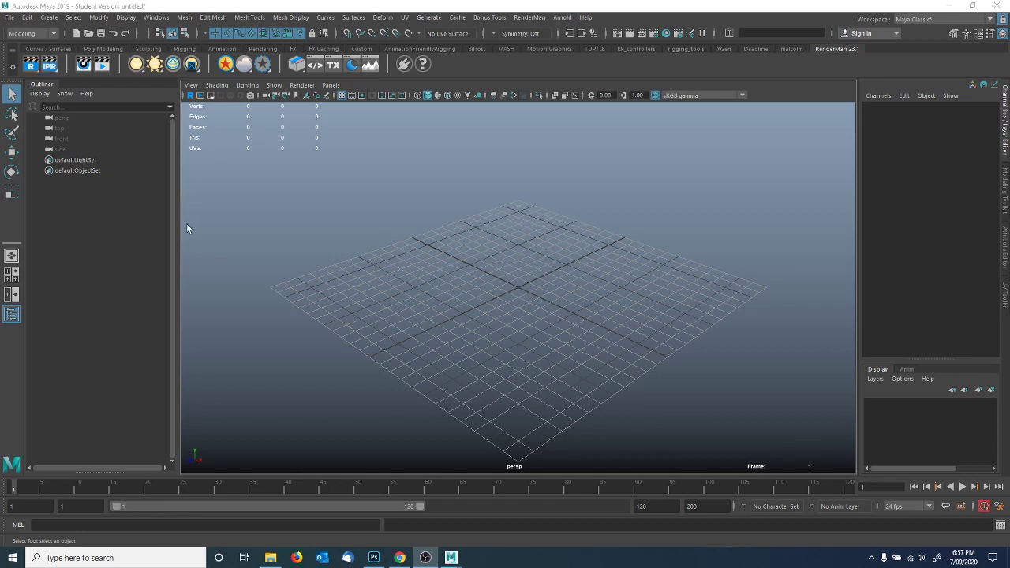
Start a new project in the Project Window and set its location to the Desktop.
{"action": "left_click_drag", "start_coordinate": [180, 229], "coordinate": [142, 230]}
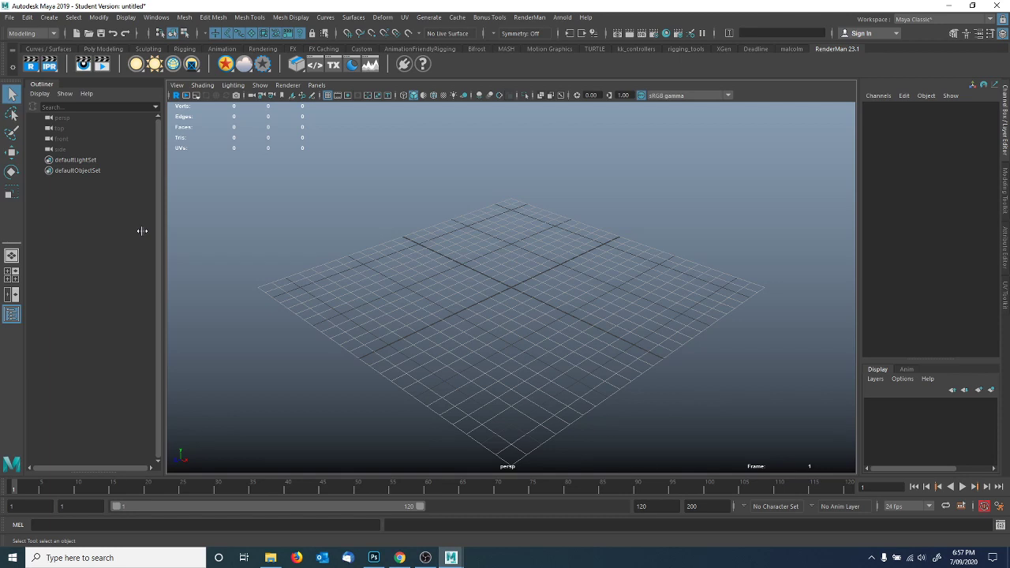
{"action": "left_click", "coordinate": [10, 18]}
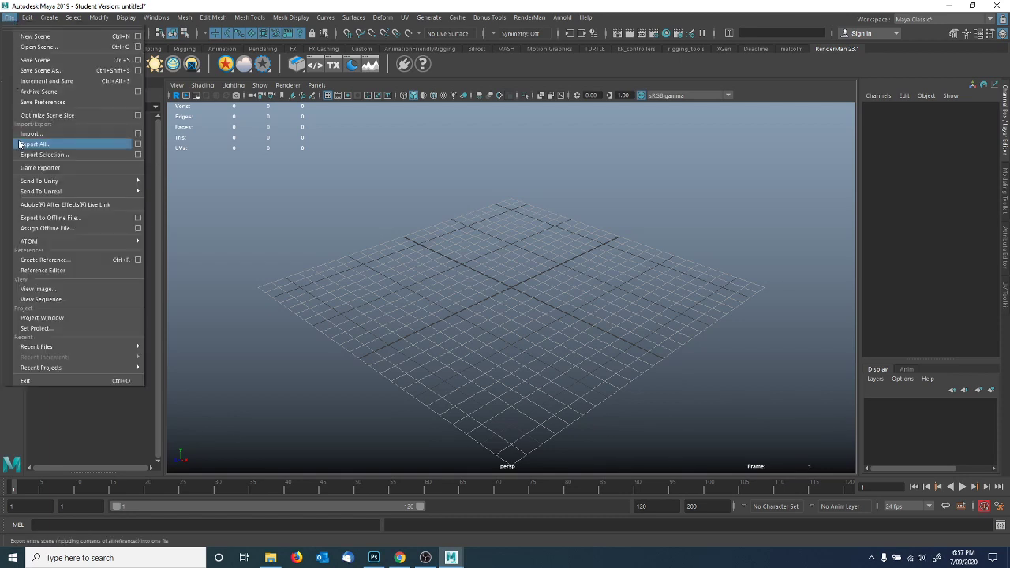
{"action": "left_click", "coordinate": [34, 318]}
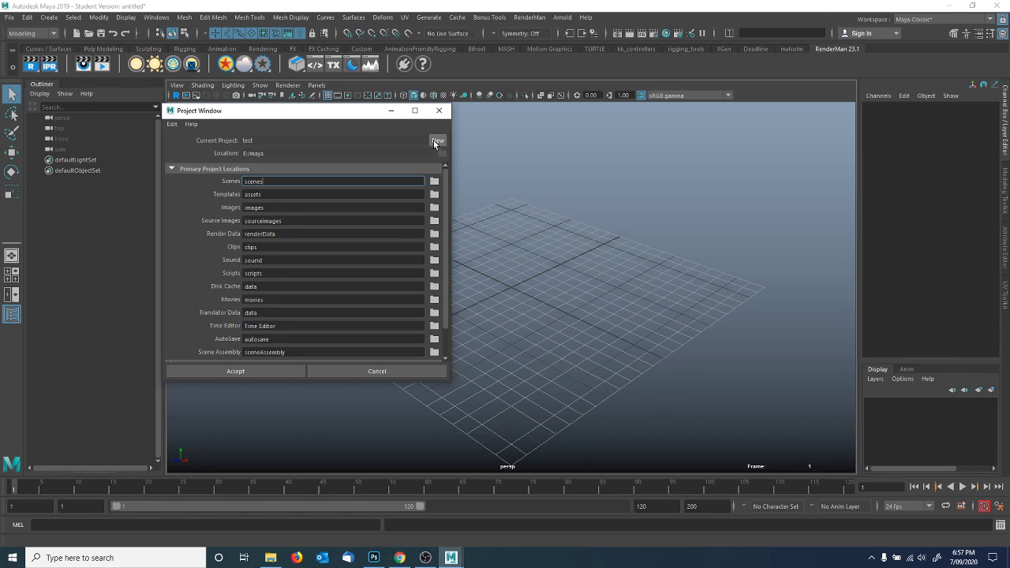
{"action": "left_click", "coordinate": [438, 141]}
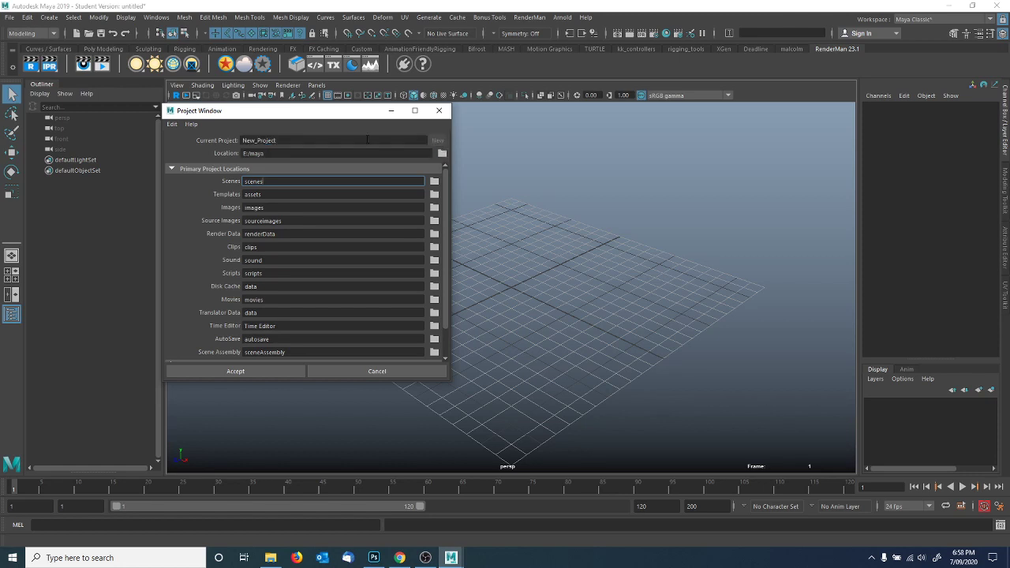
{"action": "left_click", "coordinate": [442, 153]}
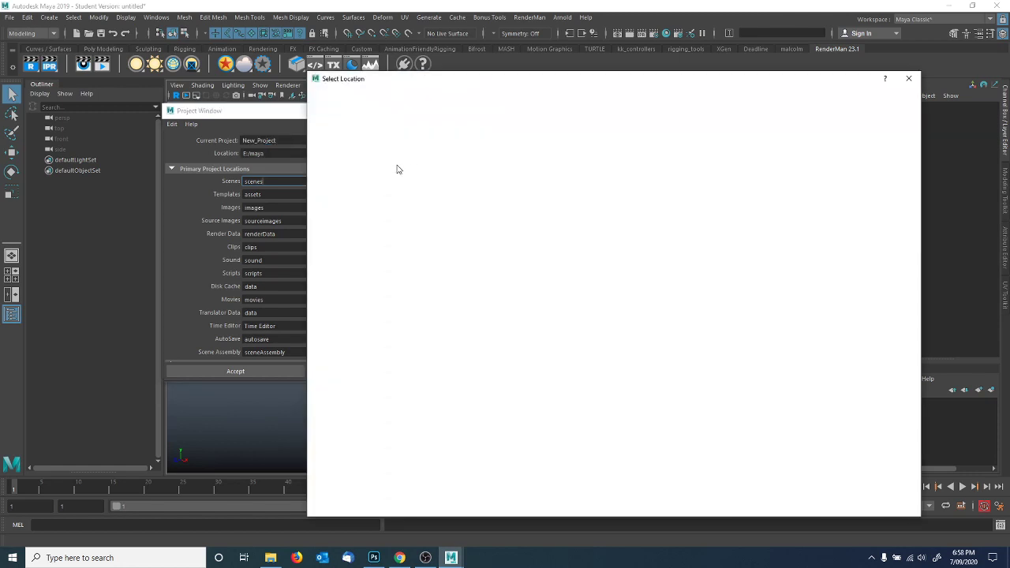
{"action": "left_click", "coordinate": [339, 130]}
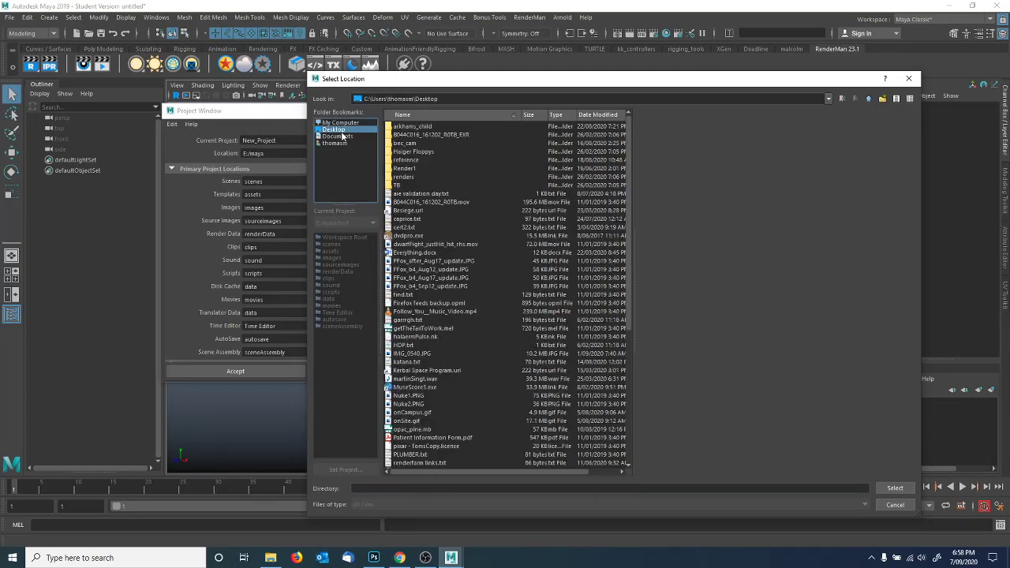
{"action": "left_click", "coordinate": [893, 487]}
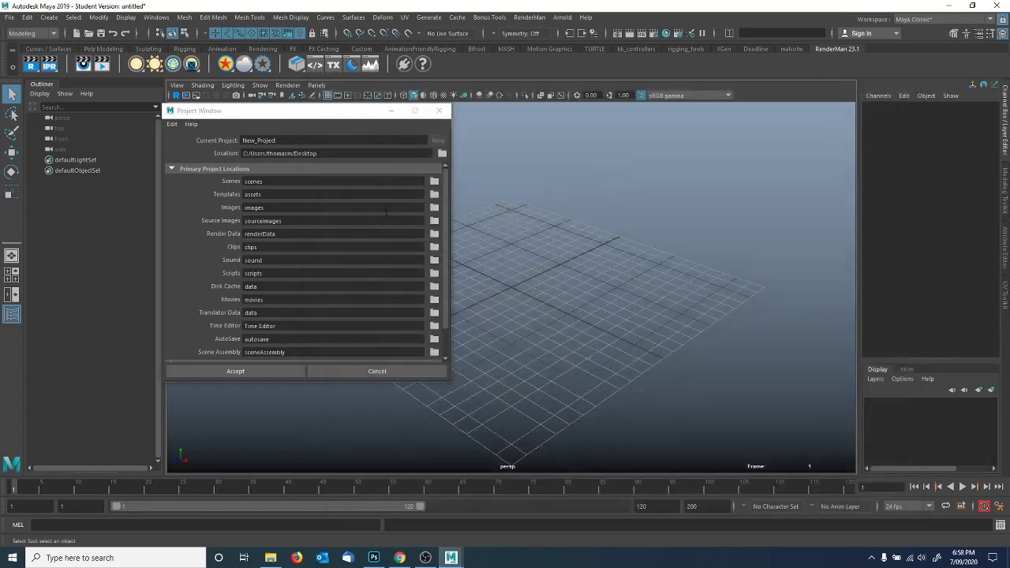
Name the new project scooter and create it with the default primary project locations.
{"action": "left_click_drag", "start_coordinate": [301, 142], "coordinate": [243, 141]}
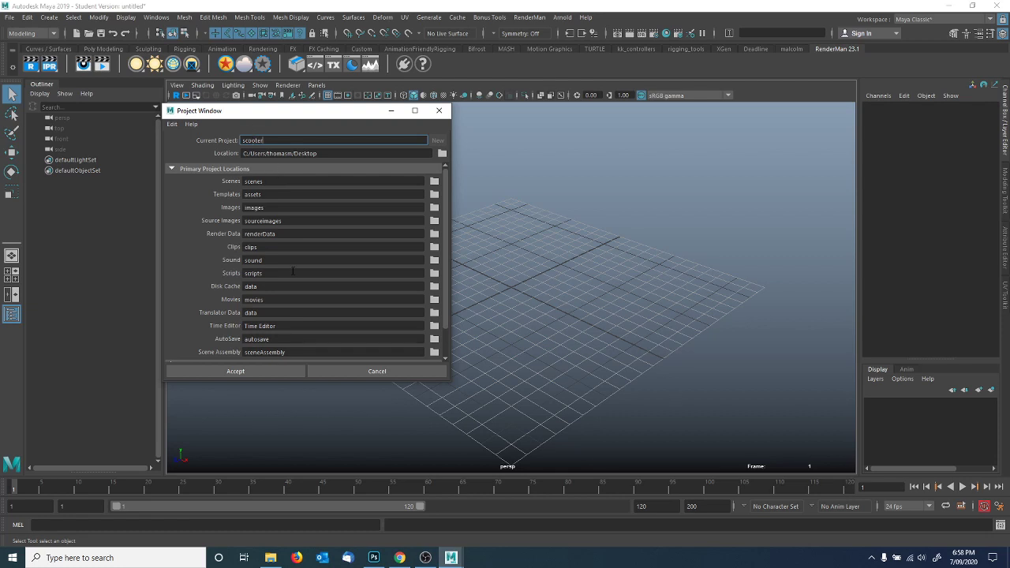
{"action": "key", "text": "Tab"}
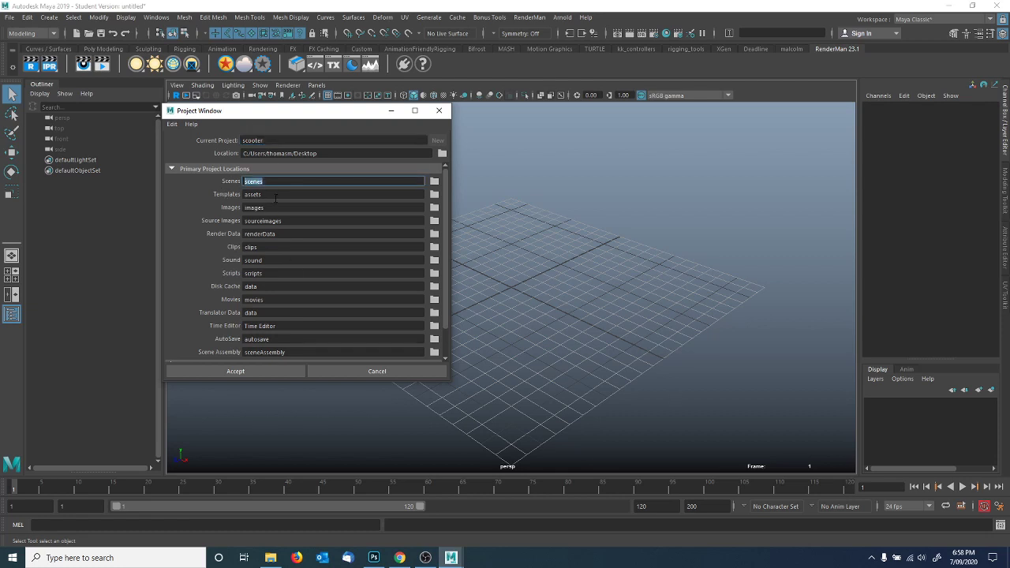
{"action": "key", "text": "Tab"}
{"action": "key", "text": "Tab"}
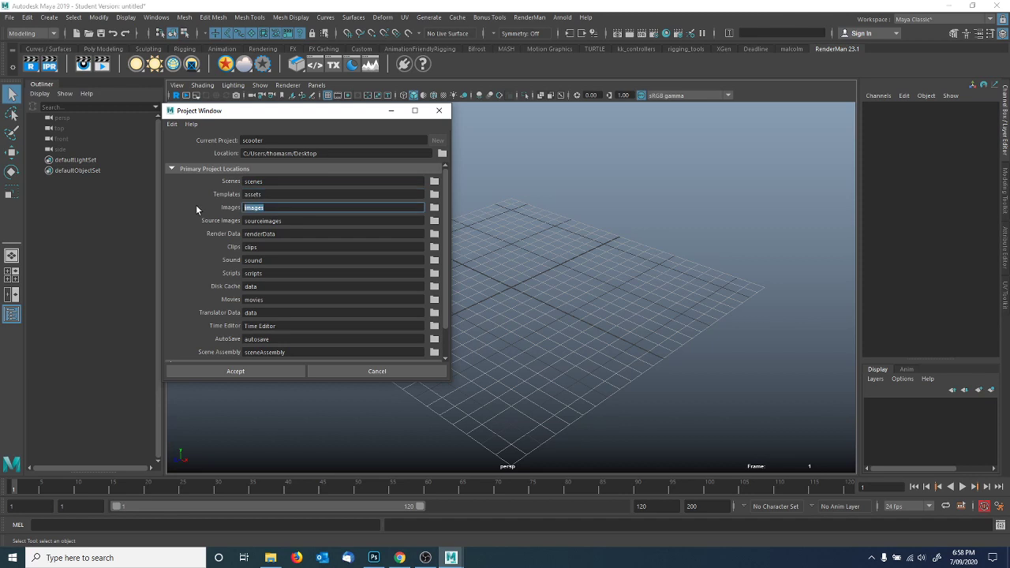
{"action": "left_click_drag", "start_coordinate": [445, 233], "coordinate": [454, 195]}
{"action": "left_click_drag", "start_coordinate": [294, 154], "coordinate": [323, 157]}
{"action": "left_click_drag", "start_coordinate": [267, 141], "coordinate": [237, 145]}
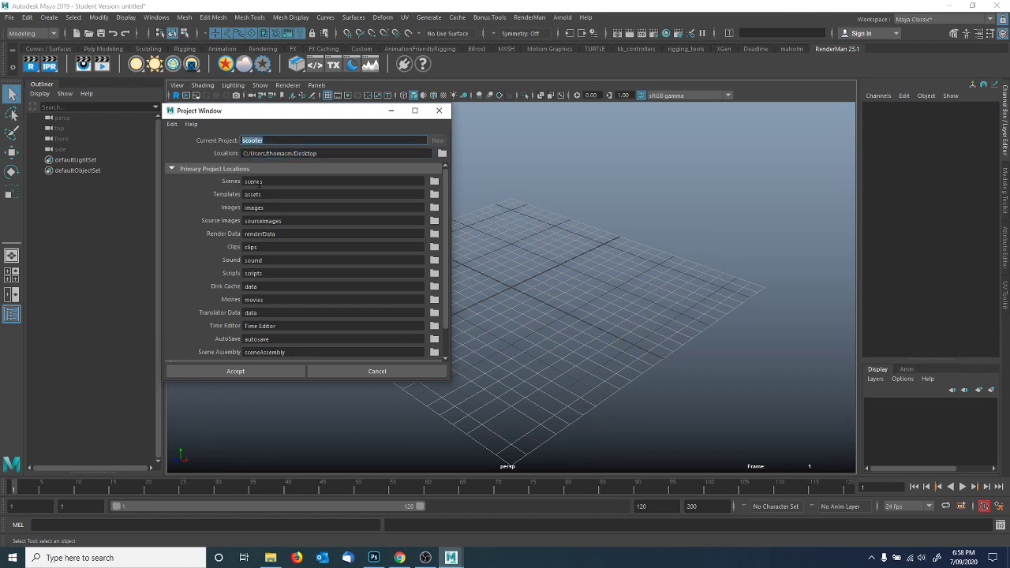
{"action": "key", "text": "Tab"}
{"action": "key", "text": "Tab"}
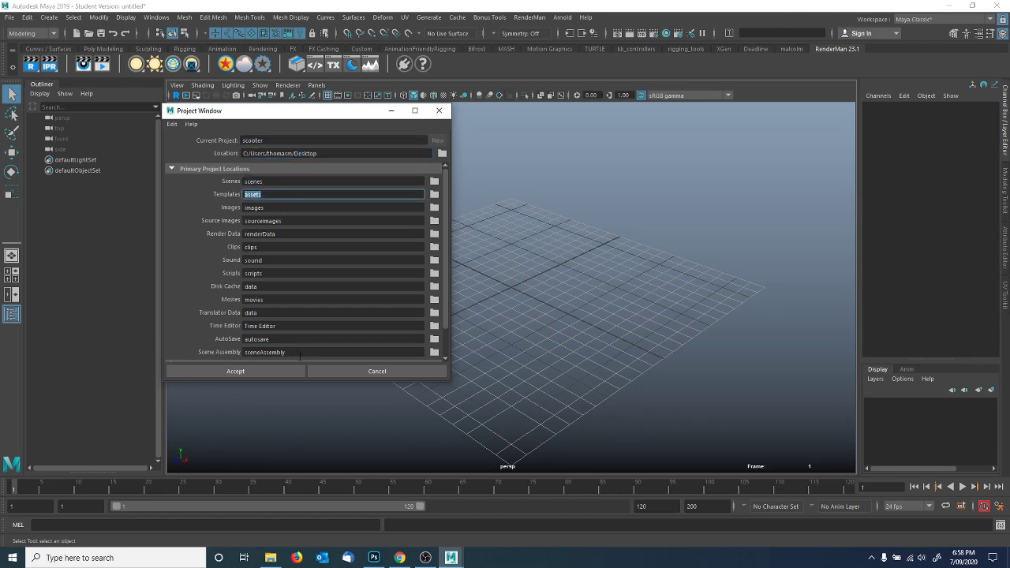
{"action": "left_click", "coordinate": [221, 371]}
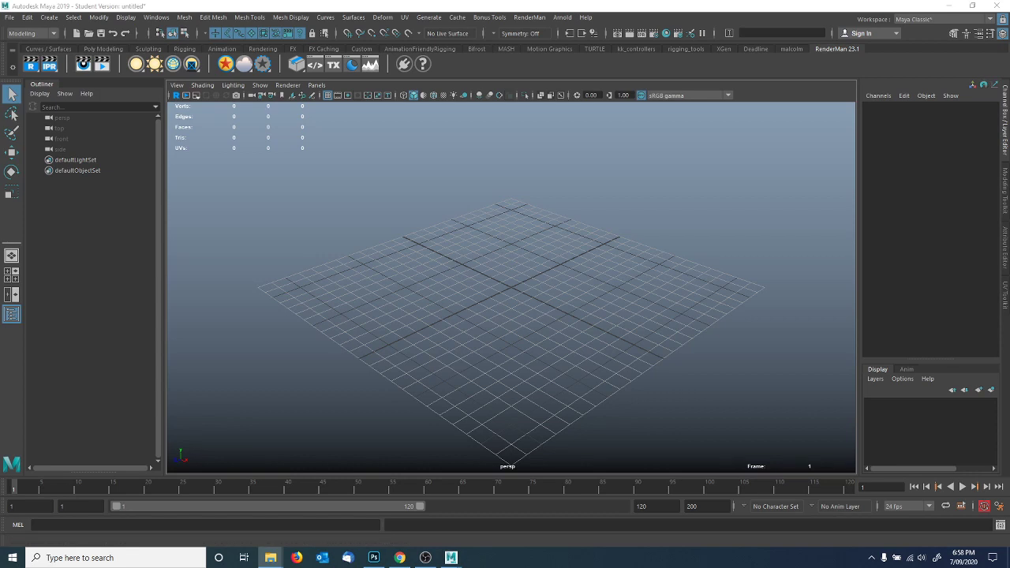
Switch to File Explorer and view the scenes subfolder of the scooter project folder on the Desktop.
{"action": "left_click", "coordinate": [270, 556]}
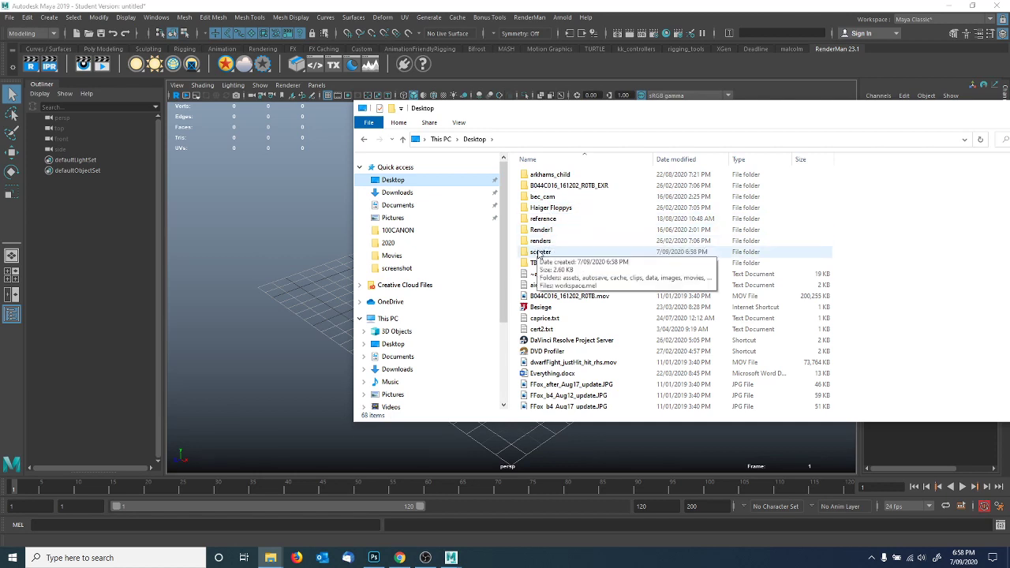
{"action": "double_click", "coordinate": [539, 253]}
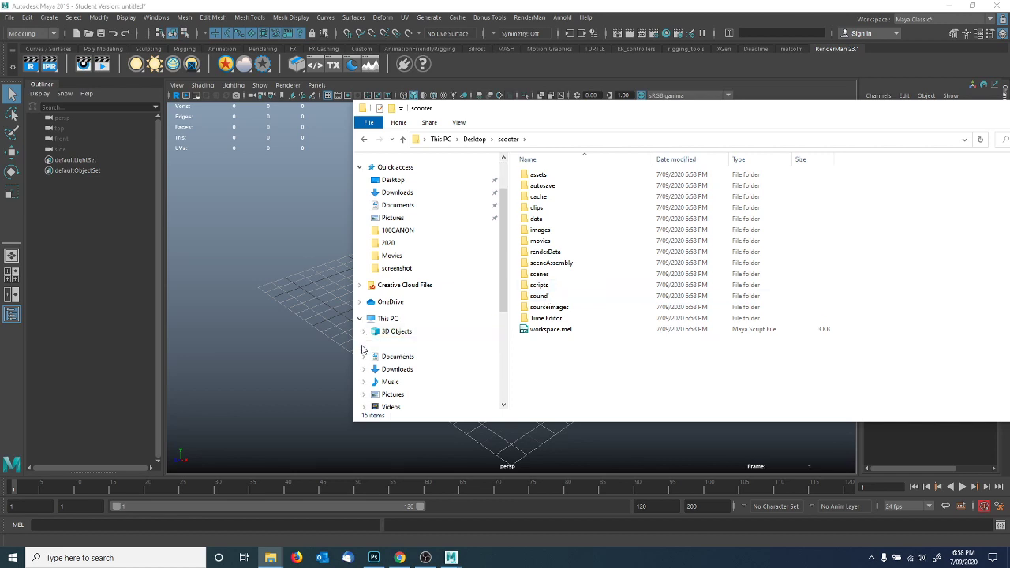
{"action": "left_click", "coordinate": [364, 344]}
{"action": "left_click", "coordinate": [368, 387]}
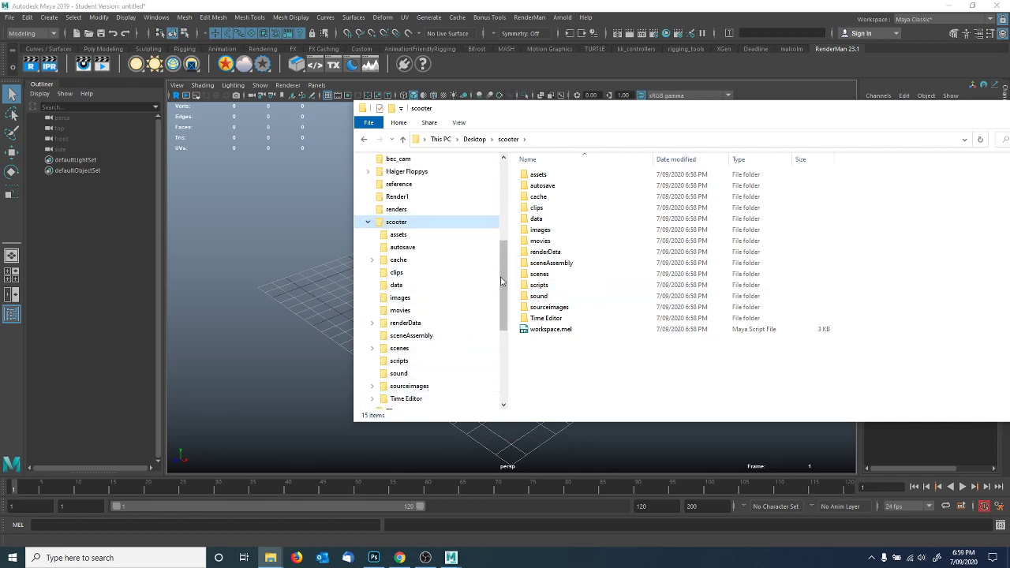
{"action": "scroll", "coordinate": [493, 292], "scroll_direction": "down", "scroll_amount": 1}
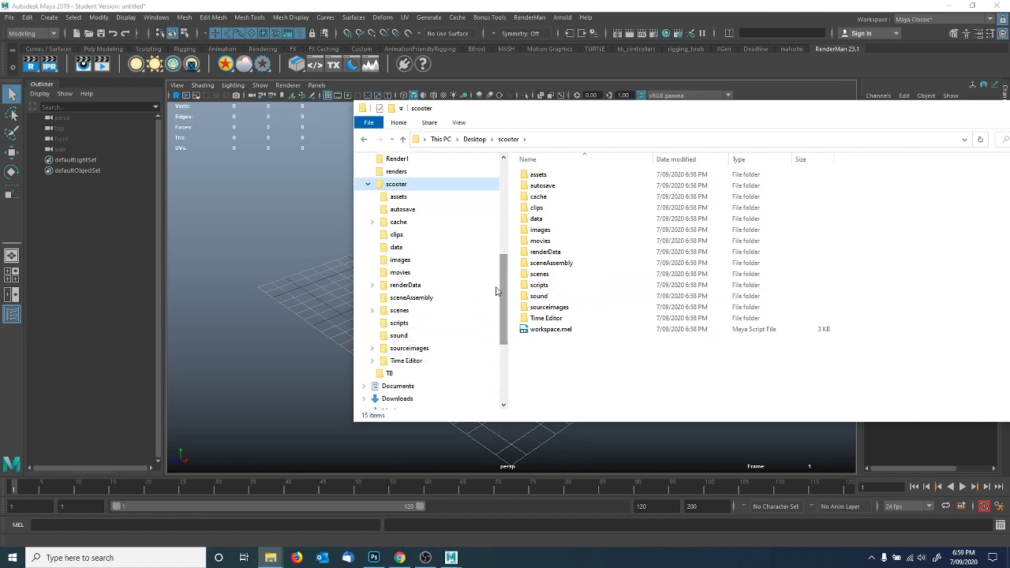
{"action": "left_click", "coordinate": [398, 312]}
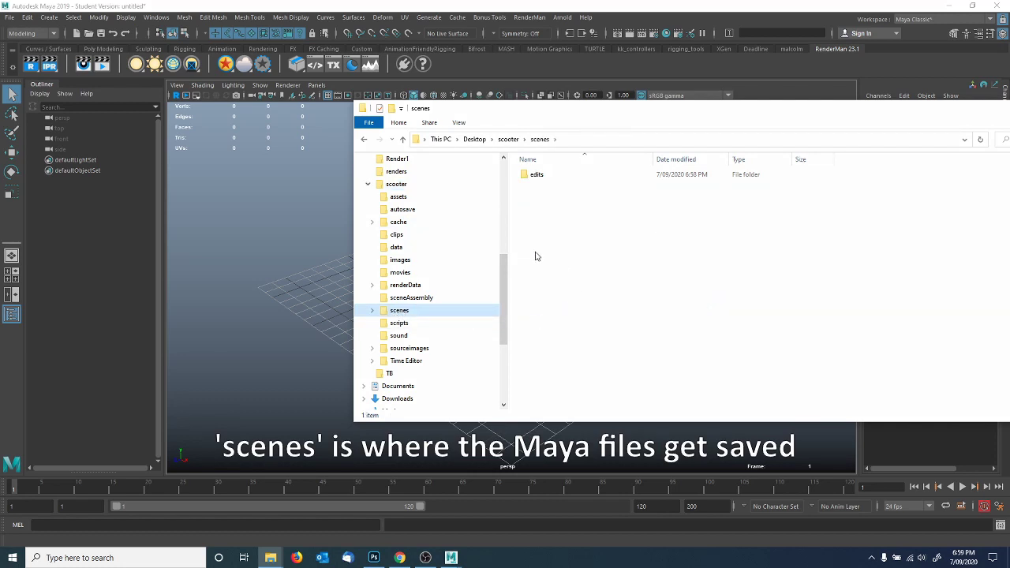
Examine the scooter project's workspace.mel file and its sourceimages, images and scenes folders, and move the window out of the way.
{"action": "left_click", "coordinate": [402, 187]}
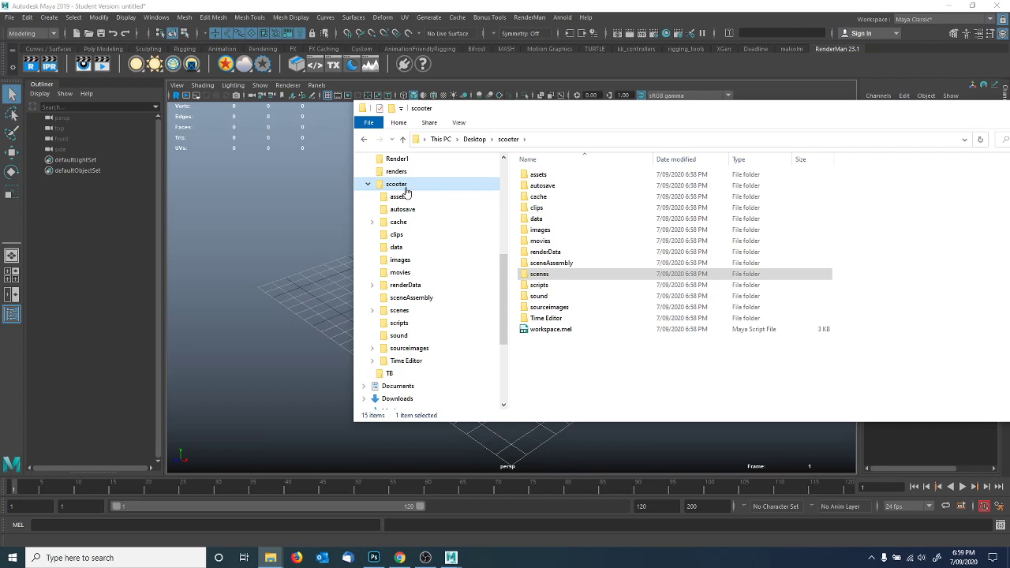
{"action": "left_click", "coordinate": [389, 186]}
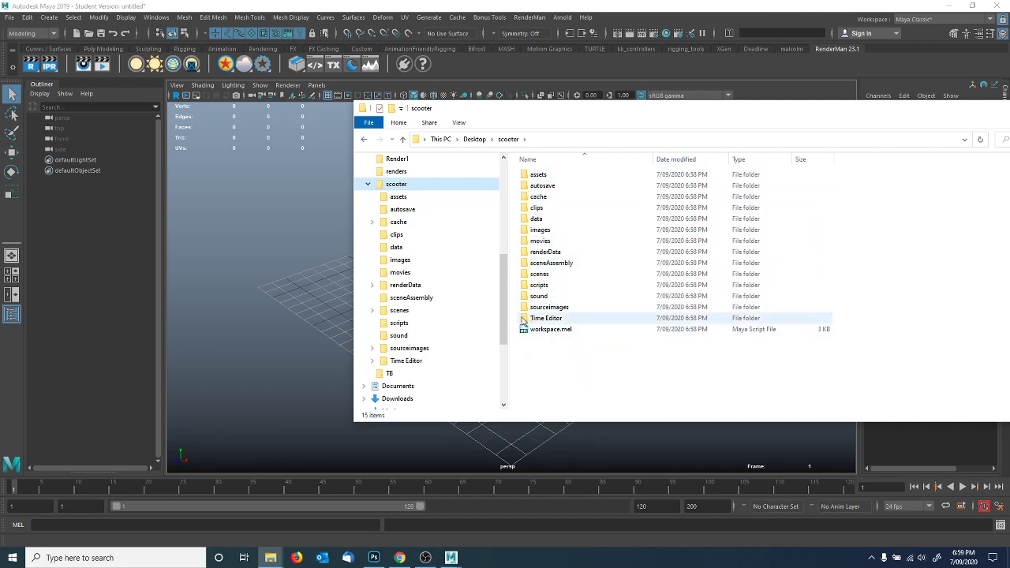
{"action": "left_click", "coordinate": [548, 329]}
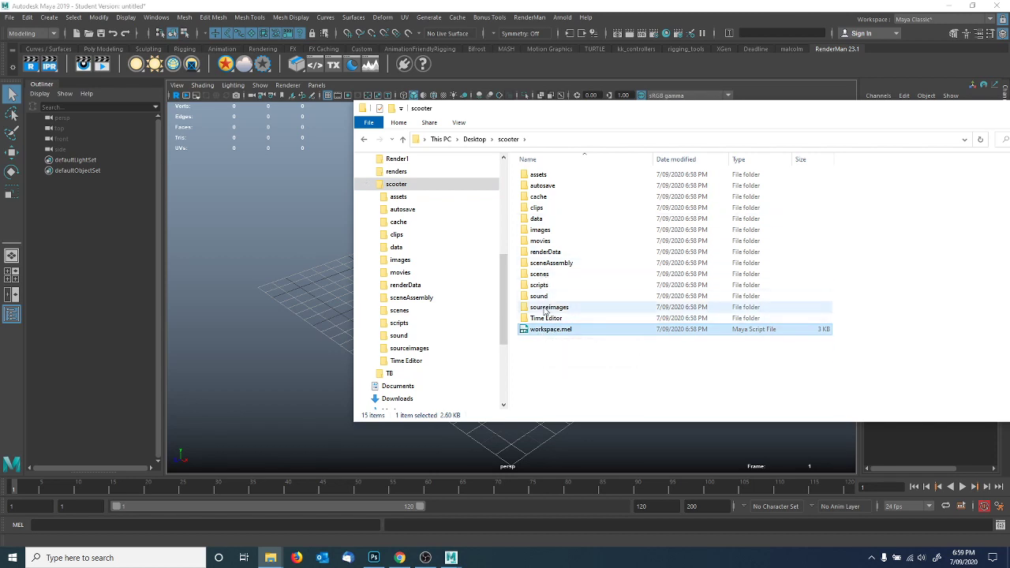
{"action": "double_click", "coordinate": [544, 309]}
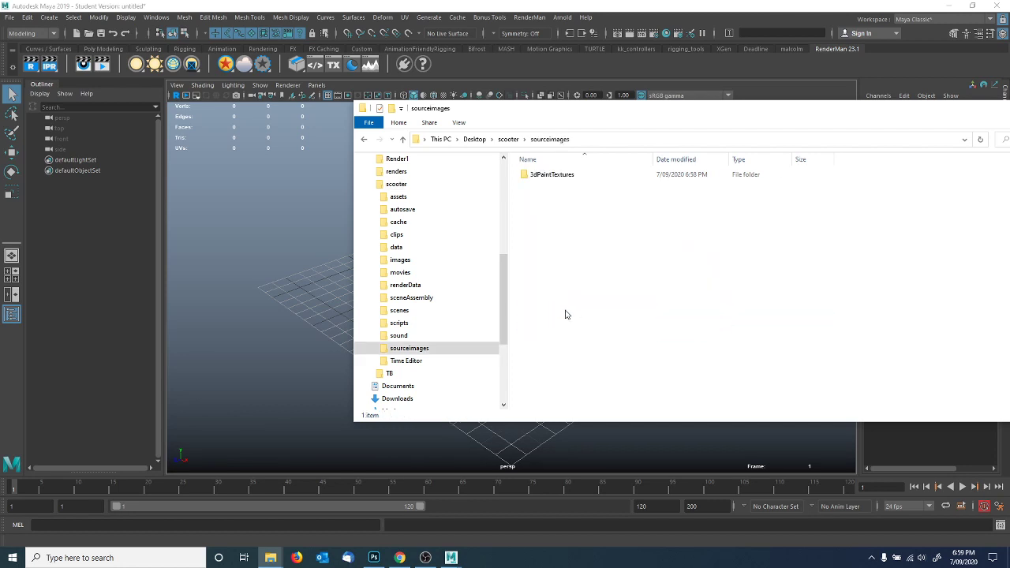
{"action": "left_click", "coordinate": [512, 140]}
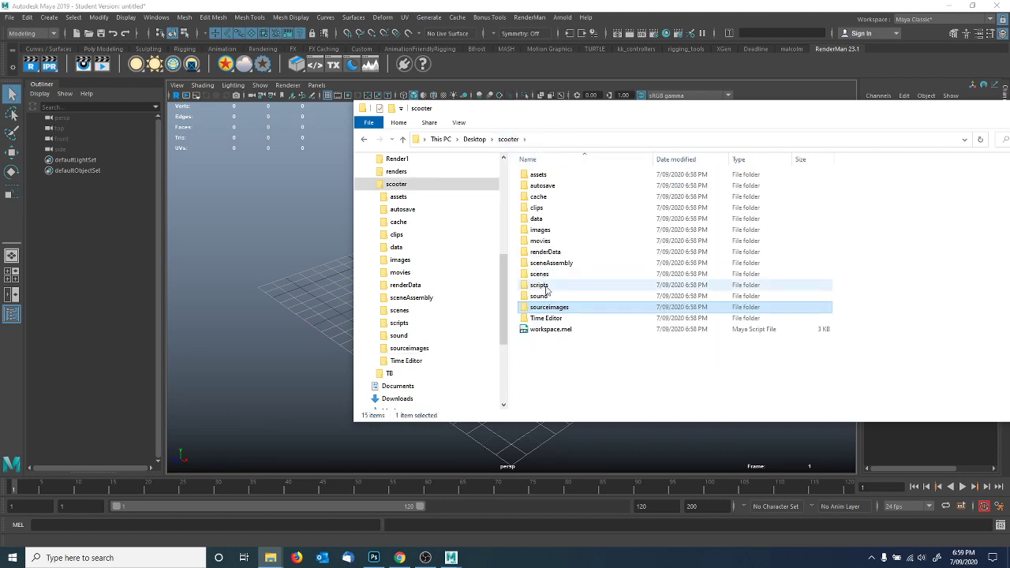
{"action": "double_click", "coordinate": [539, 232]}
{"action": "left_click", "coordinate": [507, 141]}
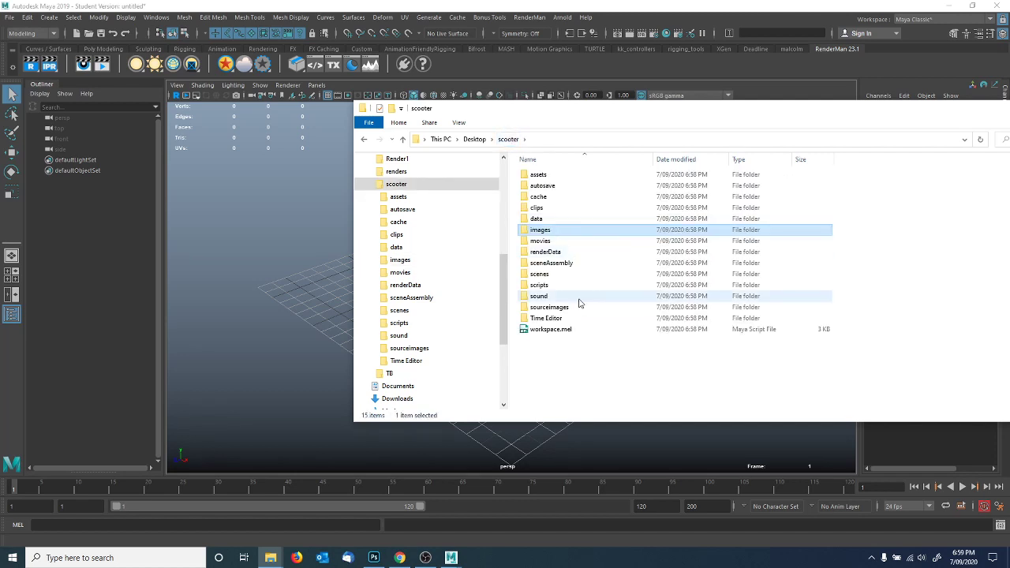
{"action": "left_click", "coordinate": [554, 276]}
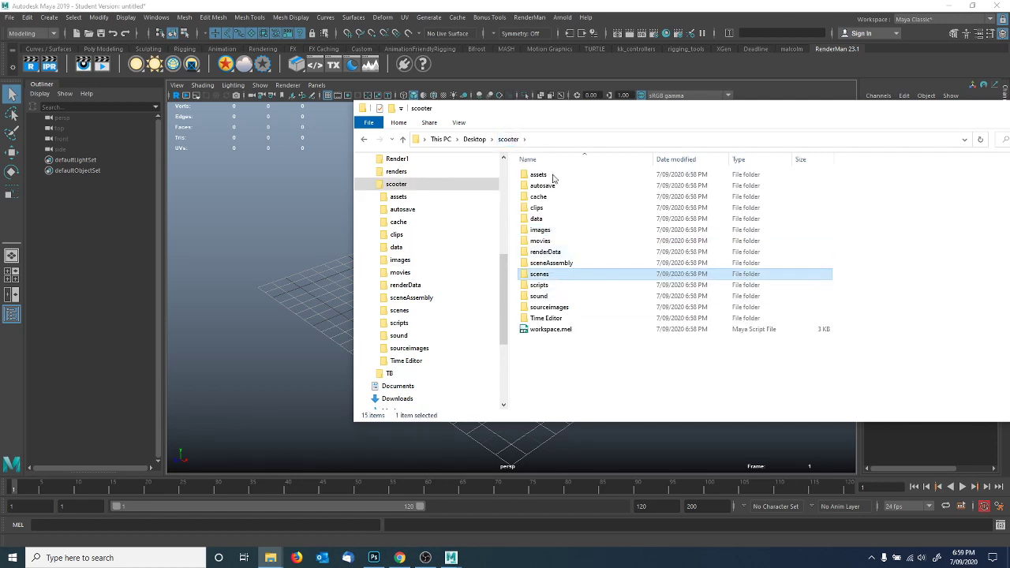
{"action": "left_click_drag", "start_coordinate": [515, 108], "coordinate": [1009, 205]}
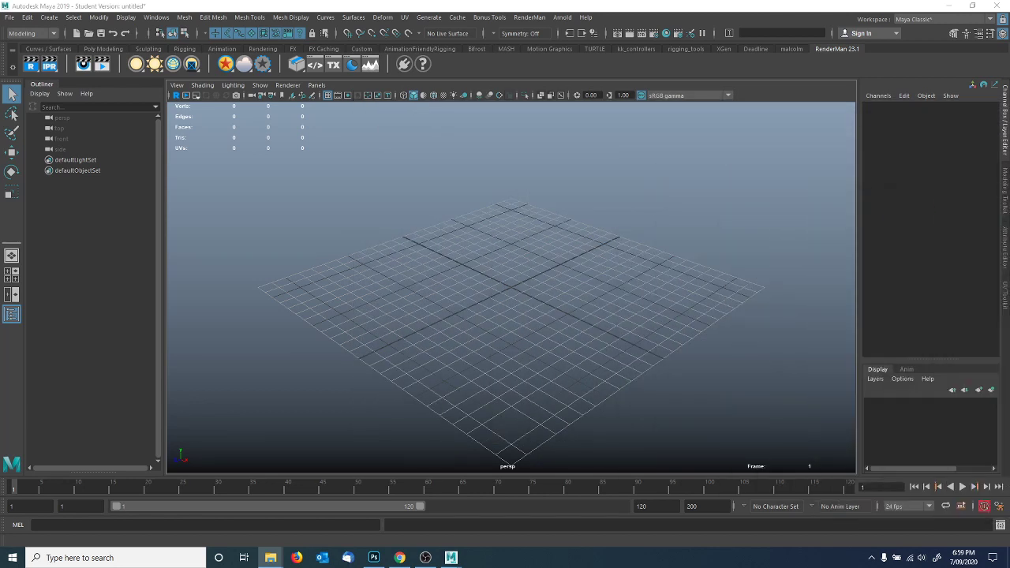
Save the Maya scene as a Maya Binary file named scooter in the project's scenes folder, continuing with the student version.
{"action": "left_click", "coordinate": [8, 16]}
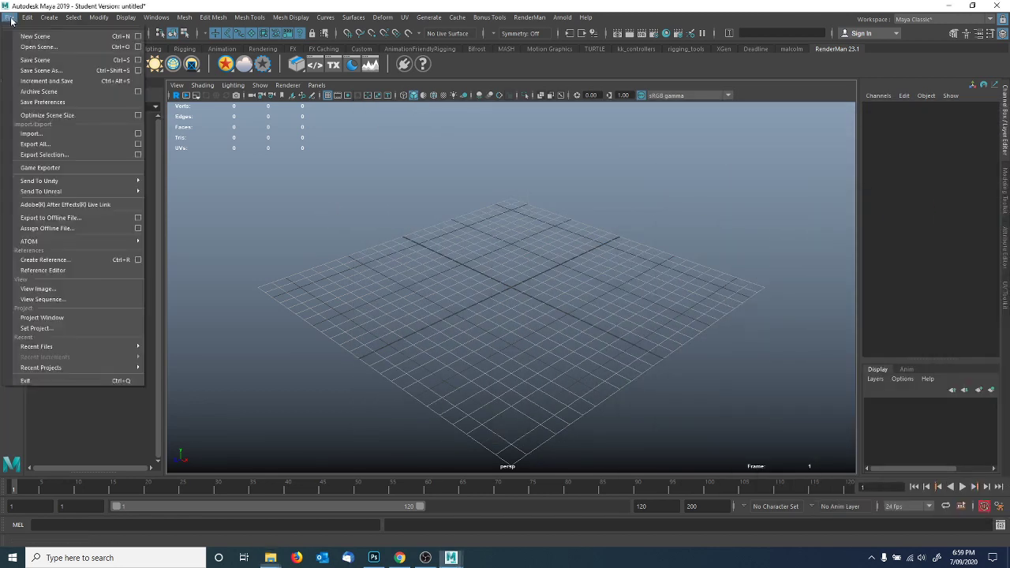
{"action": "left_click", "coordinate": [50, 75]}
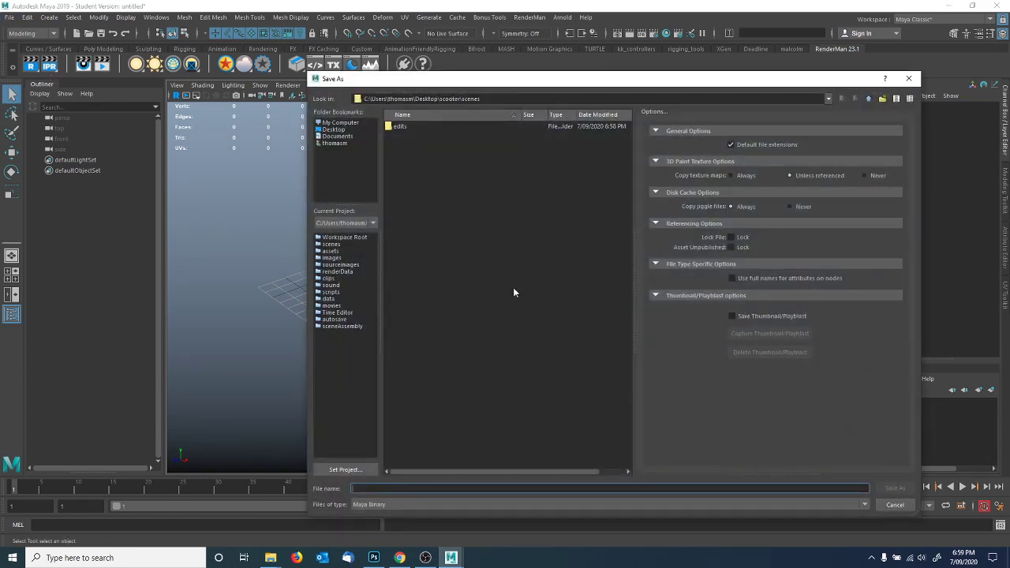
{"action": "type", "text": "scooter"}
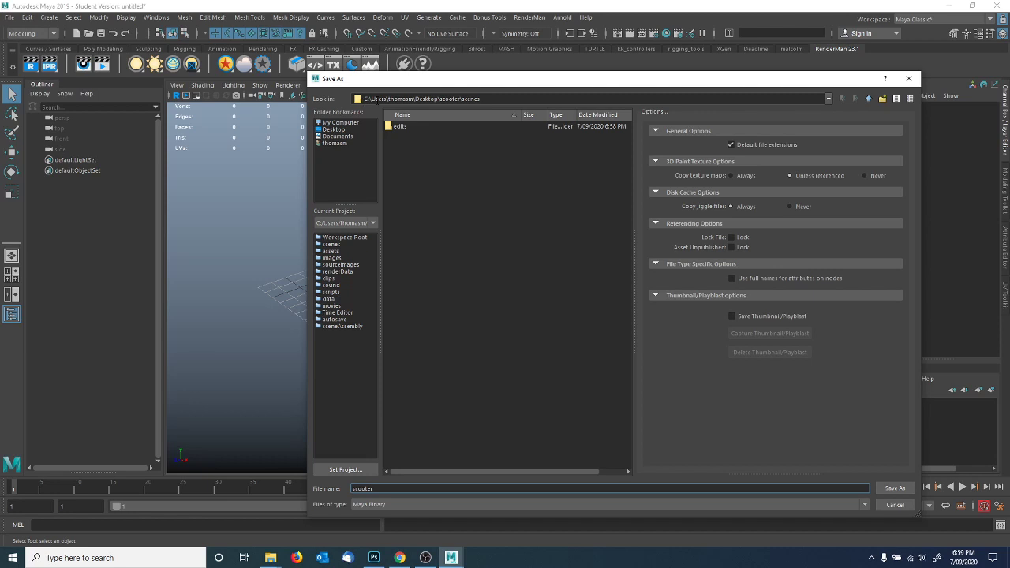
{"action": "left_click_drag", "start_coordinate": [418, 99], "coordinate": [483, 100]}
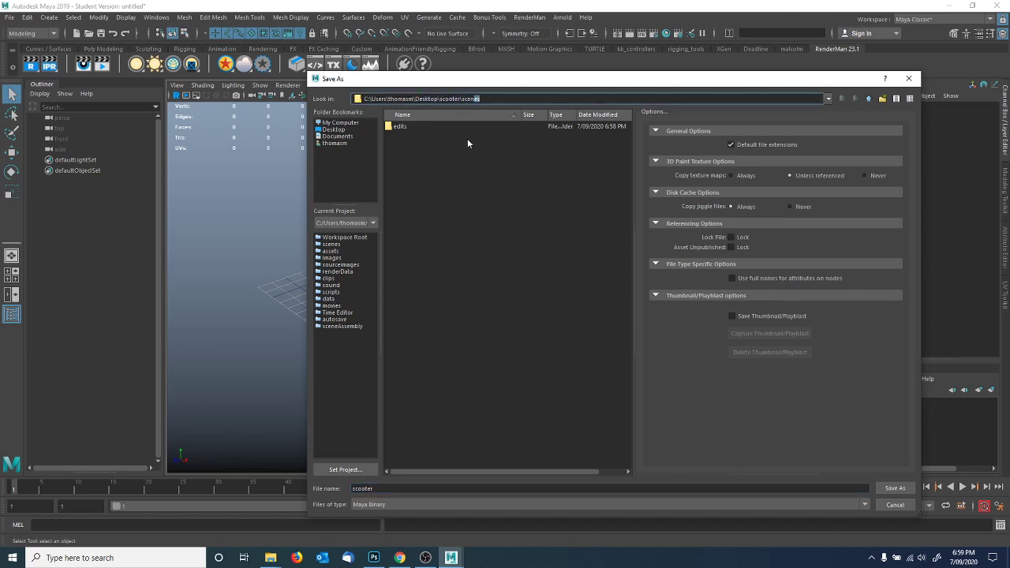
{"action": "left_click", "coordinate": [895, 488]}
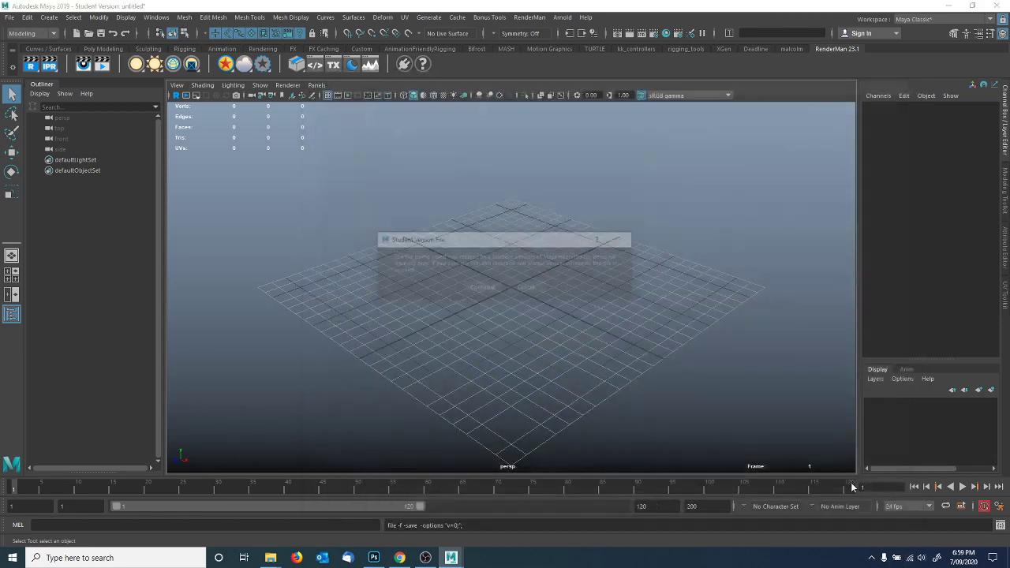
{"action": "left_click", "coordinate": [482, 288]}
Check the project's scenes folder in File Explorer for the saved scooter file, and move the window aside.
{"action": "key", "text": "alt+Tab"}
{"action": "left_click_drag", "start_coordinate": [852, 140], "coordinate": [581, 68]}
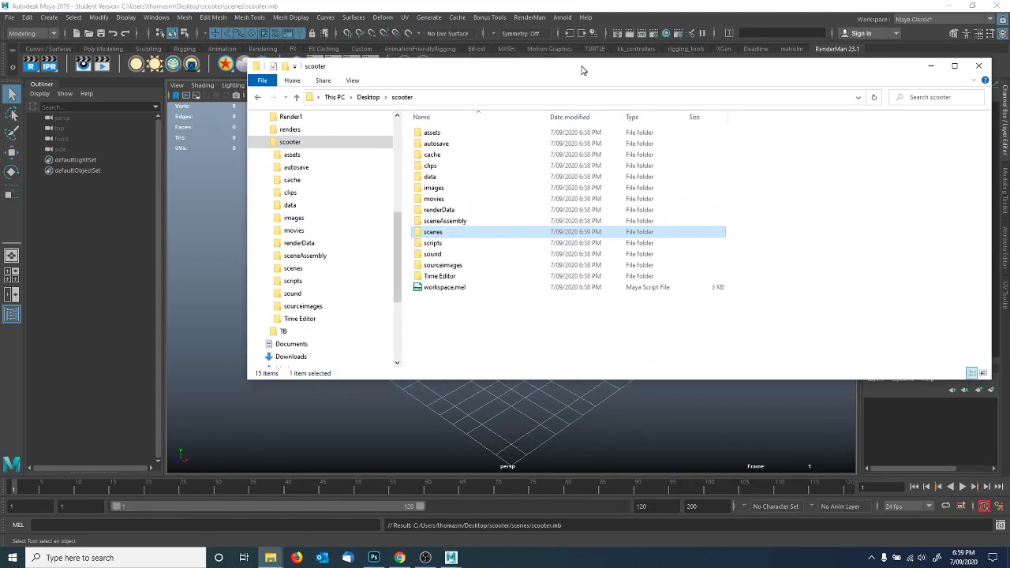
{"action": "left_click", "coordinate": [292, 266]}
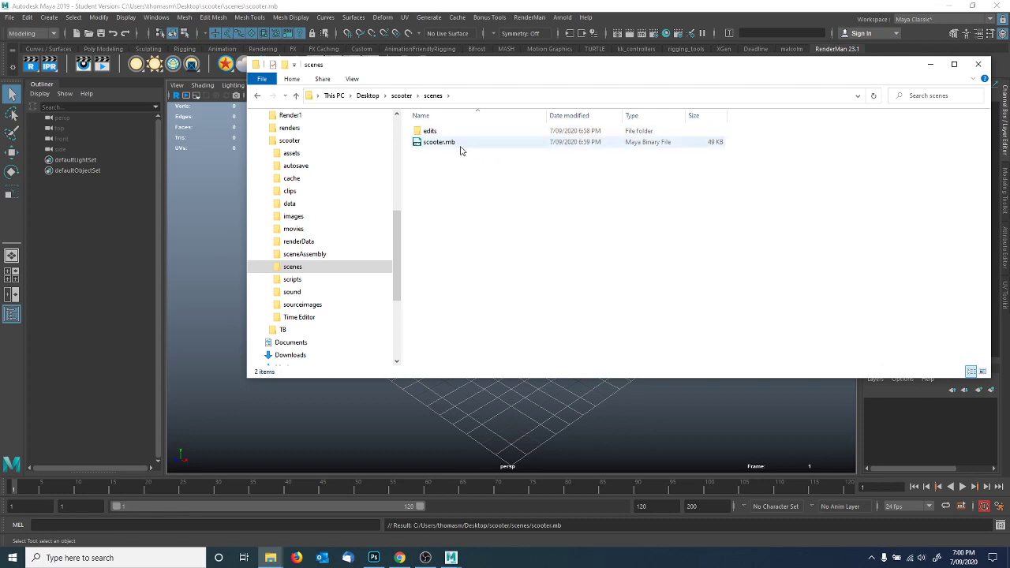
{"action": "left_click_drag", "start_coordinate": [433, 71], "coordinate": [1009, 110]}
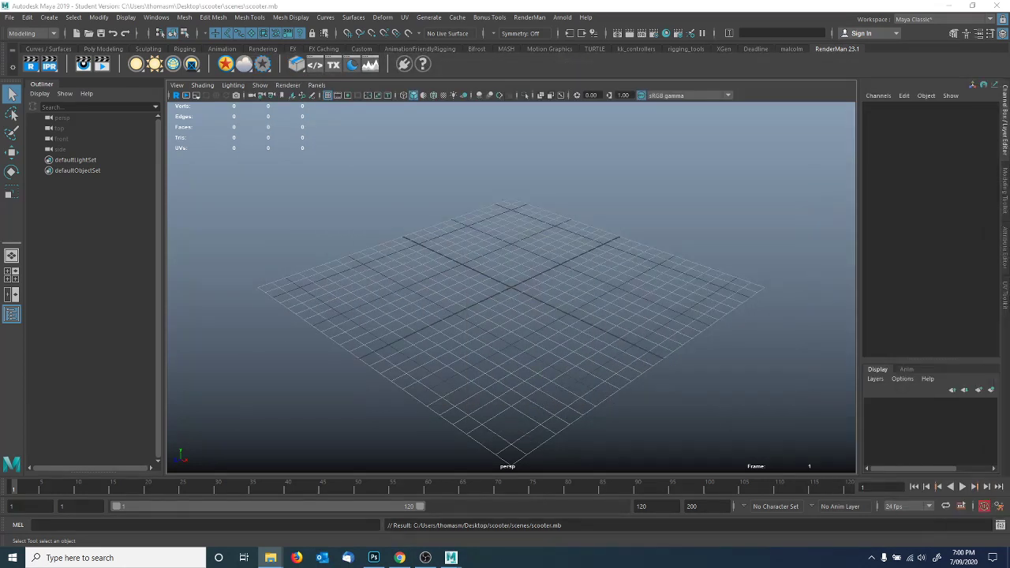
Switch to Photoshop, set the foreground colour to ff0000, and add a new layer above the scooter image for Brush annotations.
{"action": "left_click", "coordinate": [374, 558]}
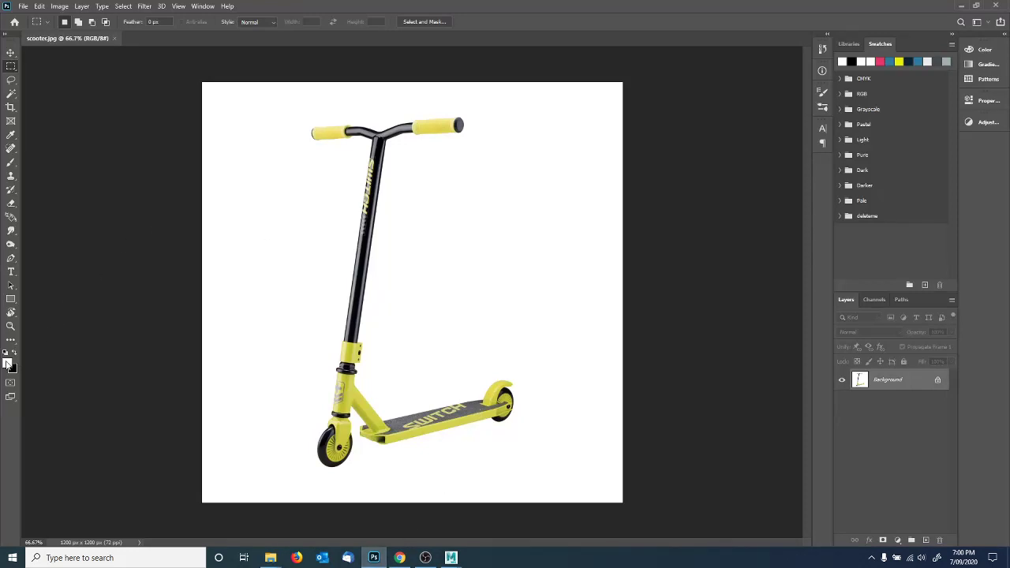
{"action": "left_click", "coordinate": [8, 364]}
{"action": "type", "text": "ff0000"}
{"action": "left_click", "coordinate": [295, 70]}
{"action": "left_click", "coordinate": [926, 539]}
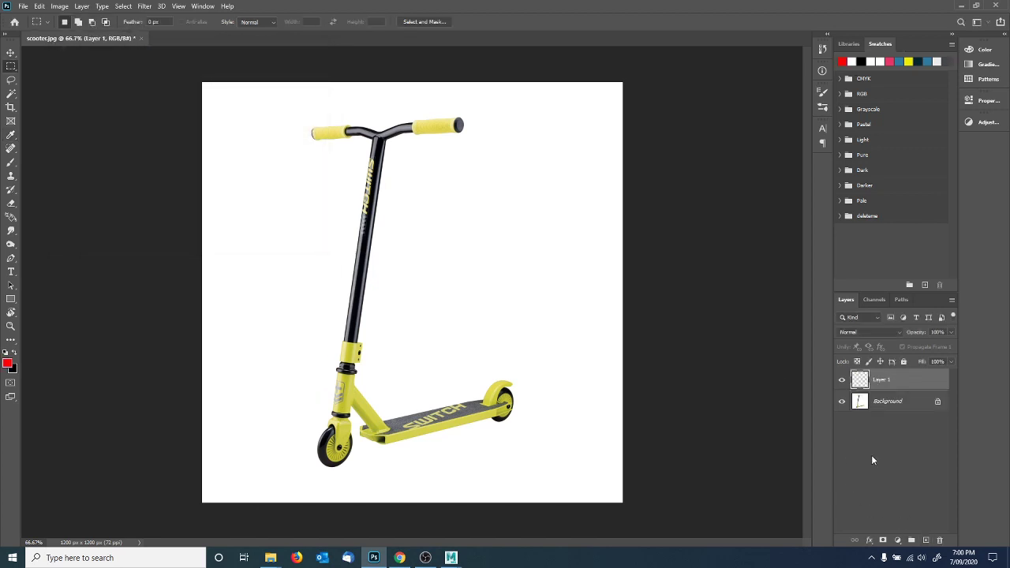
{"action": "left_click", "coordinate": [10, 163]}
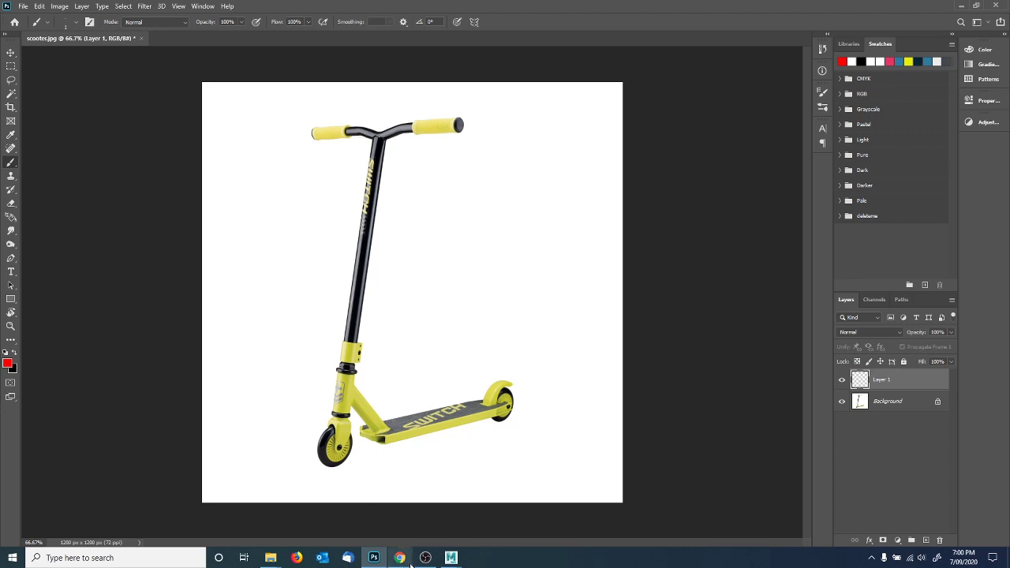
Switch to Maya and look over the available polygon primitives for shapes matching the scooter parts.
{"action": "mouse_move", "coordinate": [450, 557]}
{"action": "left_click", "coordinate": [529, 507]}
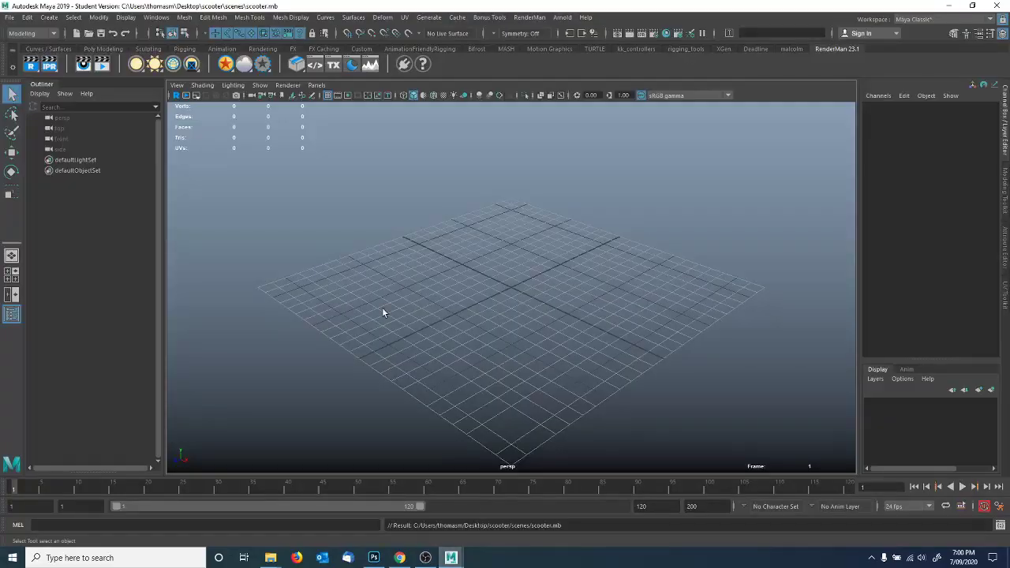
{"action": "left_click", "coordinate": [49, 16]}
{"action": "mouse_move", "coordinate": [118, 55]}
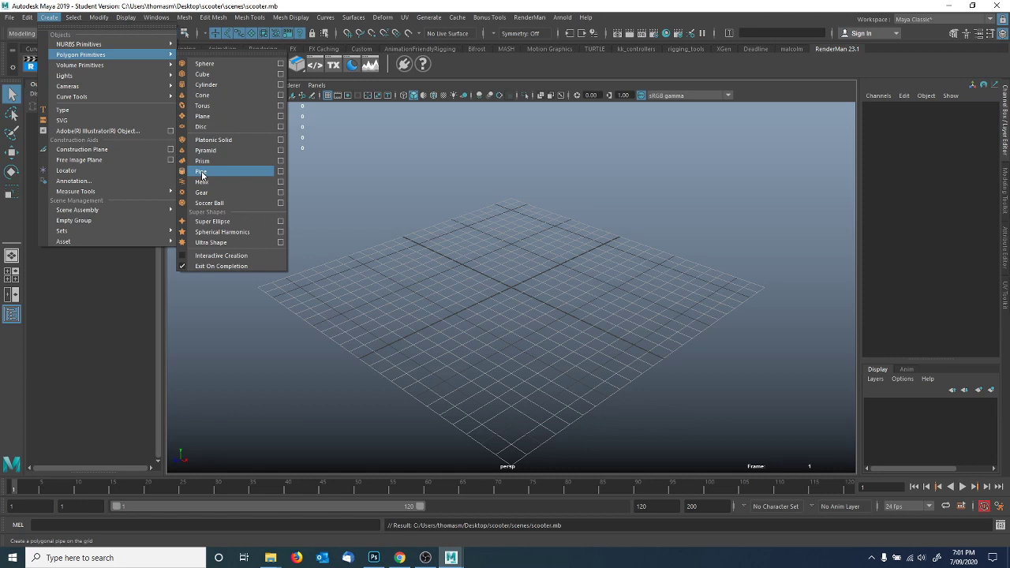
Switch to Photoshop and brush red sketches of the scooter's basic shapes beside their parts, labelling the cylinders and the pipe.
{"action": "key", "text": "alt+Tab"}
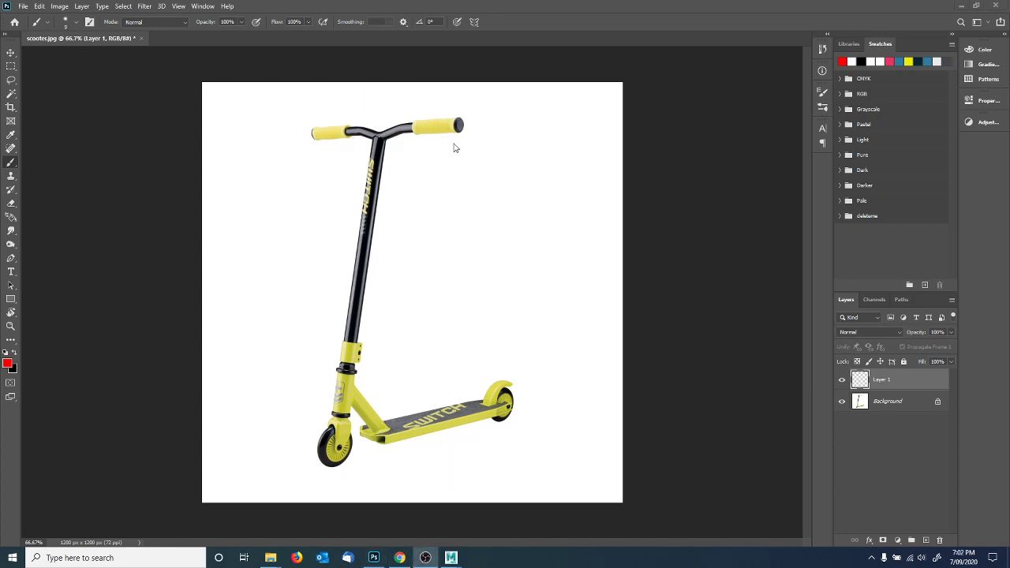
{"action": "key", "text": "ctrl+a"}
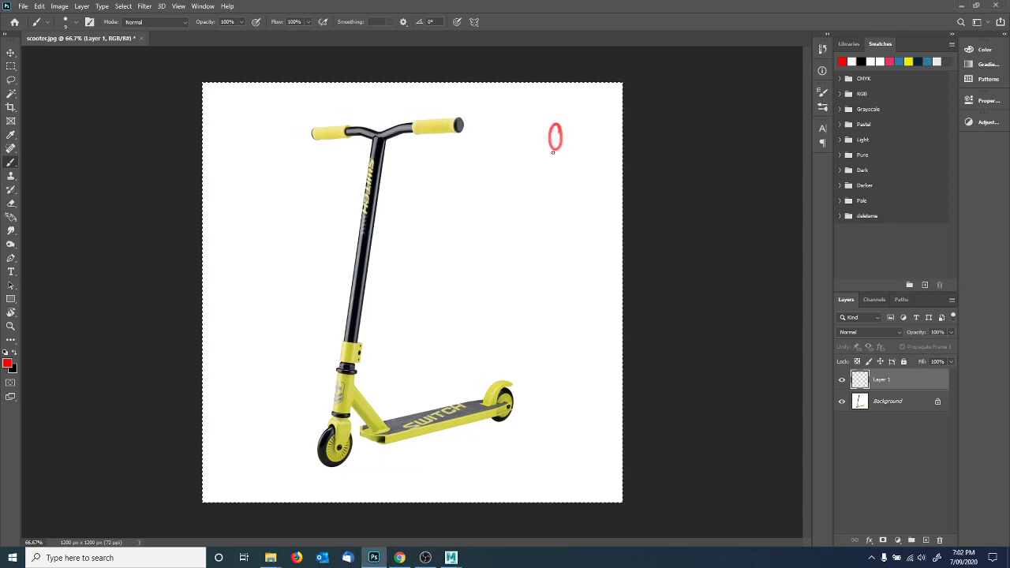
{"action": "left_click_drag", "start_coordinate": [556, 124], "coordinate": [519, 124]}
{"action": "left_click_drag", "start_coordinate": [436, 149], "coordinate": [435, 152]}
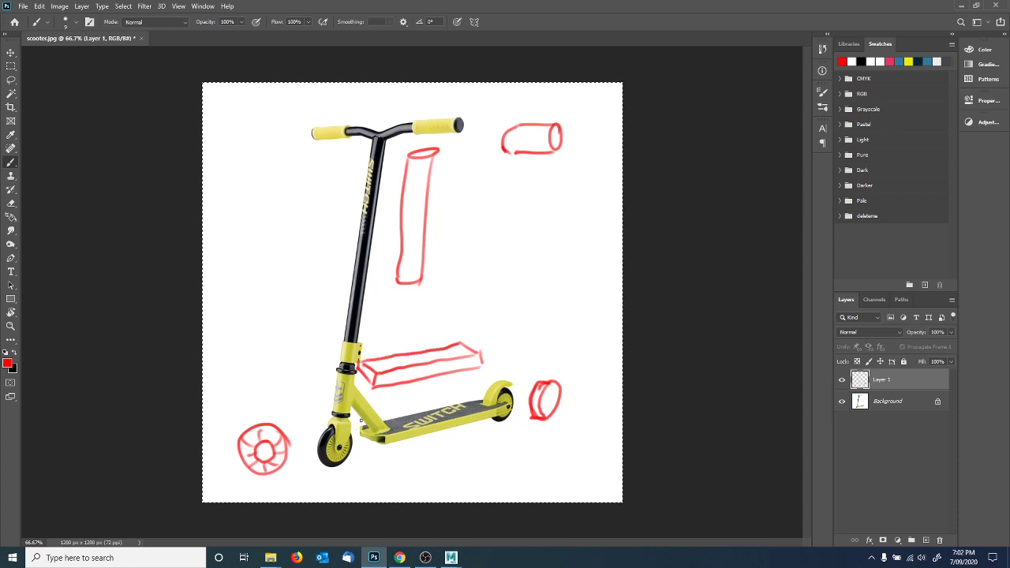
{"action": "mouse_move", "coordinate": [352, 410]}
{"action": "left_mouse_down"}
{"action": "mouse_move", "coordinate": [370, 432]}
{"action": "mouse_move", "coordinate": [385, 426]}
{"action": "left_mouse_up"}
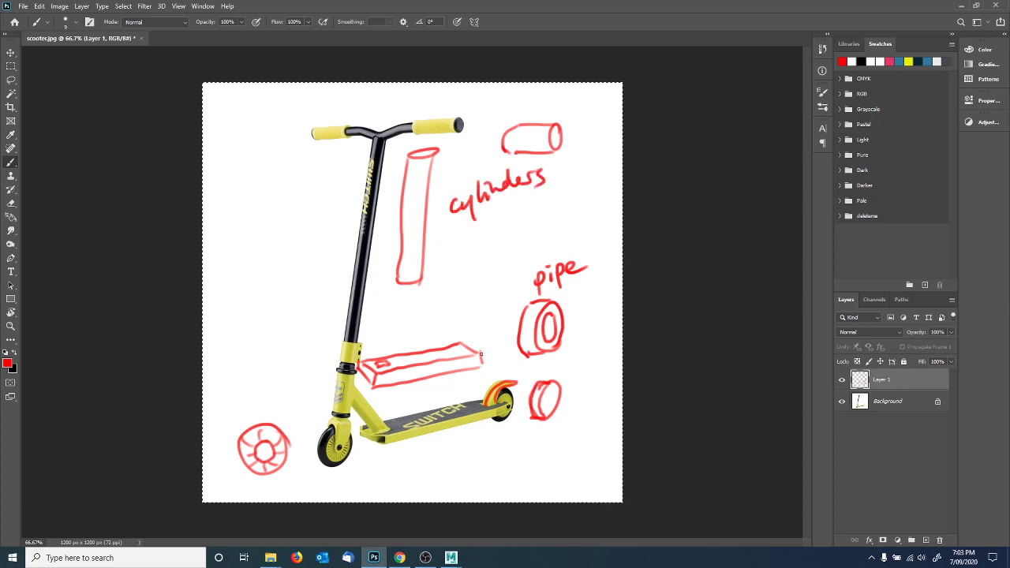
Label the front wheel sketch torus and the deck sketch box, and lower the annotation layer's opacity to 18%.
{"action": "left_click_drag", "start_coordinate": [227, 407], "coordinate": [229, 423]}
{"action": "left_click_drag", "start_coordinate": [274, 390], "coordinate": [268, 401]}
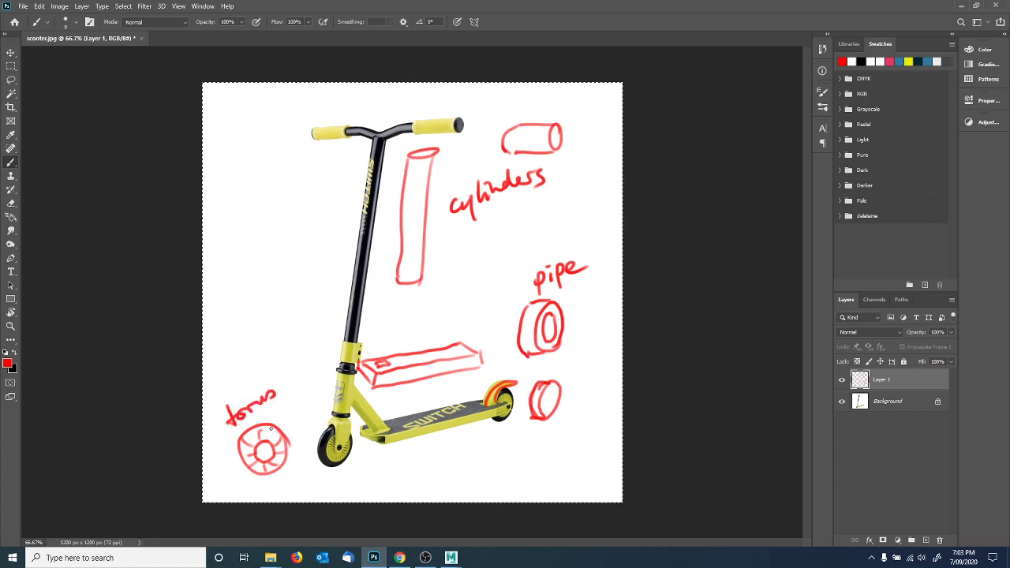
{"action": "mouse_move", "coordinate": [390, 330]}
{"action": "left_mouse_down"}
{"action": "mouse_move", "coordinate": [393, 347]}
{"action": "mouse_move", "coordinate": [419, 343]}
{"action": "left_mouse_up"}
{"action": "left_click_drag", "start_coordinate": [420, 333], "coordinate": [409, 344]}
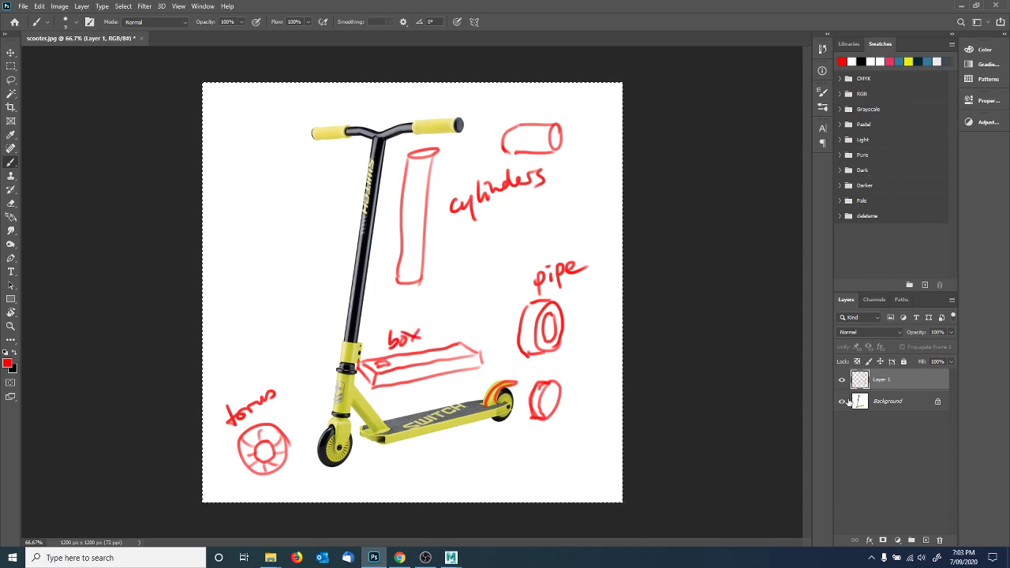
{"action": "left_click", "coordinate": [951, 332]}
{"action": "left_click_drag", "start_coordinate": [949, 345], "coordinate": [911, 348]}
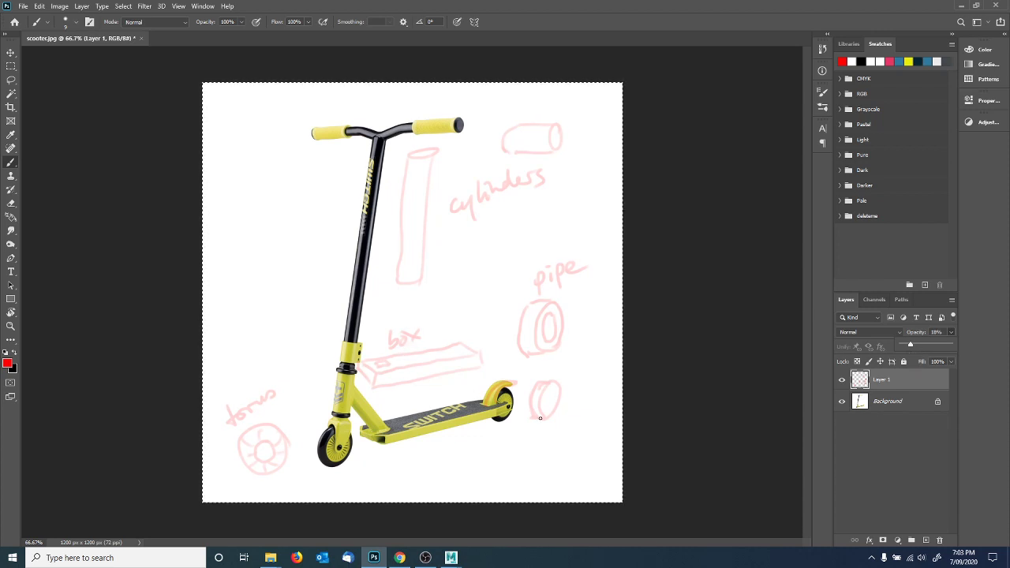
Switch to Maya, bring the File Explorer window in front of it, and open the scooter project folder.
{"action": "mouse_move", "coordinate": [450, 552]}
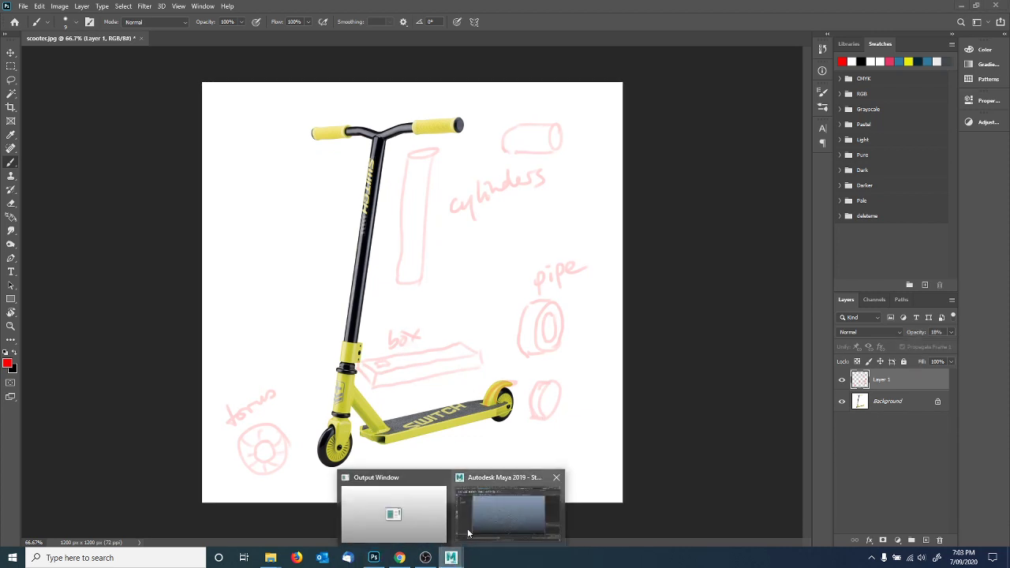
{"action": "left_click", "coordinate": [484, 524]}
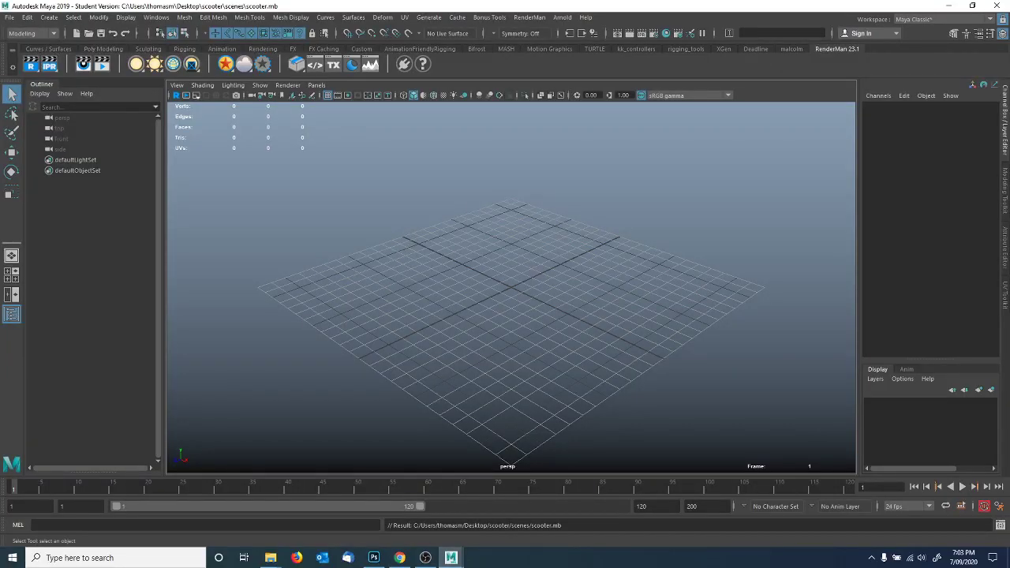
{"action": "left_click", "coordinate": [272, 558]}
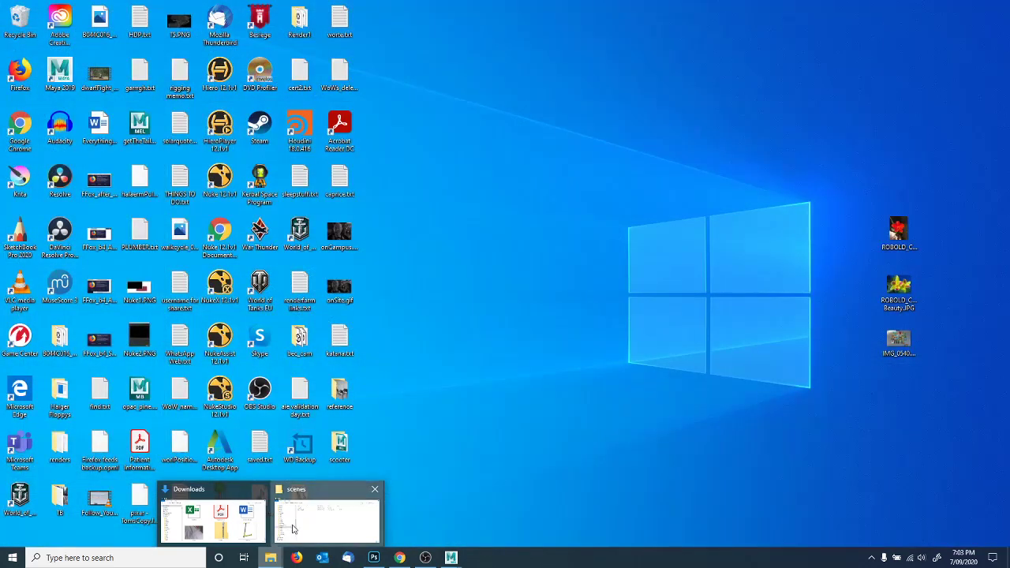
{"action": "left_click", "coordinate": [397, 251]}
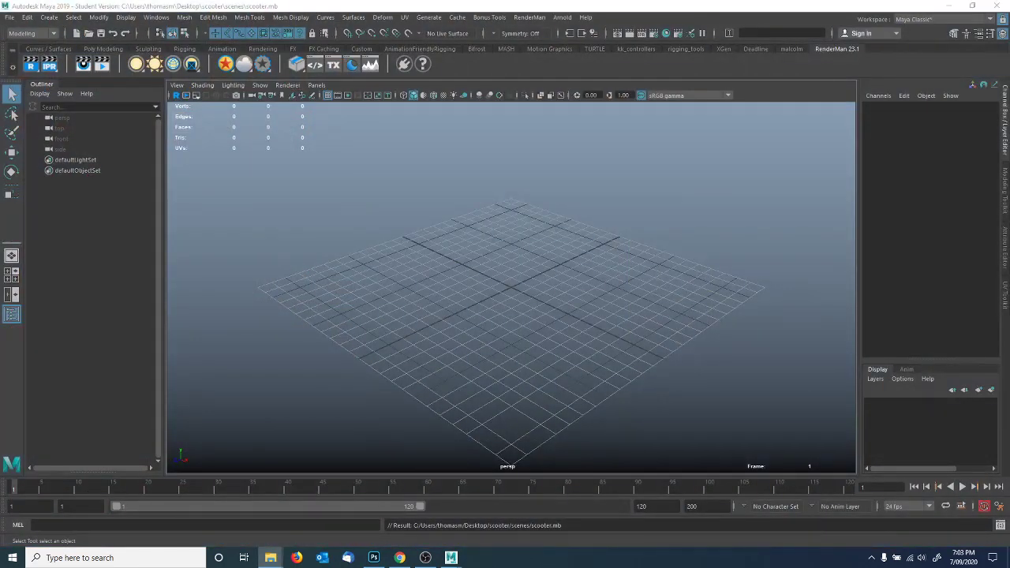
{"action": "left_click_drag", "start_coordinate": [775, 158], "coordinate": [333, 95]}
{"action": "left_click", "coordinate": [175, 166]}
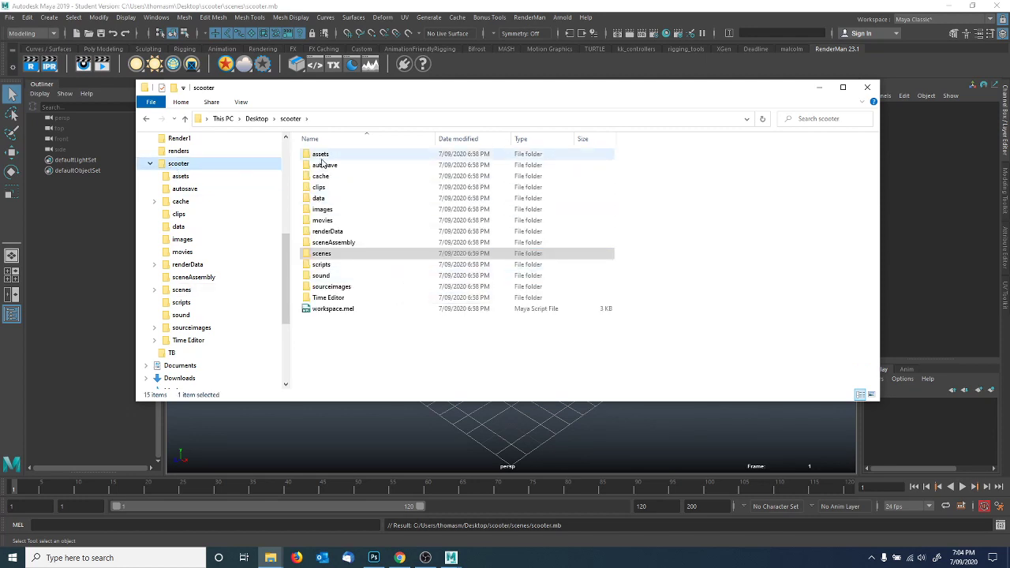
Create a new folder named reference inside the scooter project folder.
{"action": "key", "text": "Tab"}
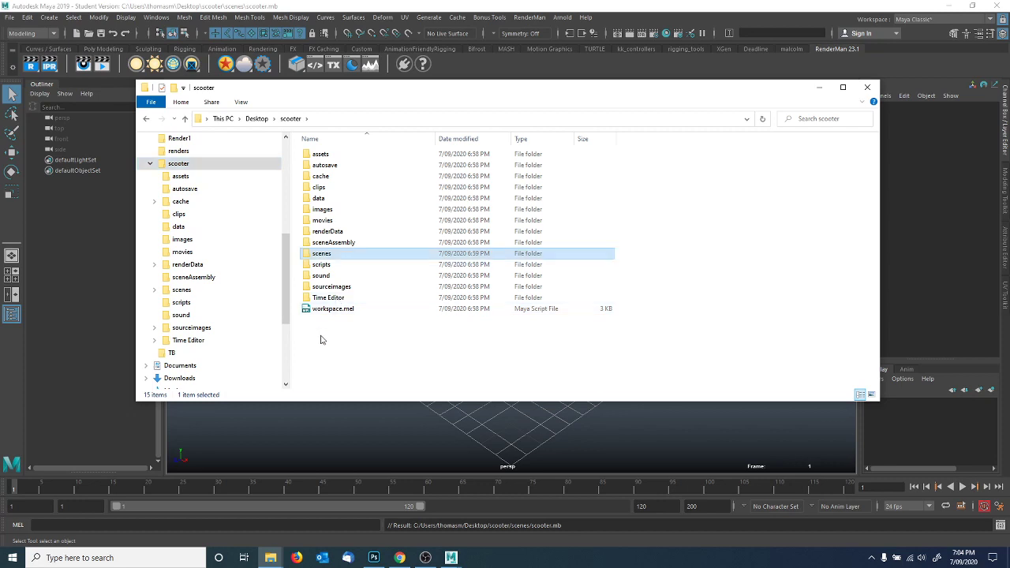
{"action": "left_click", "coordinate": [320, 339]}
{"action": "right_click", "coordinate": [322, 338]}
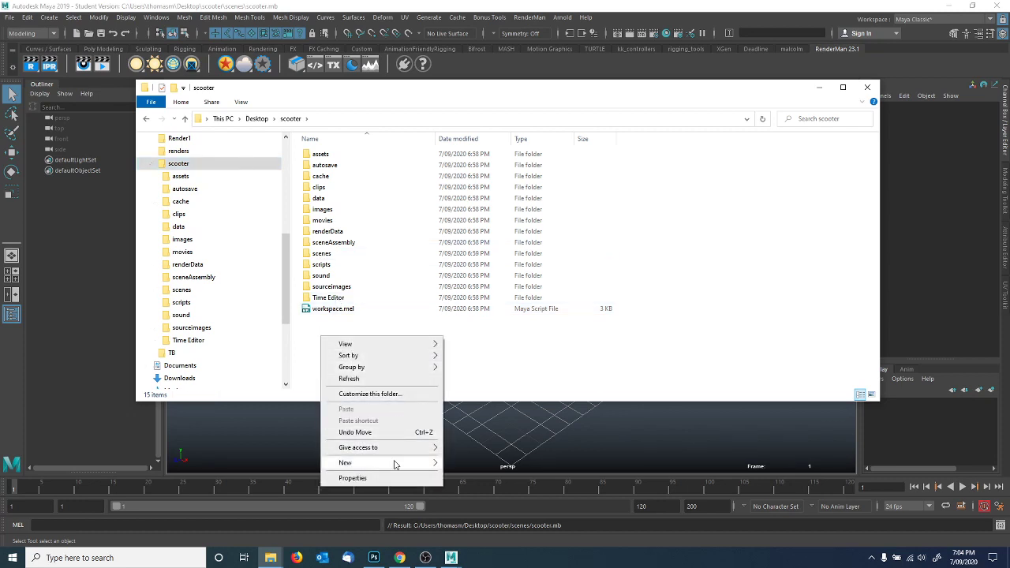
{"action": "mouse_move", "coordinate": [395, 464]}
{"action": "left_click", "coordinate": [497, 344]}
{"action": "type", "text": "reference"}
{"action": "key", "text": "Return"}
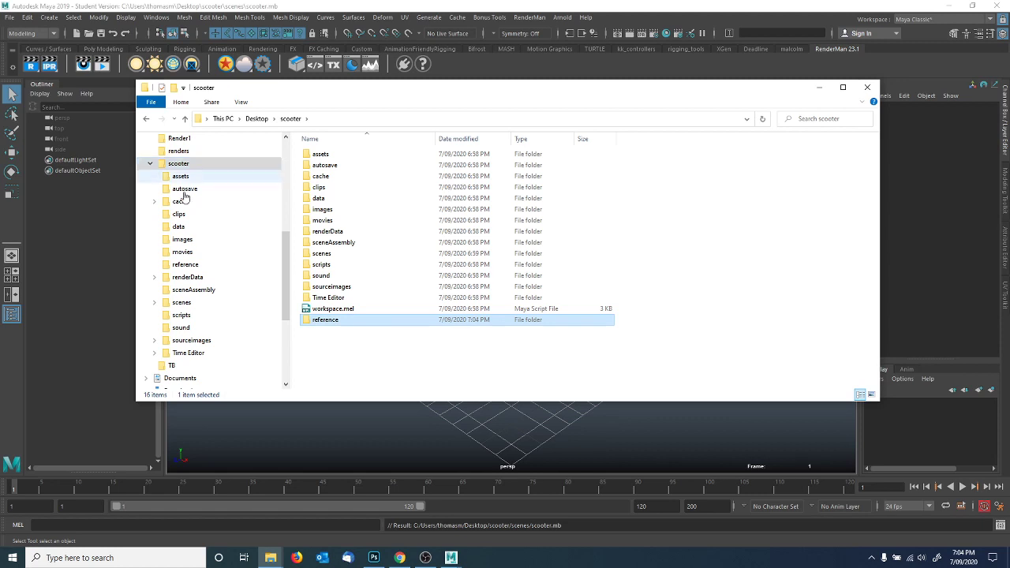
Copy scooter.jpg from Downloads into the project's reference folder and minimize the Downloads window.
{"action": "left_click_drag", "start_coordinate": [1008, 207], "coordinate": [501, 131]}
{"action": "left_click", "coordinate": [520, 341]}
{"action": "right_click_drag", "start_coordinate": [520, 342], "coordinate": [706, 278]}
{"action": "left_click", "coordinate": [730, 311]}
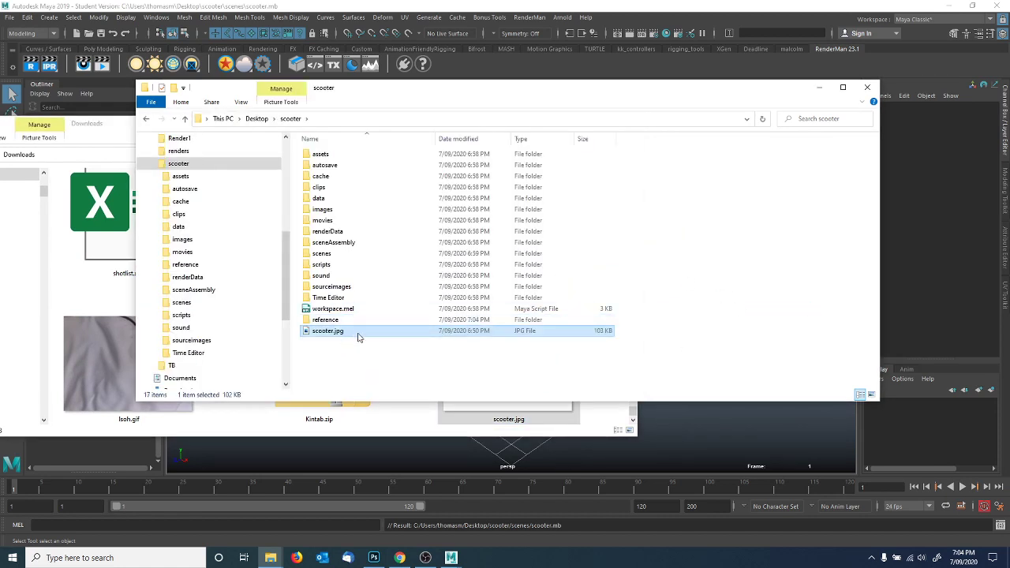
{"action": "left_click_drag", "start_coordinate": [322, 331], "coordinate": [326, 326]}
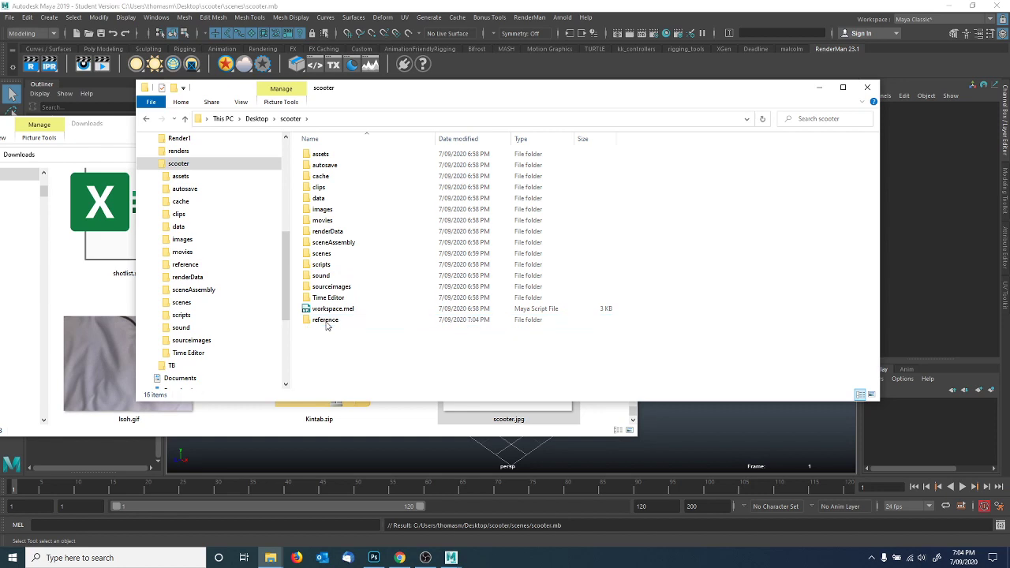
{"action": "left_click_drag", "start_coordinate": [120, 118], "coordinate": [215, 150]}
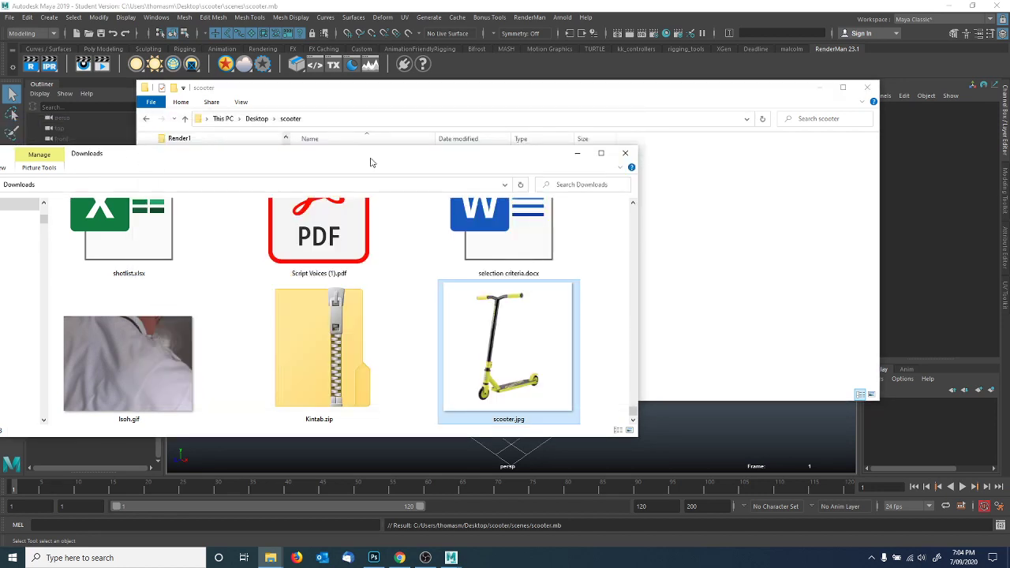
{"action": "left_click", "coordinate": [576, 149]}
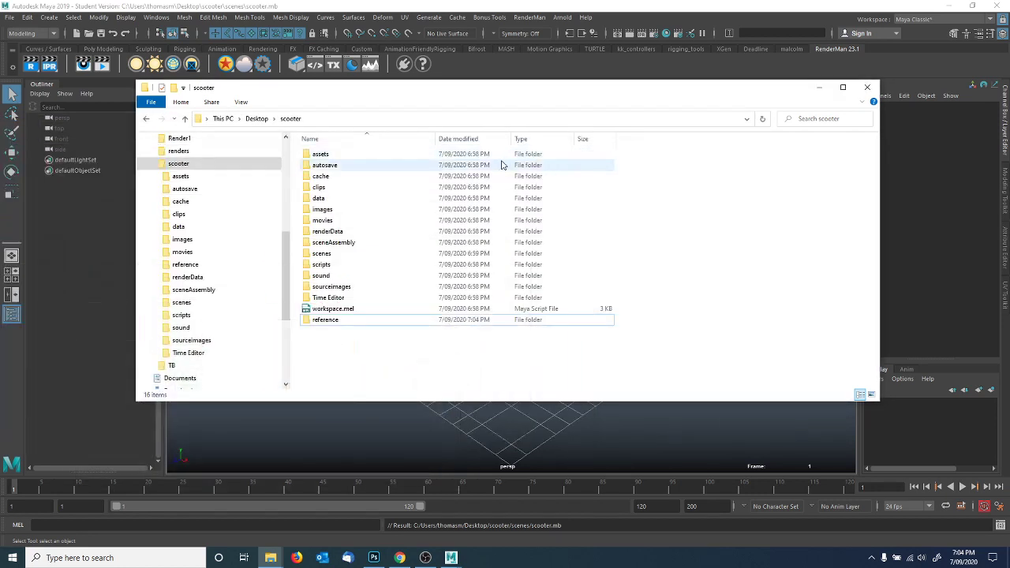
Check the reference folder for scooter.jpg, return to the scooter folder, and move the window out of the way.
{"action": "double_click", "coordinate": [334, 320]}
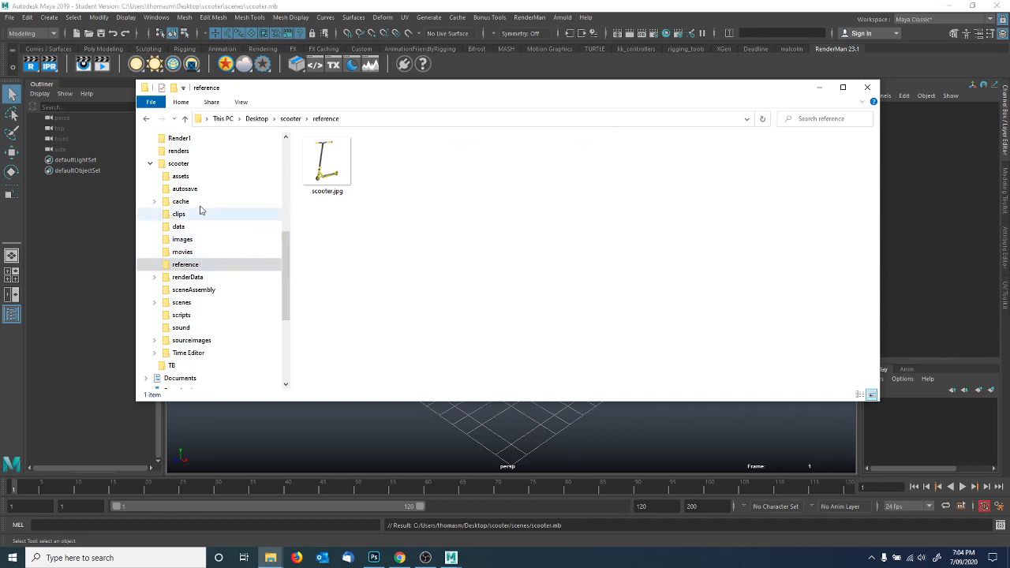
{"action": "left_click", "coordinate": [177, 165]}
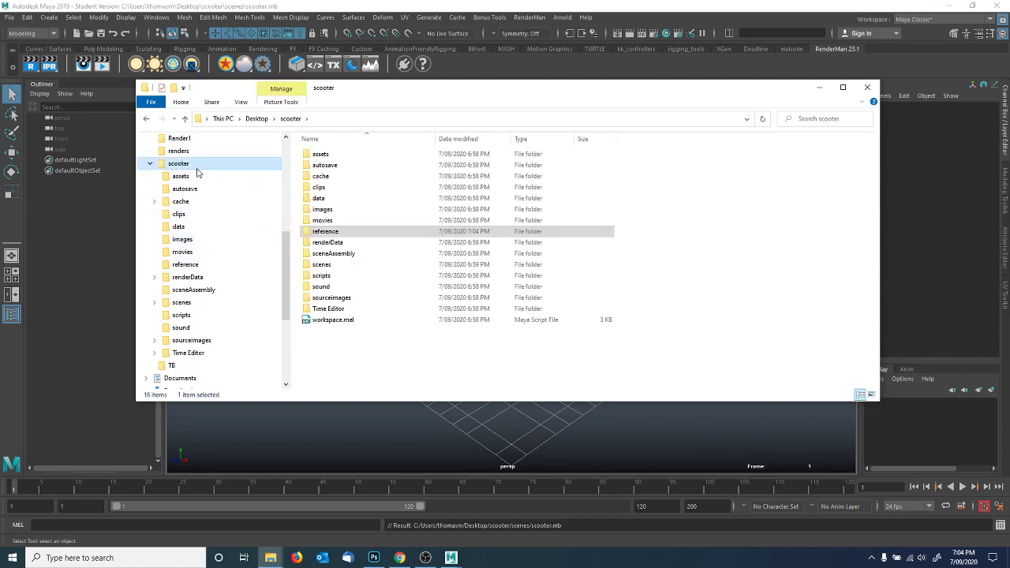
{"action": "left_click_drag", "start_coordinate": [361, 90], "coordinate": [1009, 182]}
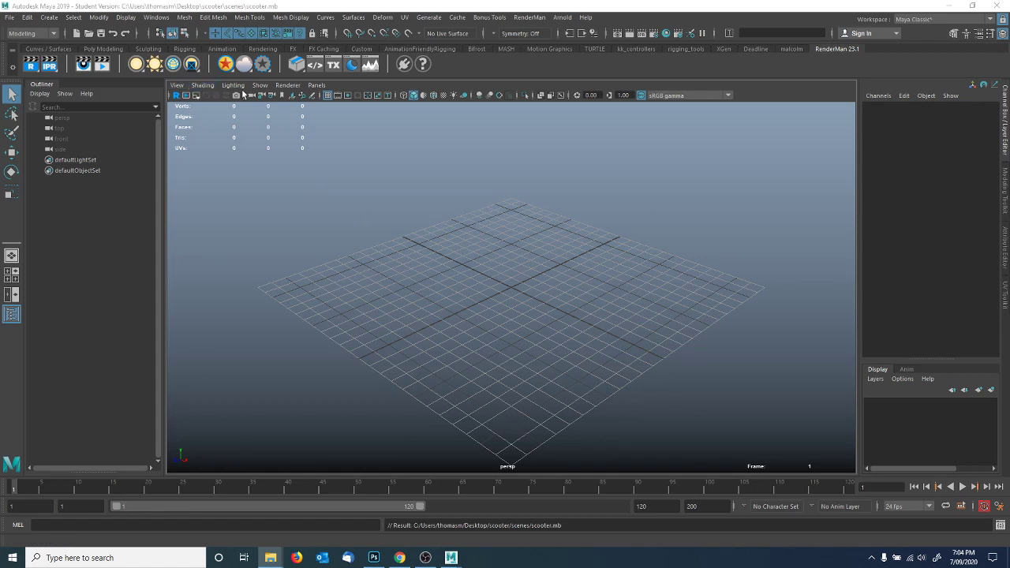
{"action": "left_click", "coordinate": [175, 87]}
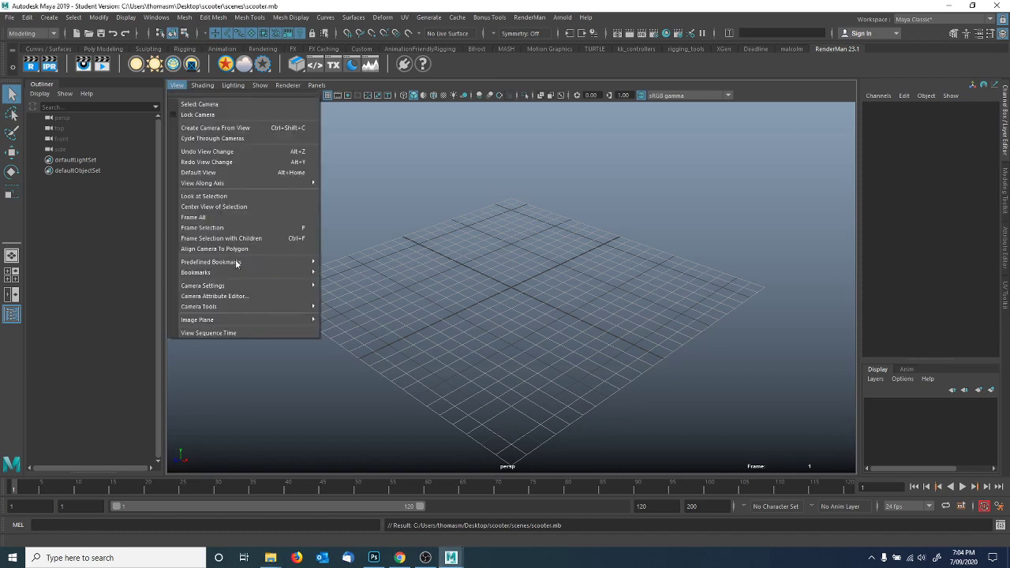
{"action": "mouse_move", "coordinate": [248, 319]}
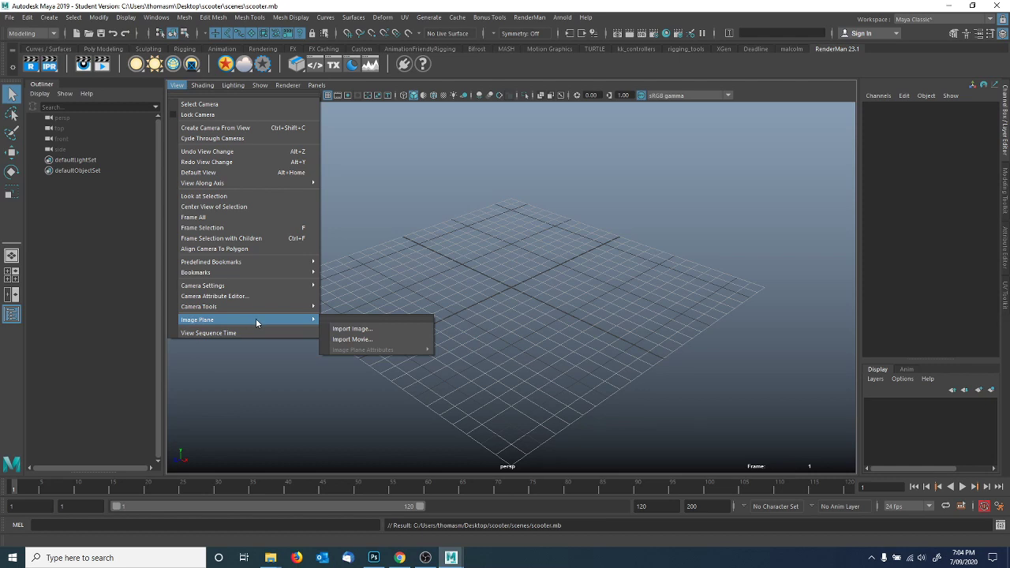
{"action": "left_click", "coordinate": [380, 296]}
{"action": "left_click_drag", "start_coordinate": [364, 277], "coordinate": [255, 139], "text": "alt"}
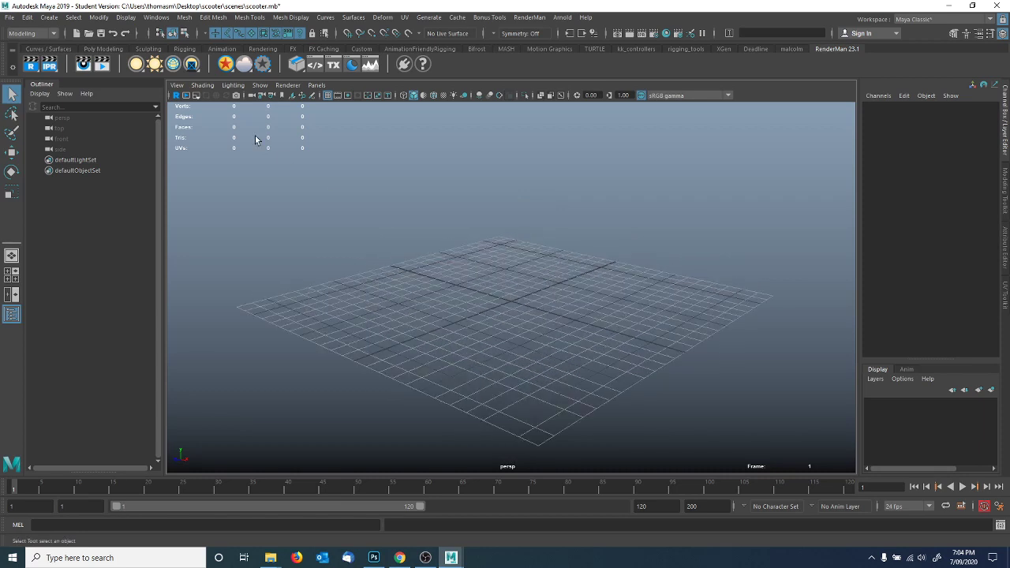
Import scooter.jpg from the project's reference folder as an image plane for the perspective camera.
{"action": "left_click", "coordinate": [177, 85]}
{"action": "mouse_move", "coordinate": [231, 321]}
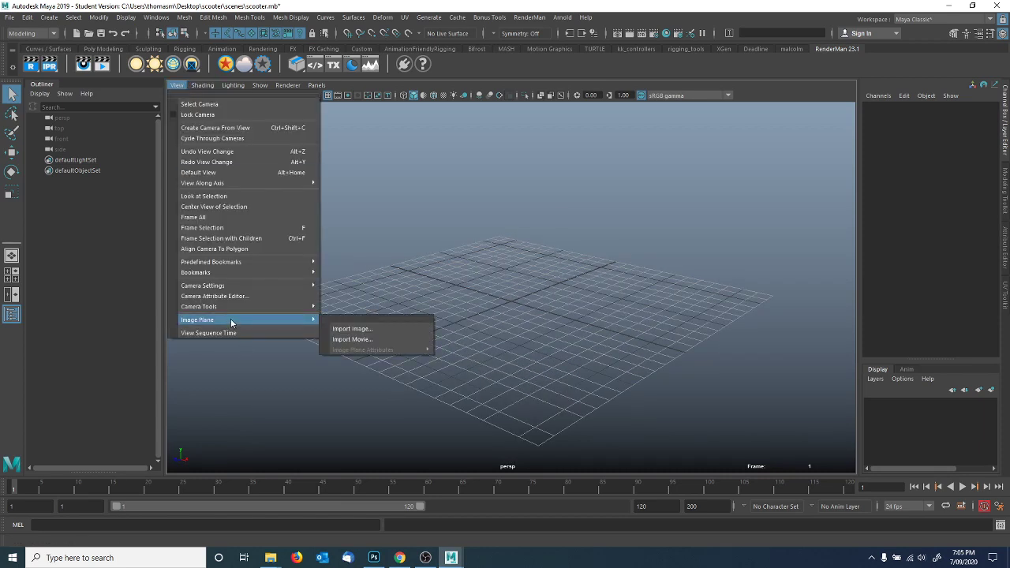
{"action": "left_click", "coordinate": [351, 330]}
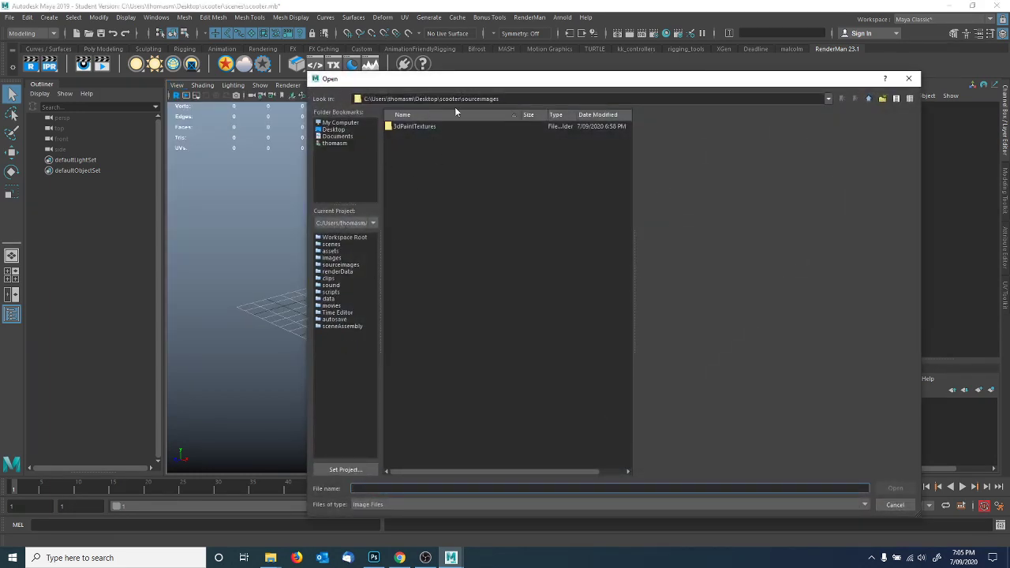
{"action": "left_click_drag", "start_coordinate": [465, 99], "coordinate": [500, 98]}
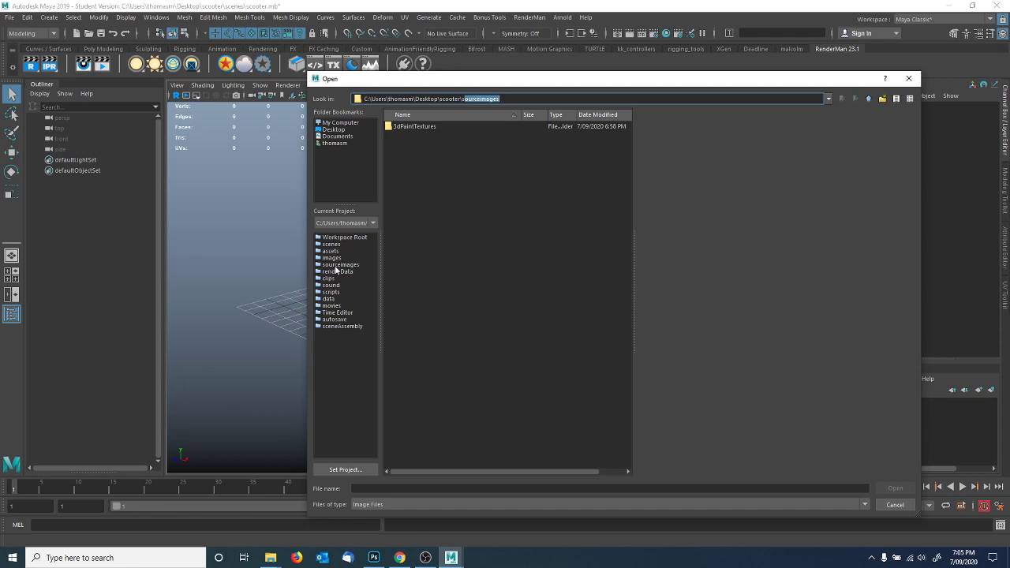
{"action": "left_click", "coordinate": [868, 99]}
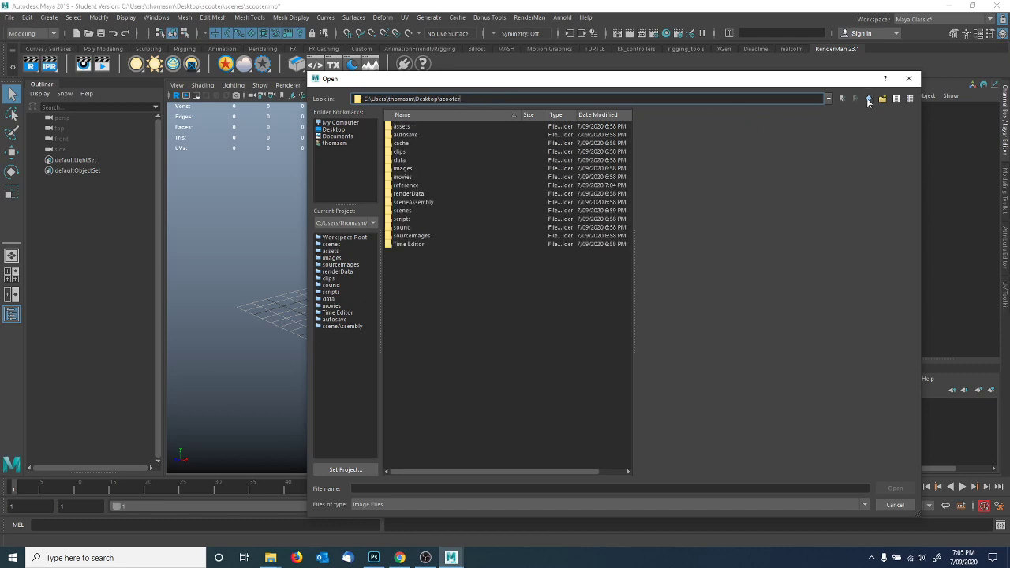
{"action": "double_click", "coordinate": [403, 186]}
{"action": "left_click", "coordinate": [401, 131]}
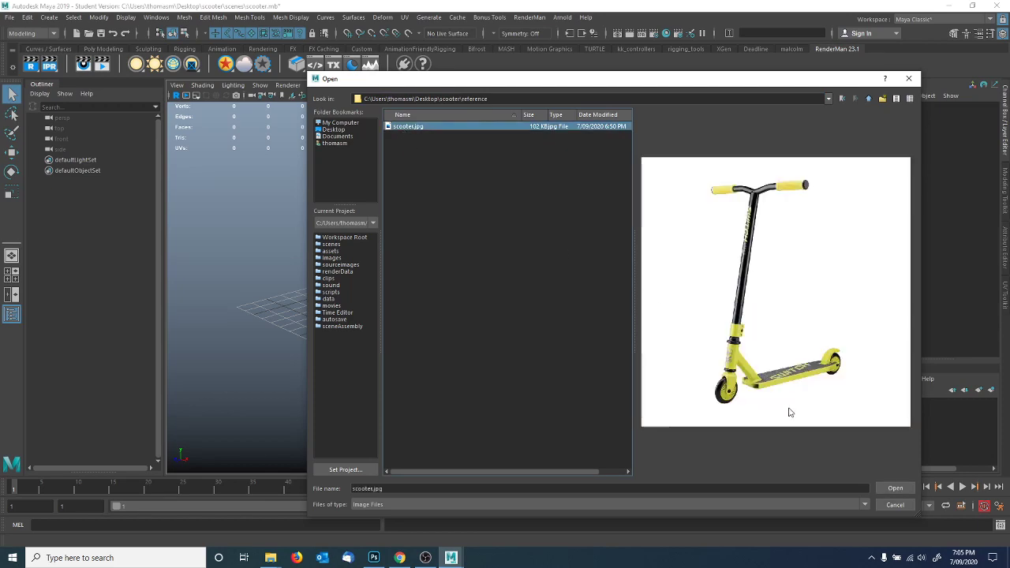
{"action": "left_click", "coordinate": [894, 487]}
Show the image plane's attributes and set its placement size to 1 by 0.4.
{"action": "left_click_drag", "start_coordinate": [619, 272], "coordinate": [547, 307], "text": "alt"}
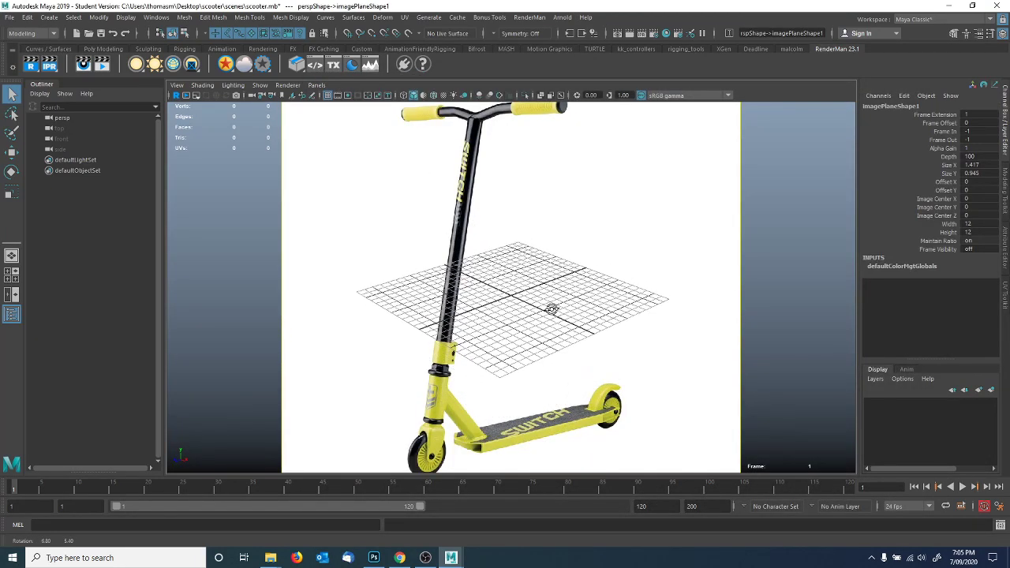
{"action": "left_click", "coordinate": [1004, 246]}
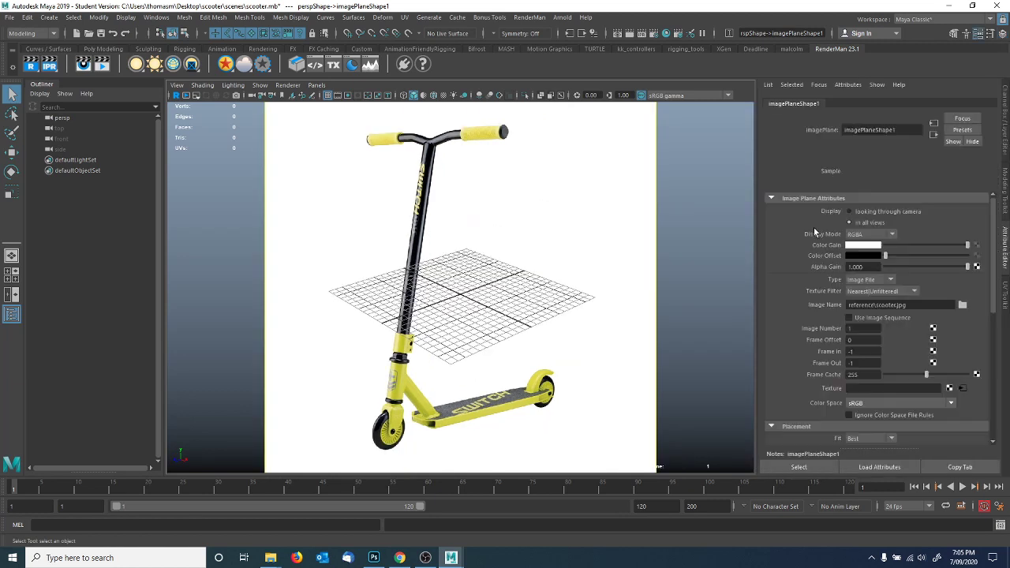
{"action": "scroll", "coordinate": [860, 315], "scroll_direction": "down", "scroll_amount": 8}
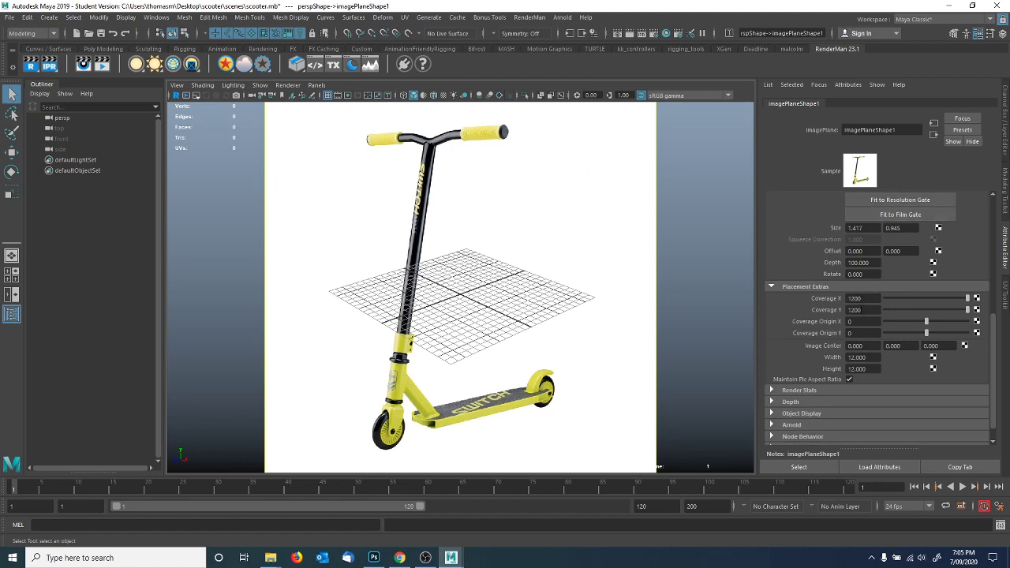
{"action": "left_click_drag", "start_coordinate": [864, 228], "coordinate": [830, 229]}
{"action": "type", "text": "1"}
{"action": "key", "text": "Return"}
{"action": "left_click", "coordinate": [899, 228]}
{"action": "type", "text": "0.4"}
{"action": "key", "text": "Return"}
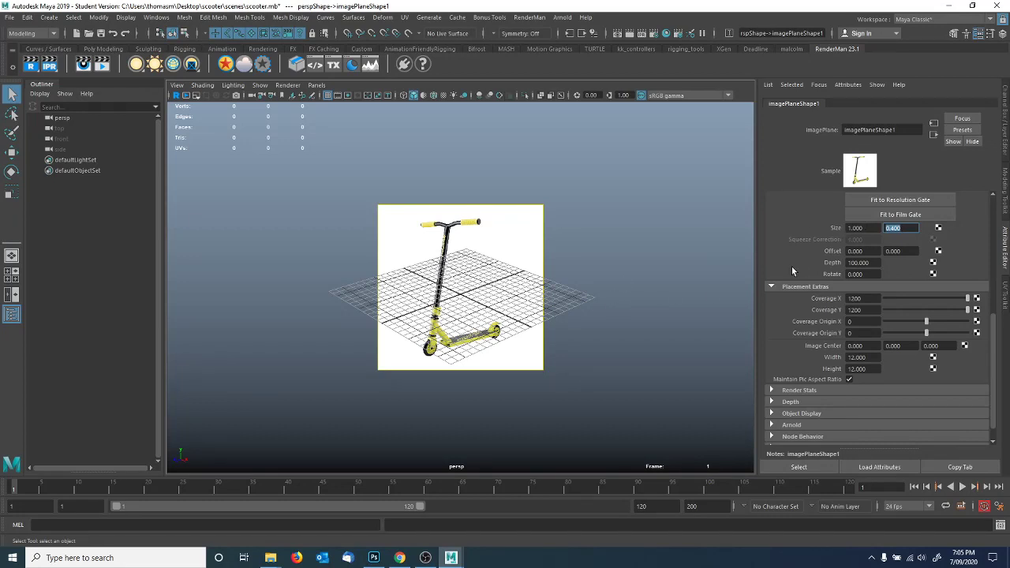
Offset the image plane by 0.49 horizontally and 0.23 vertically so it sits in the view's upper corner.
{"action": "left_click", "coordinate": [855, 228]}
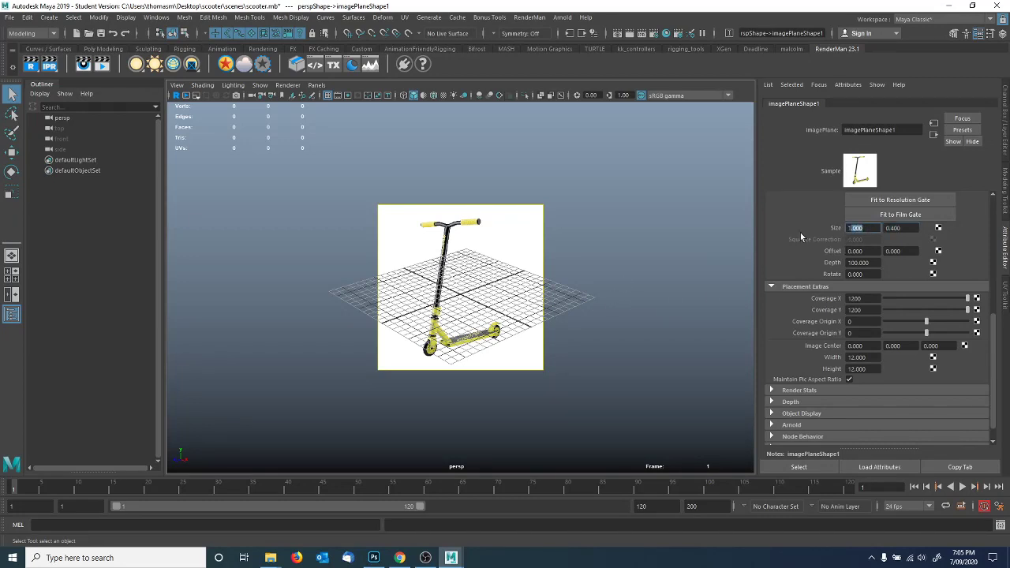
{"action": "key", "text": "Tab"}
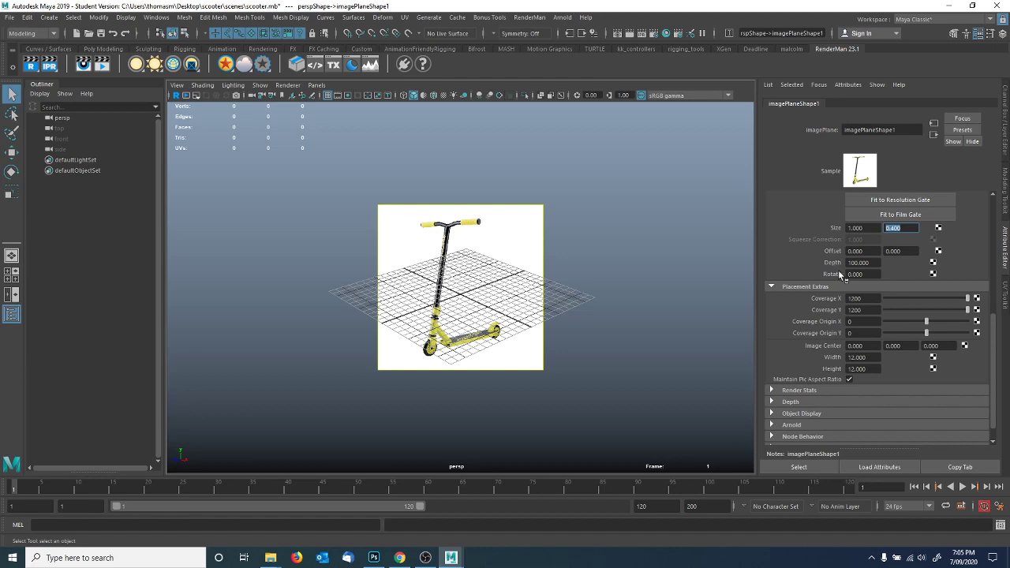
{"action": "left_click_drag", "start_coordinate": [854, 254], "coordinate": [892, 259], "text": "ctrl"}
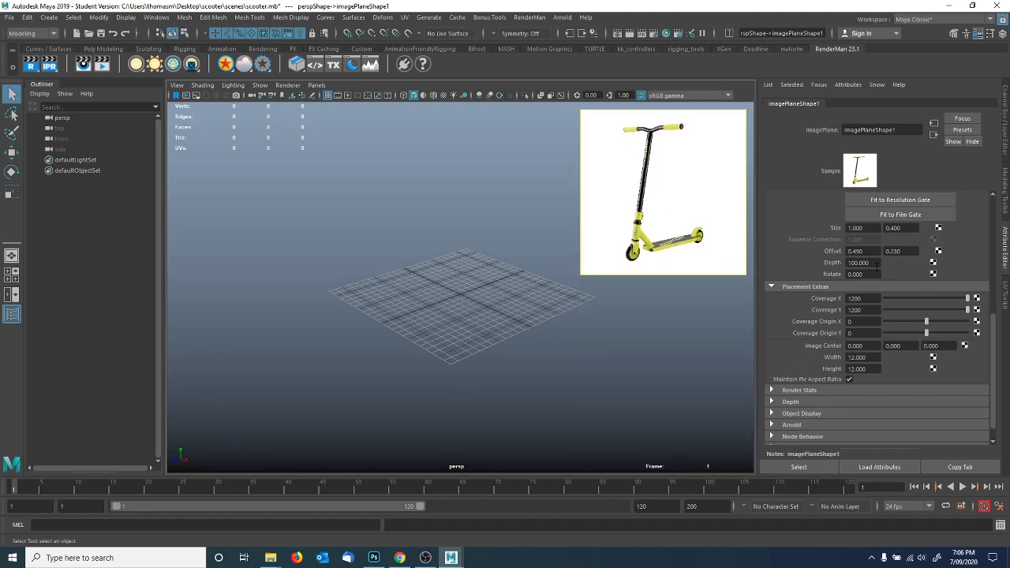
Create a polygon cube at the centre of the grid.
{"action": "right_click_drag", "start_coordinate": [577, 201], "coordinate": [524, 238], "text": "alt"}
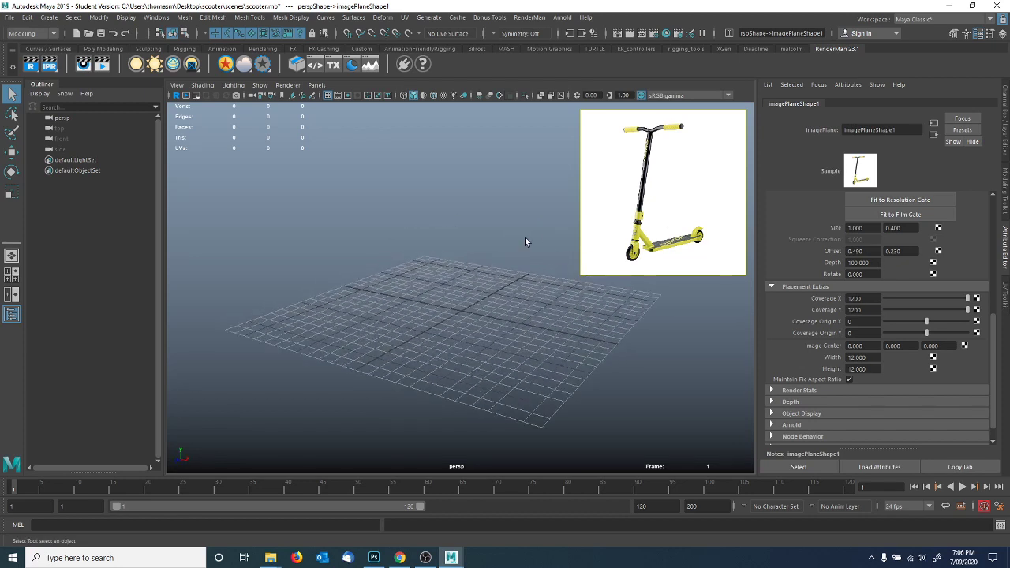
{"action": "left_click", "coordinate": [49, 16]}
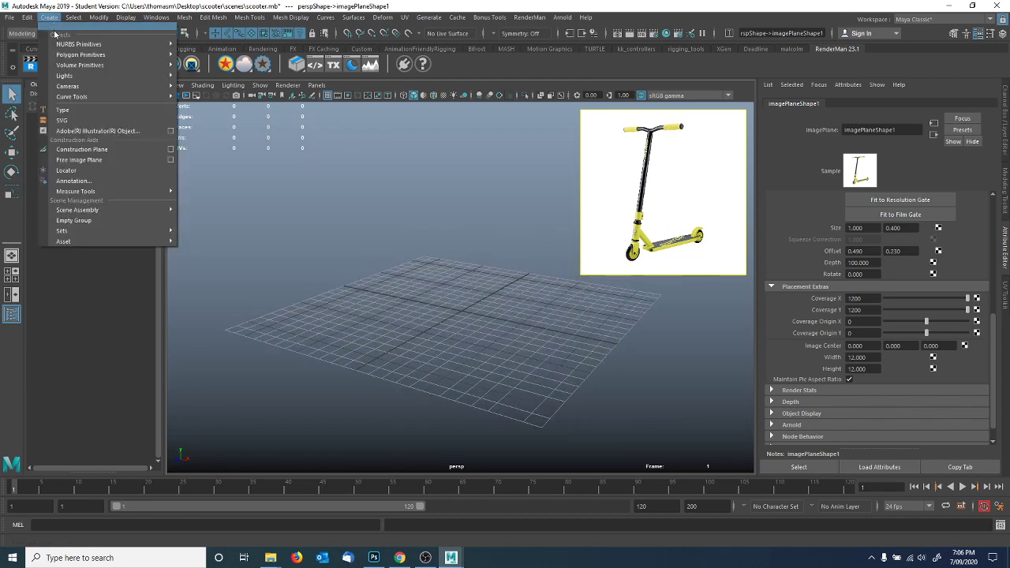
{"action": "mouse_move", "coordinate": [67, 57]}
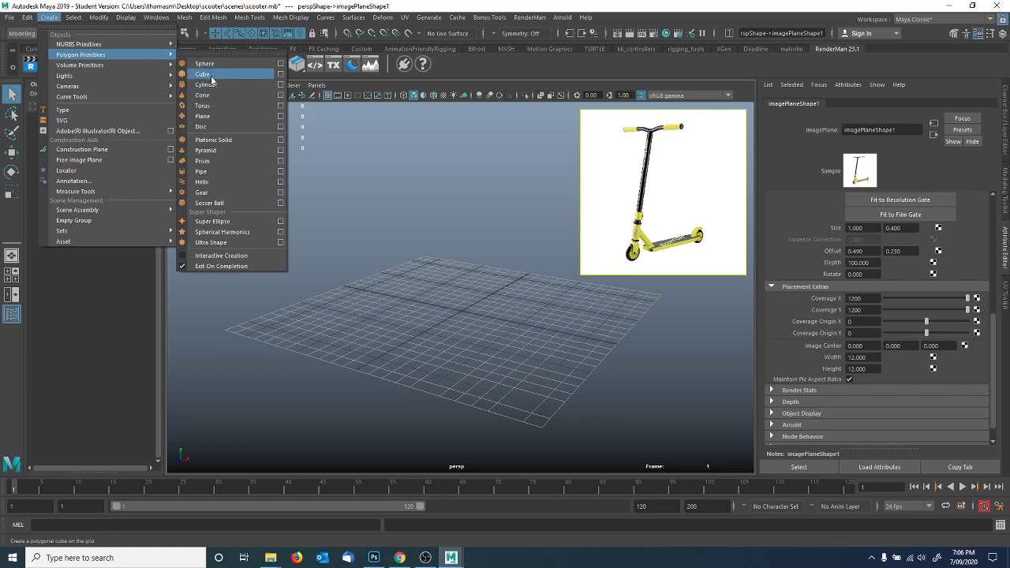
{"action": "left_click", "coordinate": [204, 74]}
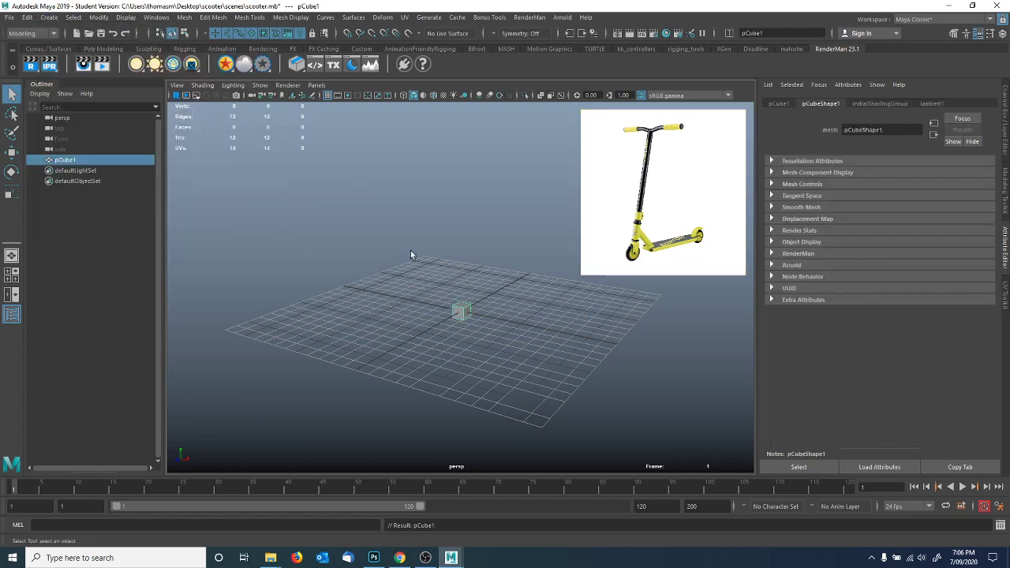
Switch to Photoshop and handwrite the label "cube" above the sketched box near the scooter deck.
{"action": "key", "text": "alt+Tab"}
{"action": "key", "text": "alt+Tab"}
{"action": "key", "text": "alt+Tab"}
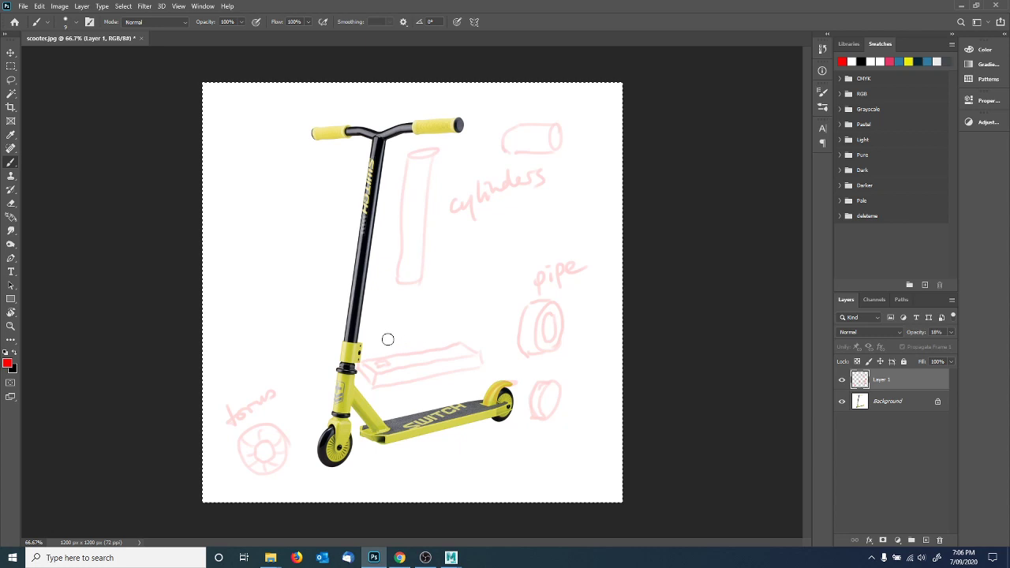
{"action": "left_click_drag", "start_coordinate": [398, 338], "coordinate": [449, 329]}
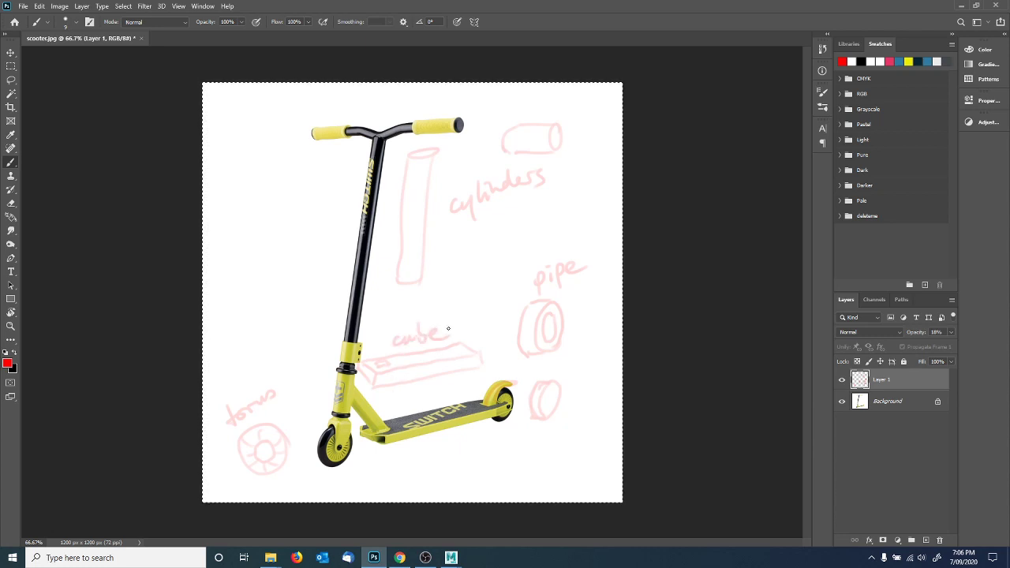
Return to Maya and scale the cube into a long bar, about 13.2 along Z and roughly doubled in width along X.
{"action": "key", "text": "alt+Tab"}
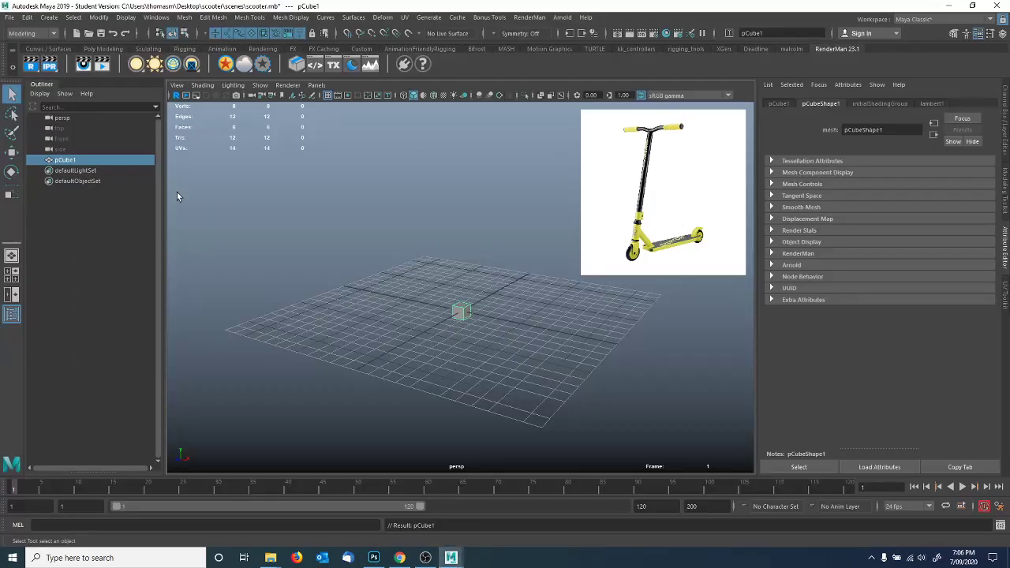
{"action": "left_click_drag", "start_coordinate": [379, 303], "coordinate": [429, 306], "text": "alt"}
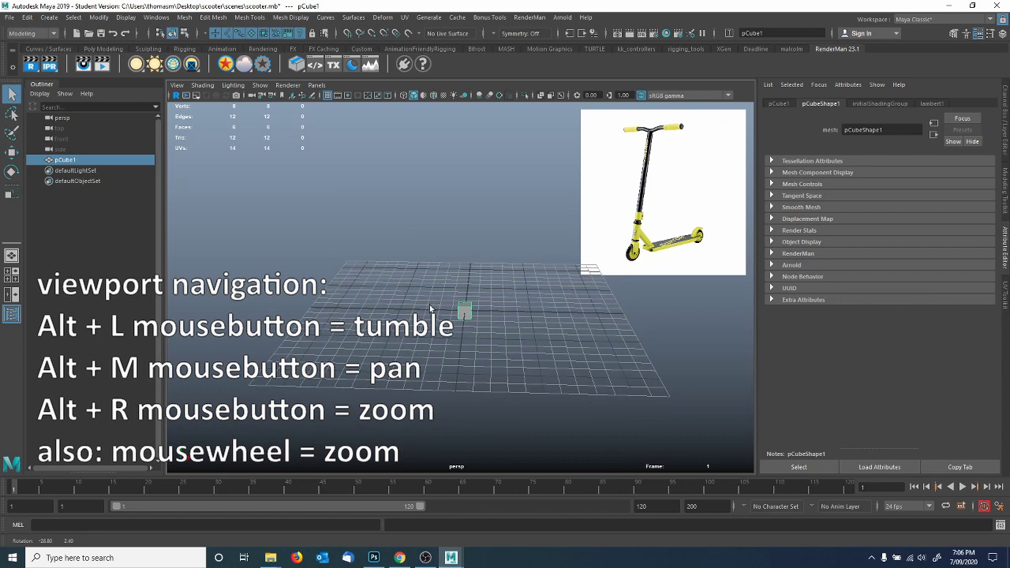
{"action": "left_click_drag", "start_coordinate": [398, 339], "coordinate": [318, 338], "text": "alt"}
{"action": "left_click", "coordinate": [12, 192]}
{"action": "left_click_drag", "start_coordinate": [390, 336], "coordinate": [487, 321], "text": "alt"}
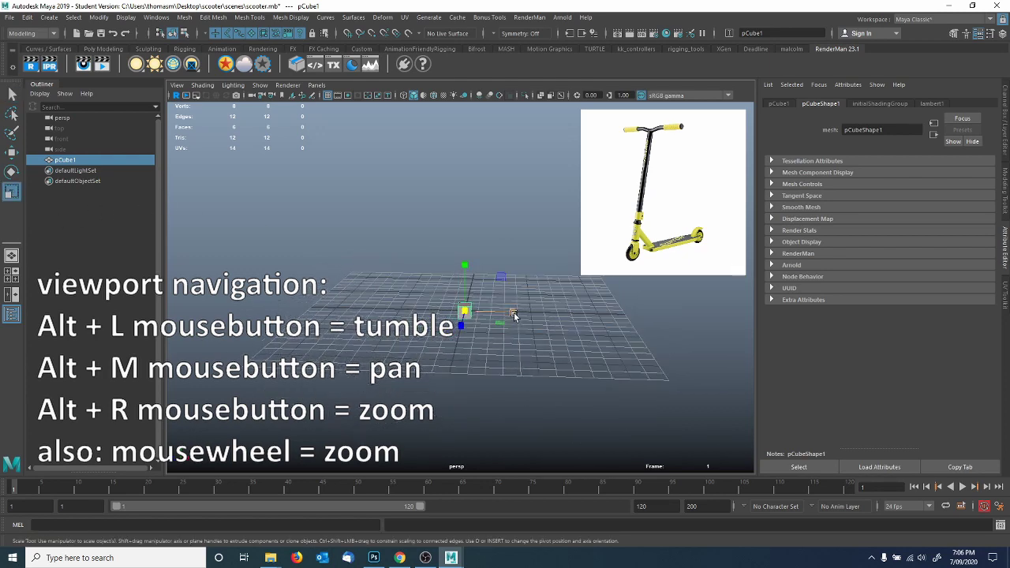
{"action": "left_click_drag", "start_coordinate": [522, 364], "coordinate": [264, 339], "text": "alt"}
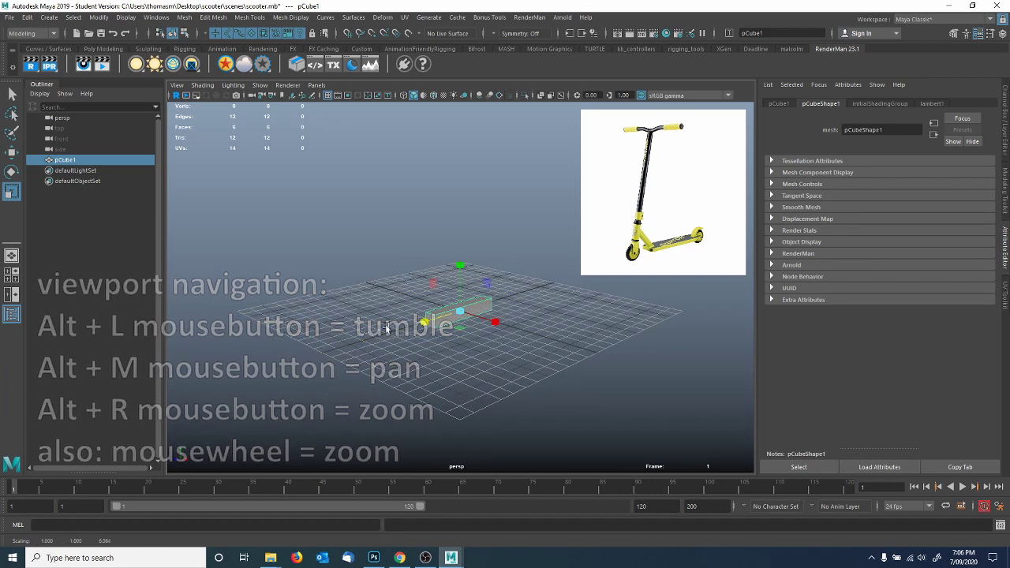
{"action": "left_click_drag", "start_coordinate": [428, 320], "coordinate": [367, 336]}
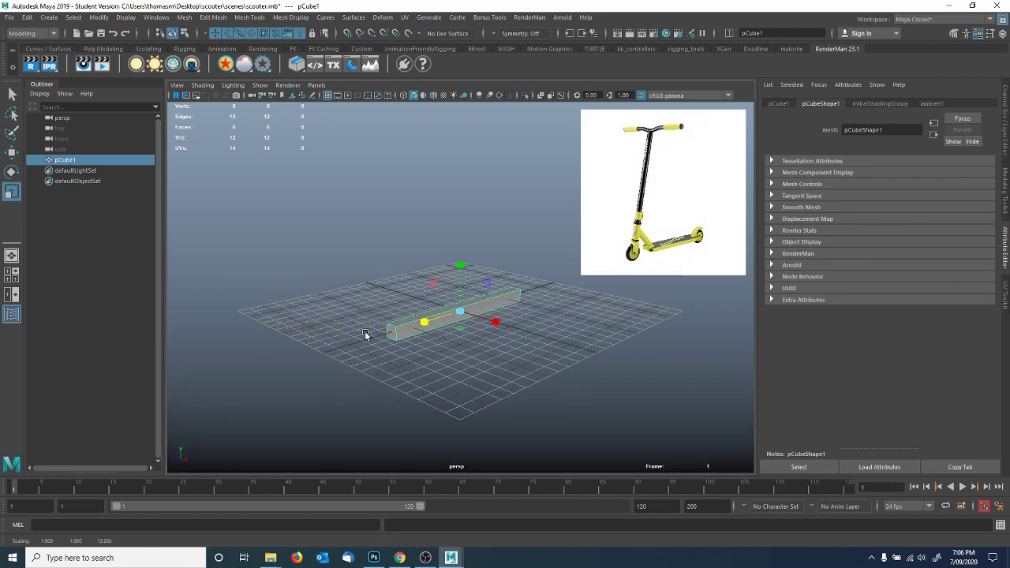
{"action": "left_click_drag", "start_coordinate": [497, 317], "coordinate": [517, 325]}
Inspect the scaled box in the orthographic side and front views, and return to the perspective view.
{"action": "left_click", "coordinate": [316, 85]}
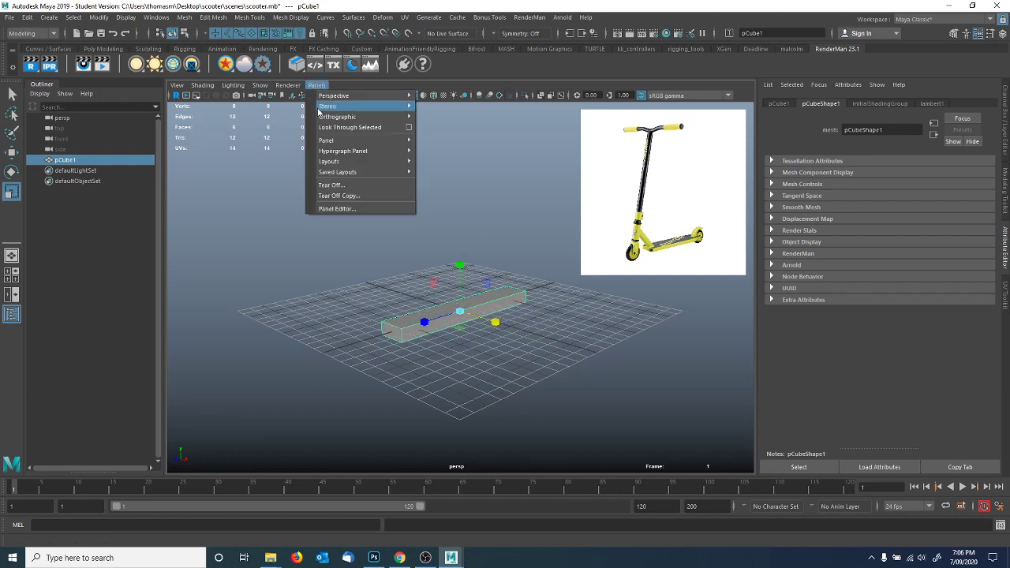
{"action": "mouse_move", "coordinate": [321, 119]}
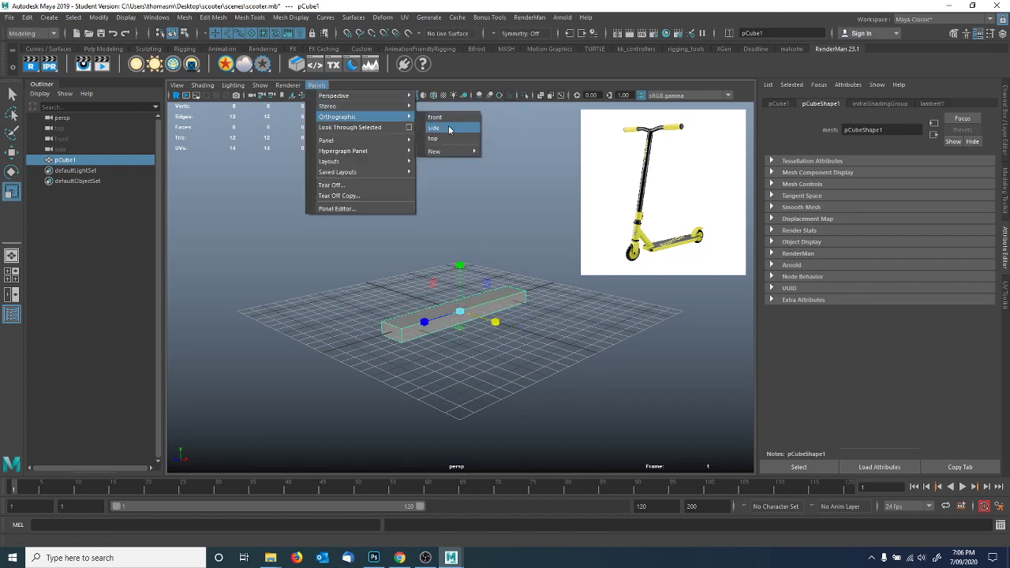
{"action": "left_click", "coordinate": [445, 136]}
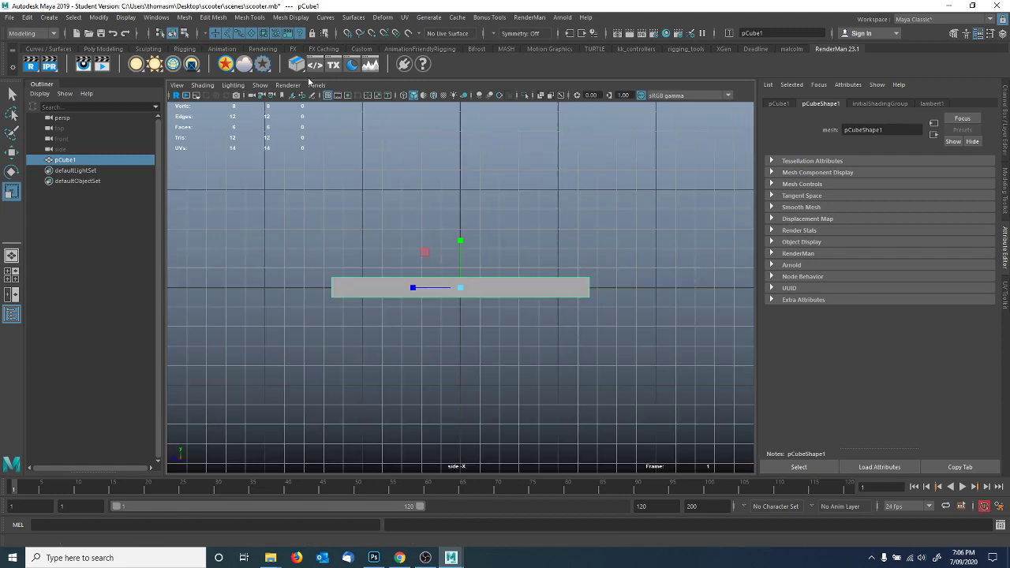
{"action": "left_click", "coordinate": [316, 85]}
{"action": "mouse_move", "coordinate": [339, 116]}
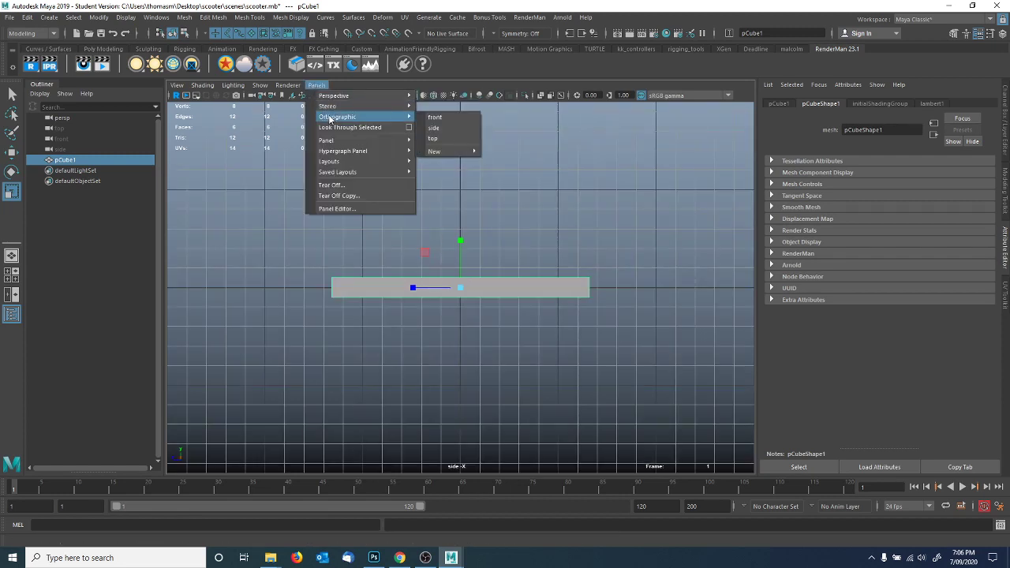
{"action": "left_click", "coordinate": [444, 122]}
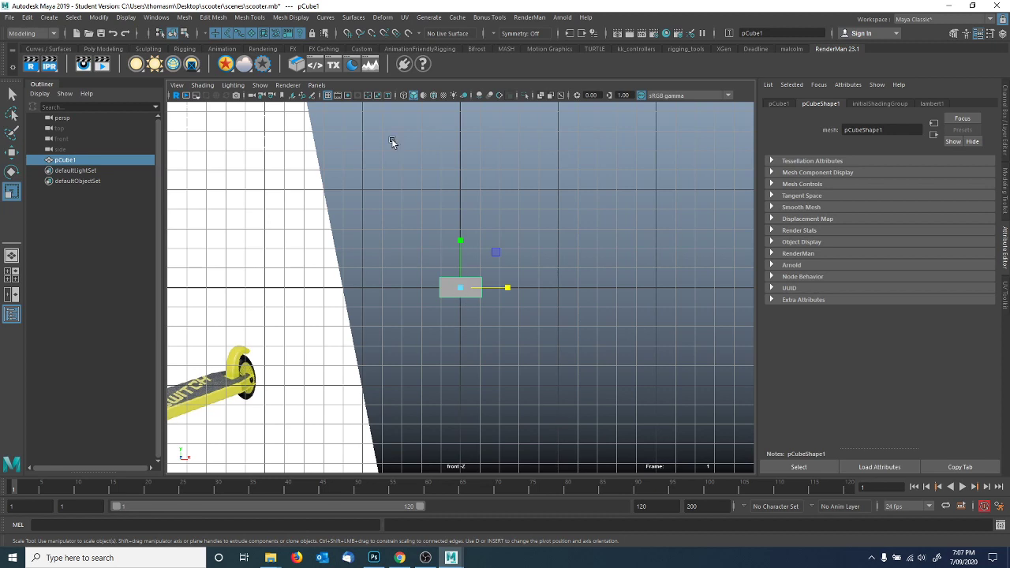
{"action": "left_click", "coordinate": [315, 85]}
{"action": "mouse_move", "coordinate": [385, 96]}
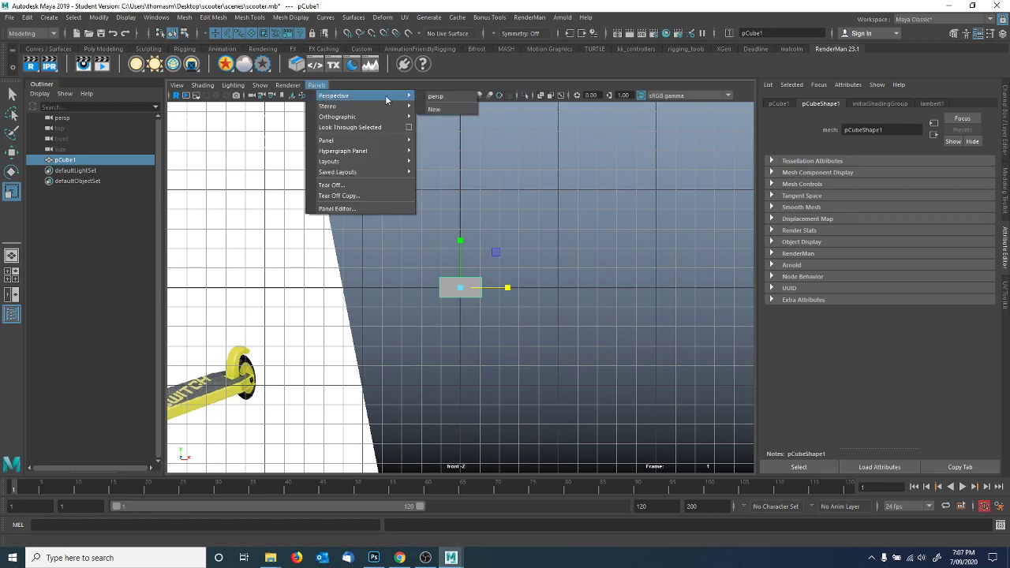
{"action": "left_click", "coordinate": [435, 97]}
Scale the box slightly thinner vertically and slightly wider to match the scooter deck, and activate the Move tool.
{"action": "left_click_drag", "start_coordinate": [382, 342], "coordinate": [370, 355], "text": "alt"}
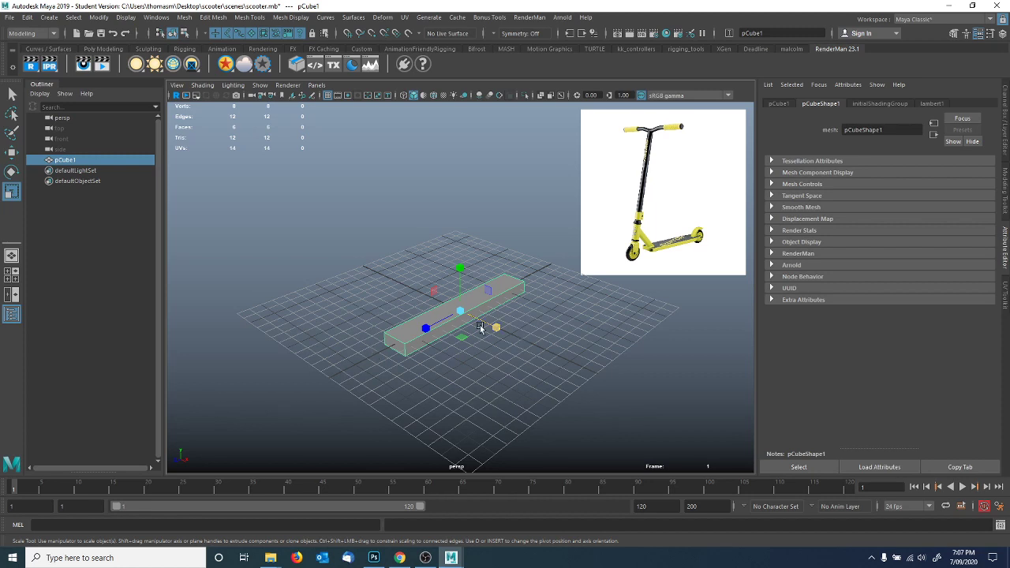
{"action": "left_click_drag", "start_coordinate": [460, 270], "coordinate": [458, 278]}
{"action": "left_click_drag", "start_coordinate": [497, 327], "coordinate": [504, 334]}
{"action": "left_click", "coordinate": [12, 152]}
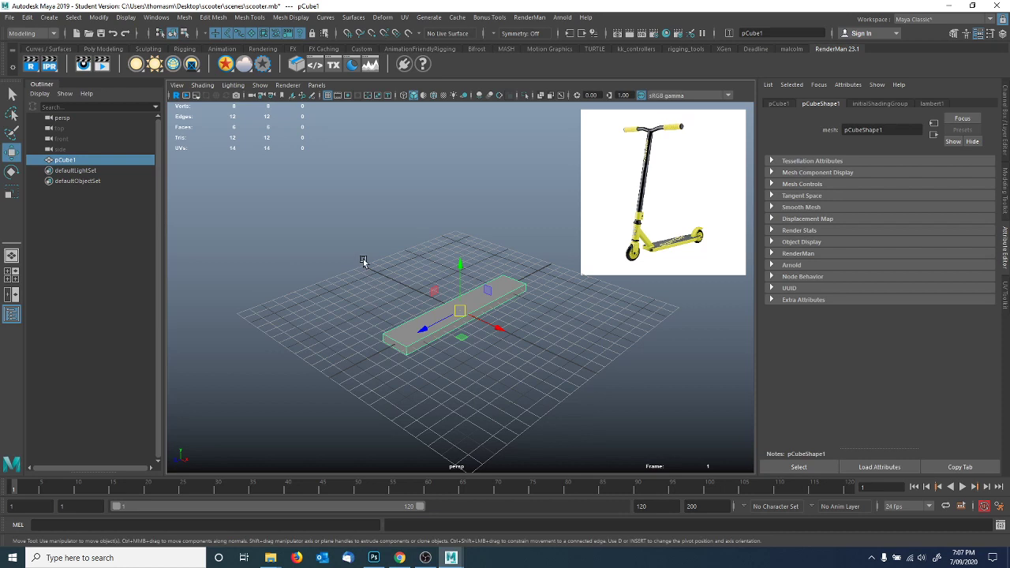
{"action": "left_click_drag", "start_coordinate": [455, 268], "coordinate": [451, 324], "text": "alt"}
{"action": "right_click_drag", "start_coordinate": [451, 324], "coordinate": [559, 274], "text": "alt"}
{"action": "left_click_drag", "start_coordinate": [560, 274], "coordinate": [492, 296], "text": "alt"}
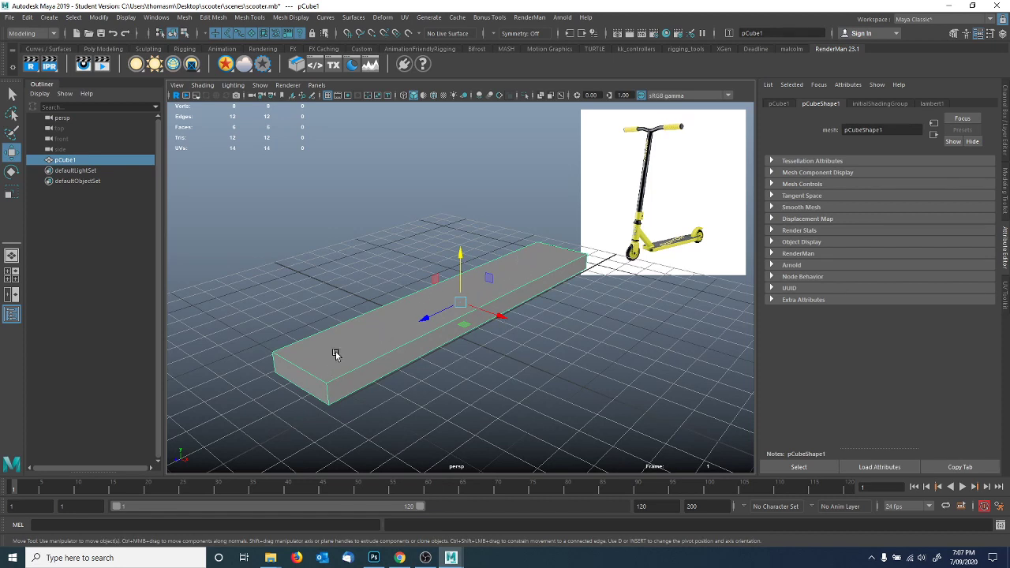
Switch to Photoshop, add a new layer above the label sketches, and set up the Brush tool with blue.
{"action": "key", "text": "alt+Tab"}
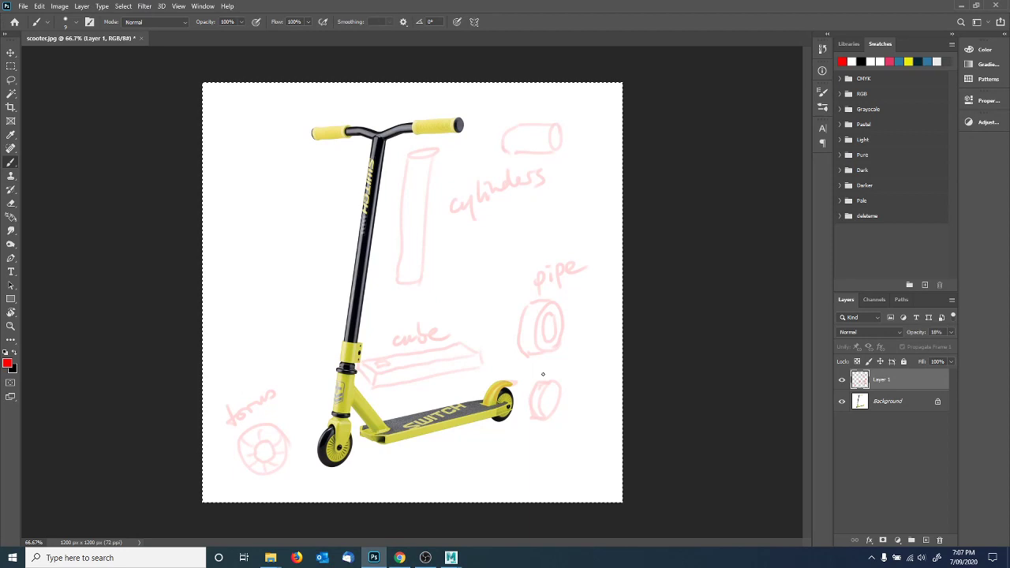
{"action": "left_click", "coordinate": [924, 540]}
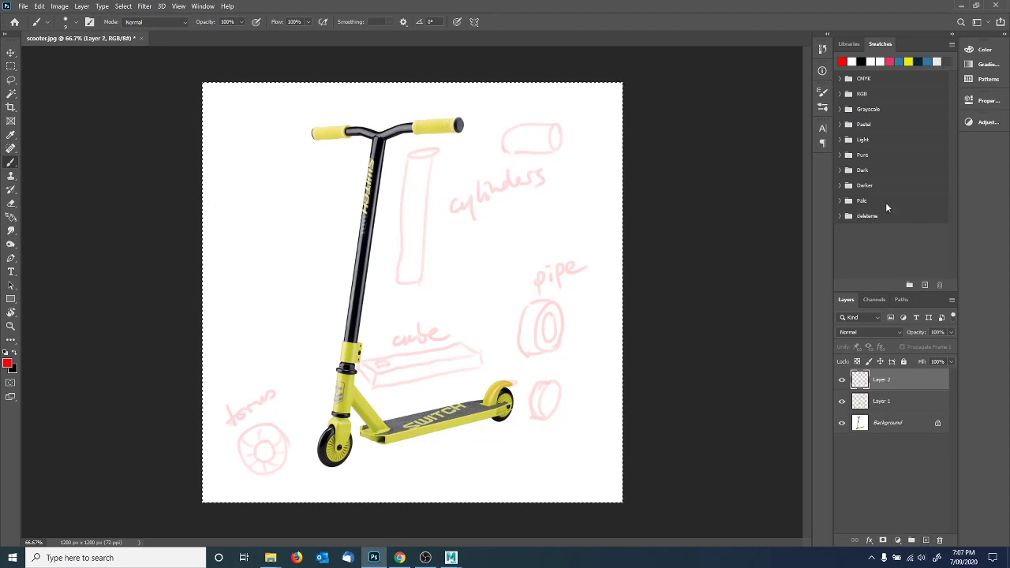
{"action": "left_click", "coordinate": [899, 60]}
{"action": "key", "text": "z"}
{"action": "double_click", "coordinate": [426, 429]}
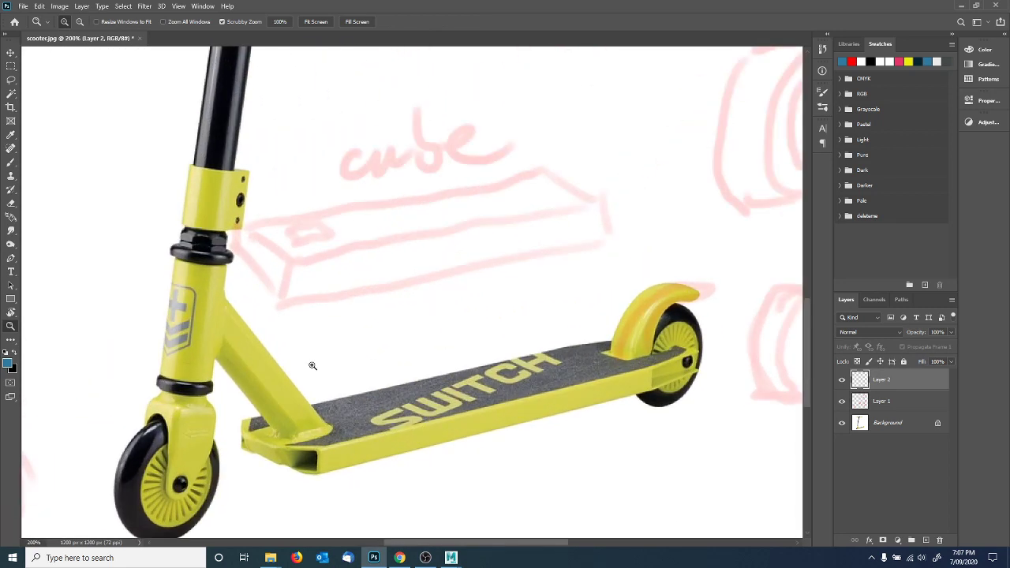
{"action": "left_click", "coordinate": [10, 163]}
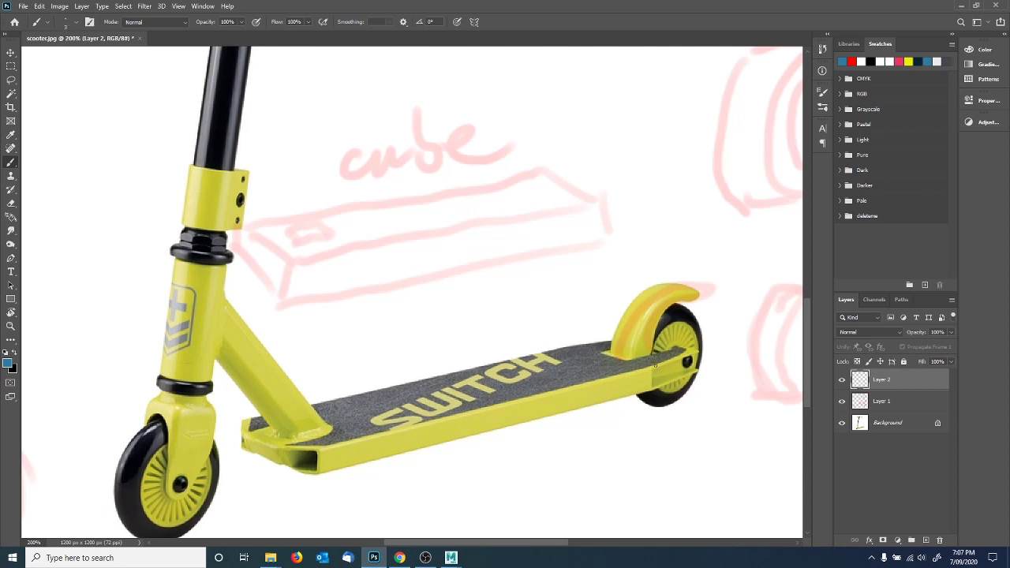
Outline the front and rear ends of the scooter deck in blue and sketch a small box above the deck.
{"action": "mouse_move", "coordinate": [687, 351]}
{"action": "left_mouse_down"}
{"action": "mouse_move", "coordinate": [655, 368]}
{"action": "mouse_move", "coordinate": [655, 392]}
{"action": "left_mouse_up"}
{"action": "left_click_drag", "start_coordinate": [696, 359], "coordinate": [649, 374]}
{"action": "mouse_move", "coordinate": [317, 447]}
{"action": "left_mouse_down"}
{"action": "mouse_move", "coordinate": [279, 446]}
{"action": "mouse_move", "coordinate": [276, 469]}
{"action": "mouse_move", "coordinate": [320, 470]}
{"action": "left_mouse_up"}
{"action": "mouse_move", "coordinate": [645, 369]}
{"action": "left_mouse_down"}
{"action": "mouse_move", "coordinate": [649, 393]}
{"action": "mouse_move", "coordinate": [608, 352]}
{"action": "left_mouse_up"}
{"action": "mouse_move", "coordinate": [543, 274]}
{"action": "left_mouse_down"}
{"action": "mouse_move", "coordinate": [544, 302]}
{"action": "mouse_move", "coordinate": [472, 330]}
{"action": "mouse_move", "coordinate": [459, 304]}
{"action": "mouse_move", "coordinate": [469, 332]}
{"action": "mouse_move", "coordinate": [418, 315]}
{"action": "left_mouse_up"}
{"action": "left_click_drag", "start_coordinate": [459, 305], "coordinate": [413, 284]}
{"action": "mouse_move", "coordinate": [543, 273]}
{"action": "left_mouse_down"}
{"action": "mouse_move", "coordinate": [495, 257]}
{"action": "mouse_move", "coordinate": [428, 275]}
{"action": "left_mouse_up"}
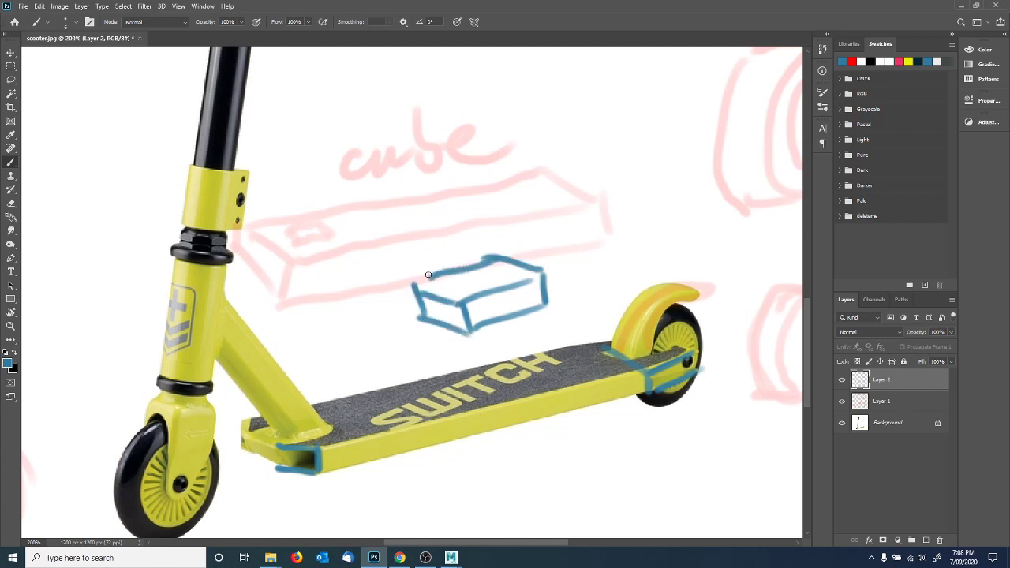
{"action": "mouse_move", "coordinate": [317, 438]}
{"action": "left_mouse_down"}
{"action": "mouse_move", "coordinate": [252, 418]}
{"action": "mouse_move", "coordinate": [245, 434]}
{"action": "left_mouse_up"}
{"action": "left_click_drag", "start_coordinate": [246, 433], "coordinate": [270, 443]}
{"action": "left_click_drag", "start_coordinate": [600, 342], "coordinate": [633, 338]}
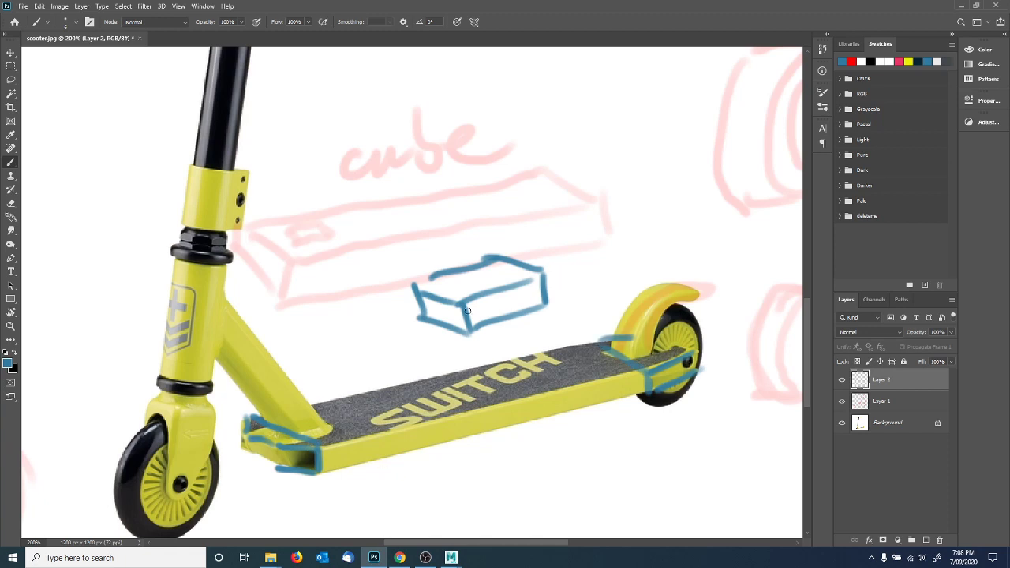
Draw crosswise division lines on the small sketched box and across the deck behind the front end and at mid-length.
{"action": "mouse_move", "coordinate": [434, 276]}
{"action": "left_mouse_down"}
{"action": "mouse_move", "coordinate": [473, 290]}
{"action": "mouse_move", "coordinate": [516, 281]}
{"action": "left_mouse_up"}
{"action": "mouse_move", "coordinate": [464, 300]}
{"action": "left_mouse_down"}
{"action": "mouse_move", "coordinate": [476, 282]}
{"action": "mouse_move", "coordinate": [474, 322]}
{"action": "left_mouse_up"}
{"action": "left_click_drag", "start_coordinate": [514, 281], "coordinate": [516, 317]}
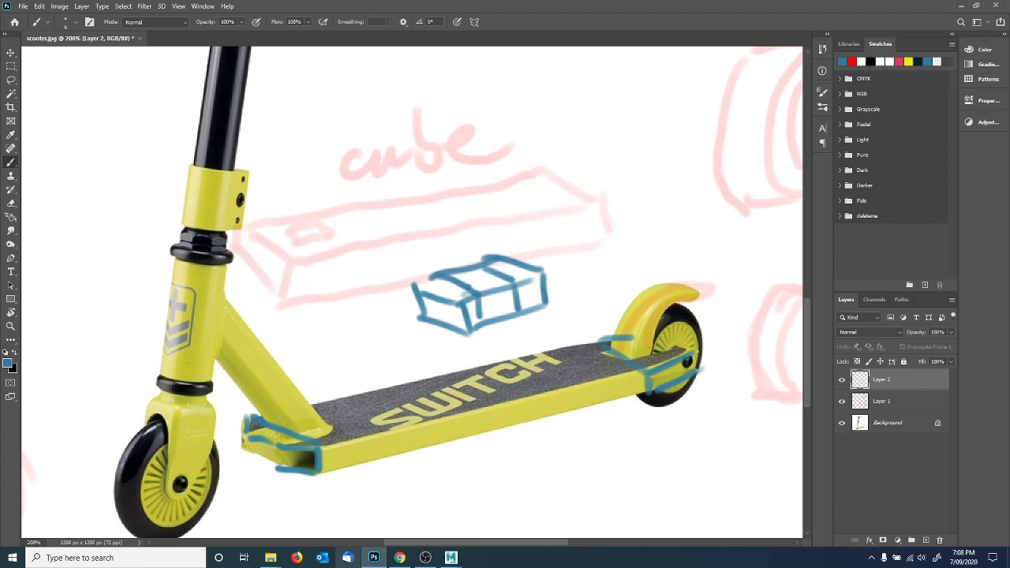
{"action": "mouse_move", "coordinate": [328, 425]}
{"action": "left_mouse_down"}
{"action": "mouse_move", "coordinate": [299, 433]}
{"action": "mouse_move", "coordinate": [314, 416]}
{"action": "mouse_move", "coordinate": [363, 442]}
{"action": "left_mouse_up"}
{"action": "left_click", "coordinate": [302, 418]}
{"action": "left_click", "coordinate": [290, 421]}
{"action": "left_click_drag", "start_coordinate": [309, 405], "coordinate": [316, 414]}
{"action": "left_click_drag", "start_coordinate": [361, 444], "coordinate": [362, 464]}
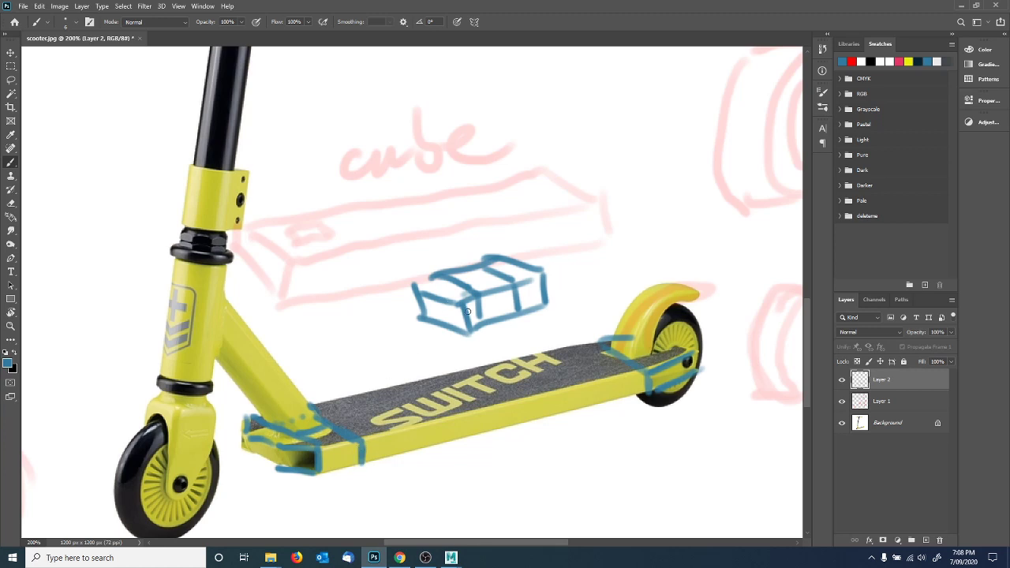
{"action": "mouse_move", "coordinate": [498, 313]}
{"action": "left_mouse_down"}
{"action": "mouse_move", "coordinate": [496, 288]}
{"action": "mouse_move", "coordinate": [459, 266]}
{"action": "mouse_move", "coordinate": [482, 328]}
{"action": "left_mouse_up"}
{"action": "mouse_move", "coordinate": [448, 372]}
{"action": "left_mouse_down"}
{"action": "mouse_move", "coordinate": [487, 392]}
{"action": "mouse_move", "coordinate": [505, 429]}
{"action": "left_mouse_up"}
{"action": "mouse_move", "coordinate": [526, 279]}
{"action": "left_mouse_down"}
{"action": "mouse_move", "coordinate": [535, 316]}
{"action": "mouse_move", "coordinate": [493, 261]}
{"action": "left_mouse_up"}
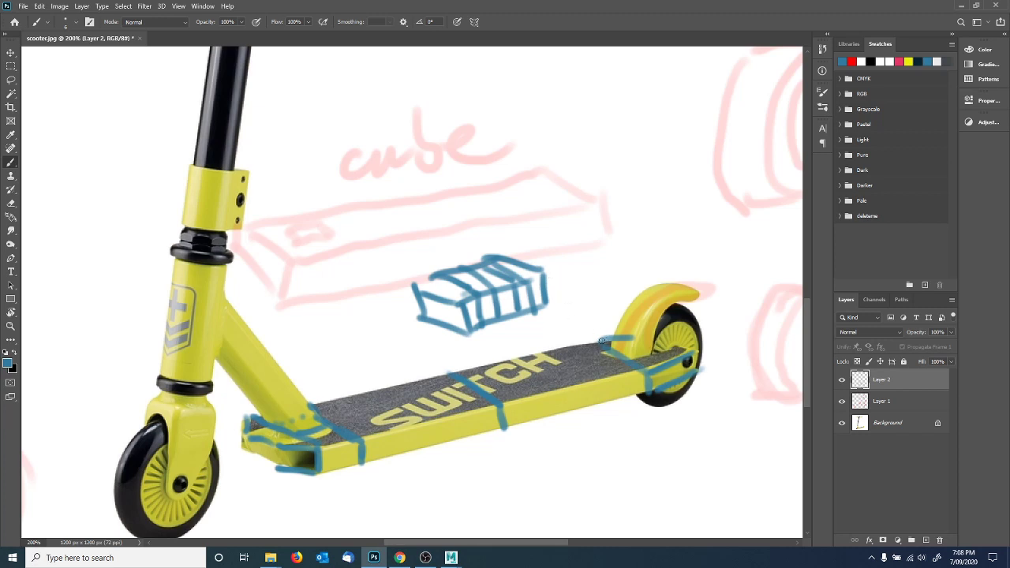
Draw straight lengthwise lines along the deck's edges and top surface, and reinforce the outer edges of the sketched box.
{"action": "left_click", "coordinate": [643, 370], "text": "shift"}
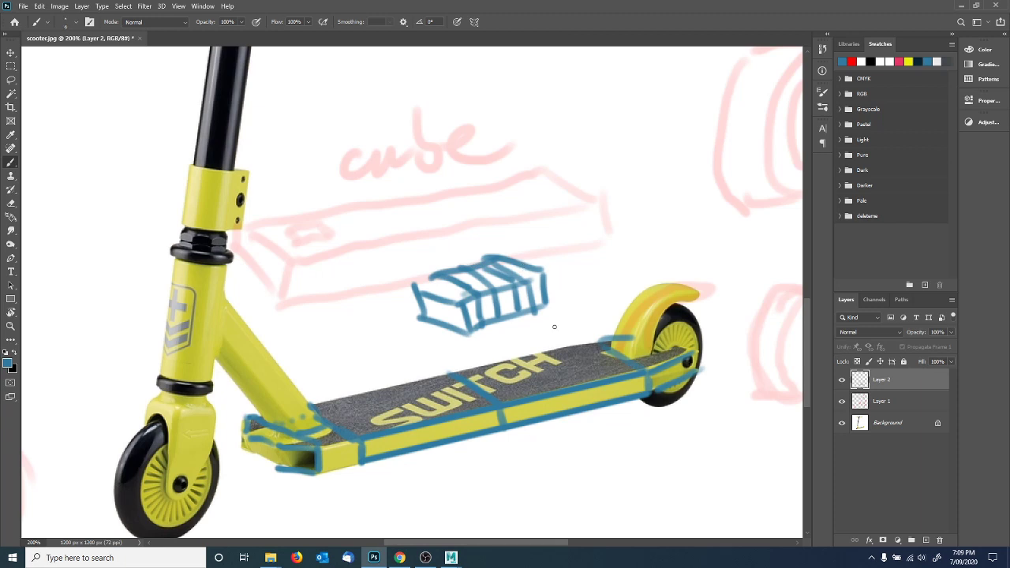
{"action": "mouse_move", "coordinate": [515, 274]}
{"action": "left_mouse_down"}
{"action": "mouse_move", "coordinate": [543, 292]}
{"action": "mouse_move", "coordinate": [483, 302]}
{"action": "left_mouse_up"}
{"action": "left_click_drag", "start_coordinate": [545, 273], "coordinate": [465, 308]}
{"action": "left_click_drag", "start_coordinate": [489, 254], "coordinate": [453, 272]}
{"action": "mouse_move", "coordinate": [455, 273]}
{"action": "left_mouse_down"}
{"action": "mouse_move", "coordinate": [424, 287]}
{"action": "mouse_move", "coordinate": [465, 272]}
{"action": "left_mouse_up"}
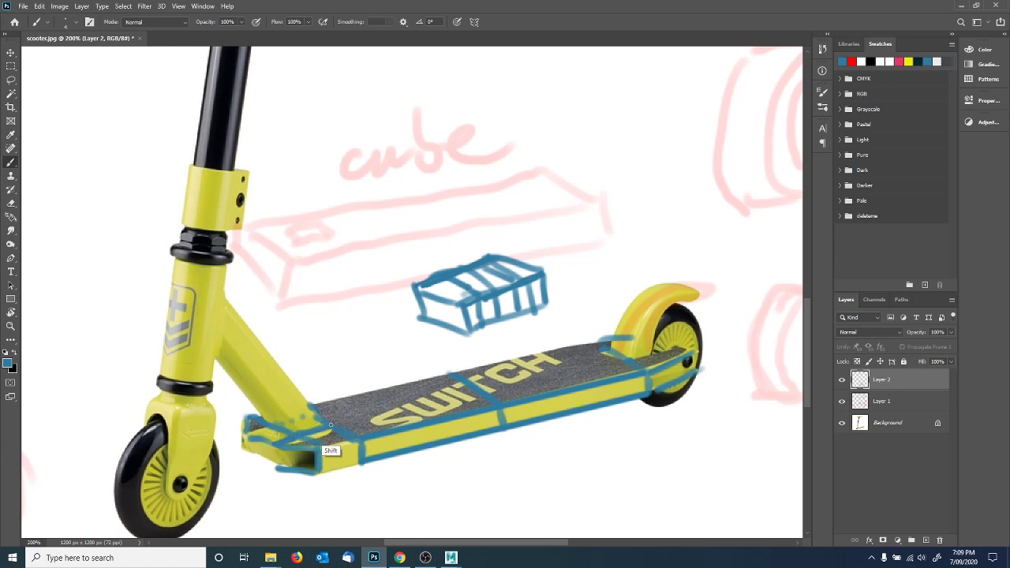
{"action": "left_click", "coordinate": [327, 421], "text": "shift"}
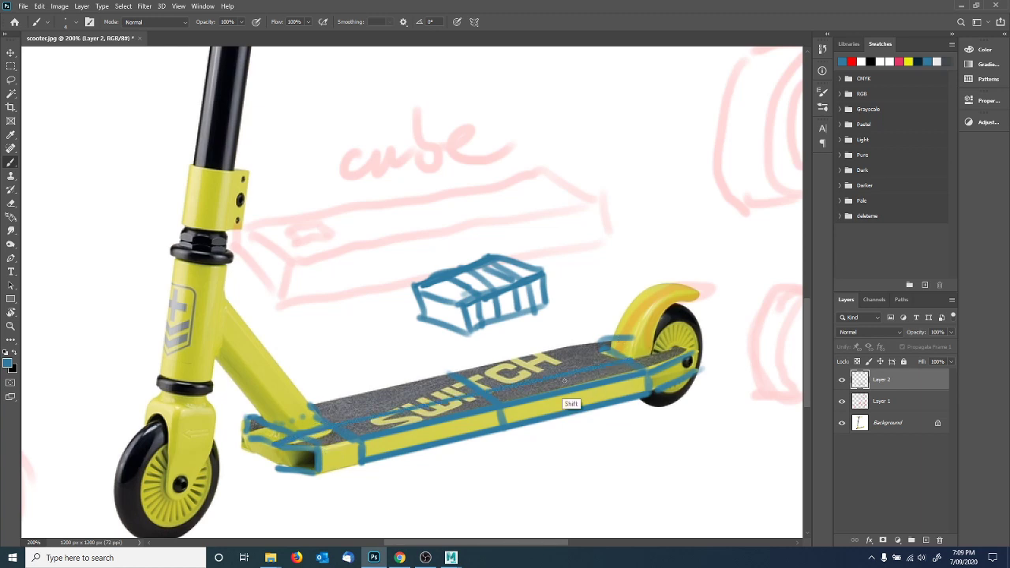
{"action": "left_click", "coordinate": [601, 351], "text": "shift"}
{"action": "left_click", "coordinate": [592, 341]}
{"action": "left_click", "coordinate": [251, 416], "text": "shift"}
Add lengthwise division lines with the Brush to the top of the small sketched box.
{"action": "key", "text": "e"}
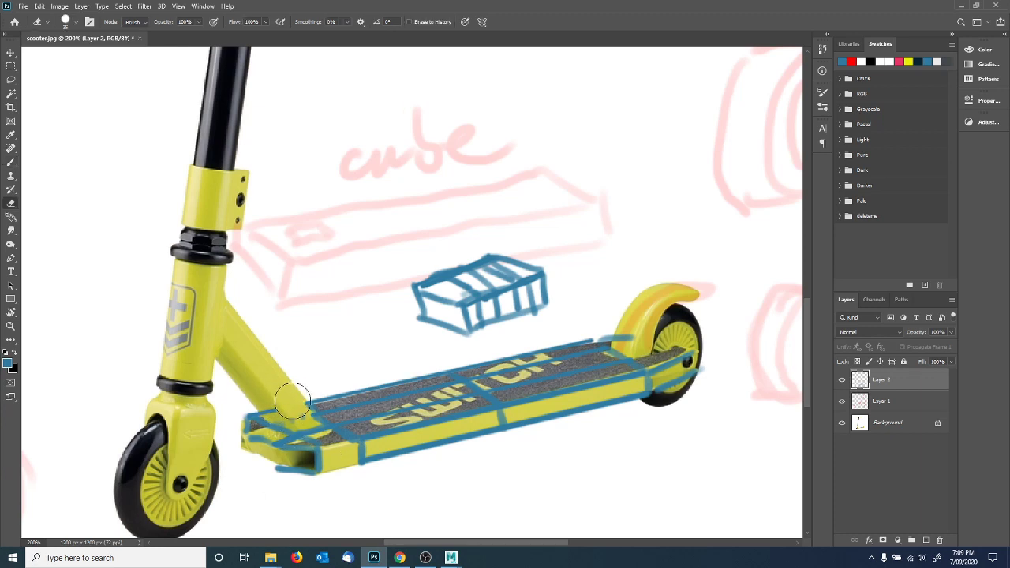
{"action": "key", "text": "b"}
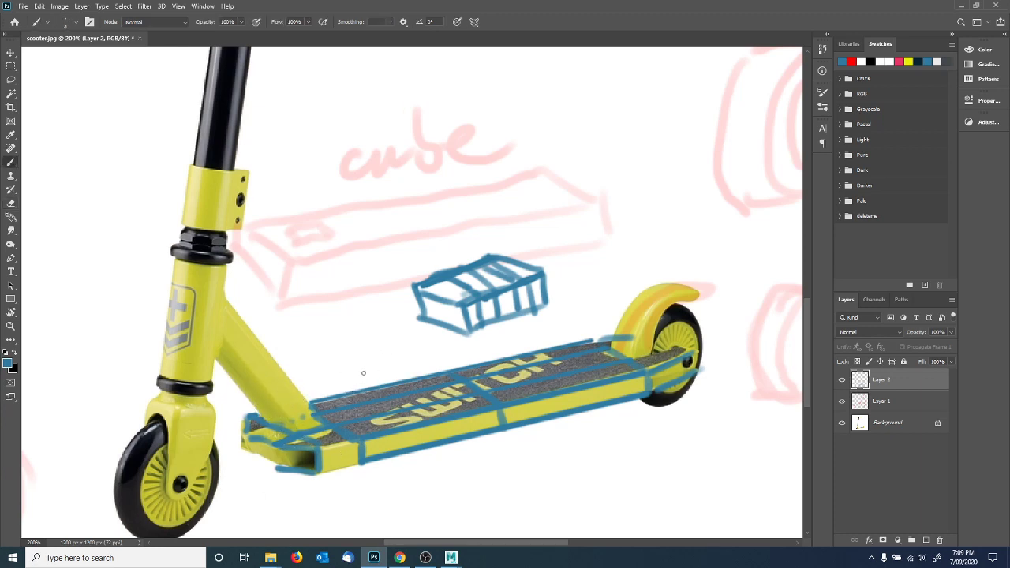
{"action": "mouse_move", "coordinate": [453, 304]}
{"action": "left_mouse_down"}
{"action": "mouse_move", "coordinate": [451, 328]}
{"action": "mouse_move", "coordinate": [438, 322]}
{"action": "mouse_move", "coordinate": [461, 279]}
{"action": "mouse_move", "coordinate": [506, 264]}
{"action": "left_mouse_up"}
{"action": "left_click_drag", "start_coordinate": [446, 300], "coordinate": [522, 265]}
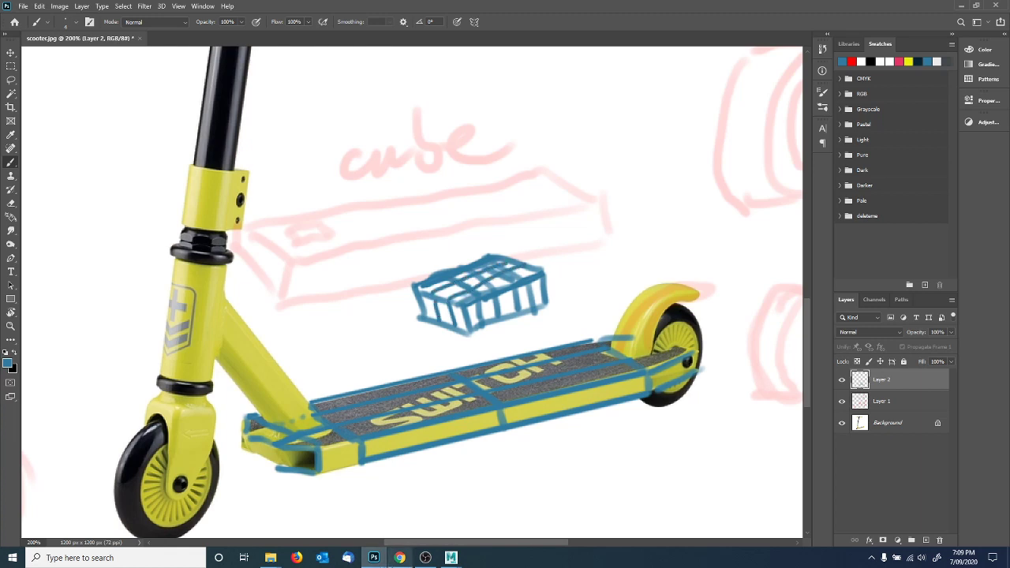
{"action": "left_click_drag", "start_coordinate": [557, 291], "coordinate": [576, 287]}
{"action": "mouse_move", "coordinate": [555, 282]}
{"action": "left_mouse_down"}
{"action": "mouse_move", "coordinate": [574, 278]}
{"action": "mouse_move", "coordinate": [570, 269]}
{"action": "left_mouse_up"}
{"action": "key", "text": "ctrl+z"}
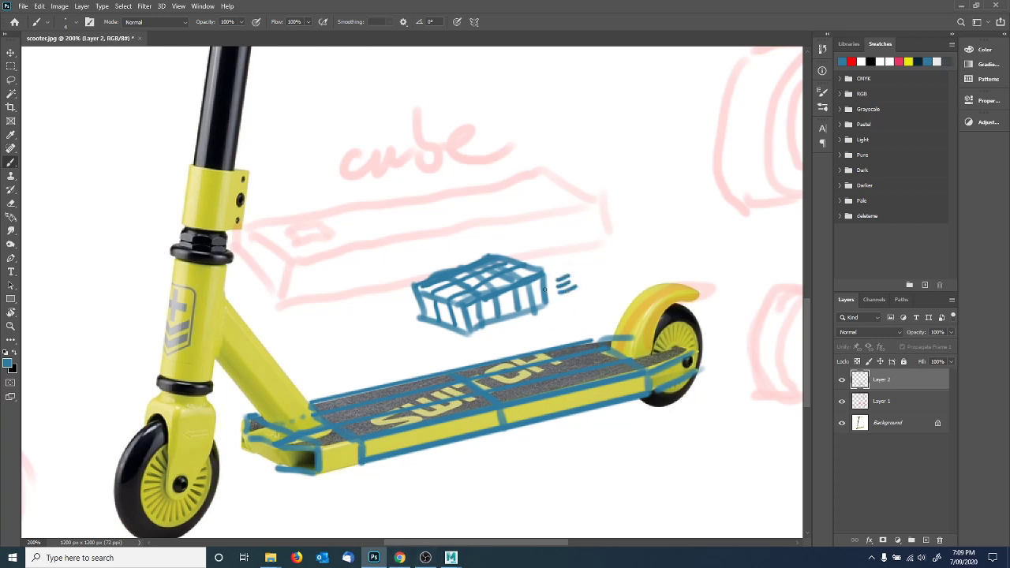
{"action": "key", "text": "ctrl+z"}
{"action": "key", "text": "ctrl+z"}
Handwrite the subdivision counts 5, 3 and 1 beside the matching sides of the sketched box.
{"action": "mouse_move", "coordinate": [512, 328]}
{"action": "left_mouse_down"}
{"action": "mouse_move", "coordinate": [508, 341]}
{"action": "mouse_move", "coordinate": [520, 323]}
{"action": "left_mouse_up"}
{"action": "left_click_drag", "start_coordinate": [430, 336], "coordinate": [425, 355]}
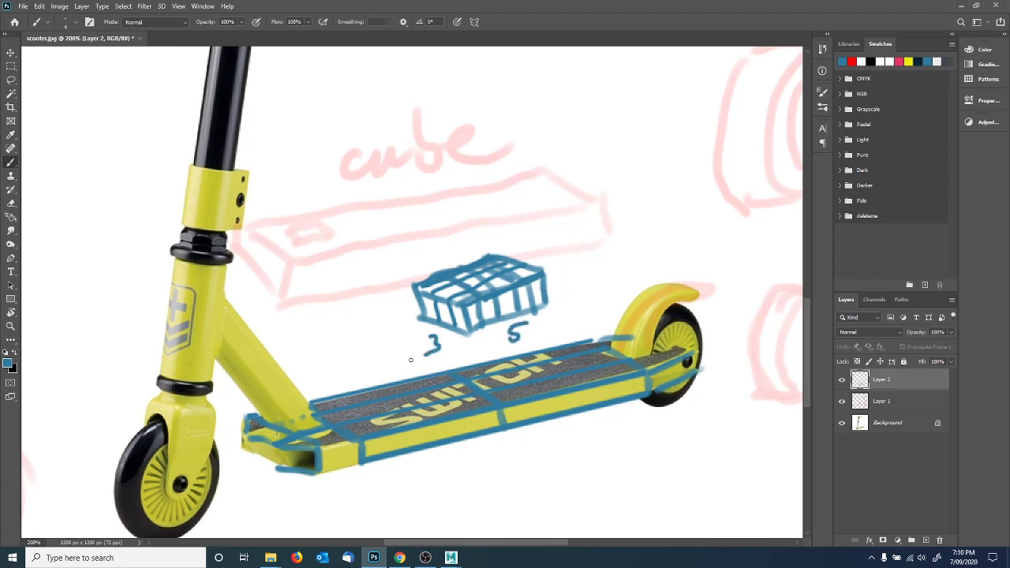
{"action": "left_click_drag", "start_coordinate": [395, 300], "coordinate": [395, 322]}
Switch to Maya and check the scaled box's attributes for its original cube creation settings.
{"action": "key", "text": "alt+Tab"}
{"action": "left_click_drag", "start_coordinate": [544, 331], "coordinate": [522, 339], "text": "alt"}
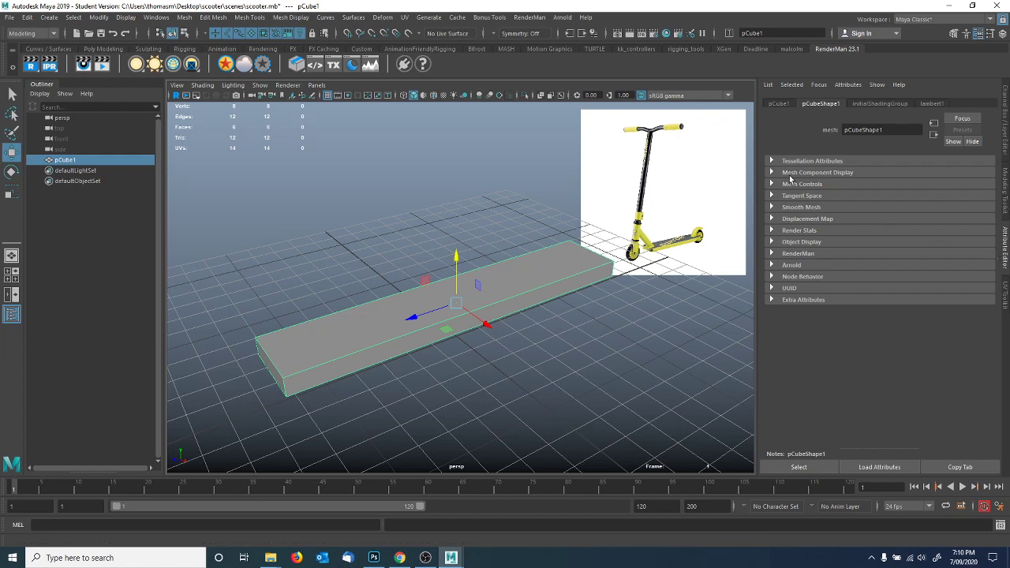
{"action": "left_click", "coordinate": [857, 104]}
{"action": "left_click", "coordinate": [823, 103]}
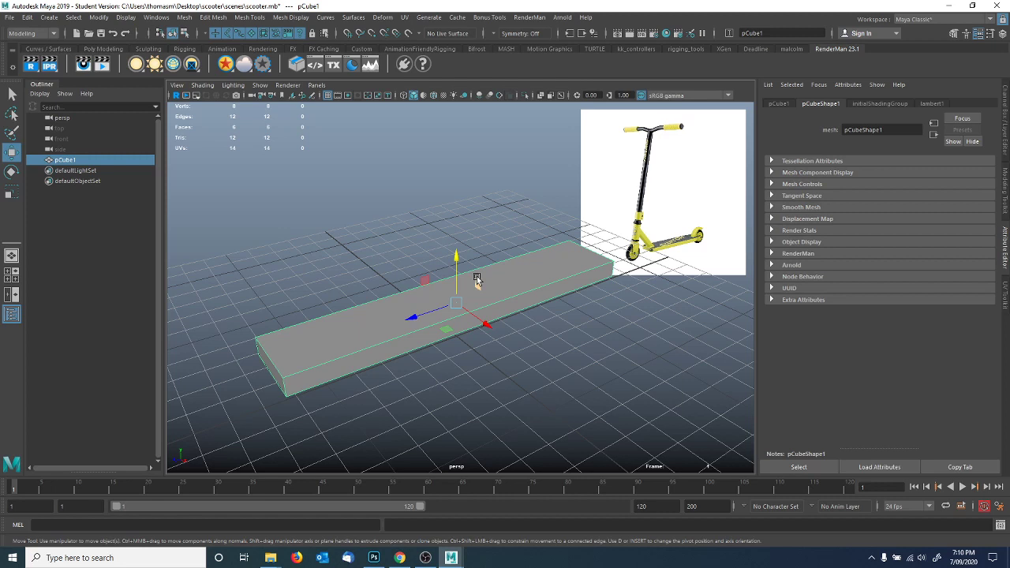
{"action": "left_click_drag", "start_coordinate": [506, 272], "coordinate": [499, 271], "text": "alt"}
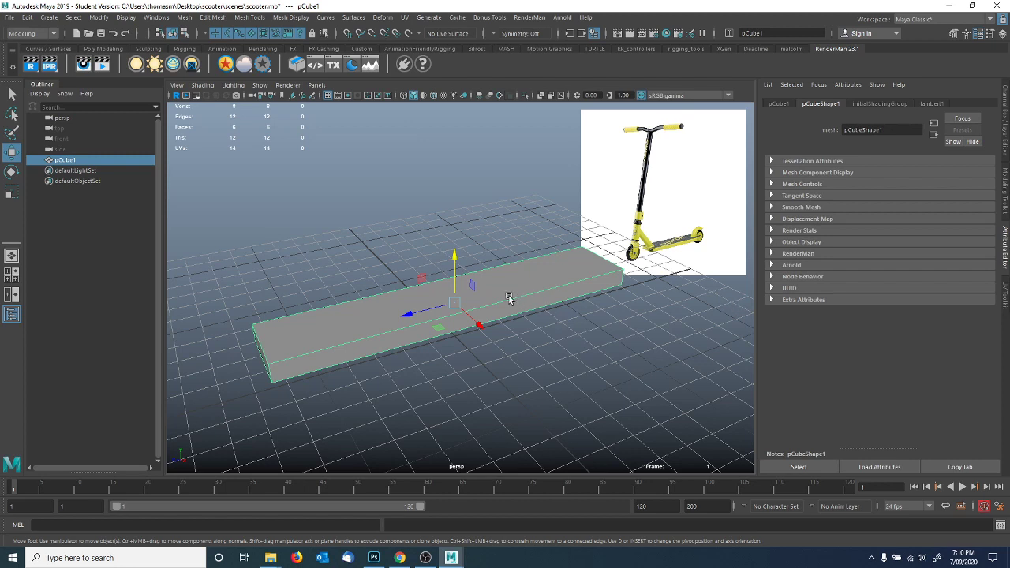
Delete the scaled box and create a new polygon cube.
{"action": "key", "text": "Delete"}
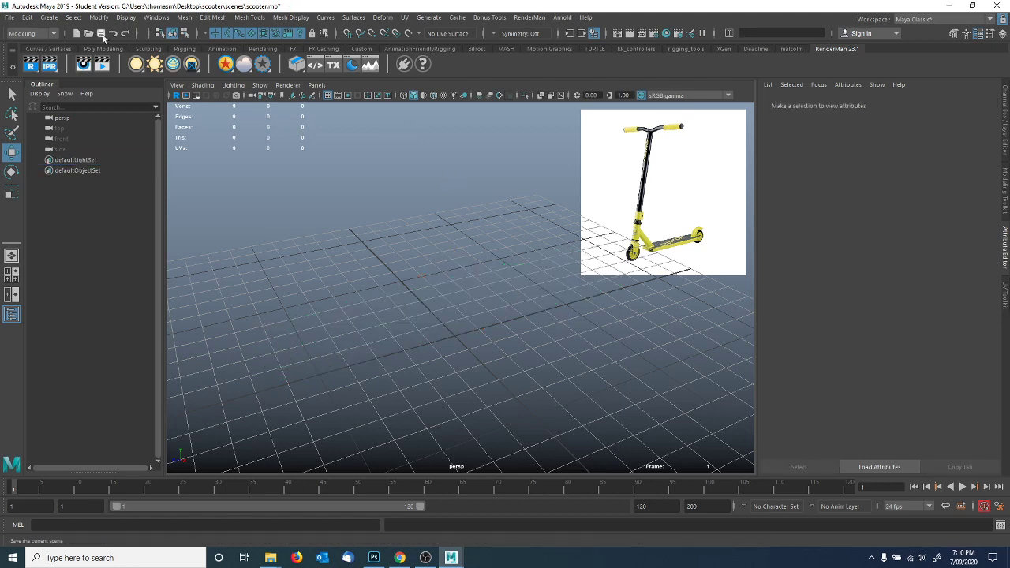
{"action": "left_click", "coordinate": [48, 17]}
{"action": "mouse_move", "coordinate": [118, 54]}
{"action": "left_click", "coordinate": [198, 65]}
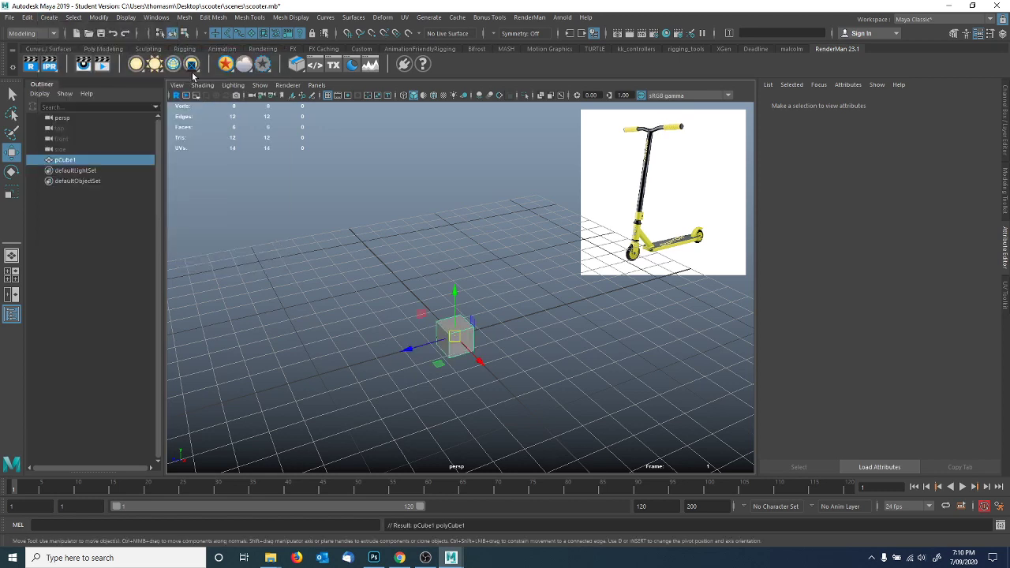
Set the new cube's width to 7.221, depth to 41.352, width subdivisions to 3 and depth subdivisions to 5.
{"action": "left_click", "coordinate": [862, 105]}
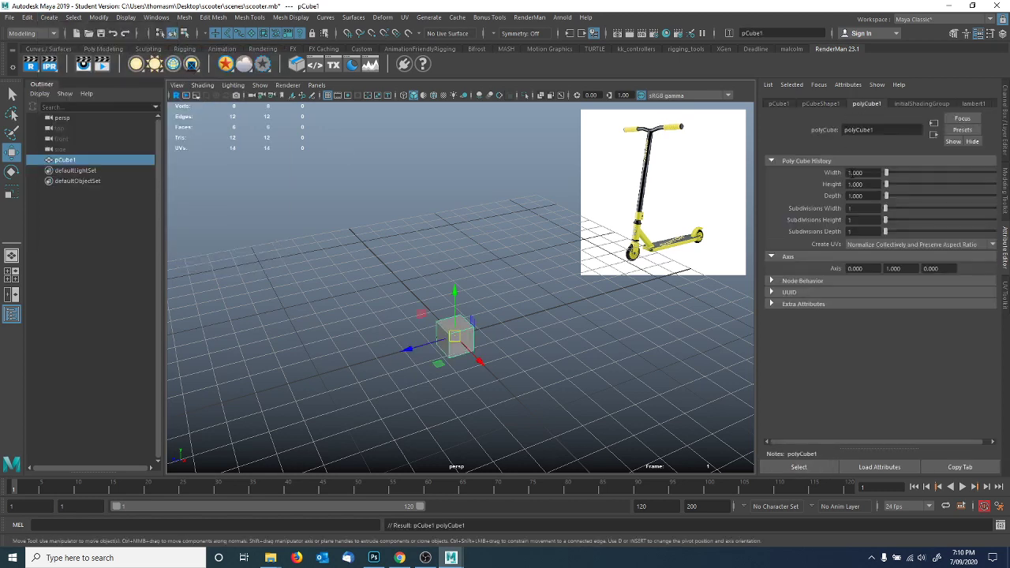
{"action": "left_click_drag", "start_coordinate": [885, 210], "coordinate": [890, 210]}
{"action": "left_click_drag", "start_coordinate": [886, 231], "coordinate": [893, 233]}
{"action": "left_click_drag", "start_coordinate": [889, 171], "coordinate": [930, 196]}
{"action": "right_click_drag", "start_coordinate": [597, 282], "coordinate": [434, 255], "text": "alt"}
Raise the long box above the grid with the Move tool and adjust its proportions with the Scale tool.
{"action": "left_click", "coordinate": [11, 193]}
{"action": "right_click_drag", "start_coordinate": [386, 292], "coordinate": [325, 292], "text": "alt"}
{"action": "left_click_drag", "start_coordinate": [415, 317], "coordinate": [415, 317]}
{"action": "key", "text": "w"}
{"action": "mouse_move", "coordinate": [456, 285]}
{"action": "left_mouse_down"}
{"action": "mouse_move", "coordinate": [461, 233]}
{"action": "mouse_move", "coordinate": [496, 284]}
{"action": "mouse_move", "coordinate": [443, 306]}
{"action": "mouse_move", "coordinate": [478, 313]}
{"action": "mouse_move", "coordinate": [351, 296]}
{"action": "mouse_move", "coordinate": [450, 299]}
{"action": "left_mouse_up"}
{"action": "key", "text": "r"}
{"action": "left_click_drag", "start_coordinate": [457, 222], "coordinate": [473, 345]}
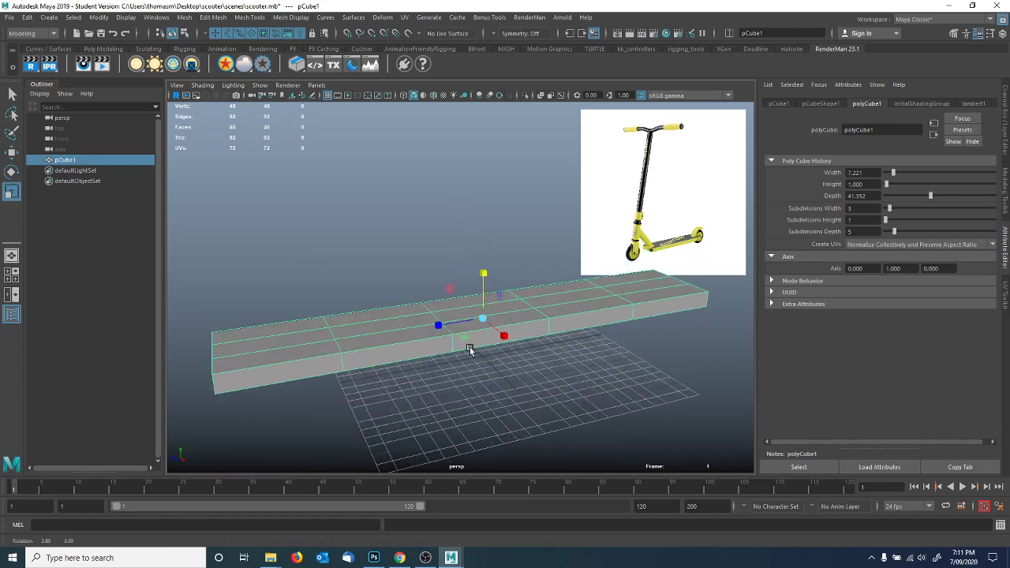
Switch the box to vertex editing and move the first inner row of vertices closer to the near end.
{"action": "right_click_drag", "start_coordinate": [393, 267], "coordinate": [345, 269]}
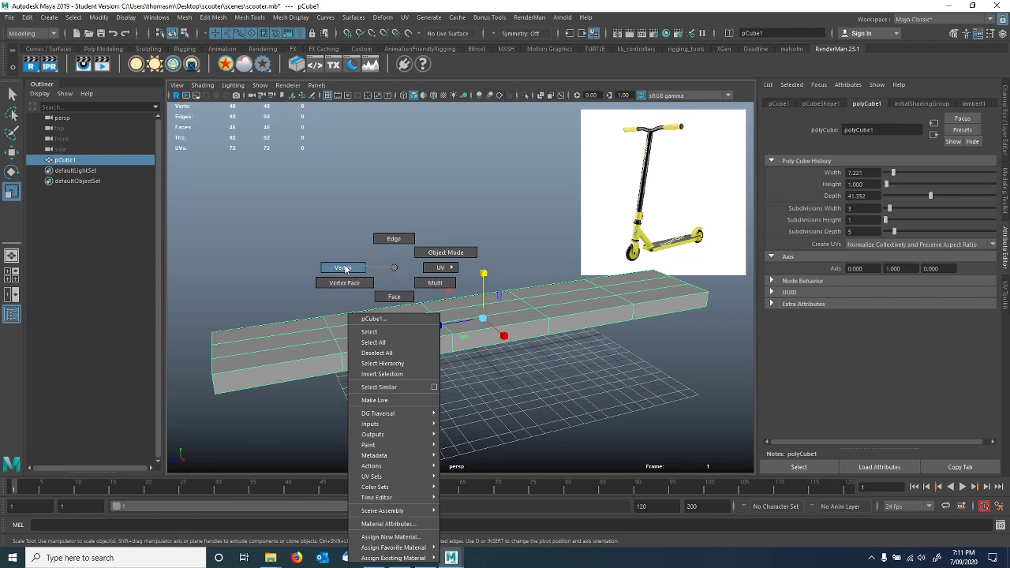
{"action": "right_click_drag", "start_coordinate": [345, 269], "coordinate": [392, 297]}
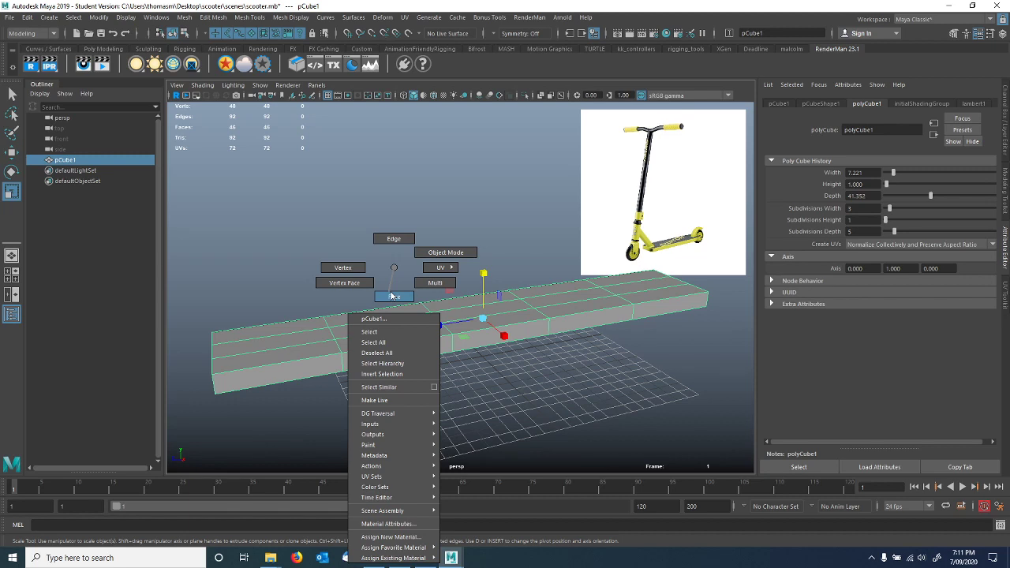
{"action": "right_click_drag", "start_coordinate": [393, 276], "coordinate": [414, 256]}
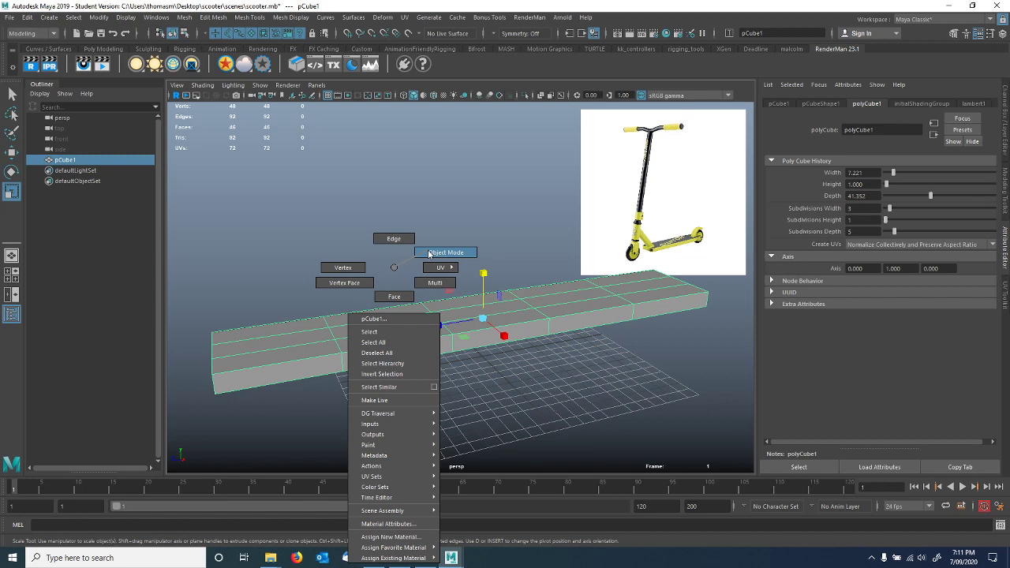
{"action": "right_click_drag", "start_coordinate": [428, 253], "coordinate": [359, 267]}
{"action": "left_click_drag", "start_coordinate": [286, 288], "coordinate": [356, 366]}
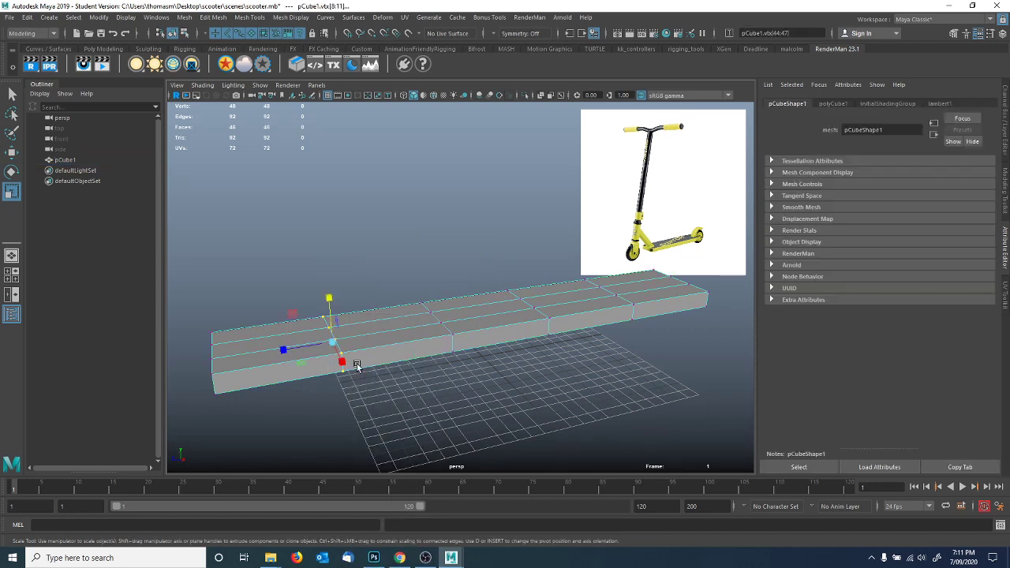
{"action": "key", "text": "w"}
{"action": "left_click_drag", "start_coordinate": [284, 350], "coordinate": [236, 359]}
Reposition the remaining inner vertex rows: one beside the first row, one near mid-length and one toward the opposite end.
{"action": "left_click_drag", "start_coordinate": [384, 304], "coordinate": [451, 378], "text": "alt"}
{"action": "left_click_drag", "start_coordinate": [399, 326], "coordinate": [279, 333]}
{"action": "left_click_drag", "start_coordinate": [513, 304], "coordinate": [546, 366], "text": "alt"}
{"action": "left_click_drag", "start_coordinate": [504, 323], "coordinate": [438, 323]}
{"action": "left_click_drag", "start_coordinate": [438, 323], "coordinate": [500, 347], "text": "alt"}
{"action": "left_click_drag", "start_coordinate": [495, 260], "coordinate": [569, 393]}
{"action": "left_click_drag", "start_coordinate": [517, 324], "coordinate": [552, 328]}
{"action": "left_click_drag", "start_coordinate": [552, 327], "coordinate": [564, 363], "text": "alt"}
{"action": "left_click_drag", "start_coordinate": [531, 291], "coordinate": [545, 397]}
{"action": "key", "text": "r"}
{"action": "left_click_drag", "start_coordinate": [444, 387], "coordinate": [469, 387]}
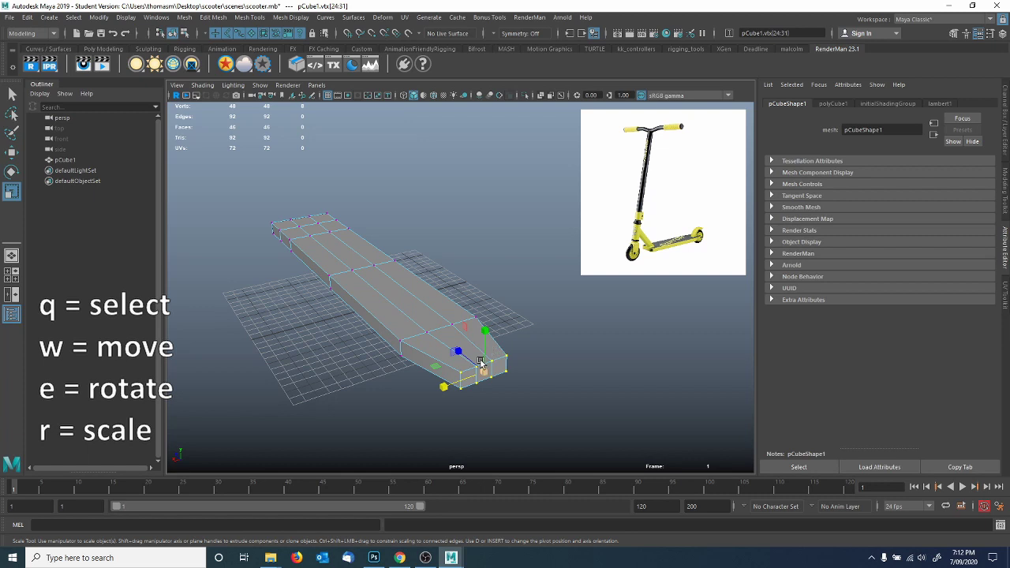
{"action": "key", "text": "w"}
{"action": "left_click_drag", "start_coordinate": [447, 385], "coordinate": [434, 418]}
{"action": "key", "text": "ctrl+z"}
{"action": "key", "text": "ctrl+z"}
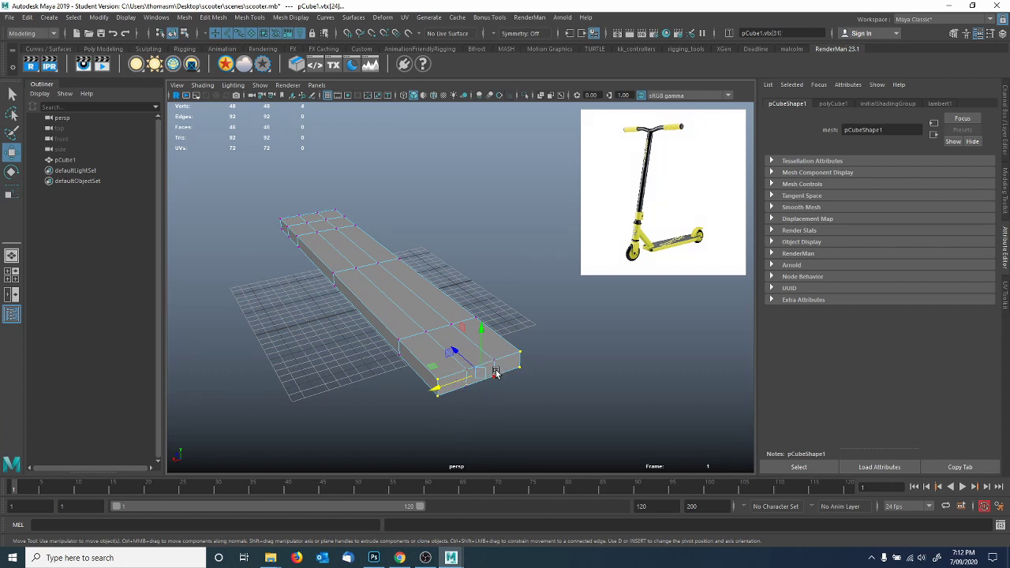
Scale the four corner vertices of the deck's end inward across the width to taper that end.
{"action": "key", "text": "r"}
{"action": "left_click_drag", "start_coordinate": [467, 381], "coordinate": [521, 370]}
{"action": "scroll", "coordinate": [466, 390], "scroll_direction": "up", "scroll_amount": 3}
{"action": "middle_click_drag", "start_coordinate": [521, 370], "coordinate": [454, 370], "text": "alt"}
Practise adding and removing vertices at the tapered end until only its four corner vertices are selected.
{"action": "left_click_drag", "start_coordinate": [523, 265], "coordinate": [404, 414]}
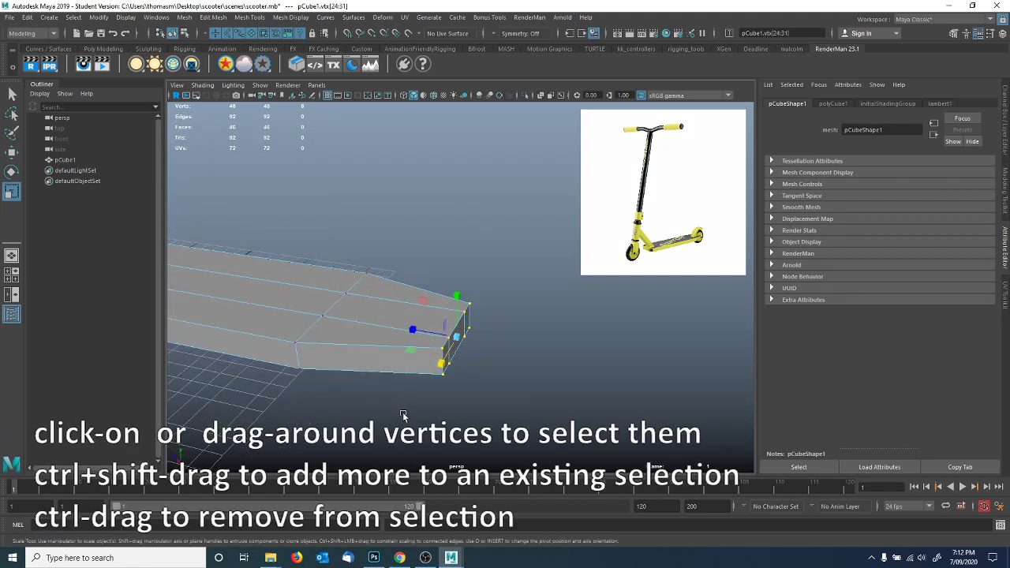
{"action": "left_click_drag", "start_coordinate": [413, 331], "coordinate": [443, 393], "text": "ctrl"}
{"action": "key", "text": "ctrl+z"}
{"action": "left_click_drag", "start_coordinate": [540, 240], "coordinate": [444, 367]}
{"action": "left_click_drag", "start_coordinate": [461, 289], "coordinate": [394, 380]}
{"action": "left_click_drag", "start_coordinate": [298, 278], "coordinate": [345, 334]}
{"action": "left_click_drag", "start_coordinate": [311, 273], "coordinate": [400, 342], "text": "ctrl+shift"}
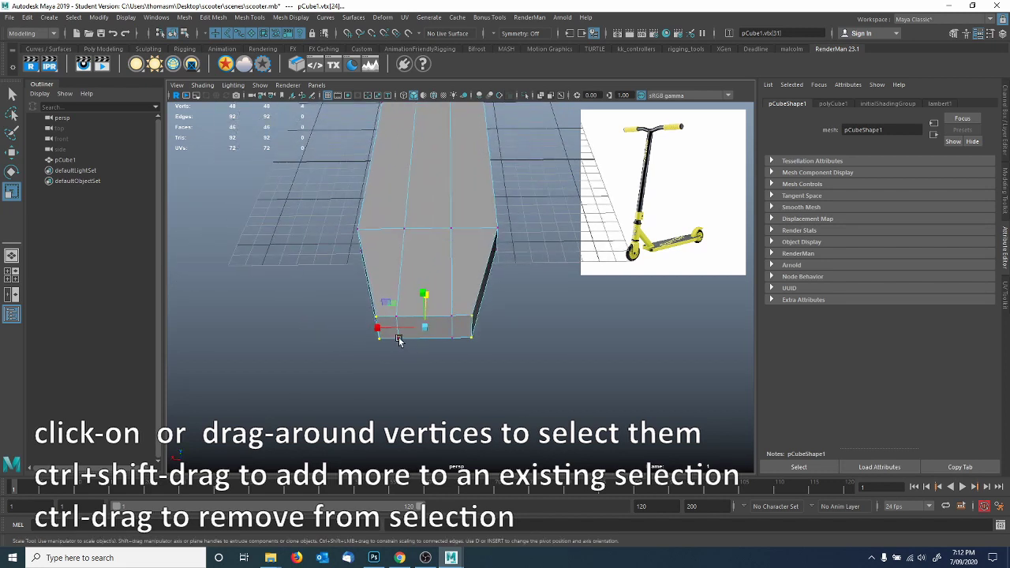
{"action": "left_click_drag", "start_coordinate": [319, 214], "coordinate": [521, 281]}
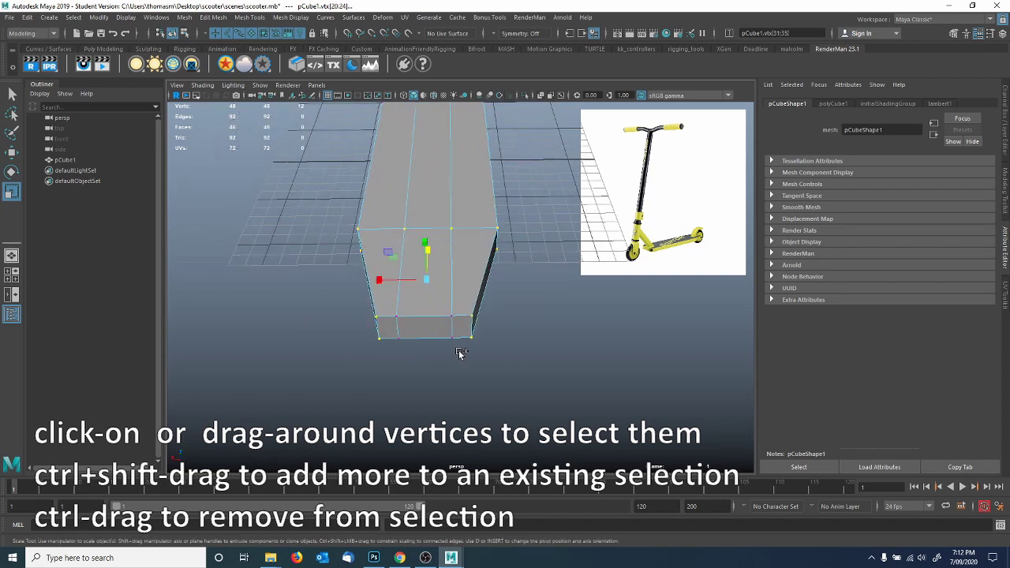
{"action": "left_click_drag", "start_coordinate": [501, 258], "coordinate": [503, 261], "text": "ctrl"}
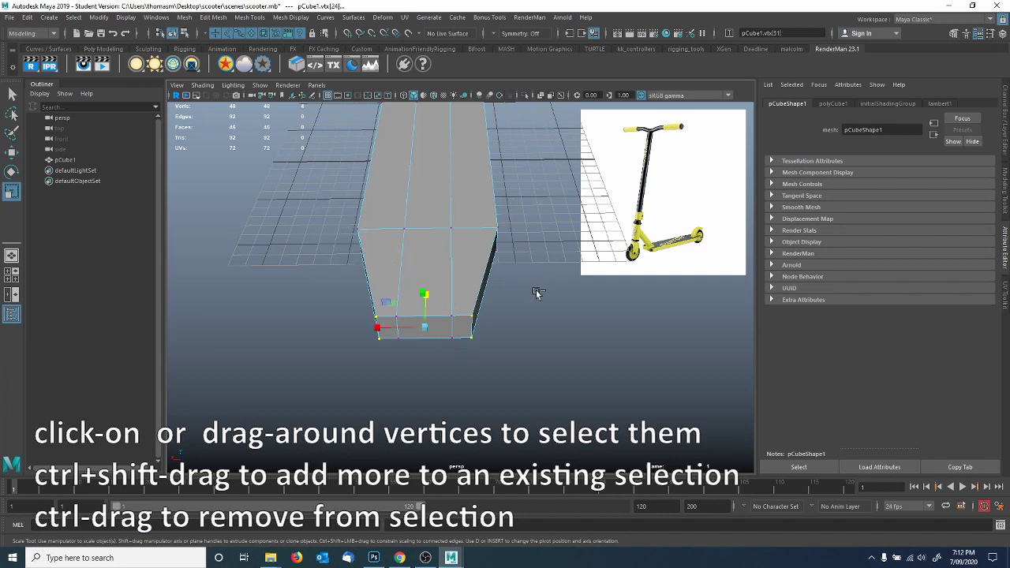
Move the four outer corner vertices at the deck's untapered end back along its length to chamfer that end.
{"action": "left_click_drag", "start_coordinate": [509, 363], "coordinate": [398, 297], "text": "alt"}
{"action": "right_click_drag", "start_coordinate": [398, 297], "coordinate": [500, 302], "text": "alt"}
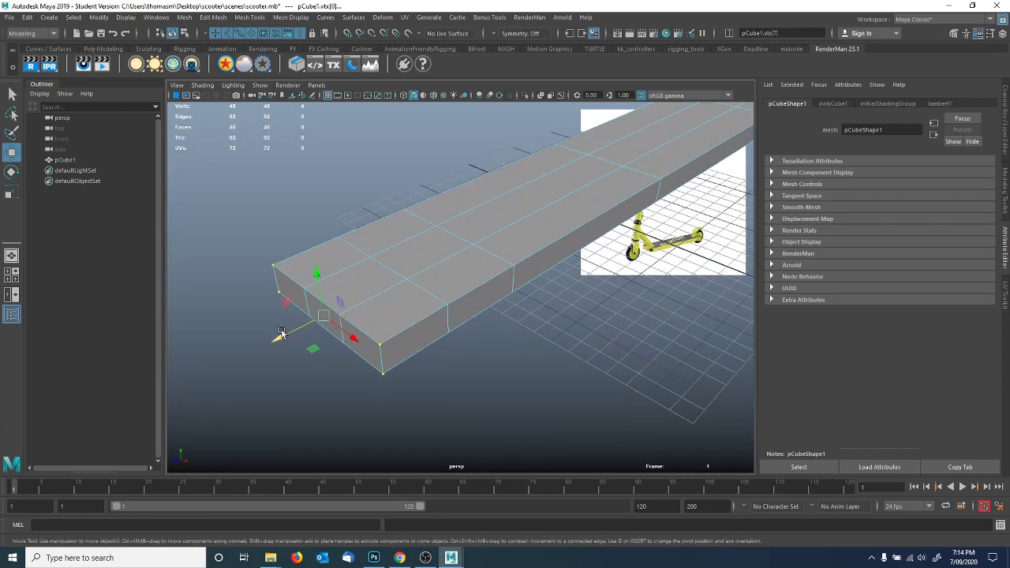
{"action": "left_click_drag", "start_coordinate": [293, 332], "coordinate": [311, 327]}
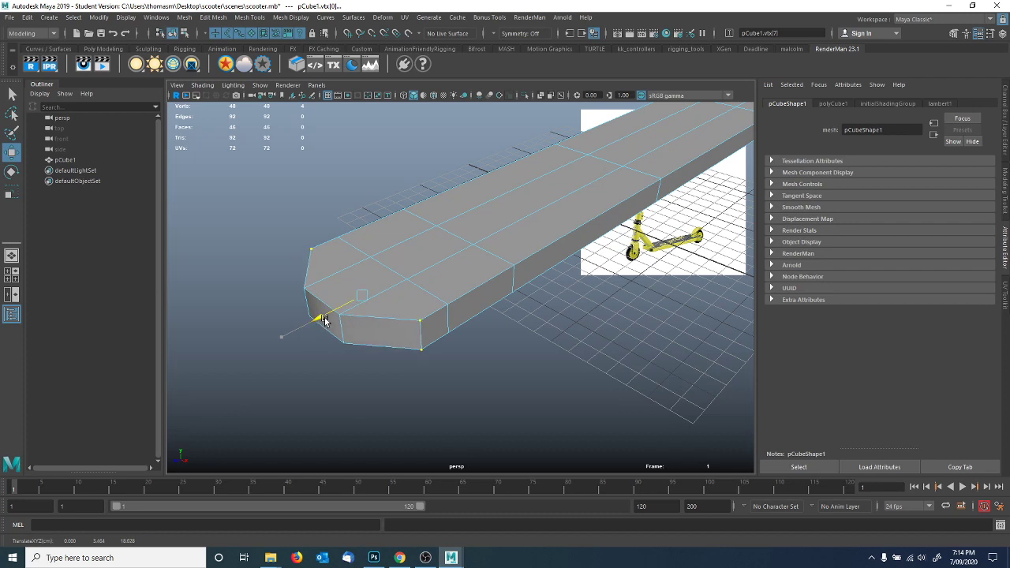
{"action": "left_click_drag", "start_coordinate": [317, 322], "coordinate": [389, 318], "text": "alt"}
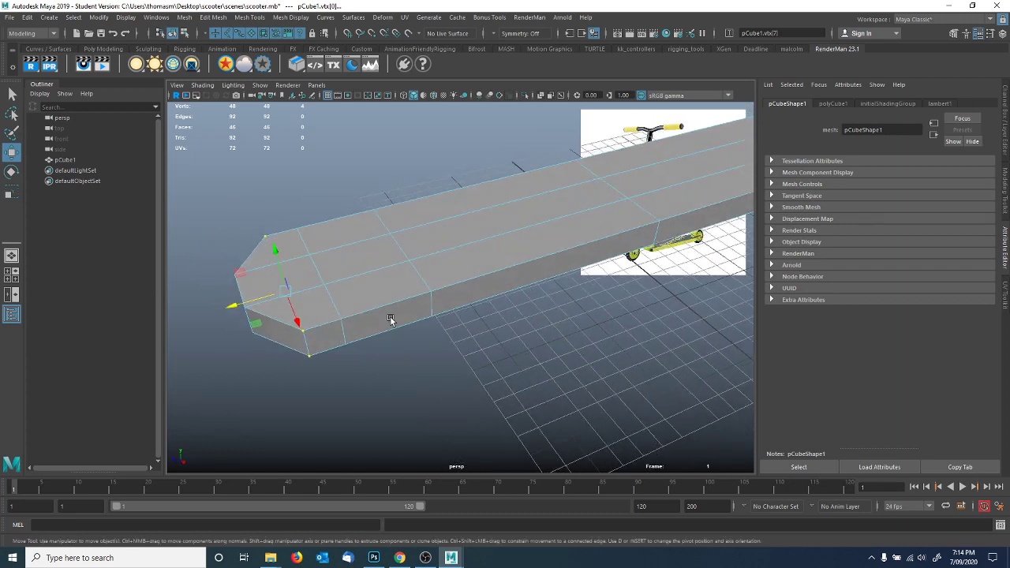
Select the central top face just behind the chamfered end and scale it to about 0.7 along the deck's length.
{"action": "right_click_drag", "start_coordinate": [376, 263], "coordinate": [376, 290]}
{"action": "left_click", "coordinate": [368, 264]}
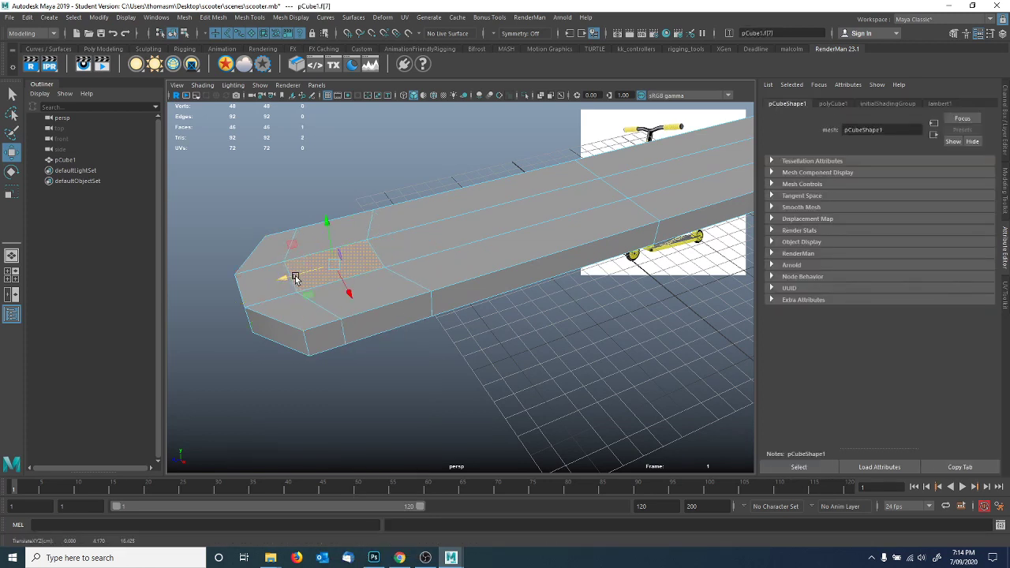
{"action": "key", "text": "r"}
{"action": "left_click_drag", "start_coordinate": [287, 278], "coordinate": [305, 274]}
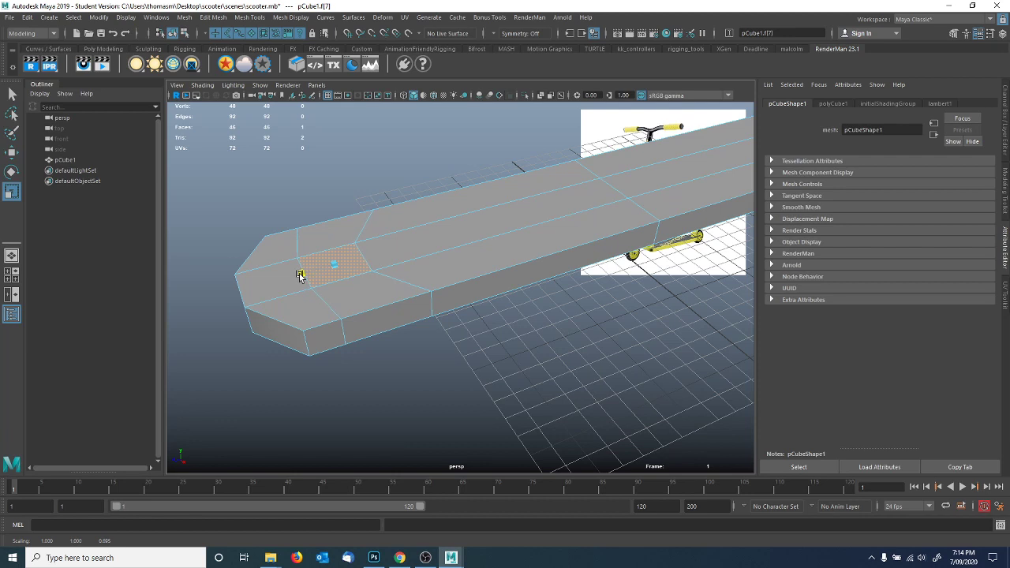
{"action": "left_click_drag", "start_coordinate": [462, 392], "coordinate": [583, 300], "text": "alt"}
{"action": "left_click_drag", "start_coordinate": [450, 398], "coordinate": [472, 316], "text": "alt"}
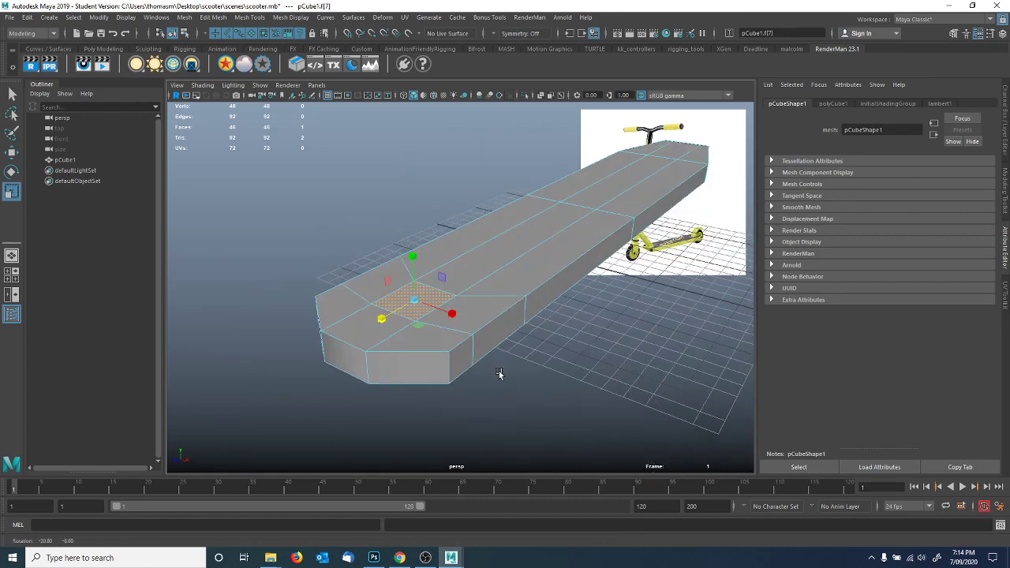
Return to object mode and examine the shading of the chamfered end's corners with the deck selected and deselected.
{"action": "right_click_drag", "start_coordinate": [499, 269], "coordinate": [536, 255]}
{"action": "left_click", "coordinate": [373, 221]}
{"action": "left_click_drag", "start_coordinate": [388, 366], "coordinate": [400, 345], "text": "alt"}
{"action": "right_click_drag", "start_coordinate": [400, 344], "coordinate": [467, 376], "text": "alt"}
{"action": "middle_click_drag", "start_coordinate": [467, 376], "coordinate": [513, 347], "text": "alt"}
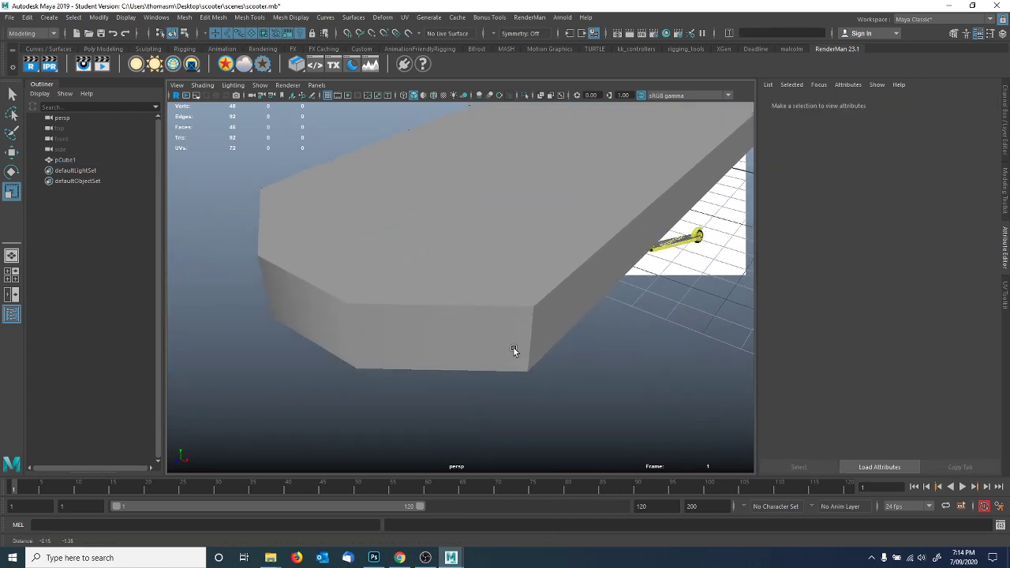
{"action": "left_click", "coordinate": [466, 343]}
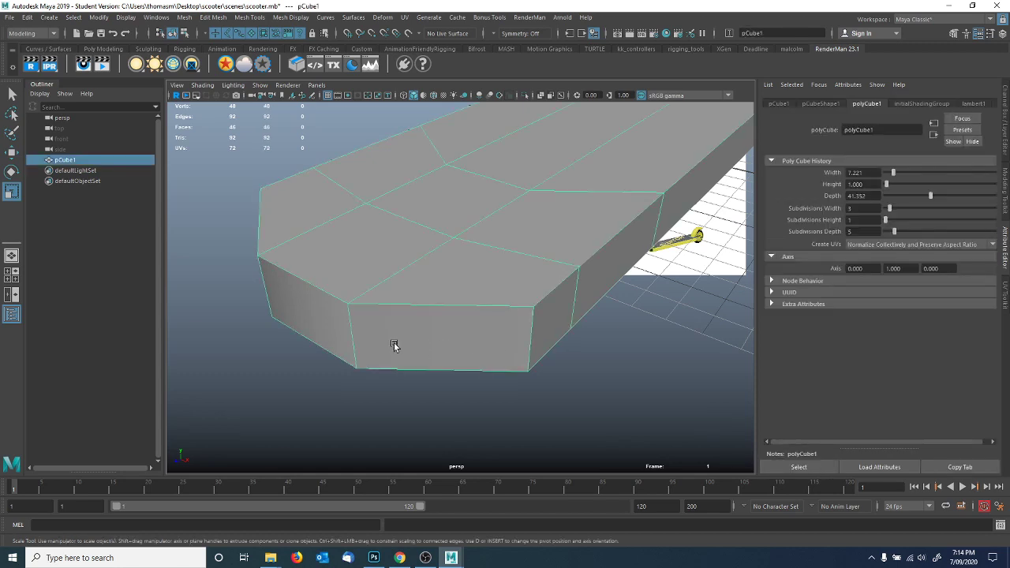
{"action": "left_click", "coordinate": [313, 384]}
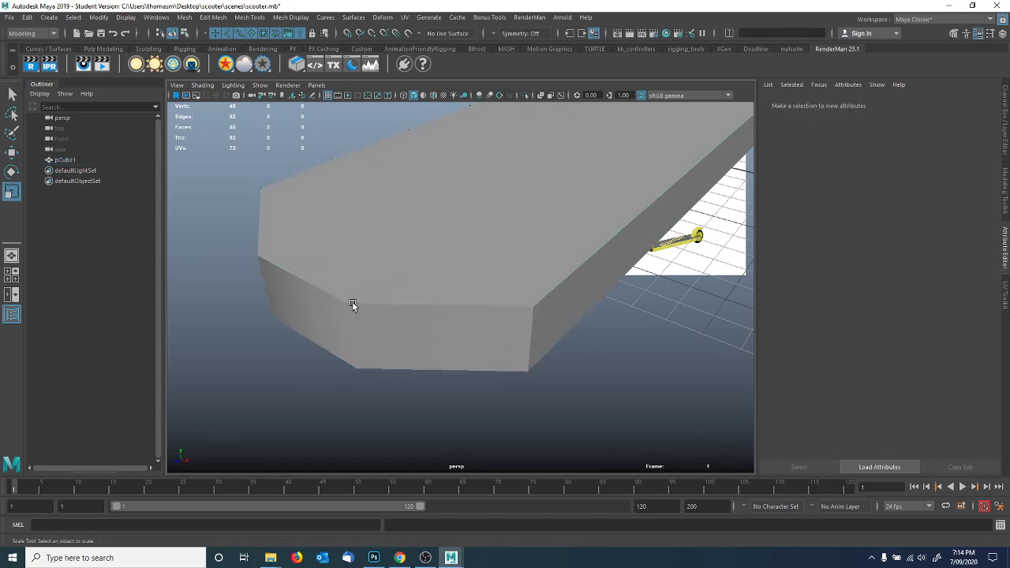
{"action": "mouse_move", "coordinate": [317, 381]}
{"action": "left_mouse_down", "text": "alt"}
{"action": "mouse_move", "coordinate": [333, 382]}
{"action": "mouse_move", "coordinate": [319, 383]}
{"action": "left_mouse_up", "text": "alt"}
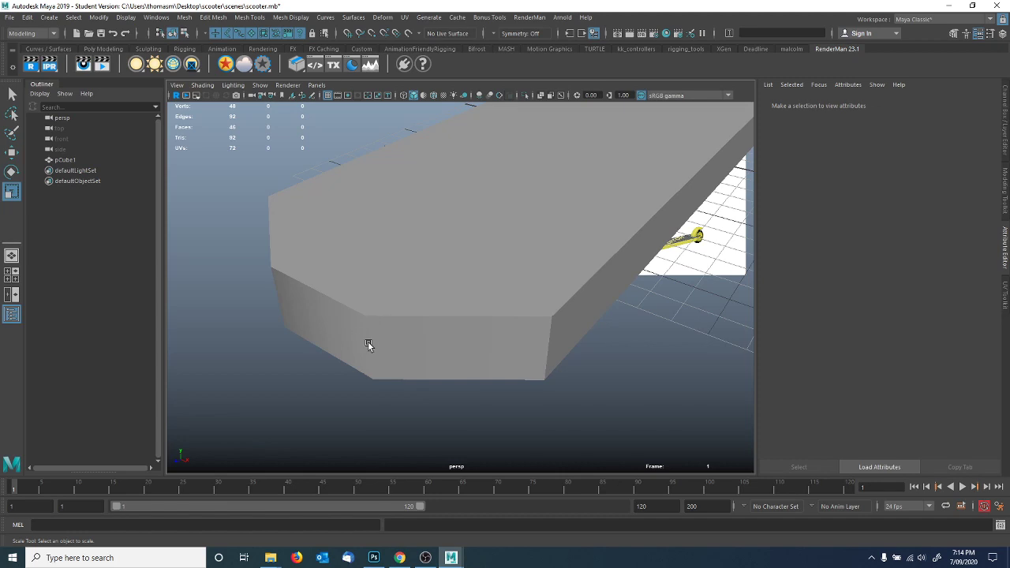
Harden the two inner vertical edges on the chamfered end with Harden Edge and return to object mode.
{"action": "right_click", "coordinate": [371, 267]}
{"action": "left_click", "coordinate": [370, 239]}
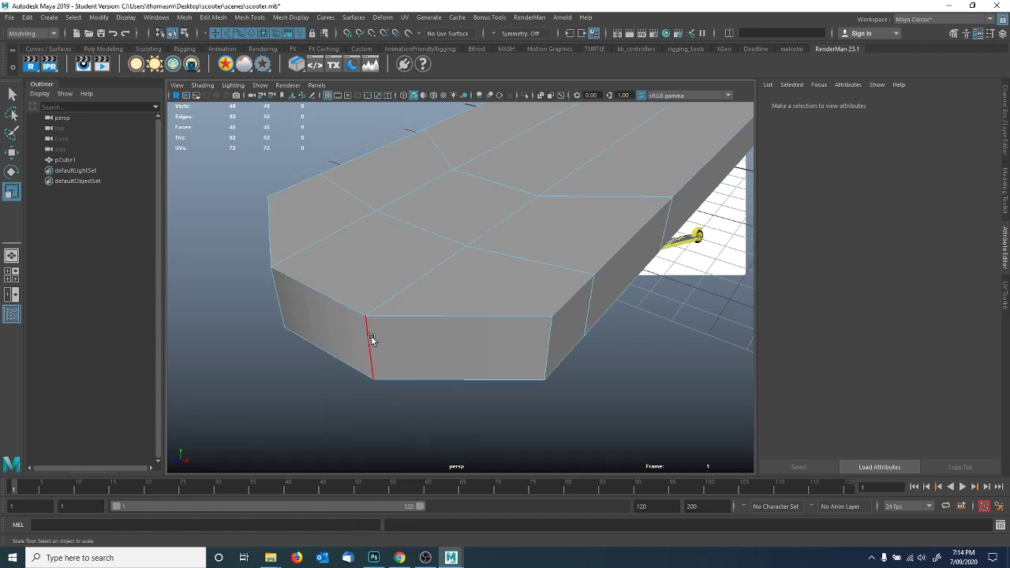
{"action": "left_click", "coordinate": [368, 350]}
{"action": "key", "text": "r"}
{"action": "left_click", "coordinate": [276, 304], "text": "shift"}
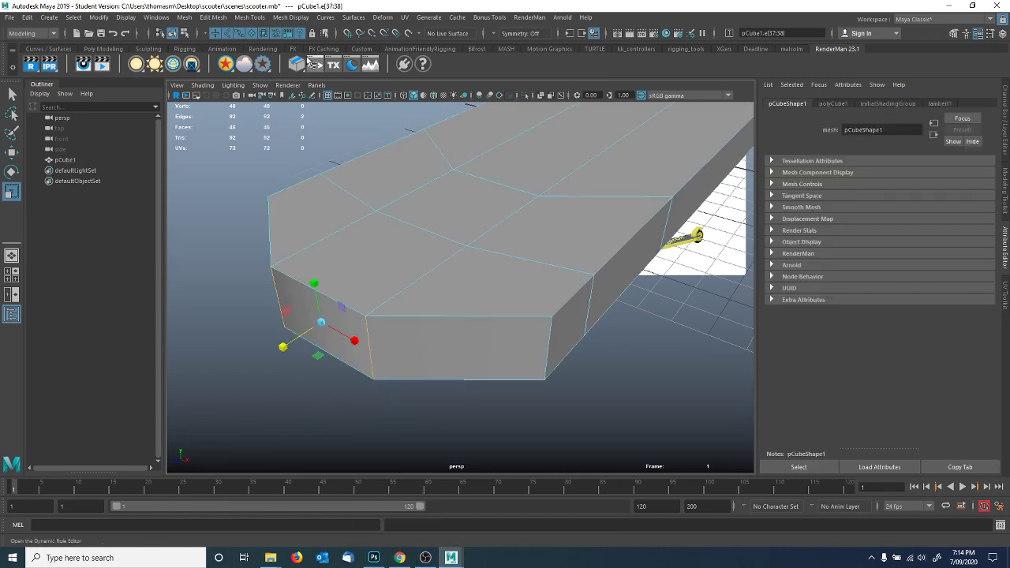
{"action": "left_click", "coordinate": [299, 22]}
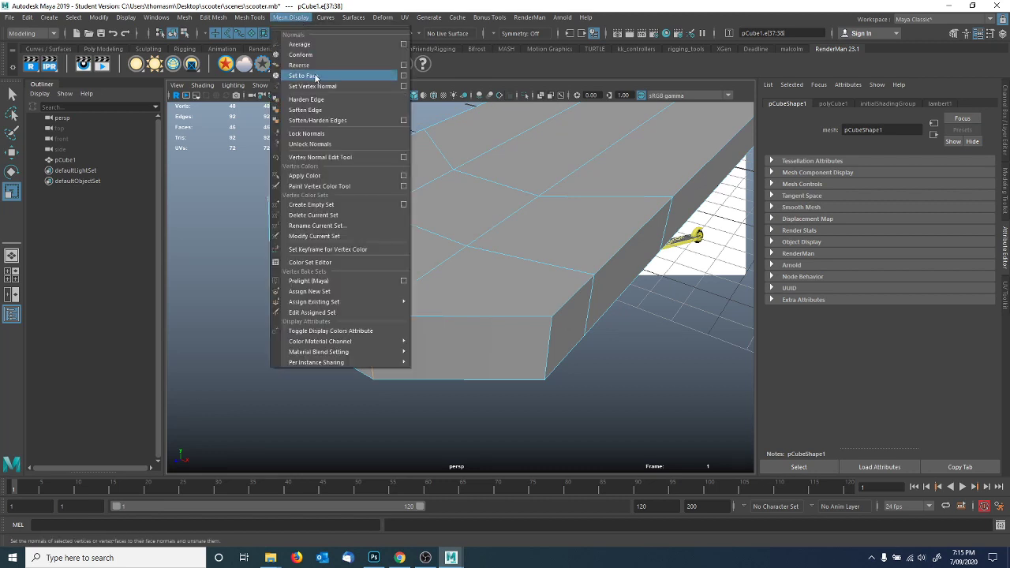
{"action": "left_click", "coordinate": [310, 103]}
{"action": "right_click_drag", "start_coordinate": [385, 268], "coordinate": [409, 243]}
{"action": "left_click", "coordinate": [244, 254]}
Delete the central top, bottom and end faces at the deck's tapered end to open a slot between two prongs.
{"action": "right_click_drag", "start_coordinate": [521, 340], "coordinate": [499, 331], "text": "alt"}
{"action": "left_click_drag", "start_coordinate": [500, 331], "coordinate": [470, 327], "text": "alt"}
{"action": "left_click_drag", "start_coordinate": [534, 339], "coordinate": [421, 326], "text": "alt"}
{"action": "left_click", "coordinate": [405, 277]}
{"action": "left_click_drag", "start_coordinate": [404, 277], "coordinate": [491, 314], "text": "alt"}
{"action": "right_click_drag", "start_coordinate": [486, 268], "coordinate": [487, 304]}
{"action": "left_click_drag", "start_coordinate": [489, 311], "coordinate": [478, 341]}
{"action": "key", "text": "Delete"}
Fill the open inner wall of the first prong with Append to Polygon, joining its upper and lower boundary edges.
{"action": "left_click", "coordinate": [249, 17]}
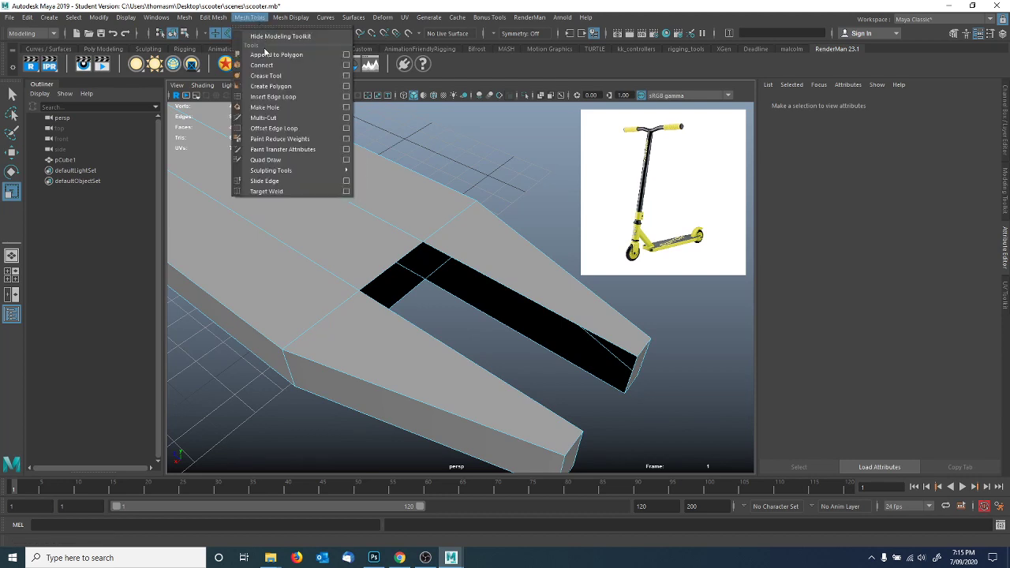
{"action": "left_click", "coordinate": [270, 56]}
{"action": "left_click", "coordinate": [483, 273]}
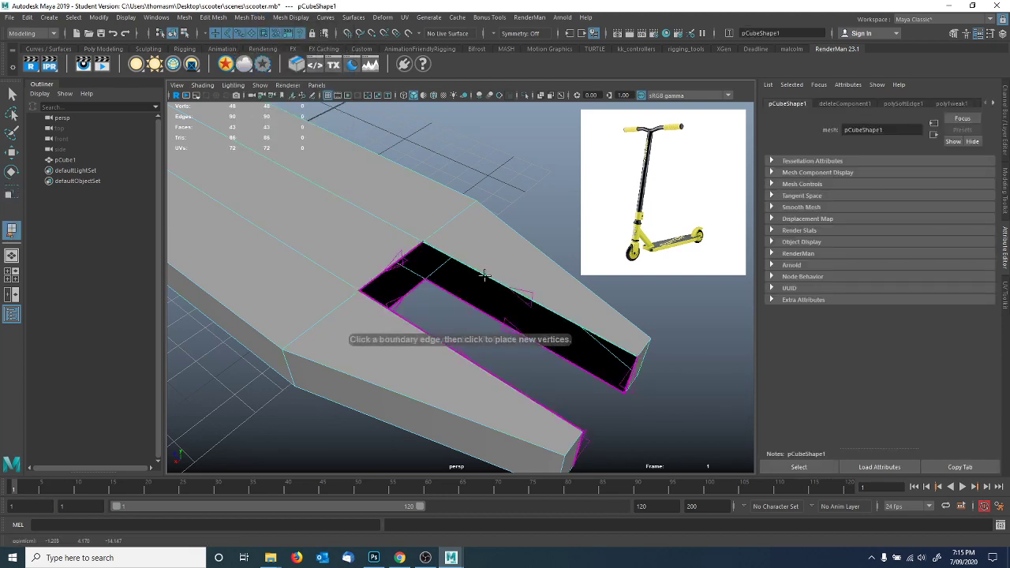
{"action": "left_click", "coordinate": [487, 315]}
{"action": "left_click_drag", "start_coordinate": [457, 363], "coordinate": [432, 353], "text": "alt"}
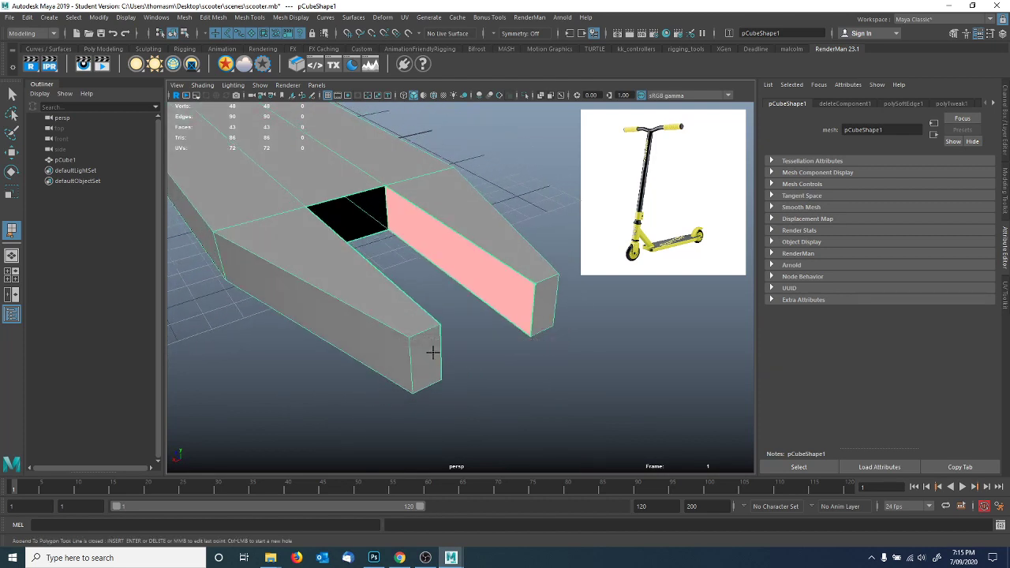
{"action": "key", "text": "Return"}
Close the inner end of the slot between the prongs by appending a polygon from its upper to its lower edge.
{"action": "left_click_drag", "start_coordinate": [436, 290], "coordinate": [417, 271], "text": "alt"}
{"action": "left_click", "coordinate": [439, 205]}
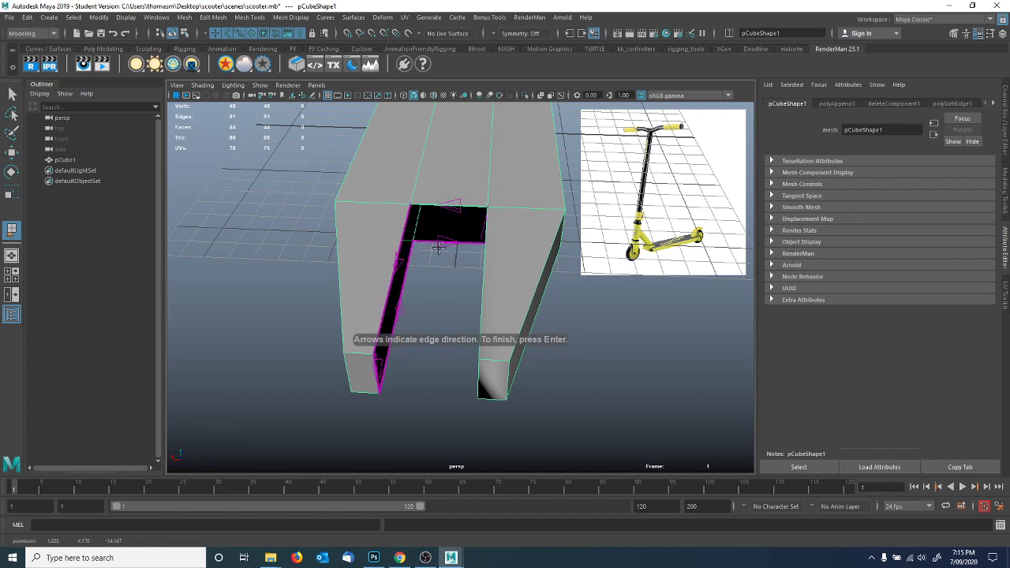
{"action": "key", "text": "ctrl+z"}
{"action": "left_click", "coordinate": [448, 242]}
{"action": "left_click_drag", "start_coordinate": [448, 242], "coordinate": [377, 268], "text": "alt"}
{"action": "key", "text": "Return"}
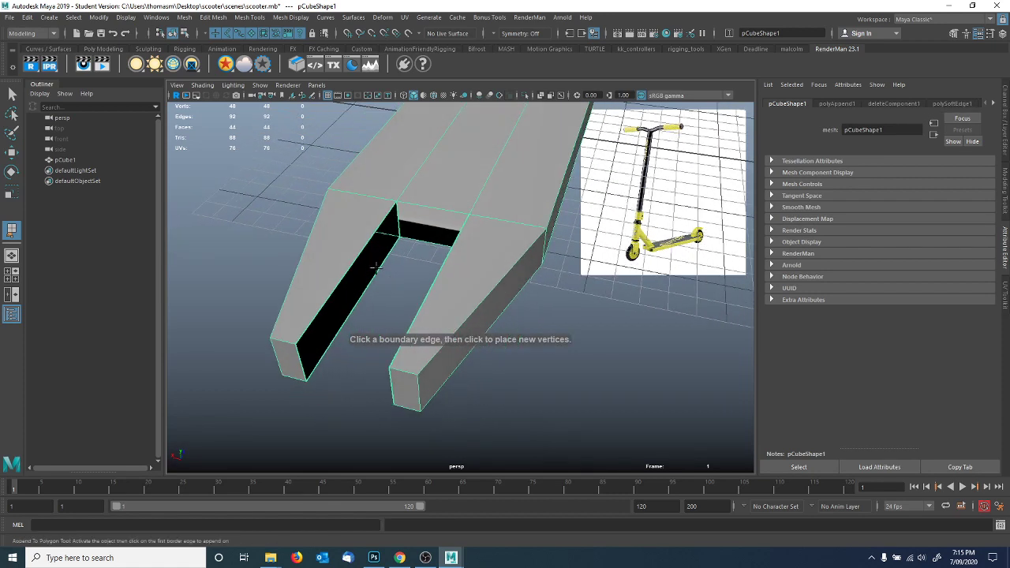
Append a polygon to fill the opposite prong's open inner wall, leave the tool and deselect the deck.
{"action": "left_click", "coordinate": [361, 275]}
{"action": "left_click", "coordinate": [365, 289]}
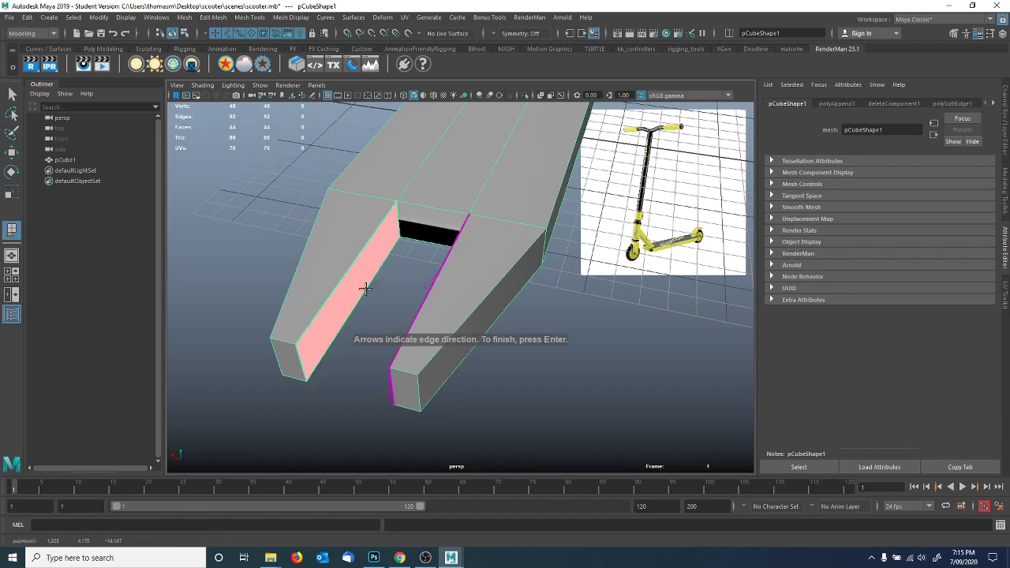
{"action": "key", "text": "r"}
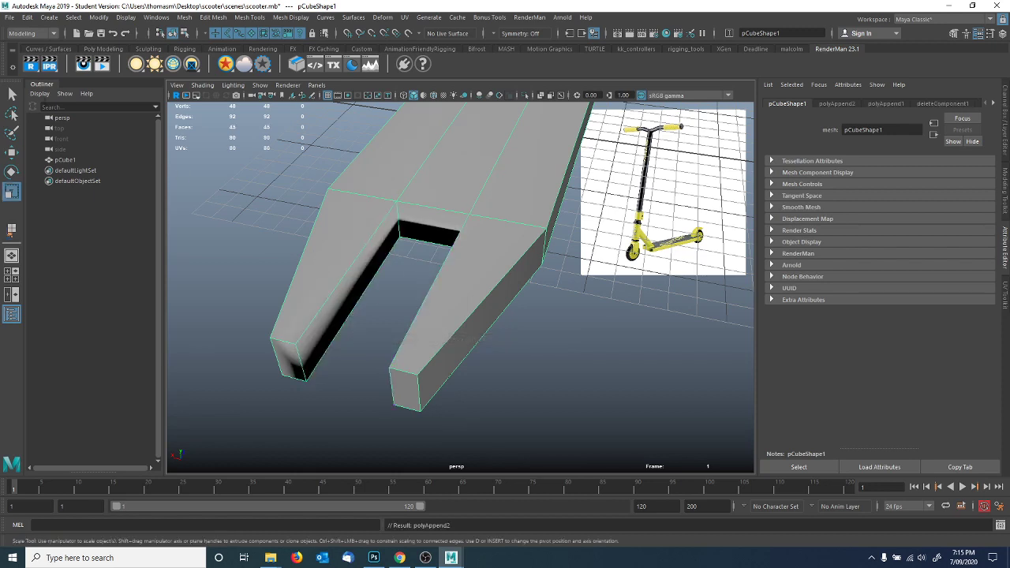
{"action": "left_click", "coordinate": [13, 94]}
{"action": "left_click", "coordinate": [388, 285]}
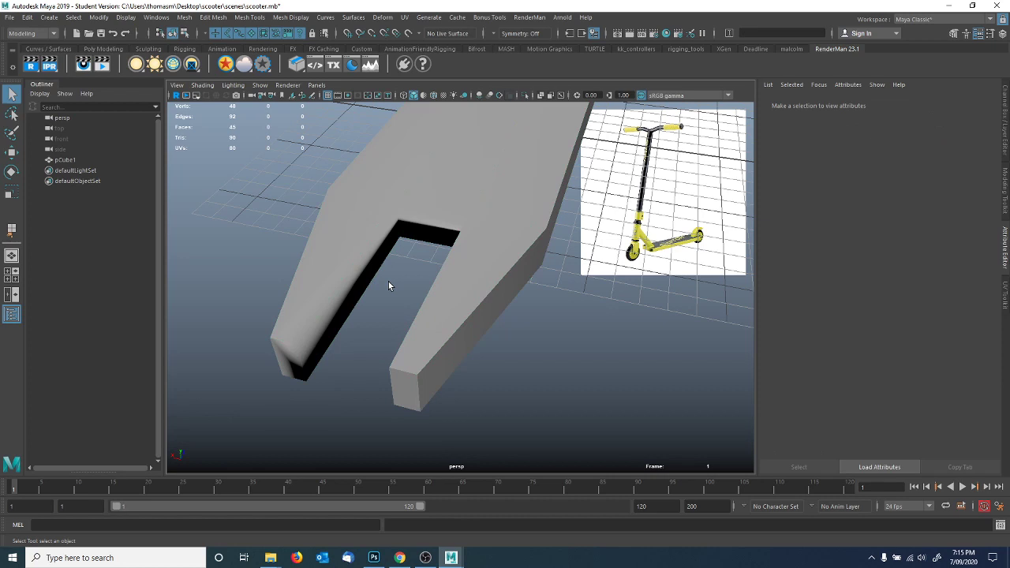
Hide the grid in the perspective view.
{"action": "left_click_drag", "start_coordinate": [388, 286], "coordinate": [458, 250], "text": "alt"}
{"action": "left_click", "coordinate": [327, 95]}
{"action": "left_click_drag", "start_coordinate": [473, 216], "coordinate": [407, 227], "text": "alt"}
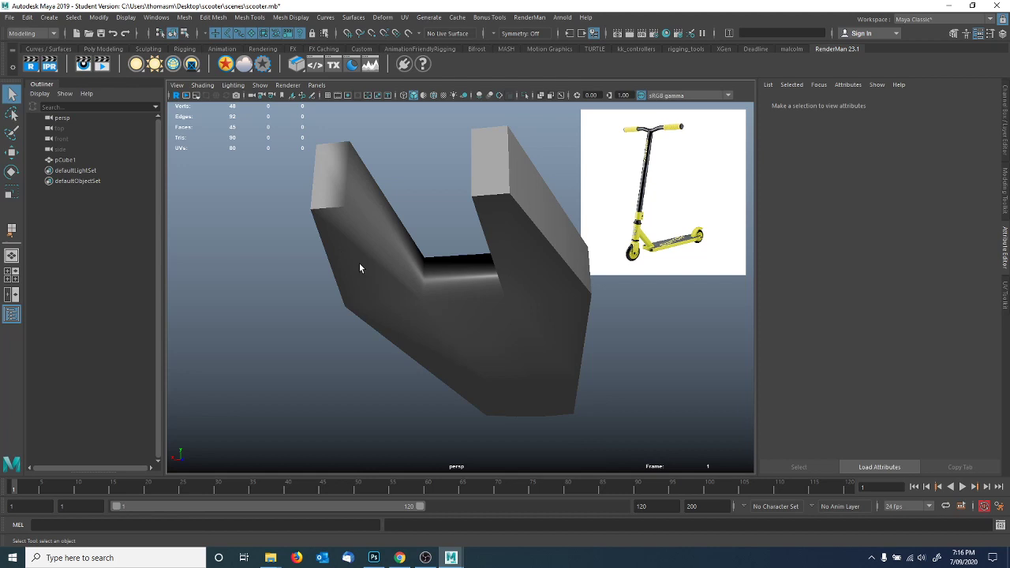
Apply Soften/Harden Edges to the whole deck mesh and return to object mode.
{"action": "left_click_drag", "start_coordinate": [420, 260], "coordinate": [385, 263], "text": "alt"}
{"action": "left_click", "coordinate": [386, 263]}
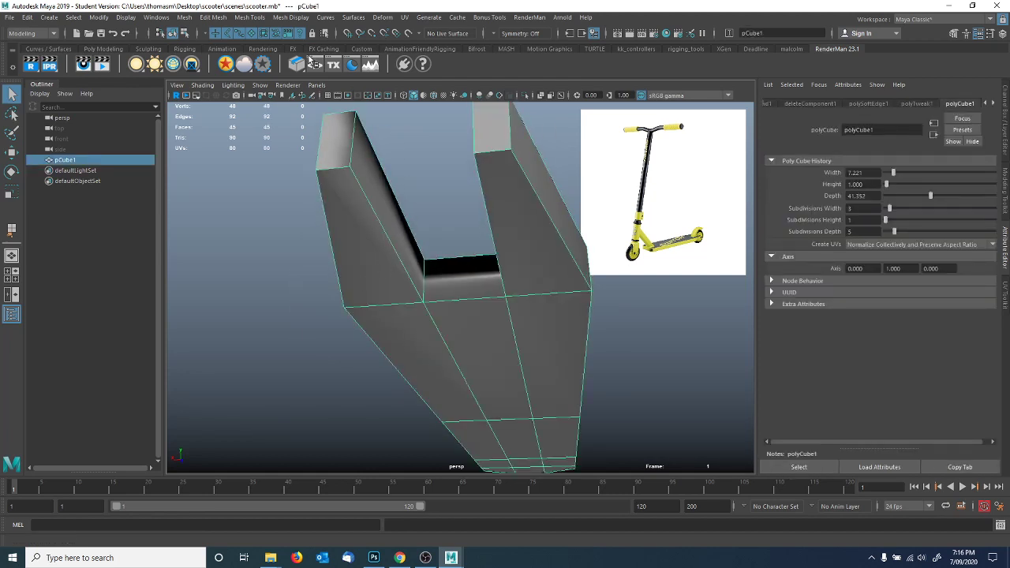
{"action": "left_click", "coordinate": [291, 17]}
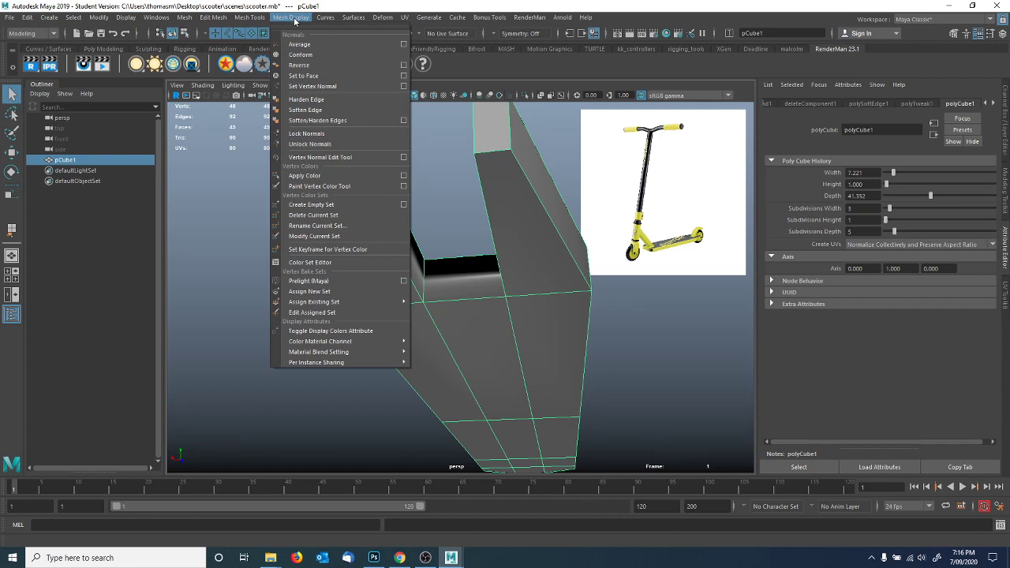
{"action": "left_click", "coordinate": [318, 120]}
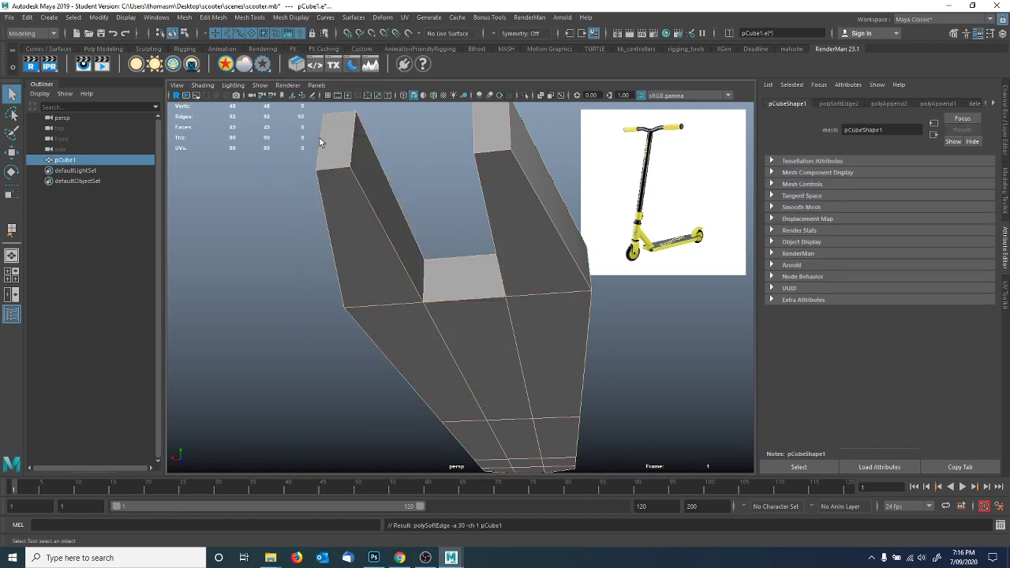
{"action": "right_click", "coordinate": [368, 231]}
{"action": "left_click", "coordinate": [428, 205]}
{"action": "left_click_drag", "start_coordinate": [428, 204], "coordinate": [484, 251], "text": "alt"}
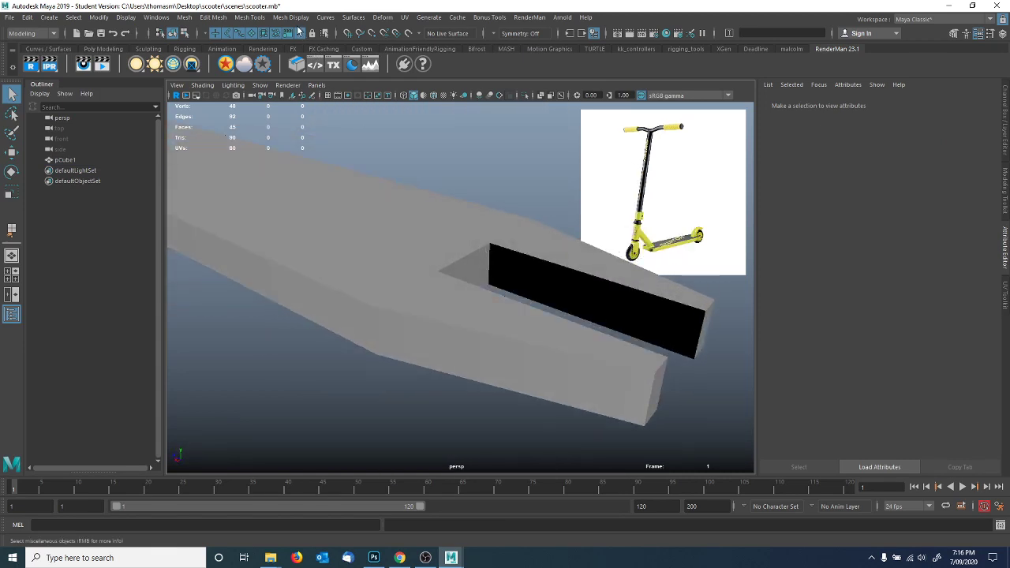
Open the Soften/Harden Edges options, review the angle setting and close them.
{"action": "left_click", "coordinate": [291, 17]}
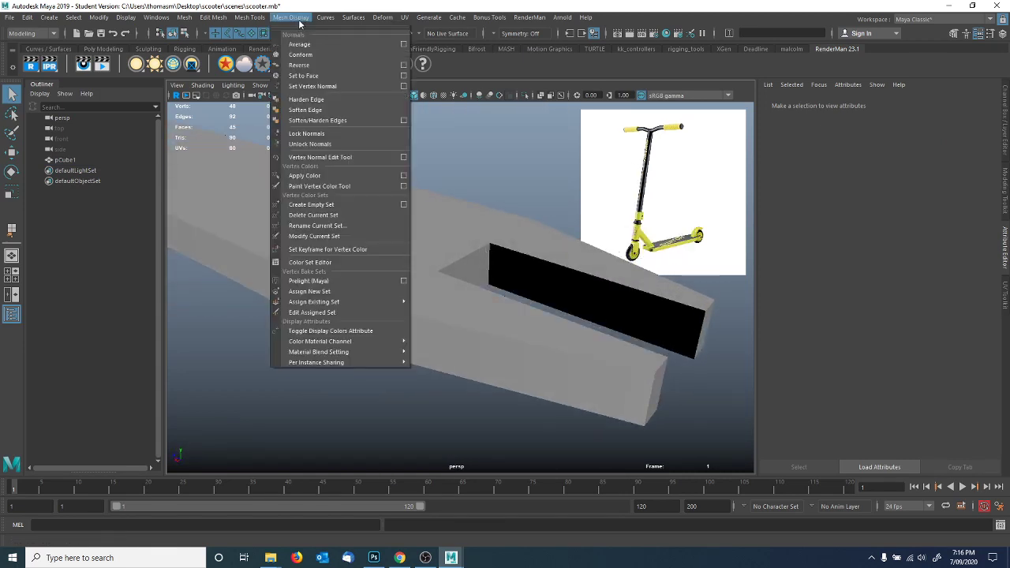
{"action": "left_click", "coordinate": [404, 121]}
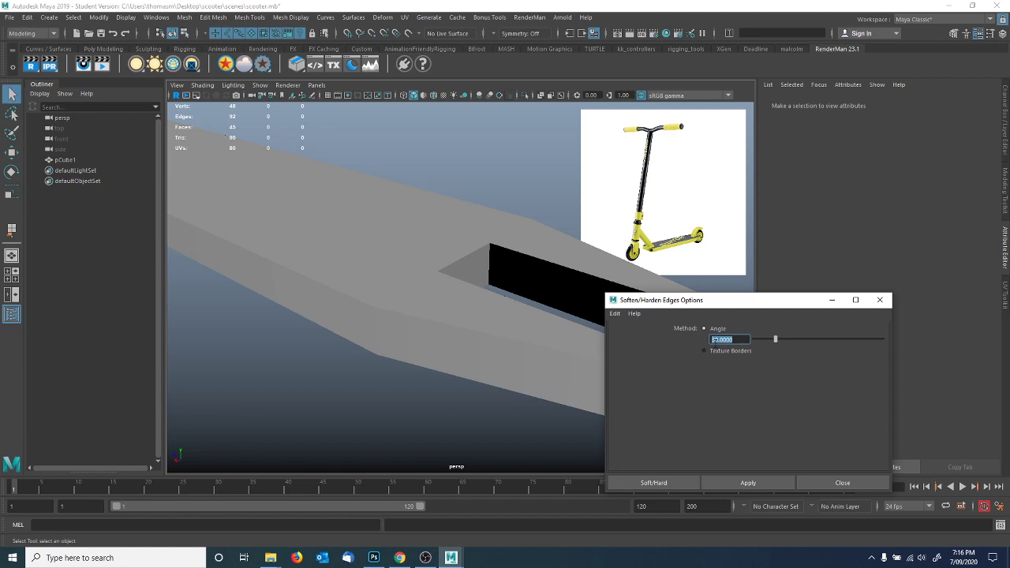
{"action": "left_click", "coordinate": [879, 303]}
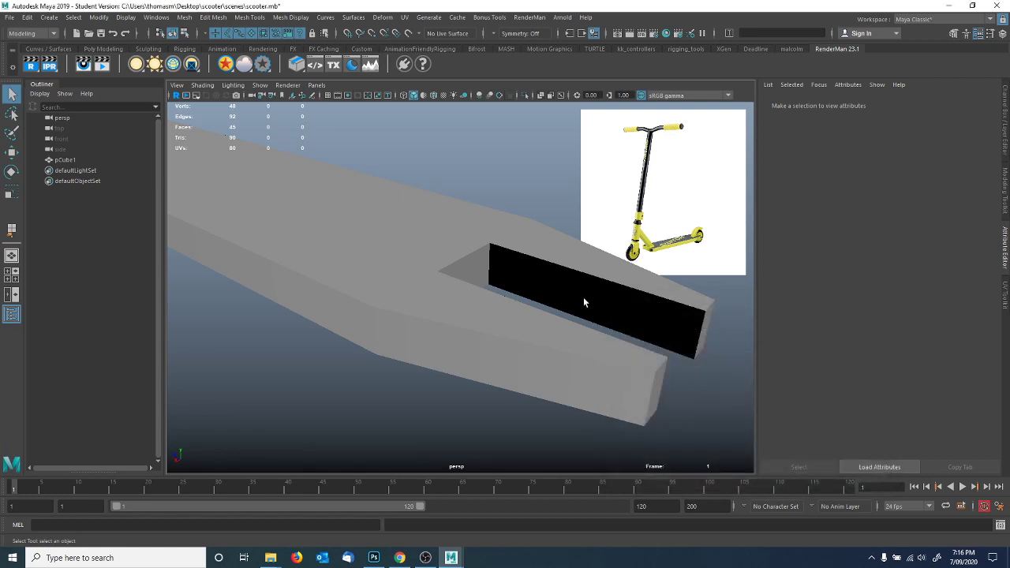
Create a polygon sphere, frame it in the view and deselect it.
{"action": "scroll", "coordinate": [583, 299], "scroll_direction": "down", "scroll_amount": 3}
{"action": "left_click_drag", "start_coordinate": [584, 300], "coordinate": [484, 265], "text": "alt"}
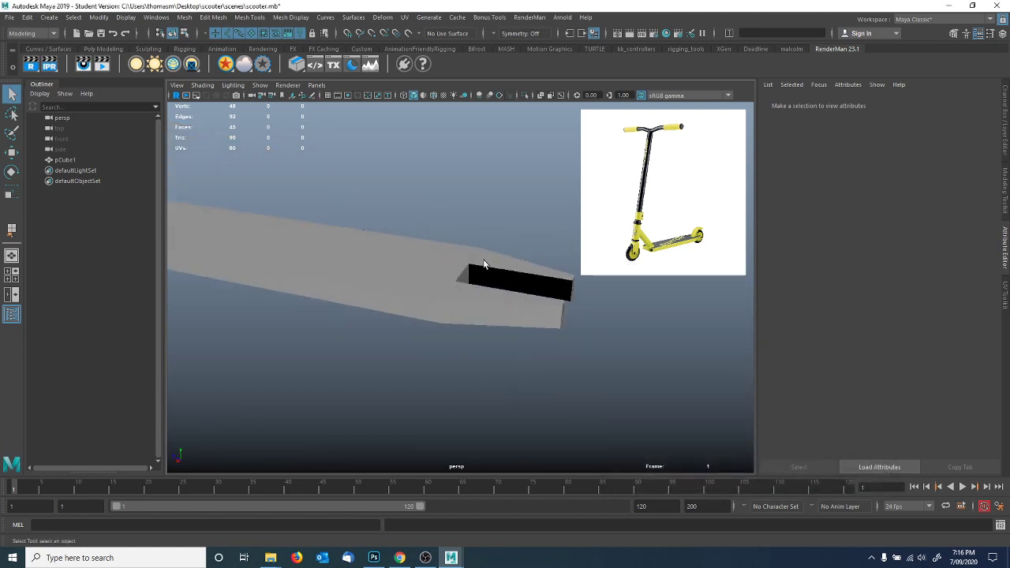
{"action": "left_click", "coordinate": [49, 17]}
{"action": "mouse_move", "coordinate": [68, 54]}
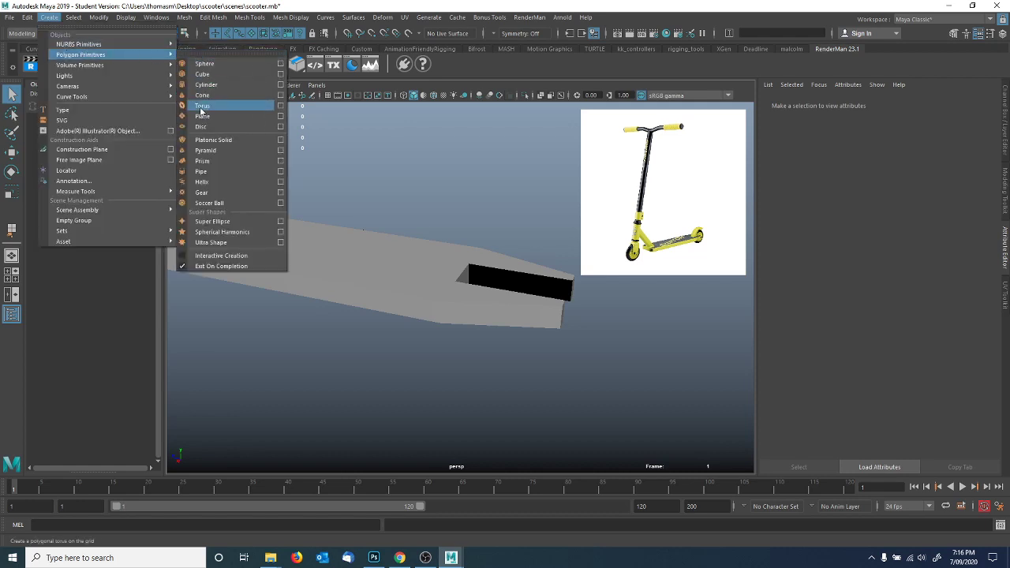
{"action": "left_click", "coordinate": [204, 63]}
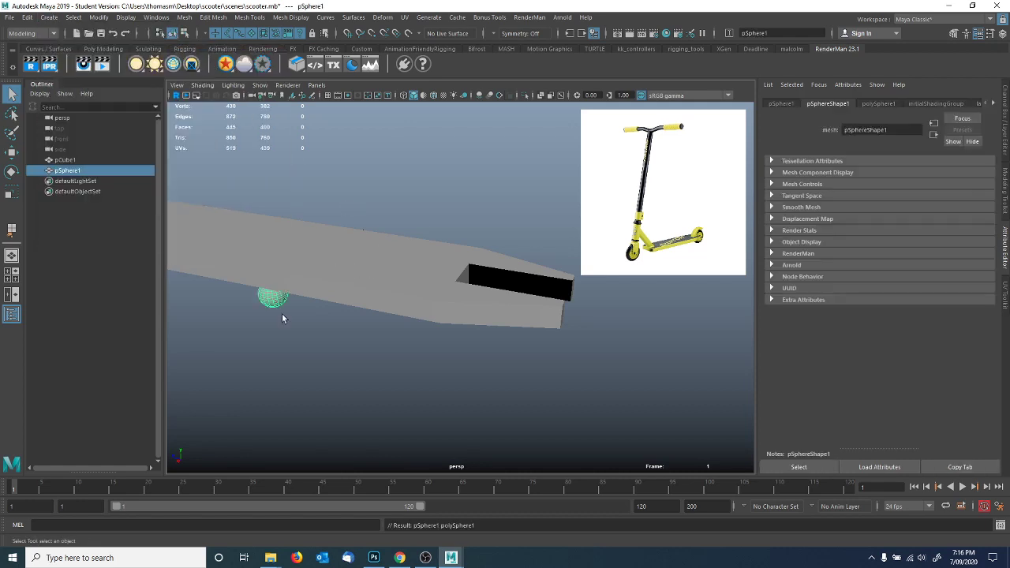
{"action": "key", "text": "f"}
{"action": "scroll", "coordinate": [371, 295], "scroll_direction": "up", "scroll_amount": 3}
{"action": "left_click", "coordinate": [311, 260]}
{"action": "left_click_drag", "start_coordinate": [312, 260], "coordinate": [361, 307], "text": "alt"}
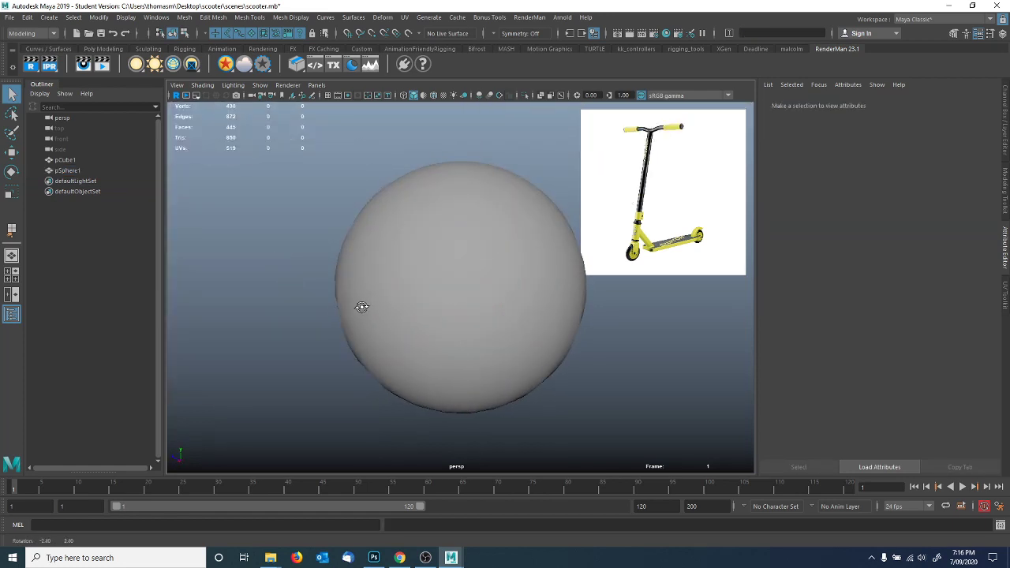
Select edge loops around the sphere's middle, apply Harden Edge to them, return to object mode and deselect.
{"action": "right_click", "coordinate": [415, 268]}
{"action": "left_click", "coordinate": [415, 238]}
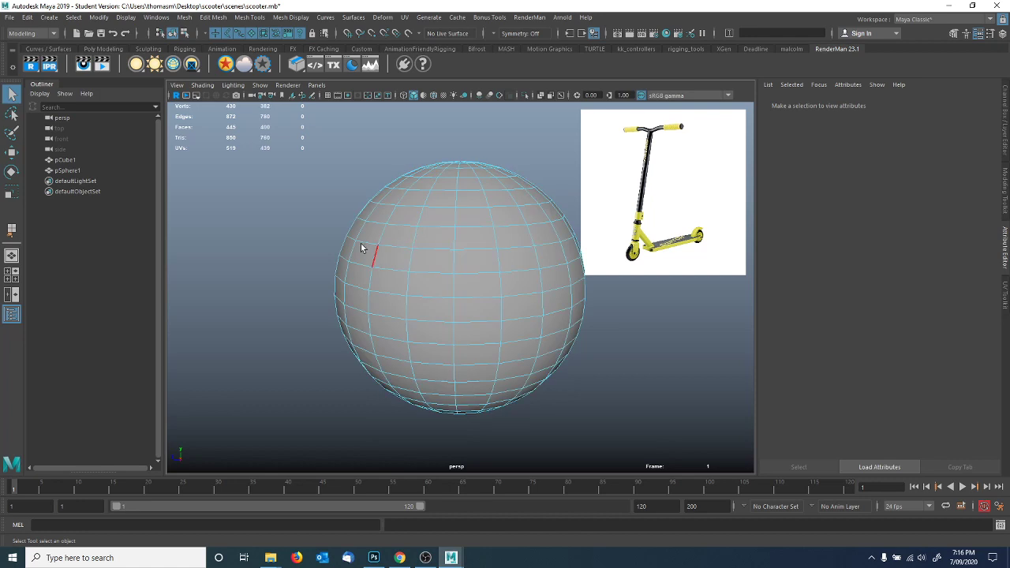
{"action": "double_click", "coordinate": [409, 275]}
{"action": "left_click_drag", "start_coordinate": [399, 322], "coordinate": [410, 340], "text": "alt"}
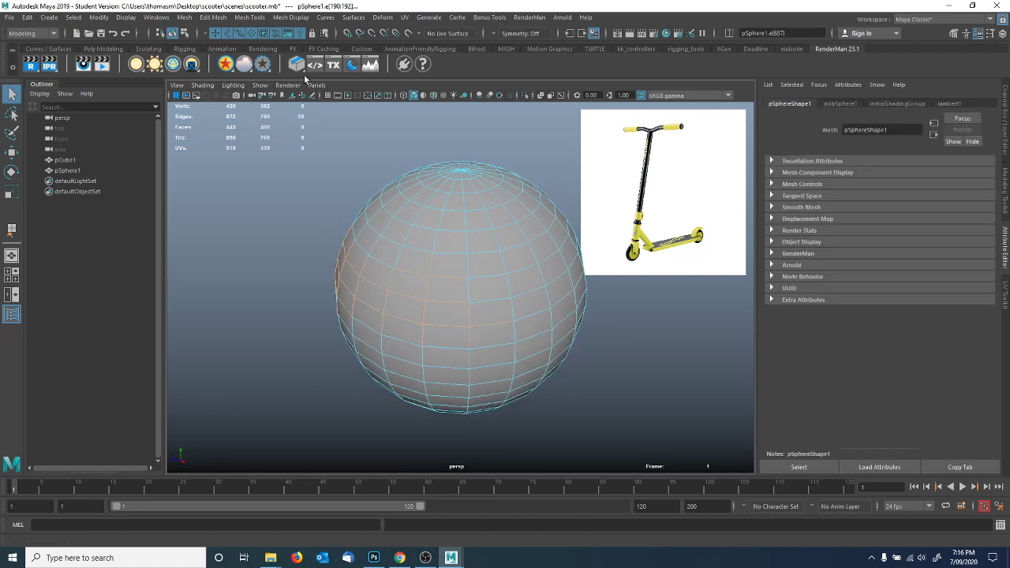
{"action": "left_click", "coordinate": [290, 18]}
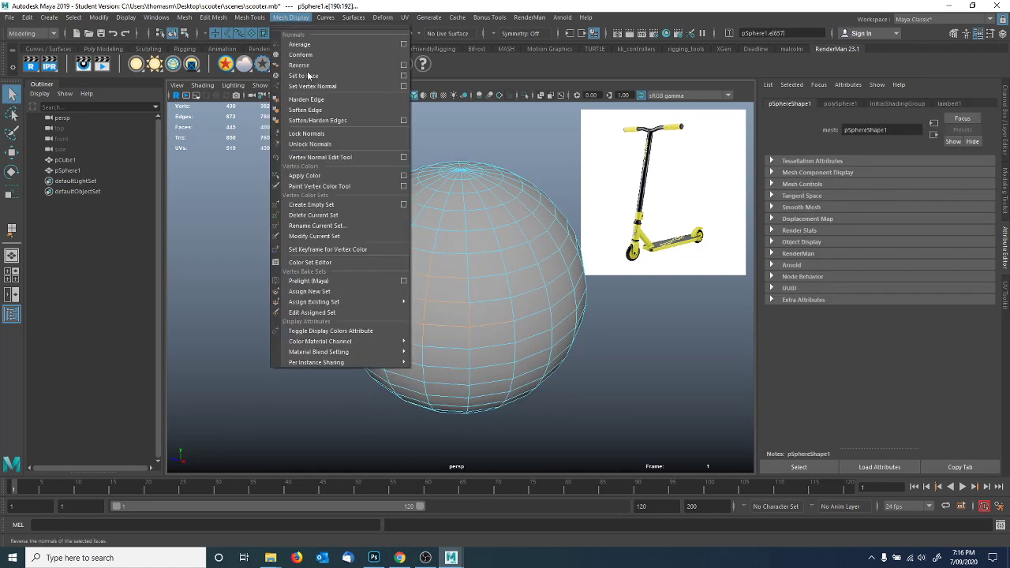
{"action": "left_click", "coordinate": [309, 100]}
{"action": "right_click", "coordinate": [363, 233]}
{"action": "left_click", "coordinate": [388, 214]}
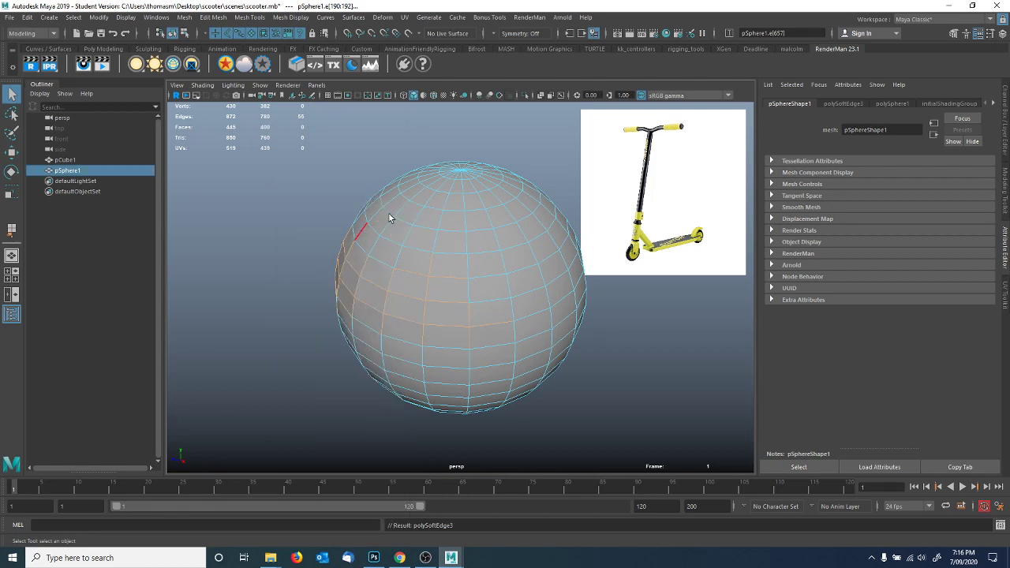
{"action": "left_click", "coordinate": [318, 275]}
Pull one horizontal edge on the sphere's upper half outward into a beak-like protrusion and return to object mode.
{"action": "right_click_drag", "start_coordinate": [292, 250], "coordinate": [411, 258], "text": "alt"}
{"action": "mouse_move", "coordinate": [353, 281]}
{"action": "left_mouse_down", "text": "alt"}
{"action": "mouse_move", "coordinate": [318, 263]}
{"action": "mouse_move", "coordinate": [374, 261]}
{"action": "mouse_move", "coordinate": [373, 274]}
{"action": "mouse_move", "coordinate": [400, 292]}
{"action": "mouse_move", "coordinate": [534, 270]}
{"action": "mouse_move", "coordinate": [439, 277]}
{"action": "mouse_move", "coordinate": [387, 264]}
{"action": "left_mouse_up", "text": "alt"}
{"action": "left_click_drag", "start_coordinate": [288, 253], "coordinate": [397, 261], "text": "alt"}
{"action": "right_click_drag", "start_coordinate": [323, 254], "coordinate": [272, 251]}
{"action": "left_click", "coordinate": [287, 259]}
{"action": "key", "text": "w"}
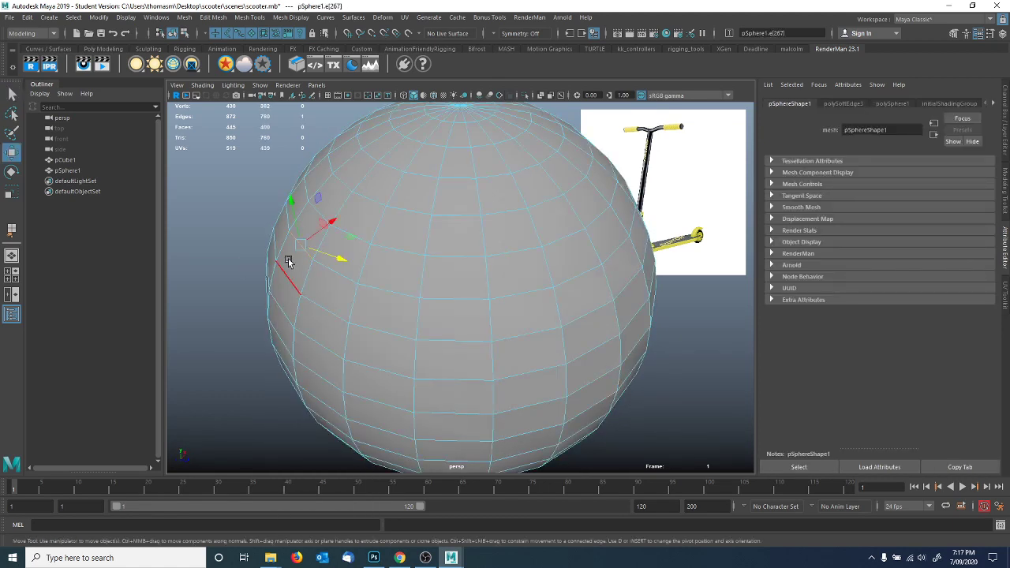
{"action": "left_click_drag", "start_coordinate": [352, 234], "coordinate": [292, 263]}
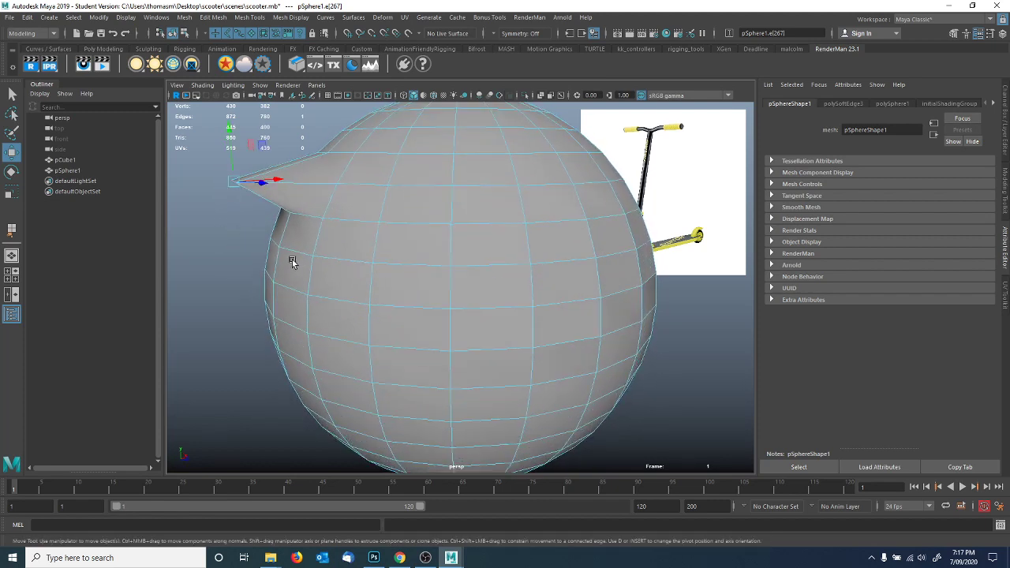
{"action": "left_click_drag", "start_coordinate": [246, 210], "coordinate": [288, 241], "text": "alt"}
{"action": "right_click_drag", "start_coordinate": [355, 240], "coordinate": [340, 188]}
{"action": "left_click_drag", "start_coordinate": [271, 272], "coordinate": [356, 208], "text": "alt"}
{"action": "left_click", "coordinate": [478, 296]}
{"action": "left_click", "coordinate": [341, 269]}
Select the edges along and around the protrusion, apply Harden Edge, return to object mode and deselect.
{"action": "right_click_drag", "start_coordinate": [365, 198], "coordinate": [356, 173]}
{"action": "left_click", "coordinate": [359, 195]}
{"action": "left_click", "coordinate": [428, 209], "text": "shift"}
{"action": "left_click_drag", "start_coordinate": [429, 210], "coordinate": [337, 227], "text": "alt"}
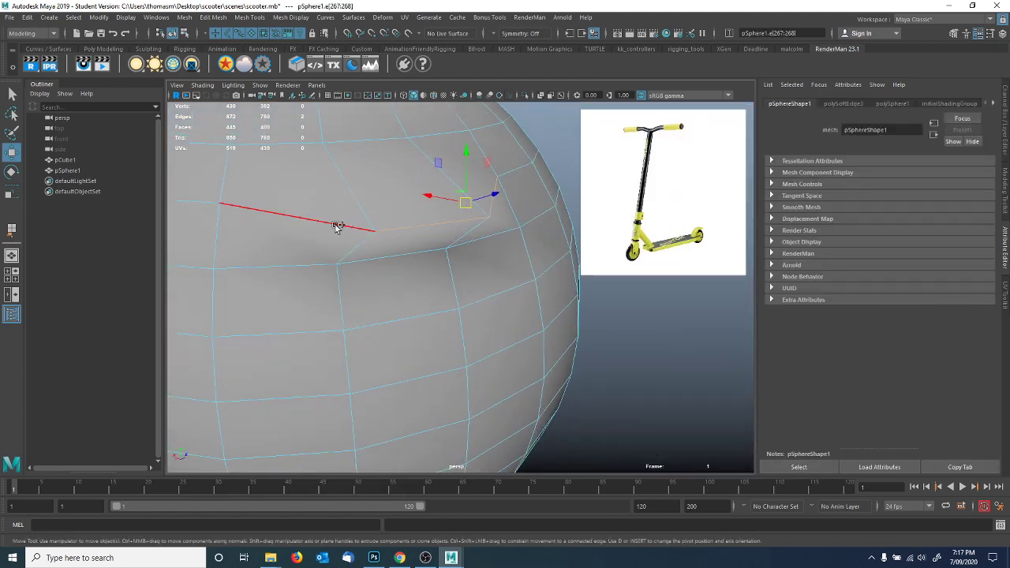
{"action": "left_click", "coordinate": [379, 248], "text": "shift"}
{"action": "left_click", "coordinate": [250, 17]}
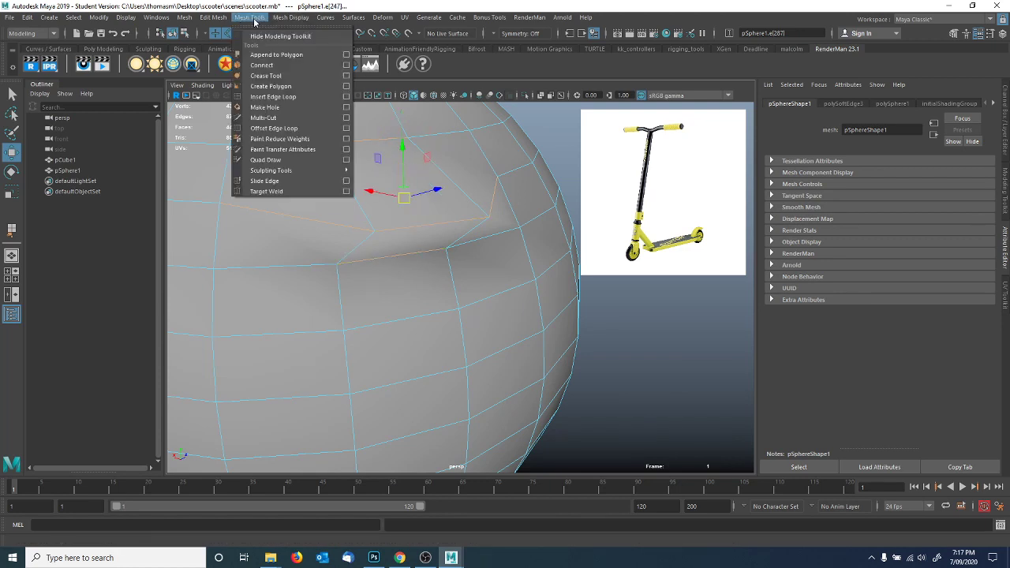
{"action": "mouse_move", "coordinate": [291, 17]}
{"action": "left_click", "coordinate": [302, 102]}
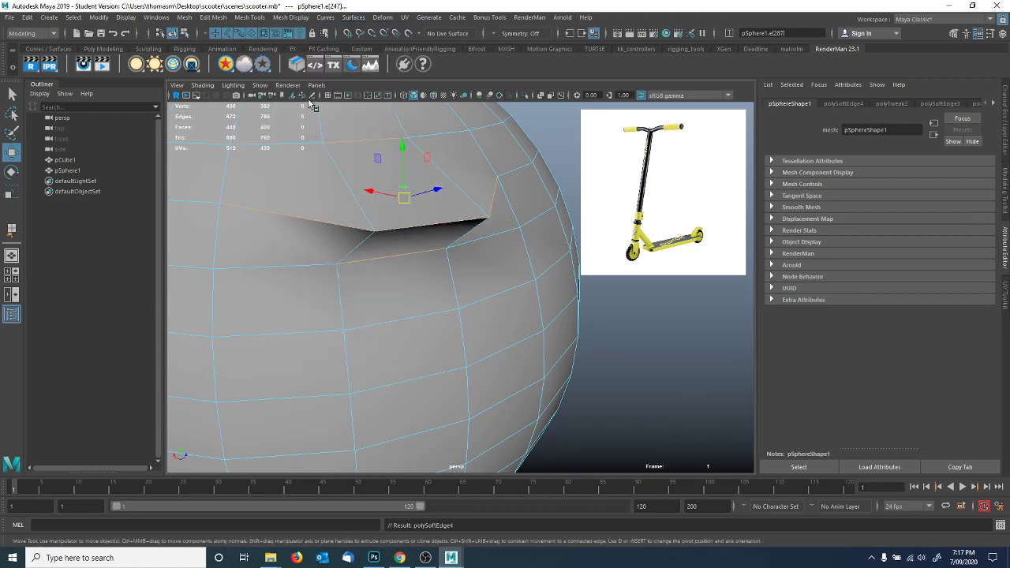
{"action": "right_click_drag", "start_coordinate": [450, 272], "coordinate": [500, 251]}
{"action": "left_click", "coordinate": [622, 367]}
Multi-Cut a diagonal edge across the quad beside one lower corner of the protrusion, from vertex to vertex.
{"action": "left_click_drag", "start_coordinate": [505, 354], "coordinate": [462, 346], "text": "alt"}
{"action": "right_click_drag", "start_coordinate": [435, 235], "coordinate": [443, 193]}
{"action": "left_click", "coordinate": [443, 194]}
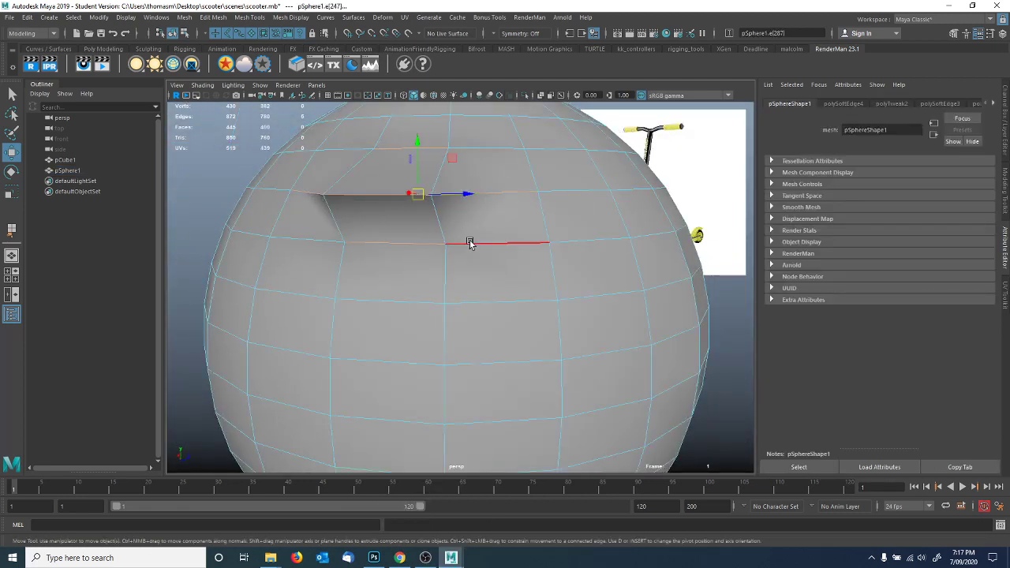
{"action": "left_click_drag", "start_coordinate": [371, 259], "coordinate": [312, 211], "text": "alt"}
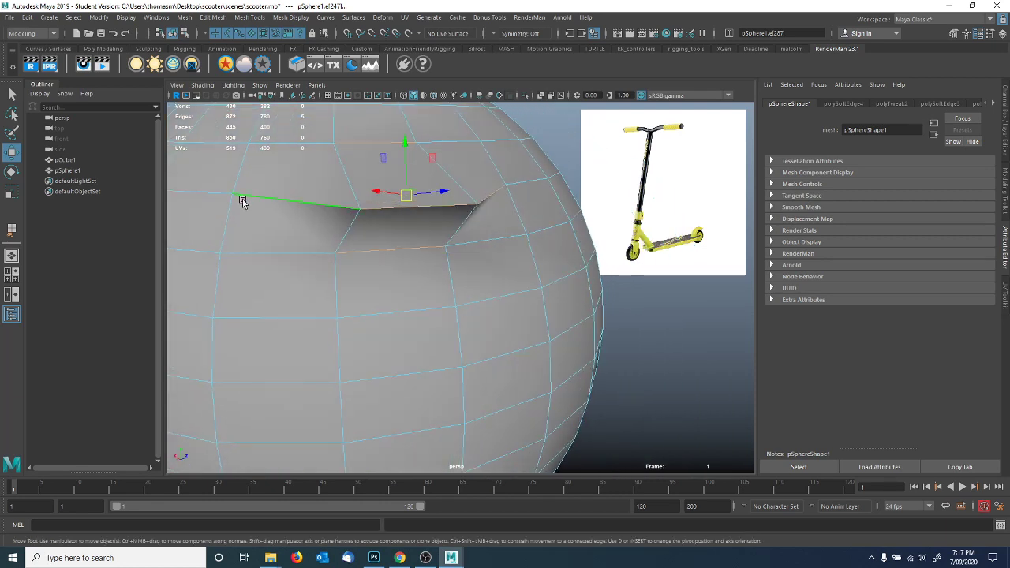
{"action": "left_click_drag", "start_coordinate": [419, 256], "coordinate": [378, 260], "text": "alt"}
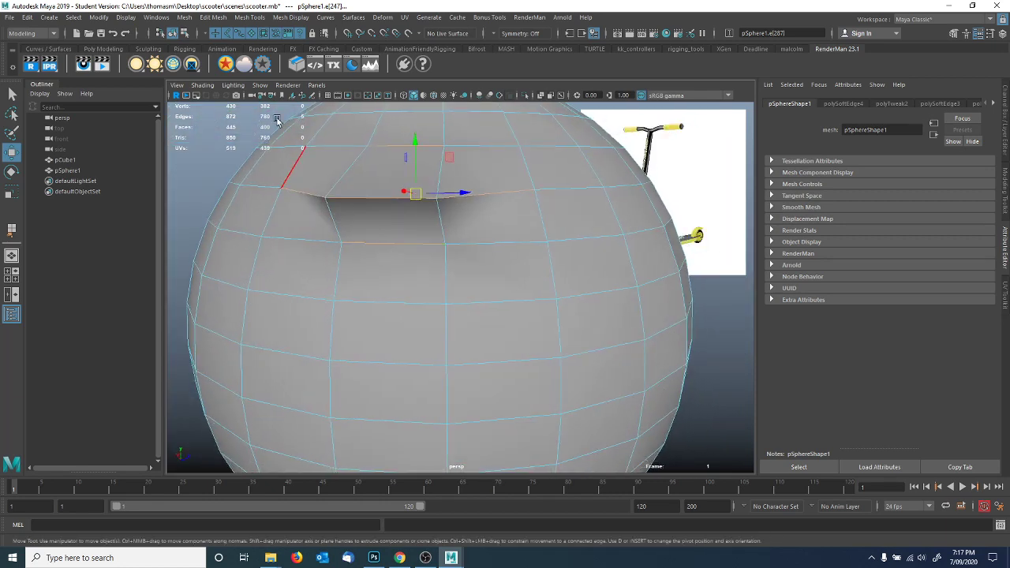
{"action": "left_click", "coordinate": [258, 19]}
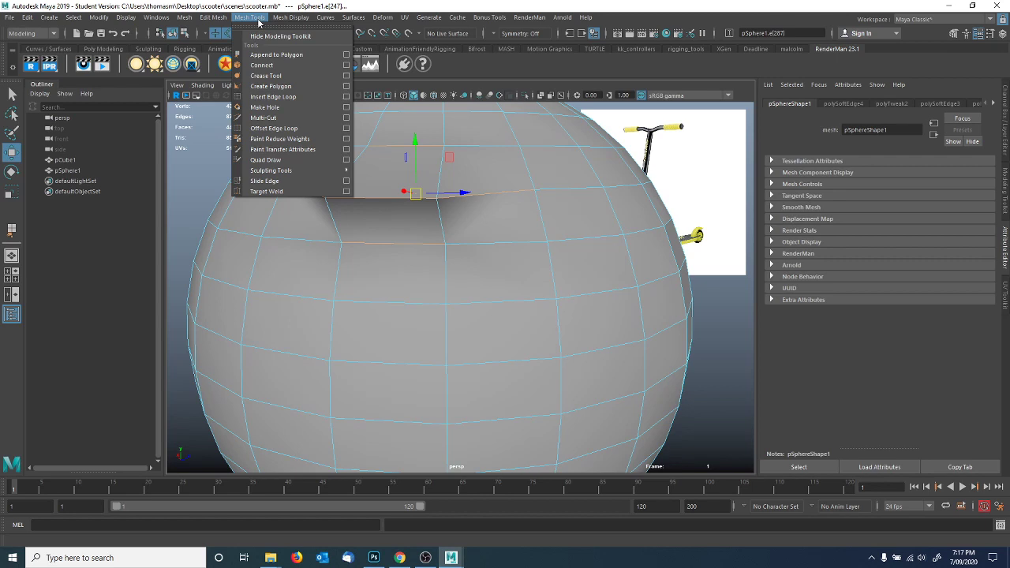
{"action": "left_click", "coordinate": [272, 117]}
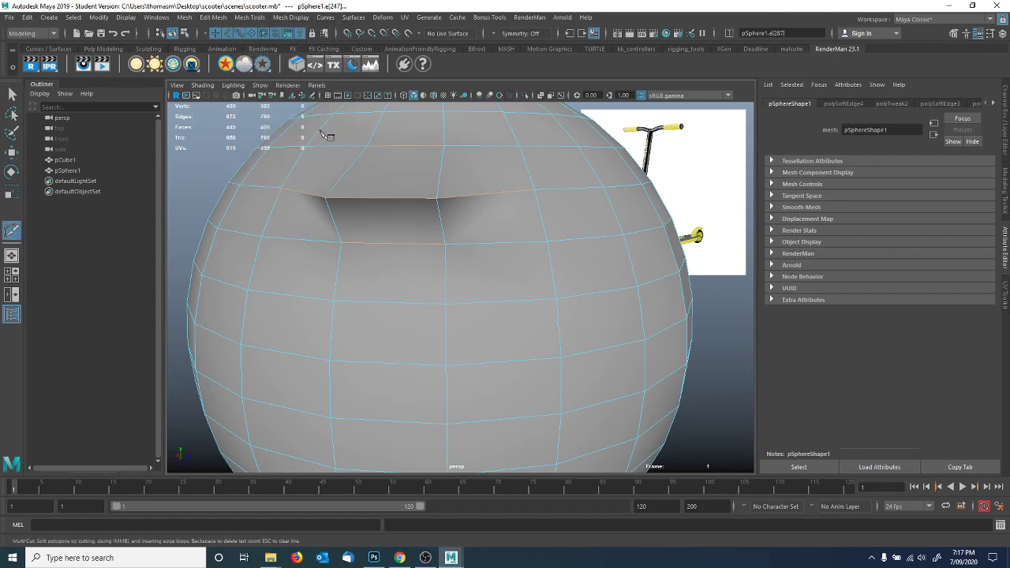
{"action": "left_click", "coordinate": [534, 190]}
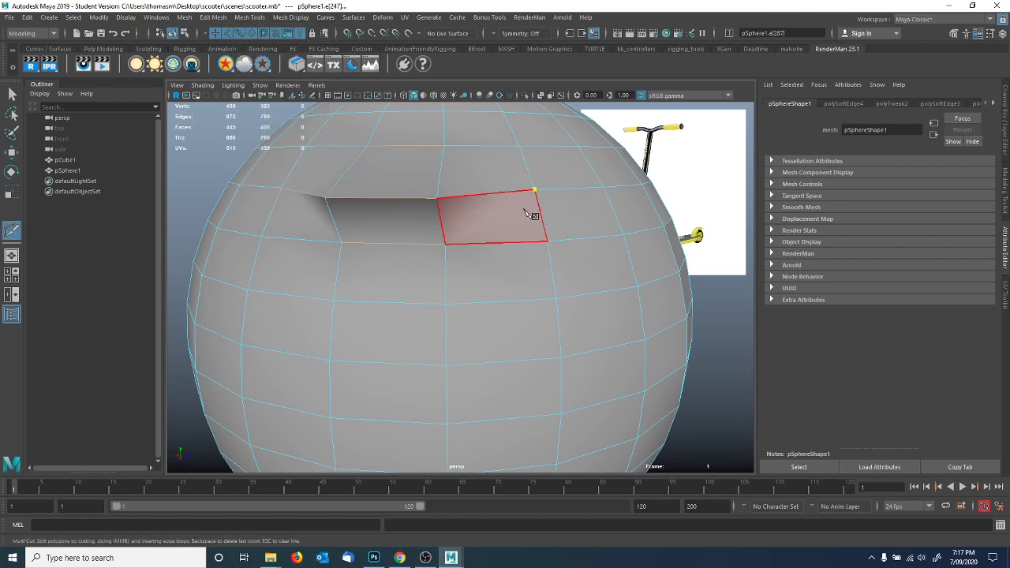
{"action": "left_click", "coordinate": [446, 246]}
{"action": "right_click", "coordinate": [445, 246]}
Cut matching diagonal edges across the three other quads at the protrusion's corners with Multi-Cut.
{"action": "left_click_drag", "start_coordinate": [429, 253], "coordinate": [453, 286], "text": "alt"}
{"action": "left_click", "coordinate": [544, 182]}
{"action": "left_click_drag", "start_coordinate": [509, 190], "coordinate": [477, 189], "text": "alt"}
{"action": "middle_click_drag", "start_coordinate": [475, 138], "coordinate": [455, 174], "text": "alt"}
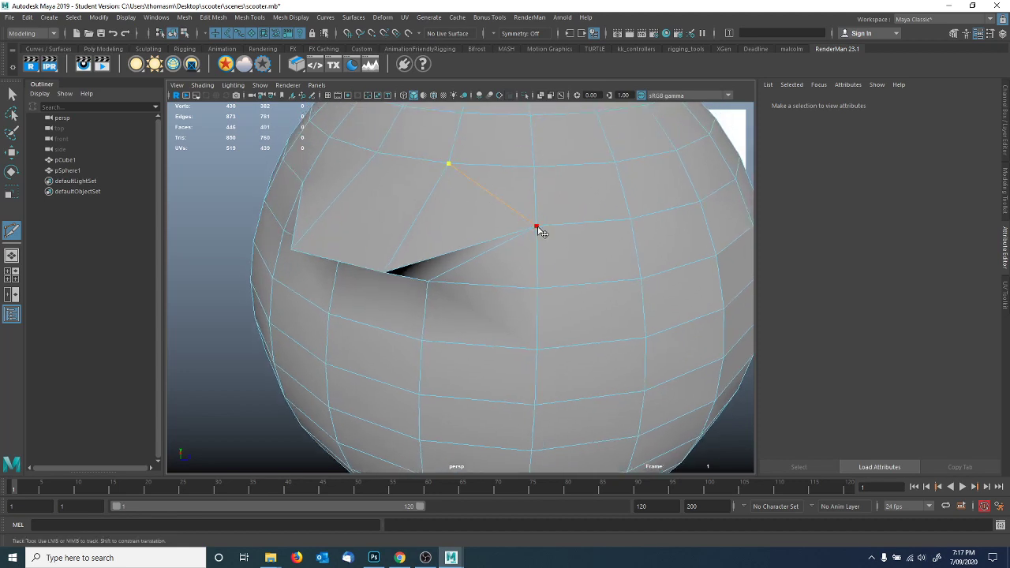
{"action": "left_click_drag", "start_coordinate": [385, 210], "coordinate": [501, 205], "text": "alt"}
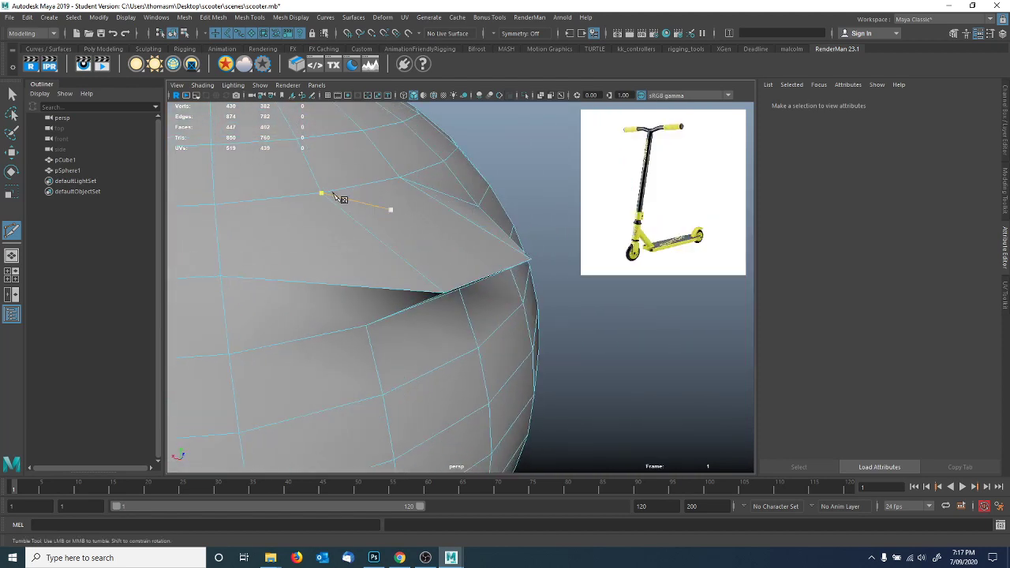
{"action": "left_click", "coordinate": [321, 192]}
{"action": "left_click", "coordinate": [219, 278]}
{"action": "left_click_drag", "start_coordinate": [272, 309], "coordinate": [326, 293], "text": "alt"}
{"action": "left_click", "coordinate": [349, 284]}
{"action": "key", "text": "Return"}
{"action": "left_click_drag", "start_coordinate": [405, 259], "coordinate": [286, 259], "text": "alt"}
Select the protrusion's front edge and all its surrounding edges, apply Harden Edge and return to object mode.
{"action": "right_click_drag", "start_coordinate": [407, 242], "coordinate": [395, 218]}
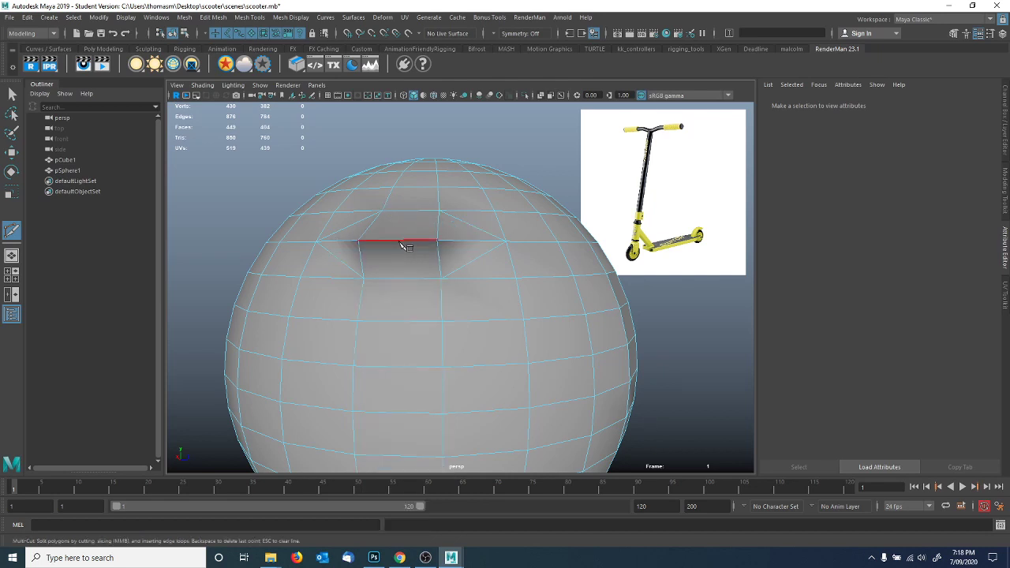
{"action": "key", "text": "q"}
{"action": "left_click", "coordinate": [399, 243]}
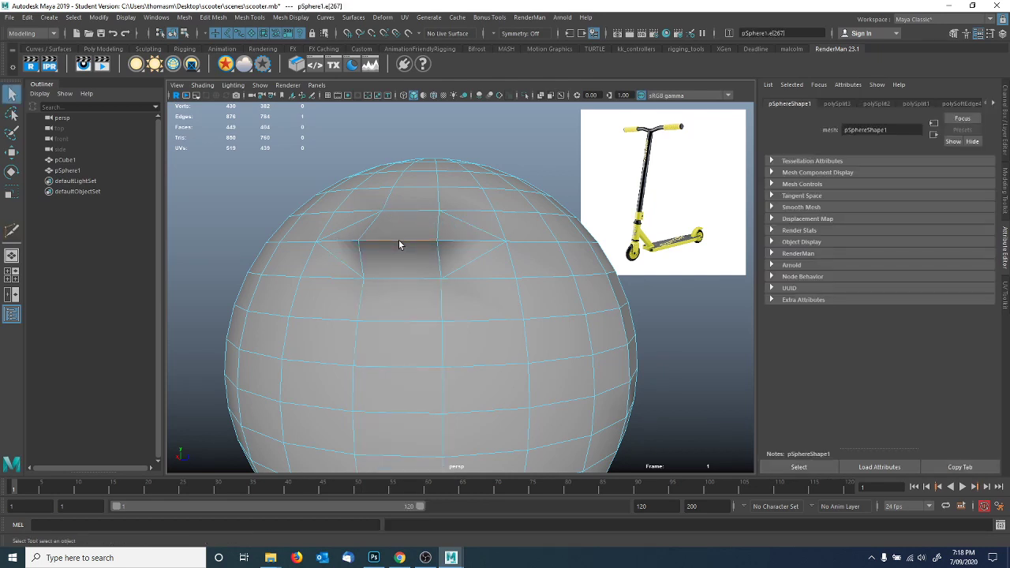
{"action": "key", "text": "shift+period"}
{"action": "left_click", "coordinate": [459, 265], "text": "shift"}
{"action": "left_click", "coordinate": [411, 281], "text": "shift"}
{"action": "left_click", "coordinate": [340, 260], "text": "shift"}
{"action": "left_click", "coordinate": [340, 231], "text": "shift"}
{"action": "left_click", "coordinate": [399, 212], "text": "shift"}
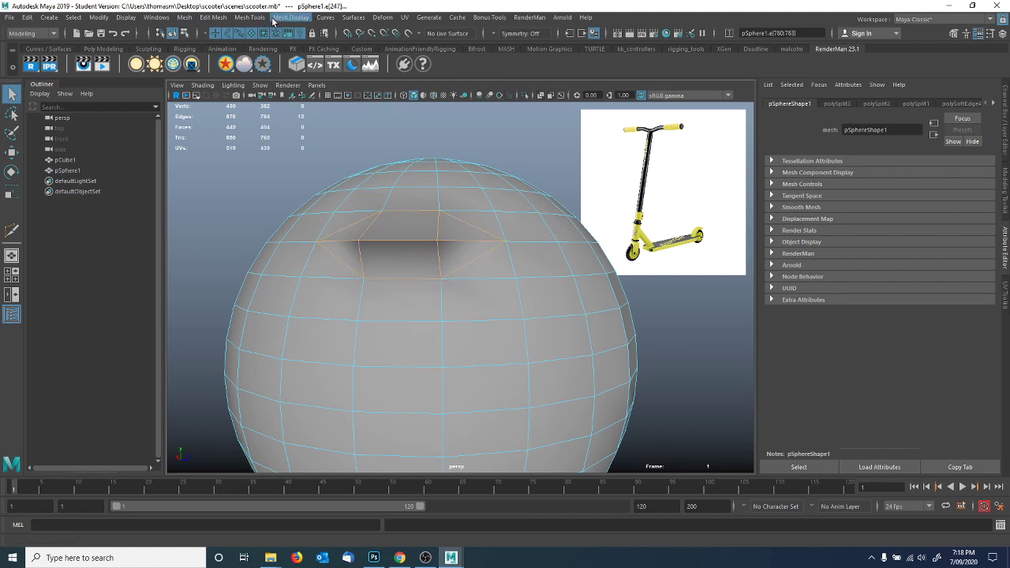
{"action": "left_click", "coordinate": [291, 17]}
{"action": "left_click", "coordinate": [313, 102]}
{"action": "right_click_drag", "start_coordinate": [388, 221], "coordinate": [441, 199]}
Select the two edges running along the top of the protrusion, apply Soften Edge and return to object mode.
{"action": "left_click_drag", "start_coordinate": [330, 176], "coordinate": [450, 264], "text": "alt"}
{"action": "right_click_drag", "start_coordinate": [450, 263], "coordinate": [428, 201]}
{"action": "left_click", "coordinate": [426, 228]}
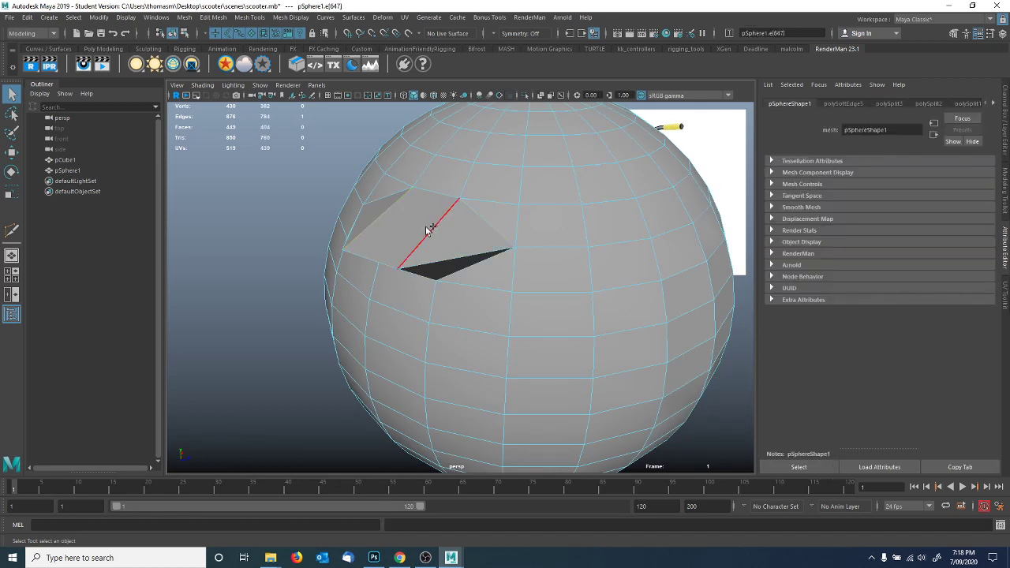
{"action": "left_click", "coordinate": [290, 17]}
{"action": "left_click", "coordinate": [316, 116]}
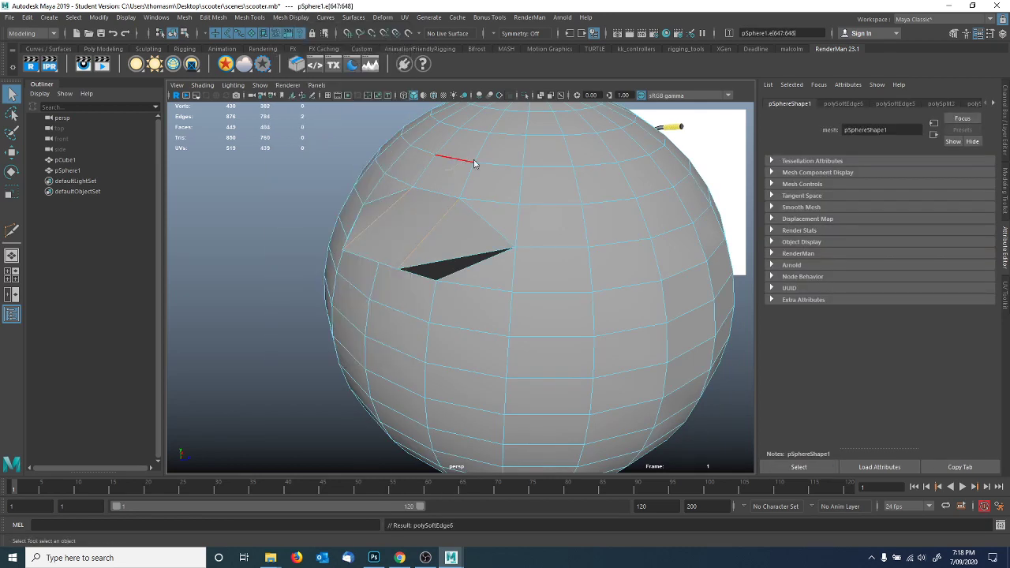
{"action": "right_click_drag", "start_coordinate": [480, 157], "coordinate": [448, 171]}
Apply Soften/Harden Edges with the 30-degree angle to the whole sphere, return to object mode and deselect.
{"action": "left_click_drag", "start_coordinate": [341, 177], "coordinate": [422, 230], "text": "alt"}
{"action": "left_click", "coordinate": [423, 226]}
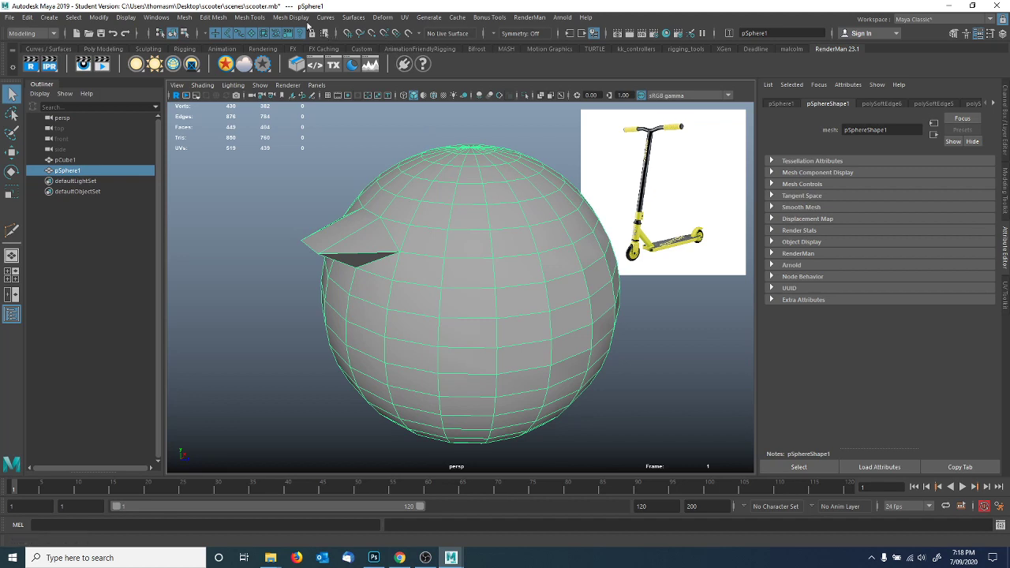
{"action": "left_click", "coordinate": [306, 19]}
{"action": "left_click", "coordinate": [321, 120]}
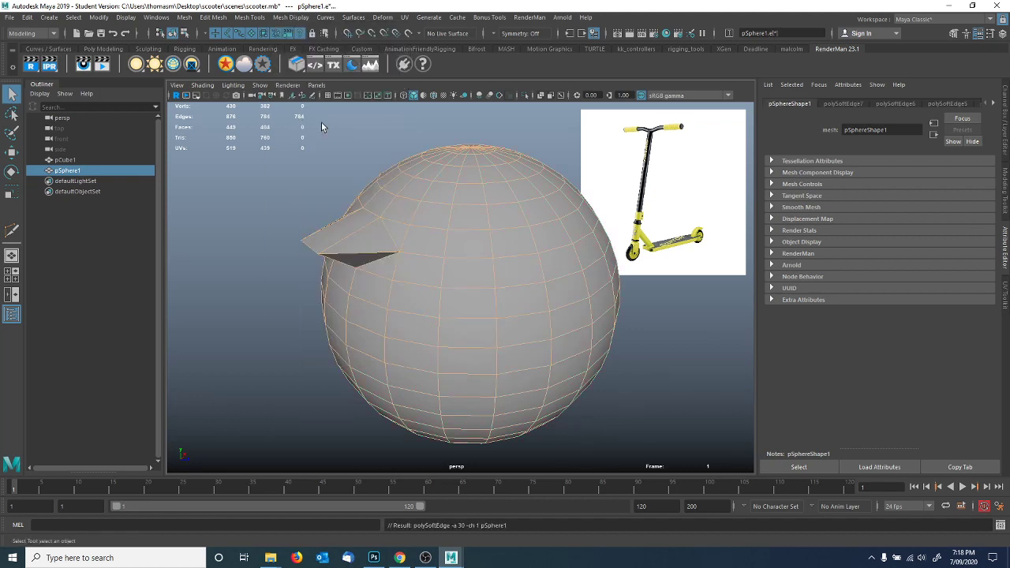
{"action": "right_click_drag", "start_coordinate": [420, 205], "coordinate": [452, 195]}
{"action": "left_click", "coordinate": [343, 174]}
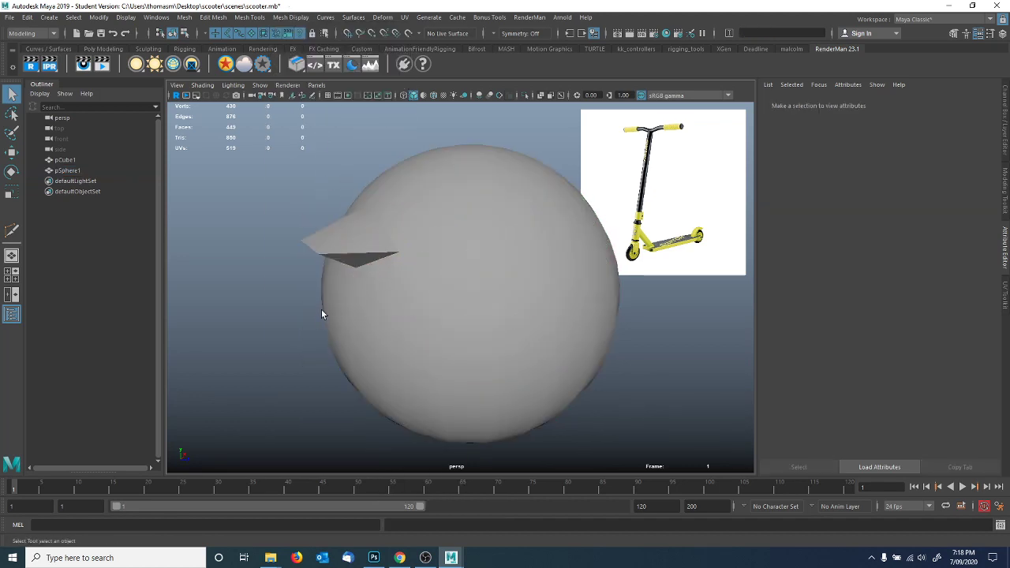
Apply Harden Edge to the edge where the top of the protrusion meets the sphere and return to object mode.
{"action": "left_click_drag", "start_coordinate": [322, 311], "coordinate": [403, 303], "text": "alt"}
{"action": "scroll", "coordinate": [487, 287], "scroll_direction": "up", "scroll_amount": 3}
{"action": "left_click_drag", "start_coordinate": [487, 287], "coordinate": [412, 265], "text": "alt"}
{"action": "right_click_drag", "start_coordinate": [369, 189], "coordinate": [362, 173]}
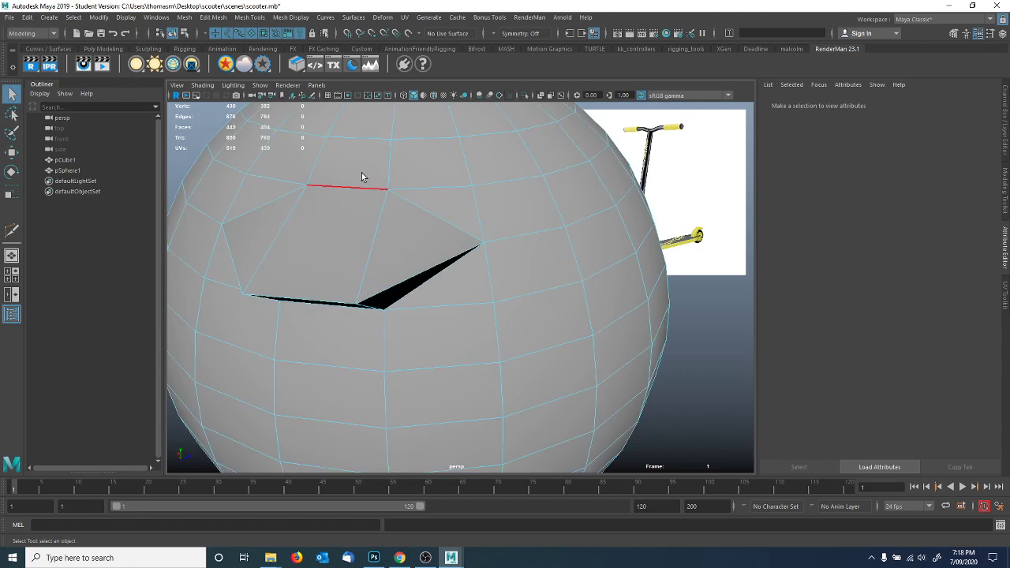
{"action": "left_click", "coordinate": [359, 187]}
{"action": "left_click", "coordinate": [290, 17]}
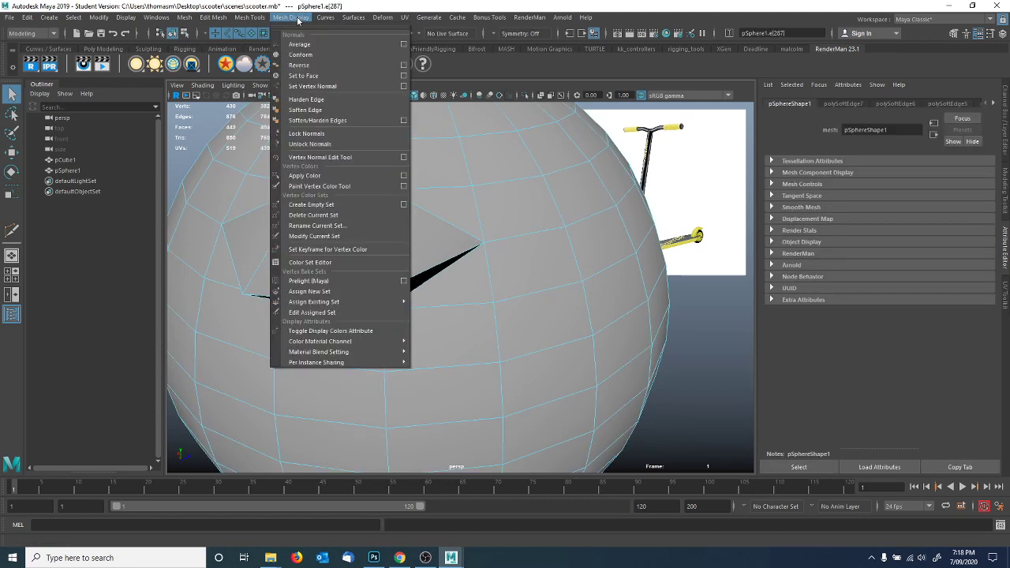
{"action": "left_click", "coordinate": [316, 101]}
{"action": "right_click_drag", "start_coordinate": [631, 267], "coordinate": [682, 253]}
{"action": "left_click_drag", "start_coordinate": [683, 315], "coordinate": [492, 305], "text": "alt"}
Pick a face beside the protrusion in face mode, switch back to object selection and deselect the sphere.
{"action": "left_click", "coordinate": [423, 249]}
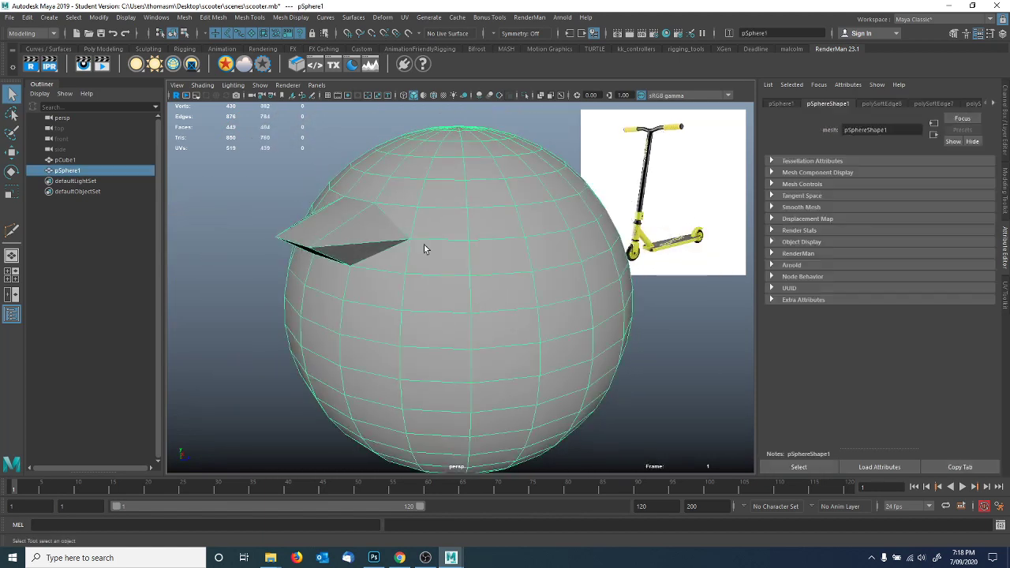
{"action": "right_click_drag", "start_coordinate": [422, 250], "coordinate": [419, 270]}
{"action": "left_click", "coordinate": [436, 248]}
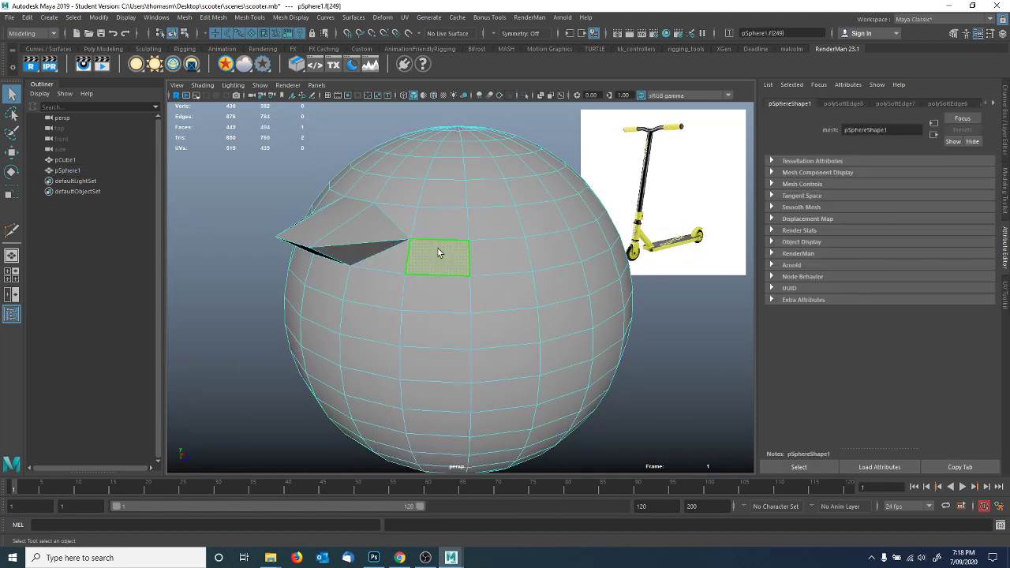
{"action": "key", "text": "F8"}
{"action": "key", "text": "F8"}
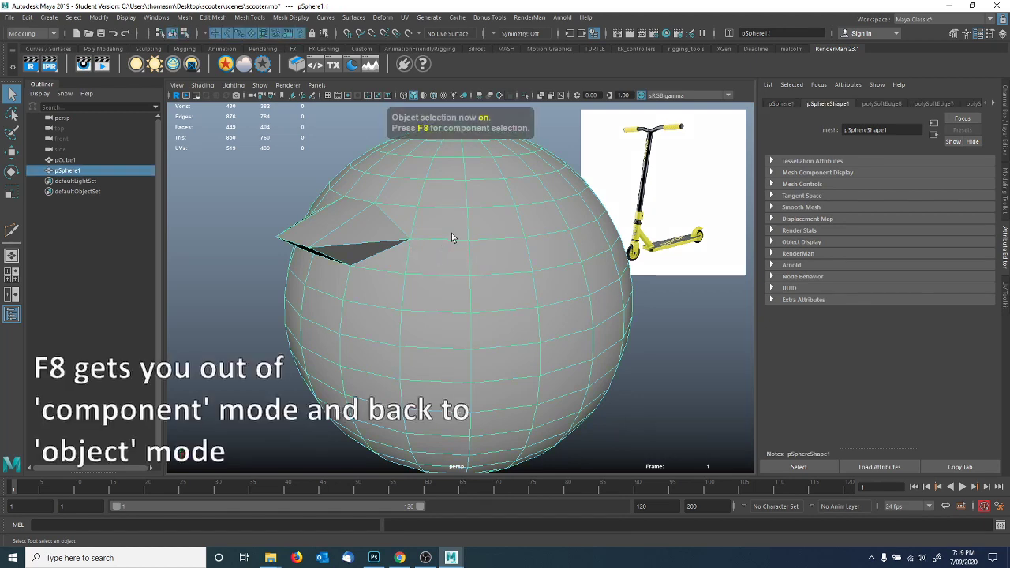
{"action": "left_click", "coordinate": [206, 193]}
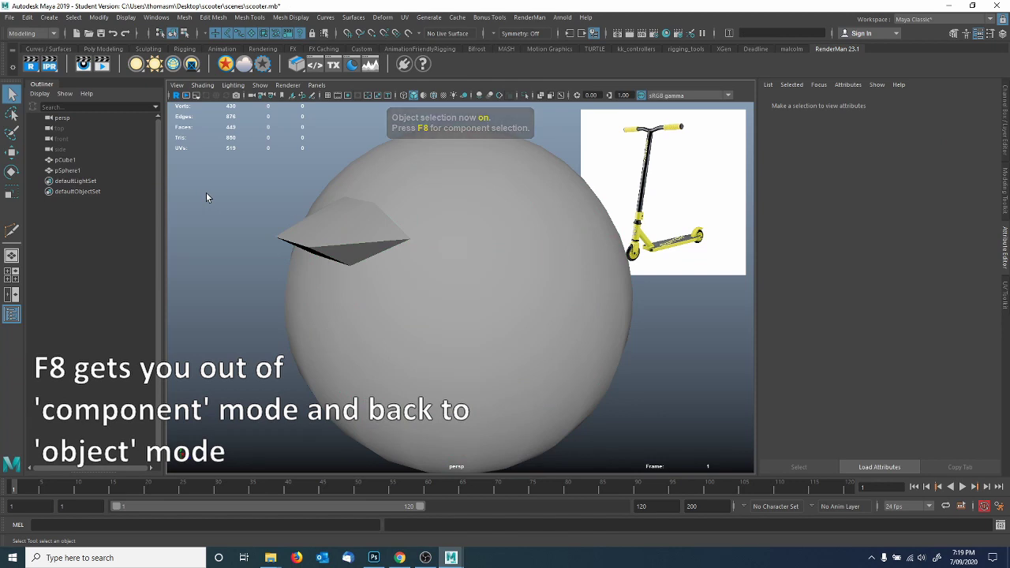
Delete a single face on the sphere's front, below and beside the protrusion, to open a rectangular hole.
{"action": "right_click_drag", "start_coordinate": [538, 309], "coordinate": [406, 287], "text": "alt"}
{"action": "left_click_drag", "start_coordinate": [405, 287], "coordinate": [430, 273], "text": "alt"}
{"action": "right_click_drag", "start_coordinate": [431, 273], "coordinate": [598, 295], "text": "alt"}
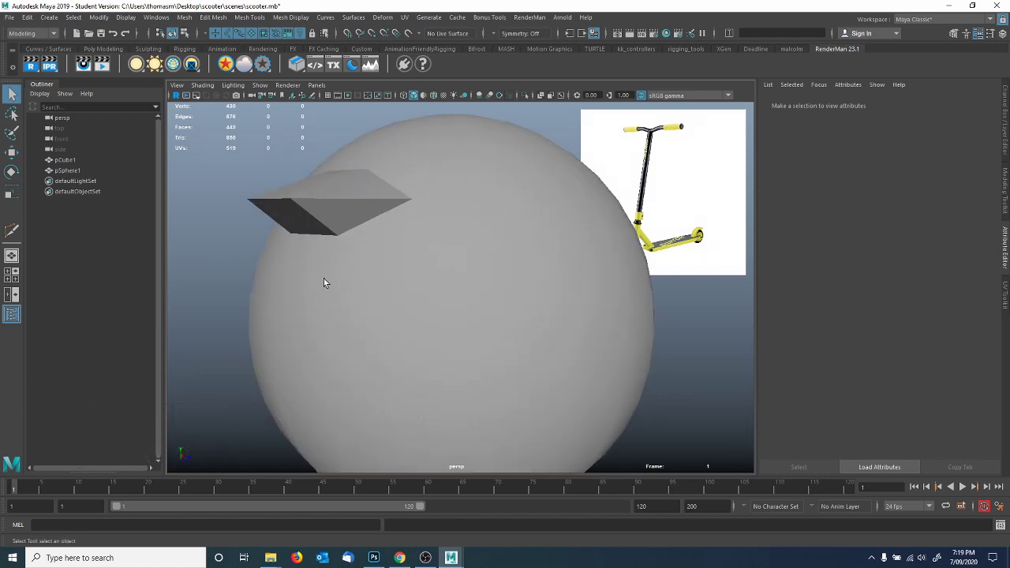
{"action": "left_click_drag", "start_coordinate": [328, 284], "coordinate": [397, 322], "text": "alt"}
{"action": "middle_click_drag", "start_coordinate": [456, 317], "coordinate": [393, 300], "text": "alt"}
{"action": "right_click_drag", "start_coordinate": [415, 265], "coordinate": [416, 297]}
{"action": "left_click", "coordinate": [431, 266]}
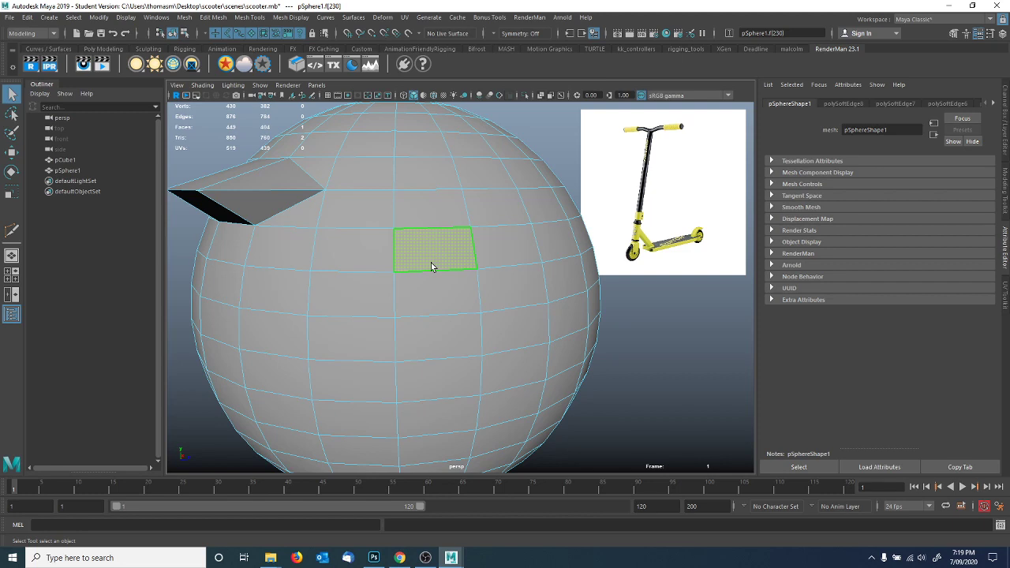
{"action": "key", "text": "Delete"}
Fill the upper half of the sphere's rectangular hole with a triangular face, using Append to Polygon on the hole's top and right edges.
{"action": "mouse_move", "coordinate": [431, 267]}
{"action": "left_mouse_down", "text": "alt"}
{"action": "mouse_move", "coordinate": [476, 293]}
{"action": "mouse_move", "coordinate": [484, 323]}
{"action": "mouse_move", "coordinate": [529, 305]}
{"action": "mouse_move", "coordinate": [469, 293]}
{"action": "mouse_move", "coordinate": [482, 298]}
{"action": "mouse_move", "coordinate": [419, 263]}
{"action": "left_mouse_up", "text": "alt"}
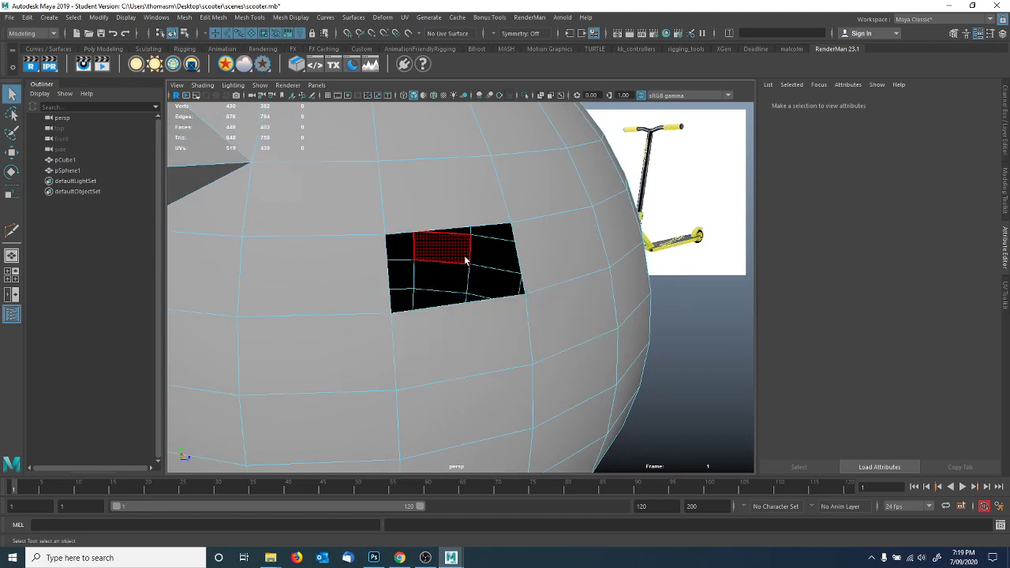
{"action": "left_click", "coordinate": [249, 17]}
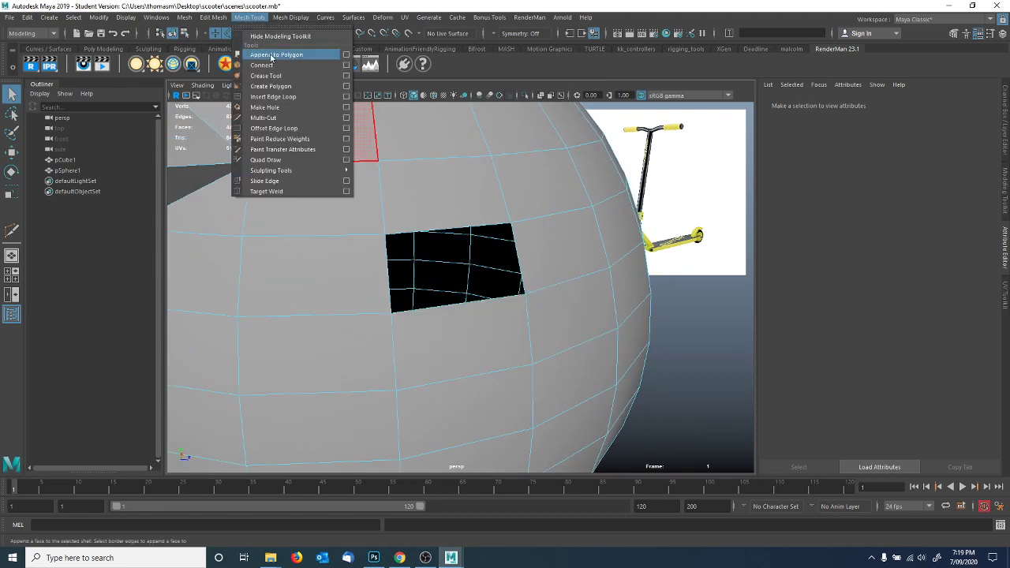
{"action": "left_click", "coordinate": [273, 55]}
{"action": "right_click_drag", "start_coordinate": [473, 241], "coordinate": [516, 253], "text": "alt"}
{"action": "left_click", "coordinate": [443, 207]}
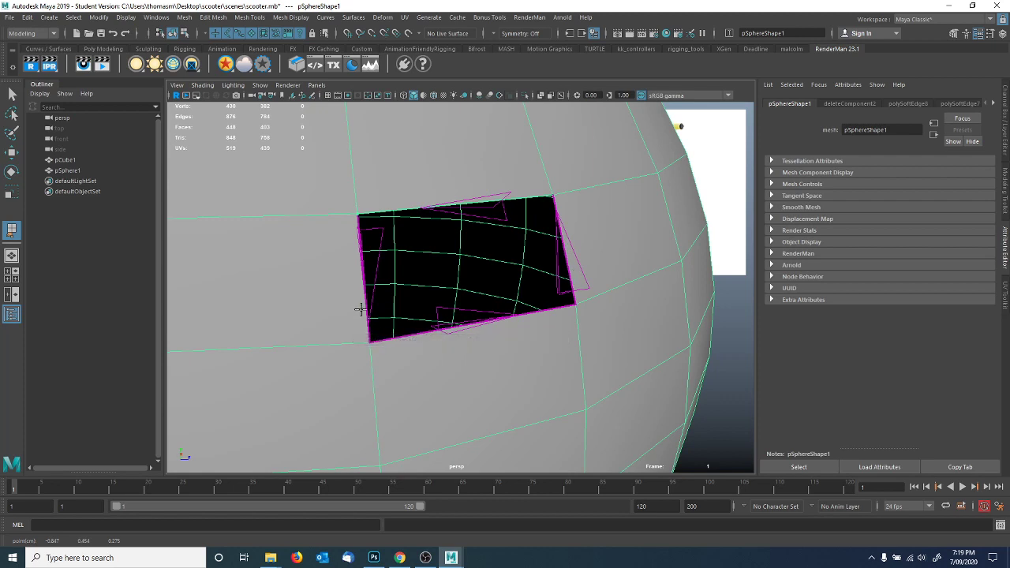
{"action": "mouse_move", "coordinate": [485, 283]}
{"action": "left_mouse_down", "text": "alt"}
{"action": "mouse_move", "coordinate": [518, 282]}
{"action": "mouse_move", "coordinate": [514, 266]}
{"action": "mouse_move", "coordinate": [473, 276]}
{"action": "mouse_move", "coordinate": [488, 289]}
{"action": "left_mouse_up", "text": "alt"}
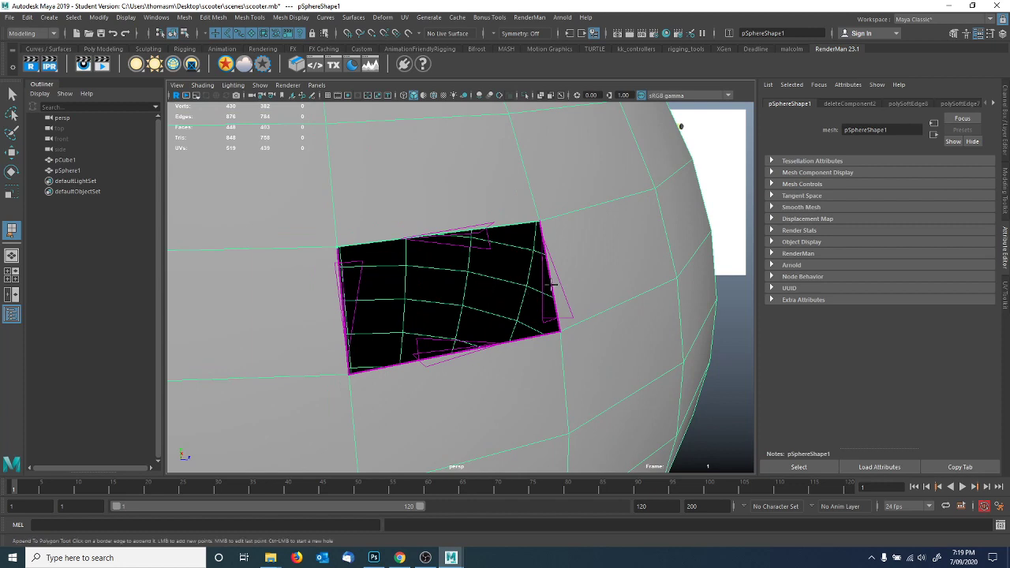
{"action": "left_click", "coordinate": [551, 286]}
{"action": "mouse_move", "coordinate": [508, 292]}
{"action": "left_mouse_down", "text": "alt"}
{"action": "mouse_move", "coordinate": [534, 286]}
{"action": "mouse_move", "coordinate": [523, 286]}
{"action": "left_mouse_up", "text": "alt"}
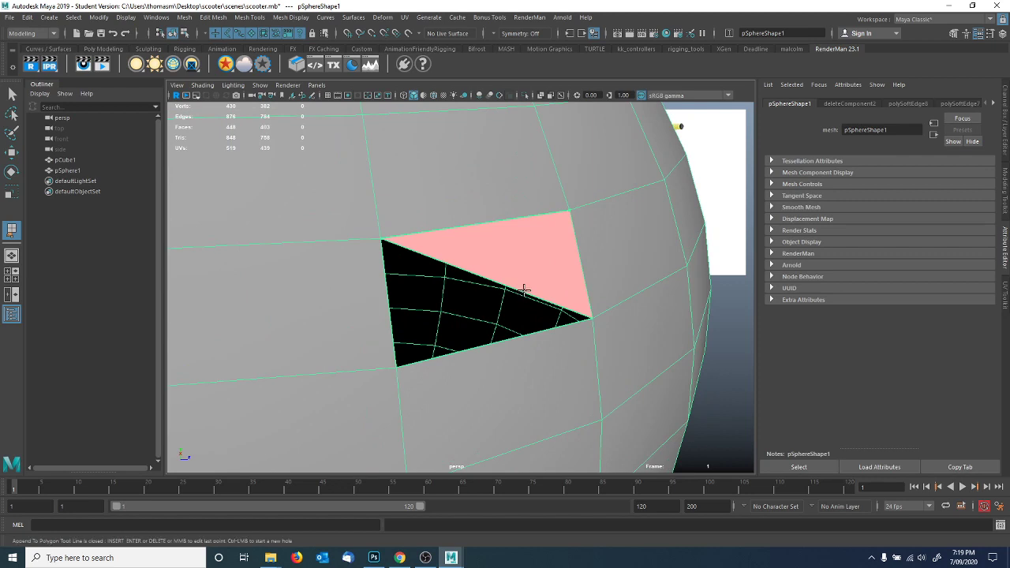
{"action": "key", "text": "Return"}
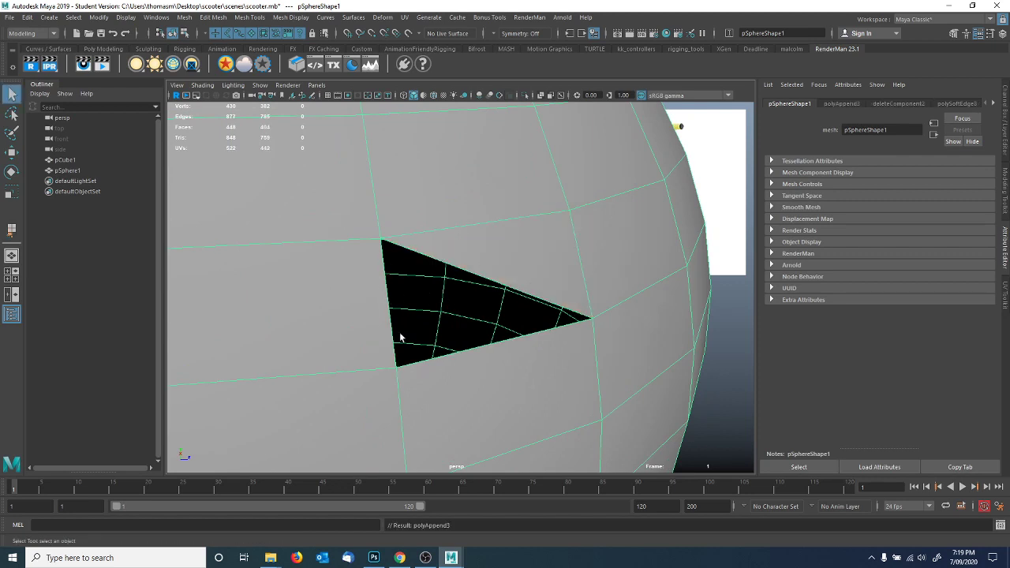
Close the remaining triangular gap with Append to Polygon, joining its left edge to its bottom edge.
{"action": "left_click", "coordinate": [246, 18]}
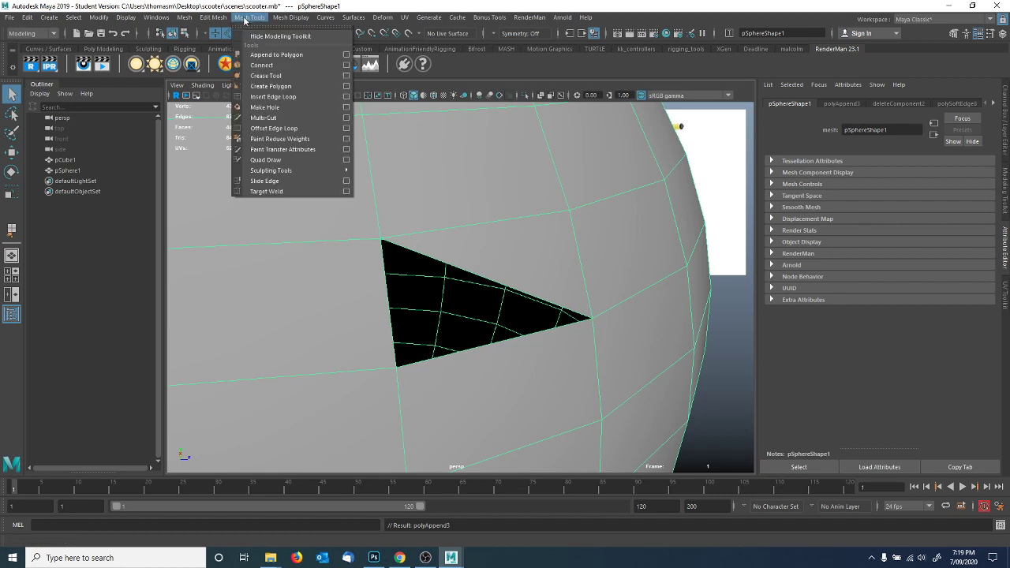
{"action": "left_click", "coordinate": [276, 54]}
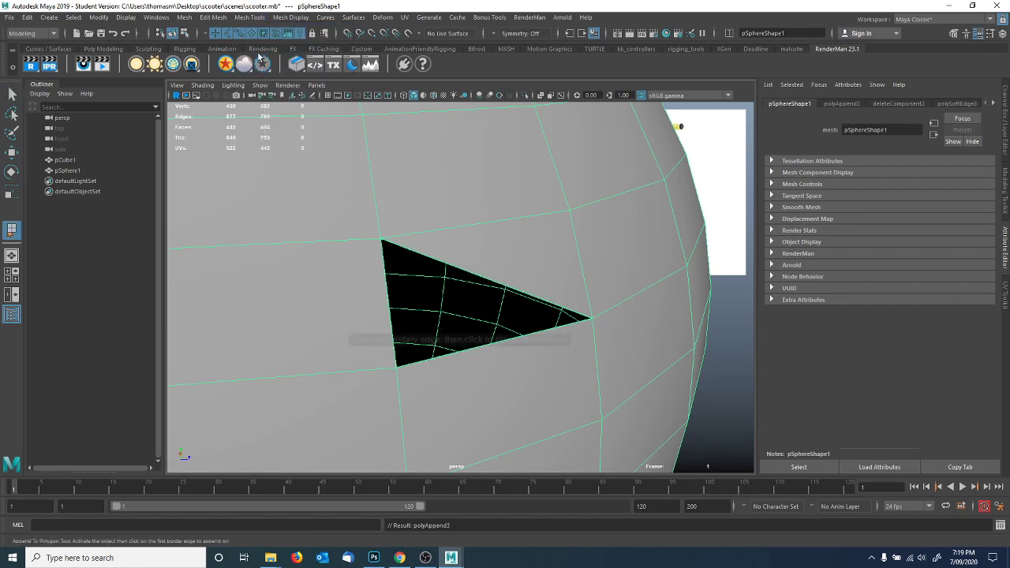
{"action": "left_click", "coordinate": [386, 276]}
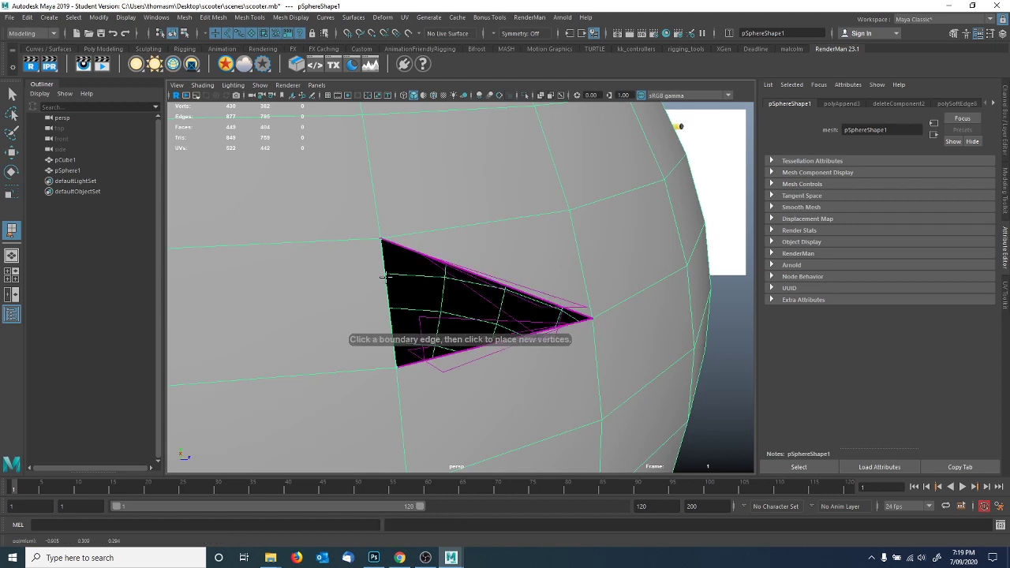
{"action": "left_click", "coordinate": [470, 349]}
{"action": "key", "text": "Return"}
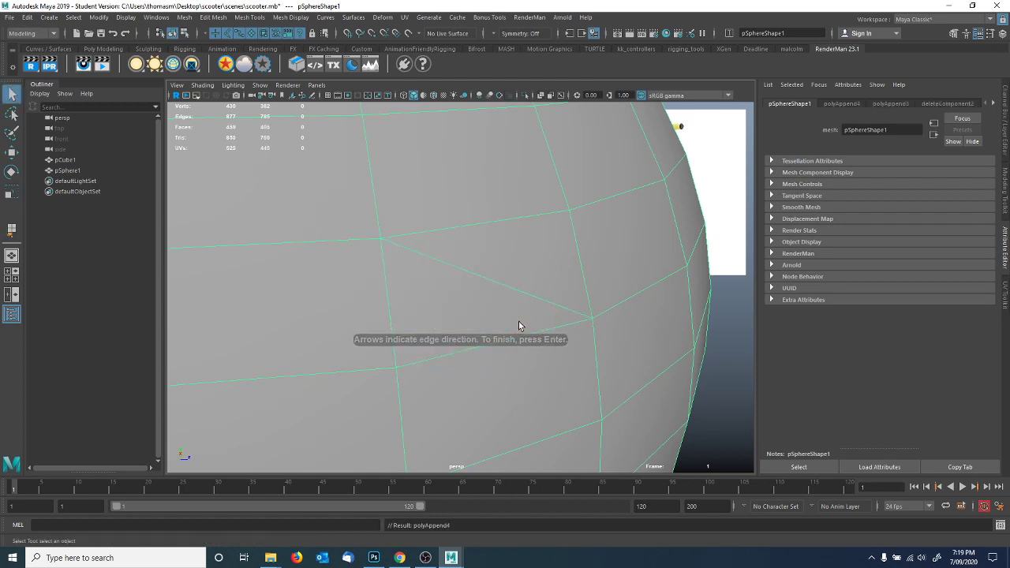
{"action": "left_click_drag", "start_coordinate": [503, 332], "coordinate": [485, 332], "text": "alt"}
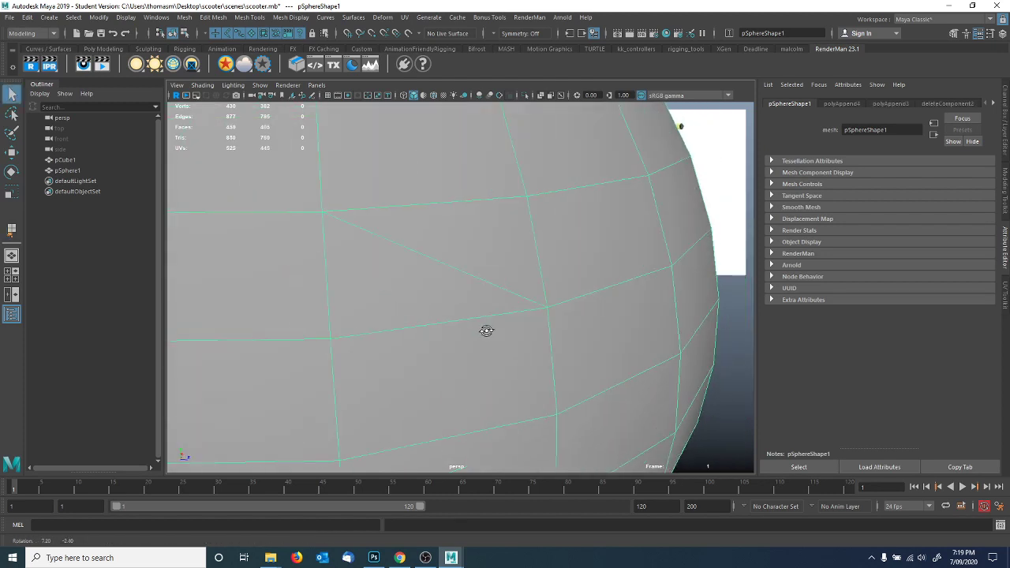
Delete the two triangular faces in face mode to reopen the rectangular hole.
{"action": "left_click", "coordinate": [431, 291]}
{"action": "right_click_drag", "start_coordinate": [430, 291], "coordinate": [428, 296]}
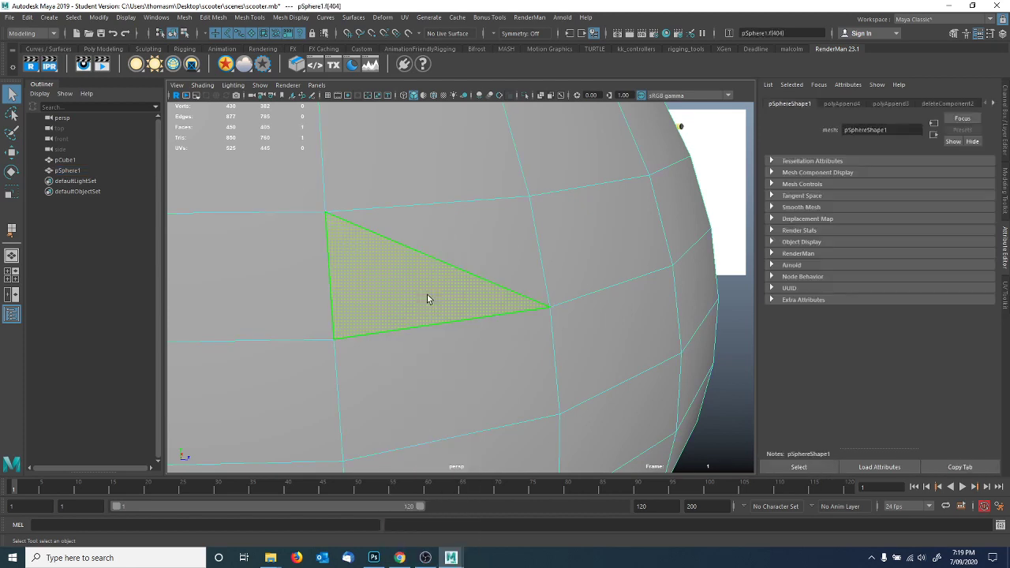
{"action": "left_click", "coordinate": [426, 294]}
{"action": "key", "text": "Delete"}
{"action": "key", "text": "Delete"}
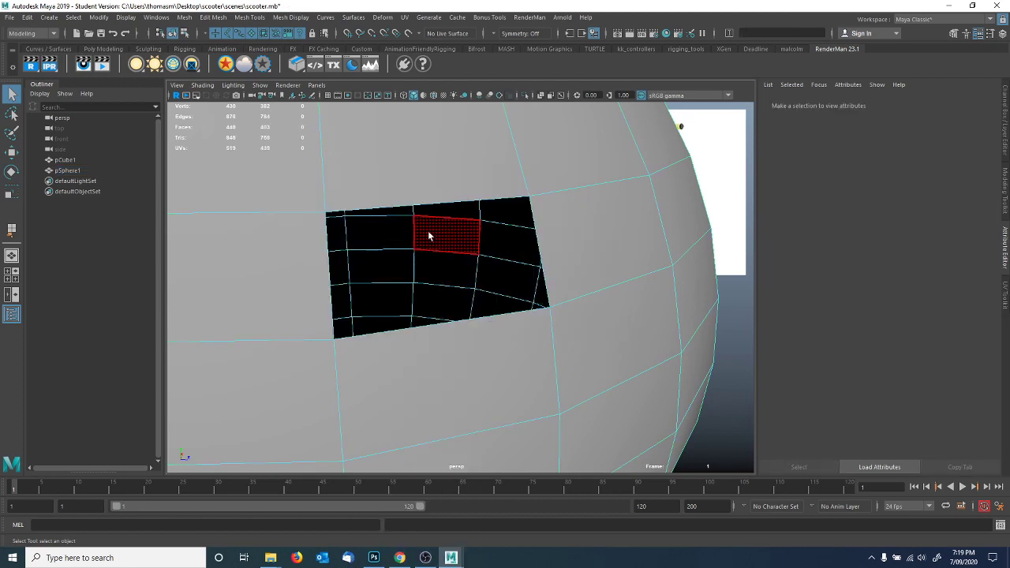
Fill the rectangular hole with one four-sided face, using Append to Polygon from its top edge to its bottom edge.
{"action": "left_click", "coordinate": [251, 18]}
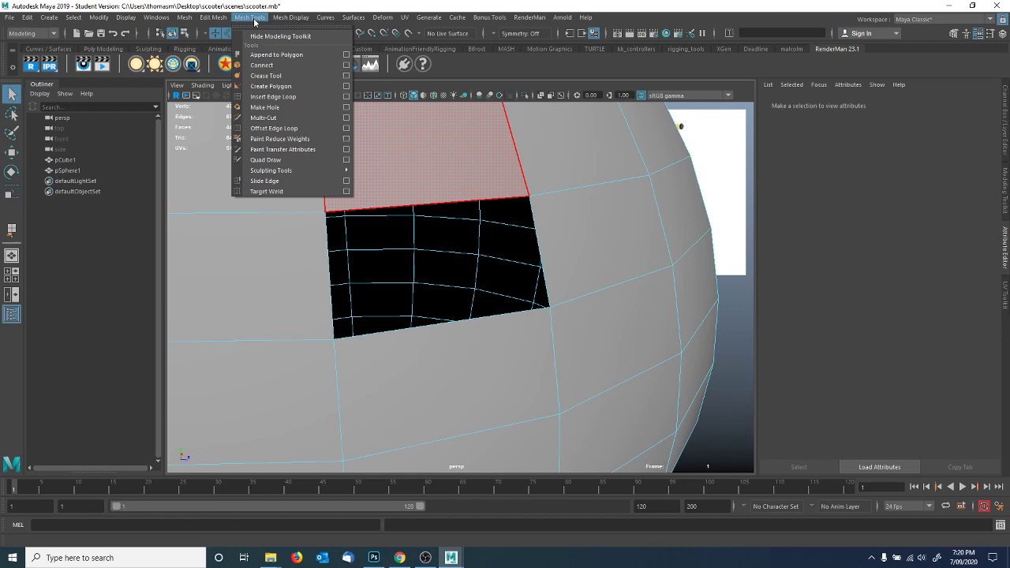
{"action": "left_click", "coordinate": [276, 54]}
{"action": "left_click", "coordinate": [439, 207]}
{"action": "left_click_drag", "start_coordinate": [451, 278], "coordinate": [481, 309], "text": "alt"}
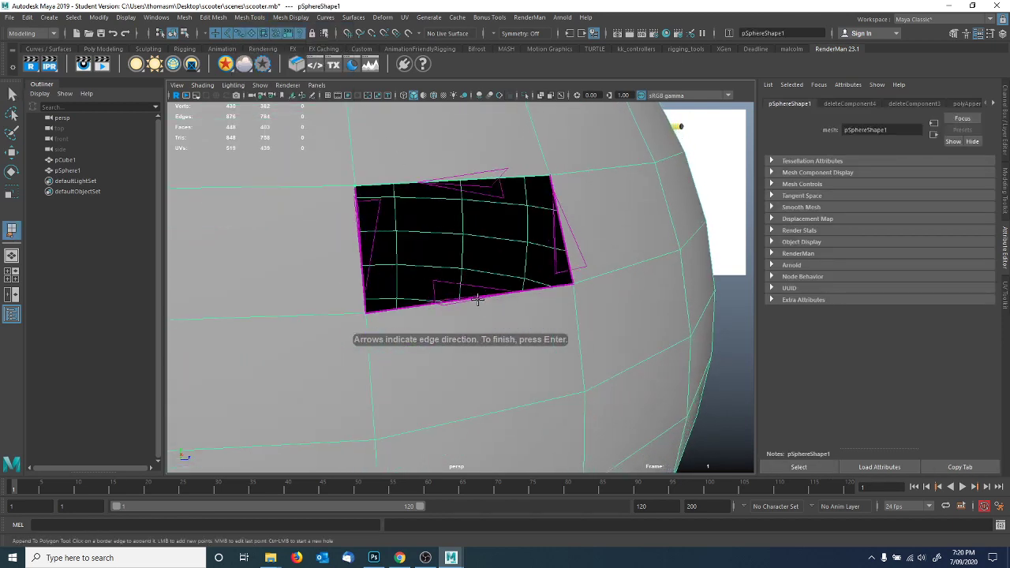
{"action": "left_click", "coordinate": [476, 296]}
{"action": "key", "text": "Return"}
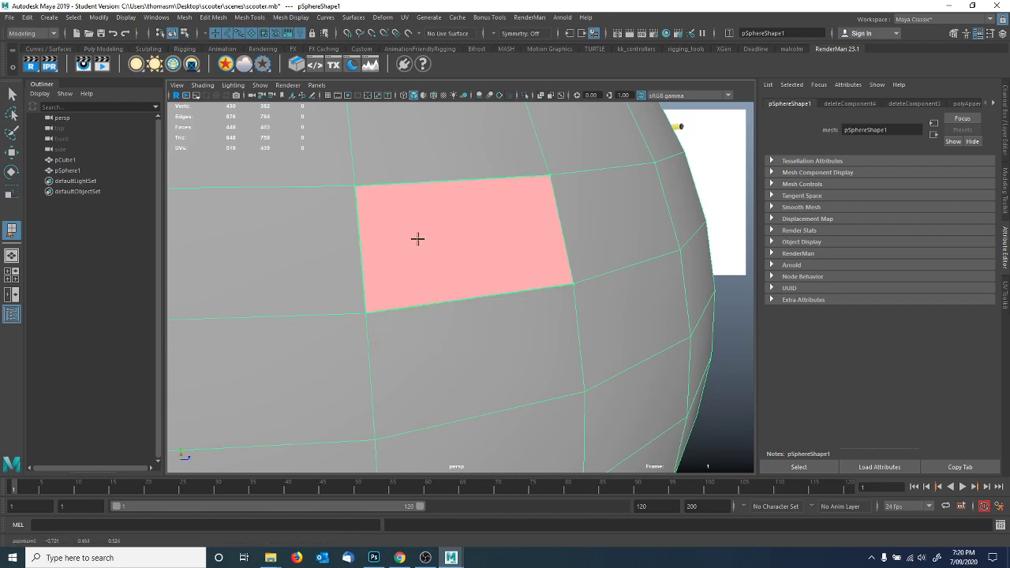
{"action": "key", "text": "q"}
{"action": "right_click_drag", "start_coordinate": [453, 273], "coordinate": [471, 300], "text": "alt"}
Delete three separate sphere faces: the refilled one, one two rows below it, and one farther right between those rows.
{"action": "left_click", "coordinate": [463, 274]}
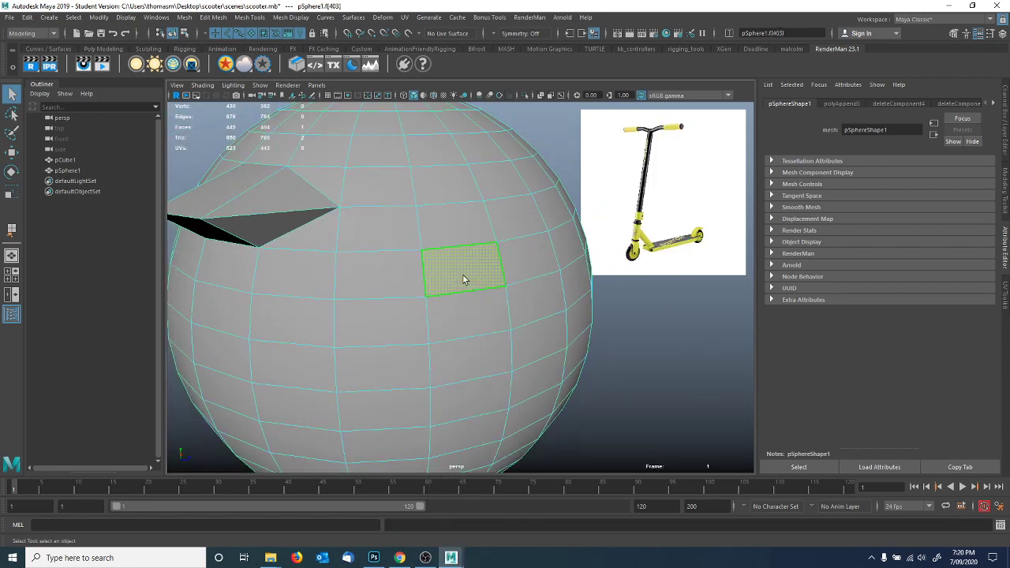
{"action": "key", "text": "Delete"}
{"action": "left_click", "coordinate": [471, 351]}
{"action": "key", "text": "Delete"}
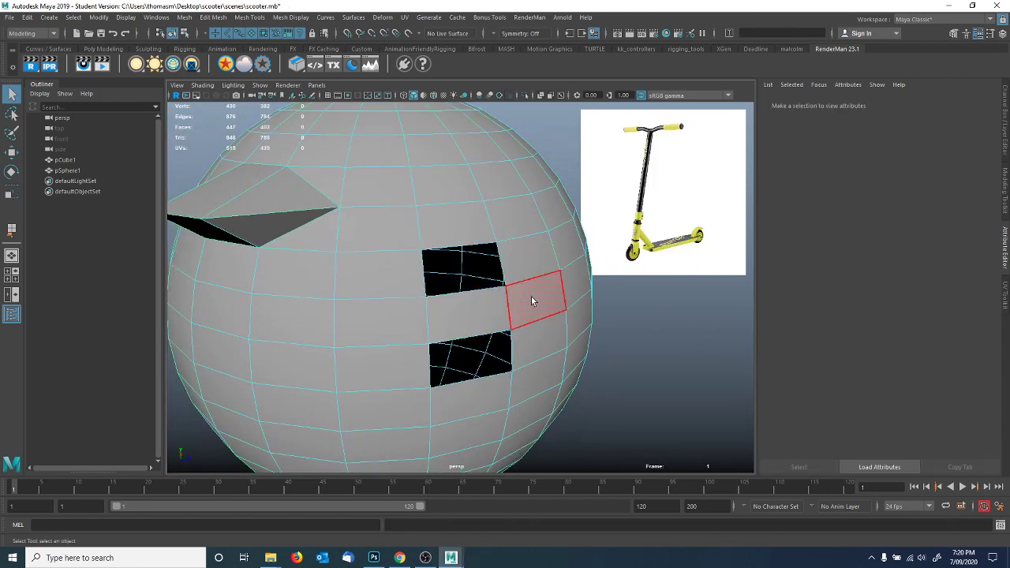
{"action": "left_click", "coordinate": [575, 281]}
{"action": "key", "text": "Delete"}
{"action": "left_click_drag", "start_coordinate": [547, 364], "coordinate": [467, 341], "text": "alt"}
{"action": "right_click_drag", "start_coordinate": [467, 340], "coordinate": [485, 315], "text": "alt"}
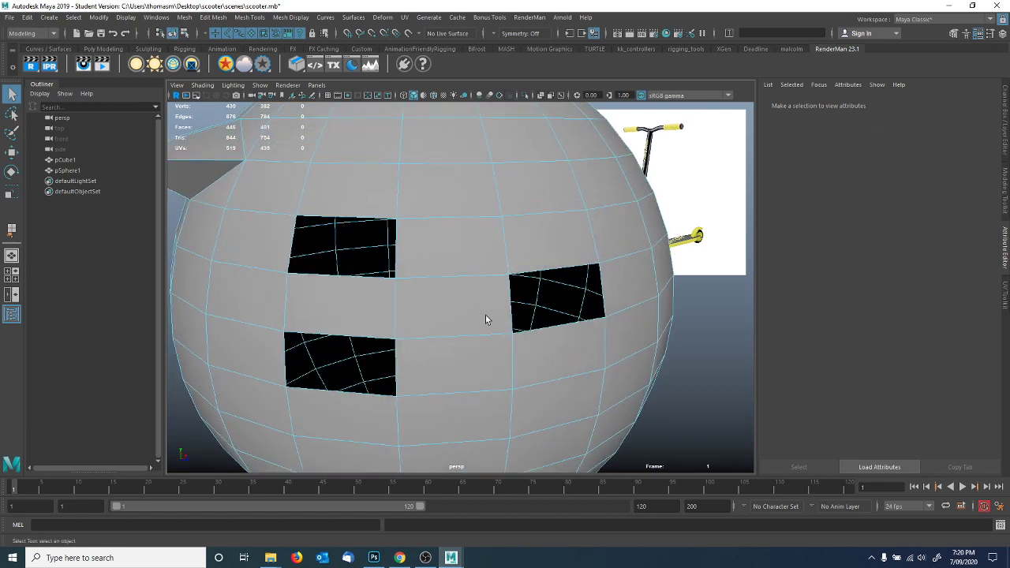
Fill the upper-left hole with a four-sided face, using Append to Polygon on its top and bottom edges.
{"action": "left_click", "coordinate": [249, 16]}
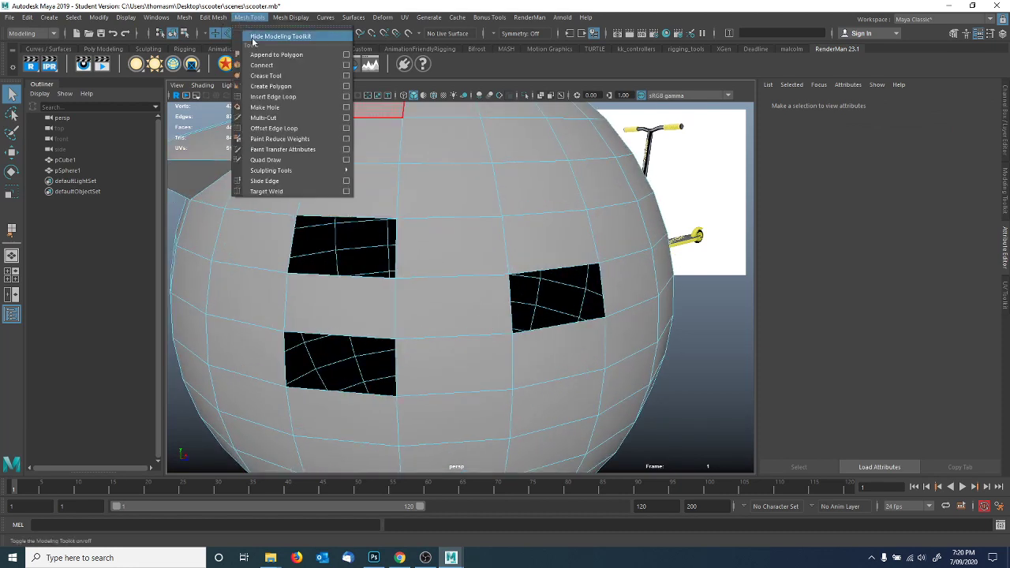
{"action": "left_click", "coordinate": [271, 53]}
{"action": "left_click", "coordinate": [344, 219]}
{"action": "left_click", "coordinate": [345, 274]}
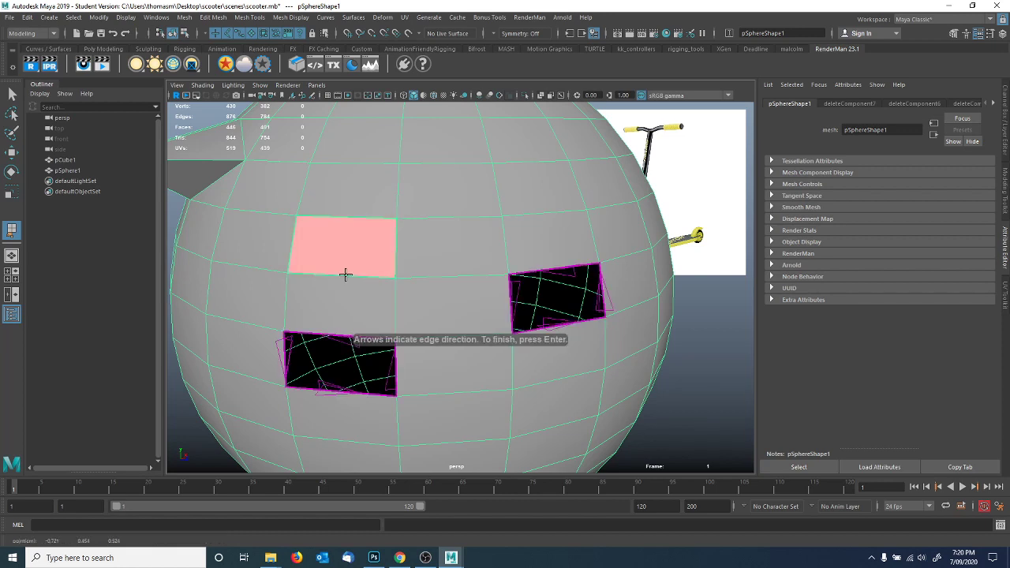
{"action": "key", "text": "Return"}
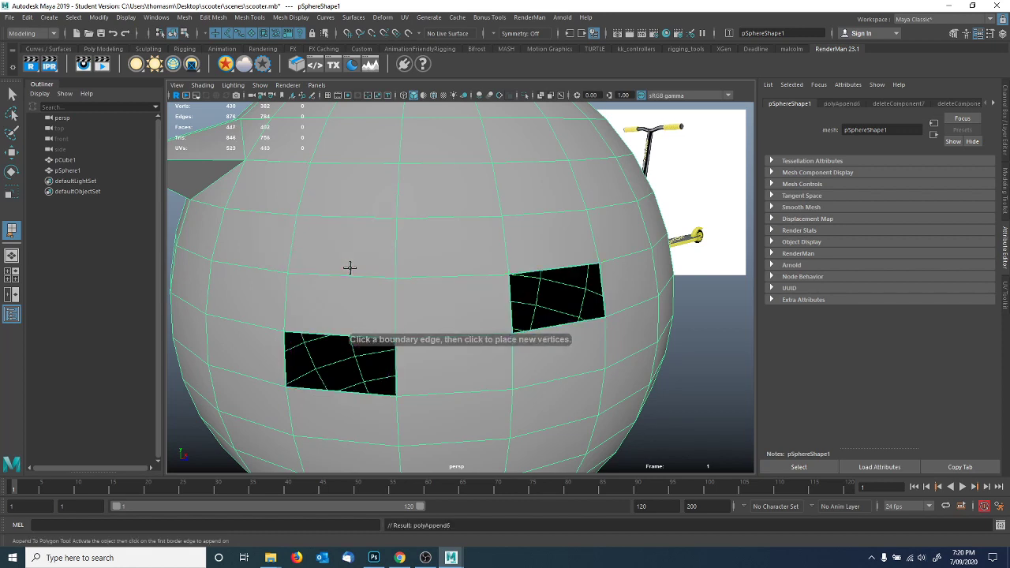
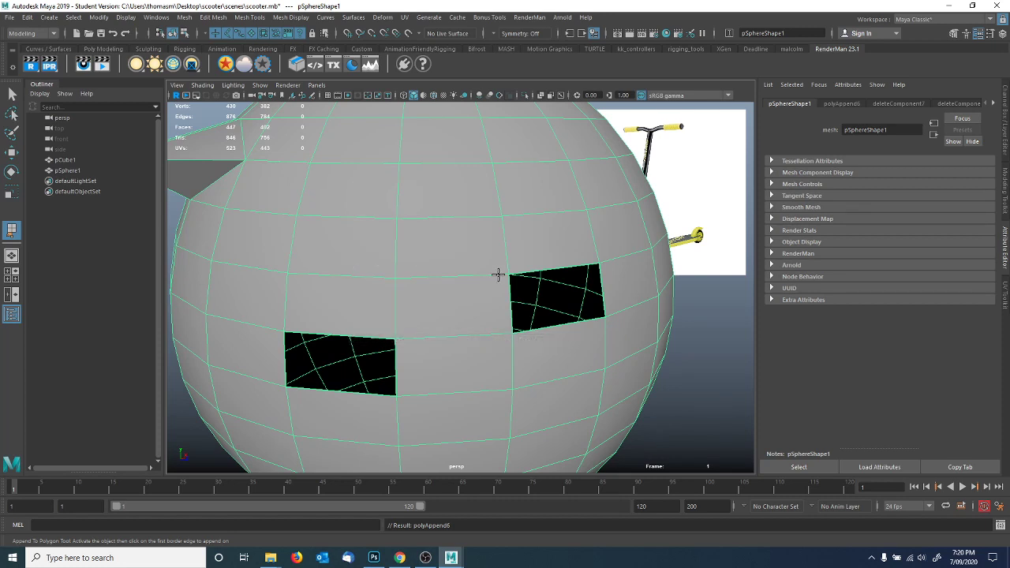
Fill the right-hand hole by appending a polygon from its top edge to its bottom edge.
{"action": "left_click", "coordinate": [555, 268]}
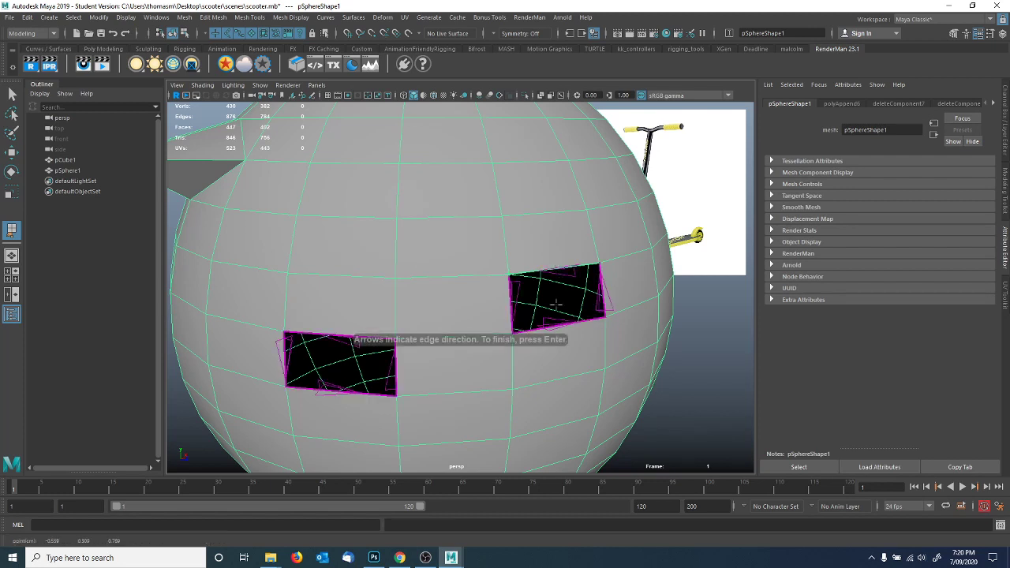
{"action": "left_click", "coordinate": [558, 324]}
{"action": "key", "text": "Return"}
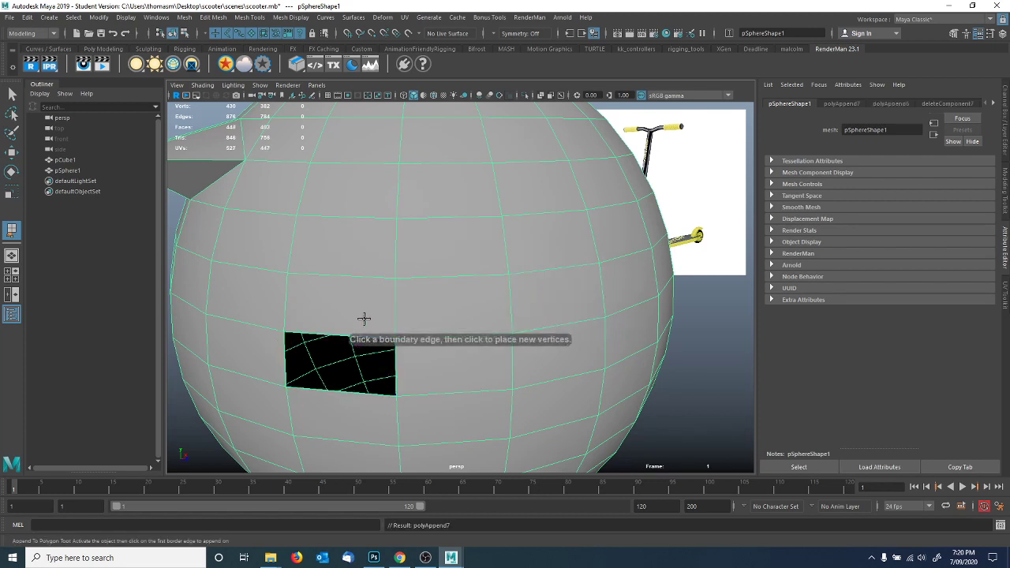
Try to append a face across the lower-left hole, and undo it together with the previous hole fill.
{"action": "left_click", "coordinate": [323, 332]}
{"action": "left_click", "coordinate": [344, 392]}
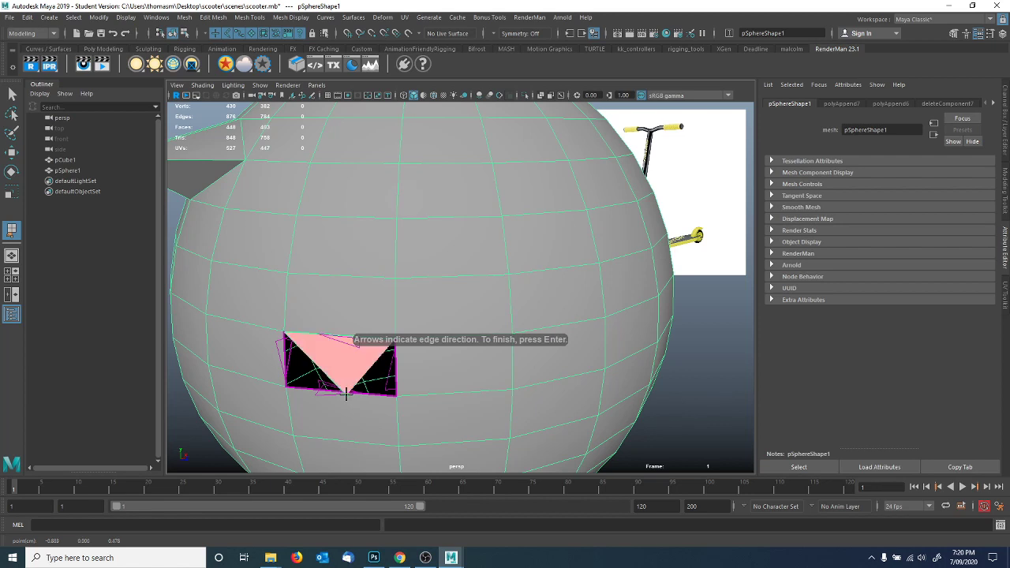
{"action": "left_click_drag", "start_coordinate": [363, 383], "coordinate": [410, 346], "text": "alt"}
{"action": "right_click_drag", "start_coordinate": [410, 347], "coordinate": [466, 343], "text": "alt"}
{"action": "key", "text": "ctrl+z"}
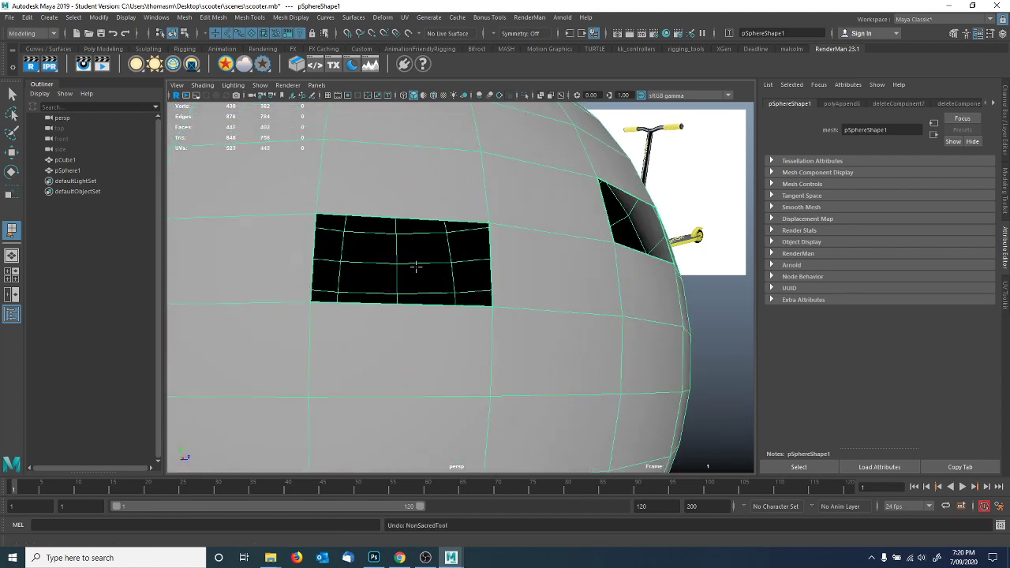
Try appending from the lower-left hole's top edge to its bottom edge, inspect it in wireframe display and leave the tool.
{"action": "left_click", "coordinate": [416, 215]}
{"action": "left_click", "coordinate": [403, 304]}
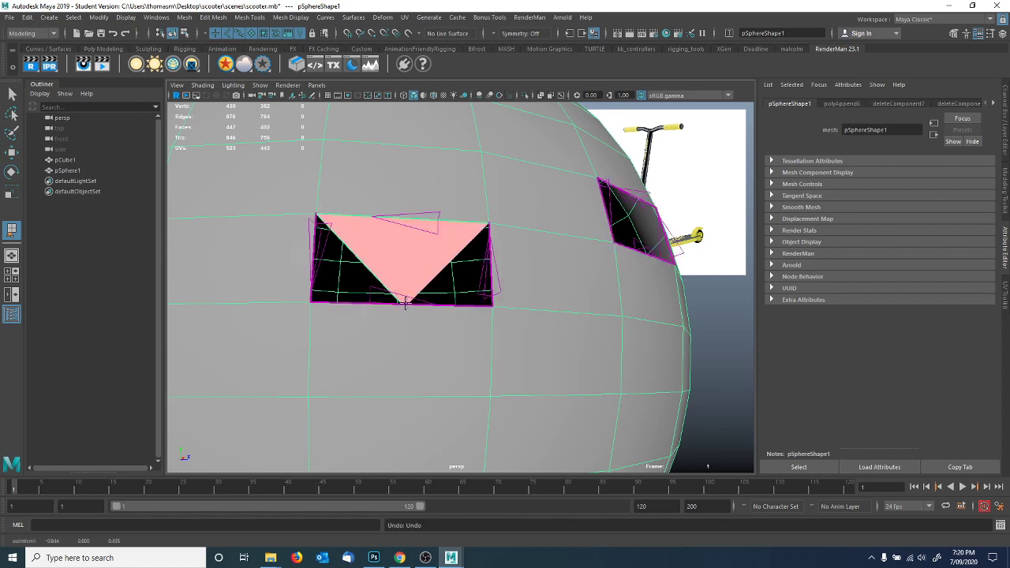
{"action": "key", "text": "4"}
{"action": "left_click_drag", "start_coordinate": [416, 299], "coordinate": [428, 300], "text": "alt"}
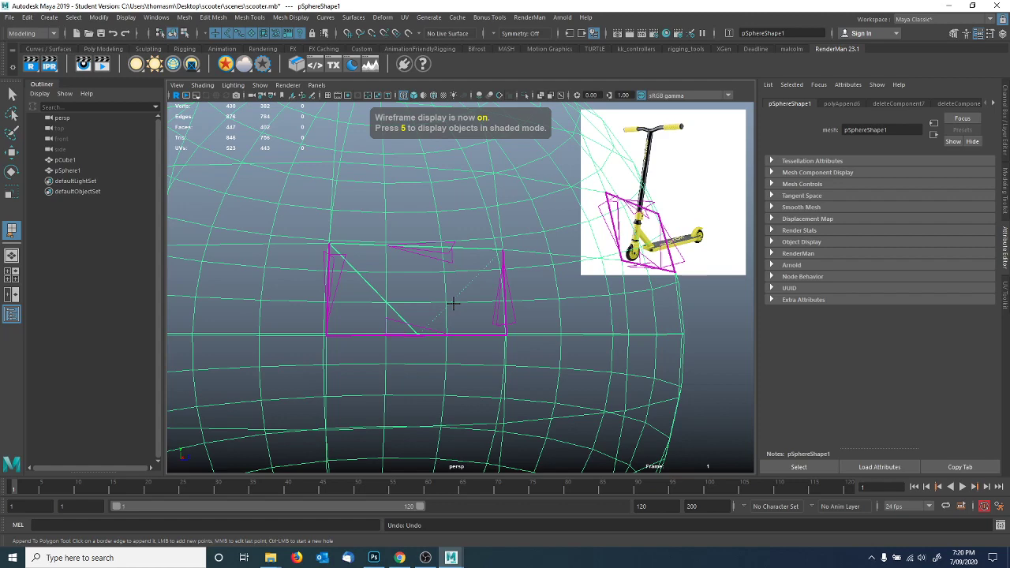
{"action": "key", "text": "q"}
Restart Append to Polygon to fill the lower-left hole across its top and bottom edges, and return to shaded display.
{"action": "left_click_drag", "start_coordinate": [421, 290], "coordinate": [441, 302], "text": "alt"}
{"action": "key", "text": "g"}
{"action": "left_click", "coordinate": [458, 375]}
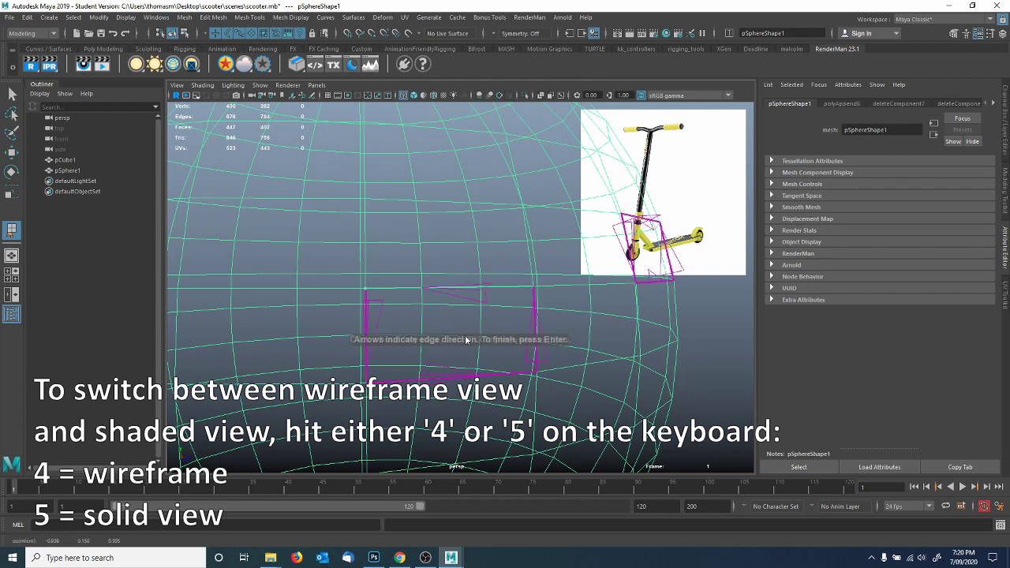
{"action": "key", "text": "Return"}
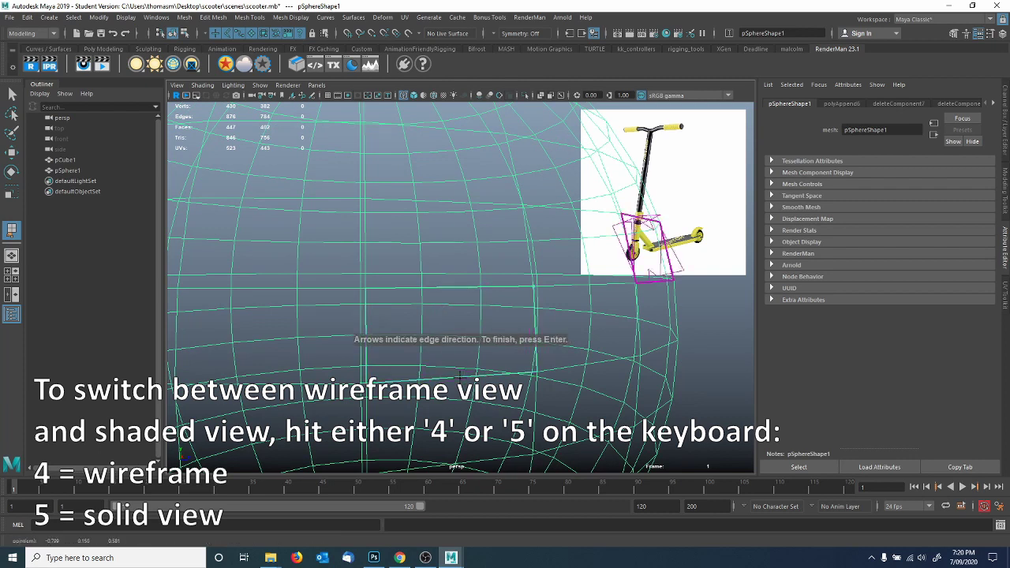
{"action": "key", "text": "5"}
{"action": "key", "text": "Return"}
Fill the last remaining hole with a four-sided face between its top and bottom edges, and return to the Select tool.
{"action": "left_click_drag", "start_coordinate": [609, 256], "coordinate": [470, 294], "text": "alt"}
{"action": "left_click", "coordinate": [469, 272]}
{"action": "left_click_drag", "start_coordinate": [464, 354], "coordinate": [479, 376], "text": "alt"}
{"action": "key", "text": "Return"}
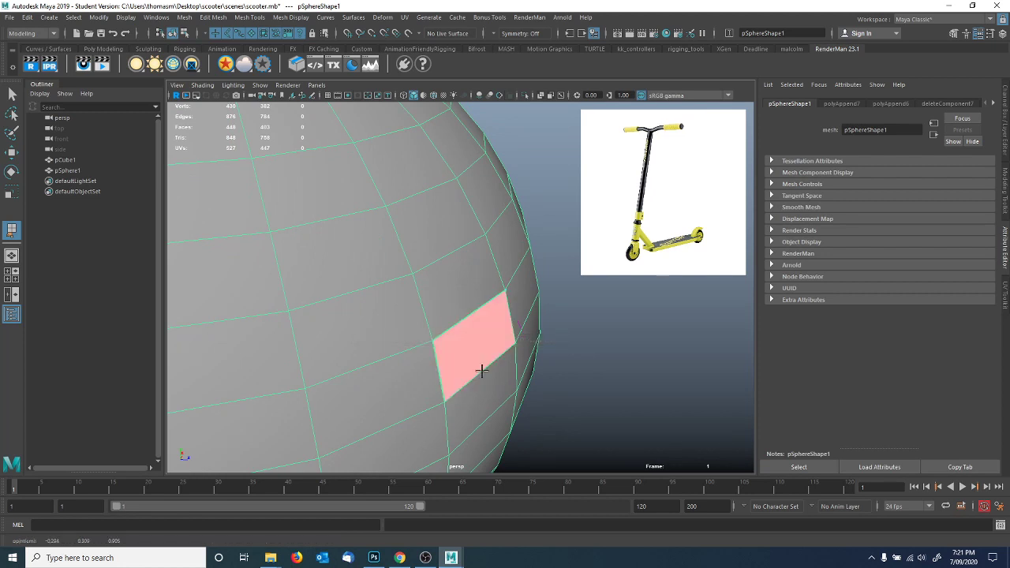
{"action": "left_click_drag", "start_coordinate": [550, 352], "coordinate": [304, 293], "text": "alt"}
{"action": "key", "text": "q"}
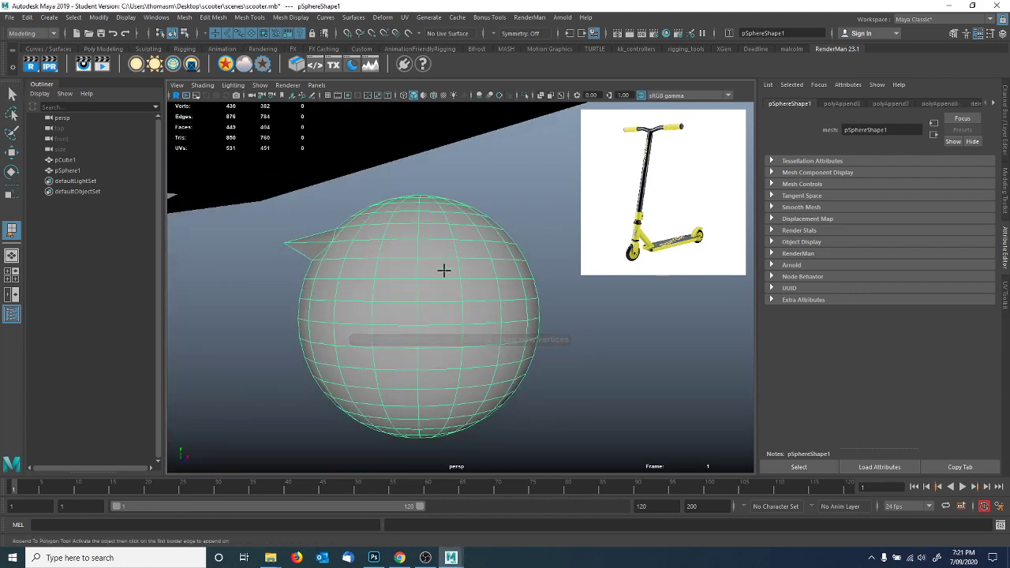
Switch through the Move, Rotate and Scale tools on the selected sphere, ending on Scale.
{"action": "middle_click_drag", "start_coordinate": [360, 272], "coordinate": [428, 293], "text": "alt"}
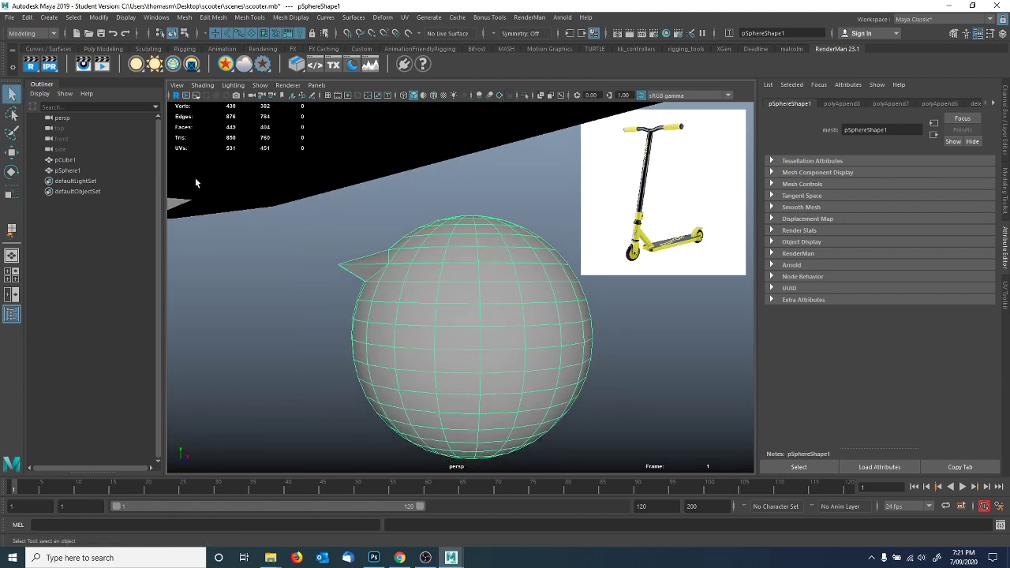
{"action": "key", "text": "w"}
{"action": "key", "text": "e"}
{"action": "key", "text": "r"}
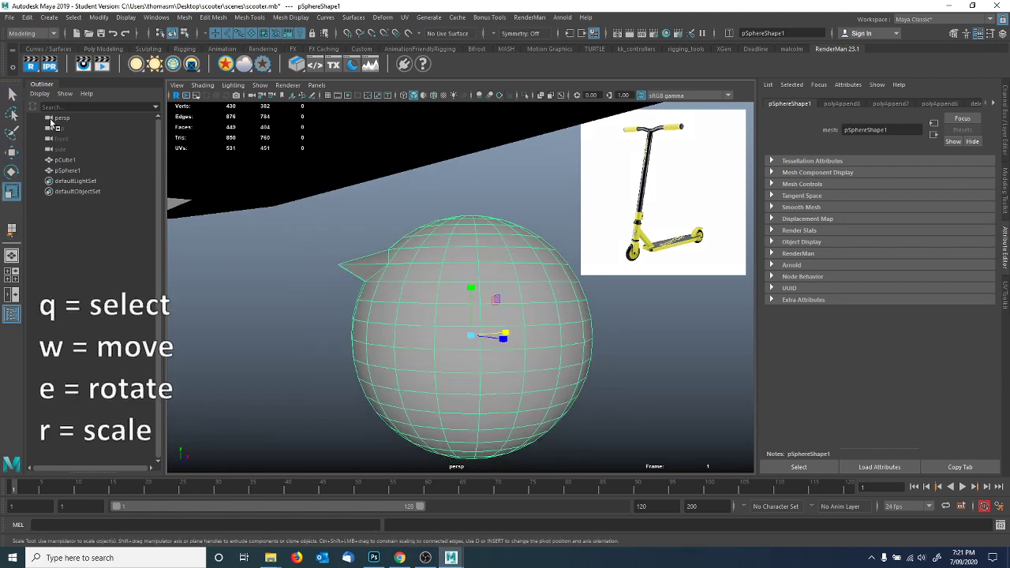
Cycle repeatedly through the Select, Move, Rotate and Scale tools on the sphere, ending on the Select tool.
{"action": "key", "text": "q"}
{"action": "key", "text": "w"}
{"action": "key", "text": "e"}
{"action": "key", "text": "r"}
{"action": "key", "text": "q"}
{"action": "key", "text": "w"}
{"action": "key", "text": "e"}
{"action": "key", "text": "r"}
{"action": "key", "text": "q"}
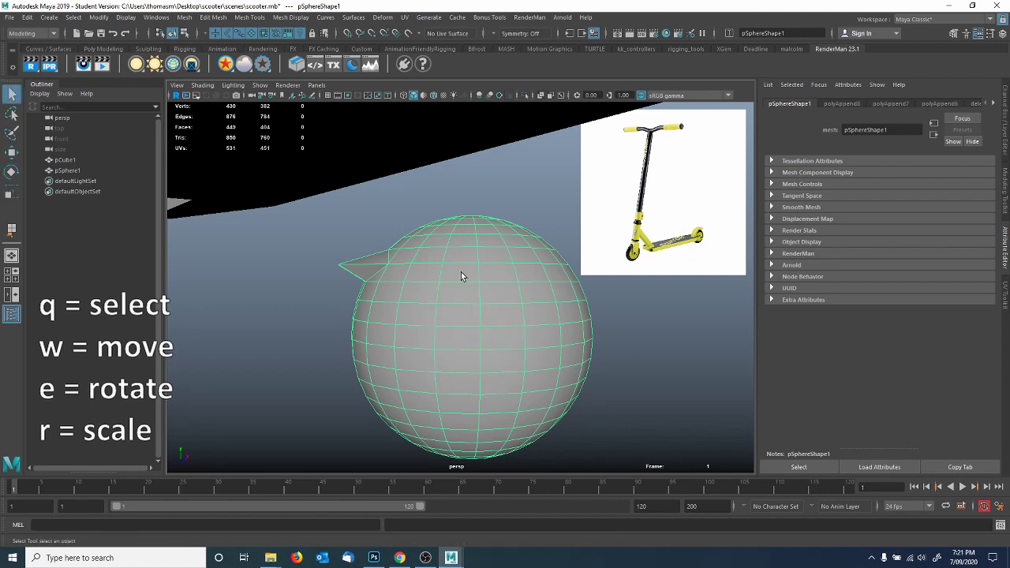
Hide the practice sphere.
{"action": "mouse_move", "coordinate": [442, 274]}
{"action": "left_mouse_down", "text": "alt"}
{"action": "mouse_move", "coordinate": [480, 294]}
{"action": "mouse_move", "coordinate": [480, 280]}
{"action": "mouse_move", "coordinate": [467, 293]}
{"action": "mouse_move", "coordinate": [439, 286]}
{"action": "left_mouse_up", "text": "alt"}
{"action": "key", "text": "ctrl+h"}
{"action": "left_click_drag", "start_coordinate": [493, 259], "coordinate": [482, 295], "text": "alt"}
Extrude the small middle top face at the deck's front into a slanted arm, about -4.7 in local Y and 5.8 in local Z.
{"action": "left_click", "coordinate": [367, 371]}
{"action": "left_click_drag", "start_coordinate": [367, 368], "coordinate": [331, 365], "text": "alt"}
{"action": "middle_click_drag", "start_coordinate": [300, 340], "coordinate": [442, 338], "text": "alt"}
{"action": "scroll", "coordinate": [441, 338], "scroll_direction": "up", "scroll_amount": 4}
{"action": "mouse_move", "coordinate": [442, 338]}
{"action": "left_mouse_down", "text": "alt"}
{"action": "mouse_move", "coordinate": [444, 354]}
{"action": "mouse_move", "coordinate": [437, 340]}
{"action": "left_mouse_up", "text": "alt"}
{"action": "middle_click_drag", "start_coordinate": [437, 340], "coordinate": [467, 330], "text": "alt"}
{"action": "right_click_drag", "start_coordinate": [404, 321], "coordinate": [405, 296]}
{"action": "left_click", "coordinate": [398, 312]}
{"action": "right_click_drag", "start_coordinate": [518, 310], "coordinate": [417, 300], "text": "alt"}
{"action": "left_click_drag", "start_coordinate": [417, 300], "coordinate": [468, 316], "text": "alt"}
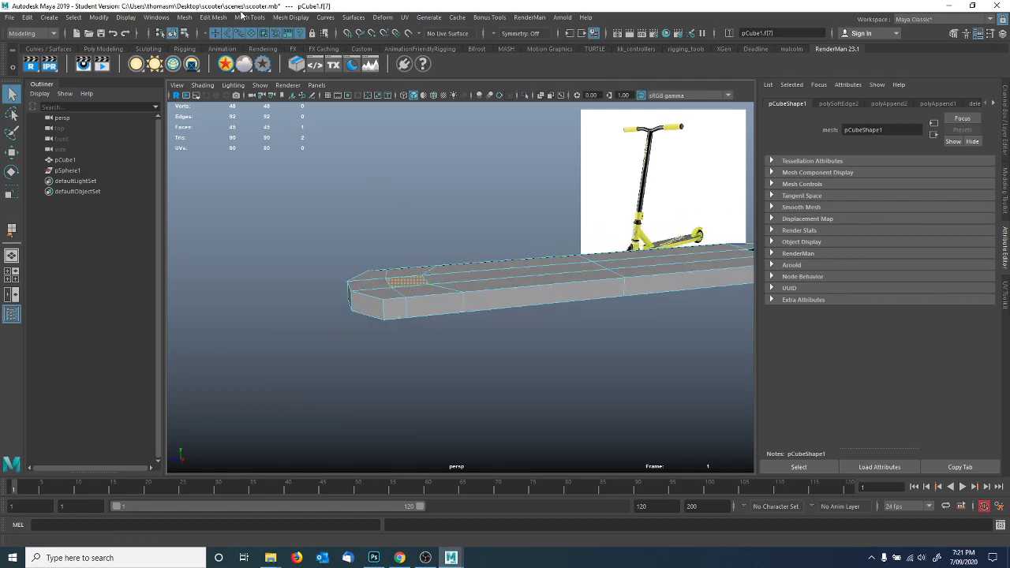
{"action": "left_click", "coordinate": [213, 18]}
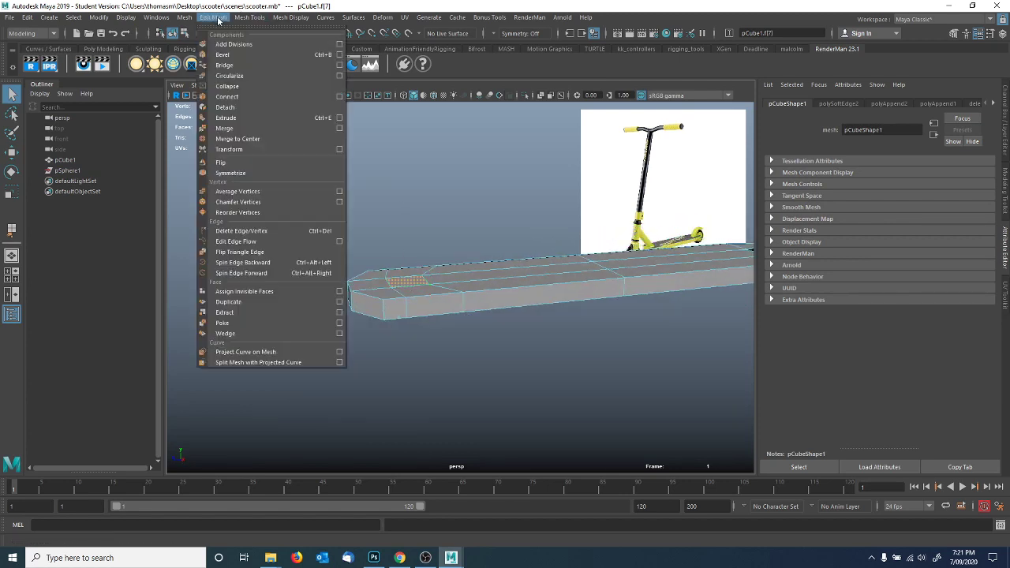
{"action": "left_click", "coordinate": [242, 118]}
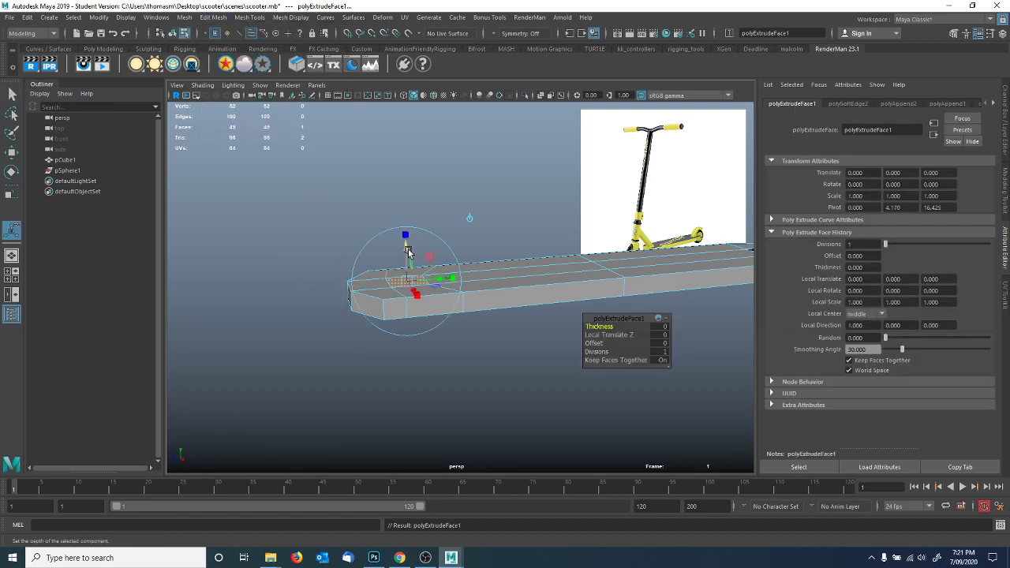
{"action": "left_click_drag", "start_coordinate": [404, 251], "coordinate": [406, 212]}
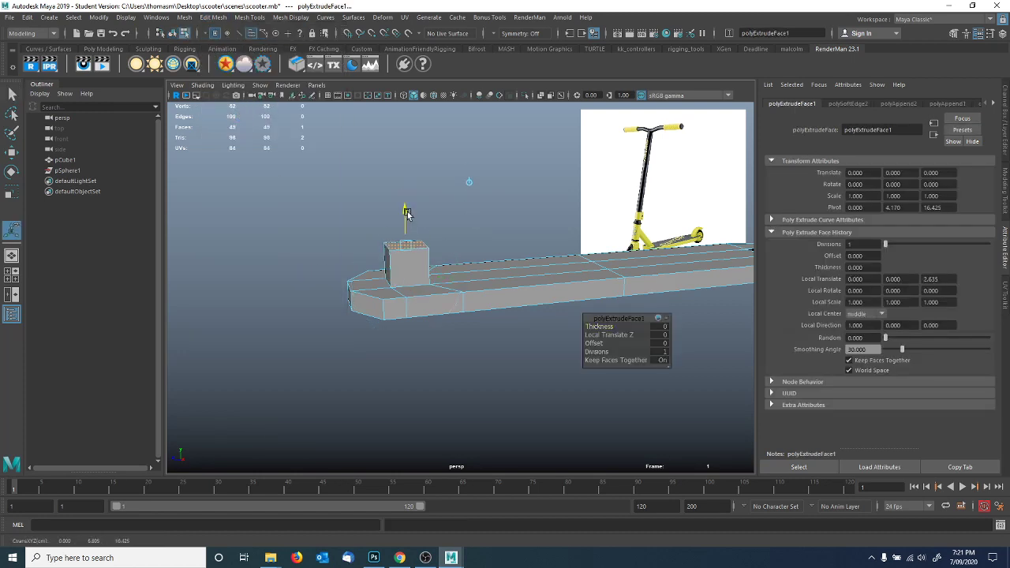
{"action": "left_click_drag", "start_coordinate": [407, 285], "coordinate": [465, 312], "text": "alt"}
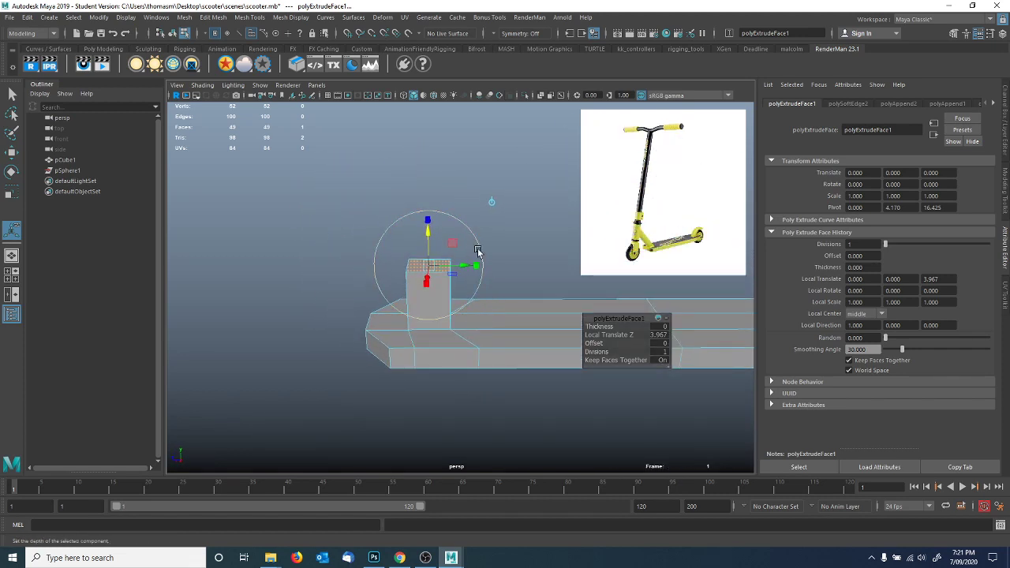
{"action": "left_click_drag", "start_coordinate": [467, 265], "coordinate": [352, 226]}
{"action": "left_click_drag", "start_coordinate": [329, 187], "coordinate": [396, 302], "text": "alt"}
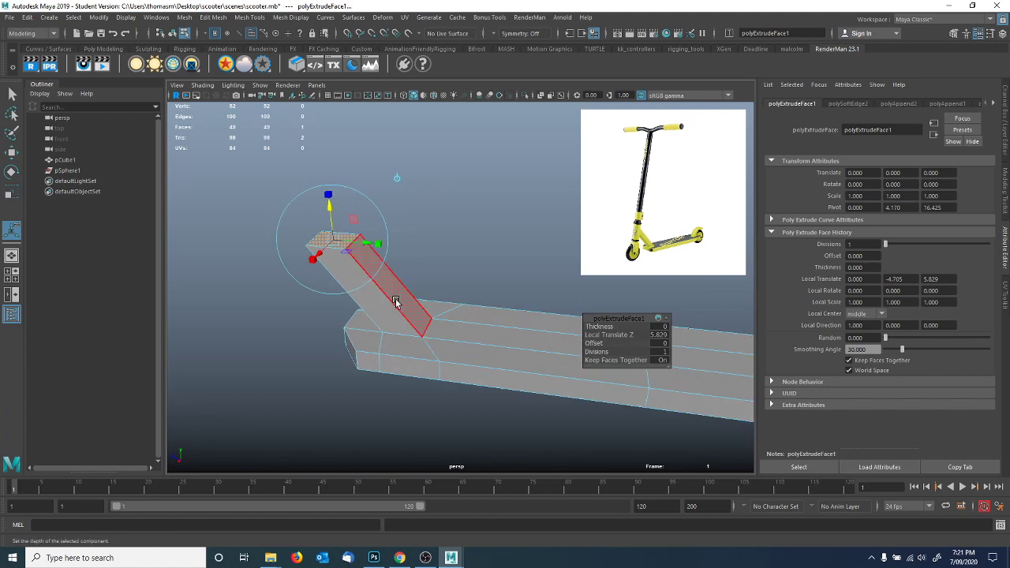
Try scaling the arm's end face along its length and width, and undo the scaling.
{"action": "mouse_move", "coordinate": [376, 242]}
{"action": "left_mouse_down"}
{"action": "mouse_move", "coordinate": [436, 251]}
{"action": "mouse_move", "coordinate": [375, 254]}
{"action": "left_mouse_up"}
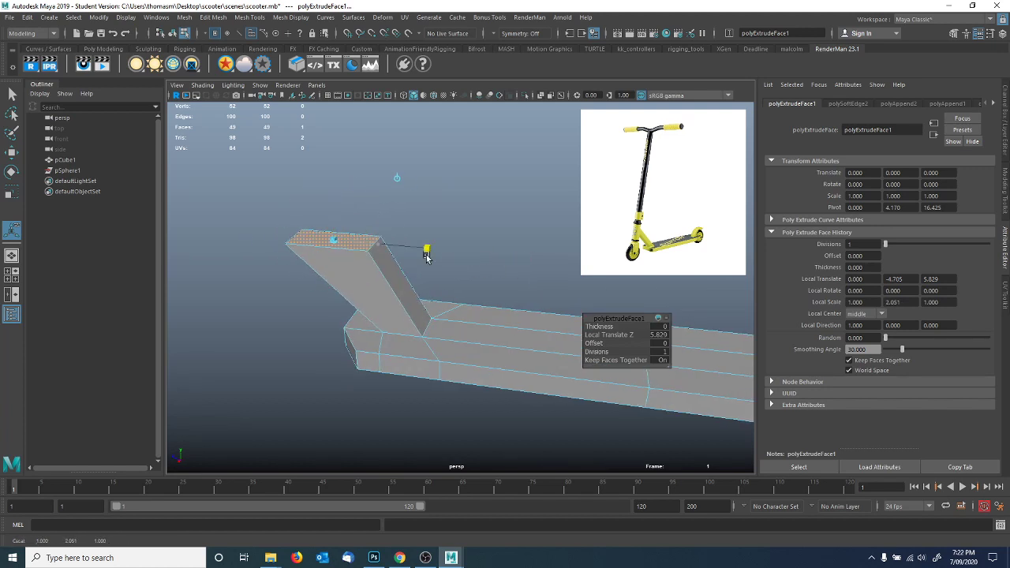
{"action": "left_click_drag", "start_coordinate": [311, 261], "coordinate": [270, 315]}
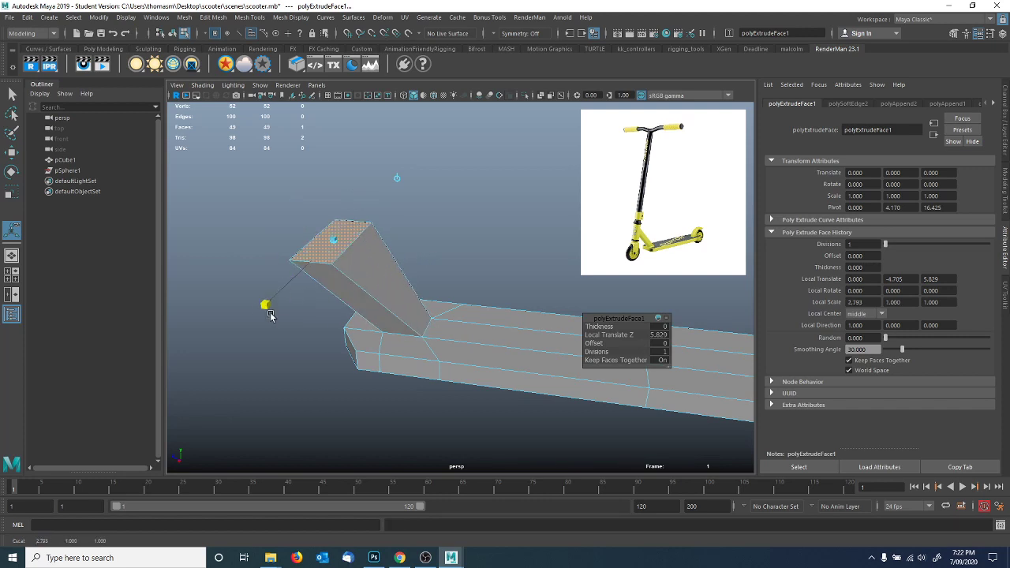
{"action": "left_click_drag", "start_coordinate": [332, 241], "coordinate": [355, 241]}
{"action": "key", "text": "ctrl+z"}
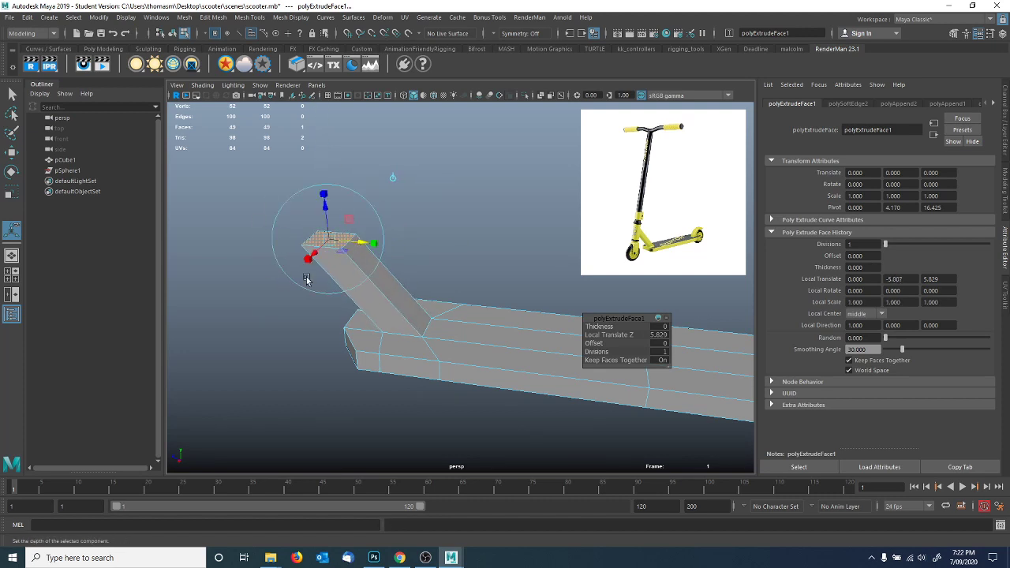
Rotate the arm's extruded end face to a local X rotation of 90 degrees.
{"action": "left_click_drag", "start_coordinate": [232, 290], "coordinate": [244, 315], "text": "alt"}
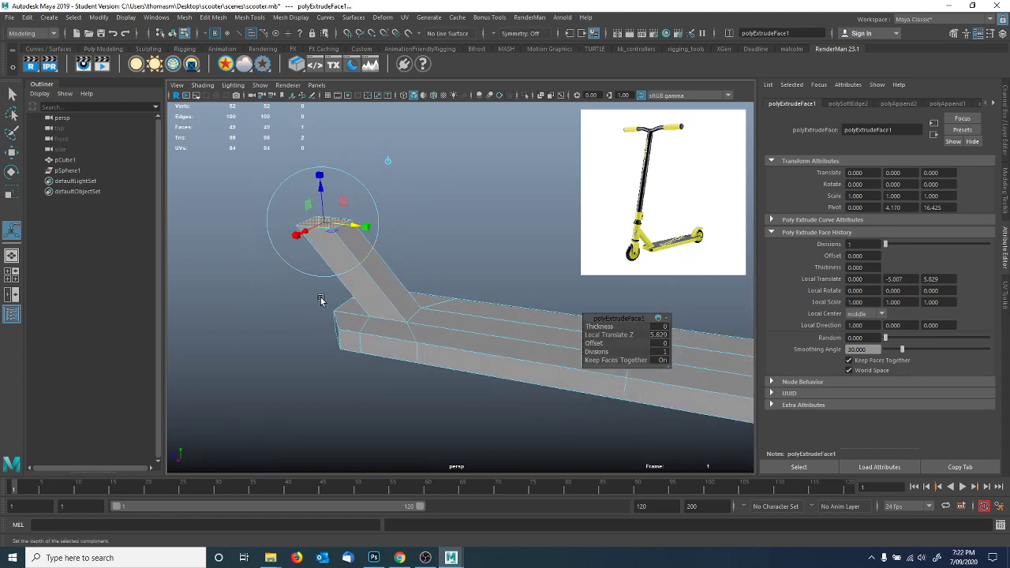
{"action": "left_click", "coordinate": [368, 192]}
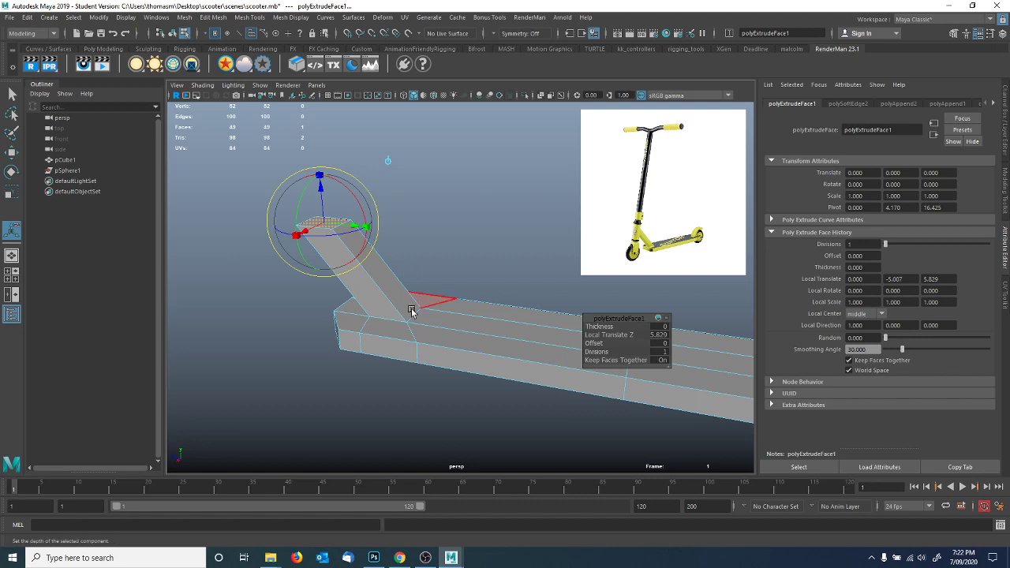
{"action": "left_click_drag", "start_coordinate": [314, 349], "coordinate": [388, 249], "text": "alt"}
{"action": "left_click_drag", "start_coordinate": [388, 209], "coordinate": [319, 194]}
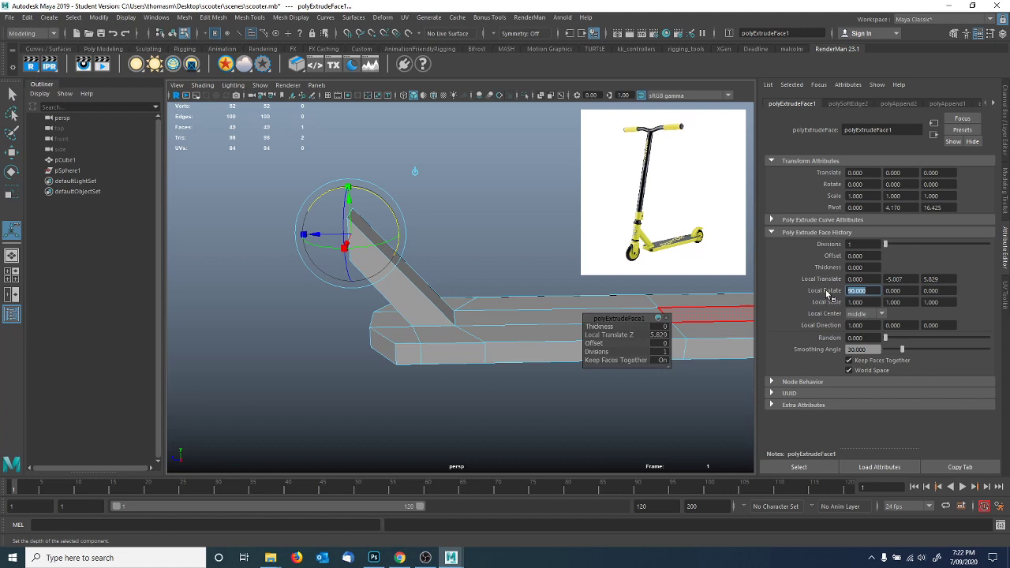
{"action": "scroll", "coordinate": [464, 248], "scroll_direction": "down", "scroll_amount": 1}
Move the upright end face of the arm forward to a local Y translation of about -6.7.
{"action": "left_click_drag", "start_coordinate": [336, 239], "coordinate": [418, 251]}
{"action": "key", "text": "ctrl+z"}
{"action": "middle_click_drag", "start_coordinate": [419, 251], "coordinate": [518, 242], "text": "alt"}
{"action": "key", "text": "w"}
{"action": "left_click_drag", "start_coordinate": [398, 246], "coordinate": [361, 249]}
{"action": "mouse_move", "coordinate": [473, 252]}
{"action": "left_mouse_down", "text": "alt"}
{"action": "mouse_move", "coordinate": [470, 264]}
{"action": "mouse_move", "coordinate": [491, 236]}
{"action": "mouse_move", "coordinate": [444, 268]}
{"action": "mouse_move", "coordinate": [458, 257]}
{"action": "left_mouse_up", "text": "alt"}
Move the edge at the rear of the arm's base back along the deck and return to object mode.
{"action": "right_click", "coordinate": [438, 288]}
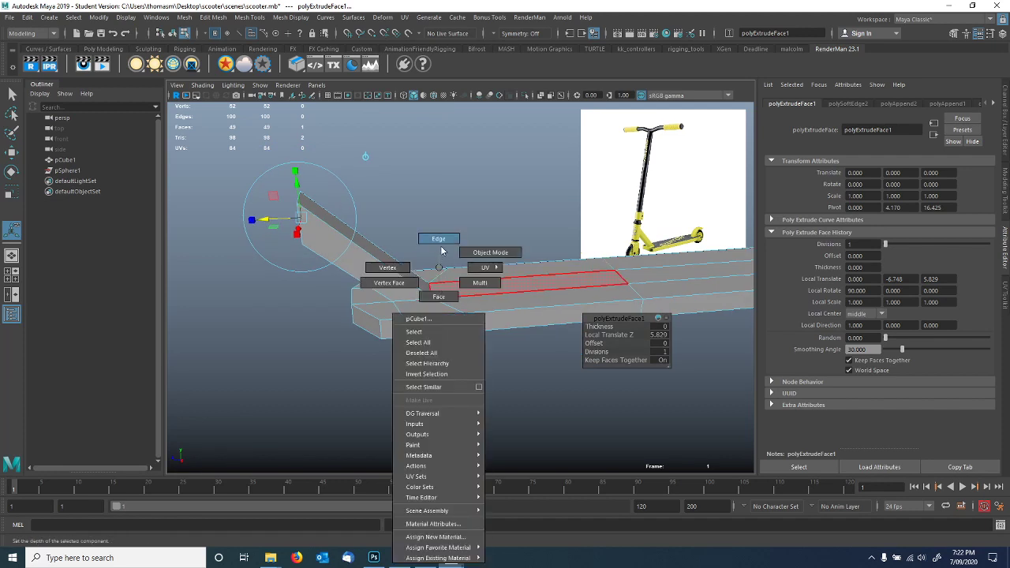
{"action": "left_click", "coordinate": [439, 240]}
{"action": "left_click", "coordinate": [428, 288]}
{"action": "key", "text": "w"}
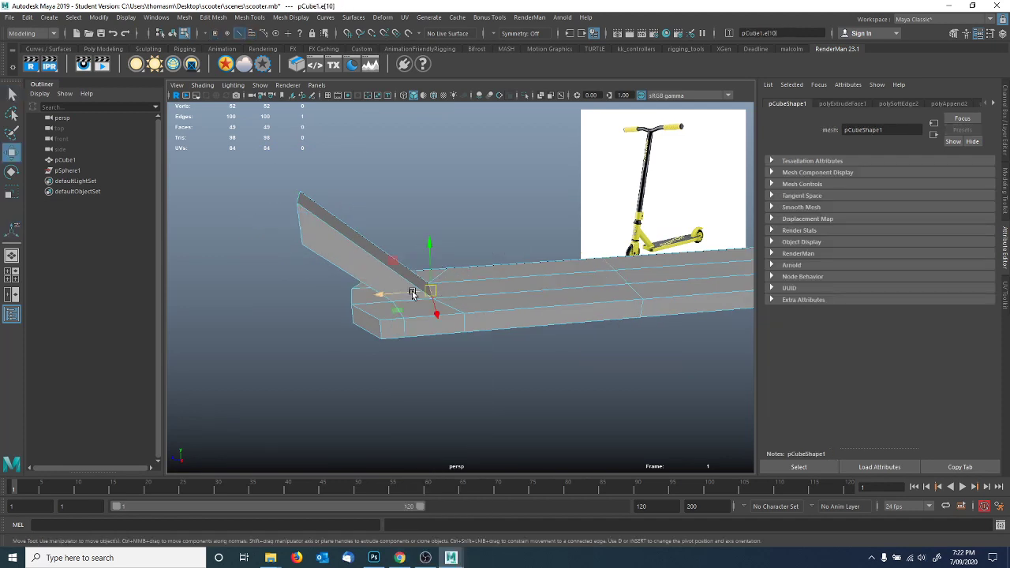
{"action": "left_click_drag", "start_coordinate": [412, 293], "coordinate": [426, 295]}
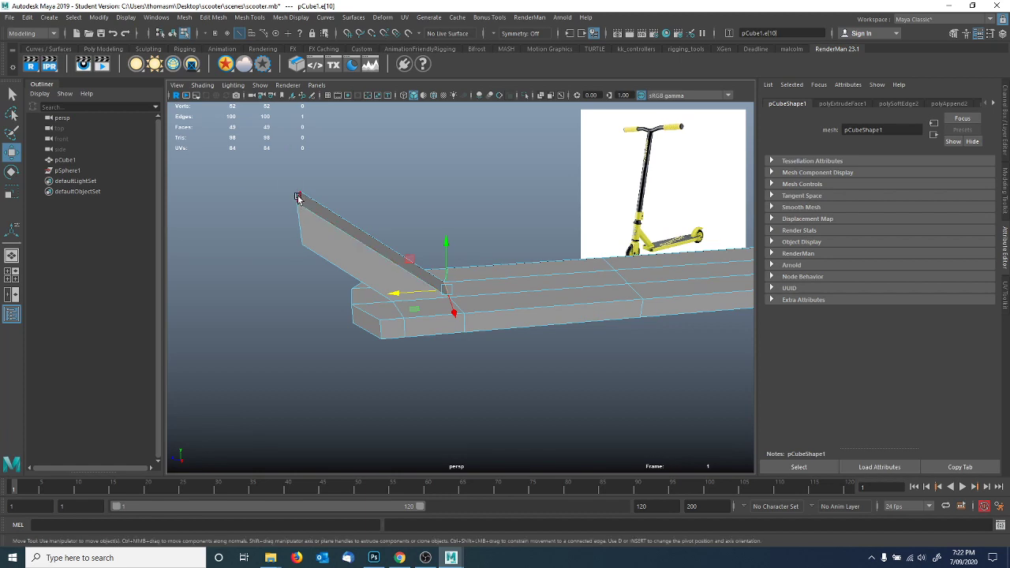
{"action": "left_click_drag", "start_coordinate": [292, 174], "coordinate": [401, 268]}
{"action": "right_click_drag", "start_coordinate": [468, 268], "coordinate": [500, 253]}
{"action": "left_click", "coordinate": [505, 256]}
Bevel the four long slanted edges of the arm.
{"action": "left_click_drag", "start_coordinate": [521, 275], "coordinate": [405, 302], "text": "alt"}
{"action": "right_click_drag", "start_coordinate": [405, 302], "coordinate": [489, 308], "text": "alt"}
{"action": "left_click_drag", "start_coordinate": [489, 309], "coordinate": [366, 239], "text": "alt"}
{"action": "left_click", "coordinate": [364, 239]}
{"action": "right_click_drag", "start_coordinate": [351, 219], "coordinate": [349, 192]}
{"action": "left_click", "coordinate": [359, 174]}
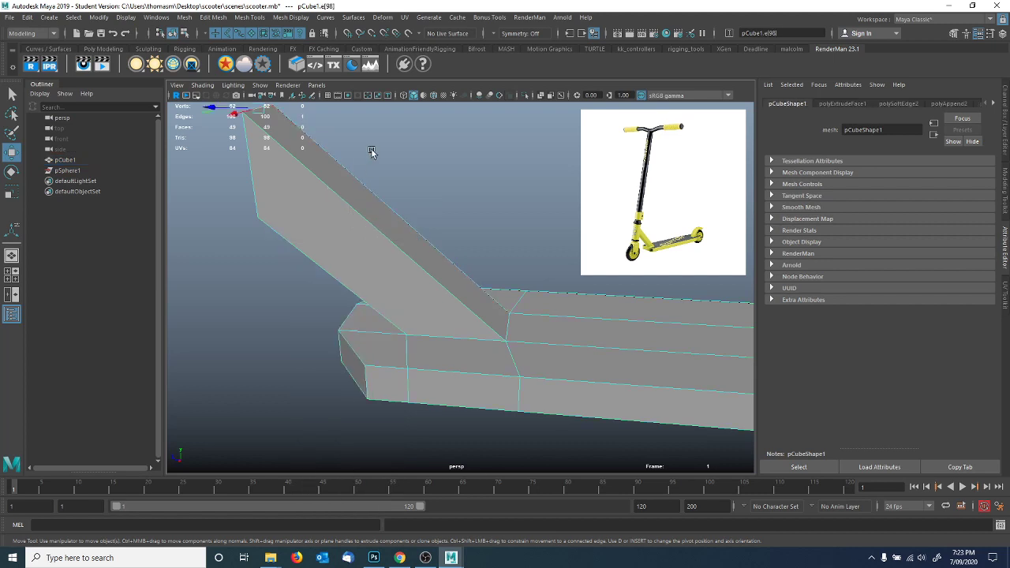
{"action": "left_click_drag", "start_coordinate": [291, 256], "coordinate": [300, 264]}
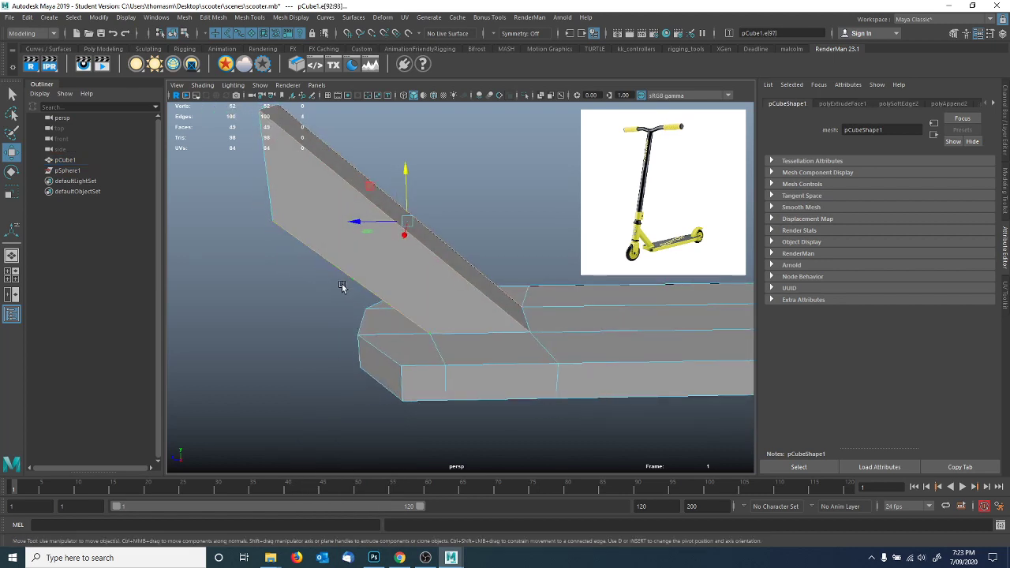
{"action": "key", "text": "4"}
{"action": "mouse_move", "coordinate": [379, 285]}
{"action": "left_mouse_down", "text": "alt"}
{"action": "mouse_move", "coordinate": [516, 280]}
{"action": "mouse_move", "coordinate": [389, 298]}
{"action": "mouse_move", "coordinate": [383, 284]}
{"action": "left_mouse_up", "text": "alt"}
{"action": "key", "text": "5"}
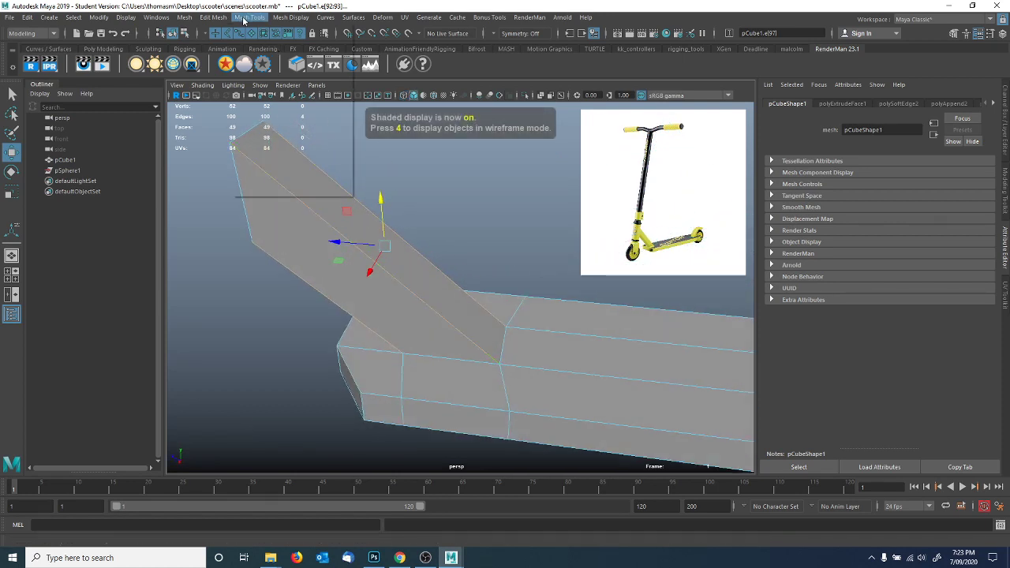
{"action": "left_click", "coordinate": [247, 17]}
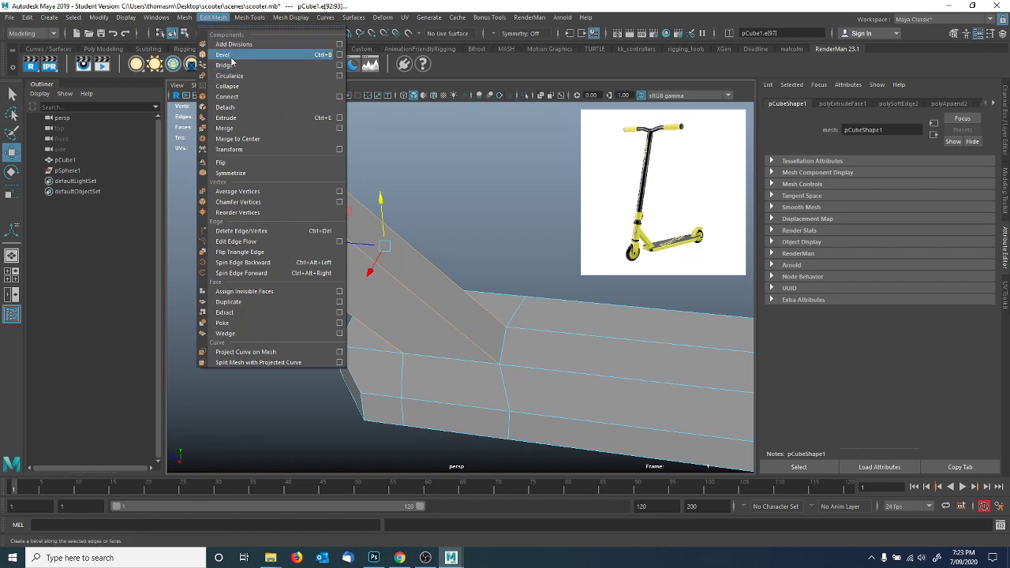
{"action": "left_click", "coordinate": [231, 55]}
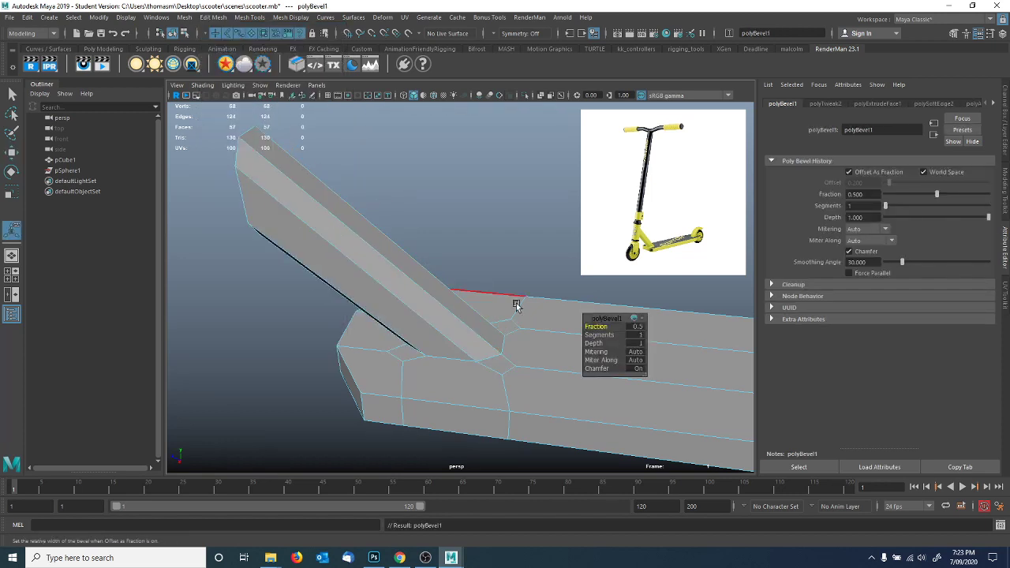
Set the bevel fraction to 0.2 and select the whole deck in object mode.
{"action": "left_click_drag", "start_coordinate": [439, 316], "coordinate": [489, 325], "text": "alt"}
{"action": "mouse_move", "coordinate": [596, 325]}
{"action": "middle_mouse_down"}
{"action": "mouse_move", "coordinate": [584, 326]}
{"action": "mouse_move", "coordinate": [607, 326]}
{"action": "mouse_move", "coordinate": [588, 325]}
{"action": "middle_mouse_up"}
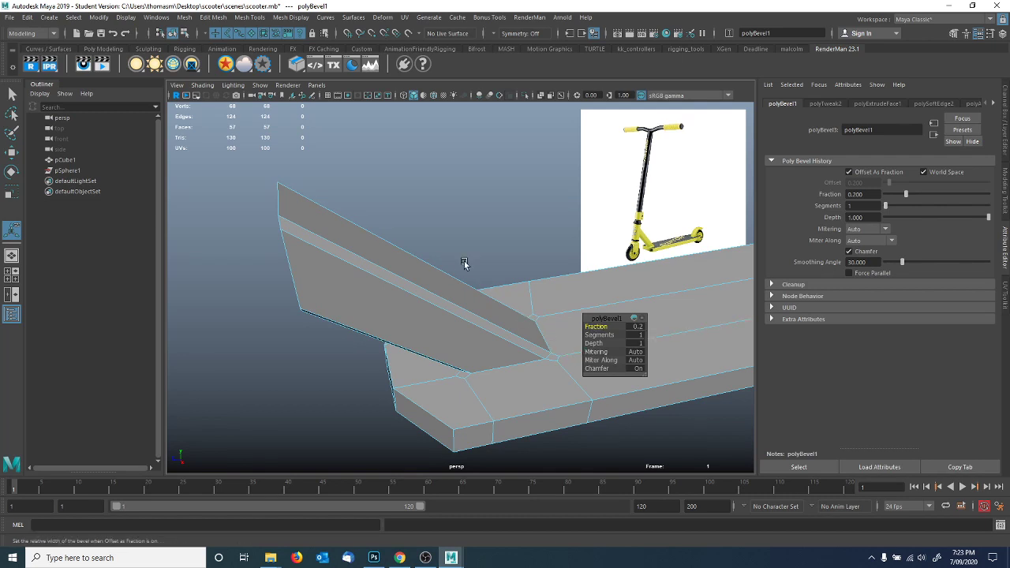
{"action": "left_click_drag", "start_coordinate": [465, 263], "coordinate": [480, 263], "text": "alt"}
{"action": "right_click_drag", "start_coordinate": [463, 261], "coordinate": [501, 245]}
{"action": "left_click", "coordinate": [496, 212]}
{"action": "left_click_drag", "start_coordinate": [496, 213], "coordinate": [339, 243], "text": "alt"}
{"action": "left_click", "coordinate": [361, 252]}
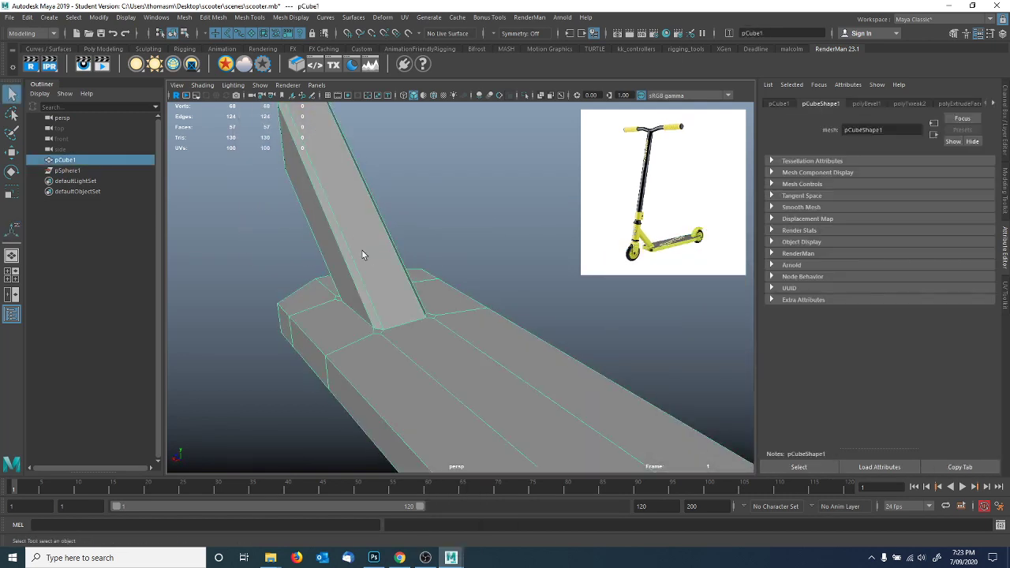
Display the deck's channels and construction history in the Channel Box.
{"action": "left_click", "coordinate": [1005, 118]}
{"action": "left_click", "coordinate": [582, 287]}
{"action": "left_click_drag", "start_coordinate": [580, 288], "coordinate": [621, 321], "text": "alt"}
{"action": "left_click", "coordinate": [622, 321]}
{"action": "middle_click_drag", "start_coordinate": [645, 319], "coordinate": [613, 310], "text": "alt"}
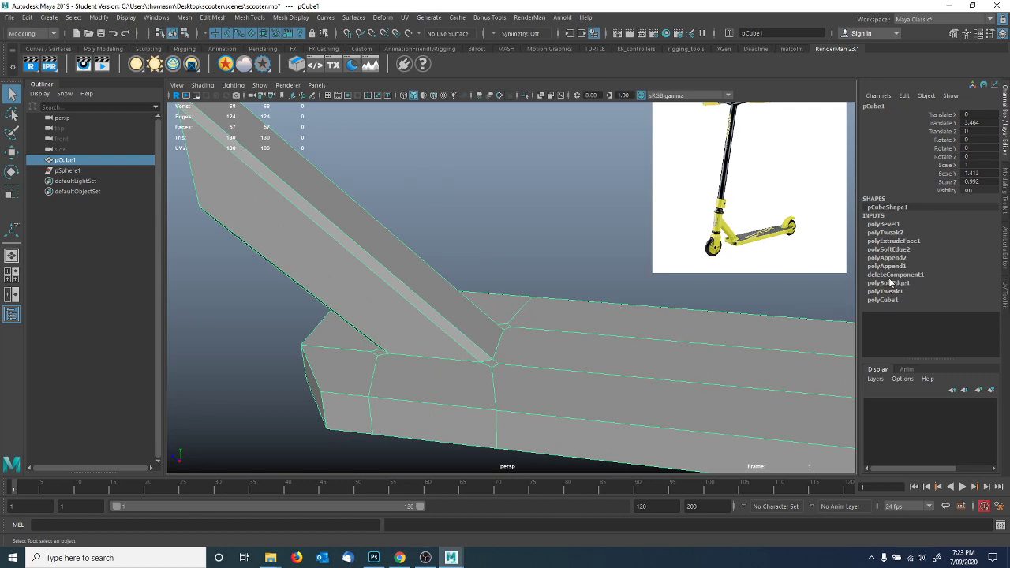
Fill the open inner side of the rear fork prong with Append to Polygon, joining its top and bottom edges, and reselect the deck.
{"action": "left_click_drag", "start_coordinate": [803, 311], "coordinate": [521, 337], "text": "alt"}
{"action": "right_click_drag", "start_coordinate": [471, 303], "coordinate": [497, 250]}
{"action": "left_click", "coordinate": [249, 17]}
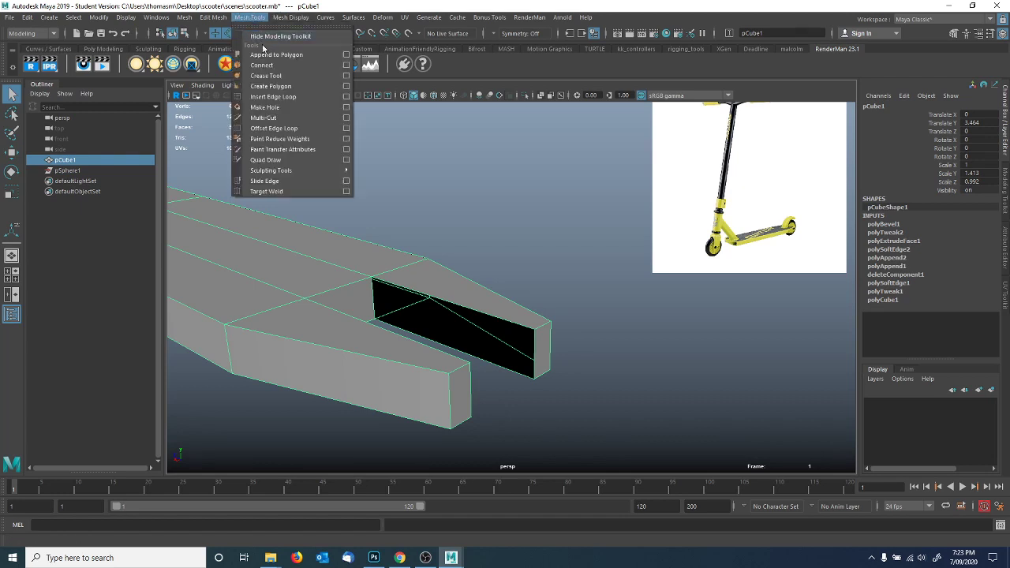
{"action": "left_click", "coordinate": [273, 53]}
{"action": "left_click_drag", "start_coordinate": [425, 260], "coordinate": [444, 282], "text": "alt"}
{"action": "left_click", "coordinate": [392, 316]}
{"action": "left_click", "coordinate": [437, 376]}
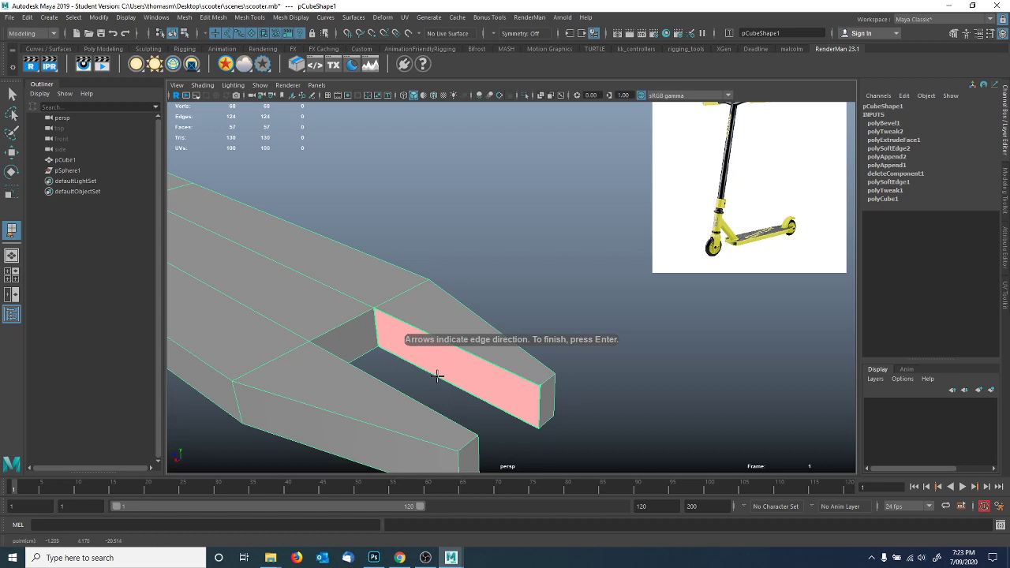
{"action": "key", "text": "Return"}
{"action": "left_click_drag", "start_coordinate": [265, 221], "coordinate": [387, 289], "text": "alt"}
{"action": "left_click", "coordinate": [387, 289]}
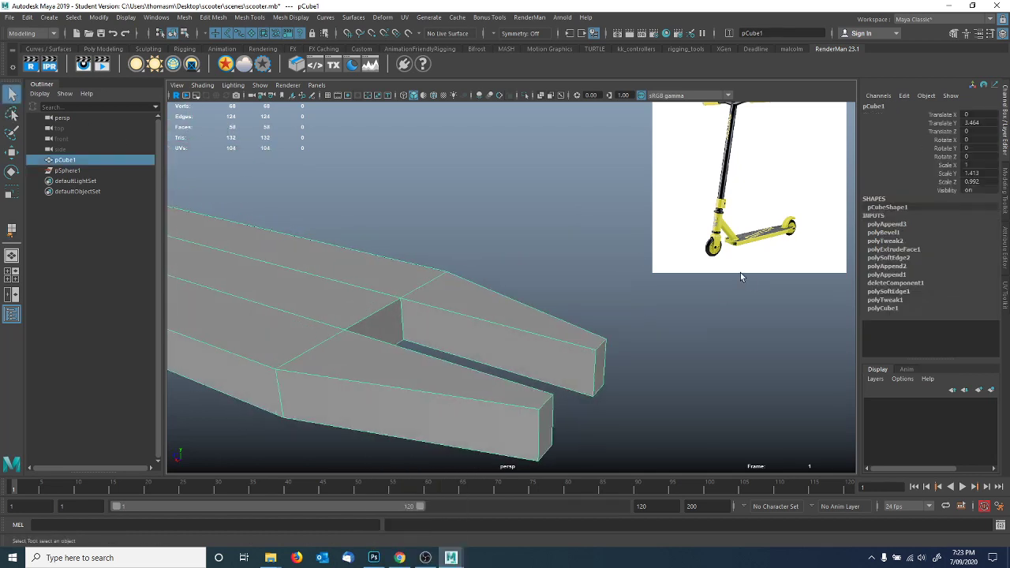
Examine the settings of the append, soft edge, extrude and bevel operations in the deck's construction history.
{"action": "left_click", "coordinate": [887, 267]}
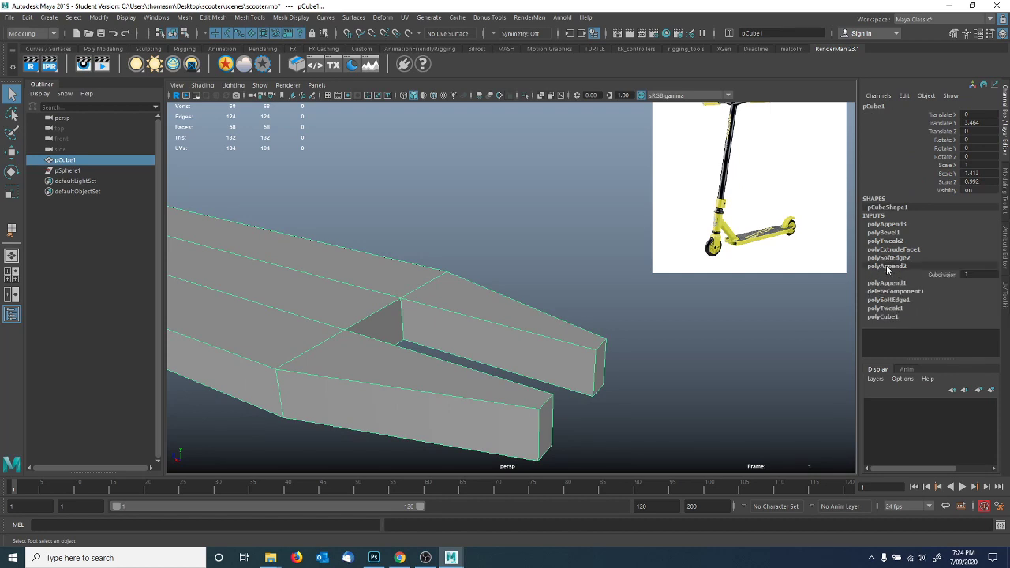
{"action": "left_click", "coordinate": [888, 257]}
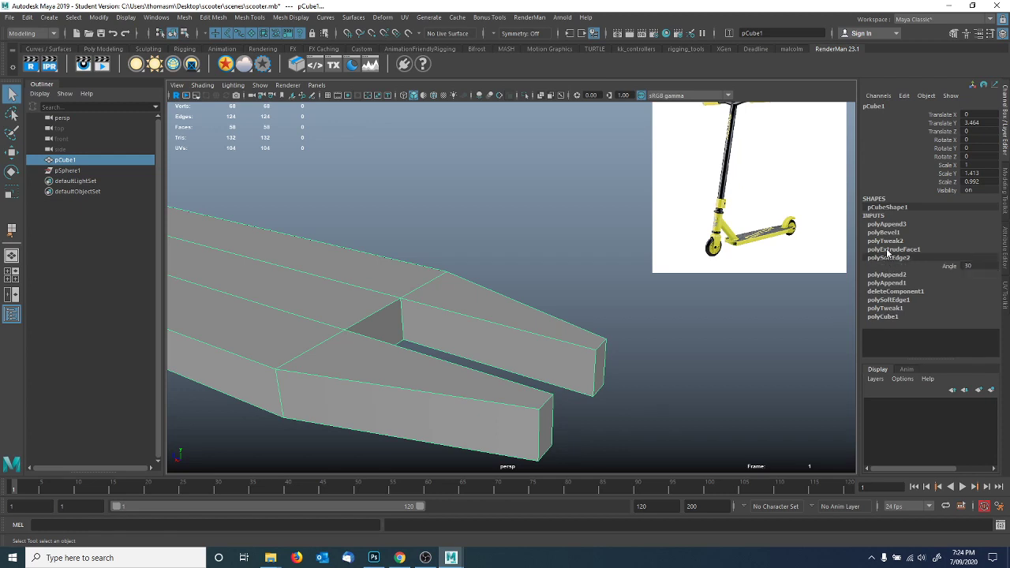
{"action": "left_click", "coordinate": [888, 250]}
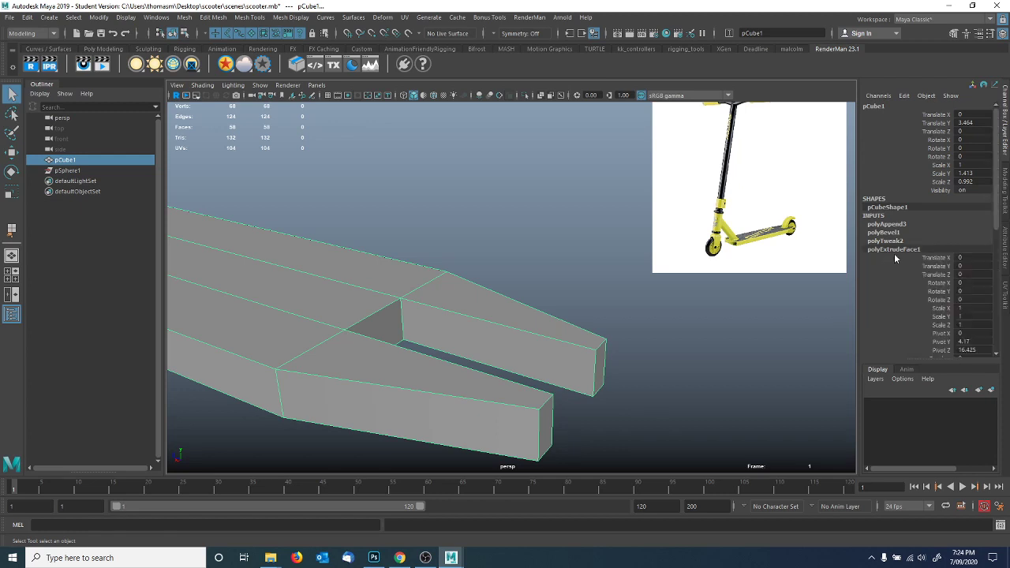
{"action": "left_click", "coordinate": [881, 234]}
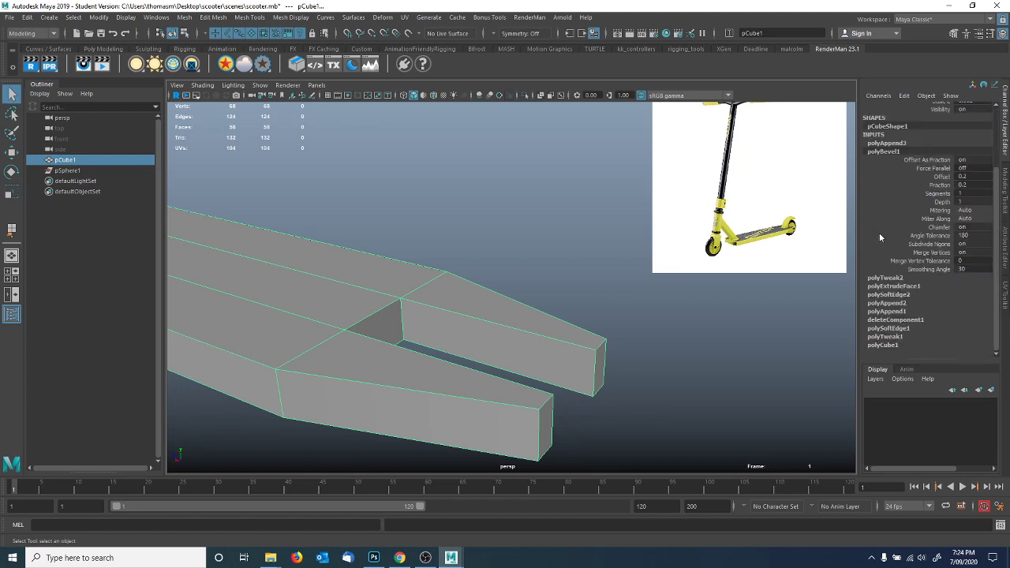
{"action": "right_click_drag", "start_coordinate": [664, 288], "coordinate": [410, 277], "text": "alt"}
{"action": "left_click_drag", "start_coordinate": [410, 277], "coordinate": [522, 277], "text": "alt"}
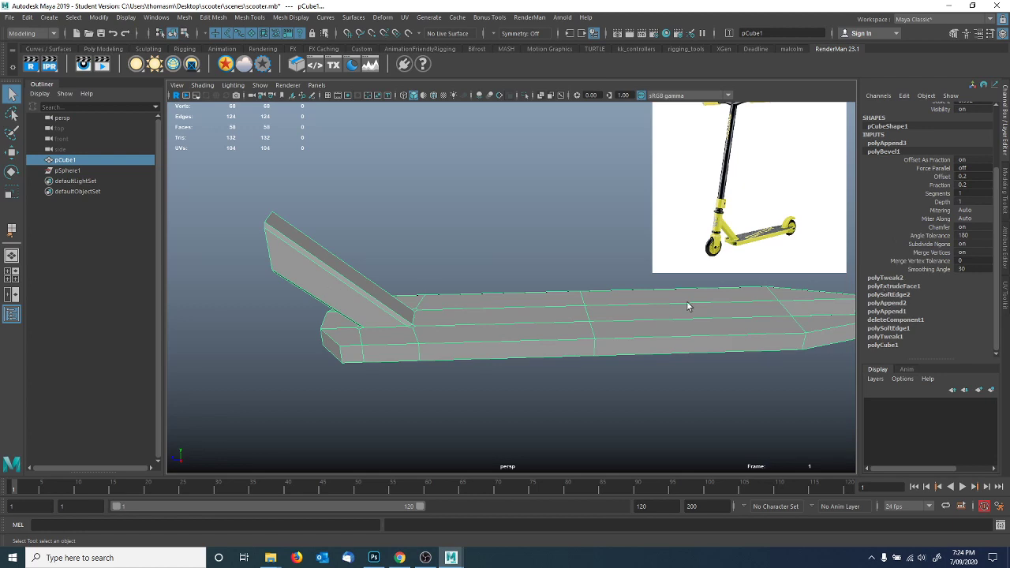
Try adjusting the local Z and local Y translation of the front arm's face extrusion in the construction history.
{"action": "left_click", "coordinate": [893, 290]}
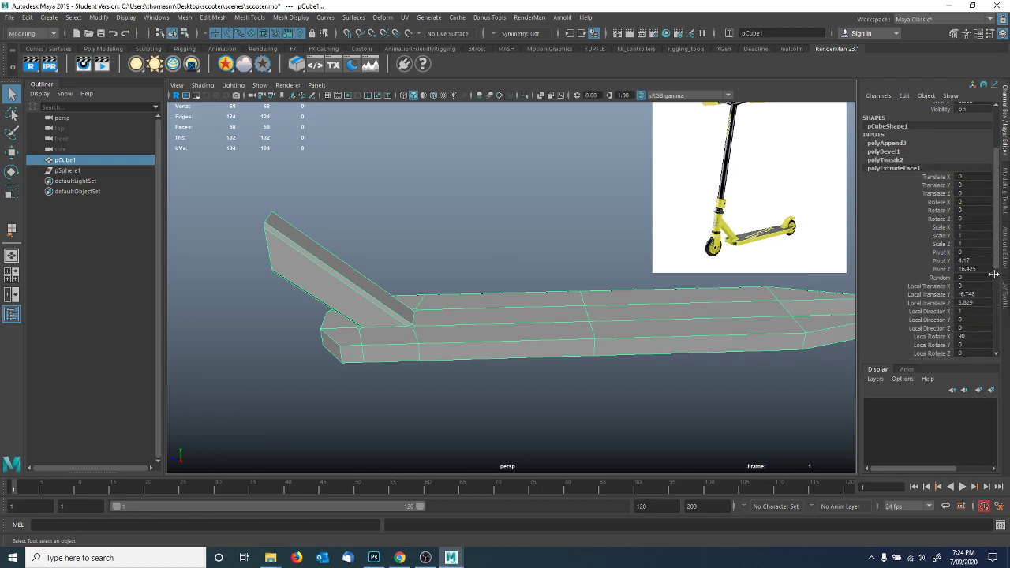
{"action": "scroll", "coordinate": [993, 260], "scroll_direction": "down", "scroll_amount": 2}
{"action": "left_click_drag", "start_coordinate": [997, 273], "coordinate": [997, 307]}
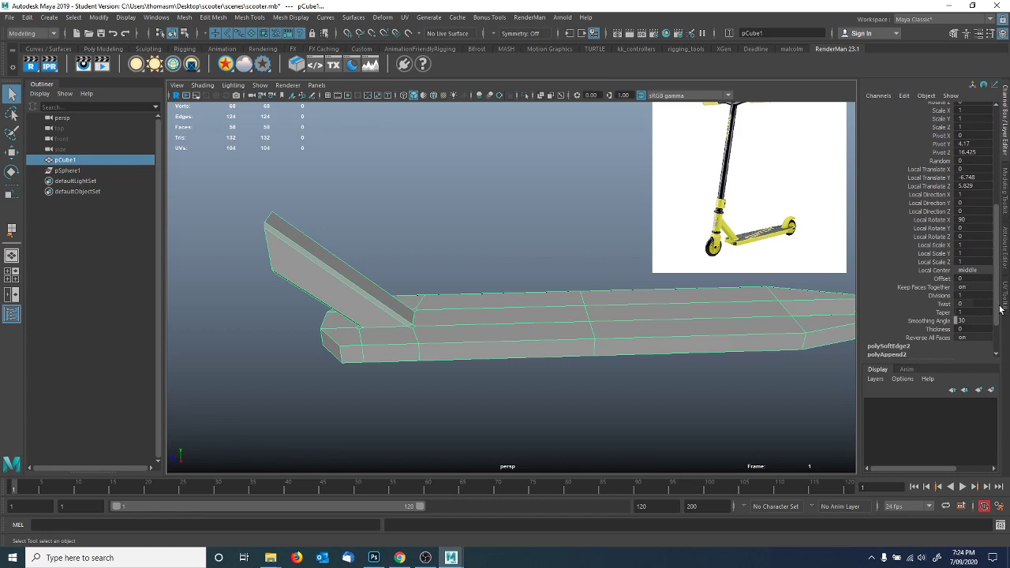
{"action": "left_click", "coordinate": [931, 187]}
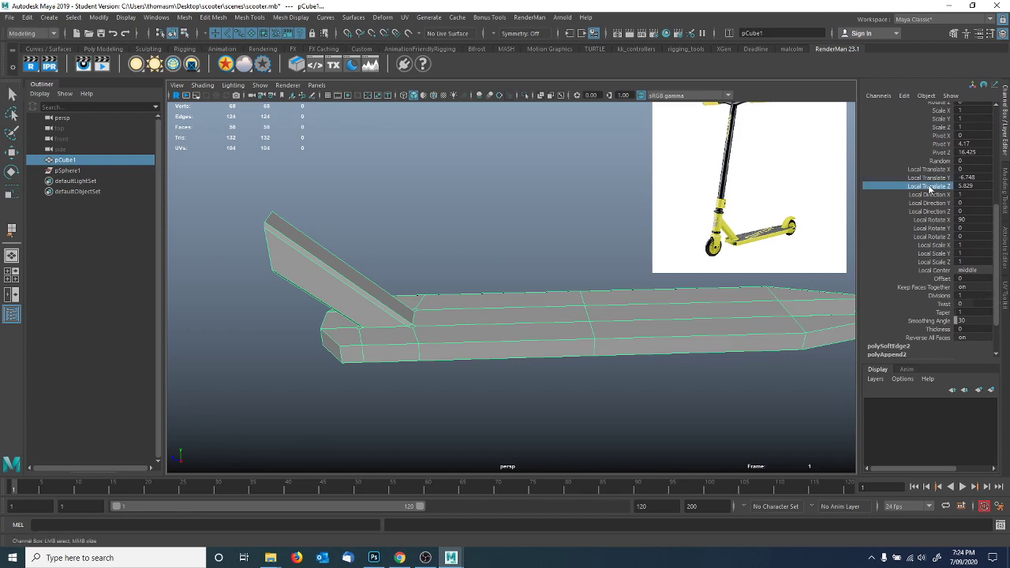
{"action": "middle_click_drag", "start_coordinate": [698, 187], "coordinate": [789, 197]}
{"action": "left_click", "coordinate": [929, 177]}
{"action": "middle_click_drag", "start_coordinate": [638, 182], "coordinate": [686, 230]}
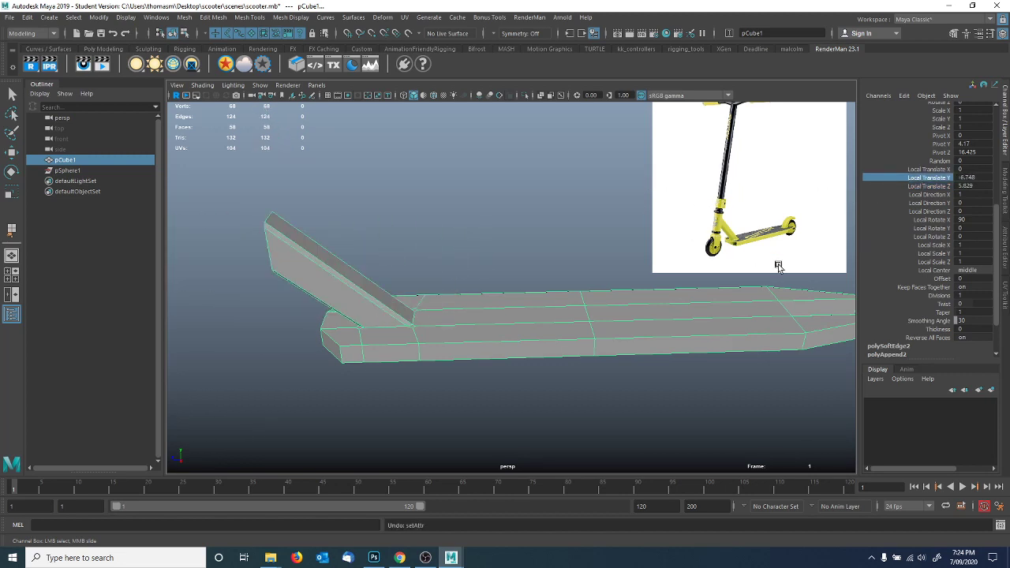
Try raising the front arm extrusion's divisions to 16 and to 4, undoing each change.
{"action": "left_click", "coordinate": [938, 295]}
{"action": "middle_click_drag", "start_coordinate": [519, 210], "coordinate": [572, 236]}
{"action": "left_click_drag", "start_coordinate": [572, 236], "coordinate": [344, 236], "text": "alt"}
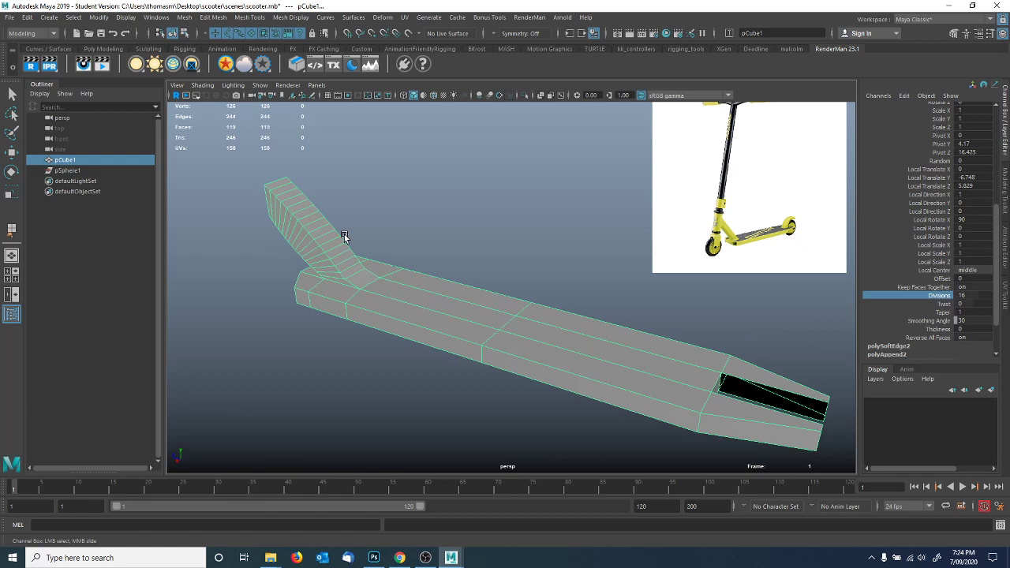
{"action": "key", "text": "ctrl+z"}
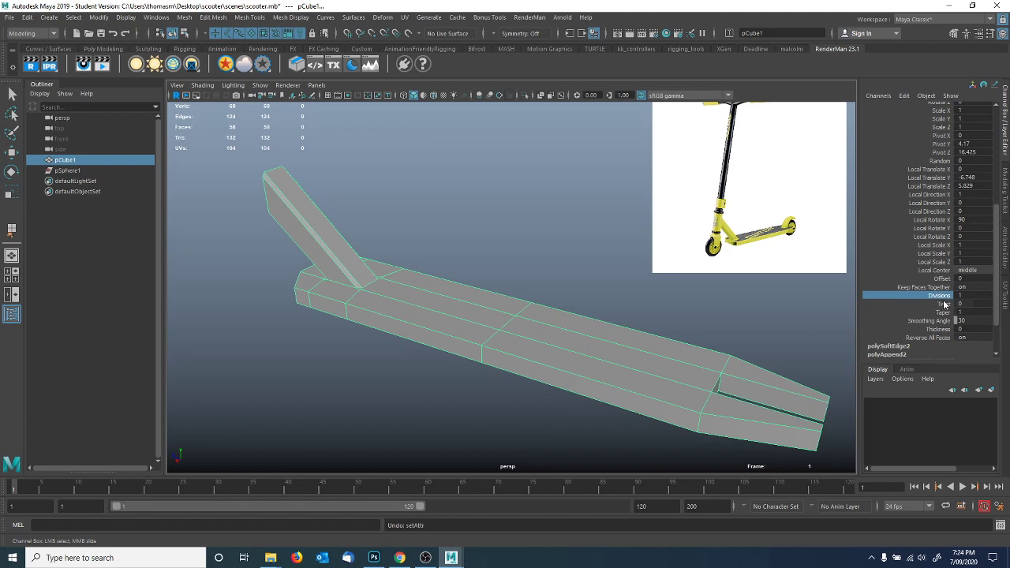
{"action": "mouse_move", "coordinate": [556, 240]}
{"action": "middle_mouse_down"}
{"action": "mouse_move", "coordinate": [579, 240]}
{"action": "mouse_move", "coordinate": [545, 240]}
{"action": "mouse_move", "coordinate": [561, 245]}
{"action": "middle_mouse_up"}
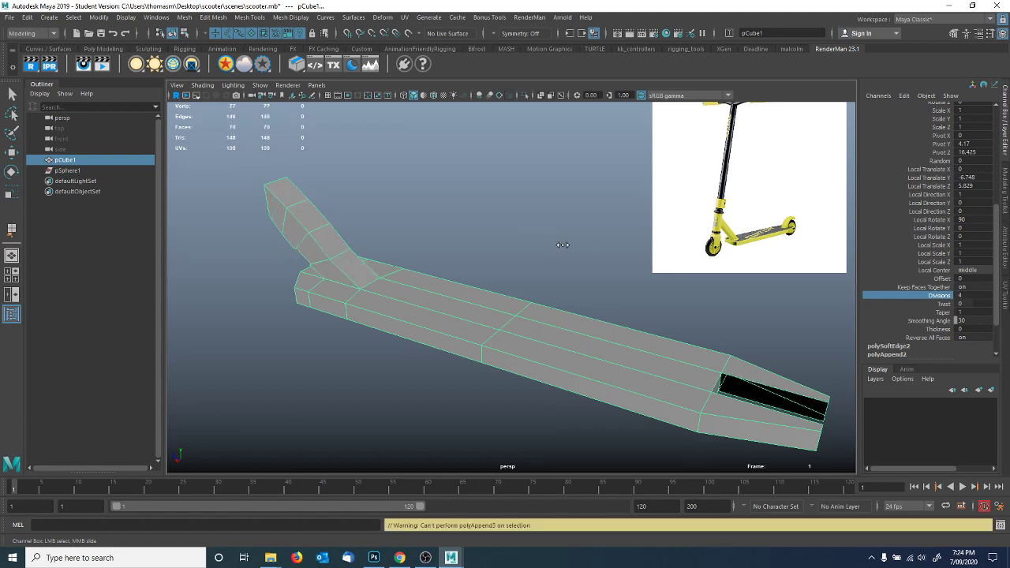
{"action": "key", "text": "ctrl+z"}
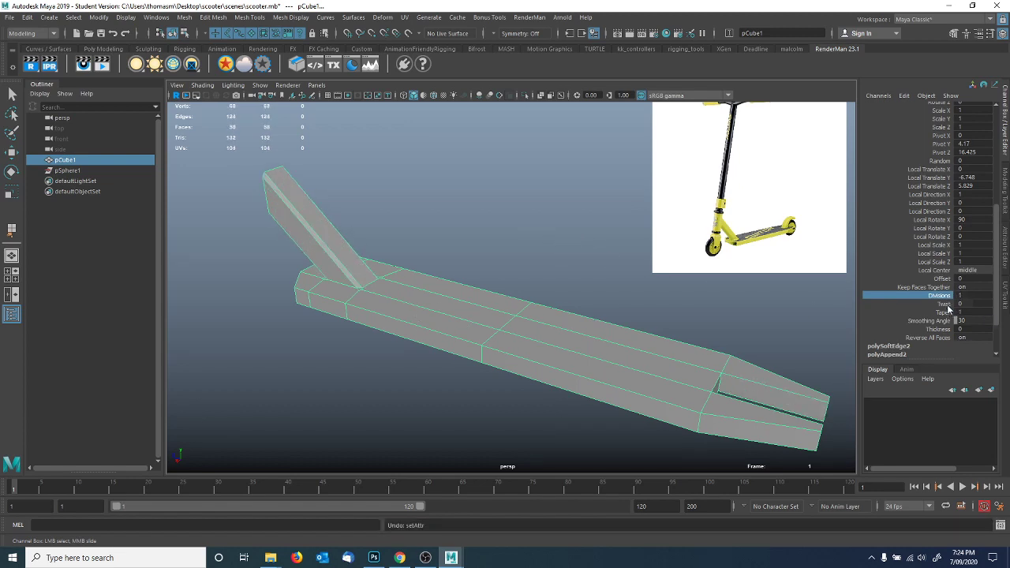
Open the bevel operation in the deck's history and try adjusting its fraction.
{"action": "scroll", "coordinate": [928, 274], "scroll_direction": "up", "scroll_amount": 5}
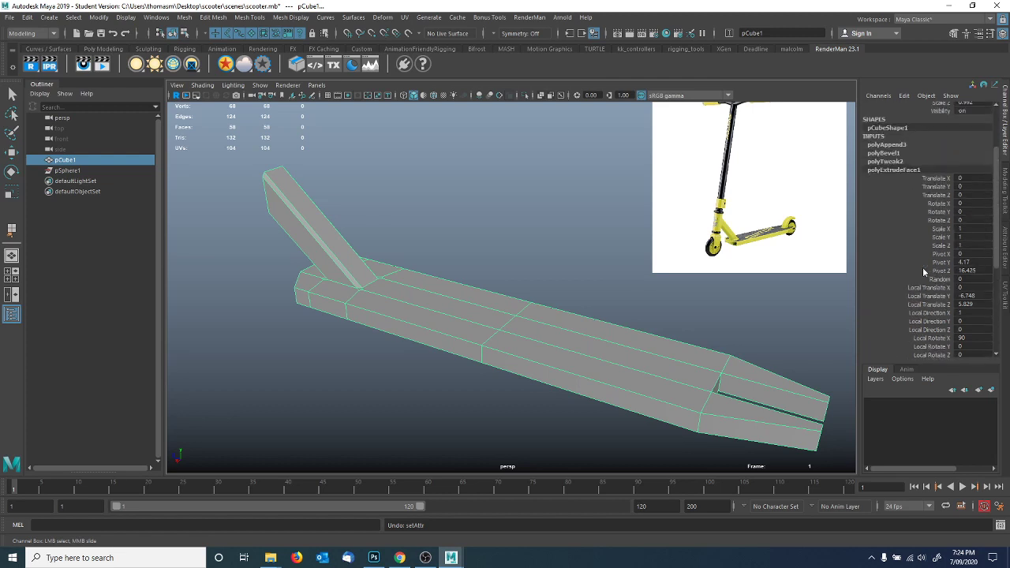
{"action": "left_click", "coordinate": [877, 181]}
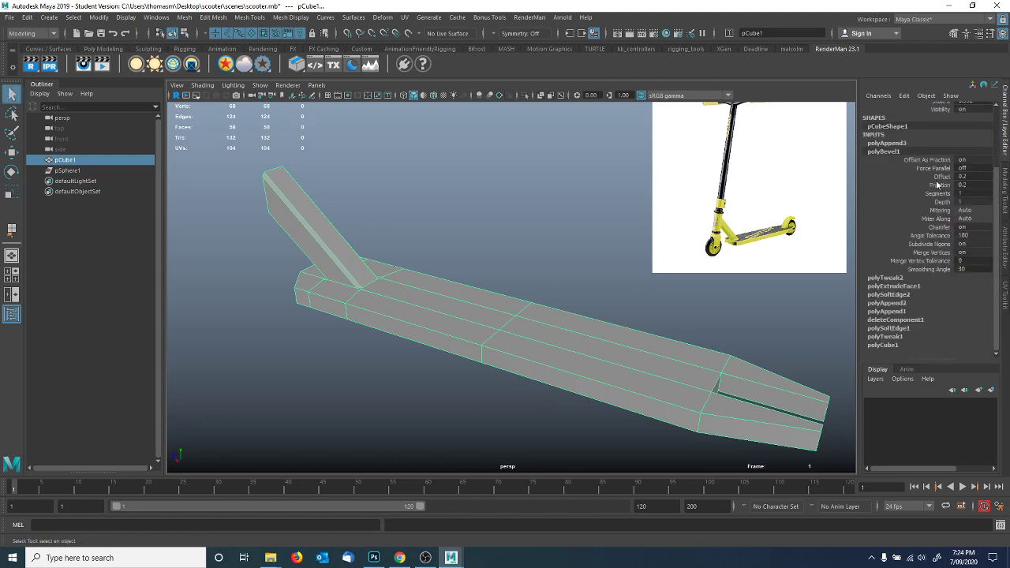
{"action": "left_click_drag", "start_coordinate": [467, 241], "coordinate": [576, 305], "text": "alt"}
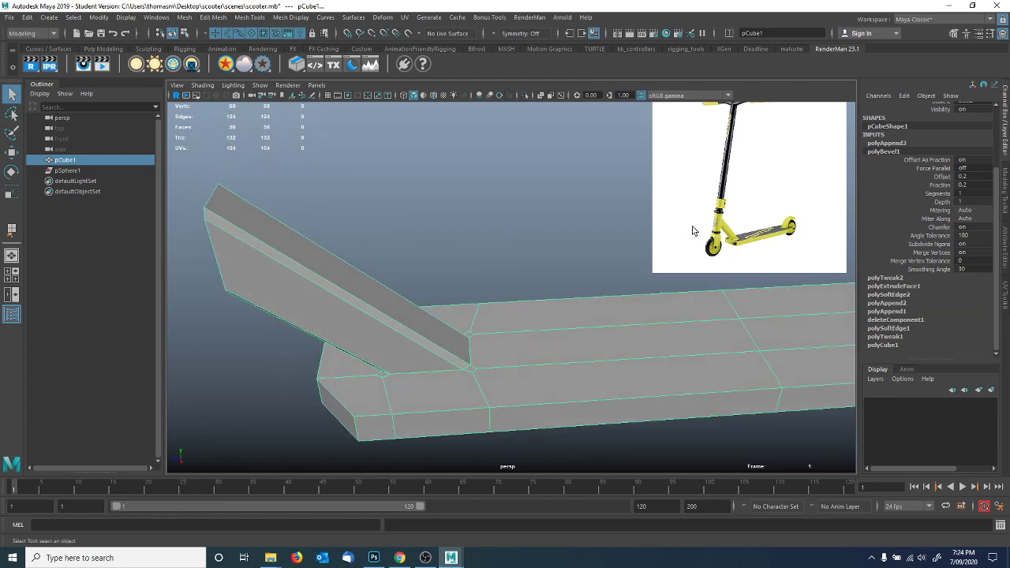
{"action": "left_click", "coordinate": [939, 184]}
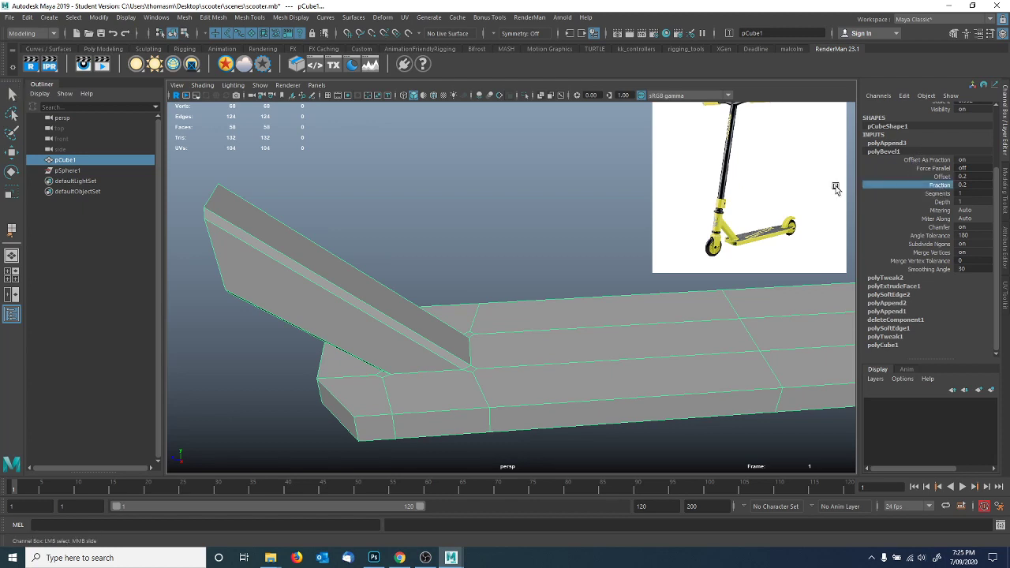
{"action": "middle_click_drag", "start_coordinate": [601, 183], "coordinate": [601, 184]}
{"action": "mouse_move", "coordinate": [511, 238]}
{"action": "left_mouse_down", "text": "alt"}
{"action": "mouse_move", "coordinate": [545, 229]}
{"action": "mouse_move", "coordinate": [500, 240]}
{"action": "left_mouse_up", "text": "alt"}
Reselect the whole deck and delete its construction history.
{"action": "key", "text": "q"}
{"action": "left_click", "coordinate": [582, 257]}
{"action": "left_click", "coordinate": [575, 300]}
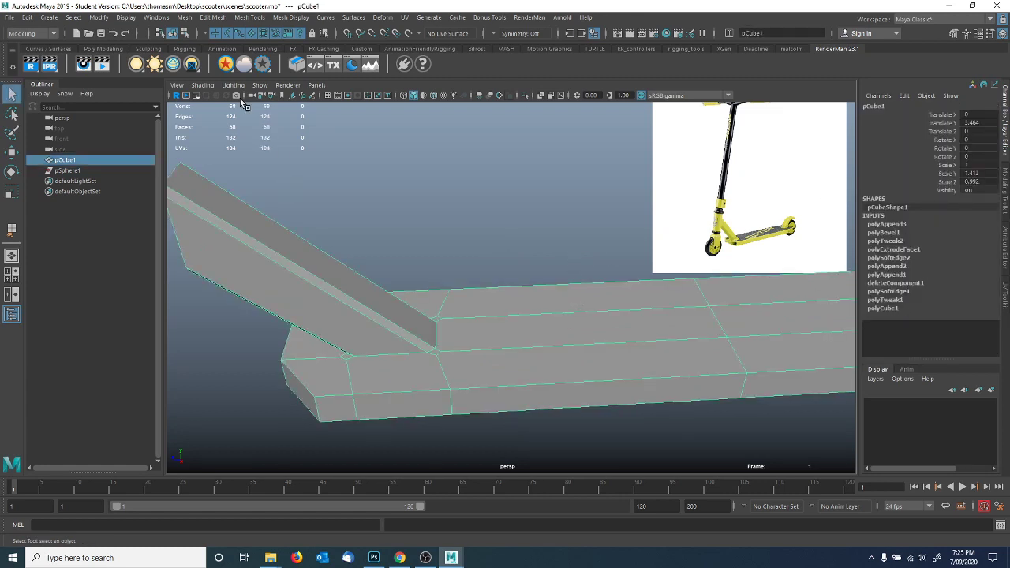
{"action": "left_click", "coordinate": [28, 17]}
{"action": "mouse_move", "coordinate": [71, 142]}
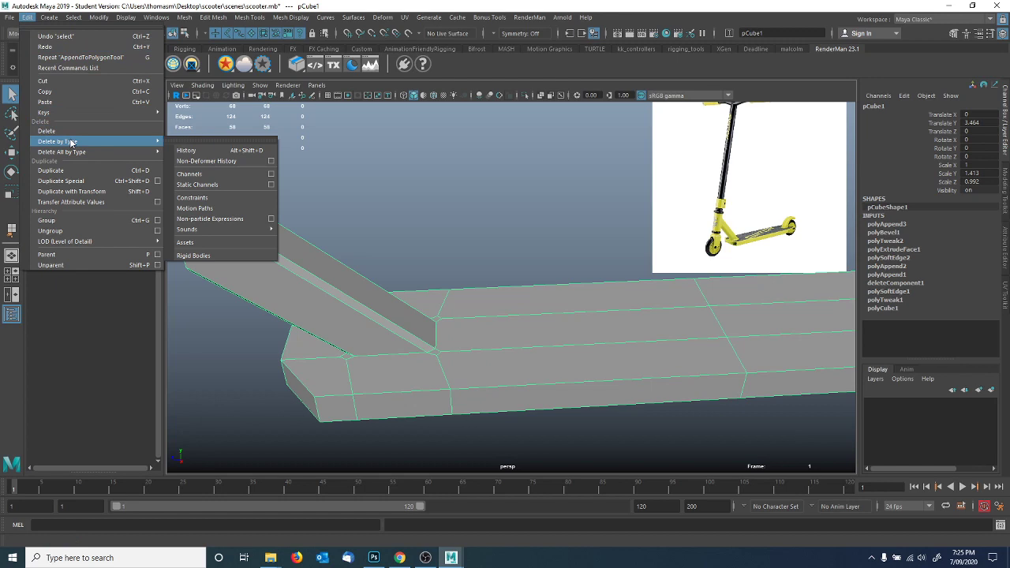
{"action": "left_click", "coordinate": [220, 151]}
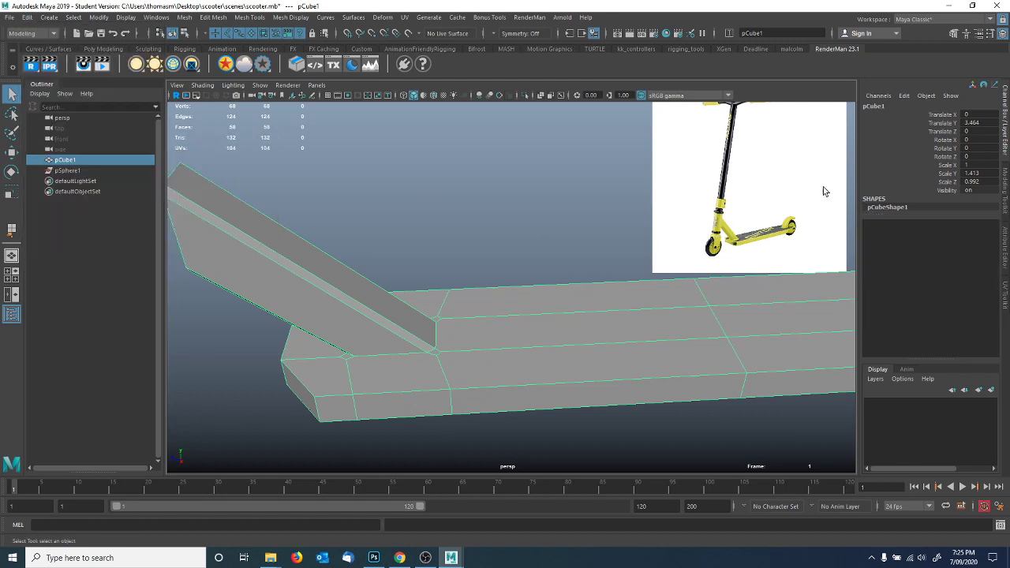
Check the deck's front against the scooter reference in Photoshop and select its two angled front corner faces back in Maya.
{"action": "left_click_drag", "start_coordinate": [625, 335], "coordinate": [499, 287], "text": "alt"}
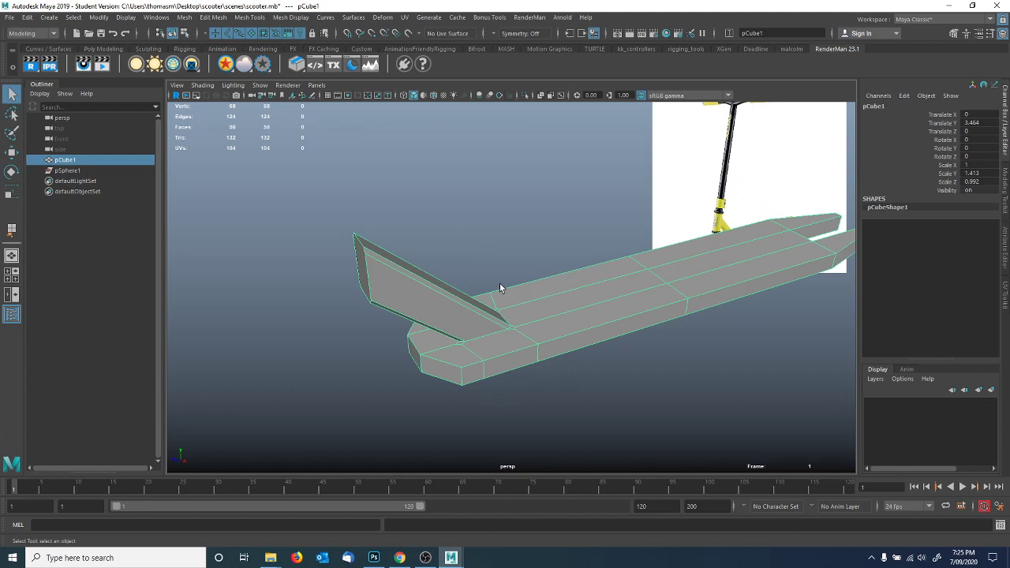
{"action": "left_click_drag", "start_coordinate": [545, 287], "coordinate": [595, 328], "text": "alt"}
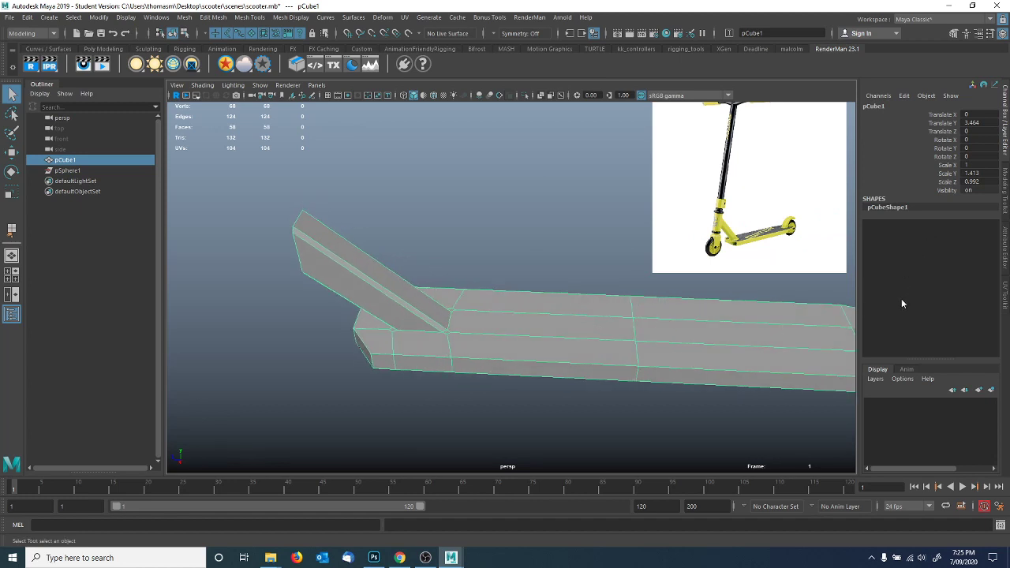
{"action": "left_click_drag", "start_coordinate": [728, 329], "coordinate": [612, 284], "text": "alt"}
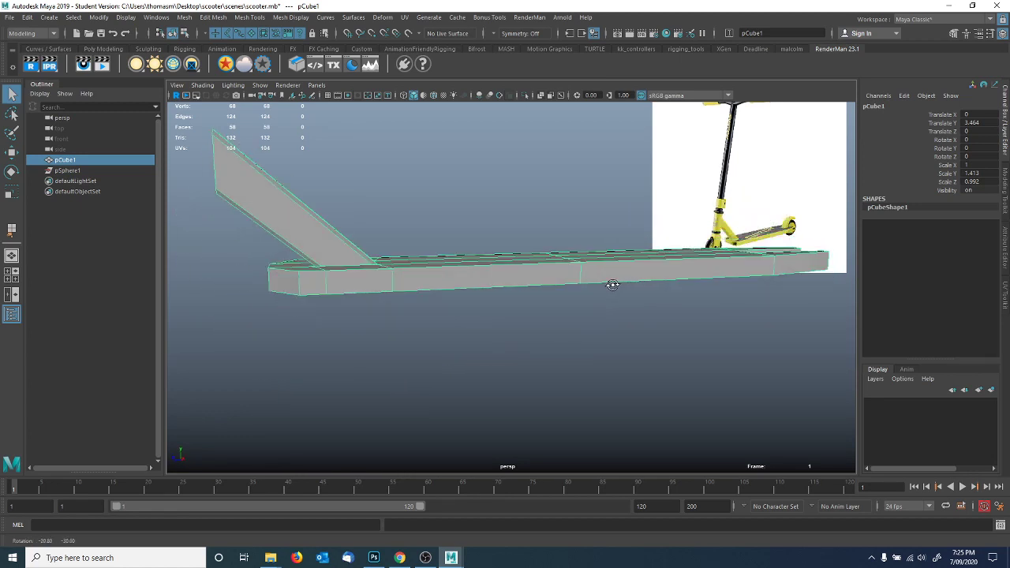
{"action": "key", "text": "alt+Tab"}
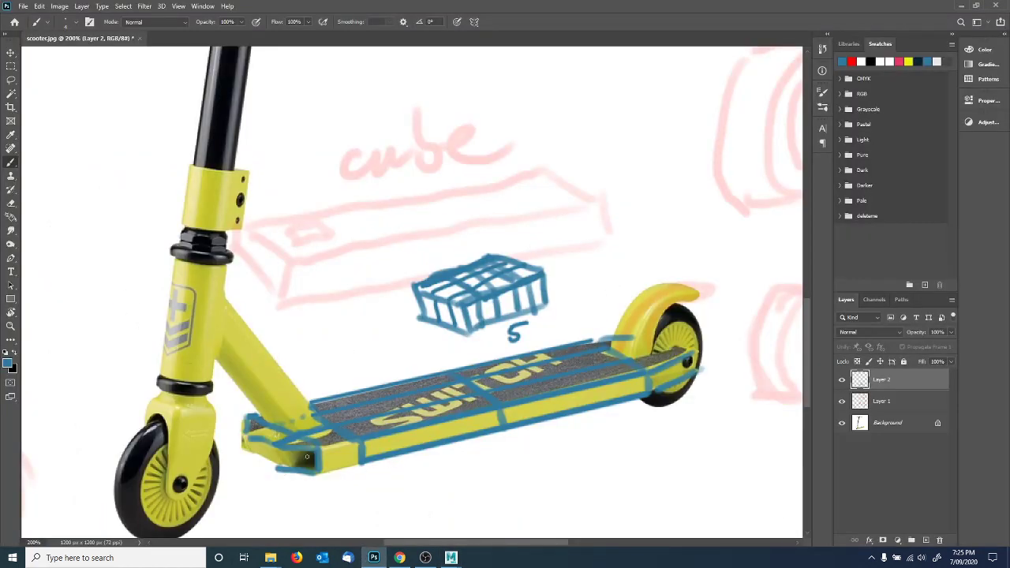
{"action": "key", "text": "alt+Tab"}
{"action": "left_click_drag", "start_coordinate": [372, 390], "coordinate": [477, 295], "text": "alt"}
{"action": "right_click_drag", "start_coordinate": [477, 295], "coordinate": [608, 358], "text": "alt"}
{"action": "right_click_drag", "start_coordinate": [608, 272], "coordinate": [610, 303]}
{"action": "left_click", "coordinate": [633, 363]}
{"action": "left_click", "coordinate": [482, 320], "text": "shift"}
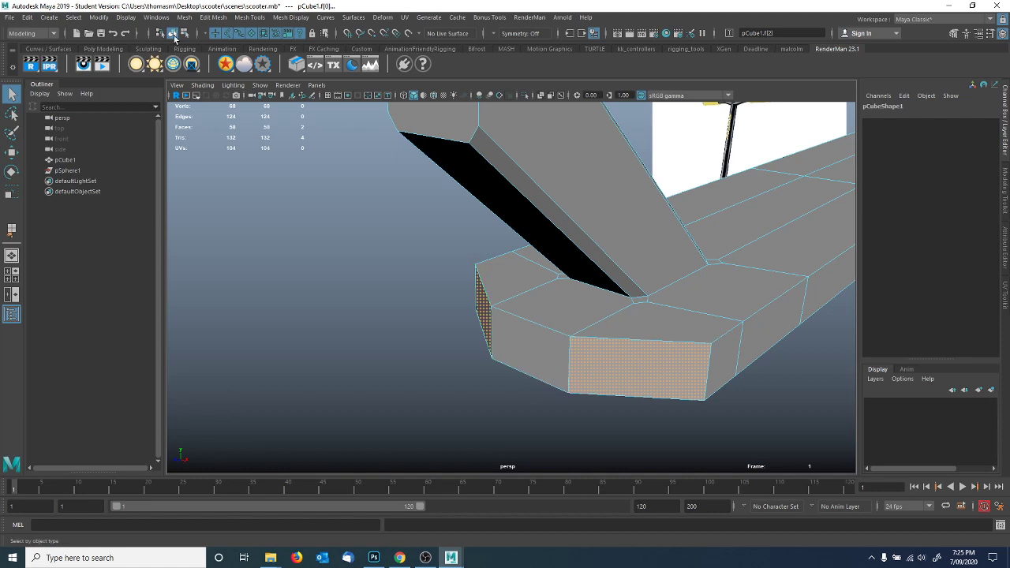
Extrude the two angled front faces of the deck and scale them inward to about 0.875 by 0.767.
{"action": "left_click", "coordinate": [211, 17]}
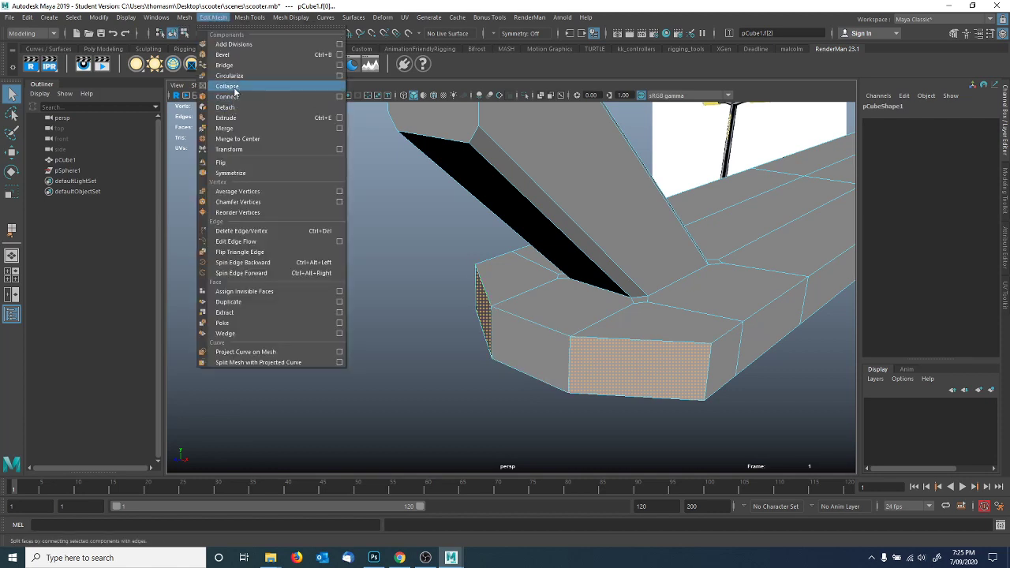
{"action": "left_click", "coordinate": [226, 117]}
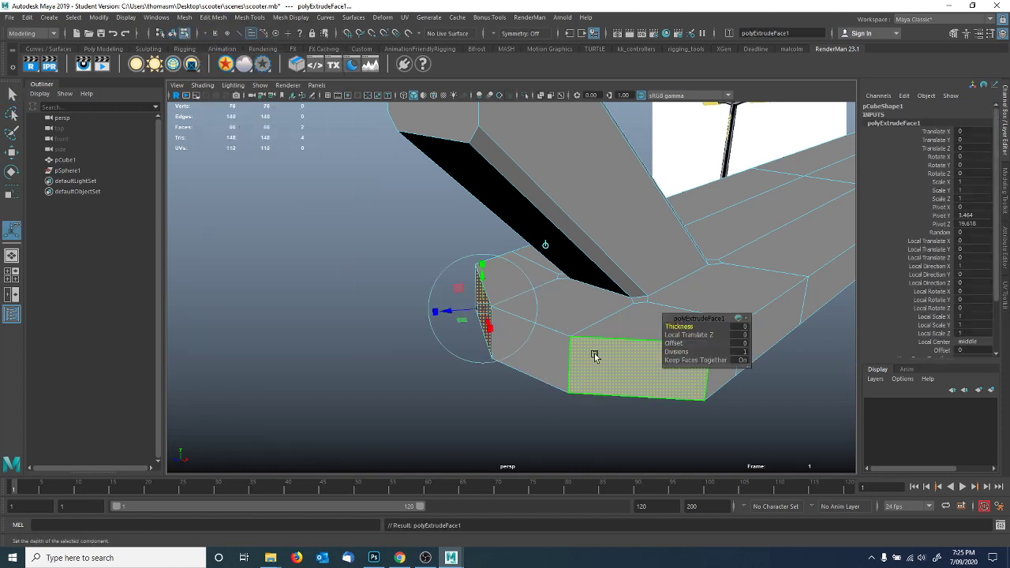
{"action": "left_click_drag", "start_coordinate": [557, 332], "coordinate": [444, 287], "text": "alt"}
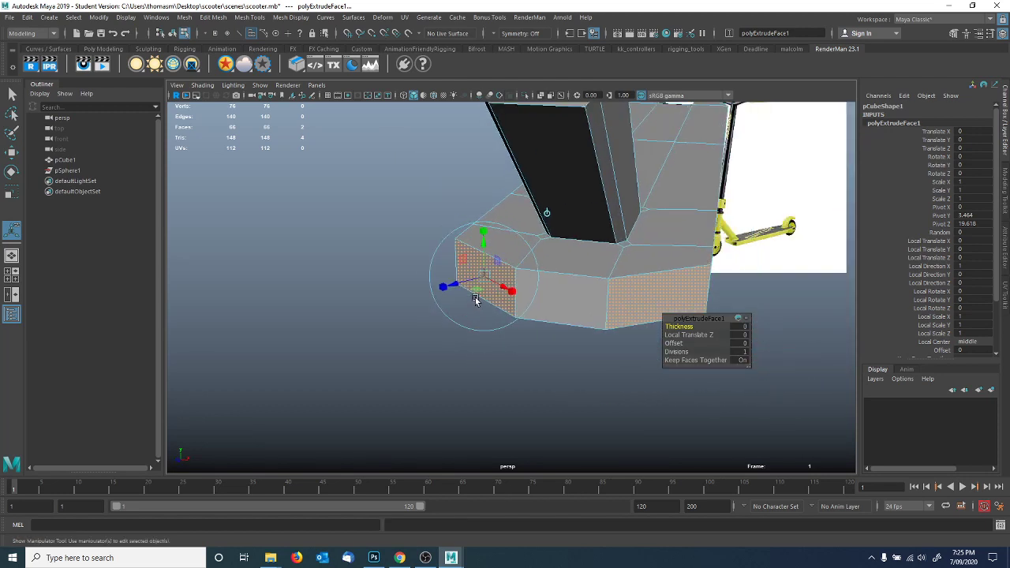
{"action": "left_click", "coordinate": [483, 233]}
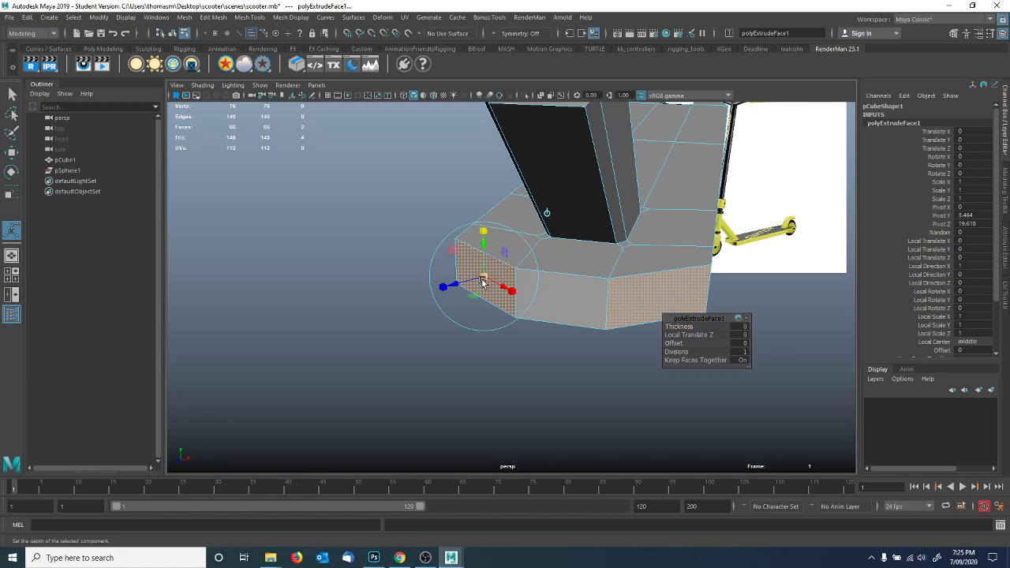
{"action": "left_click", "coordinate": [484, 277]}
{"action": "left_click_drag", "start_coordinate": [484, 277], "coordinate": [537, 354]}
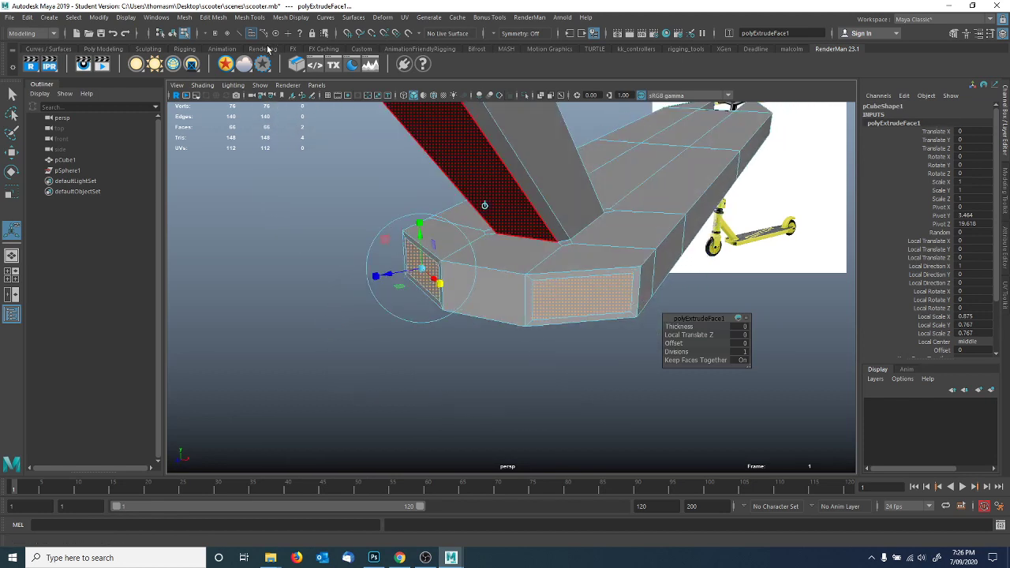
Extrude the two inset front faces a second time.
{"action": "left_click", "coordinate": [213, 16]}
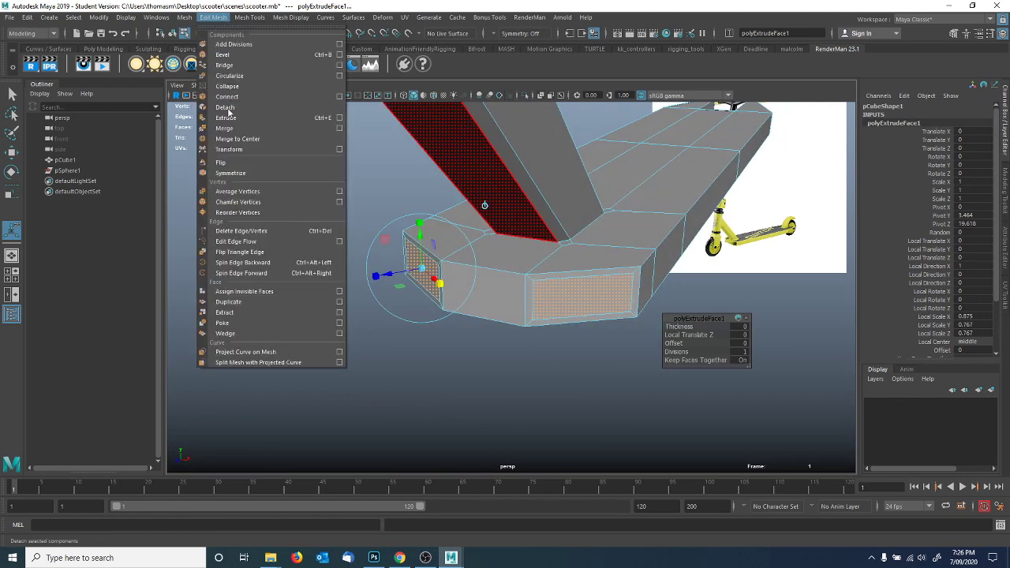
{"action": "left_click", "coordinate": [228, 119]}
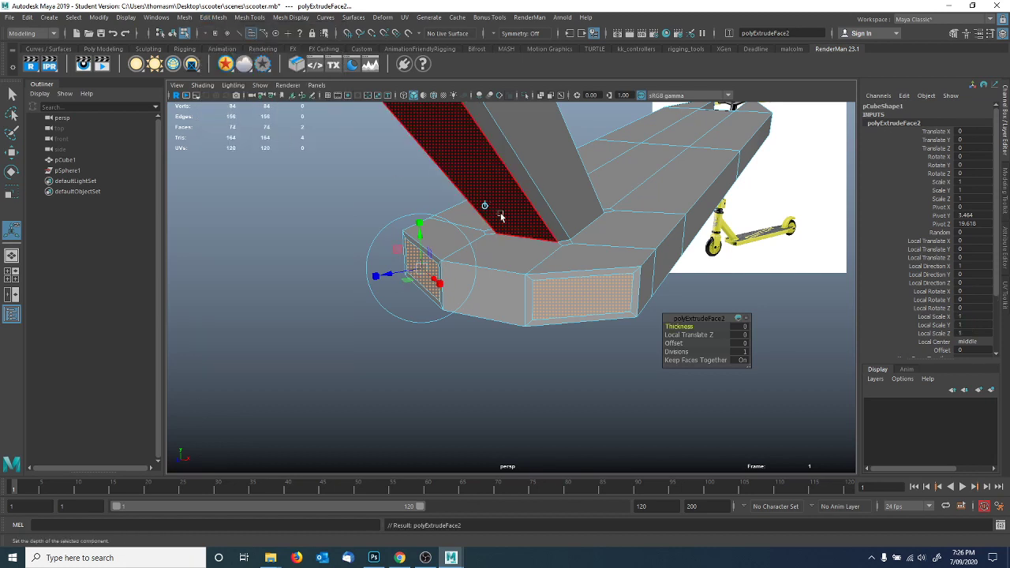
{"action": "left_click_drag", "start_coordinate": [500, 217], "coordinate": [521, 270], "text": "alt"}
Try to push the newly extruded faces into the deck along their own normals, using wireframe display.
{"action": "left_click_drag", "start_coordinate": [367, 281], "coordinate": [464, 302]}
{"action": "key", "text": "4"}
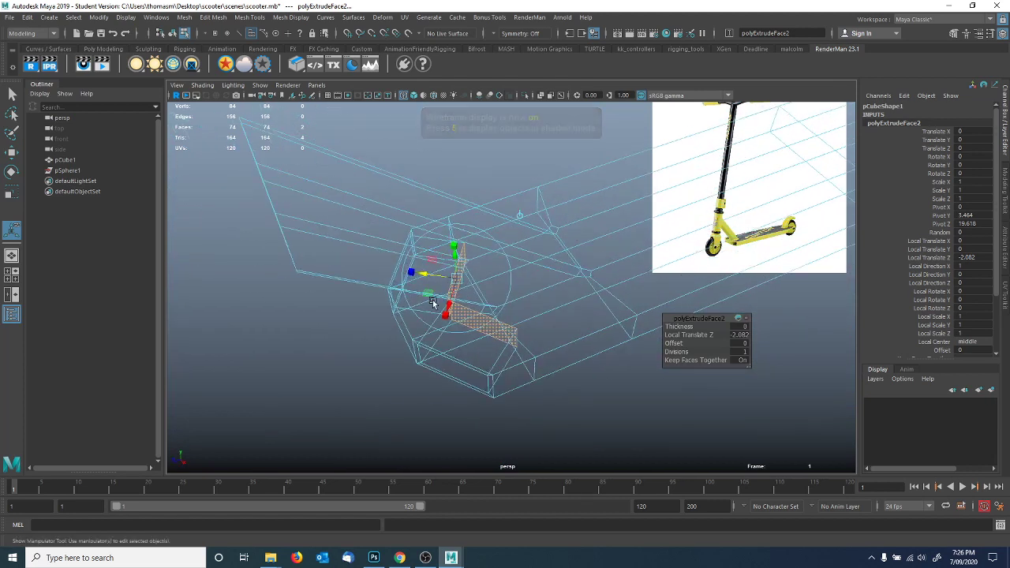
{"action": "key", "text": "ctrl+z"}
{"action": "left_click_drag", "start_coordinate": [368, 264], "coordinate": [400, 276]}
{"action": "key", "text": "ctrl+z"}
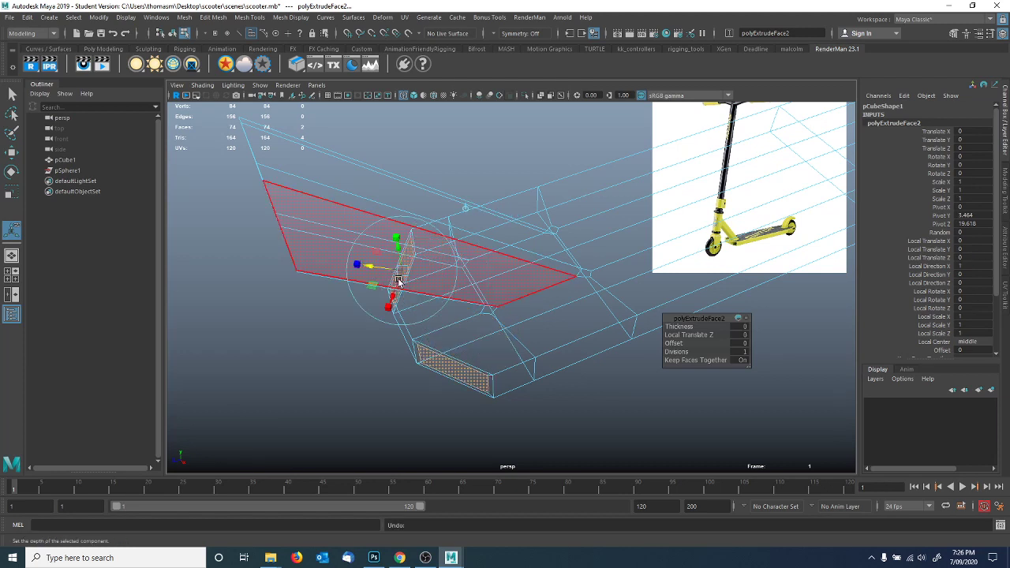
Switch the extrude manipulator to world axes and push both inset faces back into the deck about 4.2 units along Z.
{"action": "left_click_drag", "start_coordinate": [422, 262], "coordinate": [429, 327], "text": "alt"}
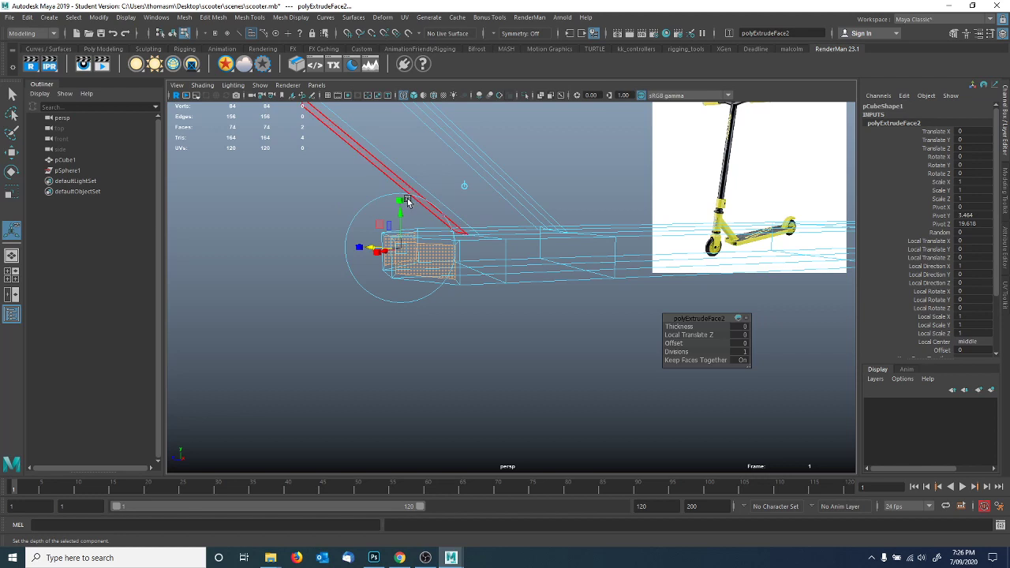
{"action": "left_click_drag", "start_coordinate": [382, 235], "coordinate": [469, 259], "text": "alt"}
{"action": "mouse_move", "coordinate": [472, 225]}
{"action": "left_mouse_down", "text": "alt"}
{"action": "mouse_move", "coordinate": [498, 241]}
{"action": "mouse_move", "coordinate": [476, 244]}
{"action": "left_mouse_up", "text": "alt"}
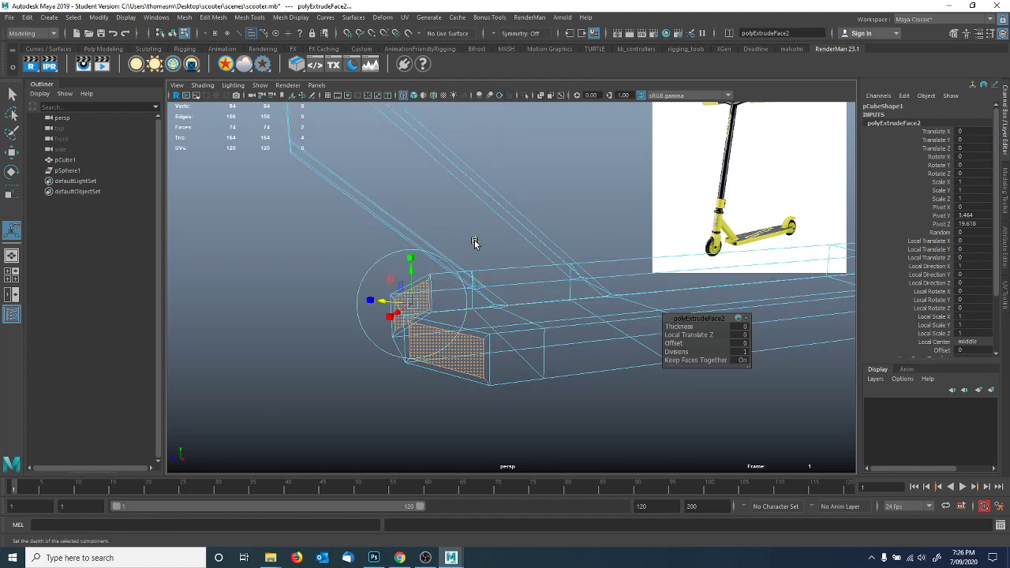
{"action": "left_click_drag", "start_coordinate": [444, 277], "coordinate": [509, 262], "text": "alt"}
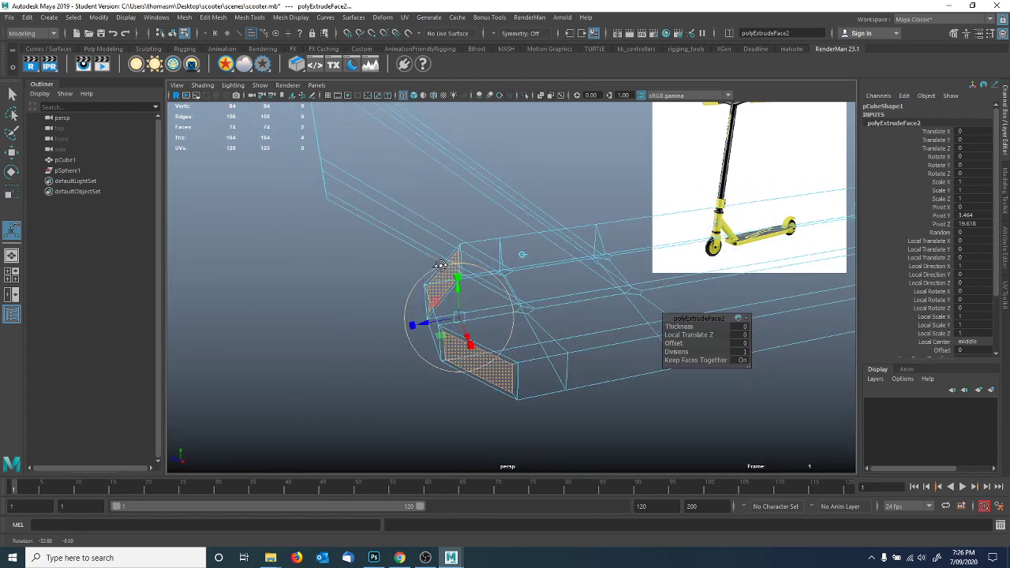
{"action": "left_click", "coordinate": [522, 254]}
{"action": "left_click_drag", "start_coordinate": [414, 274], "coordinate": [449, 293]}
{"action": "key", "text": "ctrl+z"}
{"action": "key", "text": "ctrl+z"}
{"action": "mouse_move", "coordinate": [411, 325]}
{"action": "left_mouse_down"}
{"action": "mouse_move", "coordinate": [551, 315]}
{"action": "mouse_move", "coordinate": [370, 311]}
{"action": "mouse_move", "coordinate": [409, 306]}
{"action": "left_mouse_up"}
{"action": "left_click", "coordinate": [396, 308]}
{"action": "left_click_drag", "start_coordinate": [386, 343], "coordinate": [436, 337], "text": "alt"}
Return to object mode with the deck selected and display it shaded to check the hollow front openings.
{"action": "right_click", "coordinate": [509, 246]}
{"action": "left_click", "coordinate": [560, 230]}
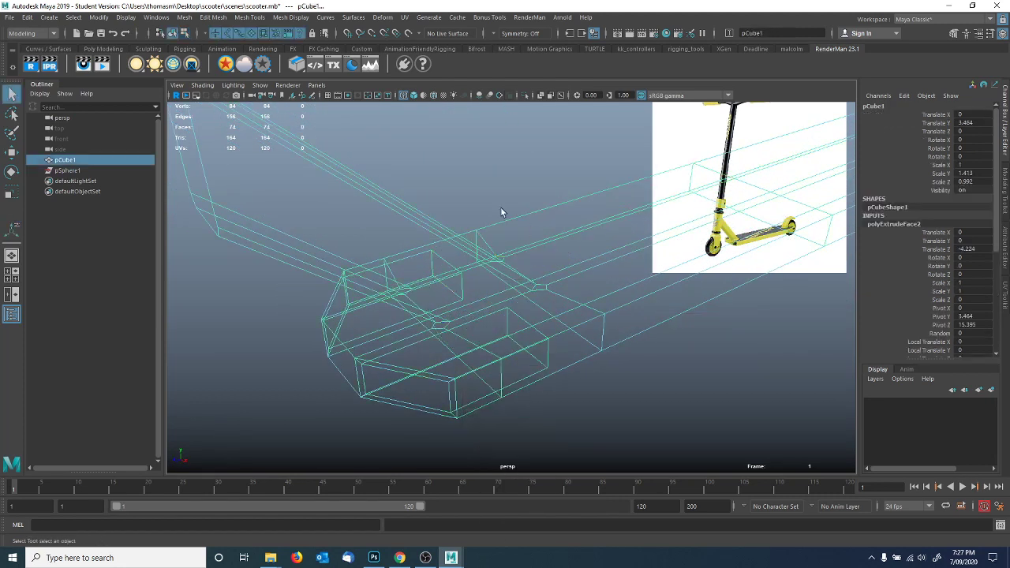
{"action": "left_click", "coordinate": [478, 224]}
{"action": "left_click", "coordinate": [503, 226]}
{"action": "key", "text": "5"}
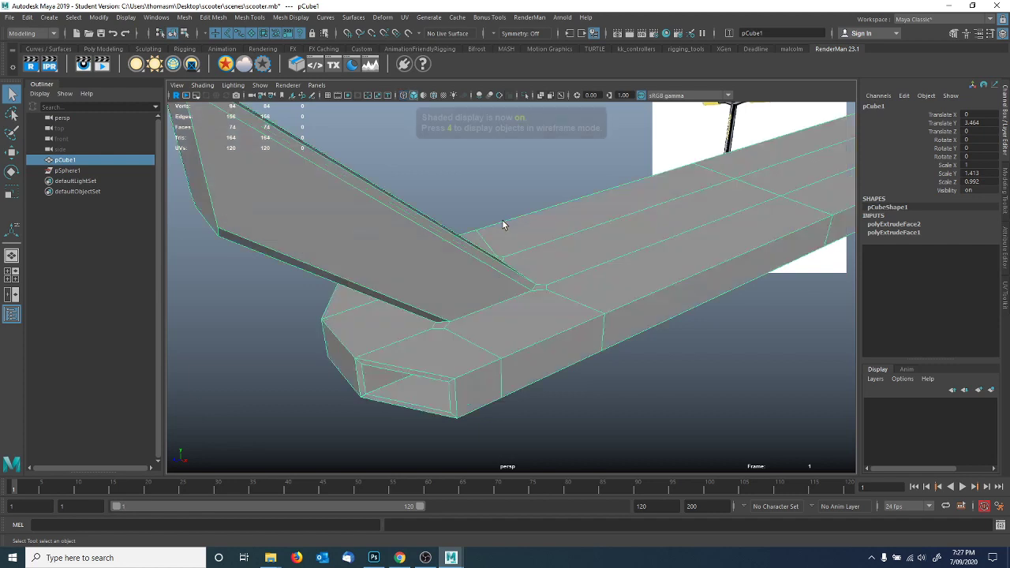
{"action": "left_click", "coordinate": [585, 368]}
{"action": "left_click_drag", "start_coordinate": [584, 369], "coordinate": [465, 338], "text": "alt"}
{"action": "left_click", "coordinate": [469, 337]}
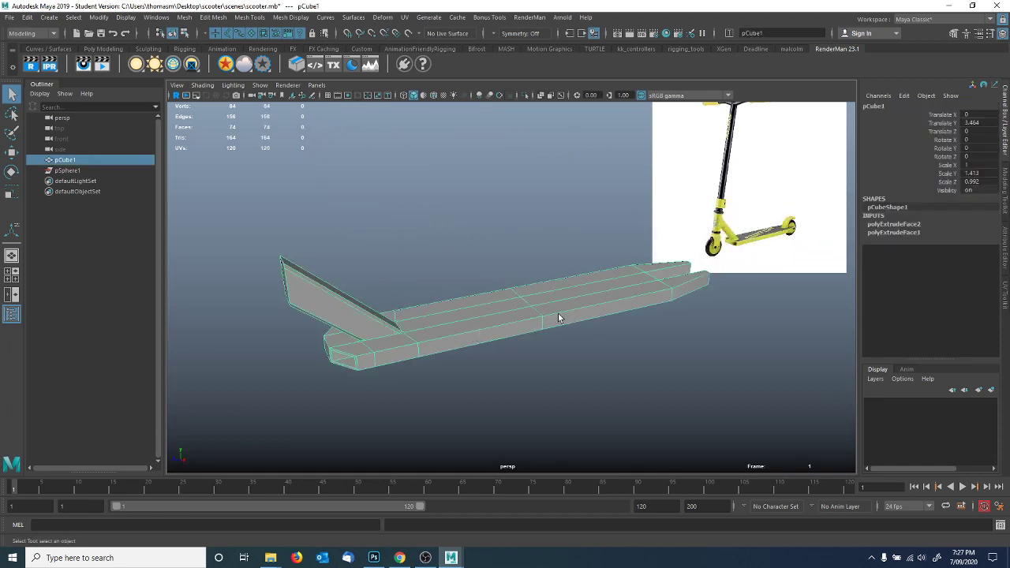
Switch to Photoshop to examine the front of the scooter in the reference image and return to Maya.
{"action": "key", "text": "alt+Tab"}
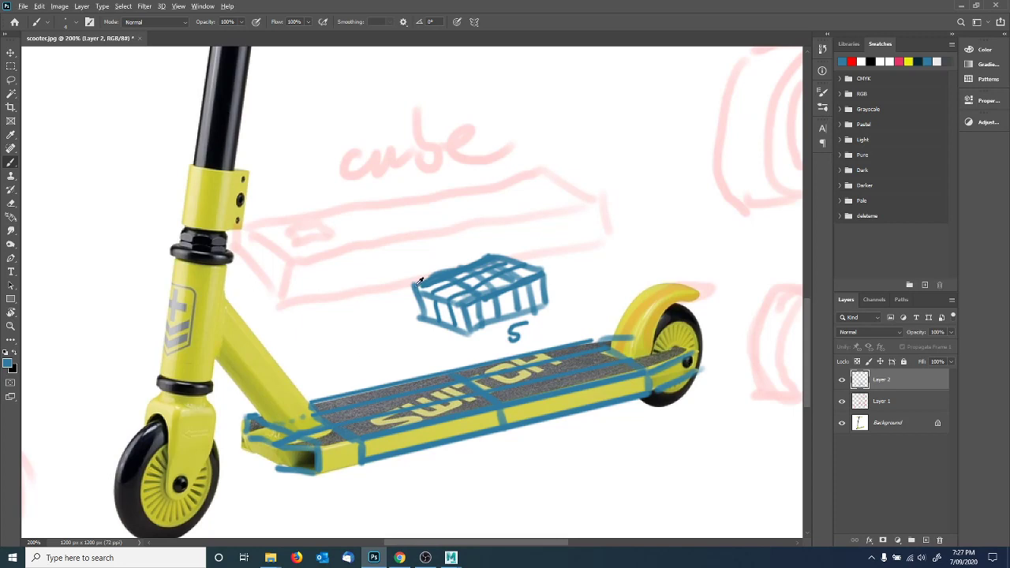
{"action": "left_click_drag", "start_coordinate": [338, 262], "coordinate": [426, 289]}
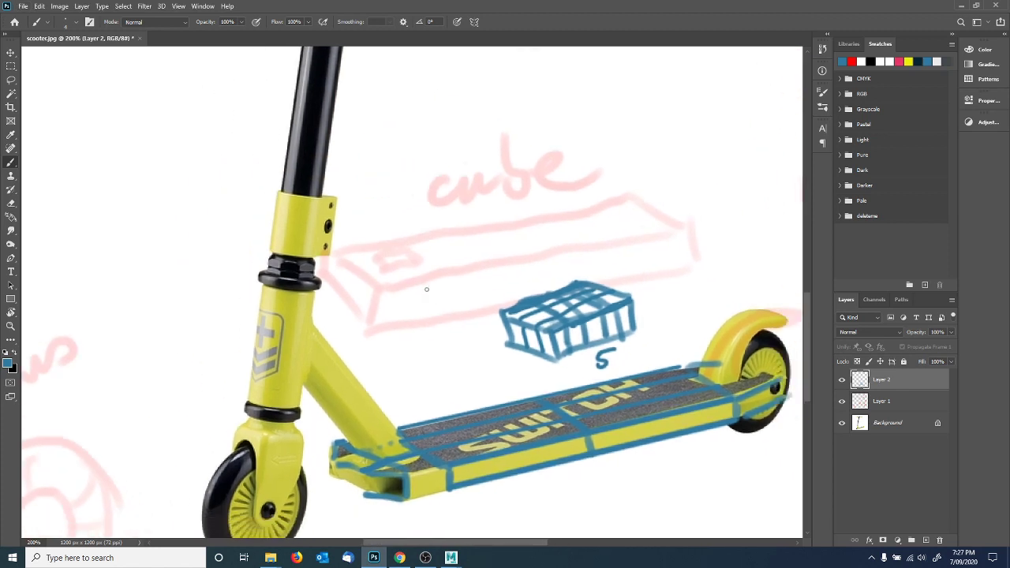
{"action": "key", "text": "alt+Tab"}
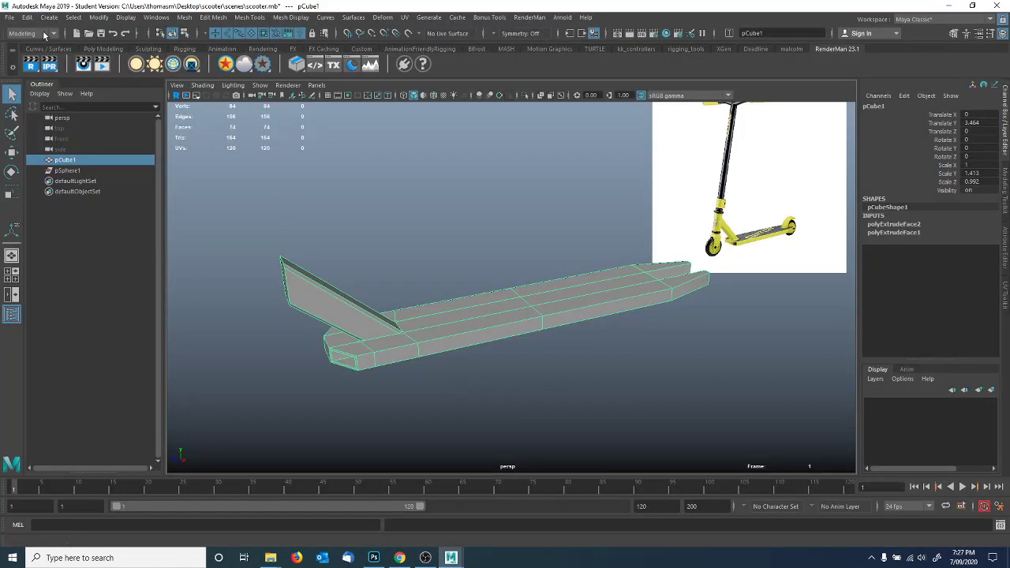
Create a polygon torus for the front wheel and move it ahead of the deck to about 28.7 on Z.
{"action": "left_click", "coordinate": [49, 18]}
{"action": "mouse_move", "coordinate": [80, 55]}
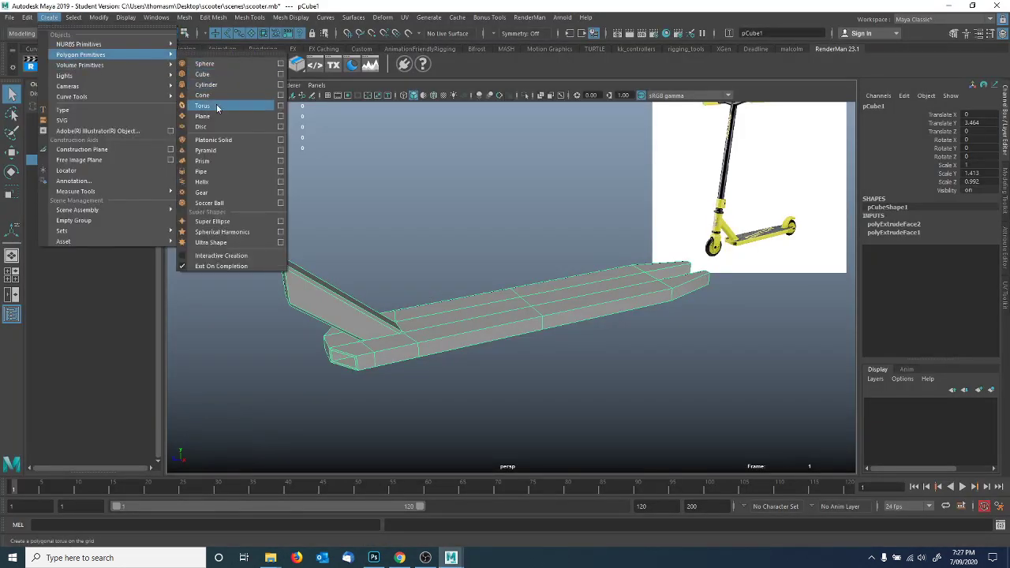
{"action": "left_click", "coordinate": [218, 109]}
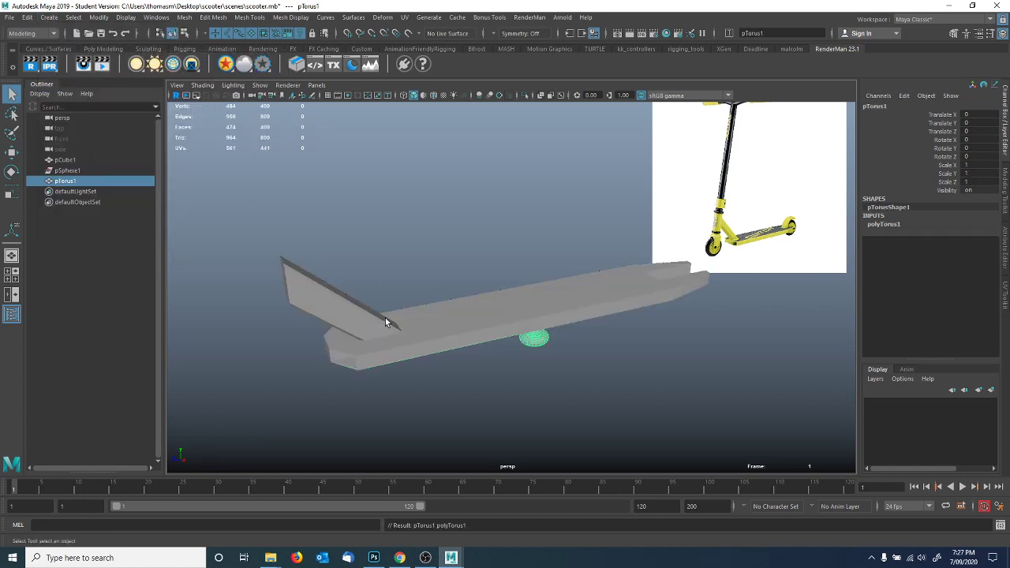
{"action": "key", "text": "w"}
{"action": "left_click_drag", "start_coordinate": [496, 334], "coordinate": [183, 399]}
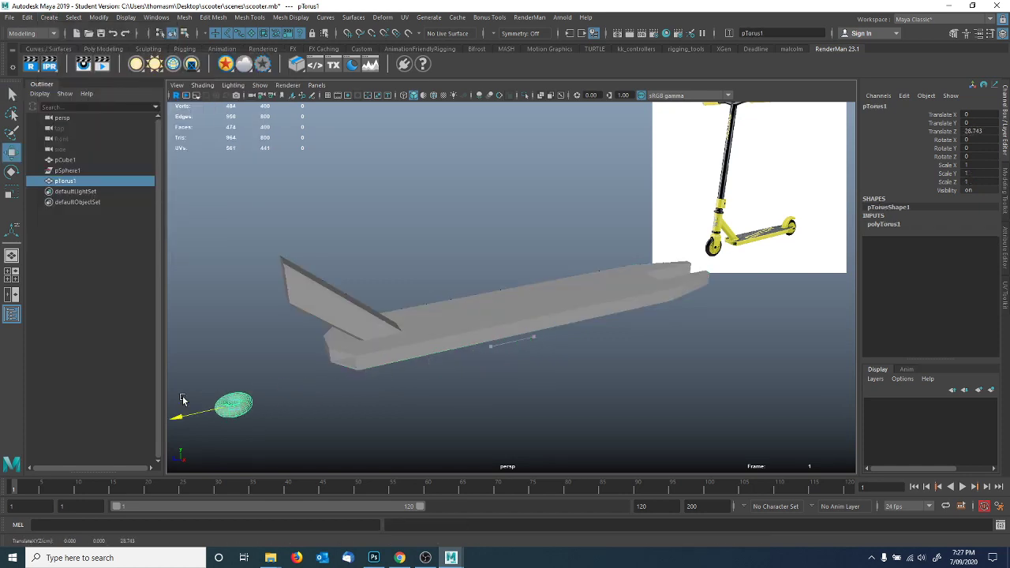
{"action": "middle_click_drag", "start_coordinate": [285, 360], "coordinate": [360, 277], "text": "alt"}
Stand the torus upright by setting its Z rotation to -90 degrees.
{"action": "key", "text": "e"}
{"action": "left_click_drag", "start_coordinate": [317, 290], "coordinate": [325, 371]}
{"action": "double_click", "coordinate": [977, 157]}
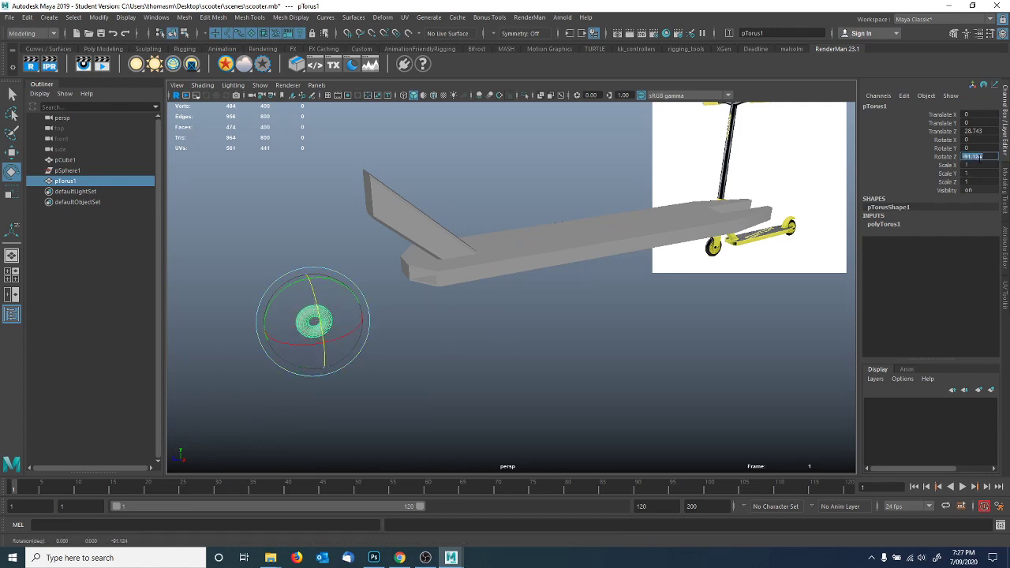
{"action": "key", "text": "w"}
Show the grid and move the torus to about 3.15 on Y and 26.8 on Z, level with the deck's front.
{"action": "left_click", "coordinate": [327, 96]}
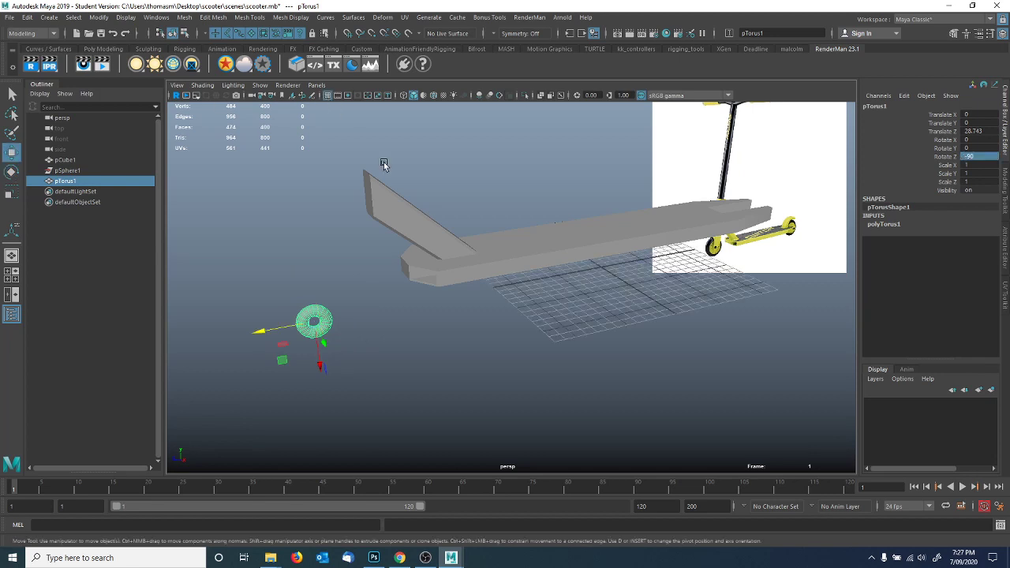
{"action": "mouse_move", "coordinate": [425, 273]}
{"action": "left_mouse_down", "text": "alt"}
{"action": "mouse_move", "coordinate": [406, 259]}
{"action": "mouse_move", "coordinate": [408, 268]}
{"action": "left_mouse_up", "text": "alt"}
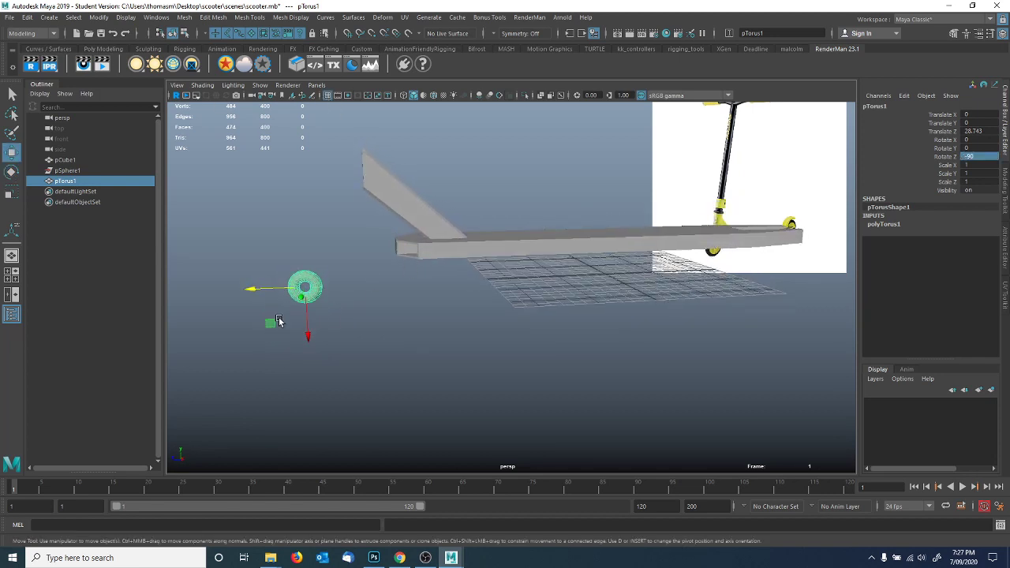
{"action": "left_click_drag", "start_coordinate": [269, 322], "coordinate": [292, 289]}
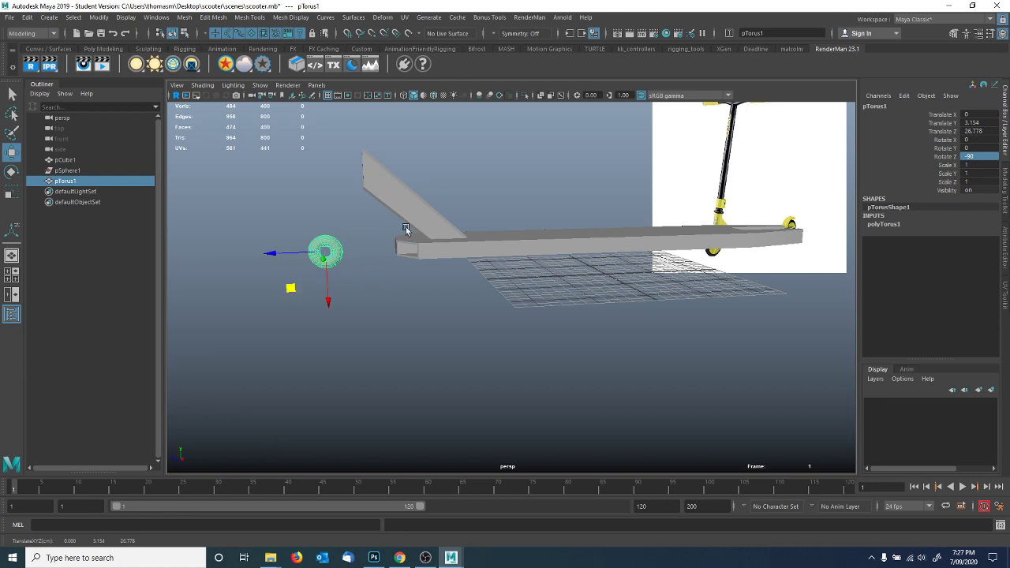
{"action": "left_click_drag", "start_coordinate": [463, 223], "coordinate": [478, 248], "text": "alt"}
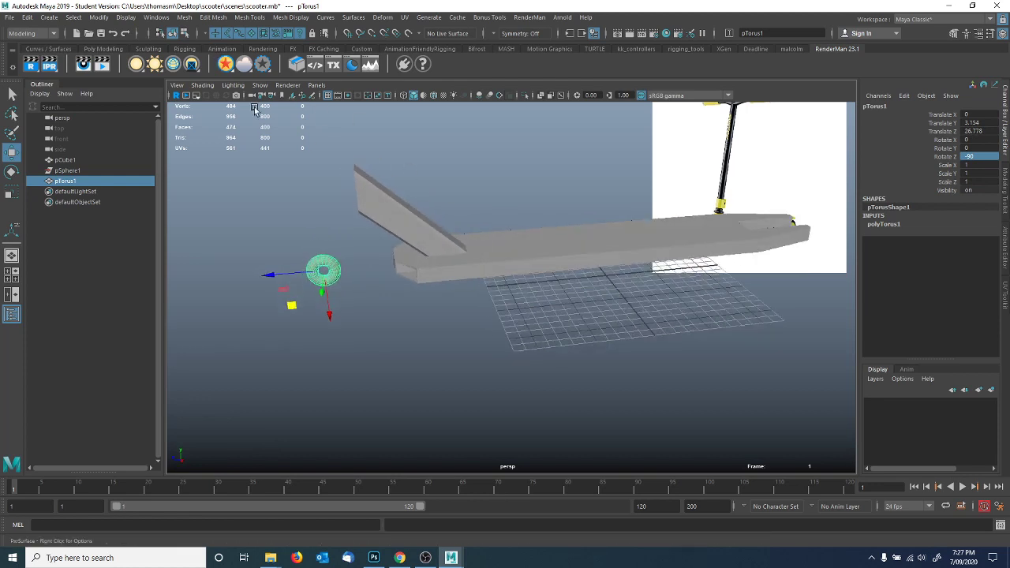
Set the grid's length and width to 22 units in the Grid Options.
{"action": "left_click_drag", "start_coordinate": [573, 311], "coordinate": [574, 332], "text": "alt"}
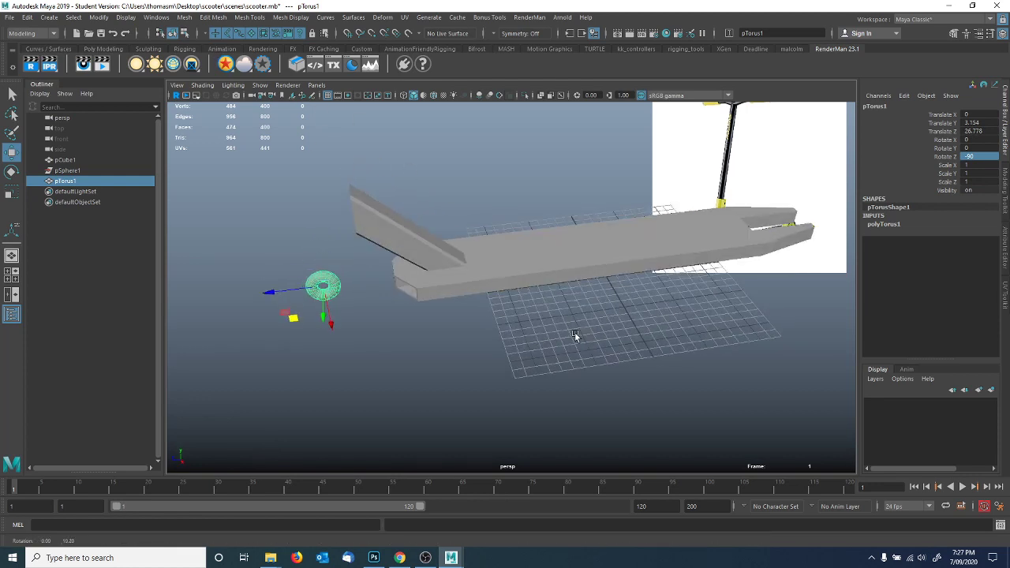
{"action": "left_click", "coordinate": [126, 17]}
{"action": "left_click", "coordinate": [308, 48]}
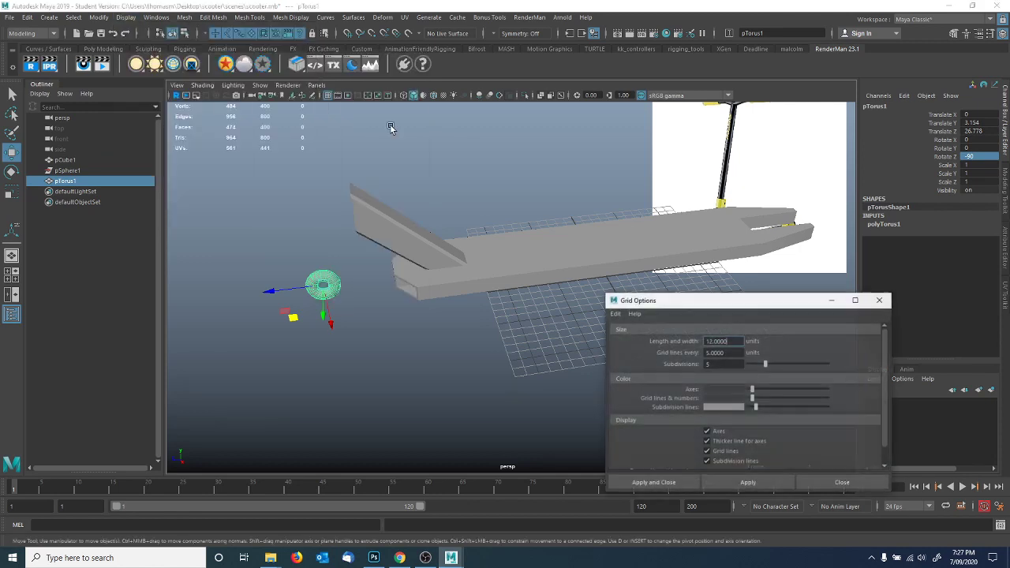
{"action": "left_click_drag", "start_coordinate": [692, 305], "coordinate": [671, 263]}
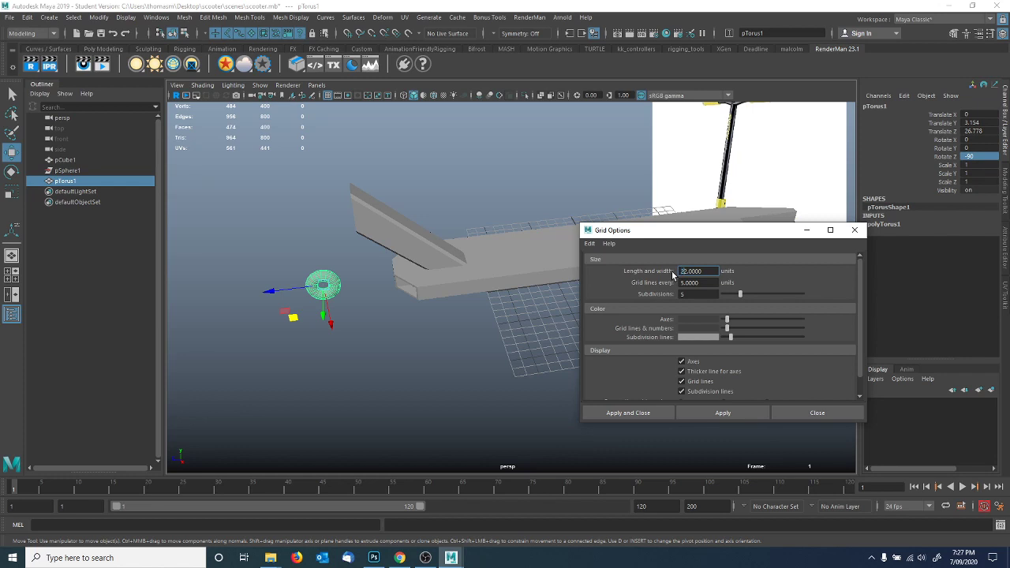
{"action": "left_click", "coordinate": [636, 412]}
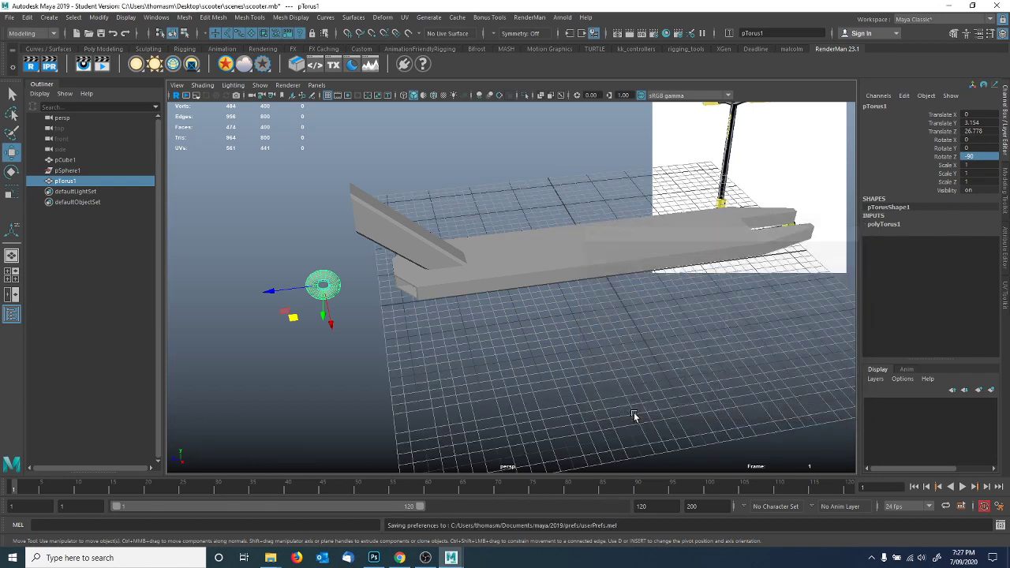
Enlarge the grid's length and width further in the Grid Options so it extends beyond the torus.
{"action": "left_click_drag", "start_coordinate": [499, 381], "coordinate": [516, 368], "text": "alt"}
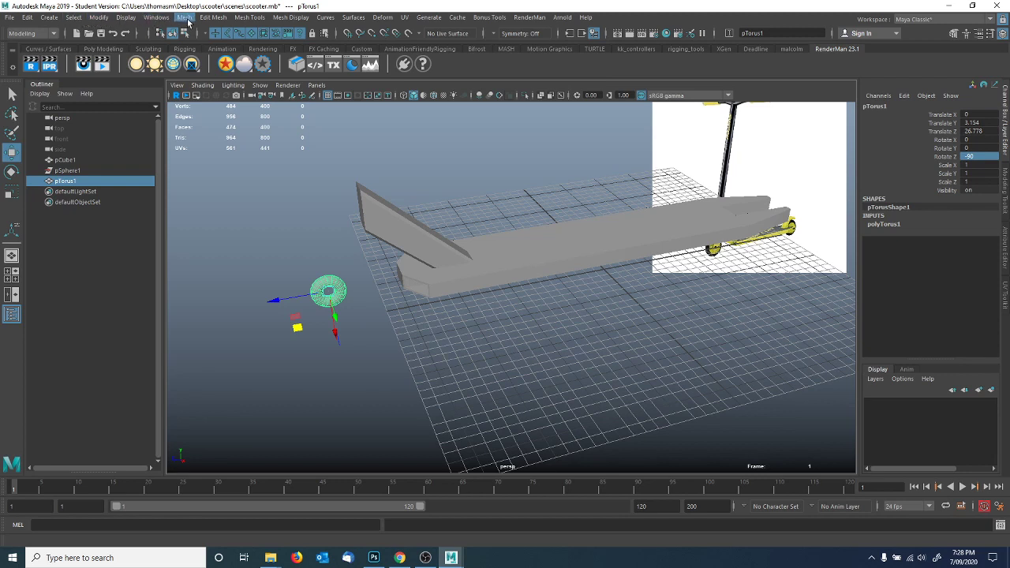
{"action": "left_click", "coordinate": [127, 16]}
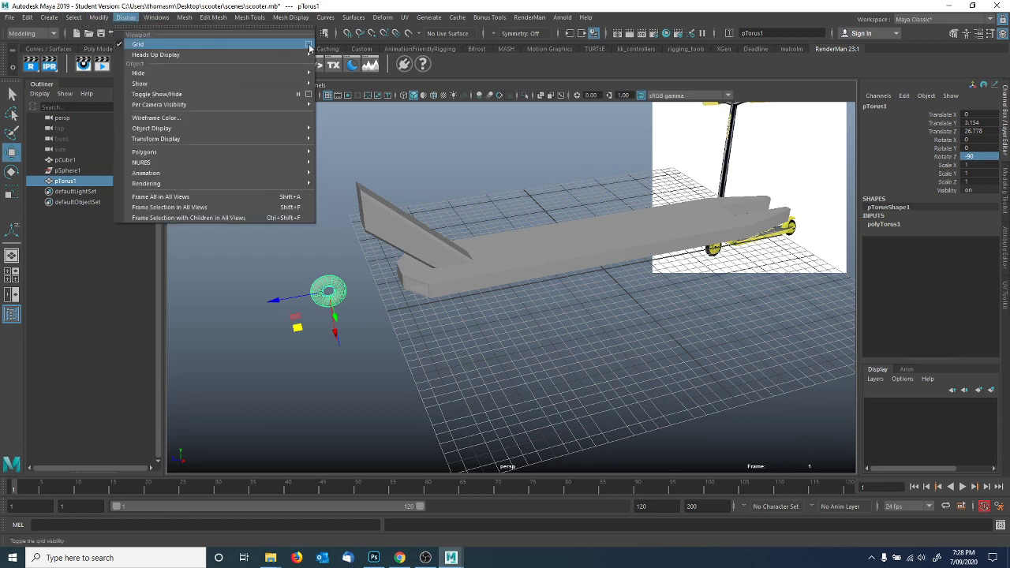
{"action": "left_click", "coordinate": [308, 40]}
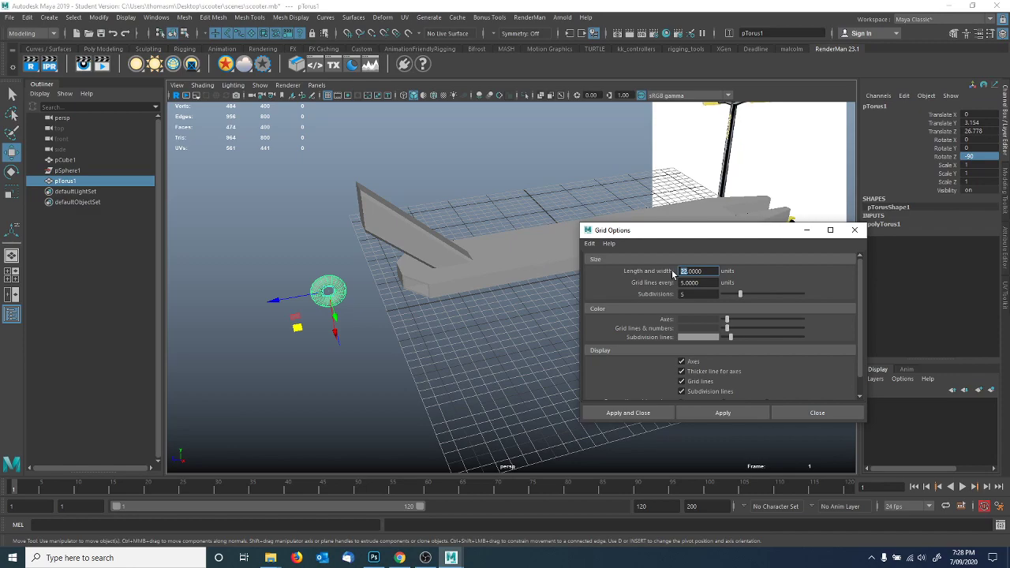
{"action": "left_click", "coordinate": [631, 413]}
Enlarge the torus in the side view by setting its radius to 2.7.
{"action": "left_click_drag", "start_coordinate": [545, 352], "coordinate": [532, 332], "text": "alt"}
{"action": "key", "text": "space"}
{"action": "right_click_drag", "start_coordinate": [387, 266], "coordinate": [245, 229], "text": "alt"}
{"action": "middle_click_drag", "start_coordinate": [245, 228], "coordinate": [532, 284], "text": "alt"}
{"action": "right_click_drag", "start_coordinate": [532, 283], "coordinate": [563, 324], "text": "alt"}
{"action": "middle_click_drag", "start_coordinate": [563, 325], "coordinate": [528, 277], "text": "alt"}
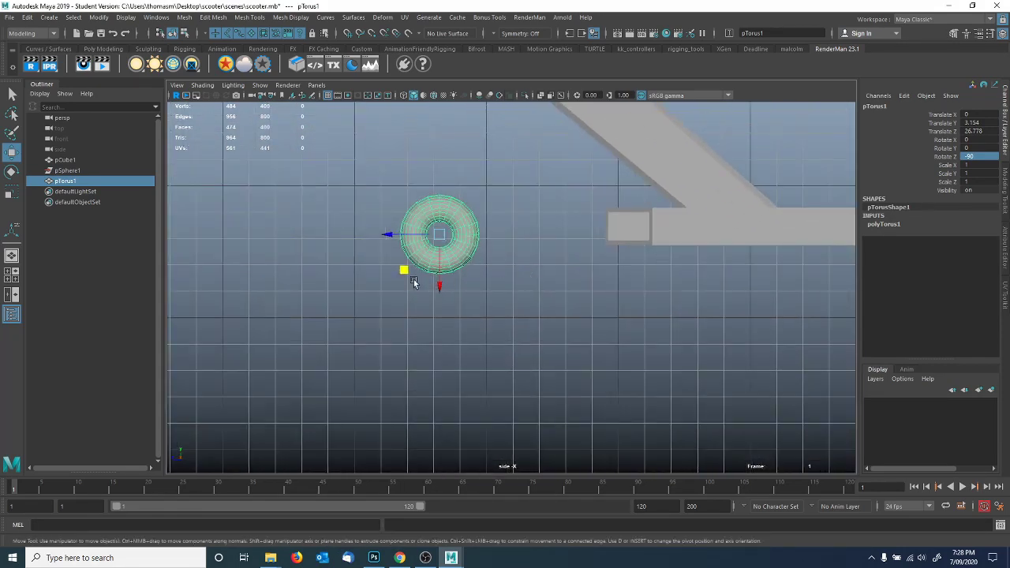
{"action": "right_click_drag", "start_coordinate": [568, 260], "coordinate": [406, 195], "text": "alt"}
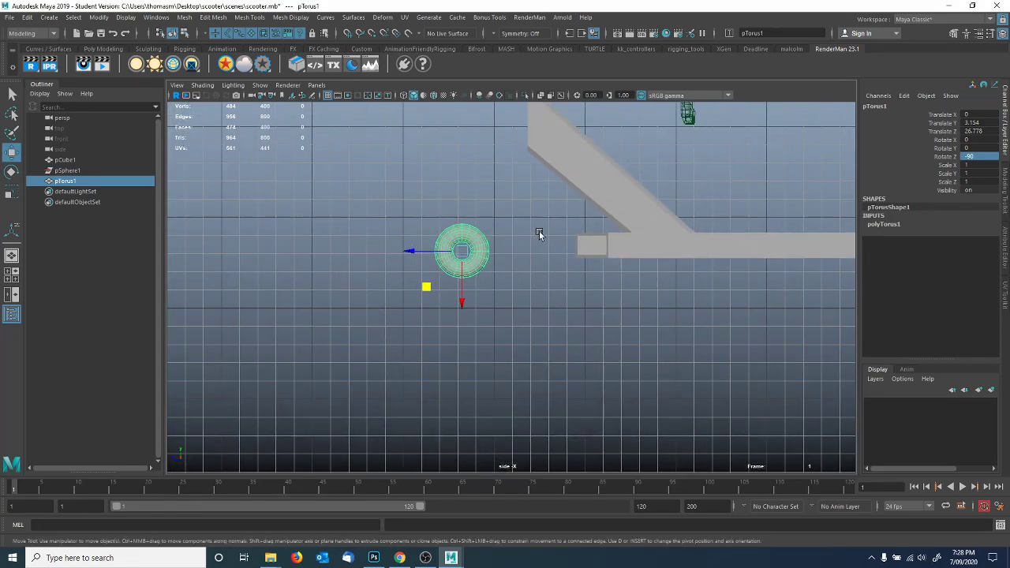
{"action": "middle_click_drag", "start_coordinate": [538, 231], "coordinate": [486, 284], "text": "alt"}
{"action": "left_click", "coordinate": [886, 223]}
{"action": "left_click", "coordinate": [946, 232]}
{"action": "middle_click_drag", "start_coordinate": [619, 253], "coordinate": [621, 253]}
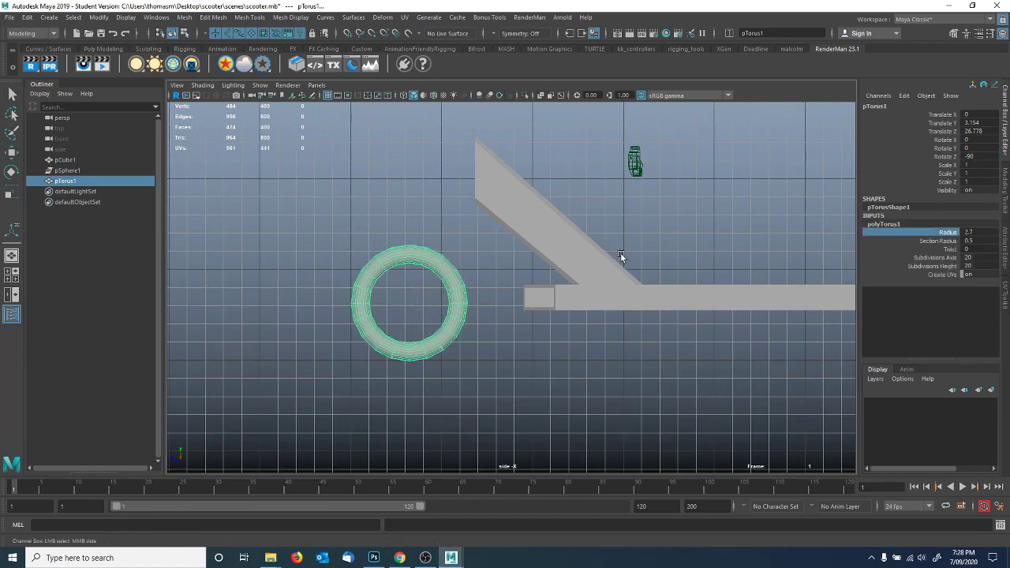
Check the front wheel in the Photoshop reference image, then return to Maya and examine the torus beside the deck in perspective.
{"action": "key", "text": "alt+Tab"}
{"action": "key", "text": "alt+Tab"}
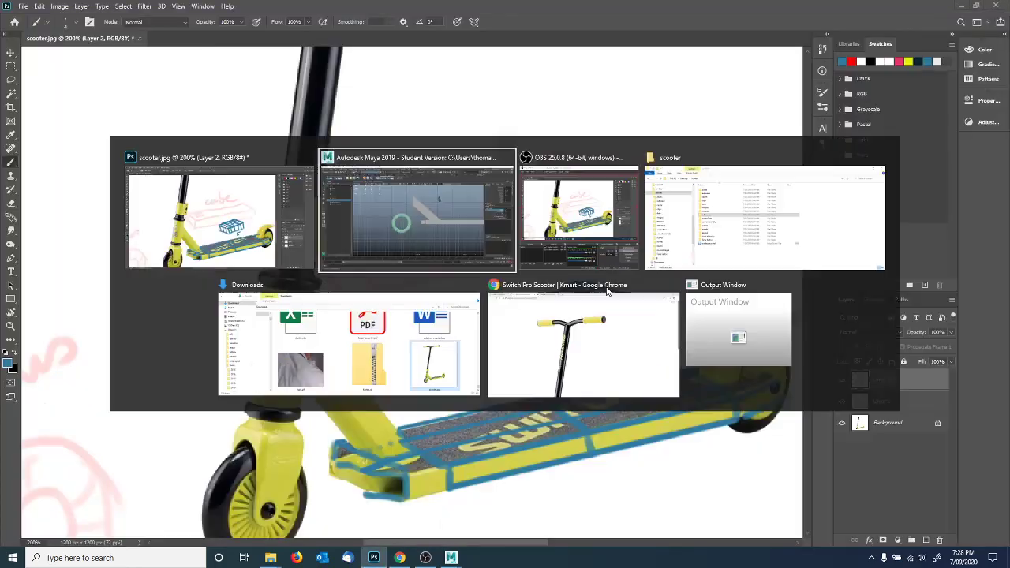
{"action": "key", "text": "space"}
{"action": "key", "text": "space"}
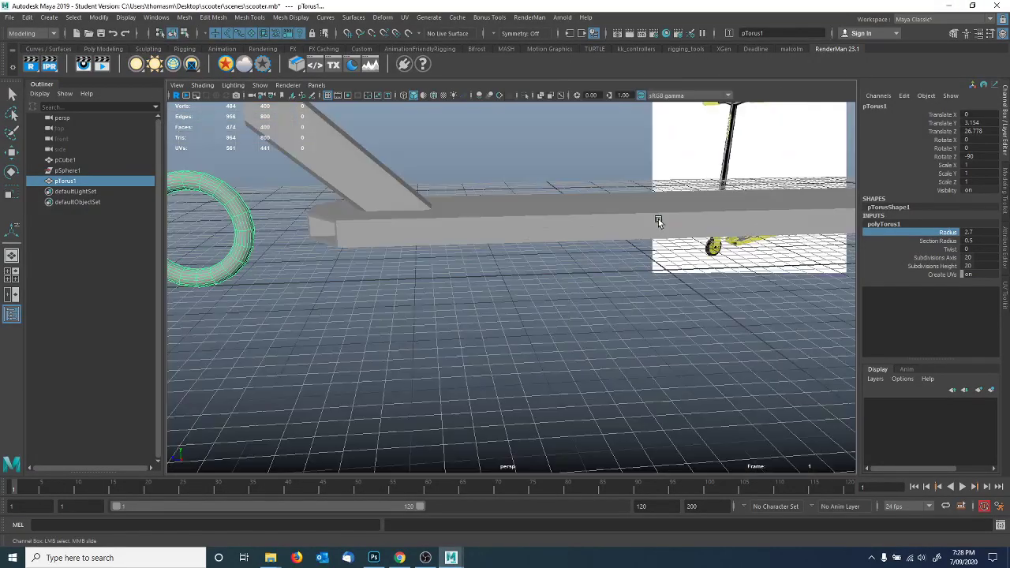
{"action": "middle_click_drag", "start_coordinate": [657, 224], "coordinate": [634, 316], "text": "alt"}
{"action": "right_click_drag", "start_coordinate": [634, 315], "coordinate": [542, 288], "text": "alt"}
{"action": "mouse_move", "coordinate": [685, 303]}
{"action": "left_mouse_down", "text": "alt"}
{"action": "mouse_move", "coordinate": [723, 296]}
{"action": "mouse_move", "coordinate": [699, 299]}
{"action": "left_mouse_up", "text": "alt"}
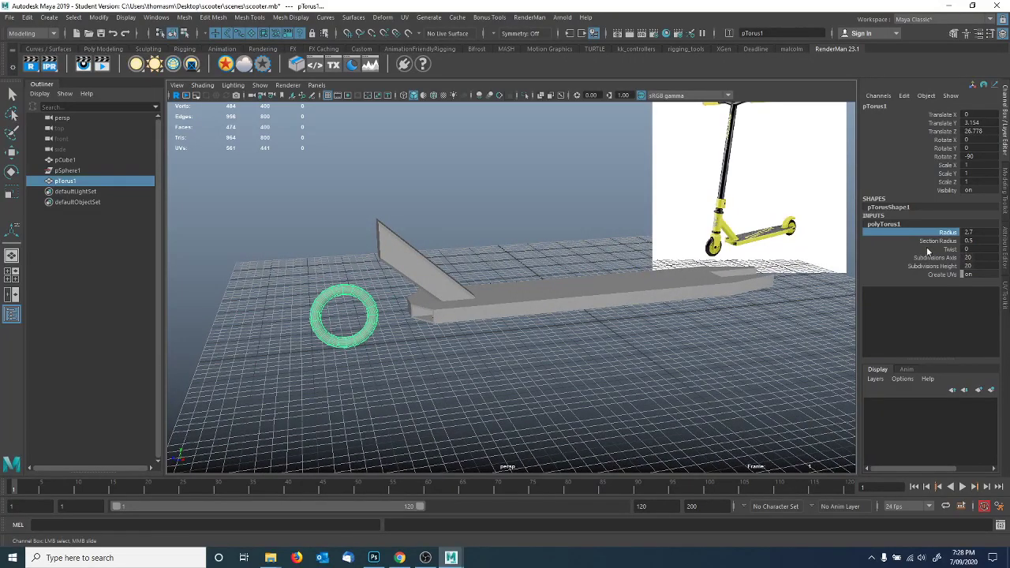
Examine the torus against the deck in the four-view layout and the full-size front, side and perspective views, and review the hotbox view options.
{"action": "key", "text": "space"}
{"action": "key", "text": "space"}
{"action": "key", "text": "space"}
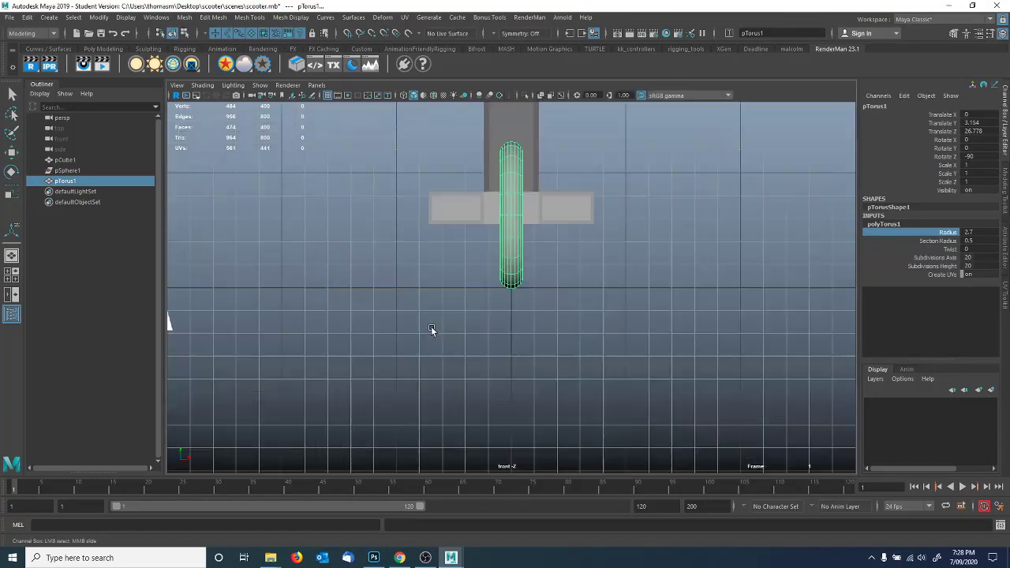
{"action": "key", "text": "space"}
{"action": "key", "text": "space"}
{"action": "key", "text": "space"}
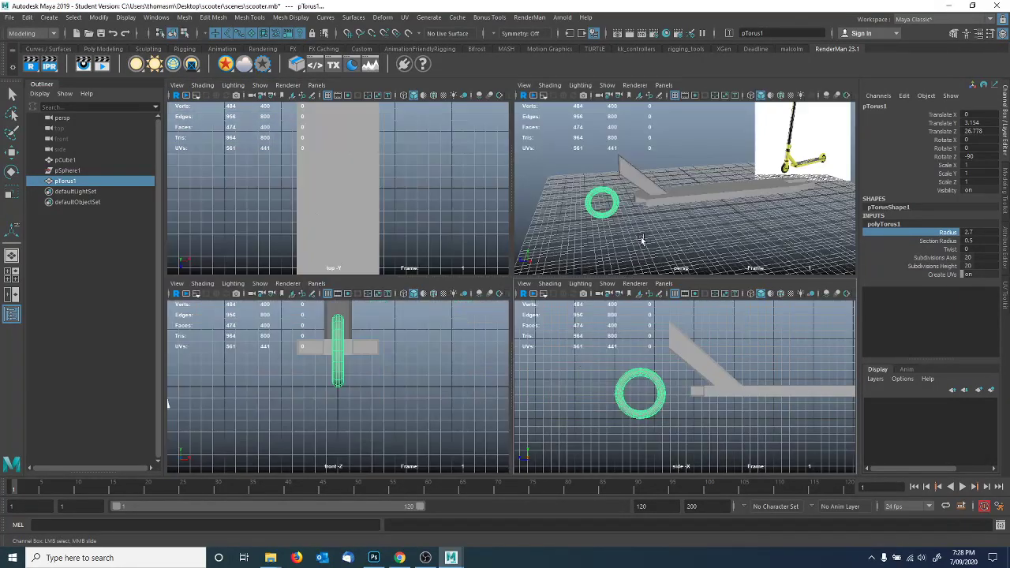
{"action": "key", "text": "space"}
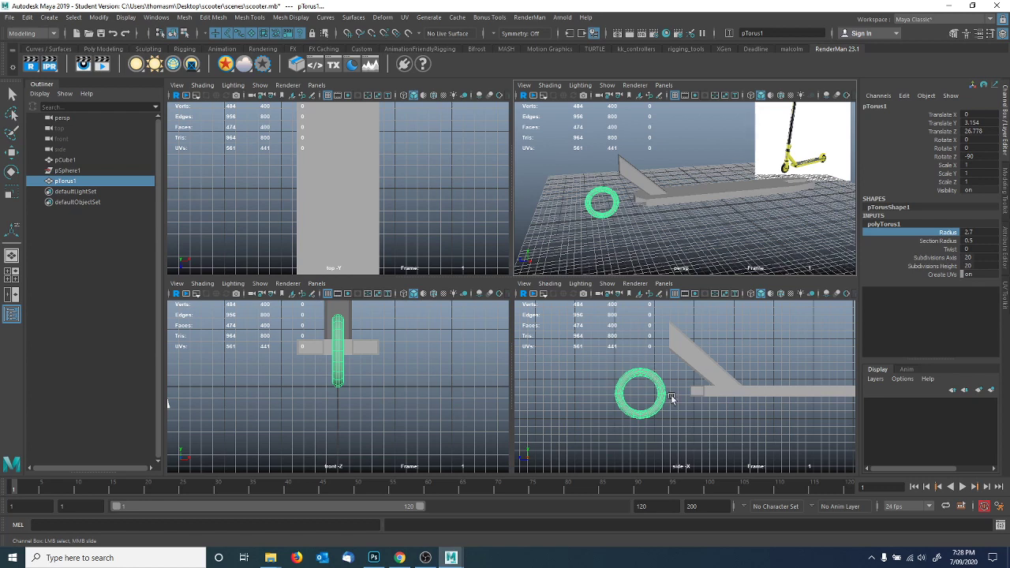
{"action": "key", "text": "space"}
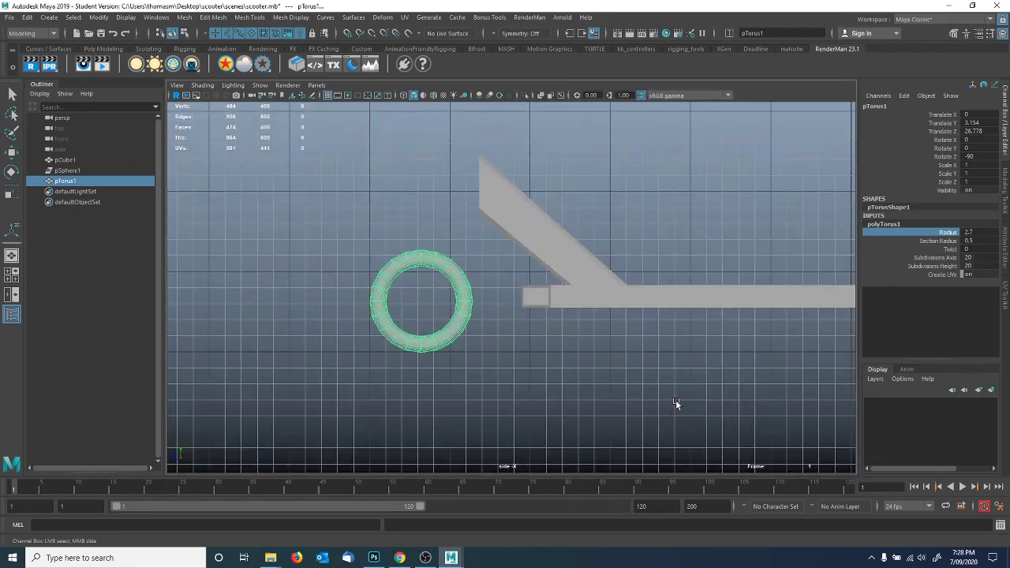
{"action": "key", "text": "space"}
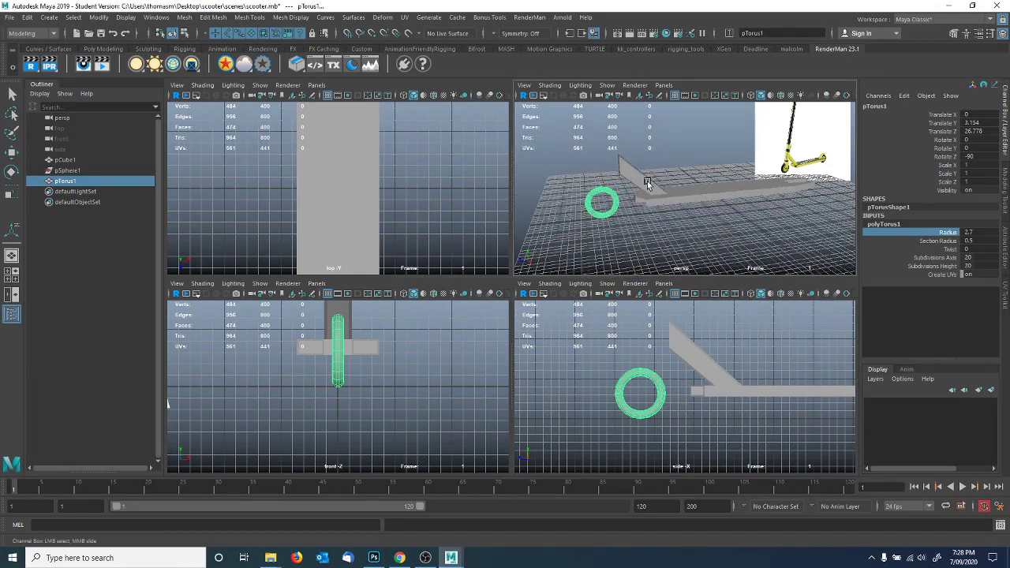
{"action": "key", "text": "space"}
{"action": "key", "text": "space"}
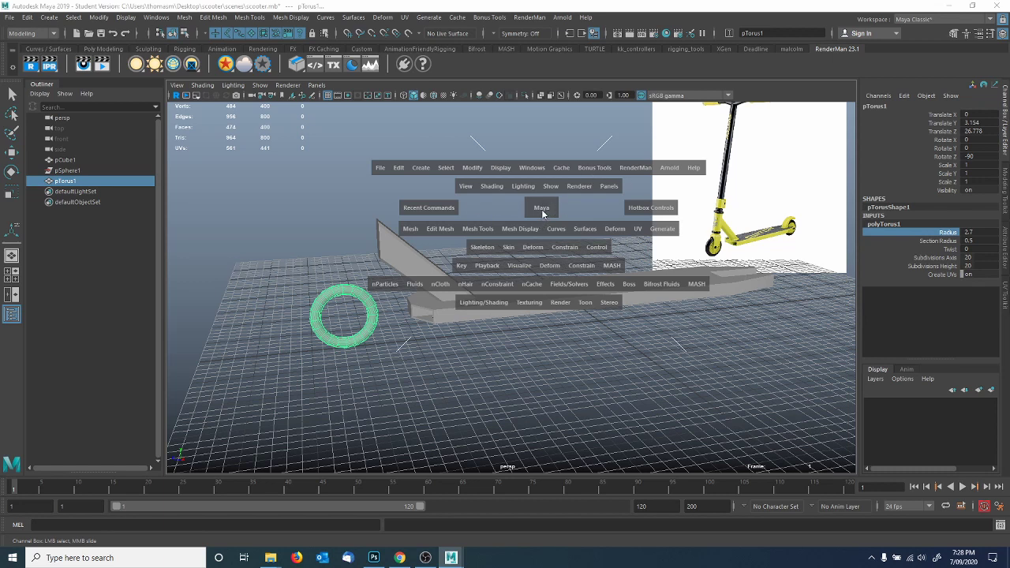
{"action": "left_click", "coordinate": [542, 210]}
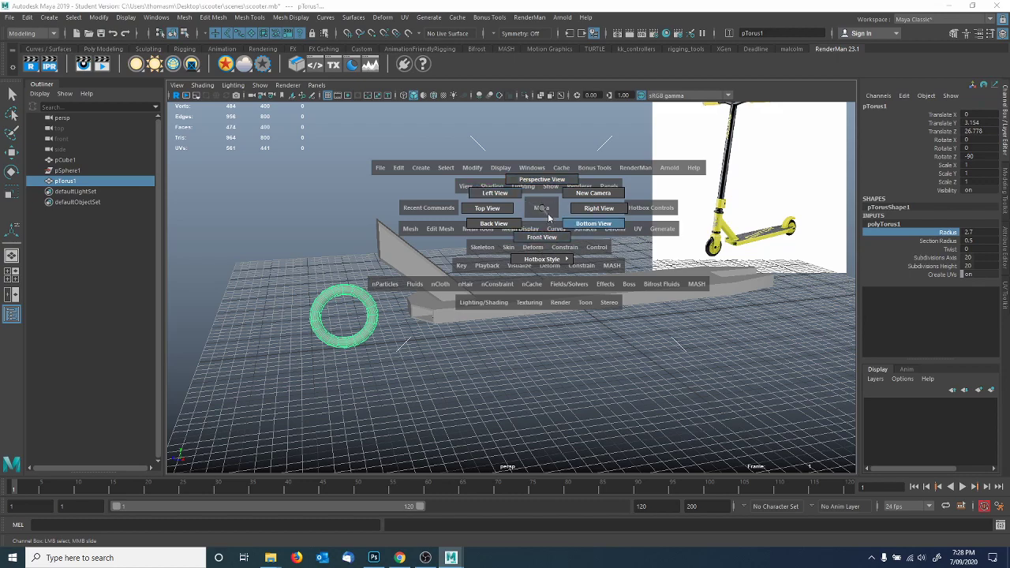
{"action": "key", "text": "space"}
Thicken the torus by setting its section radius to 1.
{"action": "left_click_drag", "start_coordinate": [458, 326], "coordinate": [434, 322], "text": "alt"}
{"action": "right_click_drag", "start_coordinate": [435, 322], "coordinate": [497, 326], "text": "alt"}
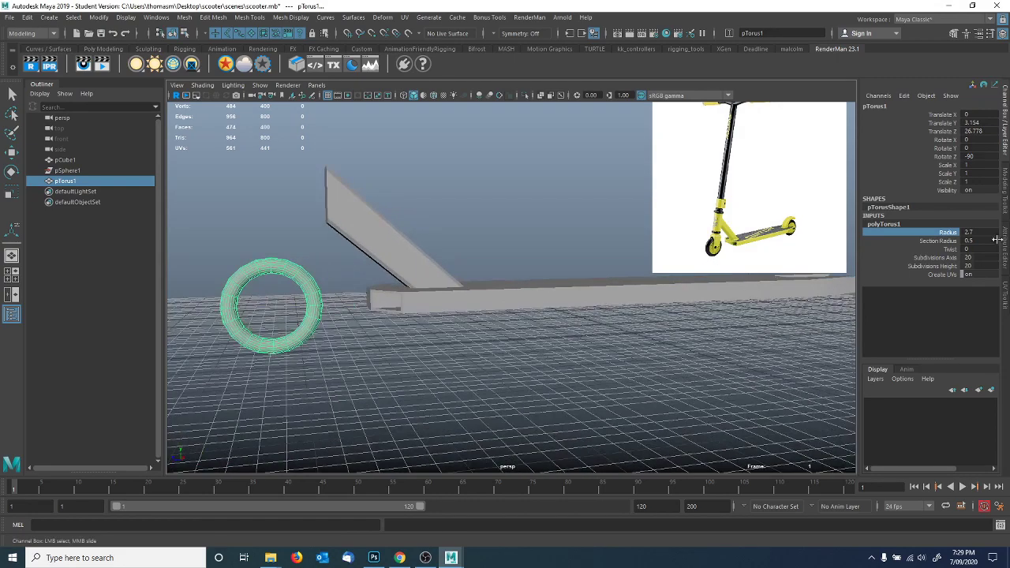
{"action": "left_click", "coordinate": [938, 241]}
{"action": "middle_click_drag", "start_coordinate": [608, 275], "coordinate": [614, 273]}
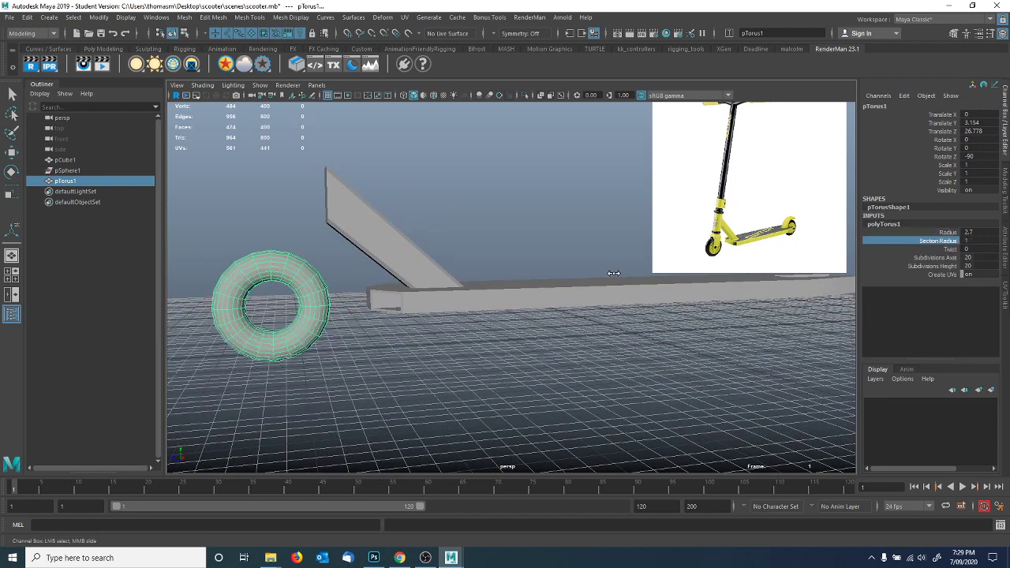
Reduce the torus's mesh density to 16 axis subdivisions and 9 height subdivisions.
{"action": "left_click", "coordinate": [939, 257]}
{"action": "middle_click_drag", "start_coordinate": [733, 264], "coordinate": [665, 263]}
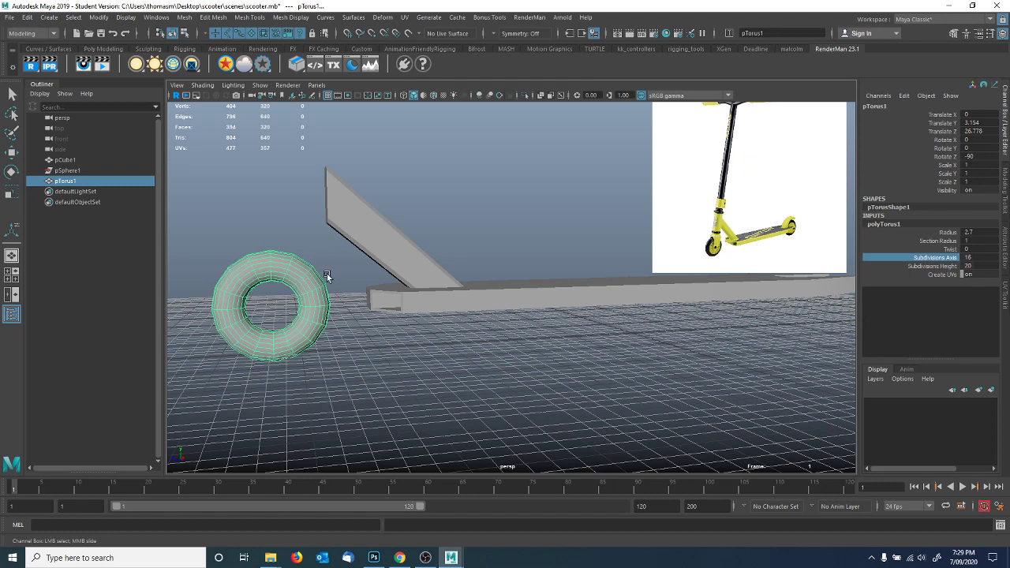
{"action": "left_click", "coordinate": [932, 267]}
{"action": "middle_click_drag", "start_coordinate": [718, 247], "coordinate": [653, 249]}
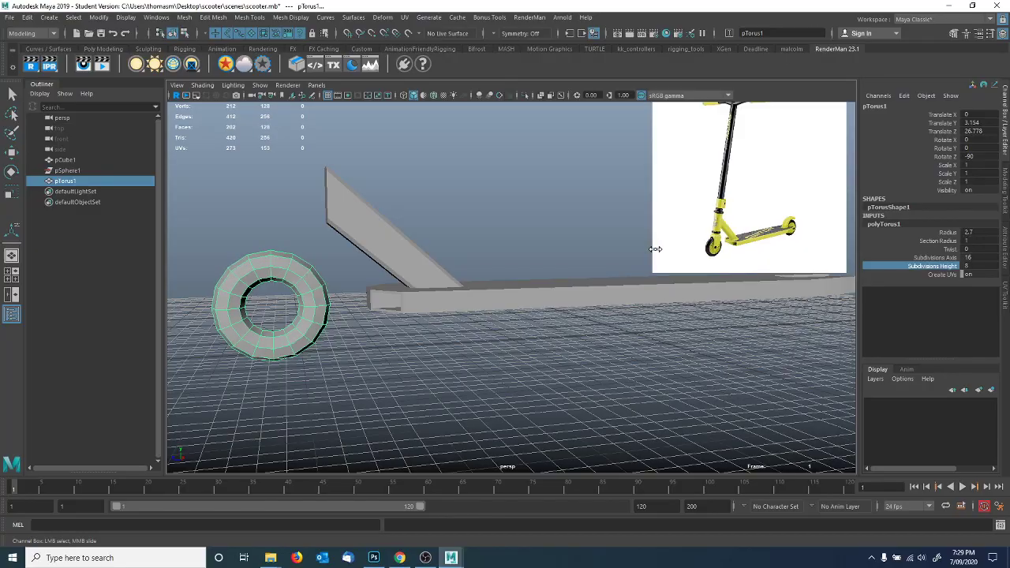
{"action": "left_click_drag", "start_coordinate": [656, 248], "coordinate": [700, 266], "text": "alt"}
{"action": "middle_click_drag", "start_coordinate": [662, 268], "coordinate": [668, 268]}
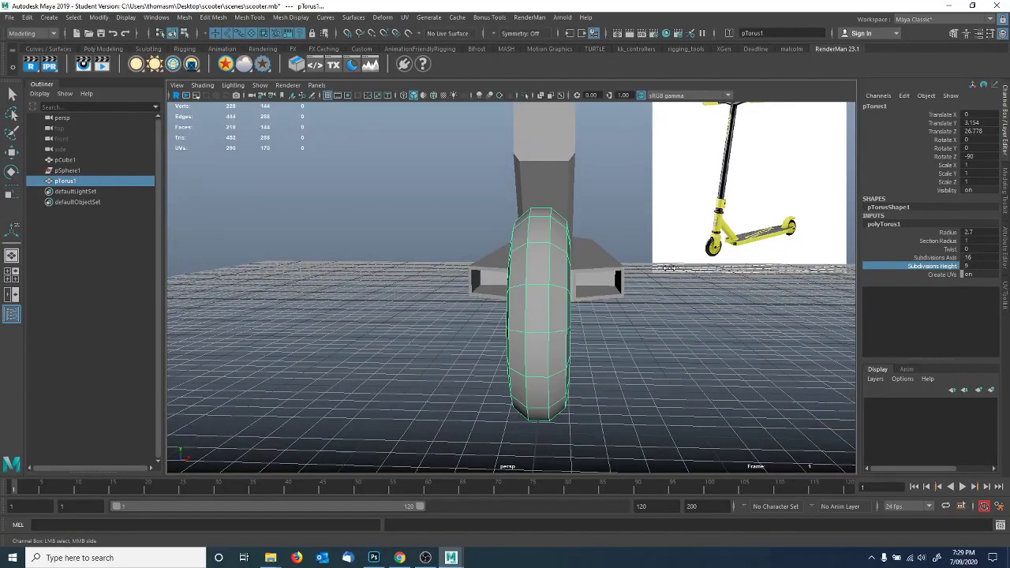
Compare the torus's smooth preview with its actual polygon display from several angles, ending on the unsmoothed display.
{"action": "left_click_drag", "start_coordinate": [613, 290], "coordinate": [671, 308], "text": "alt"}
{"action": "right_click_drag", "start_coordinate": [672, 309], "coordinate": [464, 286], "text": "alt"}
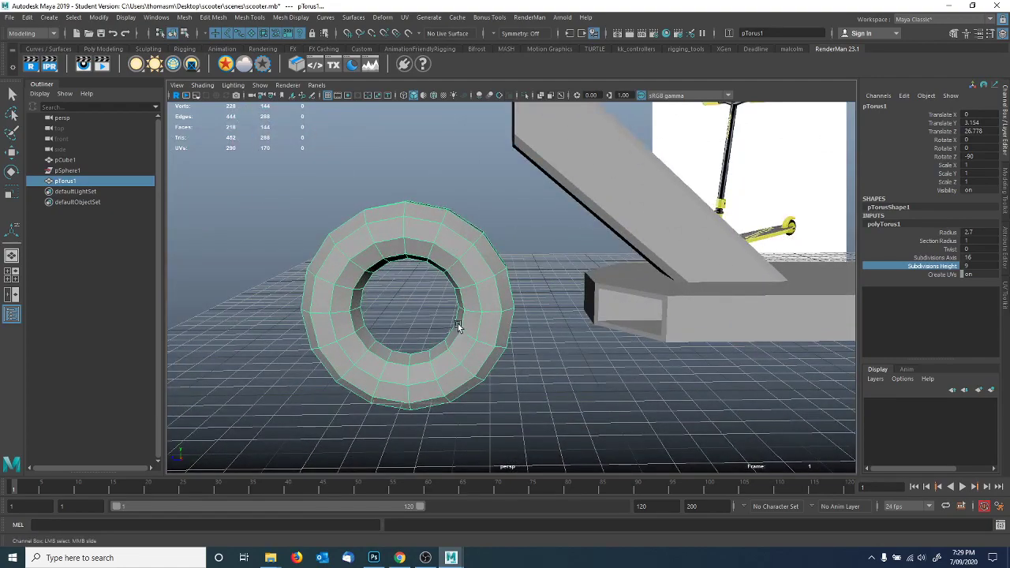
{"action": "key", "text": "w"}
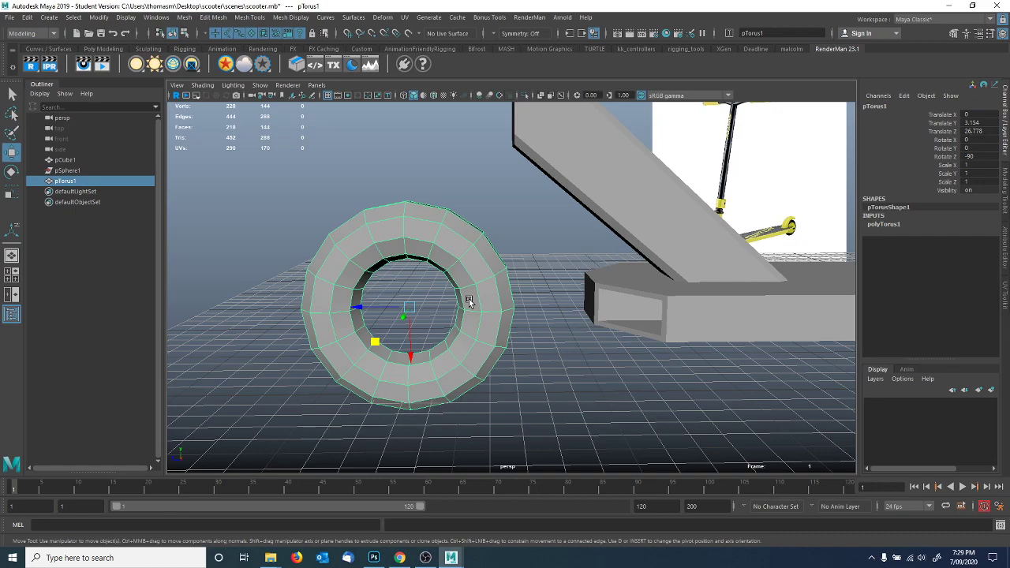
{"action": "key", "text": "3"}
{"action": "left_click", "coordinate": [523, 204]}
{"action": "mouse_move", "coordinate": [544, 338]}
{"action": "left_mouse_down", "text": "alt"}
{"action": "mouse_move", "coordinate": [579, 325]}
{"action": "mouse_move", "coordinate": [631, 331]}
{"action": "mouse_move", "coordinate": [579, 322]}
{"action": "mouse_move", "coordinate": [528, 342]}
{"action": "left_mouse_up", "text": "alt"}
{"action": "left_click", "coordinate": [508, 320]}
{"action": "key", "text": "1"}
{"action": "left_click", "coordinate": [334, 201]}
{"action": "left_click", "coordinate": [496, 335]}
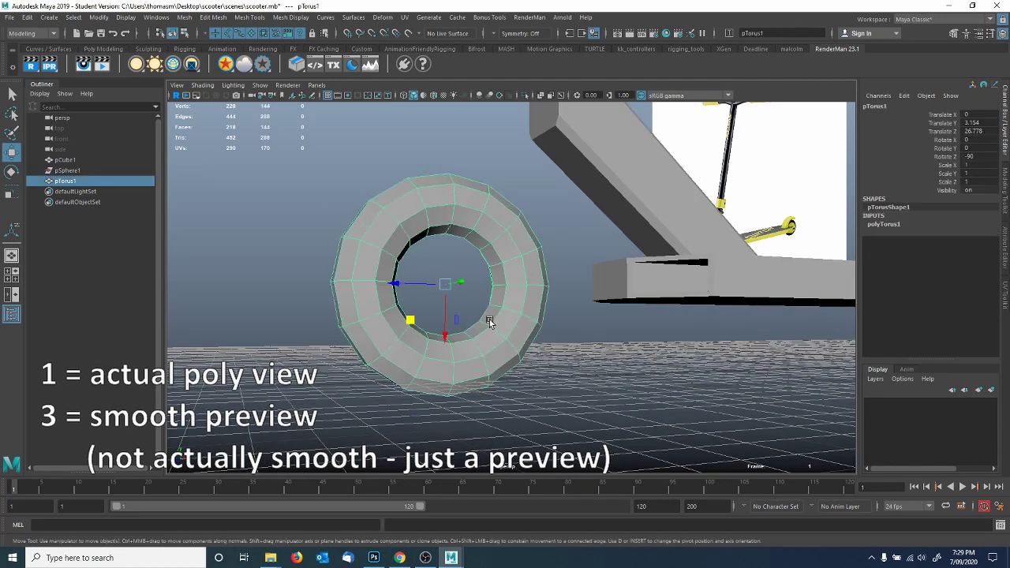
{"action": "key", "text": "3"}
{"action": "left_click_drag", "start_coordinate": [556, 352], "coordinate": [589, 361], "text": "alt"}
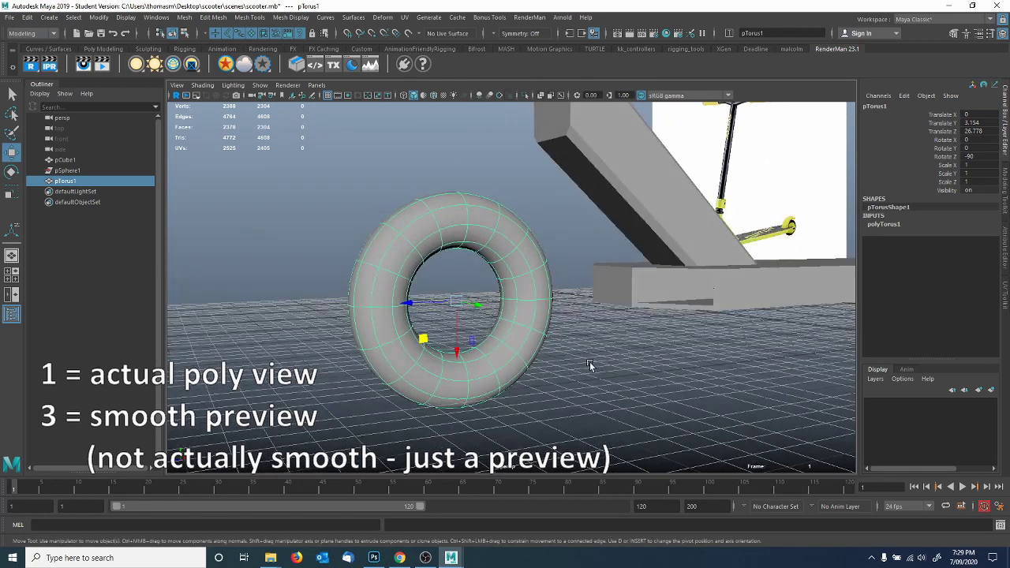
{"action": "key", "text": "1"}
Move the torus in the side view to 3.488 on Y and 26.687 on Z so its smoothed shape rests on the ground line.
{"action": "key", "text": "space"}
{"action": "left_click_drag", "start_coordinate": [590, 361], "coordinate": [620, 361]}
{"action": "middle_click_drag", "start_coordinate": [500, 351], "coordinate": [525, 315], "text": "alt"}
{"action": "right_click_drag", "start_coordinate": [552, 321], "coordinate": [713, 331], "text": "alt"}
{"action": "key", "text": "3"}
{"action": "left_click_drag", "start_coordinate": [383, 297], "coordinate": [383, 292]}
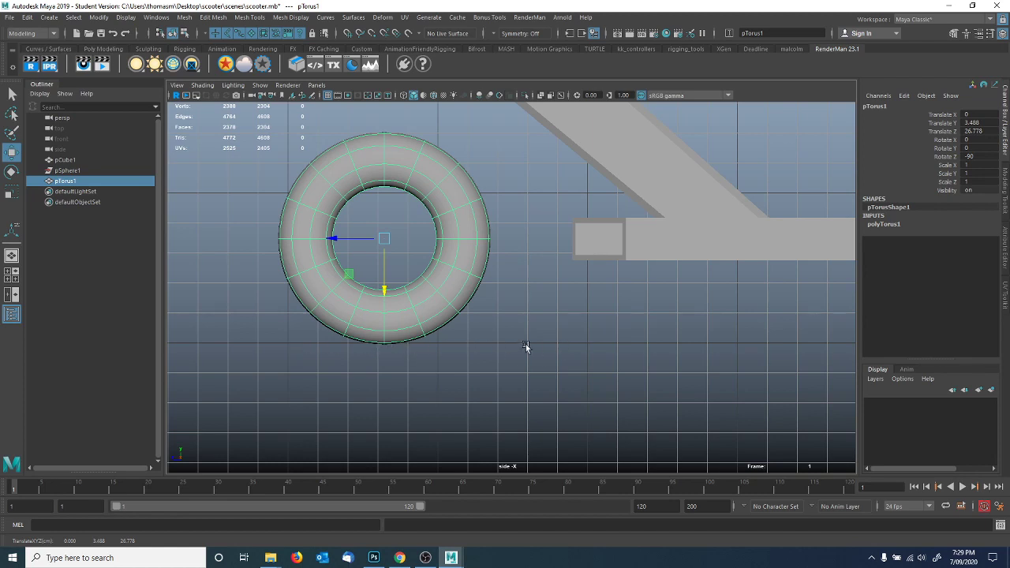
{"action": "key", "text": "1"}
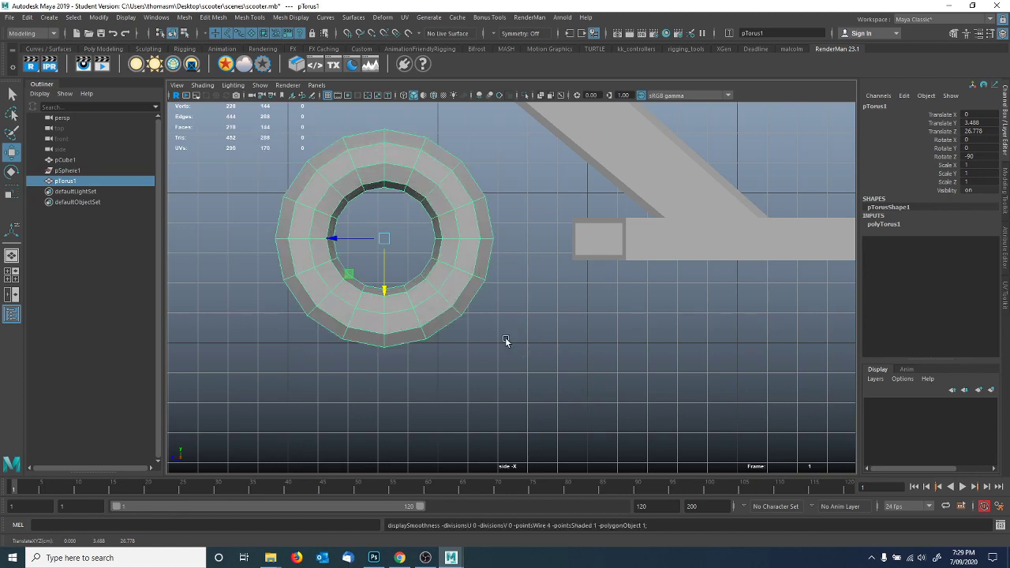
{"action": "key", "text": "space"}
{"action": "left_click_drag", "start_coordinate": [538, 306], "coordinate": [541, 270]}
{"action": "right_click_drag", "start_coordinate": [613, 298], "coordinate": [537, 284], "text": "alt"}
{"action": "left_click_drag", "start_coordinate": [536, 284], "coordinate": [430, 295], "text": "alt"}
{"action": "right_click_drag", "start_coordinate": [430, 295], "coordinate": [511, 307], "text": "alt"}
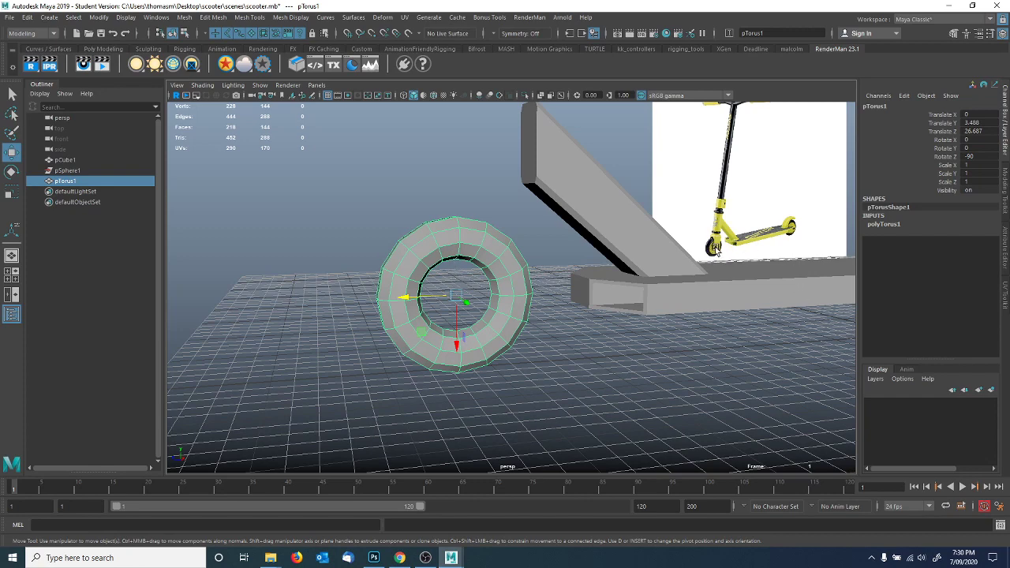
Switch the torus to edge selection and select its innermost edge loop.
{"action": "right_click_drag", "start_coordinate": [448, 276], "coordinate": [534, 271], "text": "alt"}
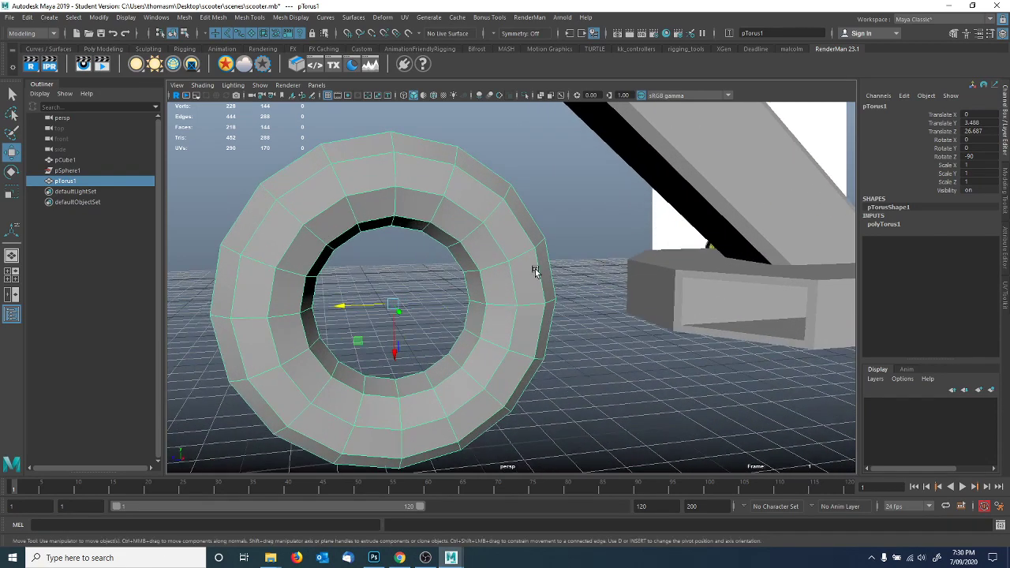
{"action": "right_click_drag", "start_coordinate": [467, 267], "coordinate": [465, 241]}
{"action": "left_click_drag", "start_coordinate": [446, 300], "coordinate": [588, 295], "text": "alt"}
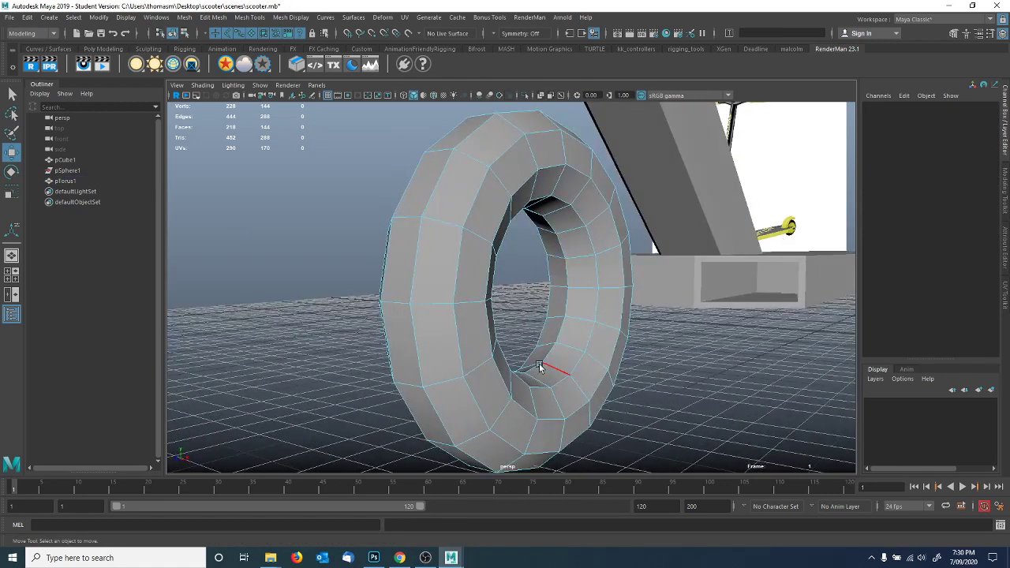
{"action": "left_click", "coordinate": [567, 277]}
{"action": "double_click", "coordinate": [567, 276]}
{"action": "left_click_drag", "start_coordinate": [641, 333], "coordinate": [589, 338], "text": "alt"}
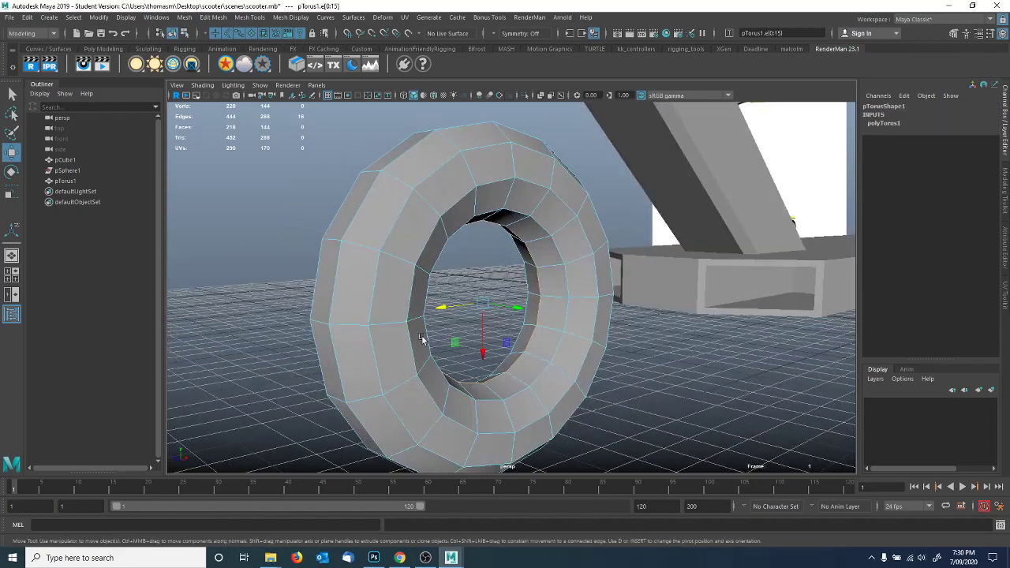
{"action": "left_click_drag", "start_coordinate": [529, 355], "coordinate": [550, 356], "text": "alt"}
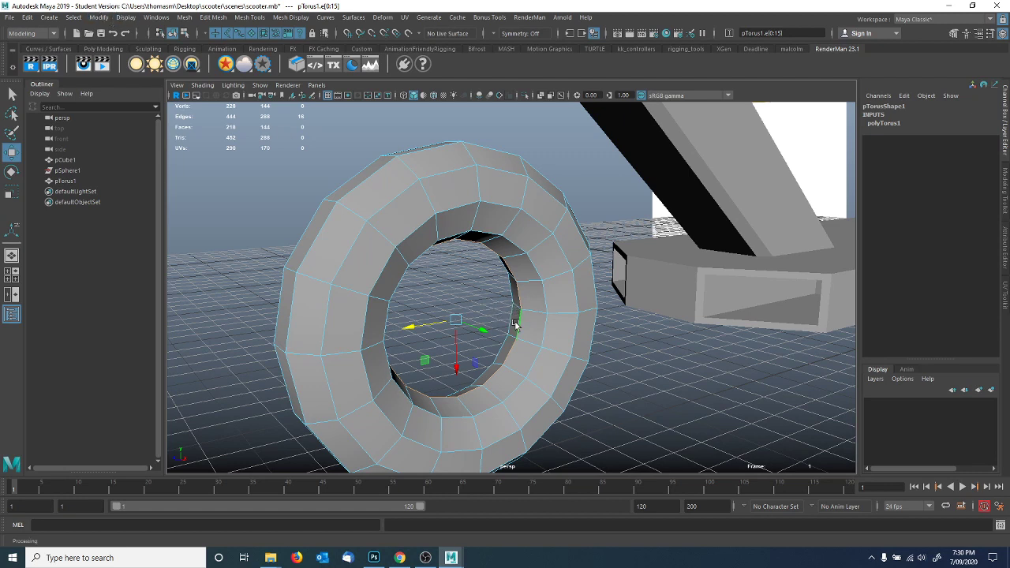
Convert the selected inner edge loop of the torus to a face selection.
{"action": "left_click", "coordinate": [76, 17]}
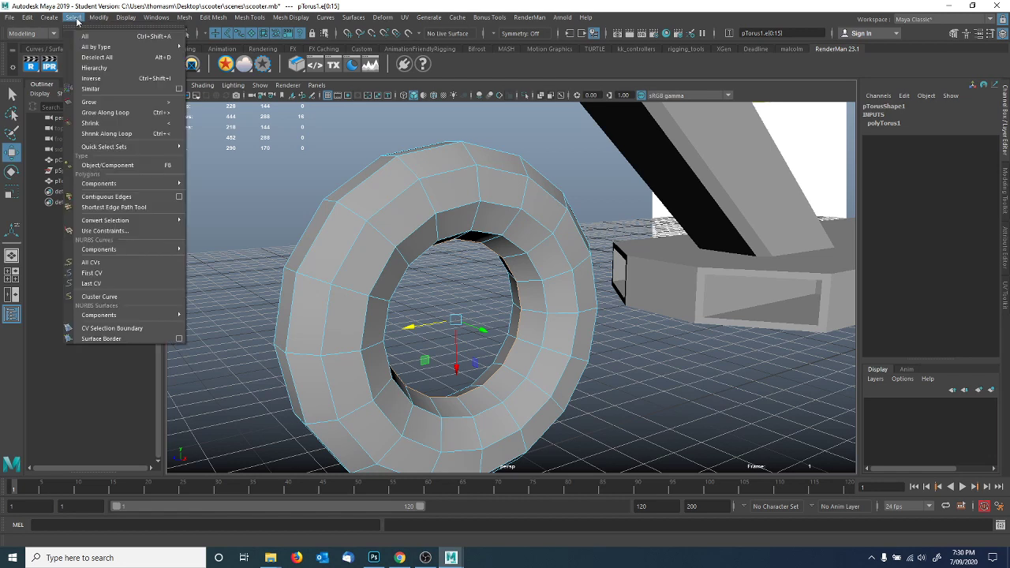
{"action": "mouse_move", "coordinate": [122, 224]}
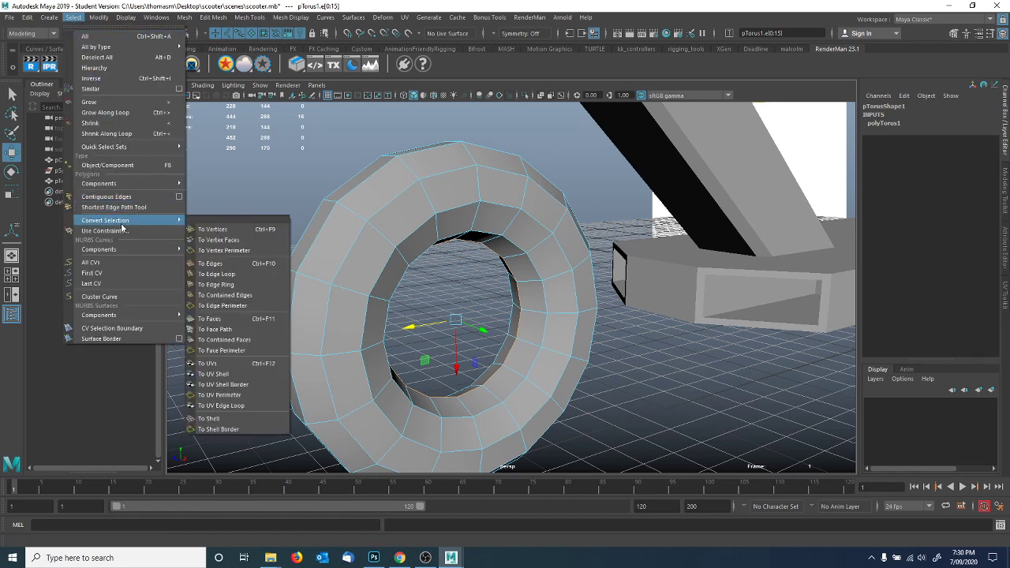
{"action": "left_click", "coordinate": [223, 321]}
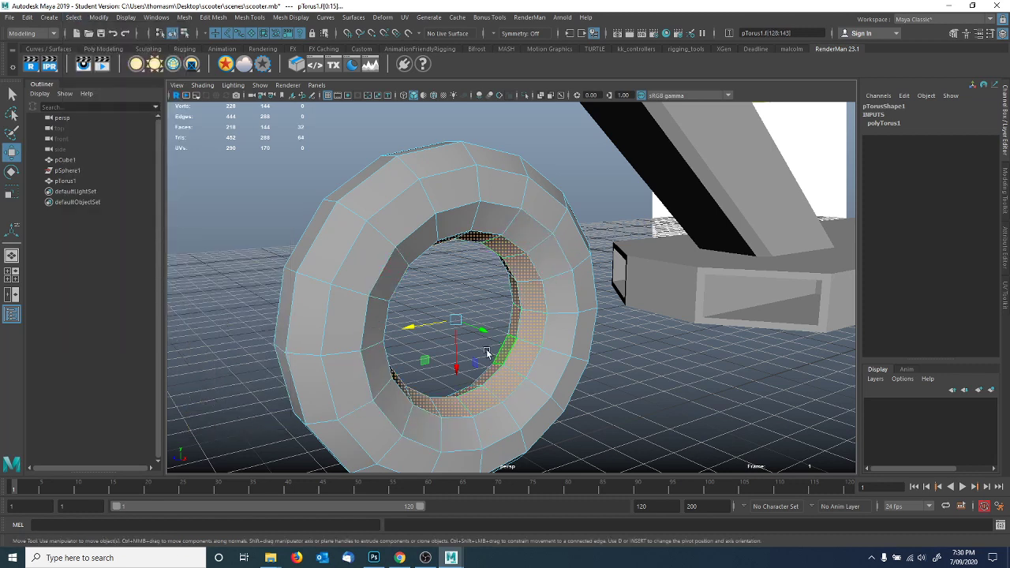
{"action": "left_click_drag", "start_coordinate": [525, 397], "coordinate": [546, 380], "text": "alt"}
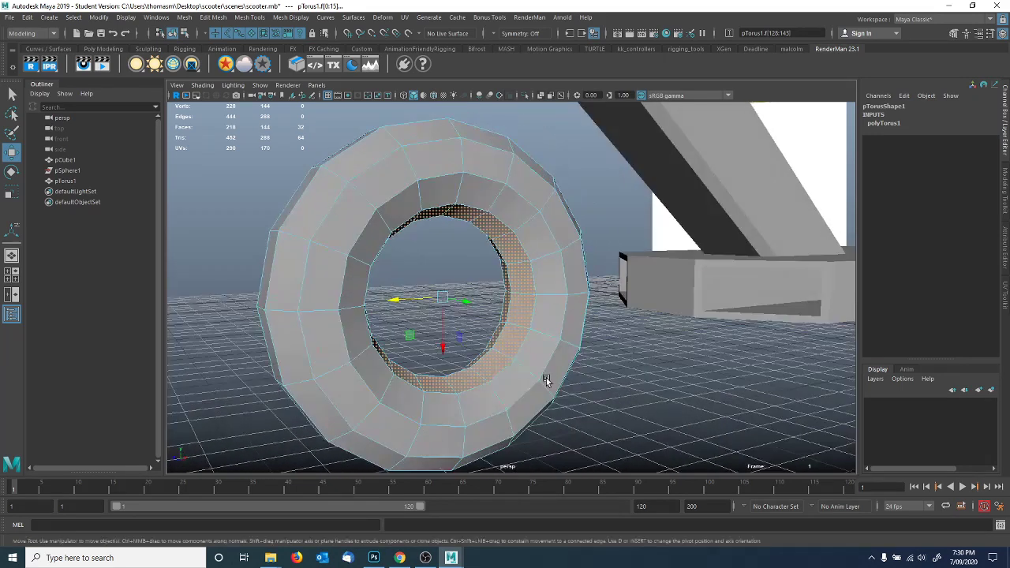
Clear the selection, reselect the torus's innermost edge loop and convert it to faces.
{"action": "left_click", "coordinate": [631, 392]}
{"action": "right_click_drag", "start_coordinate": [514, 268], "coordinate": [516, 306]}
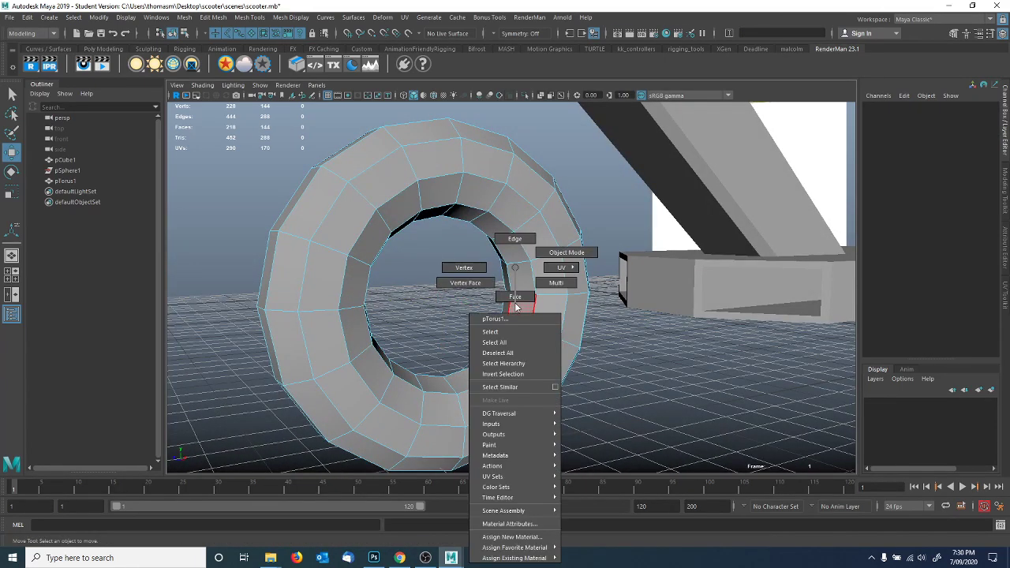
{"action": "right_click_drag", "start_coordinate": [513, 238], "coordinate": [513, 239]}
{"action": "double_click", "coordinate": [511, 305]}
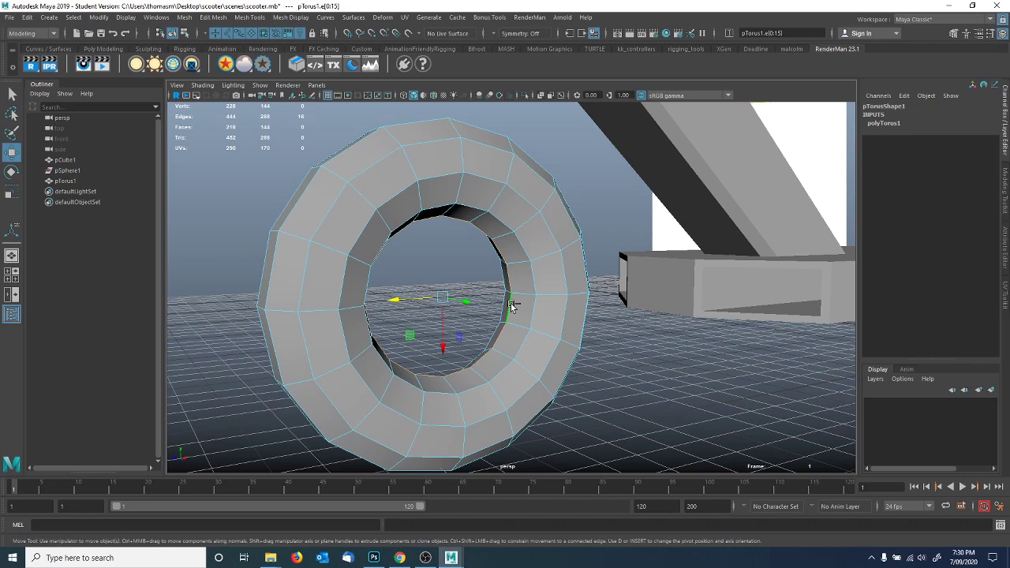
{"action": "key", "text": "ctrl+F11"}
{"action": "mouse_move", "coordinate": [510, 306]}
{"action": "left_mouse_down", "text": "alt"}
{"action": "mouse_move", "coordinate": [568, 322]}
{"action": "mouse_move", "coordinate": [462, 333]}
{"action": "mouse_move", "coordinate": [437, 324]}
{"action": "mouse_move", "coordinate": [517, 324]}
{"action": "left_mouse_up", "text": "alt"}
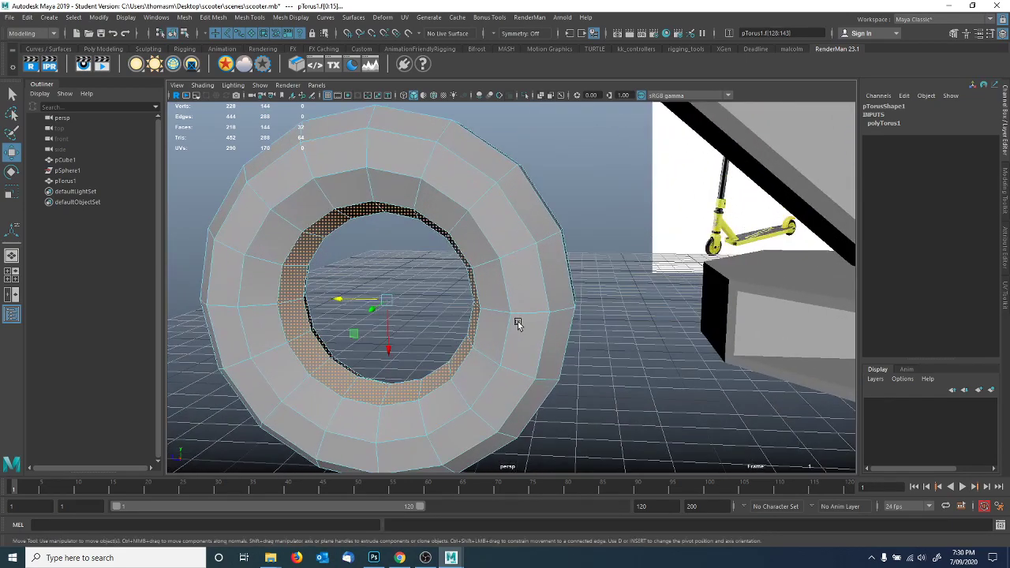
{"action": "left_click_drag", "start_coordinate": [448, 299], "coordinate": [527, 316], "text": "alt"}
Grow the inner face selection by one ring of faces on each side of the torus.
{"action": "key", "text": "shift+period"}
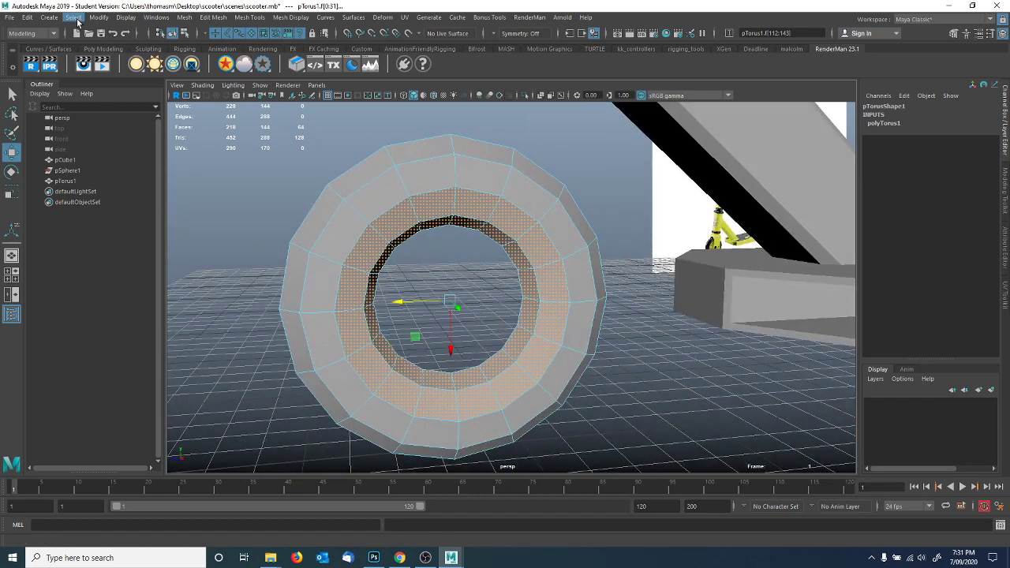
{"action": "key", "text": "shift+comma"}
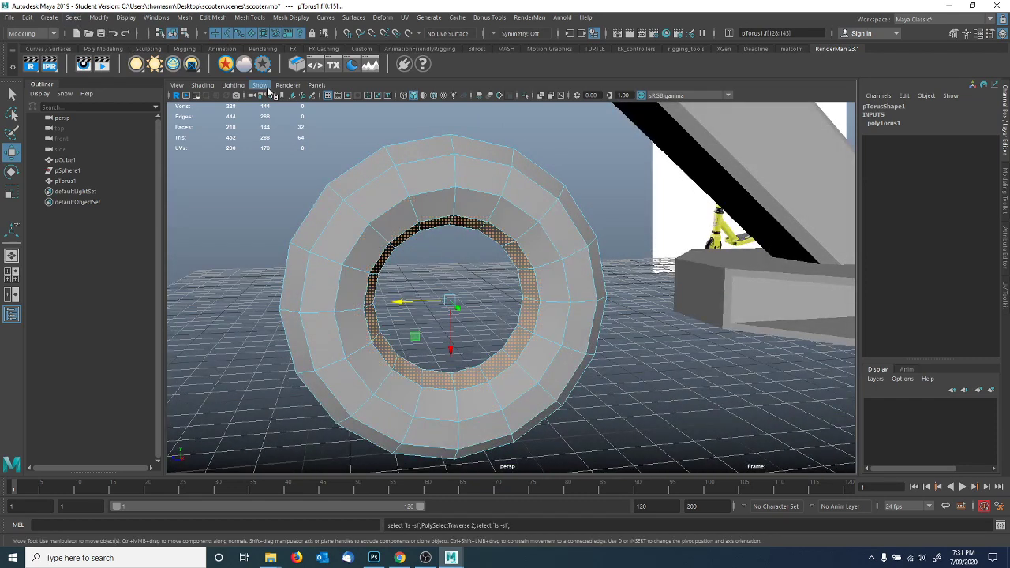
{"action": "key", "text": "shift+period"}
{"action": "key", "text": "shift+period"}
{"action": "key", "text": "shift+comma"}
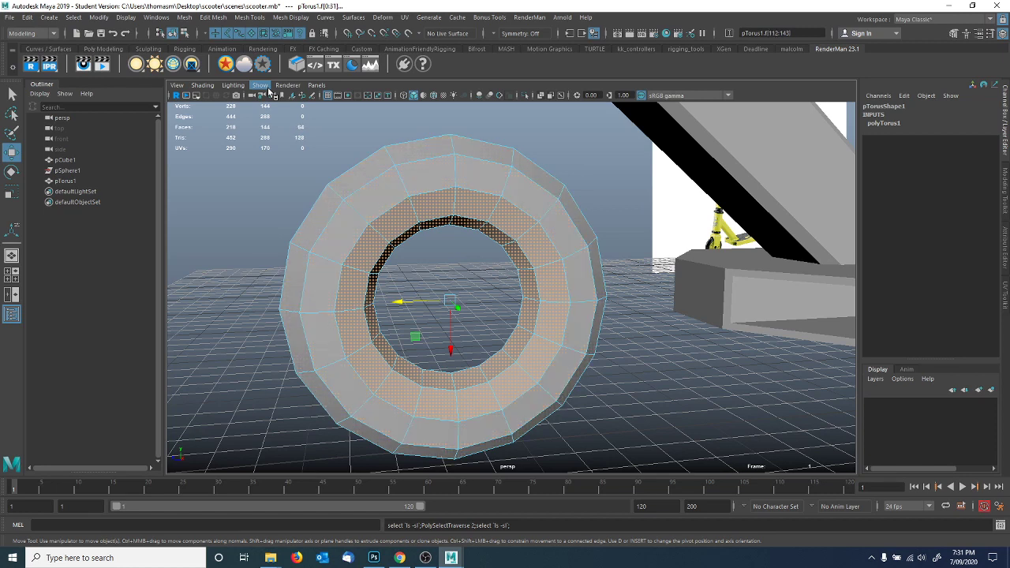
{"action": "left_click", "coordinate": [73, 18]}
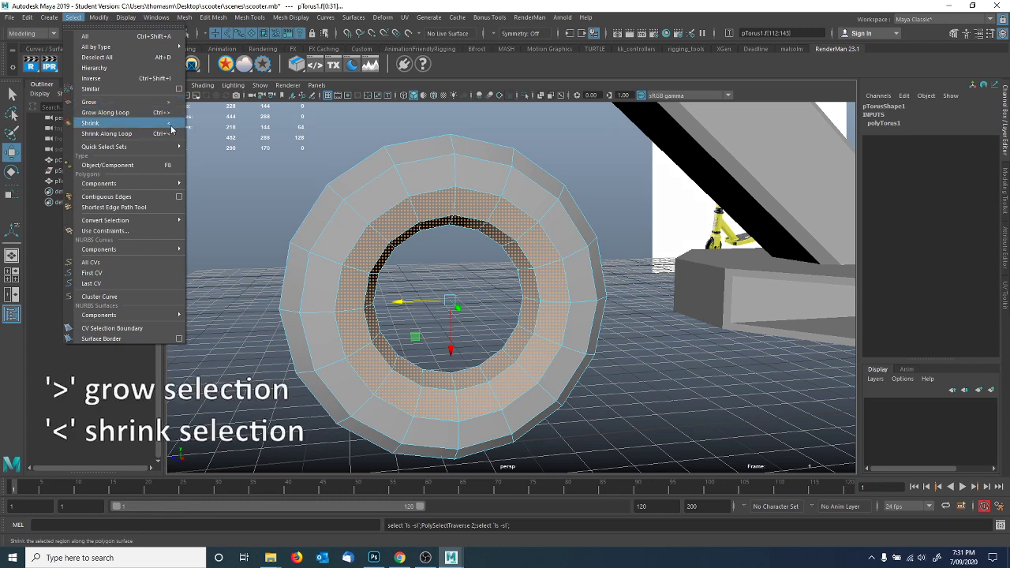
{"action": "mouse_move", "coordinate": [363, 241]}
{"action": "left_mouse_down", "text": "alt"}
{"action": "mouse_move", "coordinate": [378, 245]}
{"action": "mouse_move", "coordinate": [360, 236]}
{"action": "left_mouse_up", "text": "alt"}
Extrude the selected inner faces of the torus and scale the extrusion to 1.1 on X.
{"action": "left_click", "coordinate": [214, 19]}
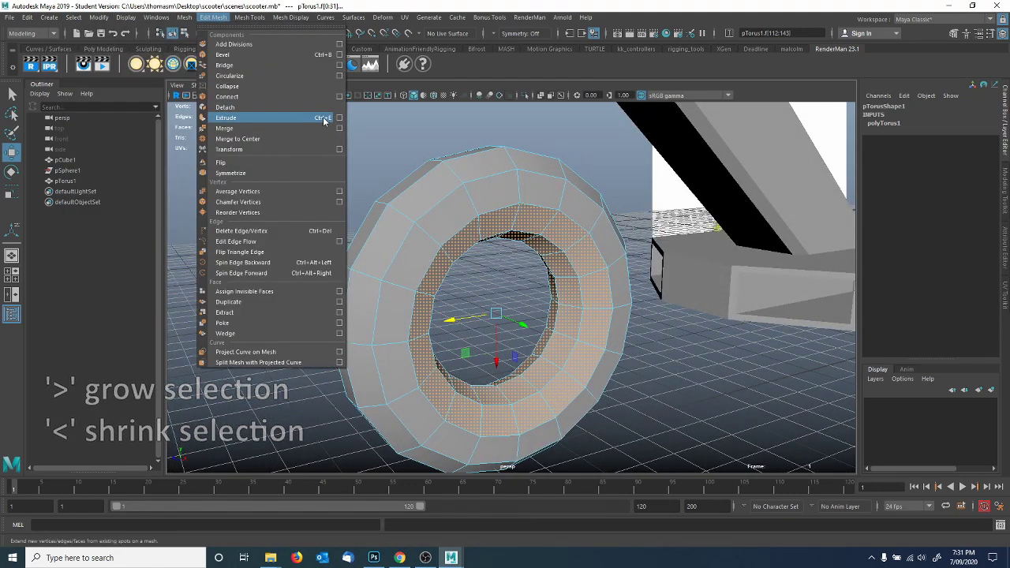
{"action": "left_click", "coordinate": [223, 118]}
{"action": "scroll", "coordinate": [435, 289], "scroll_direction": "up", "scroll_amount": 5}
{"action": "scroll", "coordinate": [431, 261], "scroll_direction": "up", "scroll_amount": 1}
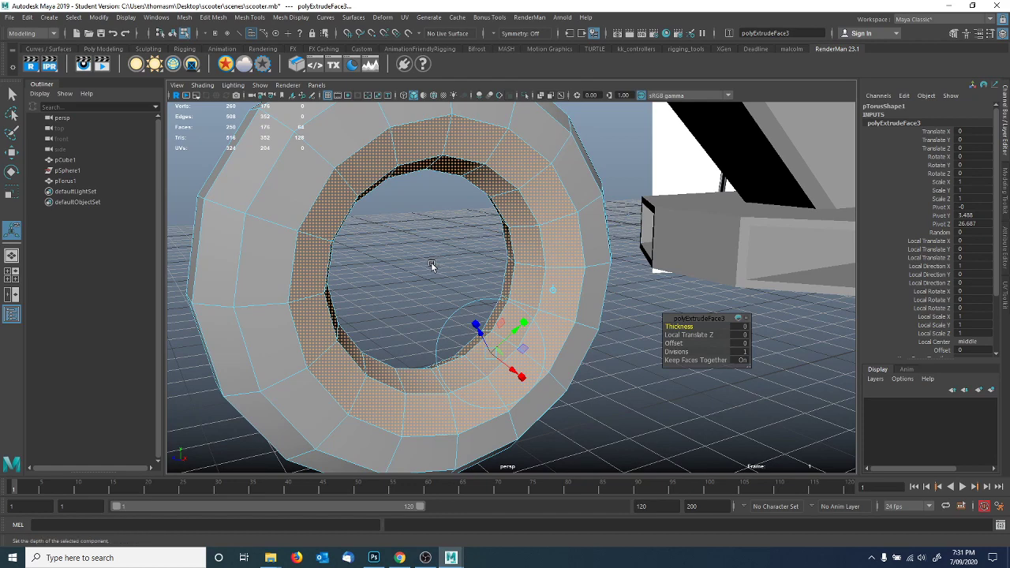
{"action": "left_click_drag", "start_coordinate": [388, 373], "coordinate": [349, 360], "text": "alt"}
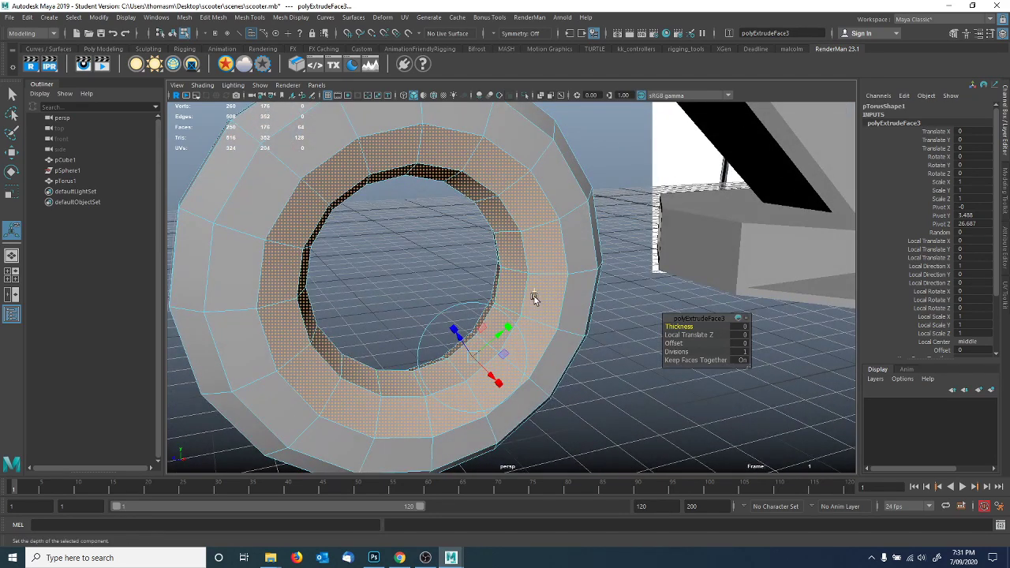
{"action": "left_click_drag", "start_coordinate": [408, 295], "coordinate": [485, 295], "text": "alt"}
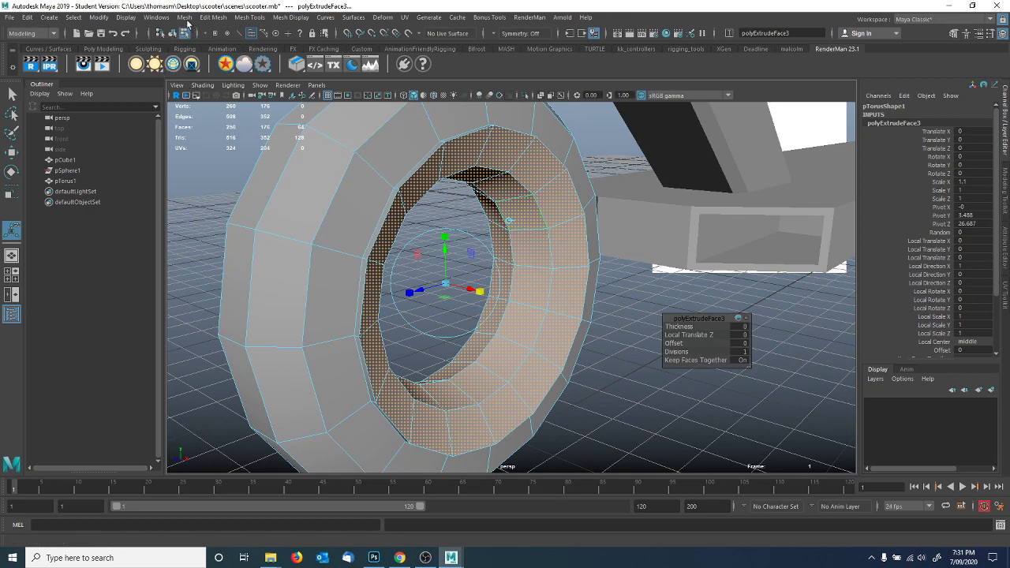
Extrude the inner faces again and scale them toward the wheel's centre to 0.479 on Y and Z.
{"action": "left_click", "coordinate": [185, 17]}
{"action": "mouse_move", "coordinate": [213, 17]}
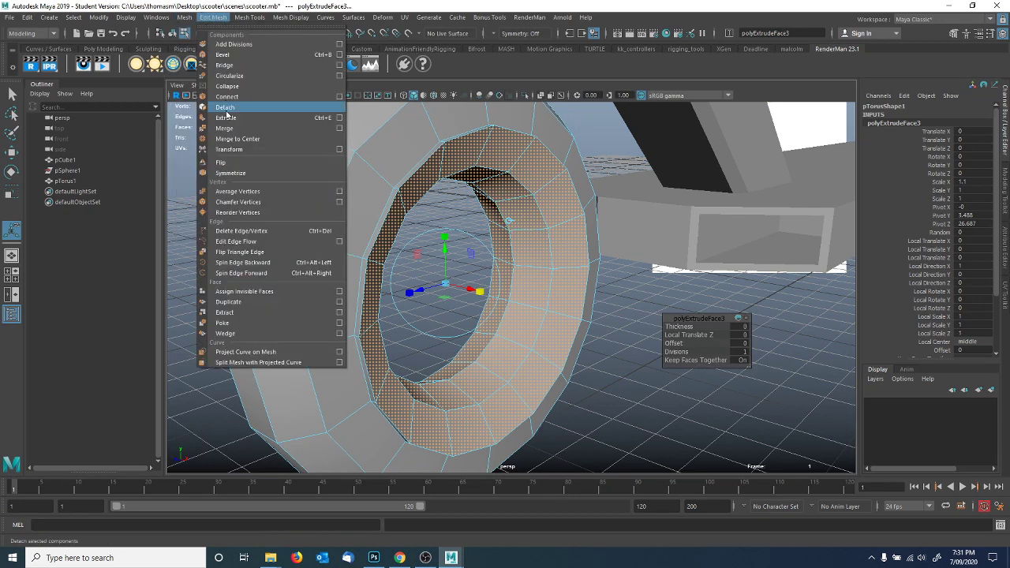
{"action": "left_click", "coordinate": [228, 116]}
{"action": "left_click_drag", "start_coordinate": [365, 206], "coordinate": [513, 280], "text": "alt"}
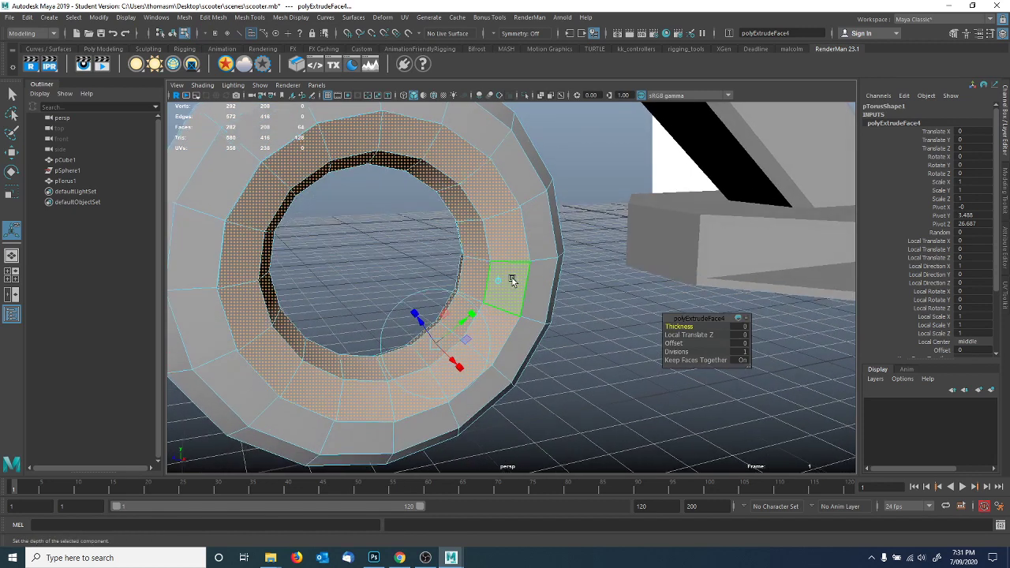
{"action": "left_click", "coordinate": [500, 280]}
{"action": "left_click_drag", "start_coordinate": [385, 272], "coordinate": [373, 281]}
{"action": "left_click_drag", "start_coordinate": [375, 318], "coordinate": [460, 292], "text": "alt"}
{"action": "middle_click_drag", "start_coordinate": [460, 293], "coordinate": [480, 318], "text": "alt"}
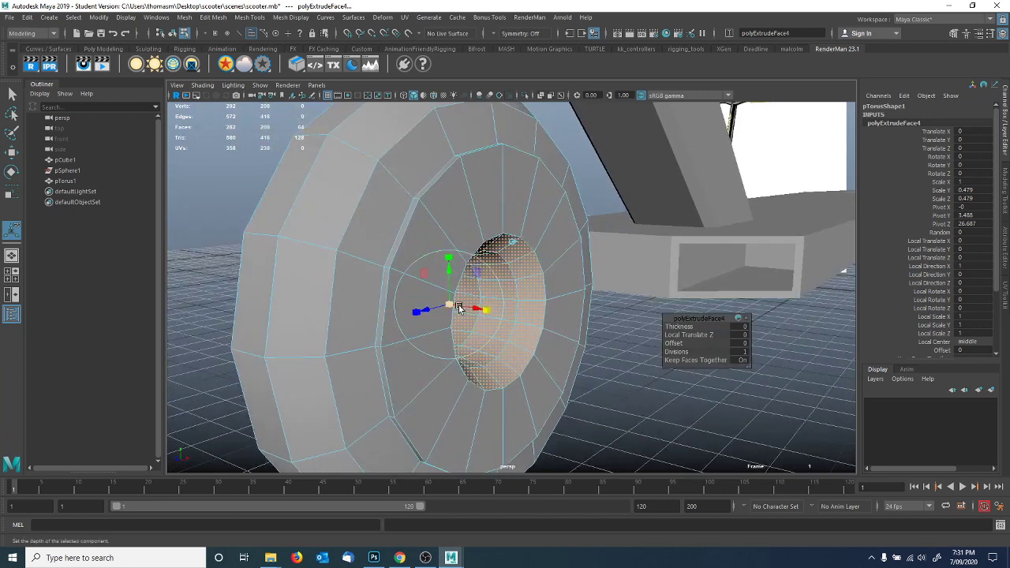
Try widening the extruded hub faces on X to 1.618 and to 1.188, undoing each change.
{"action": "mouse_move", "coordinate": [477, 307]}
{"action": "left_mouse_down", "text": "alt"}
{"action": "mouse_move", "coordinate": [495, 320]}
{"action": "mouse_move", "coordinate": [478, 318]}
{"action": "left_mouse_up", "text": "alt"}
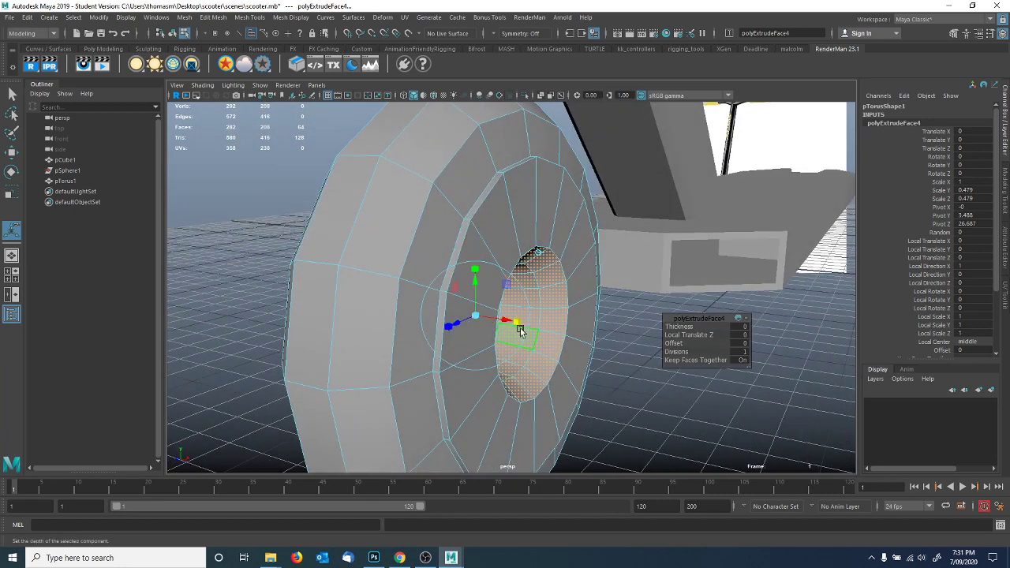
{"action": "left_click_drag", "start_coordinate": [518, 326], "coordinate": [656, 357], "text": "alt"}
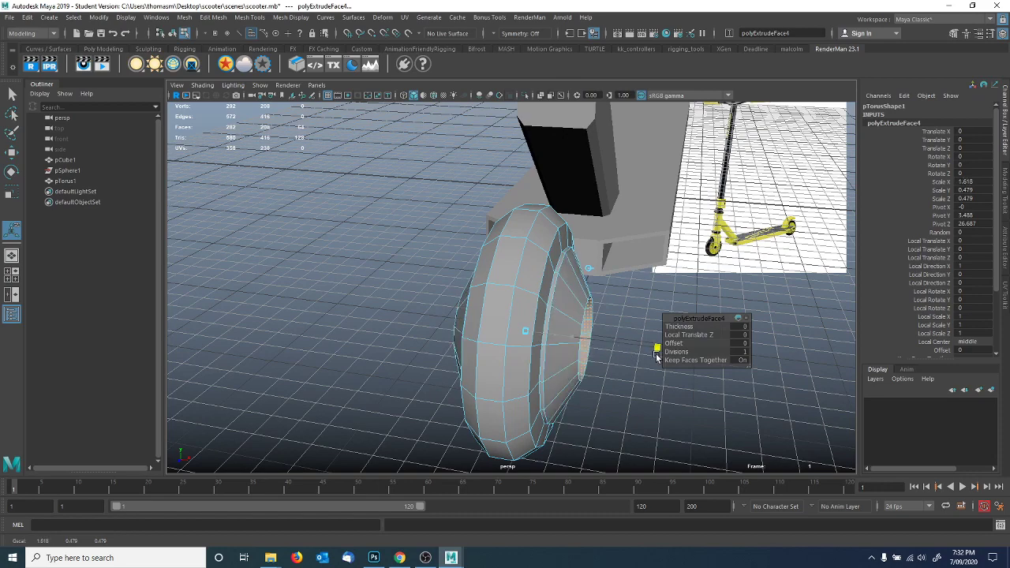
{"action": "key", "text": "ctrl+z"}
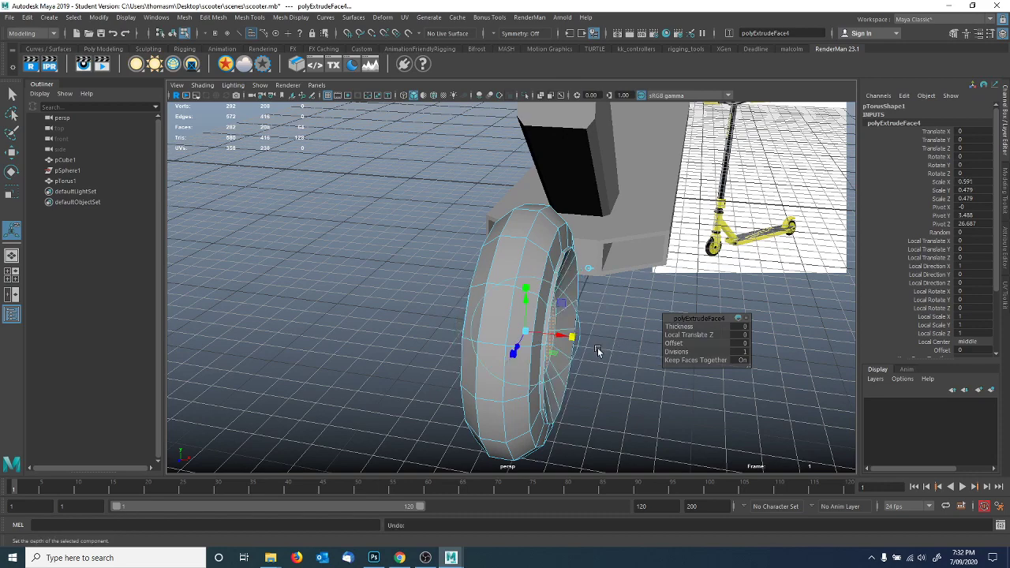
{"action": "left_click_drag", "start_coordinate": [574, 380], "coordinate": [465, 363], "text": "alt"}
{"action": "right_click_drag", "start_coordinate": [464, 363], "coordinate": [511, 363], "text": "alt"}
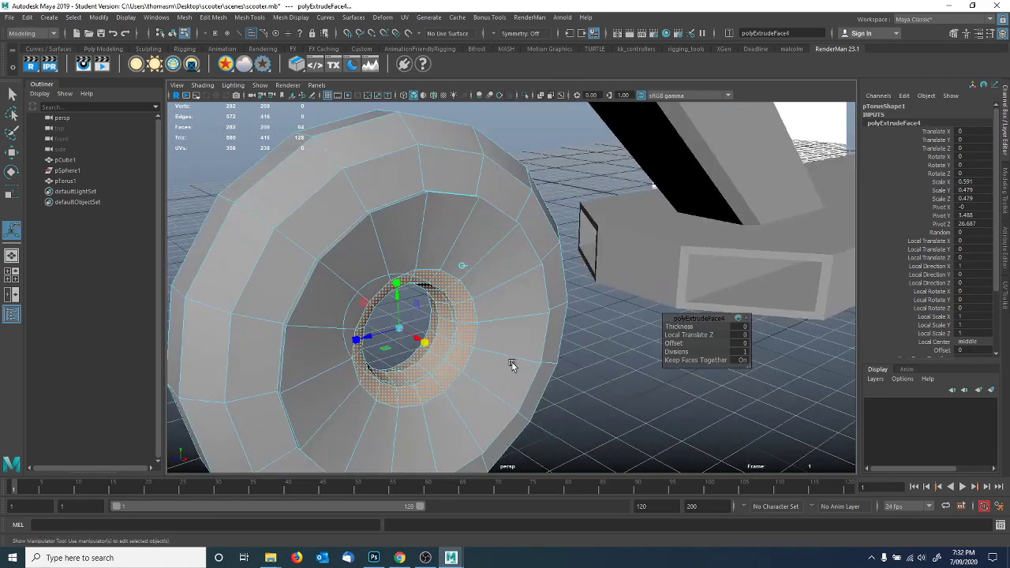
{"action": "middle_click_drag", "start_coordinate": [511, 363], "coordinate": [555, 345], "text": "alt"}
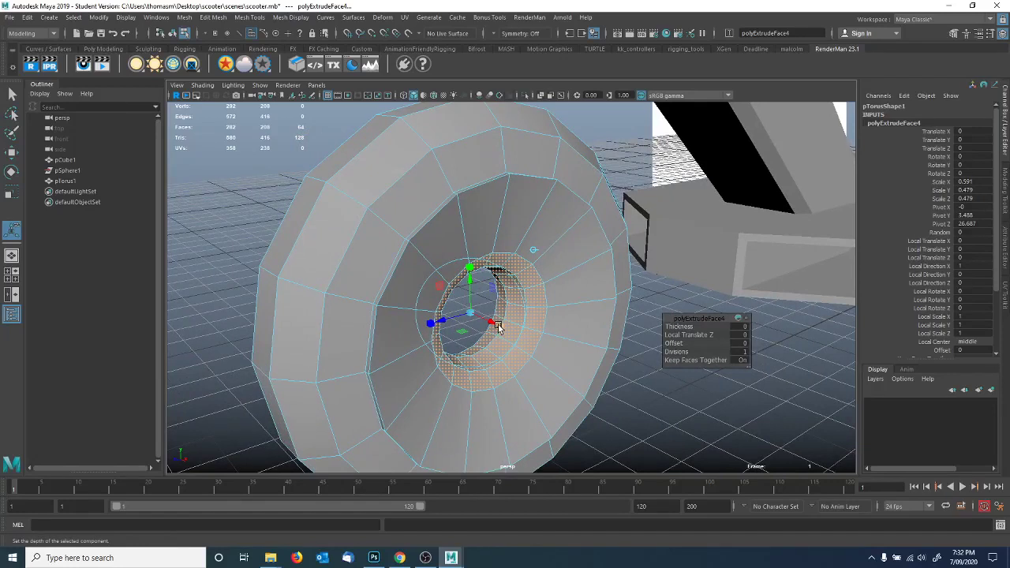
{"action": "left_click_drag", "start_coordinate": [498, 326], "coordinate": [533, 341]}
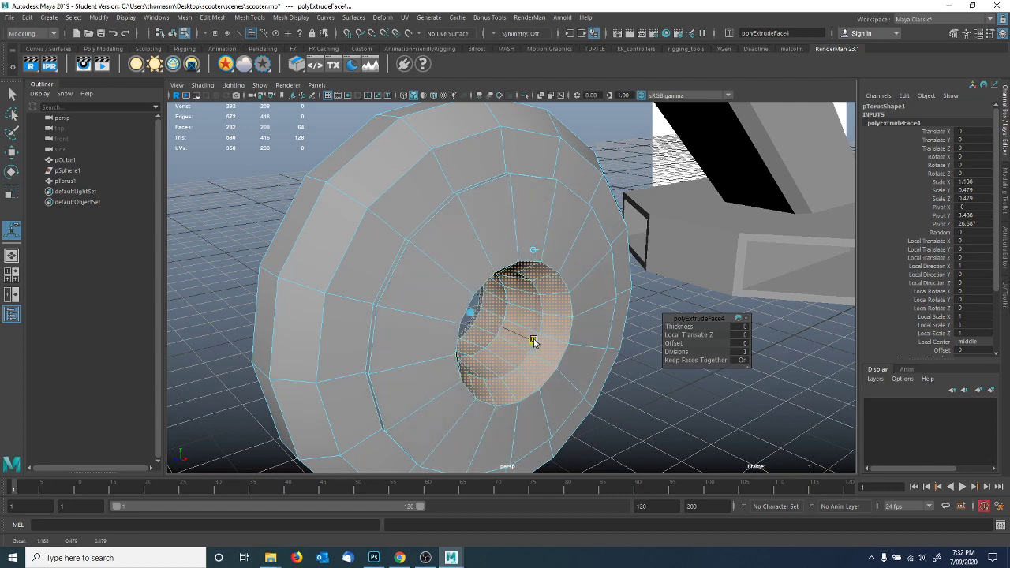
{"action": "key", "text": "ctrl+z"}
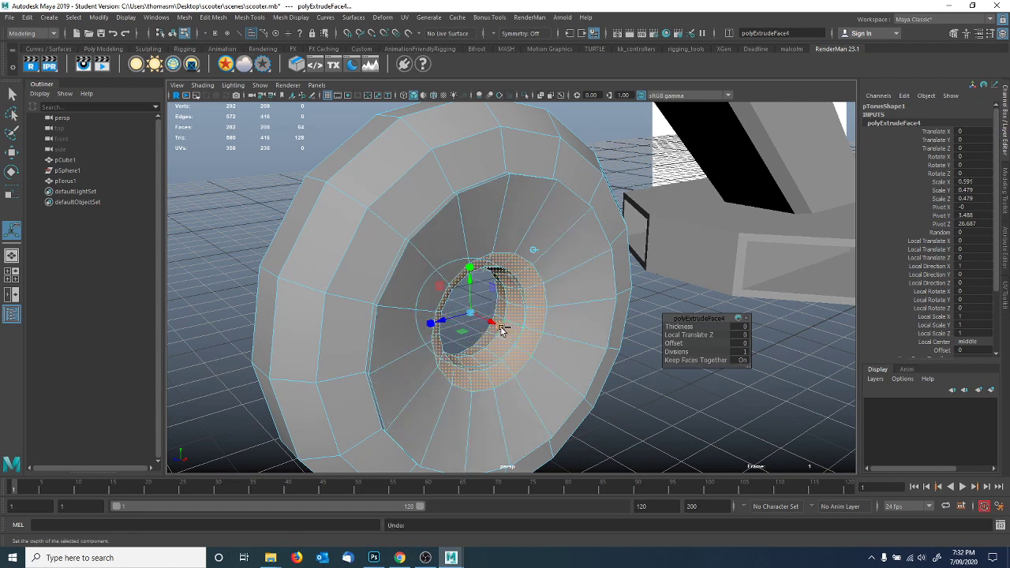
Scale the second extrusion's hub faces to 0.84 on X and 0.373 on Y and Z.
{"action": "left_click_drag", "start_coordinate": [501, 330], "coordinate": [473, 331]}
{"action": "mouse_move", "coordinate": [529, 368]}
{"action": "left_mouse_down", "text": "alt"}
{"action": "mouse_move", "coordinate": [532, 356]}
{"action": "mouse_move", "coordinate": [517, 361]}
{"action": "mouse_move", "coordinate": [532, 372]}
{"action": "left_mouse_up", "text": "alt"}
{"action": "left_click_drag", "start_coordinate": [526, 306], "coordinate": [592, 308], "text": "ctrl"}
{"action": "left_click_drag", "start_coordinate": [568, 375], "coordinate": [462, 315], "text": "alt"}
Delete the selected inner hub faces and close the openings on both sides of the wheel with Fill Hole.
{"action": "key", "text": "Delete"}
{"action": "scroll", "coordinate": [519, 300], "scroll_direction": "up", "scroll_amount": 2}
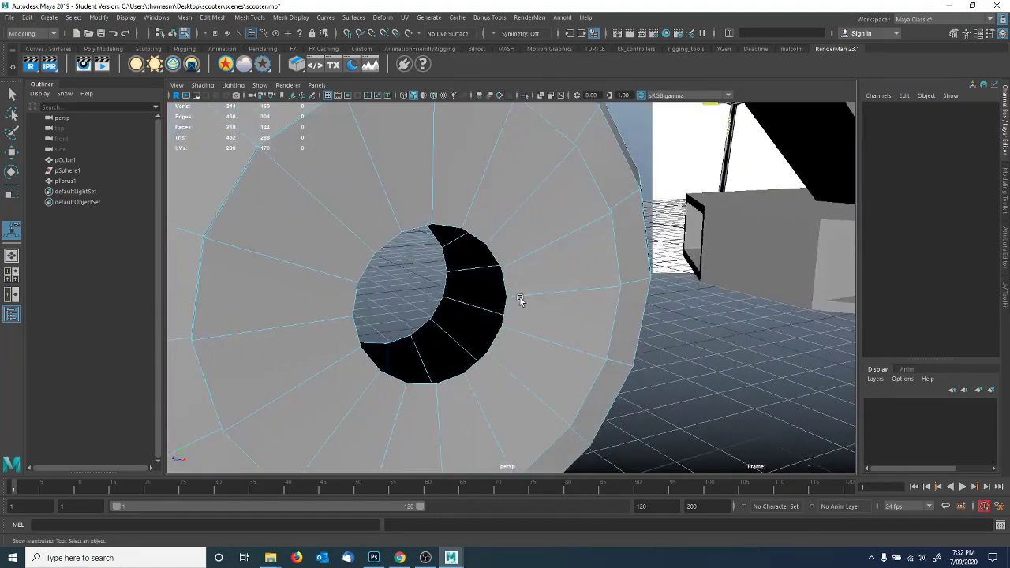
{"action": "right_click_drag", "start_coordinate": [436, 228], "coordinate": [444, 204]}
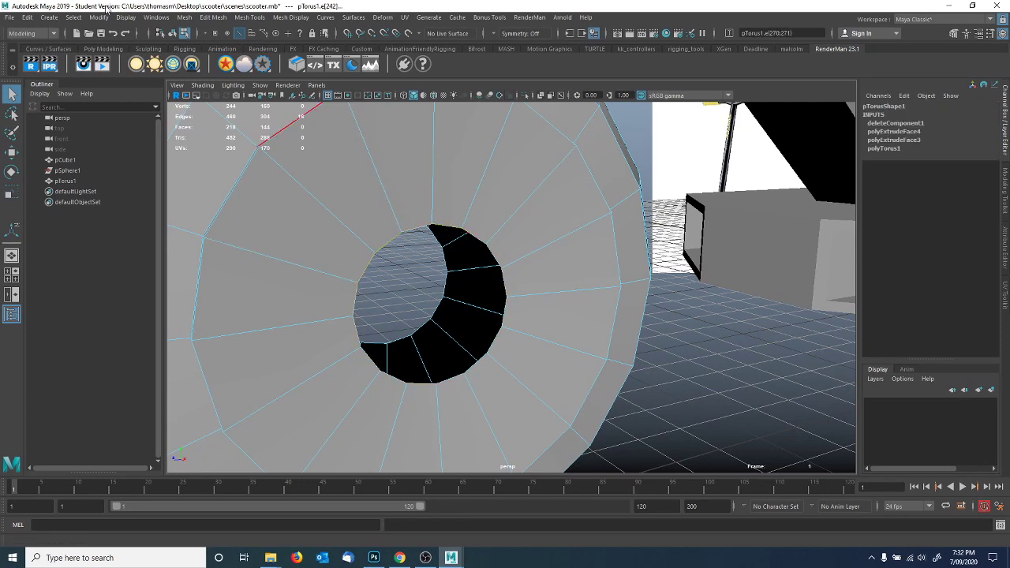
{"action": "left_click", "coordinate": [183, 18]}
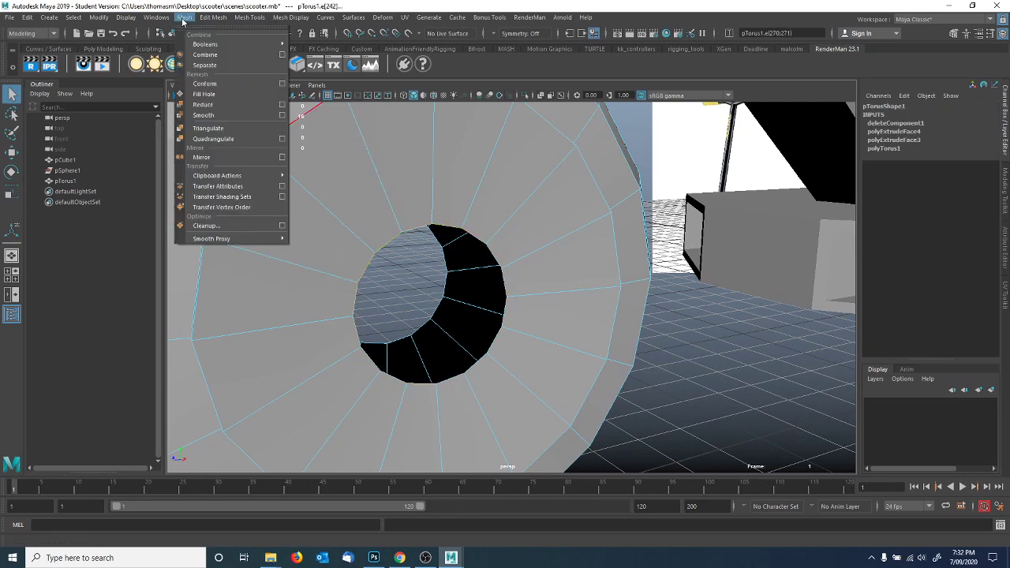
{"action": "left_click", "coordinate": [203, 94]}
{"action": "left_click_drag", "start_coordinate": [423, 293], "coordinate": [584, 260], "text": "alt"}
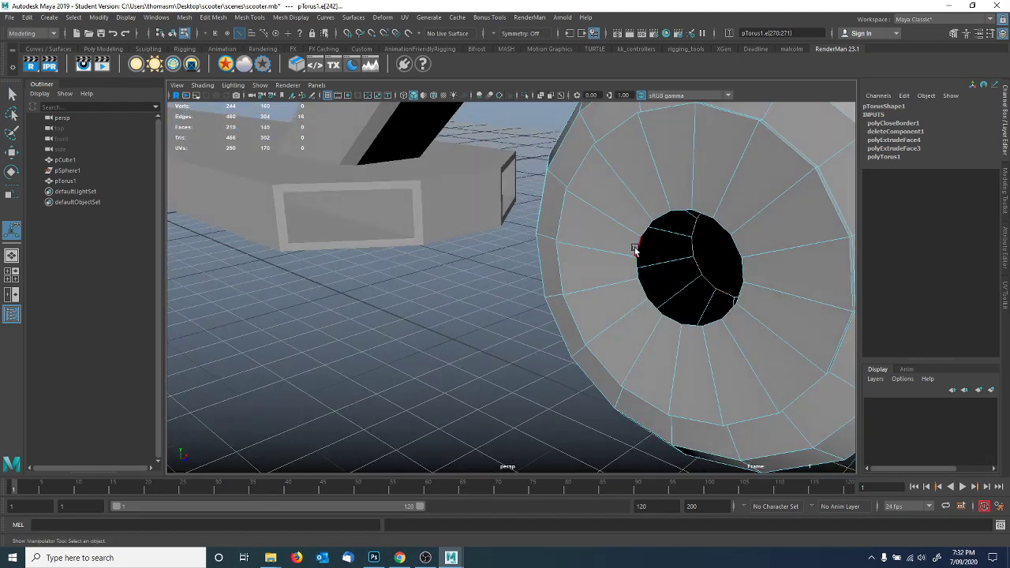
{"action": "key", "text": "g"}
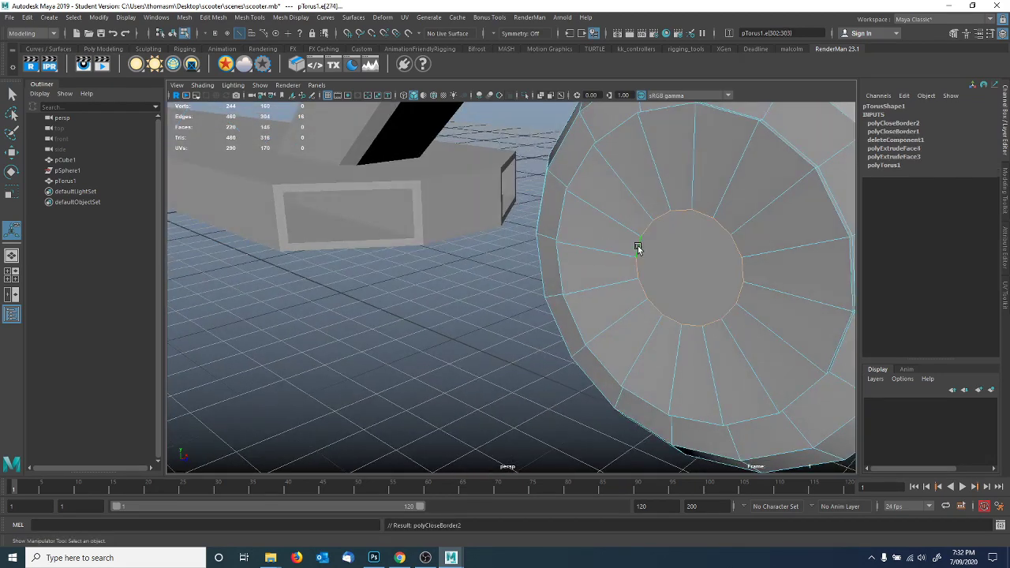
{"action": "left_click_drag", "start_coordinate": [752, 286], "coordinate": [558, 307], "text": "alt"}
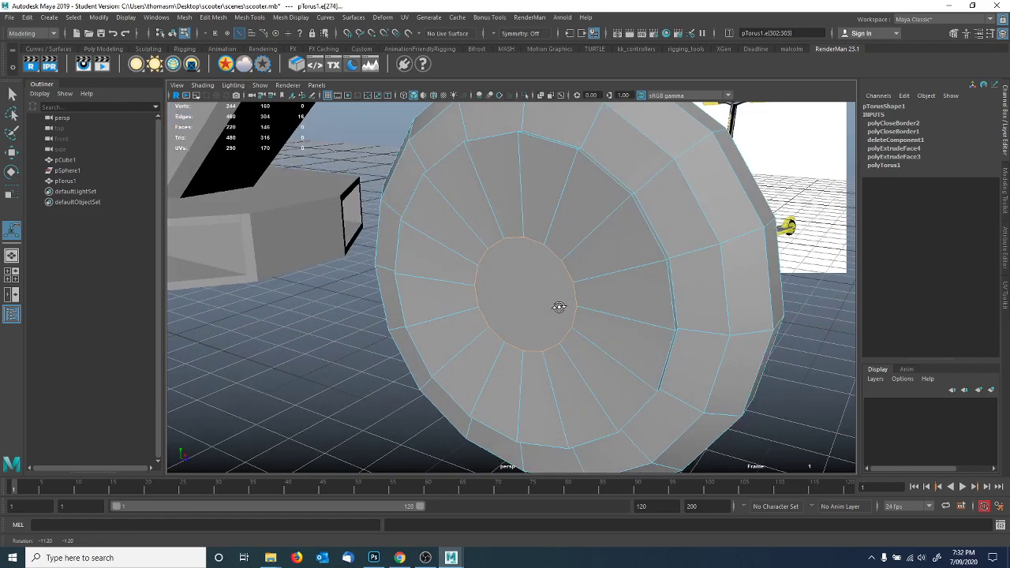
Switch to face selection and select the round cap faces on both sides of the wheel hub.
{"action": "right_click_drag", "start_coordinate": [529, 276], "coordinate": [527, 291]}
{"action": "left_click", "coordinate": [529, 284]}
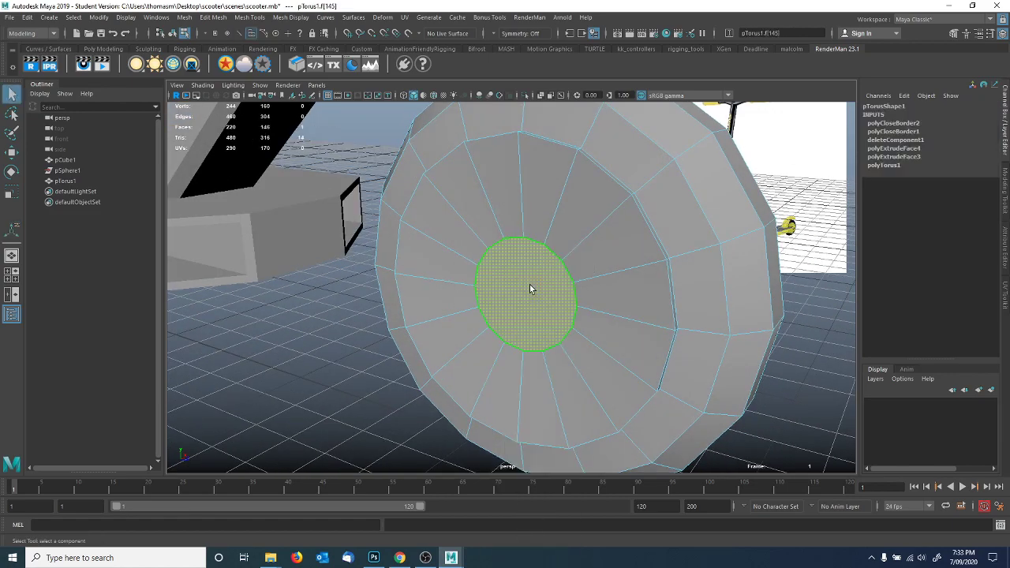
{"action": "left_click_drag", "start_coordinate": [674, 272], "coordinate": [510, 281], "text": "alt"}
{"action": "left_click", "coordinate": [473, 313], "text": "shift"}
{"action": "left_click_drag", "start_coordinate": [474, 313], "coordinate": [441, 325], "text": "alt"}
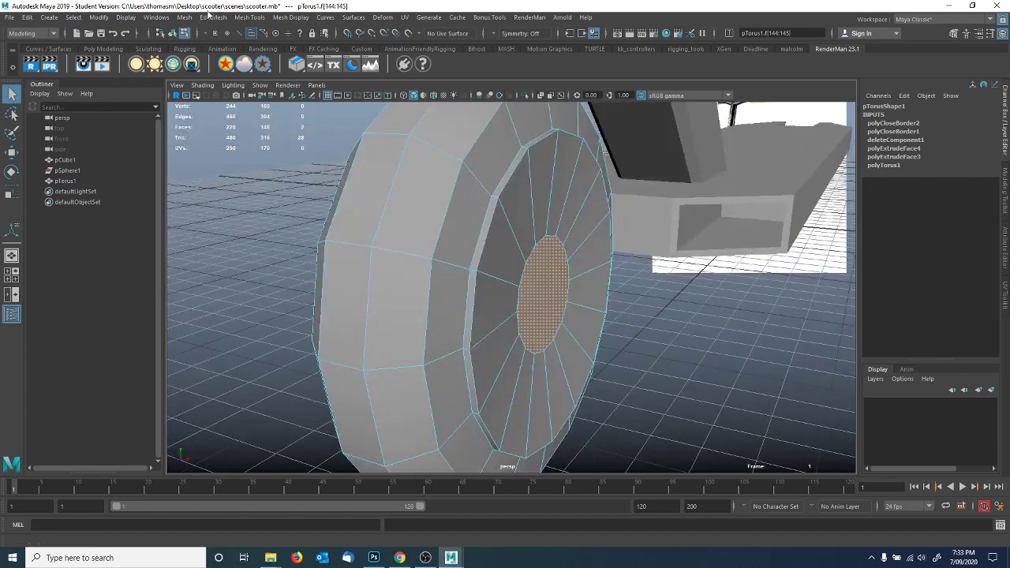
Extrude both hub caps outward twice, the second time with Local Translate Z 0.249 and local scale 0.633, and return to object mode.
{"action": "left_click", "coordinate": [211, 17]}
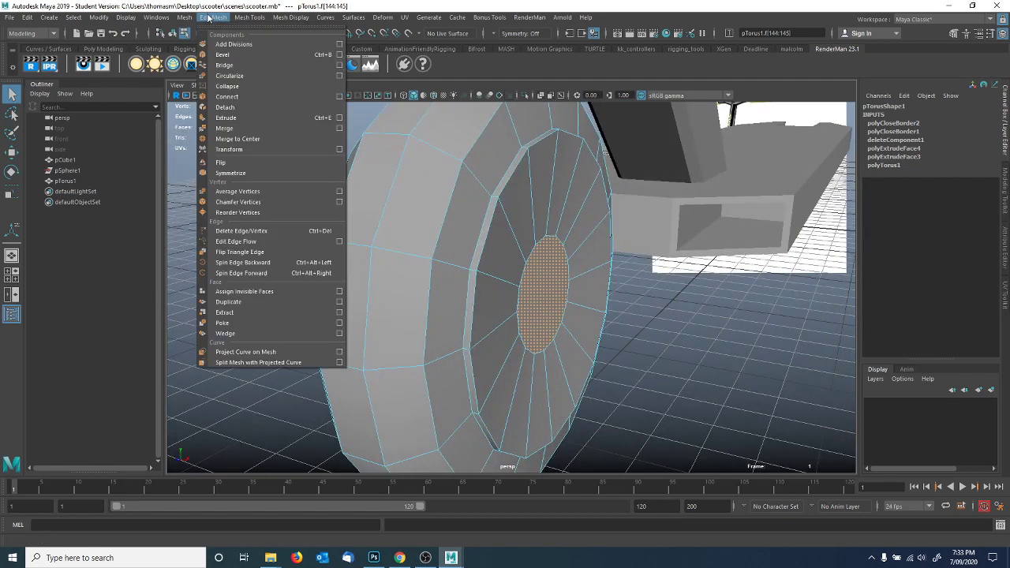
{"action": "left_click", "coordinate": [300, 118]}
{"action": "left_click_drag", "start_coordinate": [522, 306], "coordinate": [623, 292], "text": "alt"}
{"action": "left_click_drag", "start_coordinate": [504, 292], "coordinate": [432, 304], "text": "alt"}
{"action": "scroll", "coordinate": [459, 289], "scroll_direction": "up", "scroll_amount": 5}
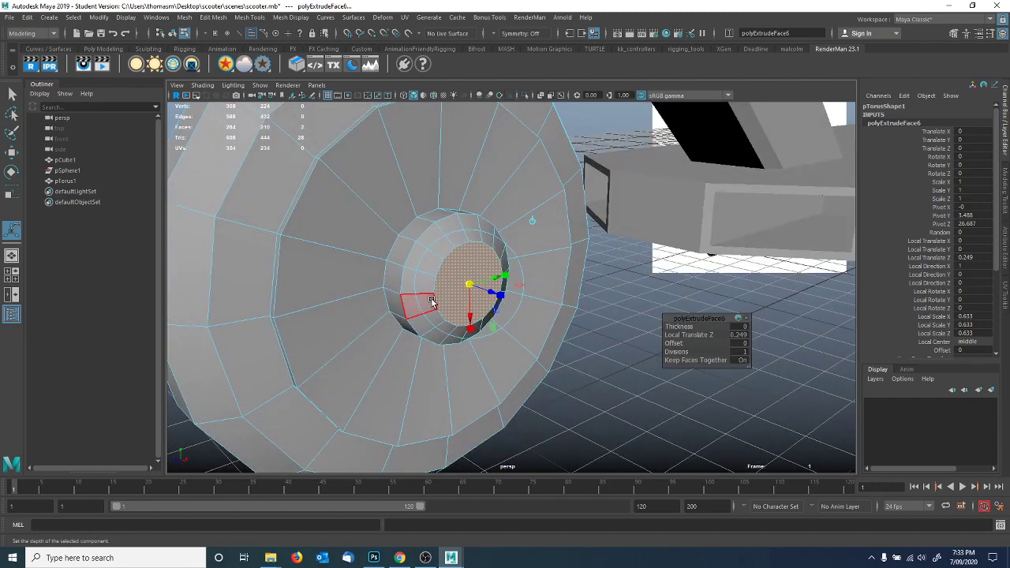
{"action": "key", "text": "F8"}
{"action": "scroll", "coordinate": [552, 308], "scroll_direction": "down", "scroll_amount": 5}
{"action": "left_click_drag", "start_coordinate": [505, 292], "coordinate": [516, 329], "text": "alt"}
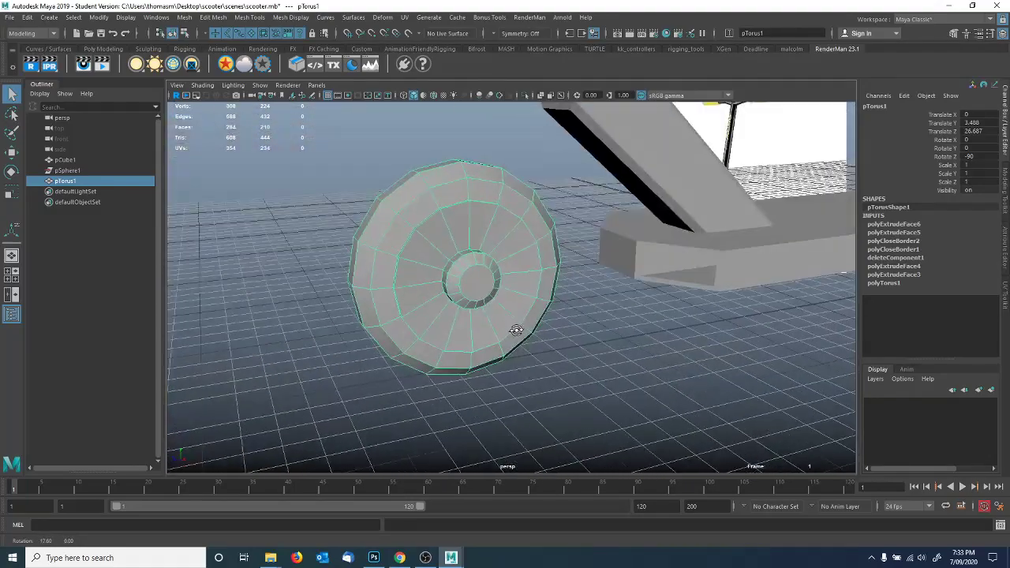
Inspect the extrusion settings in the front wheel's construction history and the available mesh editing commands.
{"action": "left_click", "coordinate": [894, 275]}
{"action": "left_click", "coordinate": [895, 266]}
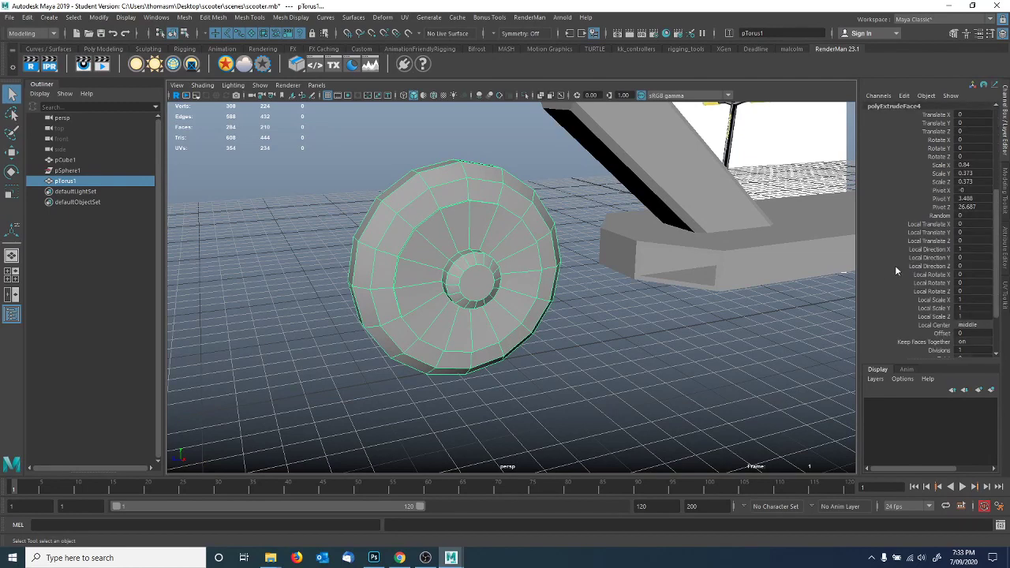
{"action": "left_click", "coordinate": [517, 303]}
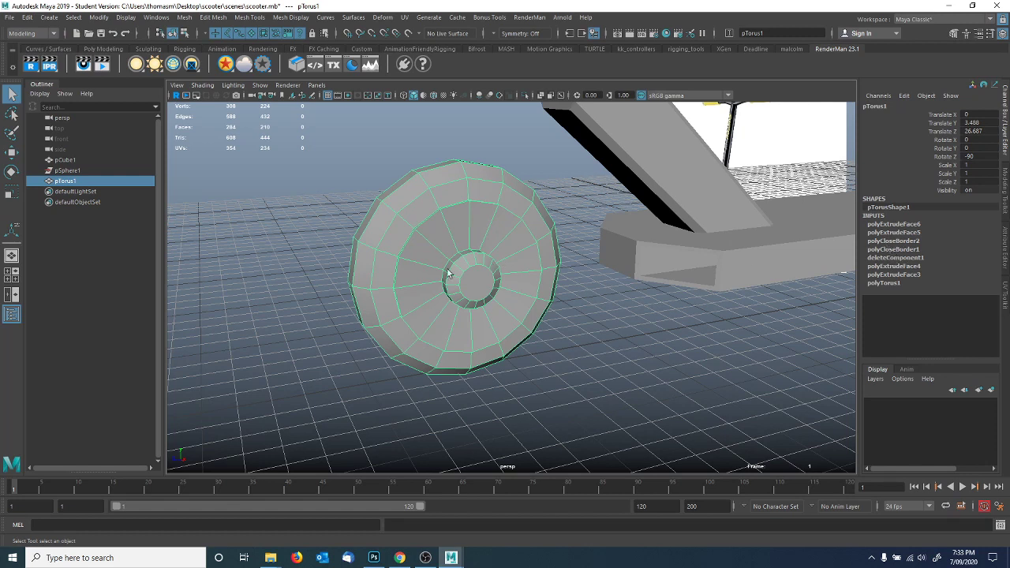
{"action": "left_click", "coordinate": [208, 17]}
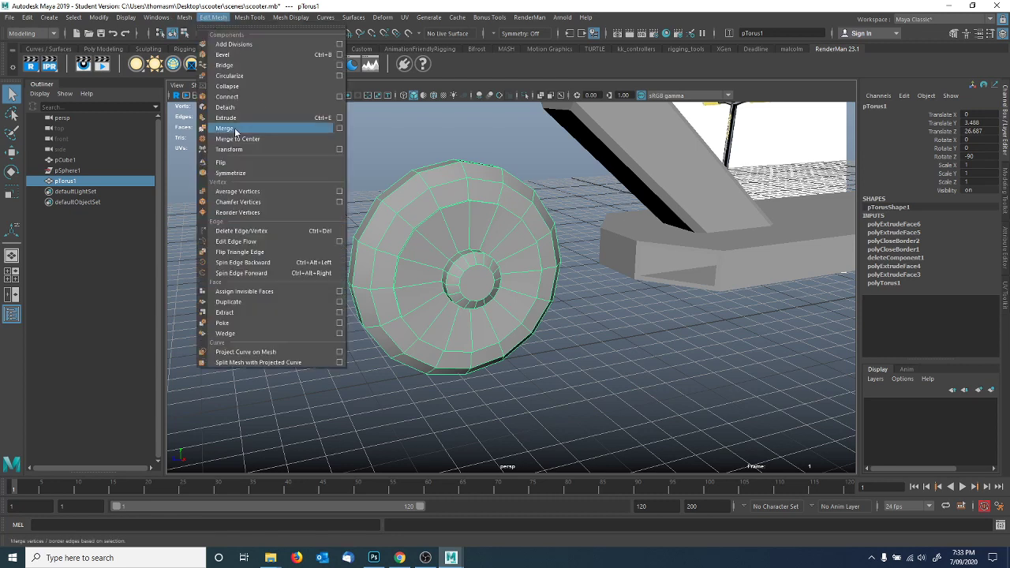
{"action": "mouse_move", "coordinate": [183, 18]}
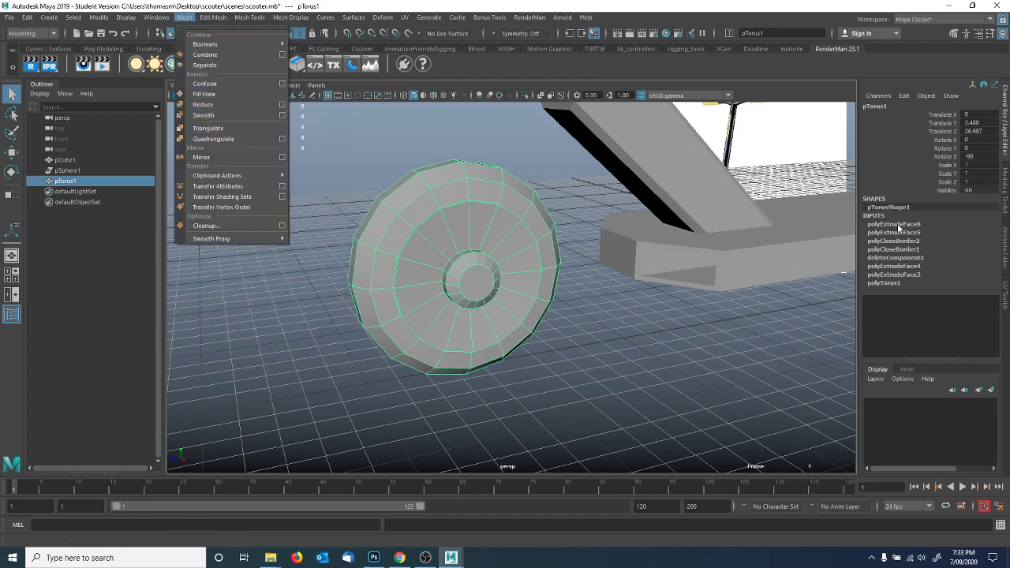
Create a polygon cylinder and place it above the front wheel at Translate Y 13.882 and Translate Z 25.449.
{"action": "left_click_drag", "start_coordinate": [417, 229], "coordinate": [481, 251], "text": "alt"}
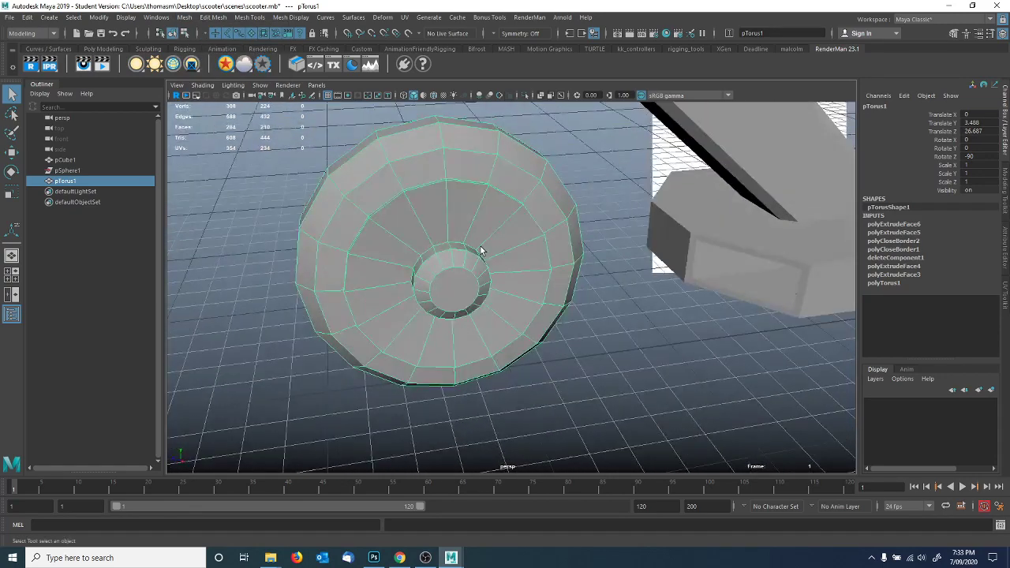
{"action": "right_click_drag", "start_coordinate": [482, 250], "coordinate": [149, 234], "text": "alt"}
{"action": "middle_click_drag", "start_coordinate": [457, 211], "coordinate": [400, 294], "text": "alt"}
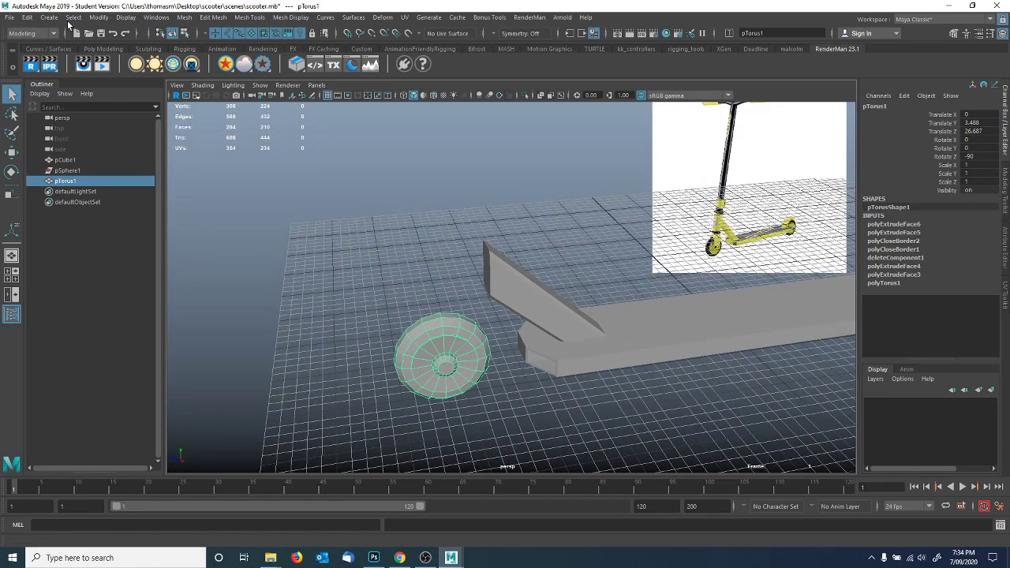
{"action": "left_click", "coordinate": [49, 17]}
{"action": "mouse_move", "coordinate": [118, 55]}
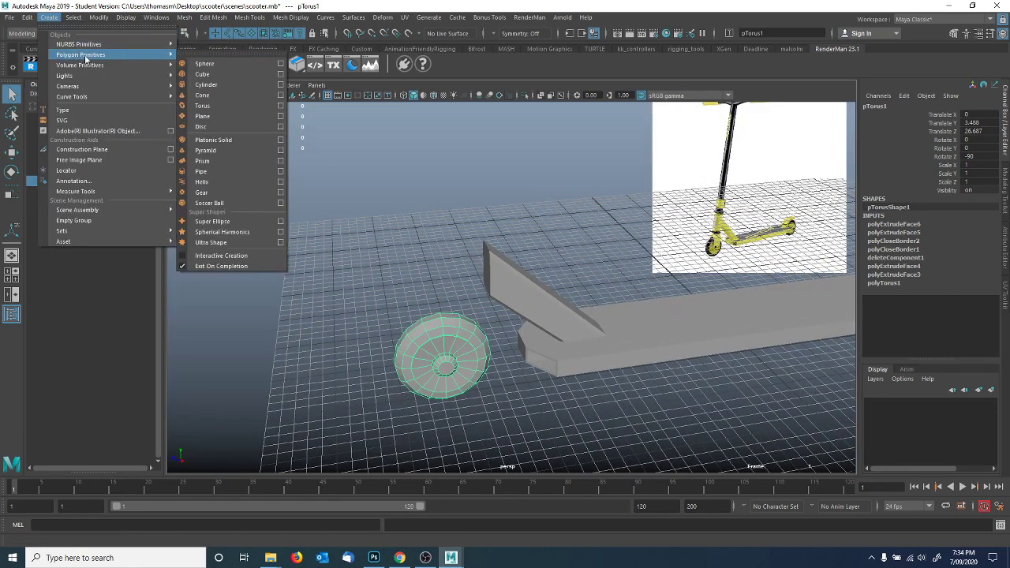
{"action": "left_click", "coordinate": [222, 85]}
{"action": "key", "text": "w"}
{"action": "left_click_drag", "start_coordinate": [706, 357], "coordinate": [424, 202]}
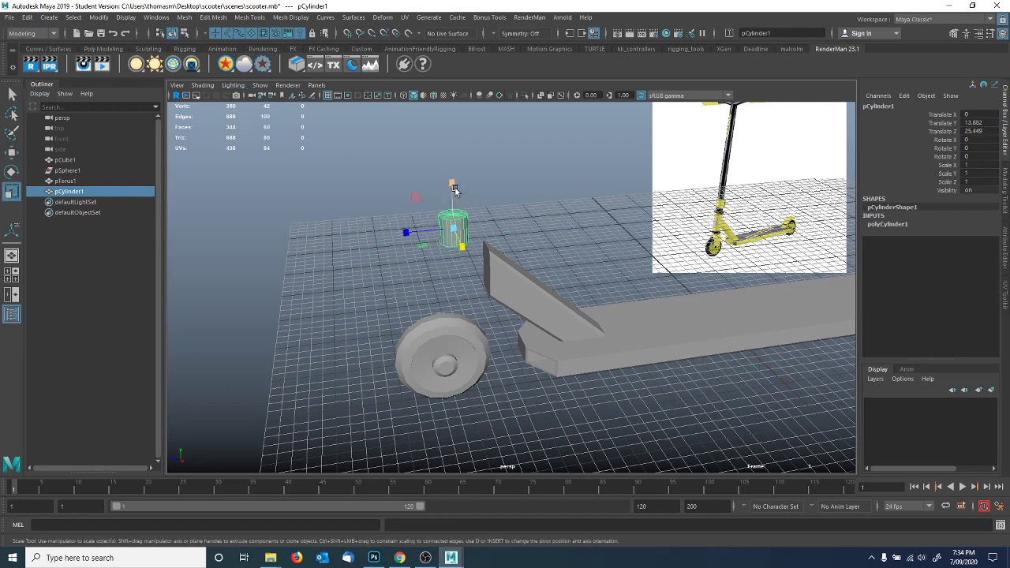
Stretch the cylinder to Scale Y 4.569 and set its Height to 5.
{"action": "left_click_drag", "start_coordinate": [454, 189], "coordinate": [455, 142]}
{"action": "left_click", "coordinate": [874, 226]}
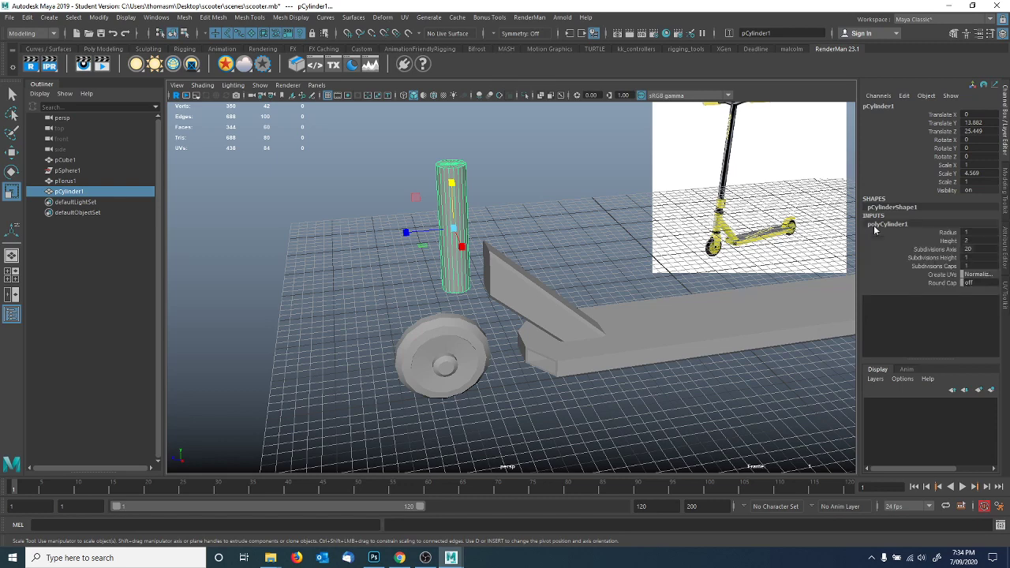
{"action": "left_click", "coordinate": [949, 241]}
{"action": "middle_click_drag", "start_coordinate": [675, 260], "coordinate": [695, 260]}
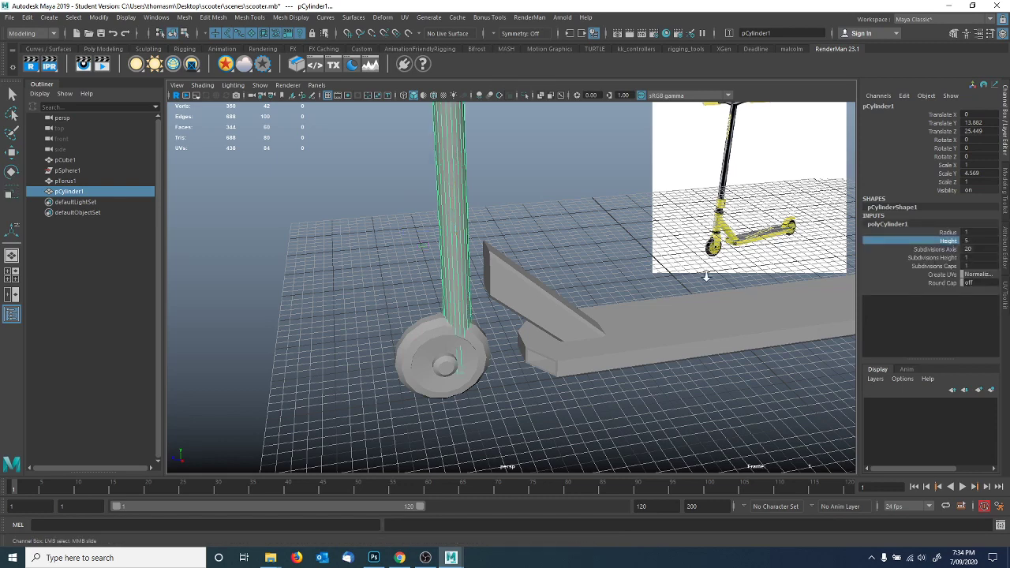
Raise the cylinder above the front wheel to Translate Y 22.448.
{"action": "right_click_drag", "start_coordinate": [705, 276], "coordinate": [594, 265], "text": "alt"}
{"action": "middle_click_drag", "start_coordinate": [593, 265], "coordinate": [577, 314], "text": "alt"}
{"action": "left_click_drag", "start_coordinate": [577, 314], "coordinate": [522, 278], "text": "alt"}
{"action": "key", "text": "w"}
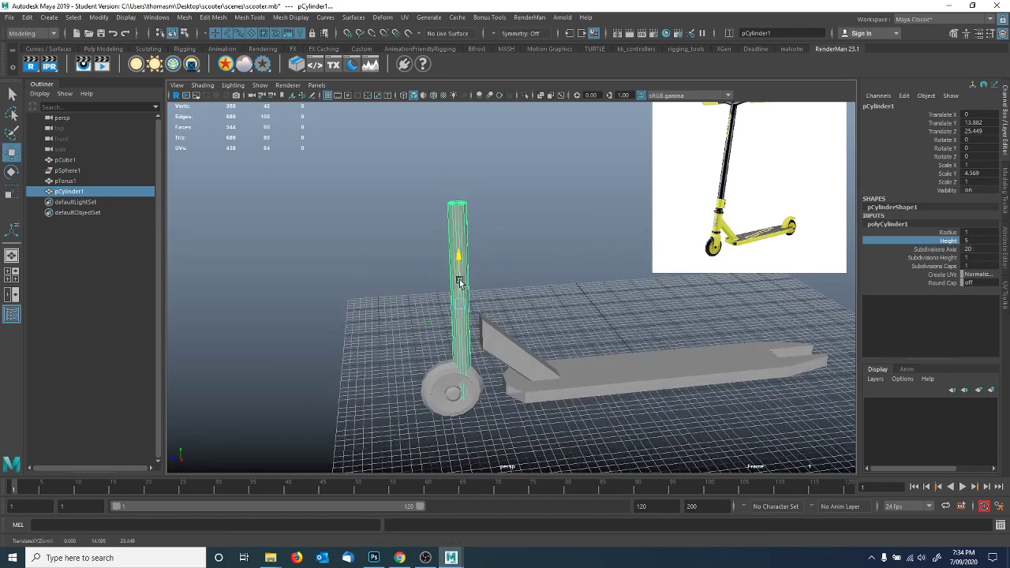
{"action": "left_click_drag", "start_coordinate": [460, 272], "coordinate": [462, 207]}
Reset the cylinder's Scale Y to 1 and set its Height to 22.5.
{"action": "double_click", "coordinate": [980, 173]}
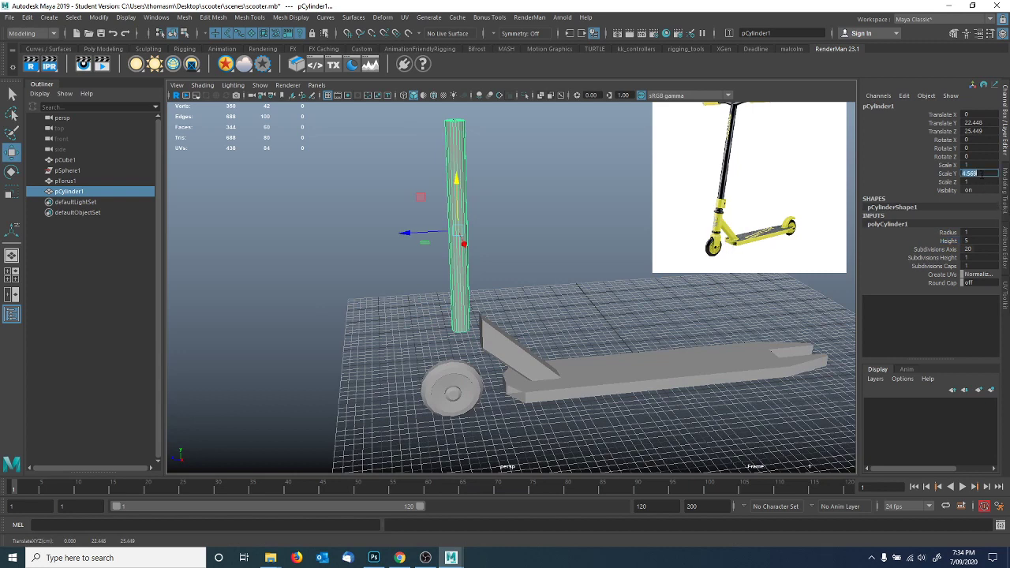
{"action": "type", "text": "1"}
{"action": "key", "text": "Return"}
{"action": "left_click", "coordinate": [951, 241]}
{"action": "middle_click_drag", "start_coordinate": [640, 264], "coordinate": [729, 258]}
Set the cylinder's Subdivisions Axis to 16.
{"action": "left_click_drag", "start_coordinate": [729, 259], "coordinate": [621, 263], "text": "alt"}
{"action": "middle_click_drag", "start_coordinate": [552, 244], "coordinate": [576, 275], "text": "alt"}
{"action": "right_click_drag", "start_coordinate": [575, 274], "coordinate": [624, 306], "text": "alt"}
{"action": "left_click_drag", "start_coordinate": [623, 306], "coordinate": [586, 339], "text": "alt"}
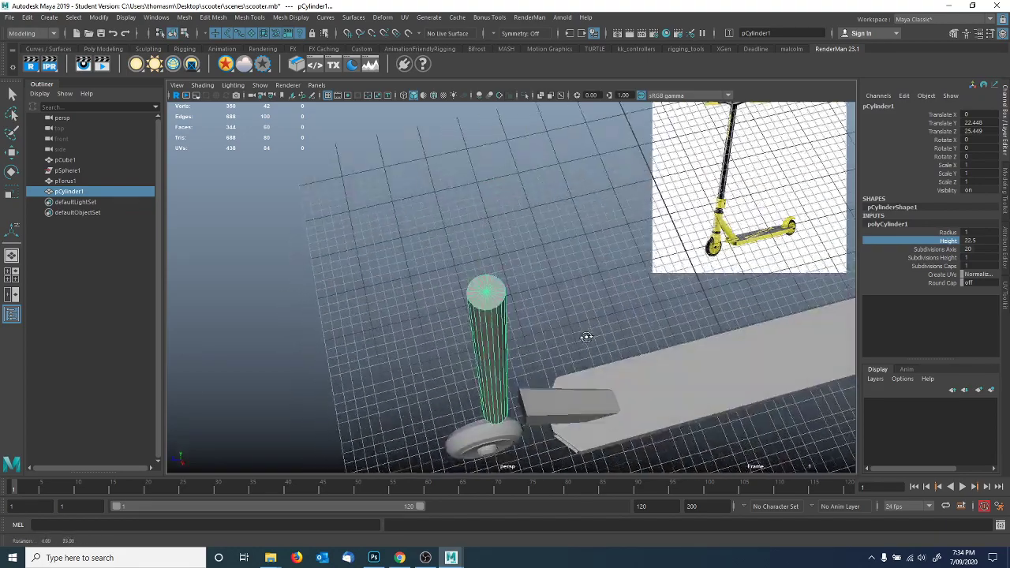
{"action": "left_click_drag", "start_coordinate": [498, 295], "coordinate": [551, 287], "text": "alt"}
{"action": "right_click_drag", "start_coordinate": [552, 287], "coordinate": [707, 305], "text": "alt"}
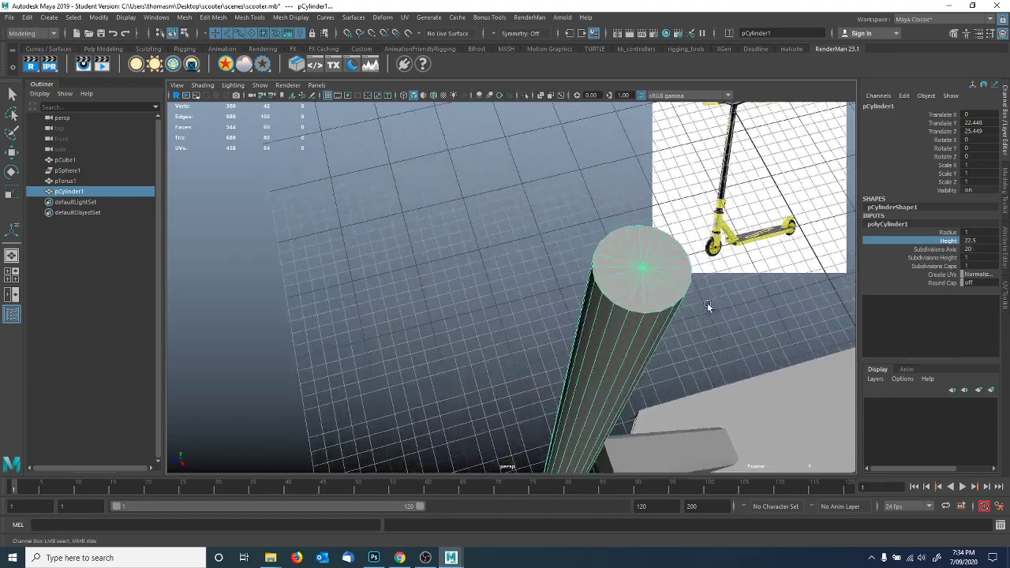
{"action": "middle_click_drag", "start_coordinate": [708, 305], "coordinate": [590, 296], "text": "alt"}
{"action": "left_click", "coordinate": [936, 249]}
{"action": "middle_click_drag", "start_coordinate": [663, 263], "coordinate": [637, 261]}
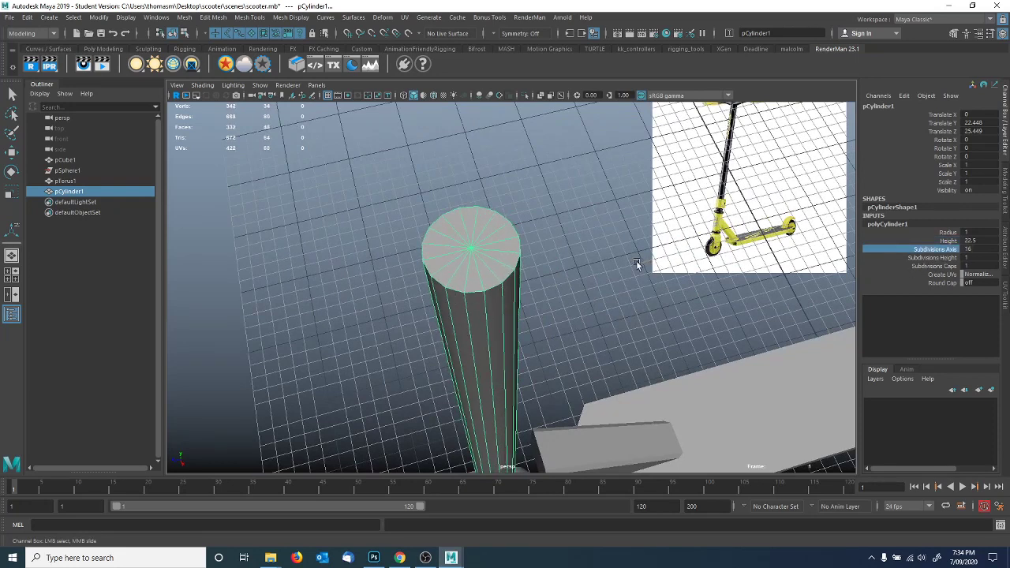
{"action": "double_click", "coordinate": [970, 249]}
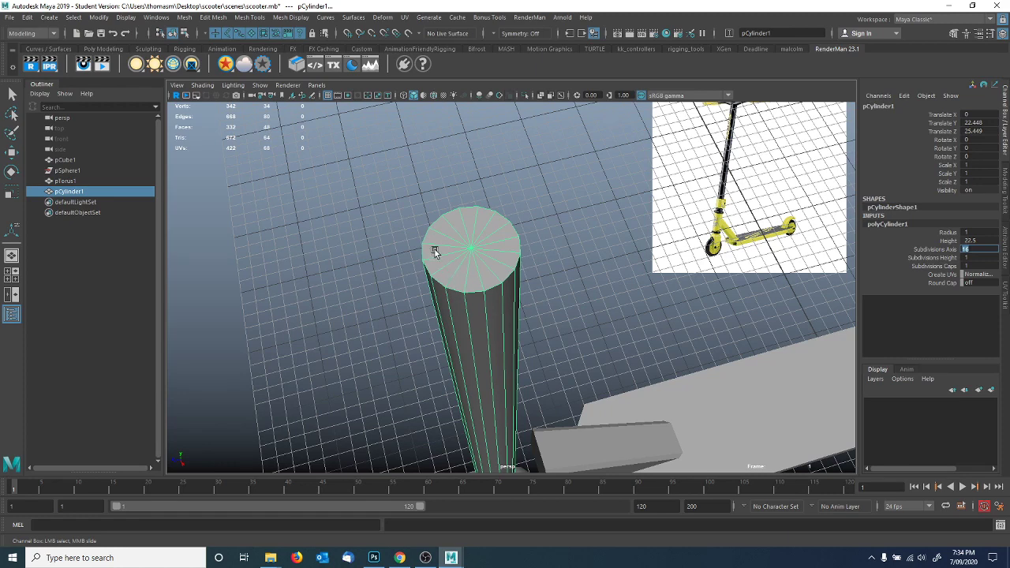
Examine the cylinder's cap divisions and silhouette from above, from the front and from the side.
{"action": "left_click_drag", "start_coordinate": [509, 296], "coordinate": [691, 276], "text": "alt"}
{"action": "left_click_drag", "start_coordinate": [481, 276], "coordinate": [472, 268], "text": "alt"}
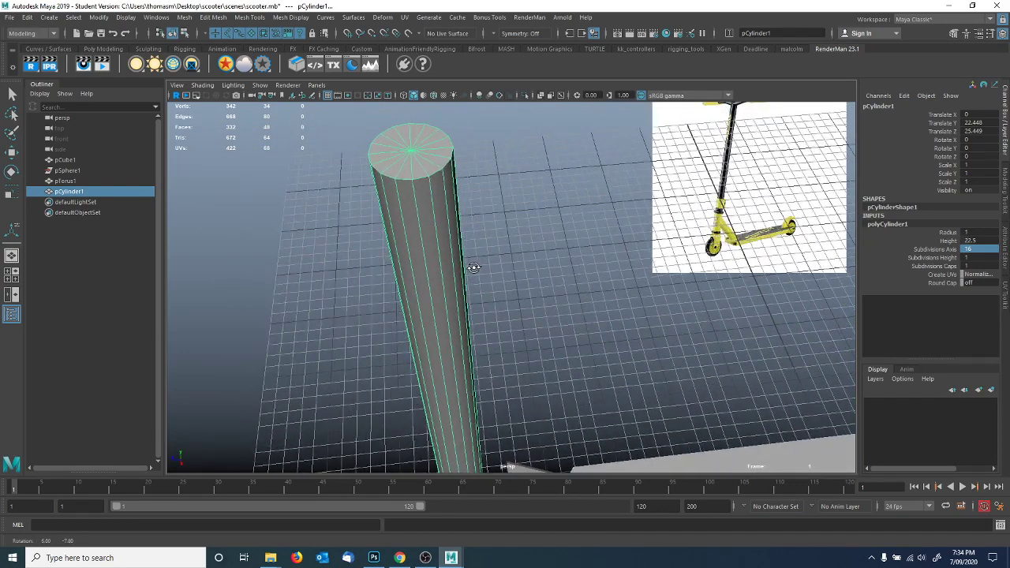
{"action": "mouse_move", "coordinate": [392, 187]}
{"action": "left_mouse_down", "text": "alt"}
{"action": "mouse_move", "coordinate": [497, 203]}
{"action": "mouse_move", "coordinate": [373, 176]}
{"action": "mouse_move", "coordinate": [395, 172]}
{"action": "left_mouse_up", "text": "alt"}
{"action": "left_click_drag", "start_coordinate": [357, 254], "coordinate": [494, 277], "text": "alt"}
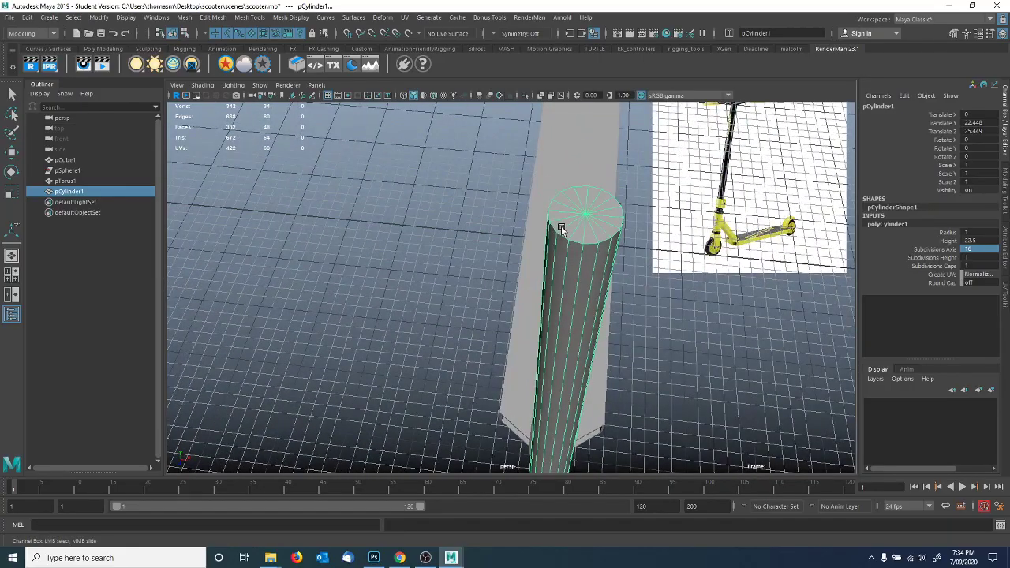
{"action": "left_click_drag", "start_coordinate": [597, 242], "coordinate": [487, 257], "text": "alt"}
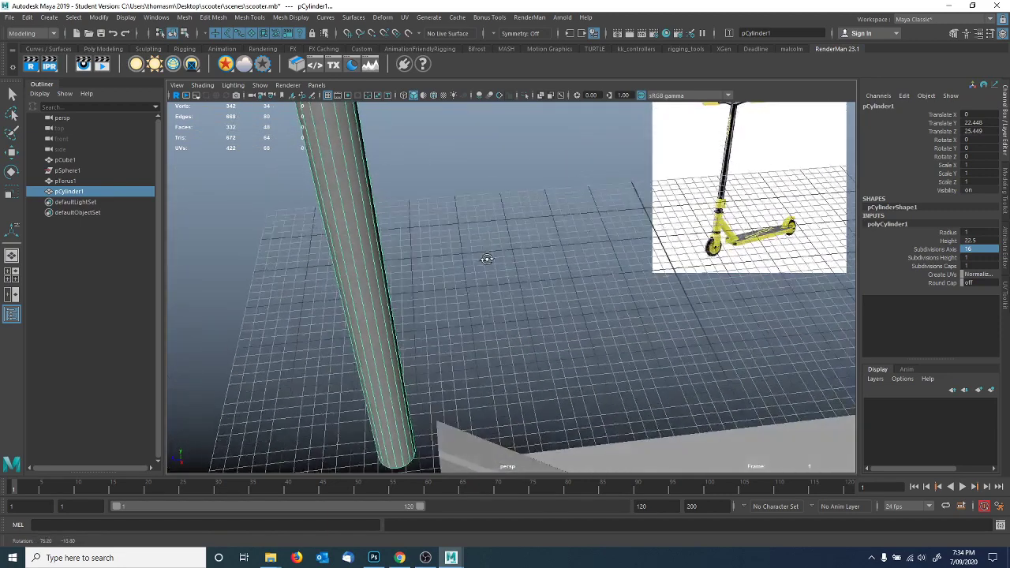
{"action": "middle_click_drag", "start_coordinate": [487, 257], "coordinate": [531, 339], "text": "alt"}
{"action": "left_click_drag", "start_coordinate": [483, 306], "coordinate": [484, 264], "text": "alt"}
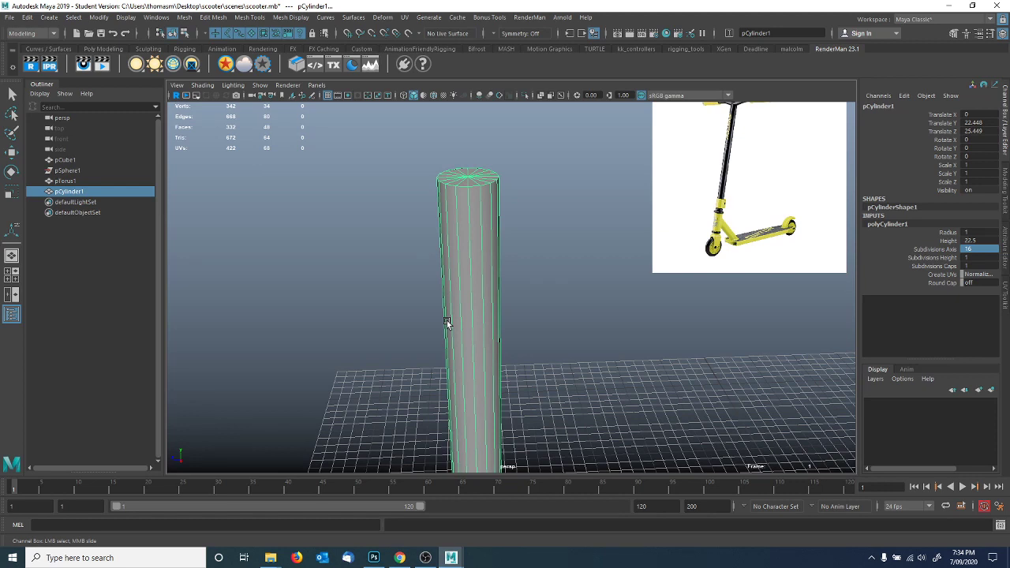
{"action": "scroll", "coordinate": [486, 322], "scroll_direction": "down", "scroll_amount": 6}
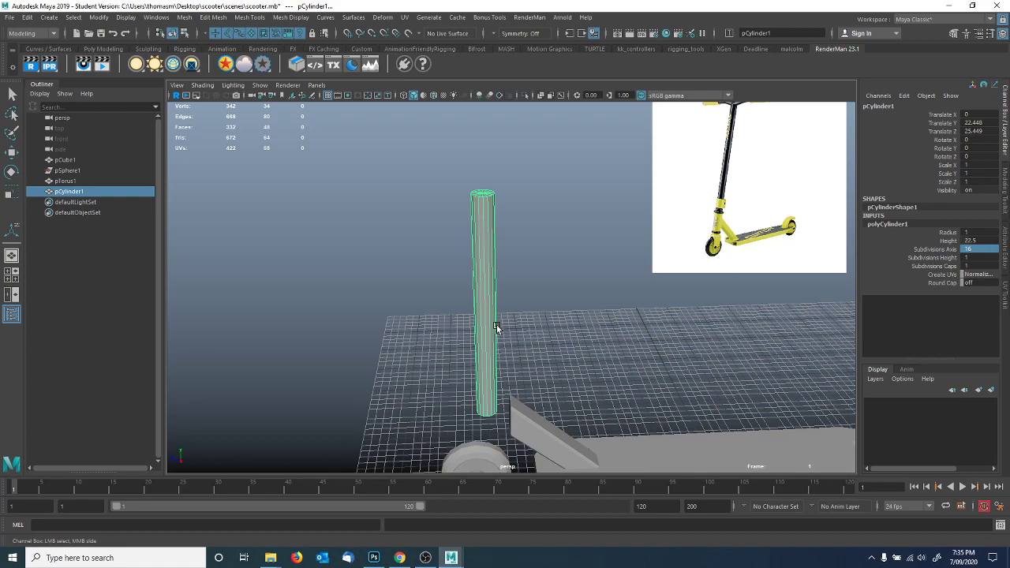
Check the cylinder's top cap by selecting pairs of opposite cap edges, and return to object mode.
{"action": "left_click_drag", "start_coordinate": [480, 297], "coordinate": [653, 319], "text": "alt"}
{"action": "key", "text": "f"}
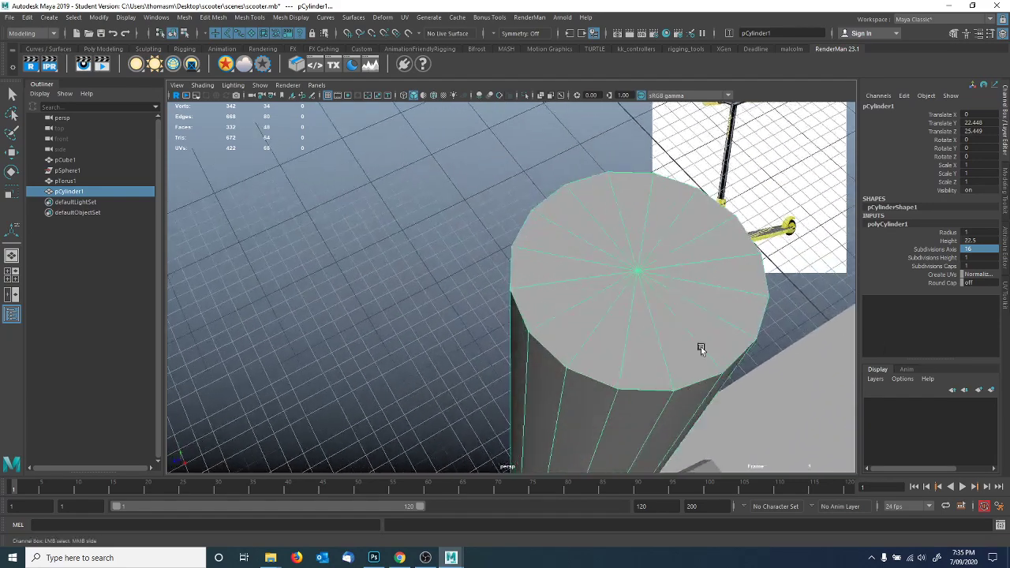
{"action": "right_click_drag", "start_coordinate": [455, 267], "coordinate": [454, 238]}
{"action": "left_click", "coordinate": [434, 338]}
{"action": "key", "text": "w"}
{"action": "left_click", "coordinate": [535, 290], "text": "shift"}
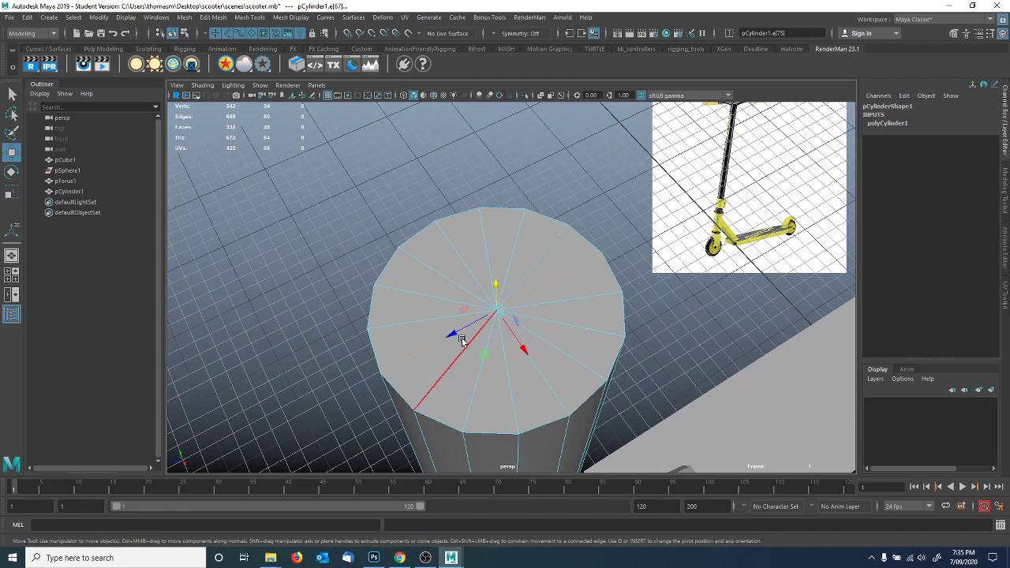
{"action": "left_click", "coordinate": [467, 262]}
{"action": "left_click", "coordinate": [548, 378], "text": "shift"}
{"action": "right_click_drag", "start_coordinate": [545, 295], "coordinate": [593, 254]}
Reopen the cylinder's creation settings at Subdivisions Axis and view the whole column from the side.
{"action": "left_click", "coordinate": [888, 224]}
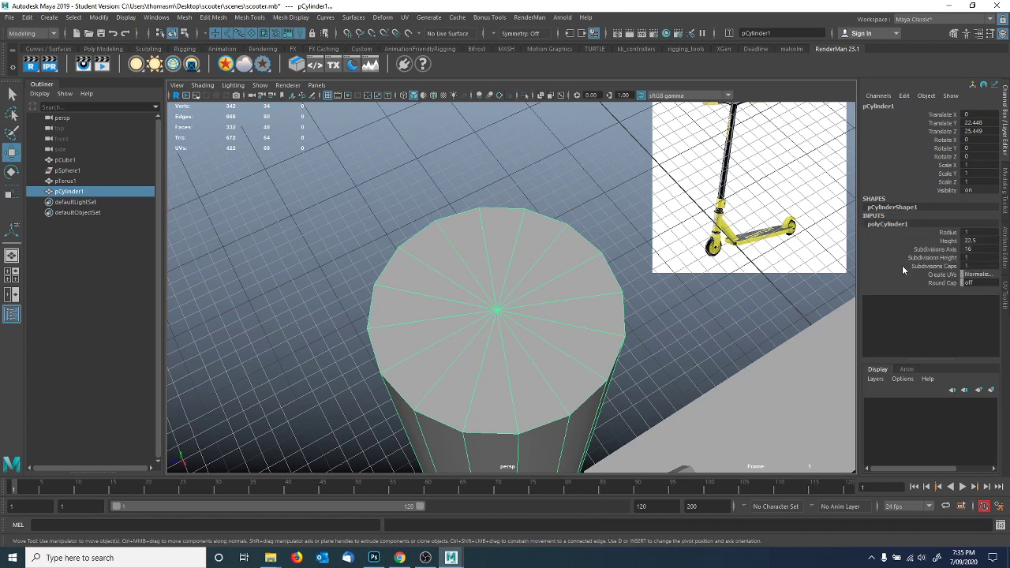
{"action": "left_click", "coordinate": [968, 251]}
{"action": "right_click_drag", "start_coordinate": [569, 350], "coordinate": [315, 306], "text": "alt"}
{"action": "left_click_drag", "start_coordinate": [484, 394], "coordinate": [482, 362], "text": "alt"}
{"action": "mouse_move", "coordinate": [549, 276]}
{"action": "left_mouse_down", "text": "alt"}
{"action": "mouse_move", "coordinate": [514, 314]}
{"action": "mouse_move", "coordinate": [543, 287]}
{"action": "left_mouse_up", "text": "alt"}
{"action": "left_click_drag", "start_coordinate": [533, 418], "coordinate": [514, 370], "text": "alt"}
Switch to Photoshop and brush outlines of the head tube, narrow collar and clamp beside the scooter's steering column.
{"action": "key", "text": "alt+Tab"}
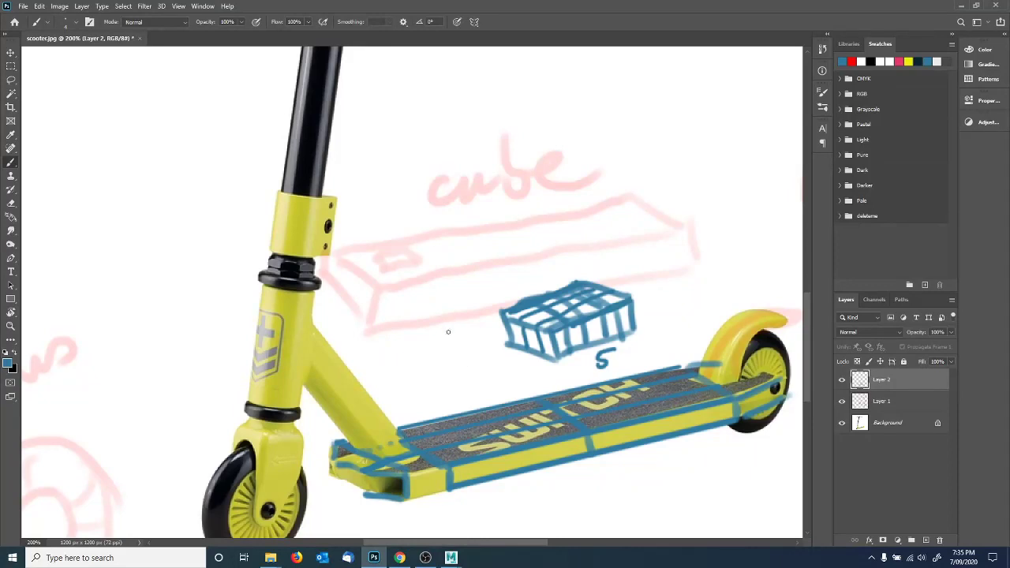
{"action": "left_click", "coordinate": [453, 351], "text": "alt"}
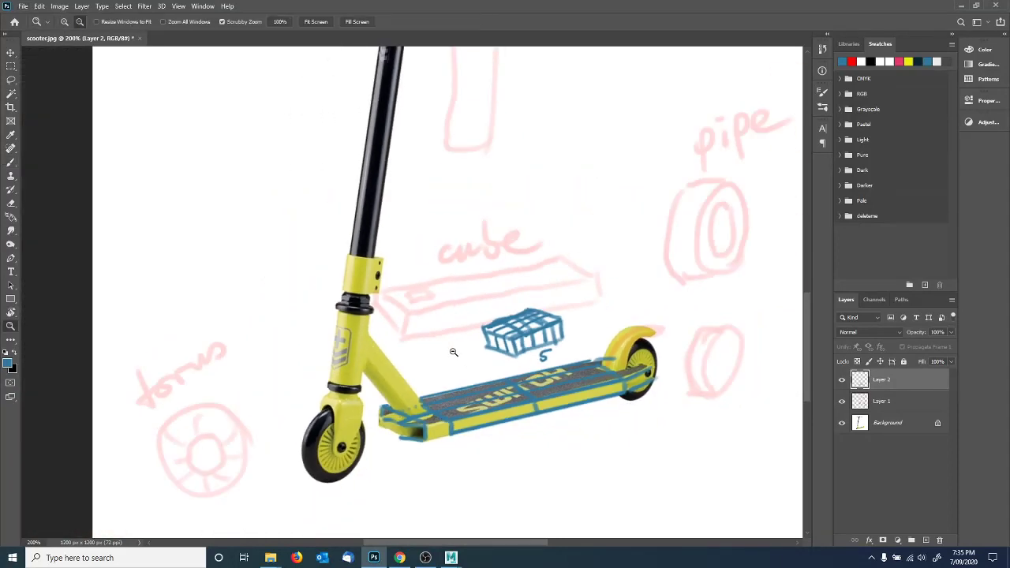
{"action": "left_click_drag", "start_coordinate": [438, 305], "coordinate": [479, 403]}
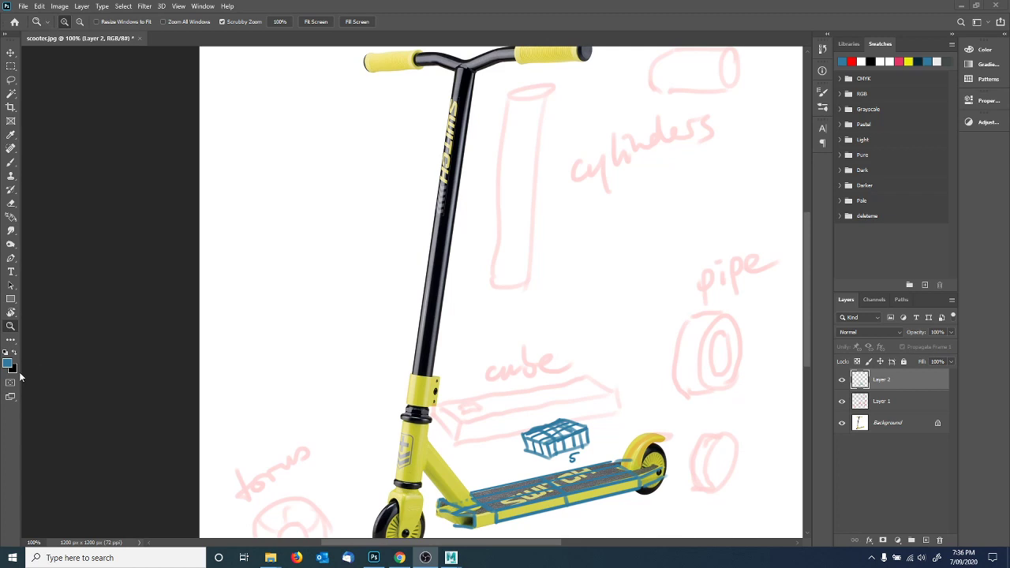
{"action": "left_click", "coordinate": [392, 409]}
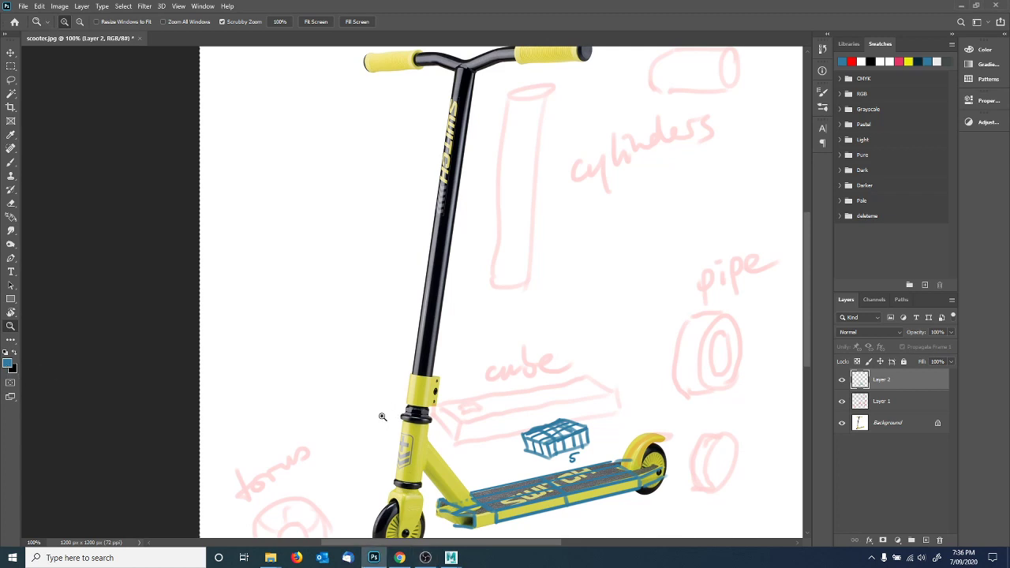
{"action": "key", "text": "b"}
{"action": "mouse_move", "coordinate": [375, 479]}
{"action": "left_mouse_down"}
{"action": "mouse_move", "coordinate": [354, 481]}
{"action": "mouse_move", "coordinate": [382, 480]}
{"action": "mouse_move", "coordinate": [384, 416]}
{"action": "left_mouse_up"}
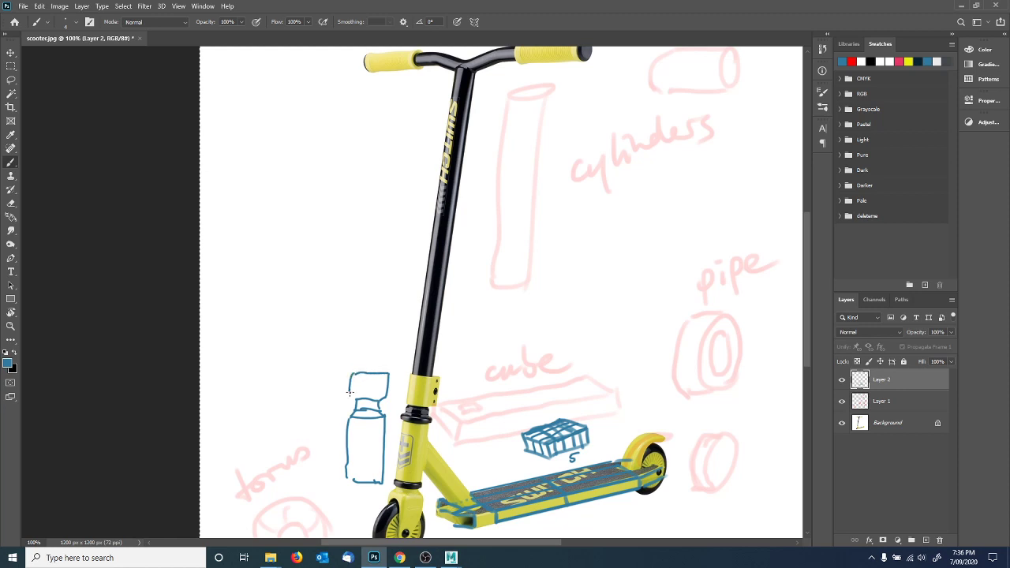
{"action": "left_click_drag", "start_coordinate": [384, 397], "coordinate": [348, 394]}
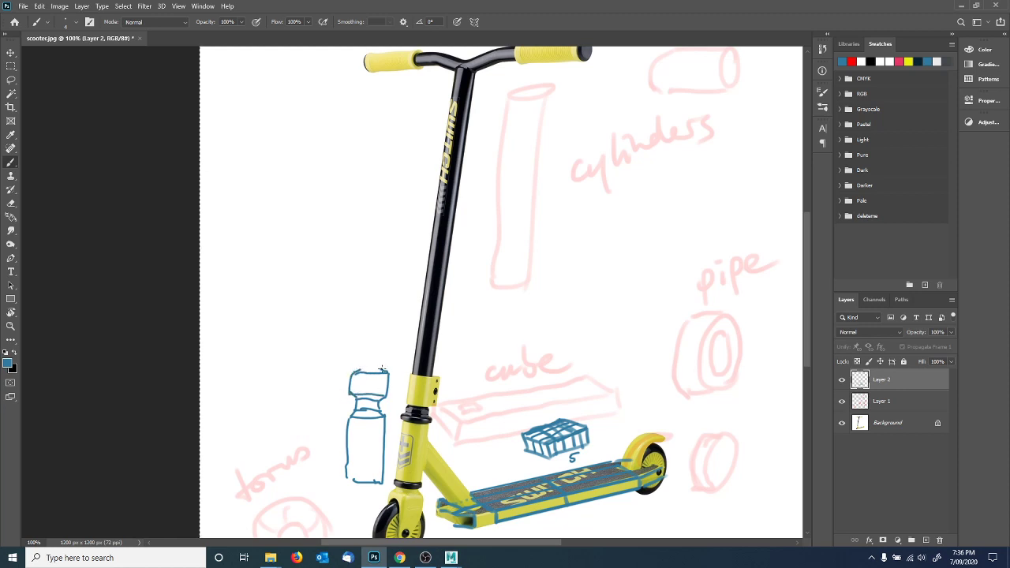
Sketch the long upper steering tube with a closed top, rising from the clamp outline.
{"action": "left_click_drag", "start_coordinate": [379, 365], "coordinate": [395, 175]}
{"action": "left_click_drag", "start_coordinate": [359, 369], "coordinate": [376, 118]}
{"action": "left_click_drag", "start_coordinate": [392, 180], "coordinate": [406, 93]}
{"action": "mouse_move", "coordinate": [376, 126]}
{"action": "left_mouse_down"}
{"action": "mouse_move", "coordinate": [380, 82]}
{"action": "mouse_move", "coordinate": [406, 92]}
{"action": "left_mouse_up"}
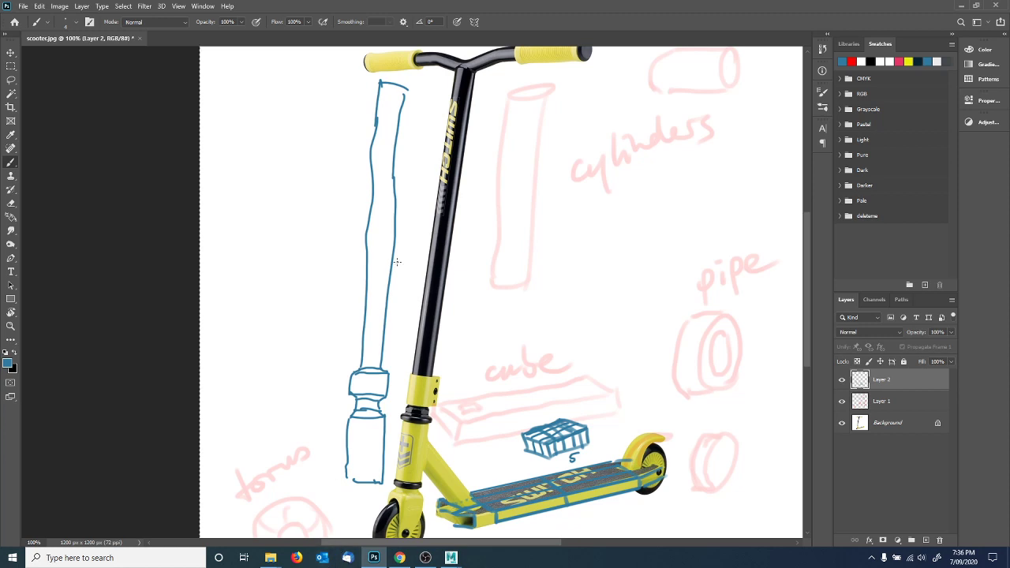
Number the sections of the sketched steering column from 1 to 7 and switch back to Maya.
{"action": "left_click_drag", "start_coordinate": [327, 241], "coordinate": [333, 262]}
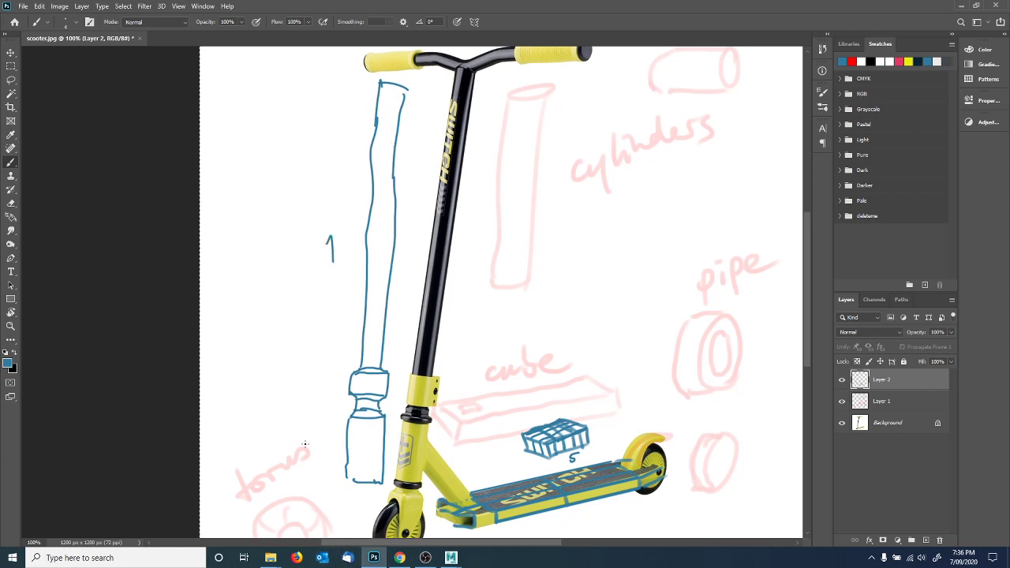
{"action": "left_click_drag", "start_coordinate": [322, 348], "coordinate": [331, 359]}
{"action": "mouse_move", "coordinate": [350, 398]}
{"action": "left_mouse_down"}
{"action": "mouse_move", "coordinate": [318, 424]}
{"action": "mouse_move", "coordinate": [347, 408]}
{"action": "left_mouse_up"}
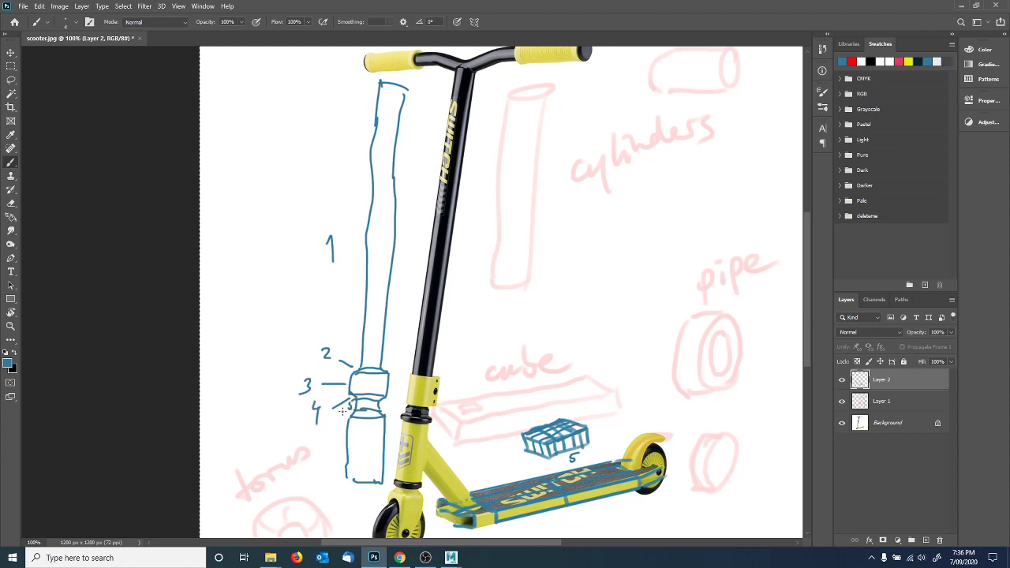
{"action": "left_click_drag", "start_coordinate": [340, 443], "coordinate": [325, 447]}
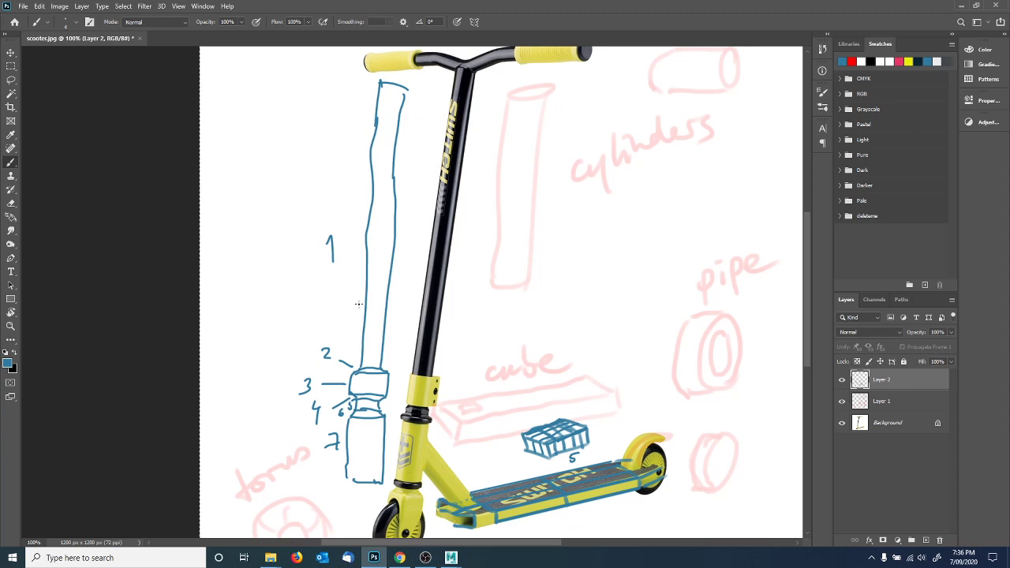
{"action": "mouse_move", "coordinate": [229, 272]}
{"action": "left_mouse_down"}
{"action": "mouse_move", "coordinate": [240, 289]}
{"action": "mouse_move", "coordinate": [260, 273]}
{"action": "left_mouse_up"}
{"action": "key", "text": "alt+Tab"}
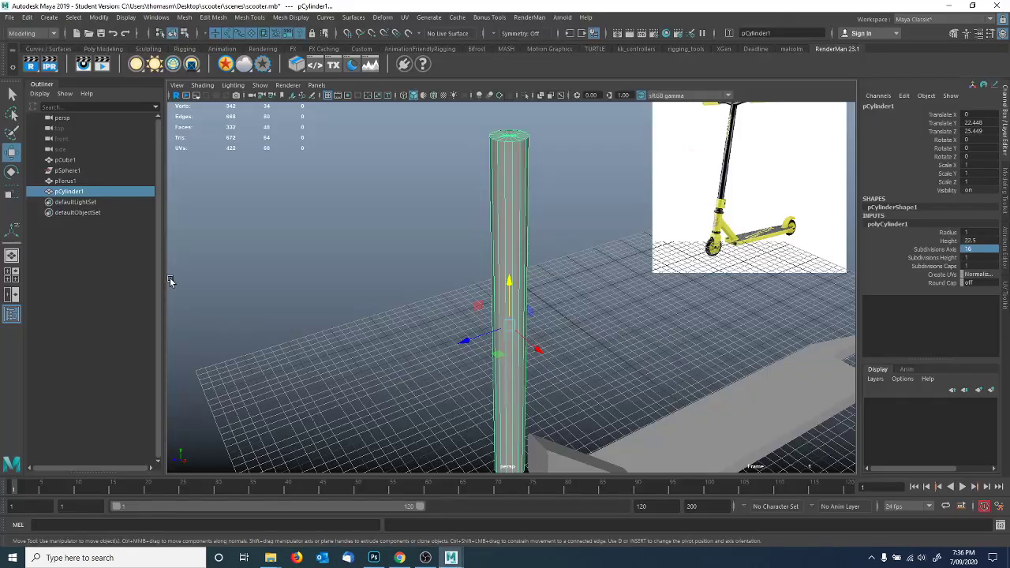
Set the column cylinder's Subdivisions Height to 7 and view the divided column from the side.
{"action": "double_click", "coordinate": [964, 257]}
{"action": "type", "text": "7"}
{"action": "key", "text": "Return"}
{"action": "left_click_drag", "start_coordinate": [468, 358], "coordinate": [459, 328], "text": "alt"}
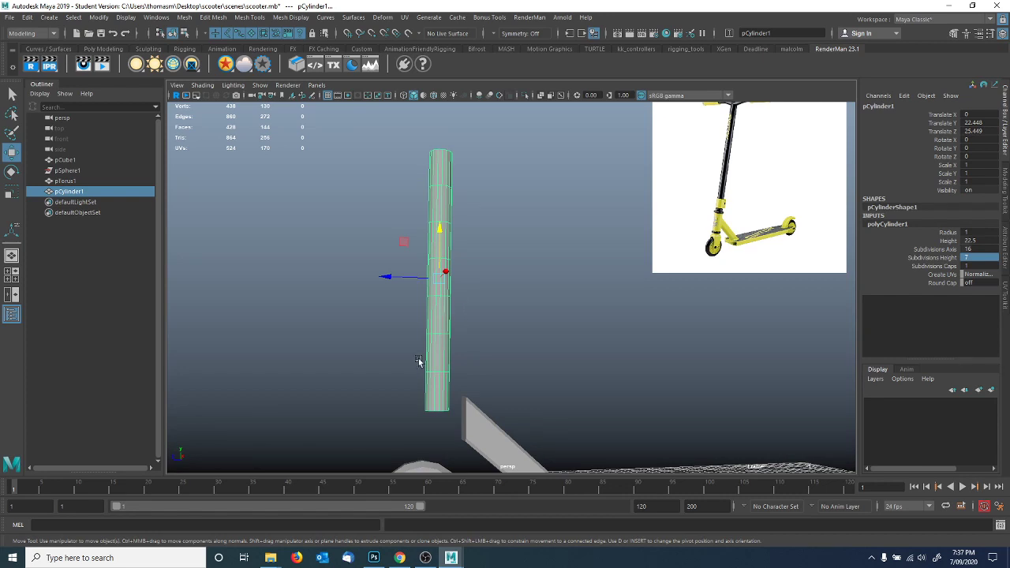
{"action": "mouse_move", "coordinate": [440, 366]}
{"action": "left_mouse_down", "text": "alt"}
{"action": "mouse_move", "coordinate": [491, 365]}
{"action": "mouse_move", "coordinate": [441, 367]}
{"action": "left_mouse_up", "text": "alt"}
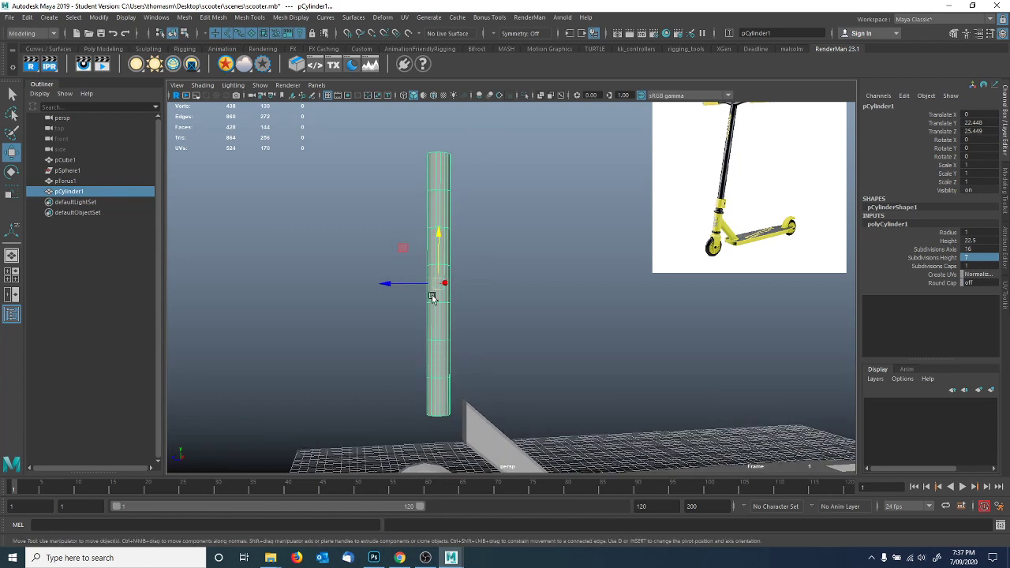
Select the column's bottom vertices and lower them to just above the front wheel.
{"action": "right_click_drag", "start_coordinate": [428, 267], "coordinate": [387, 273]}
{"action": "left_click_drag", "start_coordinate": [420, 351], "coordinate": [464, 385], "text": "alt"}
{"action": "left_click_drag", "start_coordinate": [434, 331], "coordinate": [435, 375]}
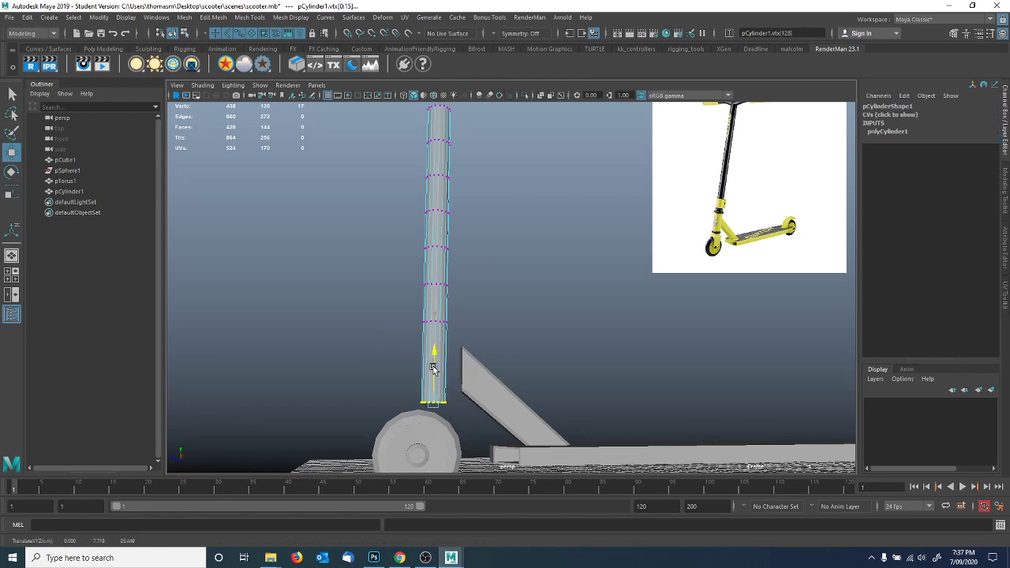
Select the second vertex ring from the column's base and lower it slightly to define the head tube's upper edge.
{"action": "left_click_drag", "start_coordinate": [401, 321], "coordinate": [509, 359]}
{"action": "key", "text": "space"}
{"action": "right_click_drag", "start_coordinate": [502, 334], "coordinate": [460, 260], "text": "alt"}
{"action": "middle_click_drag", "start_coordinate": [473, 213], "coordinate": [448, 367], "text": "alt"}
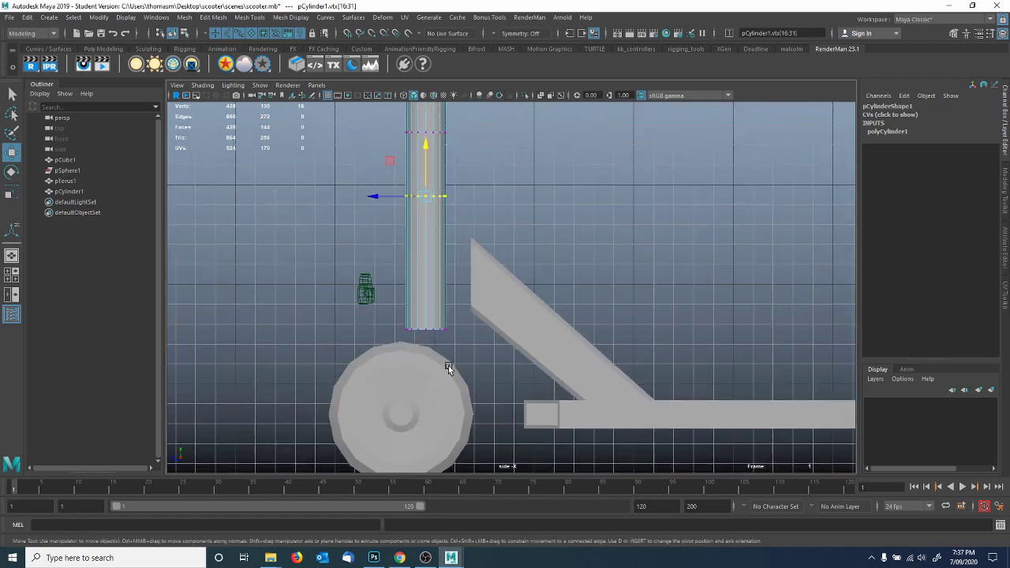
{"action": "right_click_drag", "start_coordinate": [448, 367], "coordinate": [467, 290], "text": "alt"}
{"action": "middle_click_drag", "start_coordinate": [466, 290], "coordinate": [422, 356], "text": "alt"}
{"action": "key", "text": "space"}
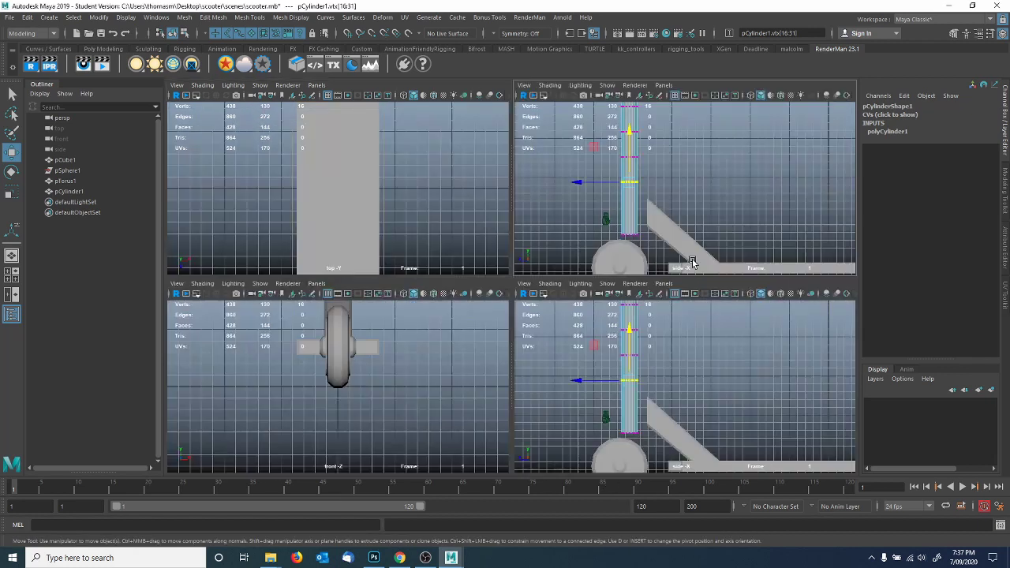
{"action": "key", "text": "space"}
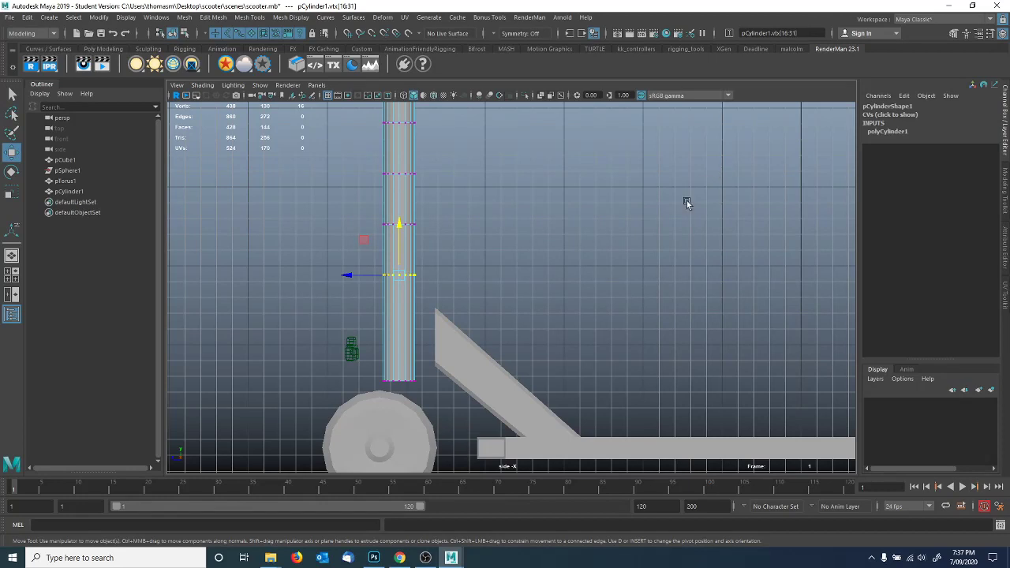
{"action": "key", "text": "space"}
{"action": "left_click_drag", "start_coordinate": [682, 202], "coordinate": [479, 280]}
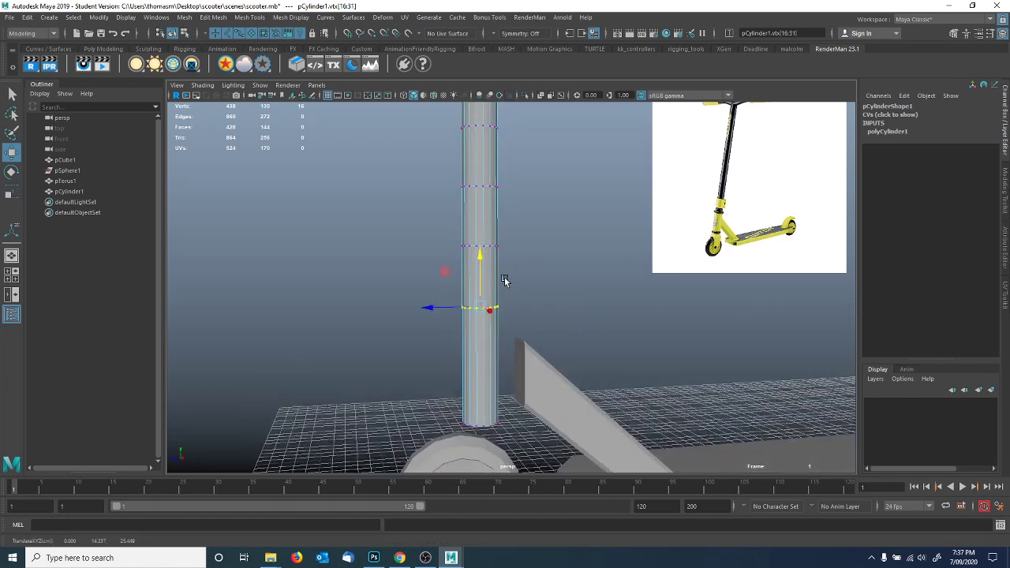
Select the face band above the head tube section, scale it narrower and lower it onto the head tube as a collar.
{"action": "left_click_drag", "start_coordinate": [586, 287], "coordinate": [531, 239], "text": "alt"}
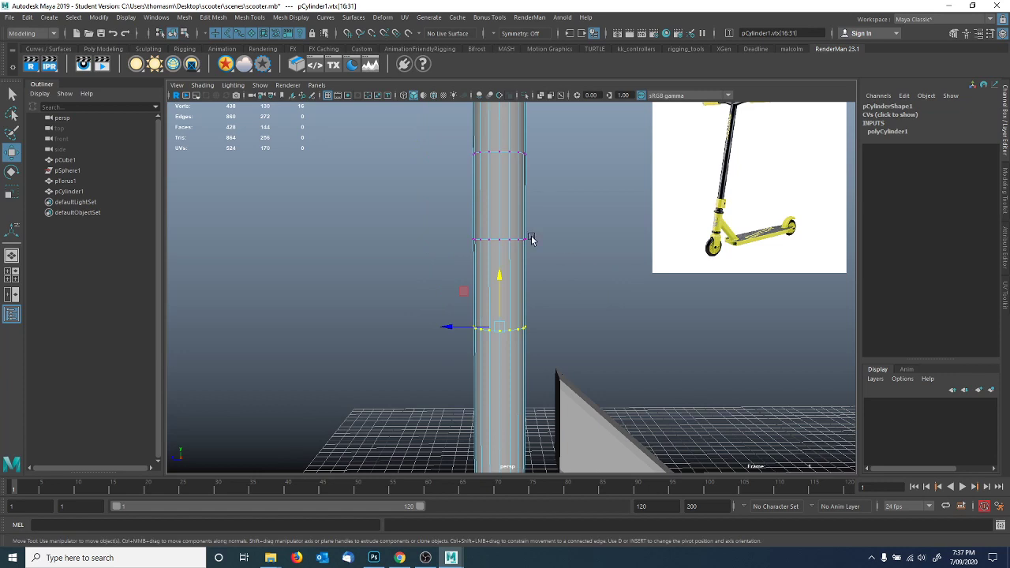
{"action": "left_click_drag", "start_coordinate": [432, 124], "coordinate": [587, 276]}
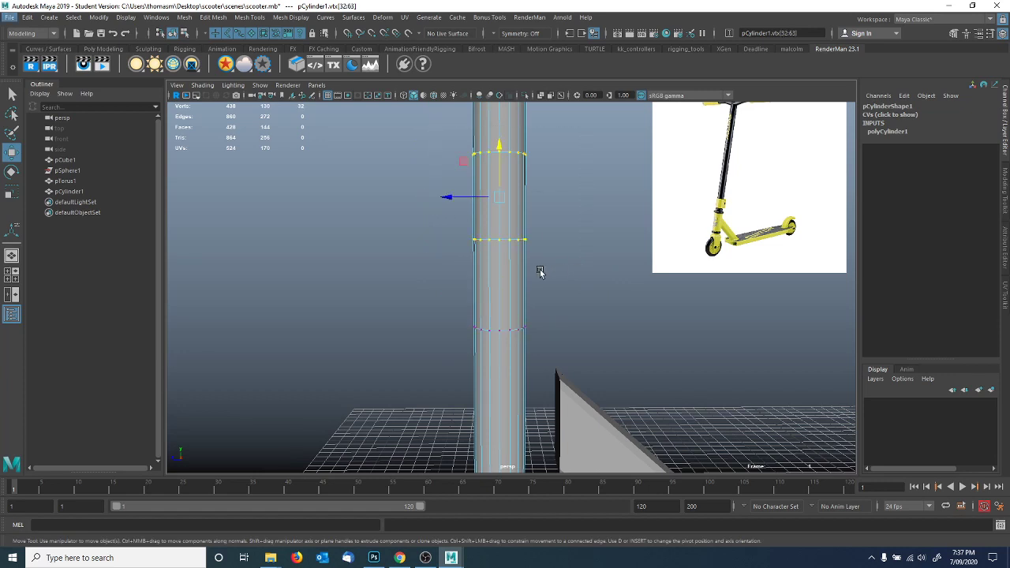
{"action": "left_click", "coordinate": [558, 292]}
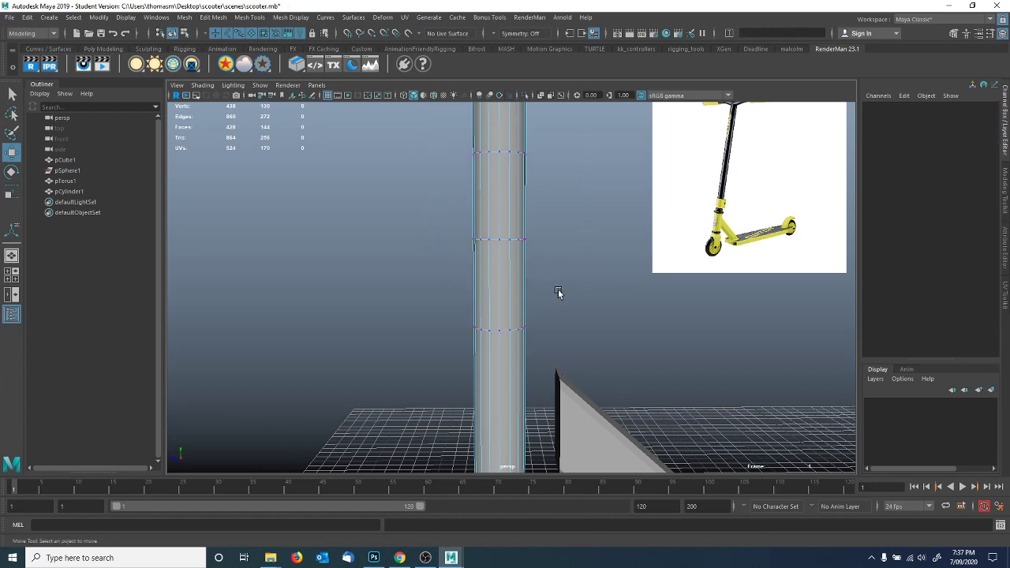
{"action": "right_click_drag", "start_coordinate": [505, 198], "coordinate": [506, 224]}
{"action": "left_click_drag", "start_coordinate": [444, 193], "coordinate": [493, 198]}
{"action": "key", "text": "r"}
{"action": "key", "text": "w"}
{"action": "left_click_drag", "start_coordinate": [496, 153], "coordinate": [490, 248]}
{"action": "key", "text": "w"}
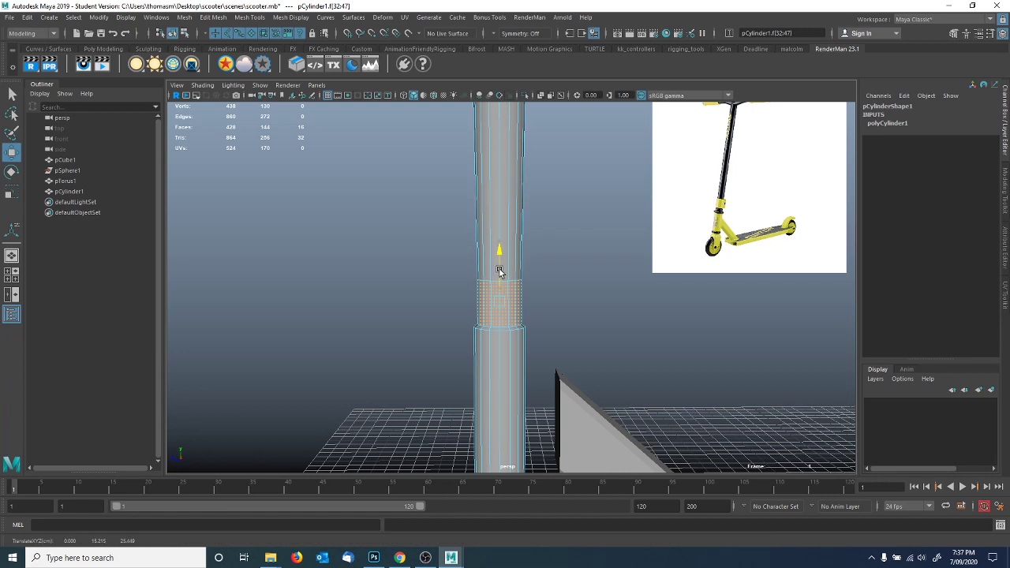
Select the vertex ring above the narrow collar and lower it to just above the collar's upper edge.
{"action": "left_click_drag", "start_coordinate": [550, 264], "coordinate": [489, 268], "text": "alt"}
{"action": "right_click_drag", "start_coordinate": [496, 225], "coordinate": [448, 217]}
{"action": "left_click_drag", "start_coordinate": [449, 168], "coordinate": [549, 207]}
{"action": "left_click_drag", "start_coordinate": [505, 148], "coordinate": [498, 293]}
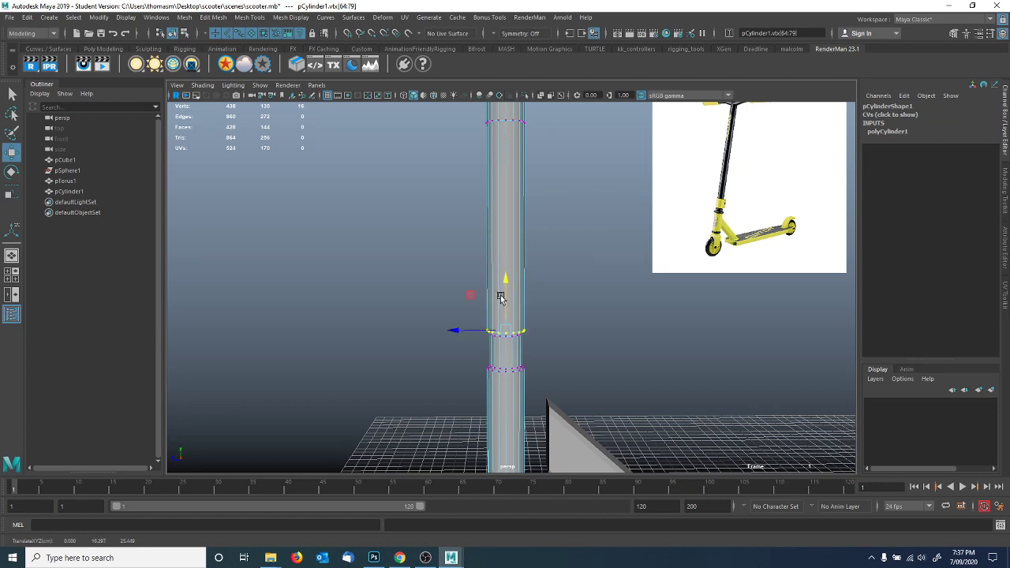
{"action": "left_click_drag", "start_coordinate": [505, 359], "coordinate": [518, 336], "text": "alt"}
{"action": "right_click_drag", "start_coordinate": [518, 336], "coordinate": [577, 340], "text": "alt"}
{"action": "middle_click_drag", "start_coordinate": [487, 355], "coordinate": [513, 290], "text": "alt"}
{"action": "right_click_drag", "start_coordinate": [514, 290], "coordinate": [615, 301], "text": "alt"}
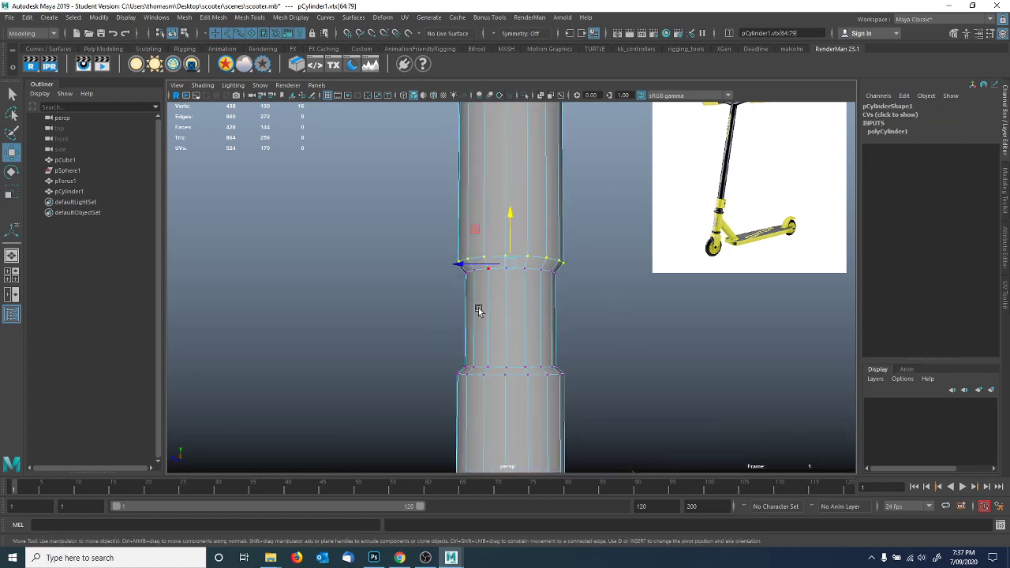
{"action": "left_click", "coordinate": [646, 347]}
{"action": "middle_click_drag", "start_coordinate": [430, 241], "coordinate": [436, 276], "text": "alt"}
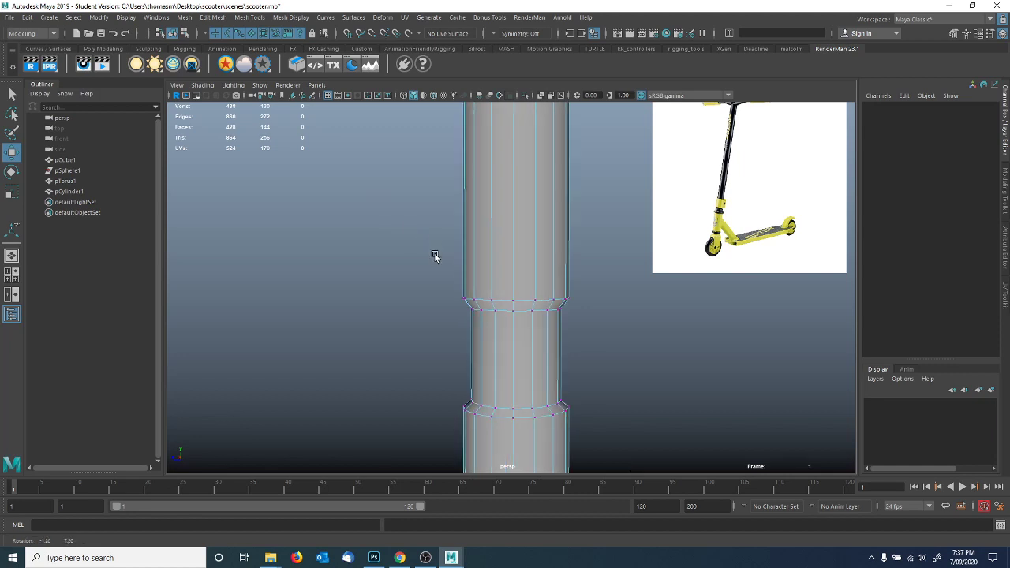
Select the next two vertex rings above the collar and lower them together to shorten the clamp section.
{"action": "scroll", "coordinate": [432, 239], "scroll_direction": "down", "scroll_amount": 4}
{"action": "middle_click_drag", "start_coordinate": [494, 232], "coordinate": [482, 350], "text": "alt"}
{"action": "scroll", "coordinate": [509, 253], "scroll_direction": "down", "scroll_amount": 5}
{"action": "left_click_drag", "start_coordinate": [514, 225], "coordinate": [437, 227], "text": "alt"}
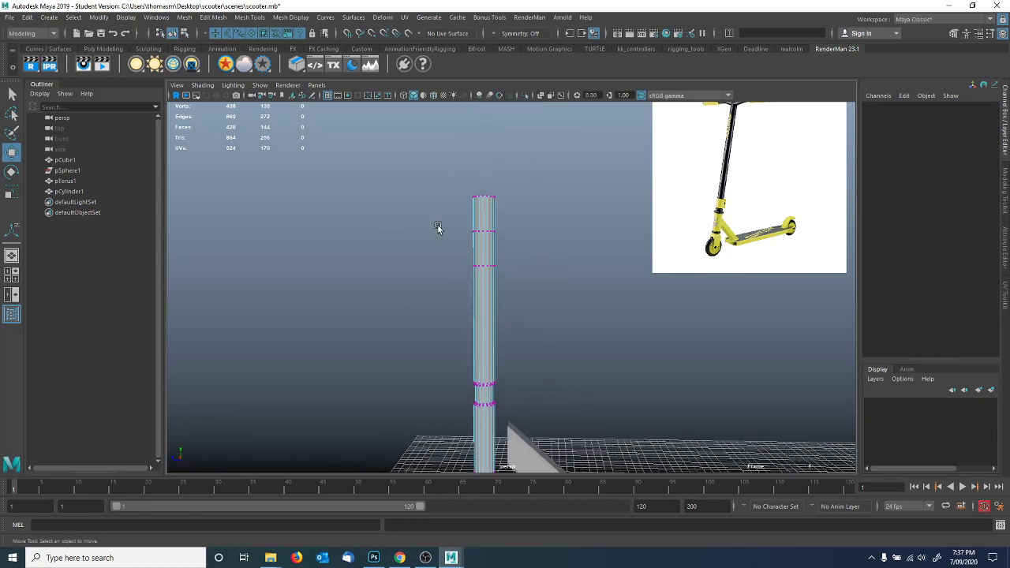
{"action": "left_click_drag", "start_coordinate": [558, 286], "coordinate": [559, 287]}
{"action": "left_click_drag", "start_coordinate": [482, 212], "coordinate": [475, 296]}
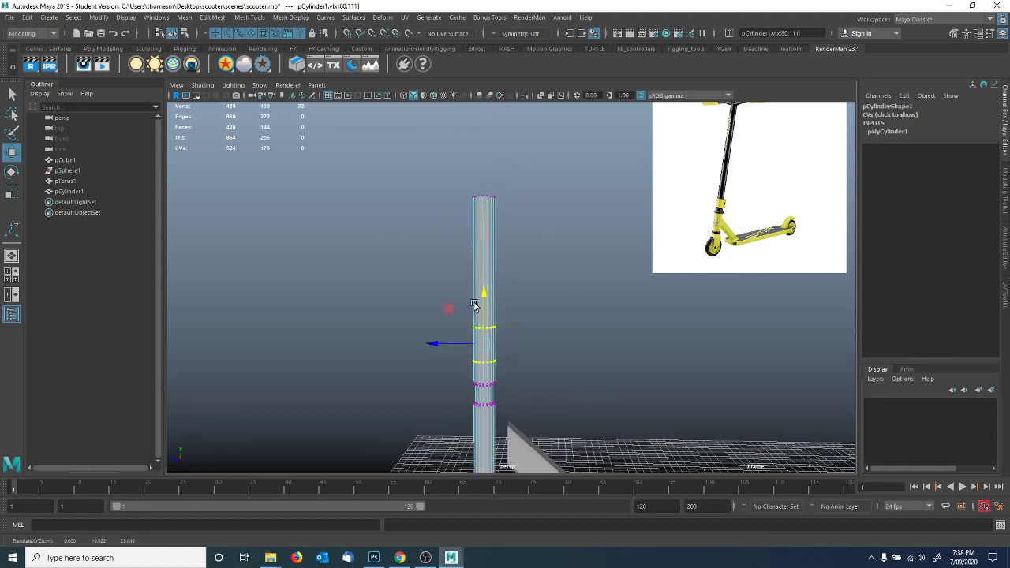
Lower the upper of these two vertex rings to just above the ring marking the clamp's upper edge.
{"action": "middle_click_drag", "start_coordinate": [455, 315], "coordinate": [457, 245], "text": "alt"}
{"action": "right_click_drag", "start_coordinate": [457, 245], "coordinate": [606, 292], "text": "alt"}
{"action": "middle_click_drag", "start_coordinate": [606, 292], "coordinate": [670, 277], "text": "alt"}
{"action": "left_click_drag", "start_coordinate": [416, 155], "coordinate": [607, 243]}
{"action": "left_click_drag", "start_coordinate": [511, 143], "coordinate": [506, 205]}
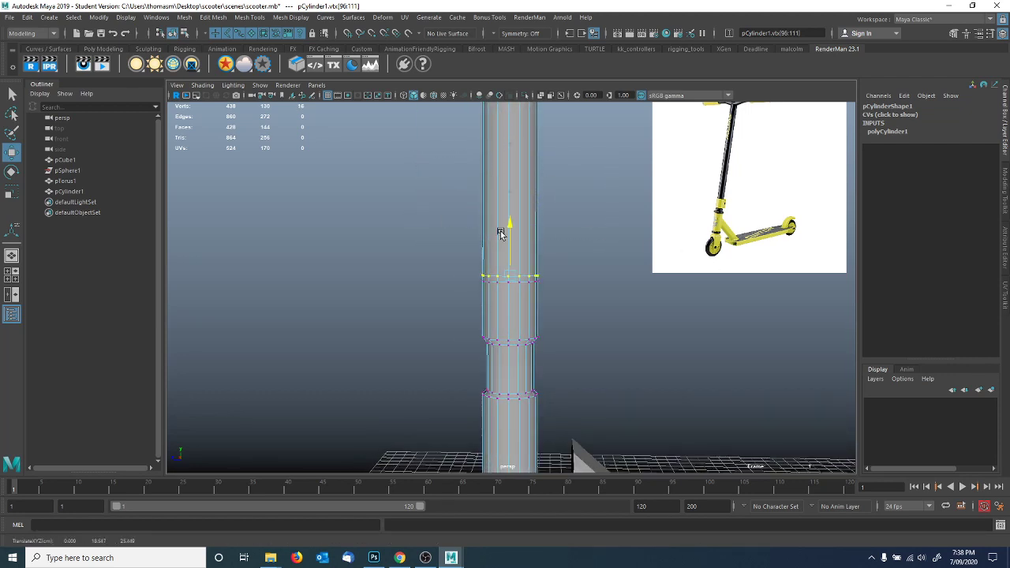
Select the face loop of the long upper tube and scale it narrower than the clamp.
{"action": "right_click_drag", "start_coordinate": [493, 186], "coordinate": [494, 214]}
{"action": "double_click", "coordinate": [489, 229]}
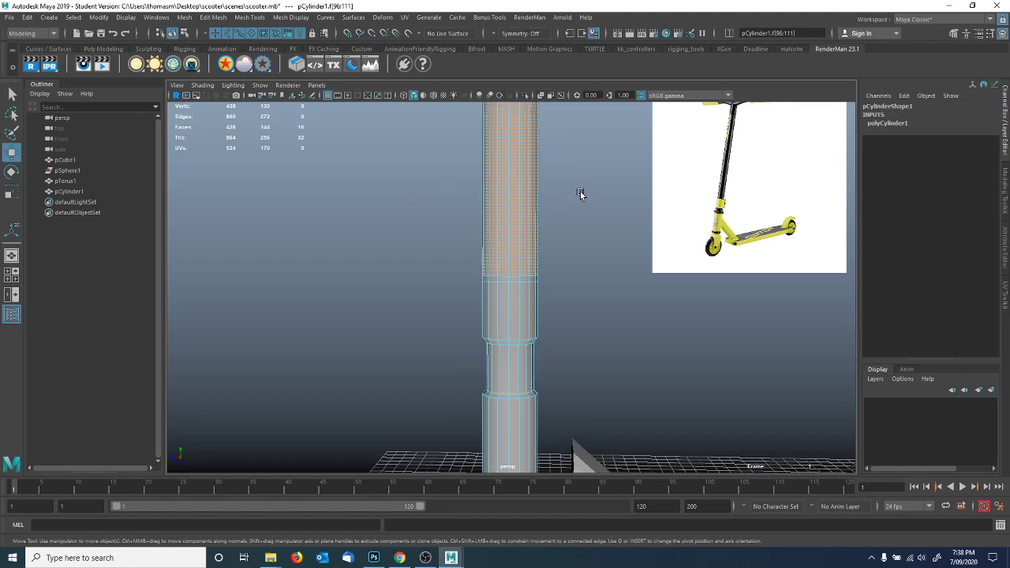
{"action": "left_click", "coordinate": [12, 191]}
{"action": "right_click_drag", "start_coordinate": [512, 260], "coordinate": [437, 242], "text": "alt"}
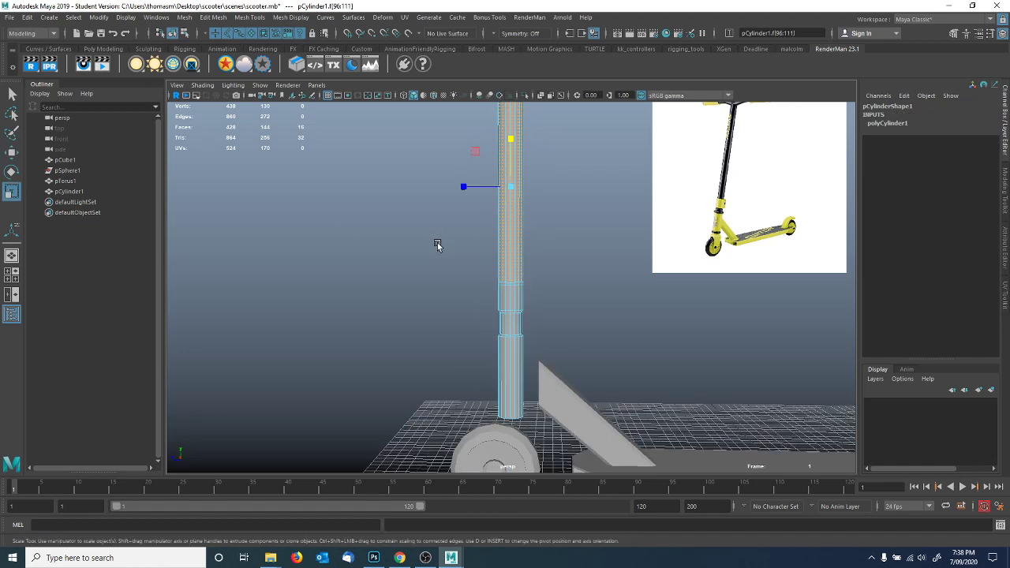
{"action": "left_click_drag", "start_coordinate": [437, 242], "coordinate": [495, 271], "text": "alt"}
{"action": "middle_click_drag", "start_coordinate": [496, 271], "coordinate": [462, 281], "text": "alt"}
{"action": "left_click_drag", "start_coordinate": [463, 282], "coordinate": [530, 221], "text": "alt"}
{"action": "left_click_drag", "start_coordinate": [567, 345], "coordinate": [606, 331], "text": "alt"}
{"action": "middle_click_drag", "start_coordinate": [553, 342], "coordinate": [536, 285], "text": "alt"}
{"action": "right_click_drag", "start_coordinate": [536, 285], "coordinate": [682, 319], "text": "alt"}
{"action": "left_click_drag", "start_coordinate": [558, 356], "coordinate": [542, 365], "text": "alt"}
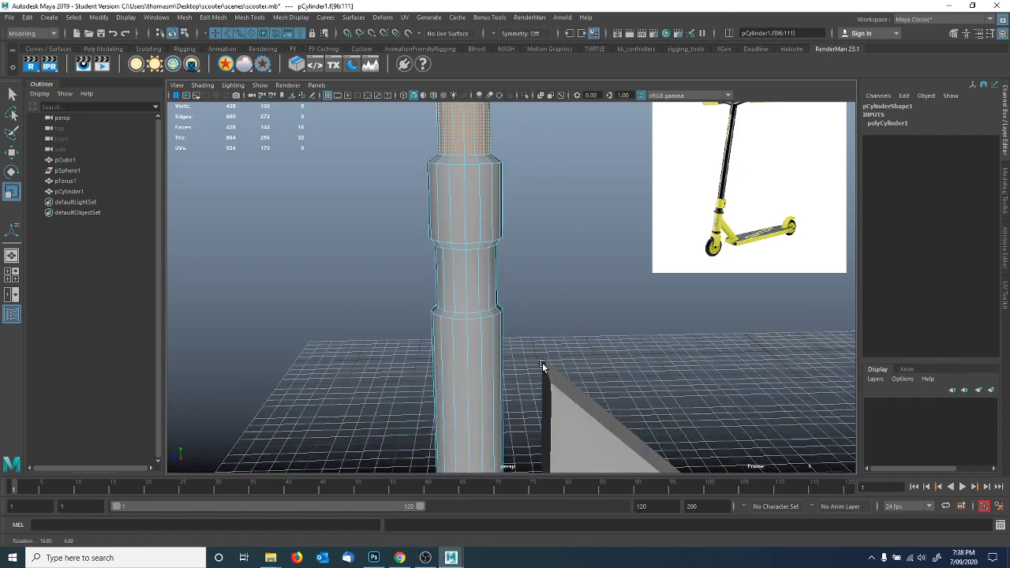
Select the edge loop at the upper tube's base and lower it level with the clamp's top edge.
{"action": "right_click_drag", "start_coordinate": [453, 162], "coordinate": [460, 131]}
{"action": "double_click", "coordinate": [455, 153]}
{"action": "left_click_drag", "start_coordinate": [462, 206], "coordinate": [455, 194], "text": "alt"}
{"action": "middle_click_drag", "start_coordinate": [455, 194], "coordinate": [466, 256], "text": "alt"}
{"action": "right_click_drag", "start_coordinate": [467, 257], "coordinate": [553, 239], "text": "alt"}
{"action": "key", "text": "w"}
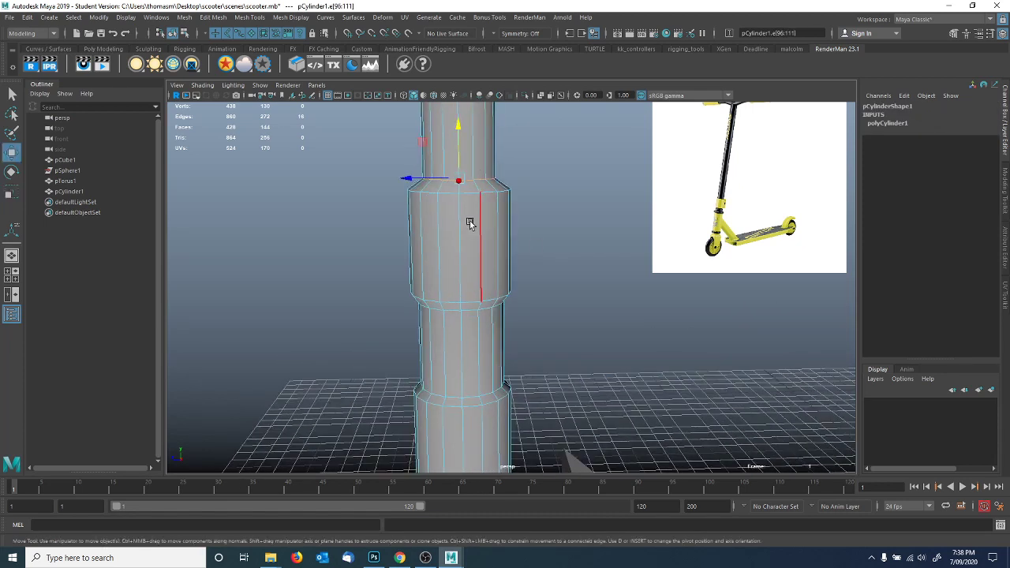
{"action": "left_click_drag", "start_coordinate": [469, 223], "coordinate": [462, 217], "text": "alt"}
{"action": "right_click_drag", "start_coordinate": [463, 217], "coordinate": [476, 219], "text": "alt"}
{"action": "middle_click_drag", "start_coordinate": [476, 219], "coordinate": [536, 286], "text": "alt"}
{"action": "left_click_drag", "start_coordinate": [501, 117], "coordinate": [502, 128]}
Select the edge loop at the collar's upper end and raise it level with the clamp's bottom edge.
{"action": "left_click_drag", "start_coordinate": [501, 293], "coordinate": [481, 258], "text": "alt"}
{"action": "double_click", "coordinate": [494, 283]}
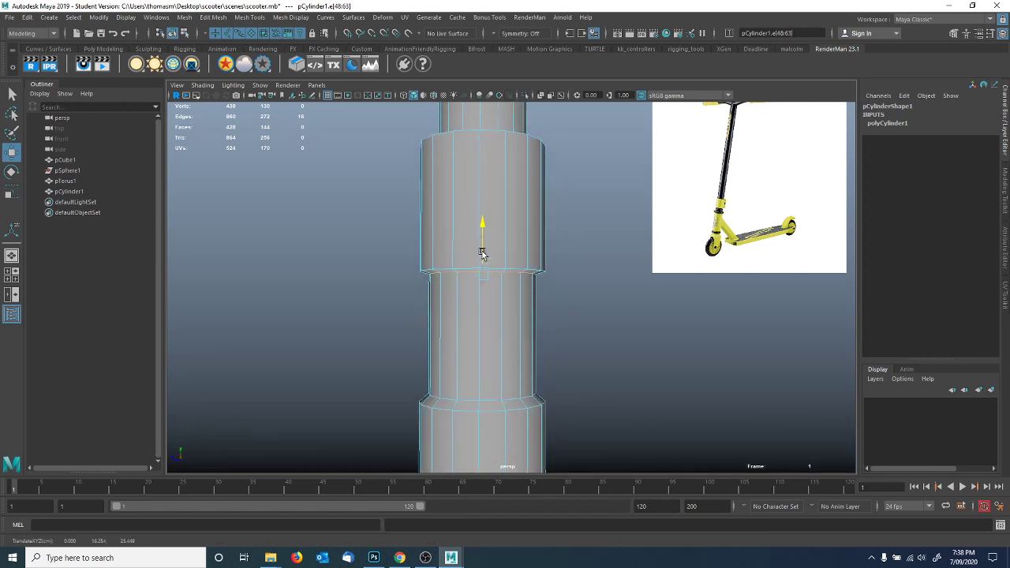
{"action": "right_click_drag", "start_coordinate": [566, 307], "coordinate": [518, 300], "text": "alt"}
{"action": "left_click_drag", "start_coordinate": [519, 300], "coordinate": [525, 255], "text": "alt"}
{"action": "right_click_drag", "start_coordinate": [526, 255], "coordinate": [474, 312], "text": "alt"}
{"action": "middle_click_drag", "start_coordinate": [474, 312], "coordinate": [497, 211], "text": "alt"}
{"action": "left_click_drag", "start_coordinate": [506, 240], "coordinate": [559, 266], "text": "alt"}
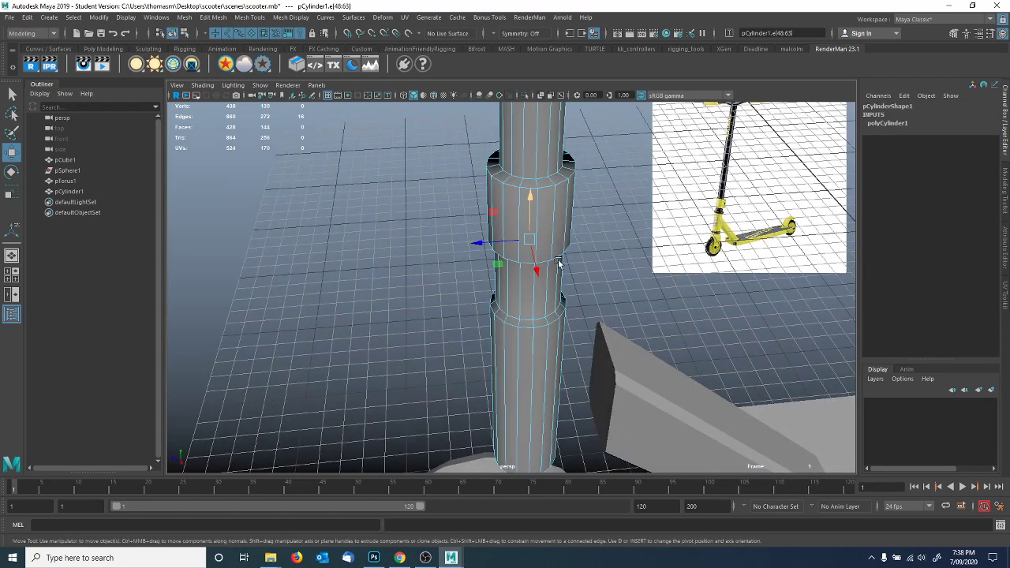
Return to object selection and apply Soften/Harden Edges to the whole steering column.
{"action": "right_click_drag", "start_coordinate": [559, 265], "coordinate": [497, 216], "text": "alt"}
{"action": "middle_click_drag", "start_coordinate": [497, 216], "coordinate": [490, 260], "text": "alt"}
{"action": "left_click_drag", "start_coordinate": [490, 260], "coordinate": [527, 229], "text": "alt"}
{"action": "right_click_drag", "start_coordinate": [527, 229], "coordinate": [581, 210]}
{"action": "left_click", "coordinate": [485, 247]}
{"action": "left_click_drag", "start_coordinate": [514, 295], "coordinate": [447, 294], "text": "alt"}
{"action": "right_click_drag", "start_coordinate": [447, 294], "coordinate": [569, 262], "text": "alt"}
{"action": "middle_click_drag", "start_coordinate": [390, 277], "coordinate": [469, 303], "text": "alt"}
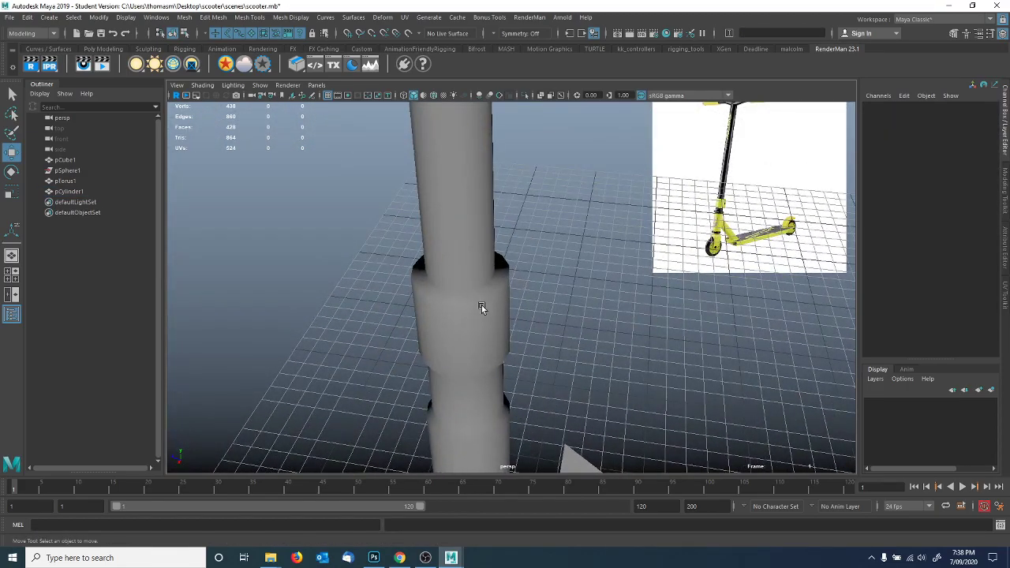
{"action": "left_click", "coordinate": [451, 178]}
{"action": "left_click", "coordinate": [299, 19]}
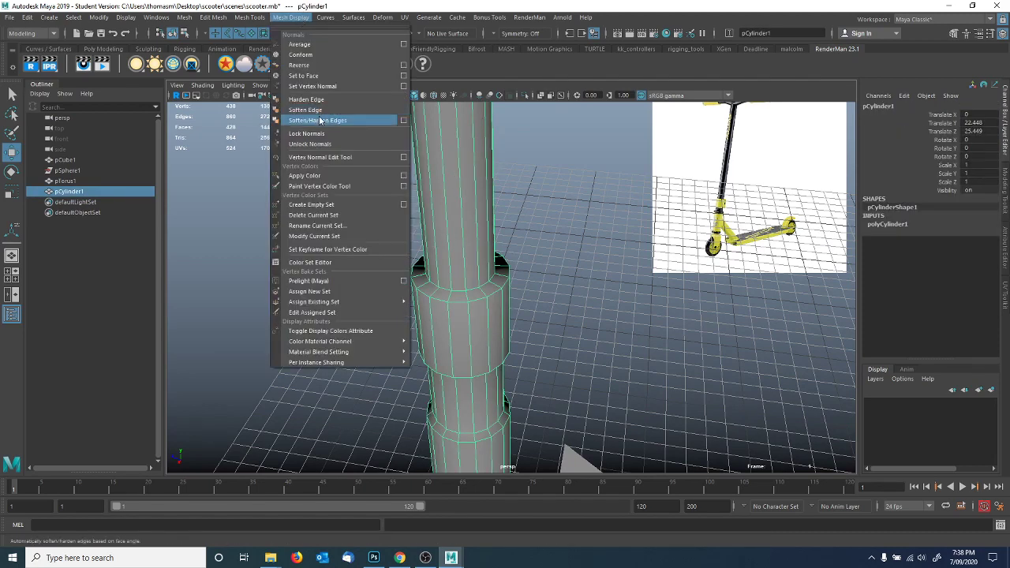
{"action": "left_click", "coordinate": [298, 124]}
{"action": "left_click", "coordinate": [531, 209]}
Raise the vertices at the column's top end to lengthen the upper tube, and return to object selection.
{"action": "left_click_drag", "start_coordinate": [530, 209], "coordinate": [471, 195], "text": "alt"}
{"action": "left_click_drag", "start_coordinate": [488, 240], "coordinate": [482, 200], "text": "alt"}
{"action": "scroll", "coordinate": [481, 201], "scroll_direction": "down", "scroll_amount": 5}
{"action": "middle_click_drag", "start_coordinate": [482, 200], "coordinate": [474, 320], "text": "alt"}
{"action": "scroll", "coordinate": [475, 308], "scroll_direction": "down", "scroll_amount": 4}
{"action": "left_click_drag", "start_coordinate": [475, 307], "coordinate": [556, 293], "text": "alt"}
{"action": "scroll", "coordinate": [556, 293], "scroll_direction": "down", "scroll_amount": 4}
{"action": "middle_click_drag", "start_coordinate": [538, 296], "coordinate": [556, 331], "text": "alt"}
{"action": "right_click_drag", "start_coordinate": [502, 277], "coordinate": [456, 272]}
{"action": "left_click_drag", "start_coordinate": [444, 185], "coordinate": [565, 249]}
{"action": "key", "text": "w"}
{"action": "left_click_drag", "start_coordinate": [504, 203], "coordinate": [503, 186]}
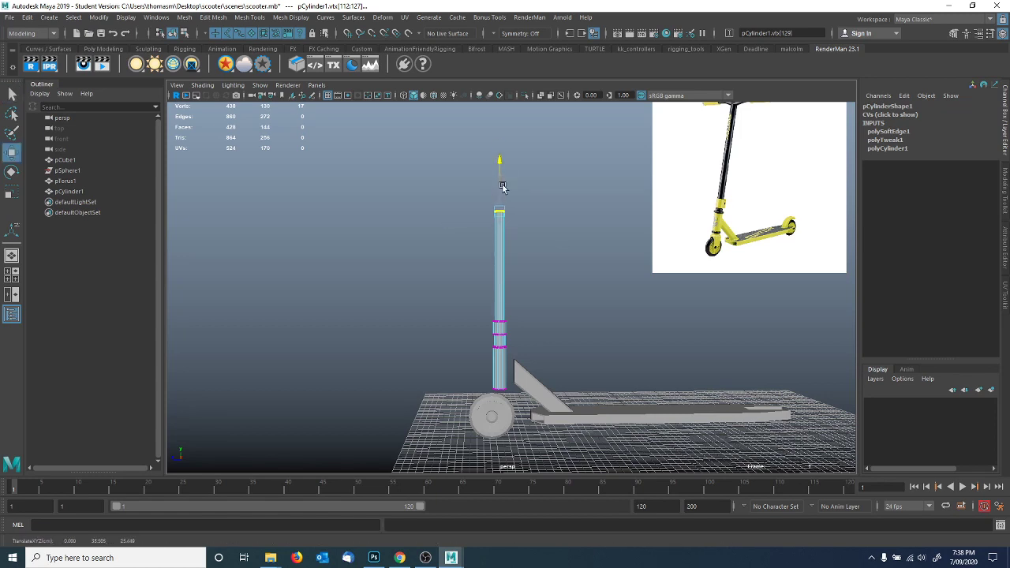
{"action": "key", "text": "F8"}
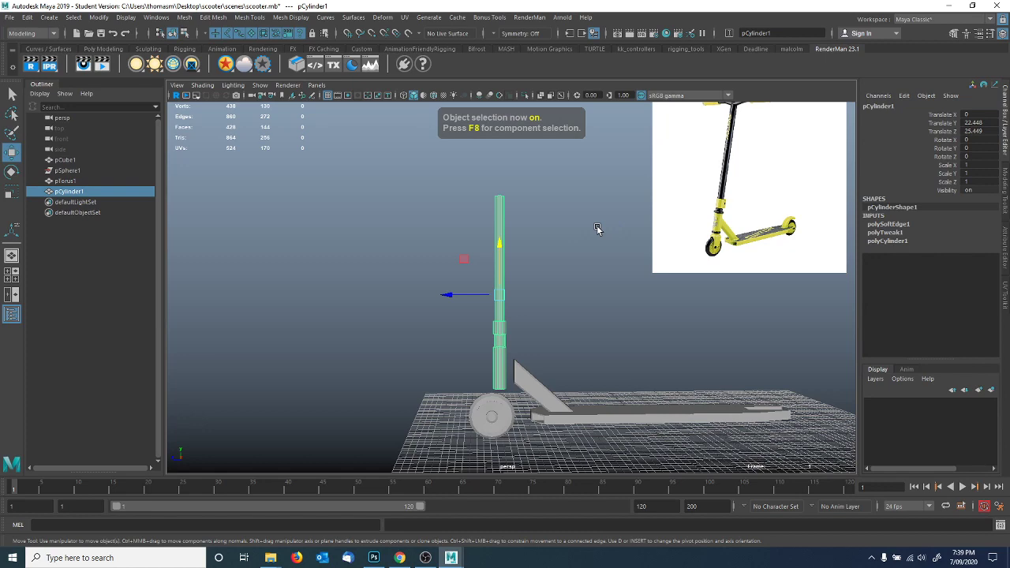
Compare the column's proportions with the numbered sketch in Photoshop and switch back to Maya.
{"action": "left_click_drag", "start_coordinate": [560, 260], "coordinate": [422, 290], "text": "alt"}
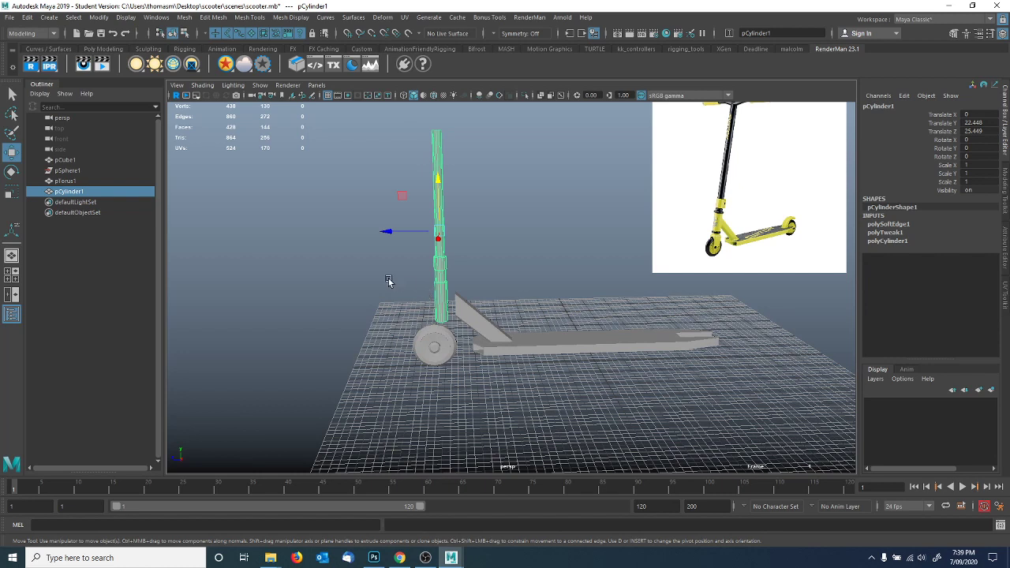
{"action": "left_click_drag", "start_coordinate": [471, 286], "coordinate": [416, 192], "text": "alt"}
{"action": "left_click_drag", "start_coordinate": [423, 309], "coordinate": [420, 338], "text": "alt"}
{"action": "key", "text": "alt+Tab"}
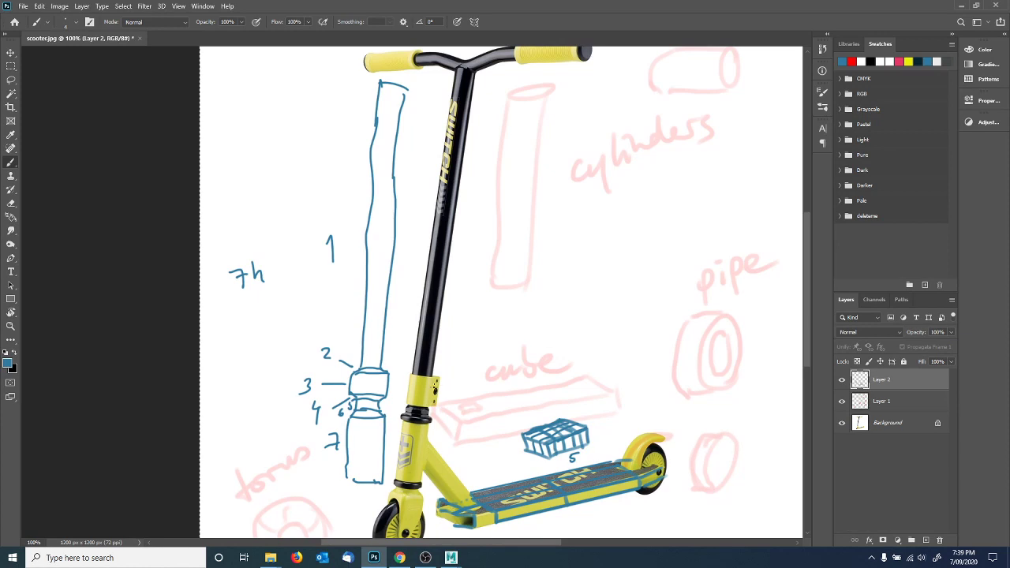
{"action": "key", "text": "alt+Tab"}
Select two adjacent faces on the deck-facing side of the clamp section.
{"action": "left_click_drag", "start_coordinate": [434, 315], "coordinate": [410, 304], "text": "alt"}
{"action": "scroll", "coordinate": [411, 309], "scroll_direction": "up", "scroll_amount": 6}
{"action": "scroll", "coordinate": [411, 312], "scroll_direction": "up", "scroll_amount": 5}
{"action": "middle_click_drag", "start_coordinate": [412, 313], "coordinate": [608, 303], "text": "alt"}
{"action": "scroll", "coordinate": [340, 284], "scroll_direction": "up", "scroll_amount": 5}
{"action": "middle_click_drag", "start_coordinate": [339, 284], "coordinate": [527, 321], "text": "alt"}
{"action": "right_click_drag", "start_coordinate": [468, 268], "coordinate": [458, 298]}
{"action": "left_click", "coordinate": [485, 257]}
{"action": "left_click_drag", "start_coordinate": [486, 258], "coordinate": [348, 271], "text": "alt"}
{"action": "key", "text": "f"}
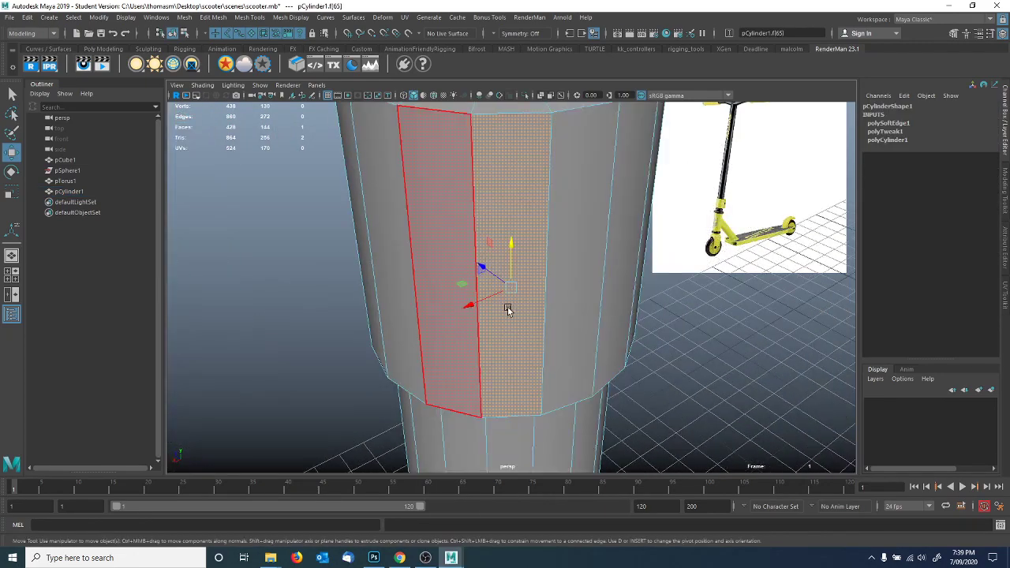
{"action": "scroll", "coordinate": [507, 309], "scroll_direction": "down", "scroll_amount": 5}
{"action": "left_click_drag", "start_coordinate": [450, 293], "coordinate": [496, 342], "text": "alt"}
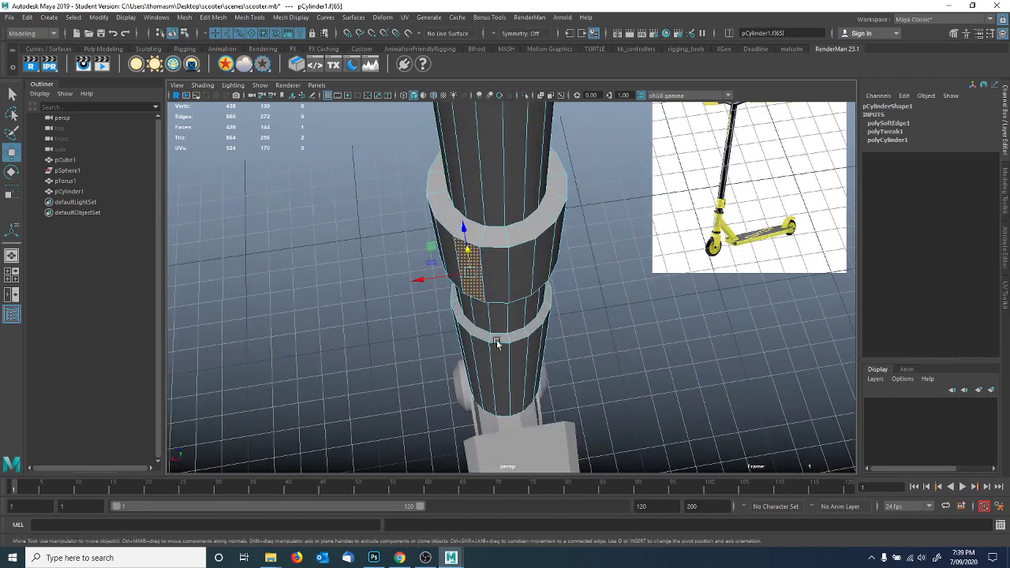
{"action": "left_click", "coordinate": [501, 297]}
{"action": "left_click", "coordinate": [527, 283], "text": "shift"}
{"action": "left_click_drag", "start_coordinate": [527, 283], "coordinate": [534, 292], "text": "alt"}
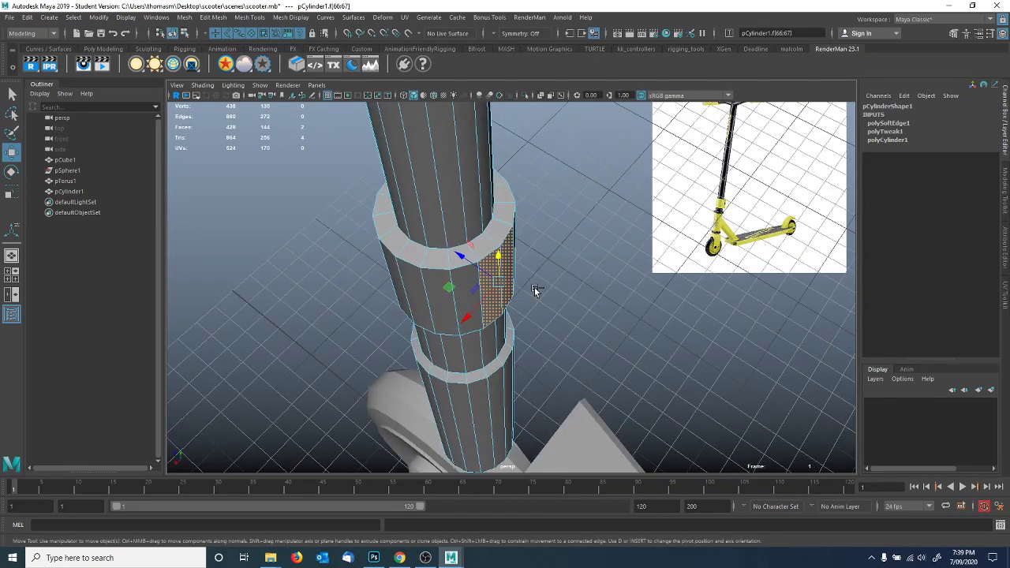
Extrude the two selected clamp faces straight back toward the deck by 0.99 along world Z.
{"action": "key", "text": "ctrl+e"}
{"action": "left_click_drag", "start_coordinate": [534, 289], "coordinate": [541, 315], "text": "alt"}
{"action": "left_click", "coordinate": [541, 316]}
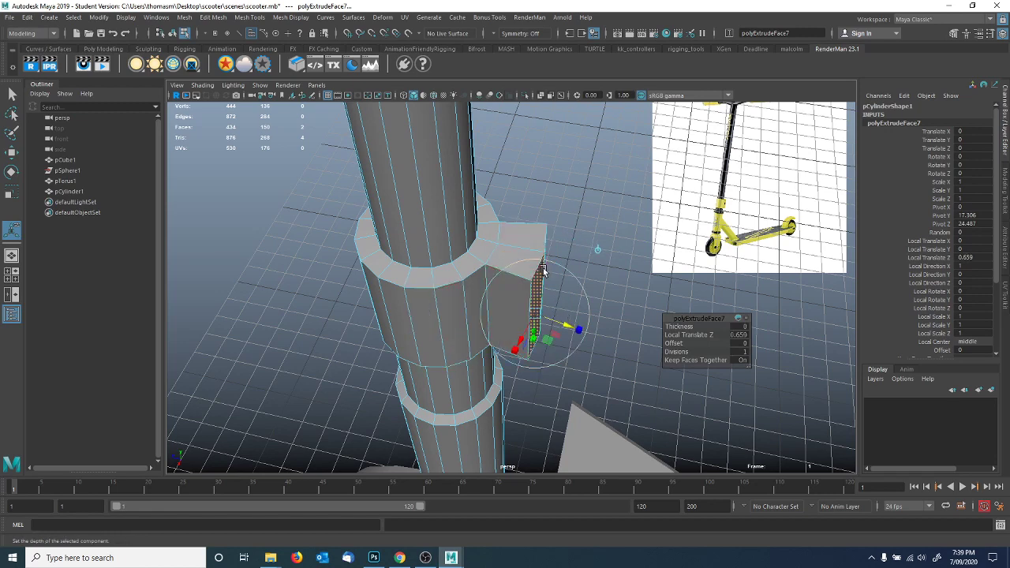
{"action": "left_click_drag", "start_coordinate": [566, 313], "coordinate": [581, 360], "text": "alt"}
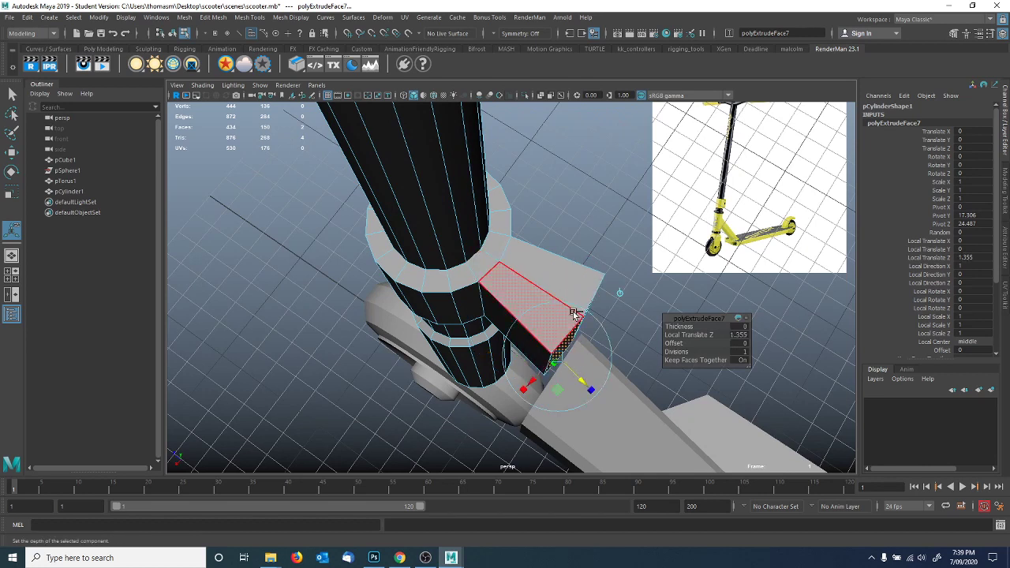
{"action": "key", "text": "ctrl+z"}
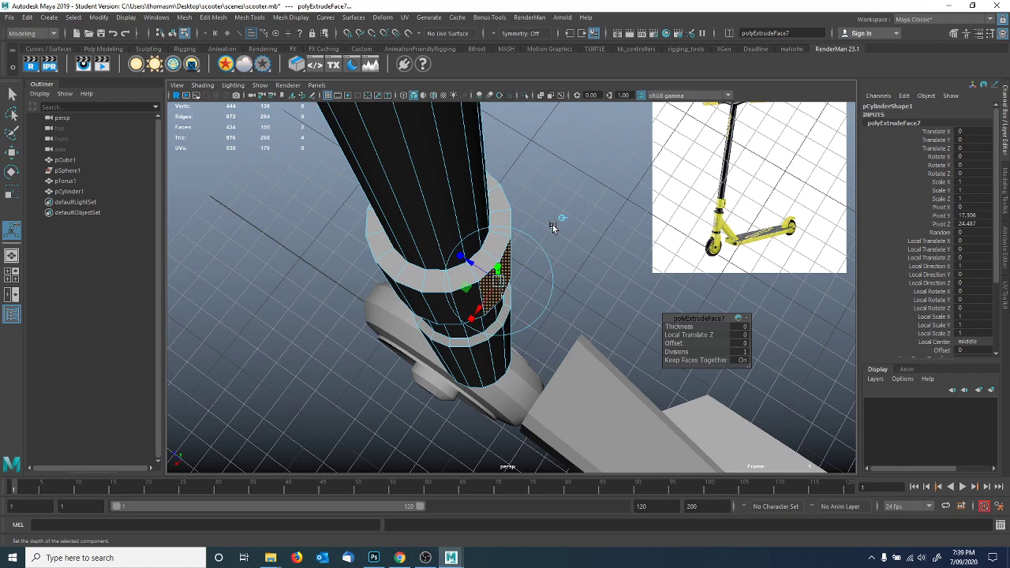
{"action": "left_click_drag", "start_coordinate": [506, 297], "coordinate": [540, 301], "text": "alt"}
{"action": "mouse_move", "coordinate": [462, 283]}
{"action": "left_mouse_down"}
{"action": "mouse_move", "coordinate": [569, 299]}
{"action": "mouse_move", "coordinate": [470, 278]}
{"action": "left_mouse_up"}
{"action": "left_click_drag", "start_coordinate": [530, 344], "coordinate": [534, 298], "text": "alt"}
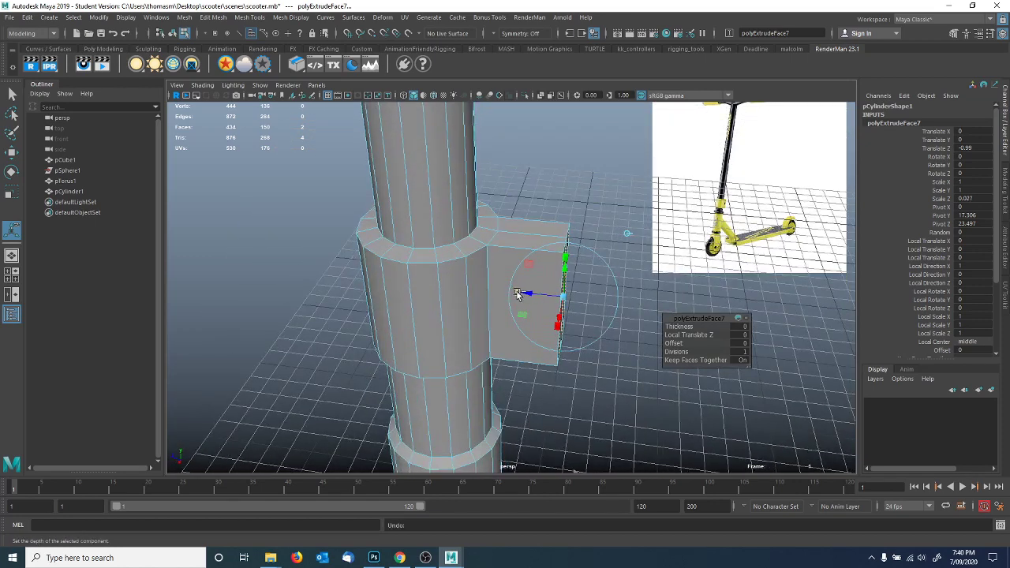
Flatten the extruded clamp end by scaling it down along Z, and return to object selection.
{"action": "left_click_drag", "start_coordinate": [513, 294], "coordinate": [557, 343]}
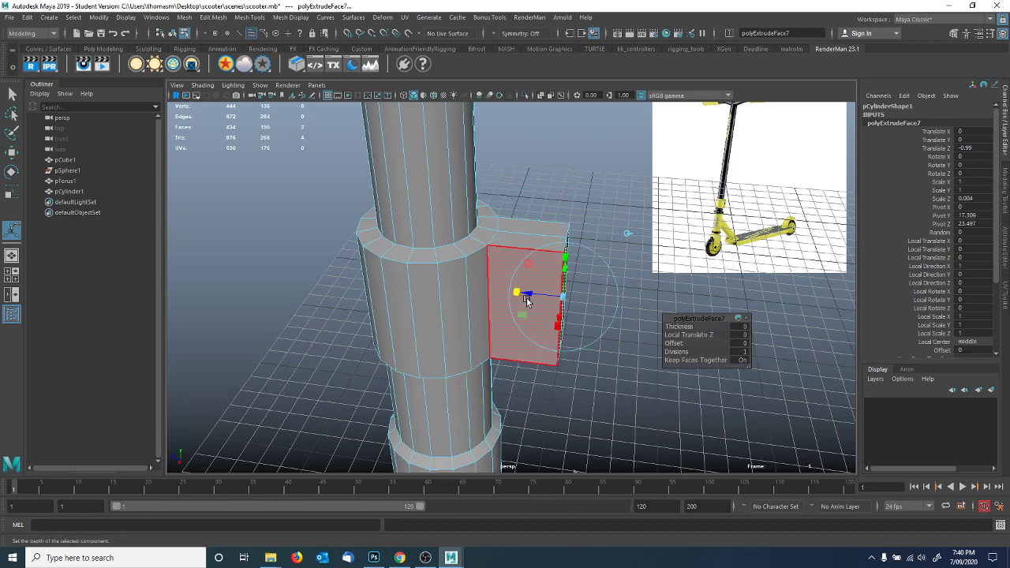
{"action": "mouse_move", "coordinate": [516, 292]}
{"action": "left_mouse_down"}
{"action": "mouse_move", "coordinate": [560, 297]}
{"action": "mouse_move", "coordinate": [516, 309]}
{"action": "mouse_move", "coordinate": [491, 330]}
{"action": "mouse_move", "coordinate": [519, 317]}
{"action": "mouse_move", "coordinate": [523, 294]}
{"action": "mouse_move", "coordinate": [506, 296]}
{"action": "mouse_move", "coordinate": [511, 291]}
{"action": "left_mouse_up"}
{"action": "right_click_drag", "start_coordinate": [448, 259], "coordinate": [471, 248]}
{"action": "left_click", "coordinate": [533, 197]}
Examine the front fork above the wheel in the Photoshop reference image and switch back to Maya.
{"action": "left_click_drag", "start_coordinate": [533, 197], "coordinate": [530, 341], "text": "alt"}
{"action": "key", "text": "alt+Tab"}
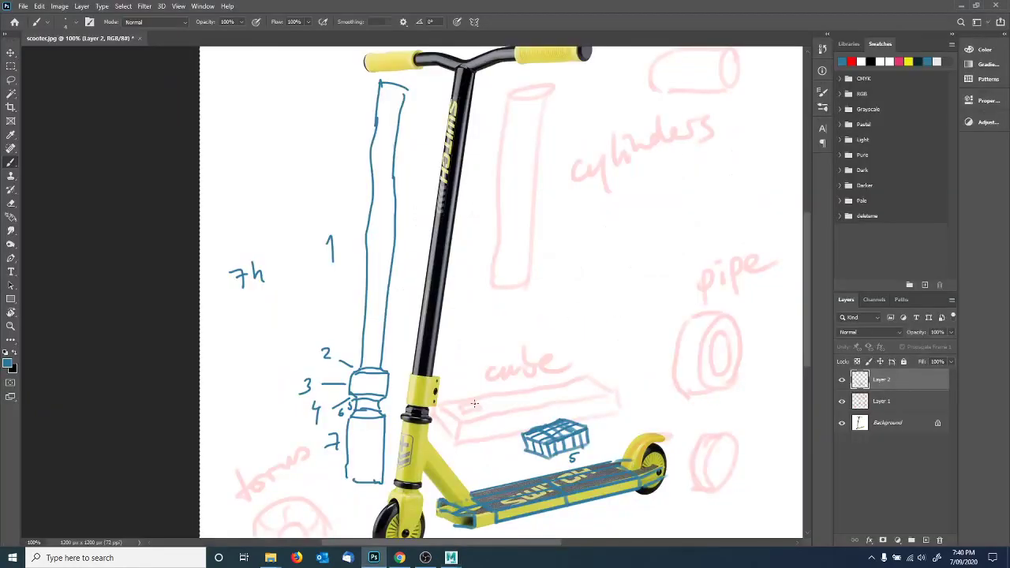
{"action": "left_click_drag", "start_coordinate": [431, 484], "coordinate": [458, 307]}
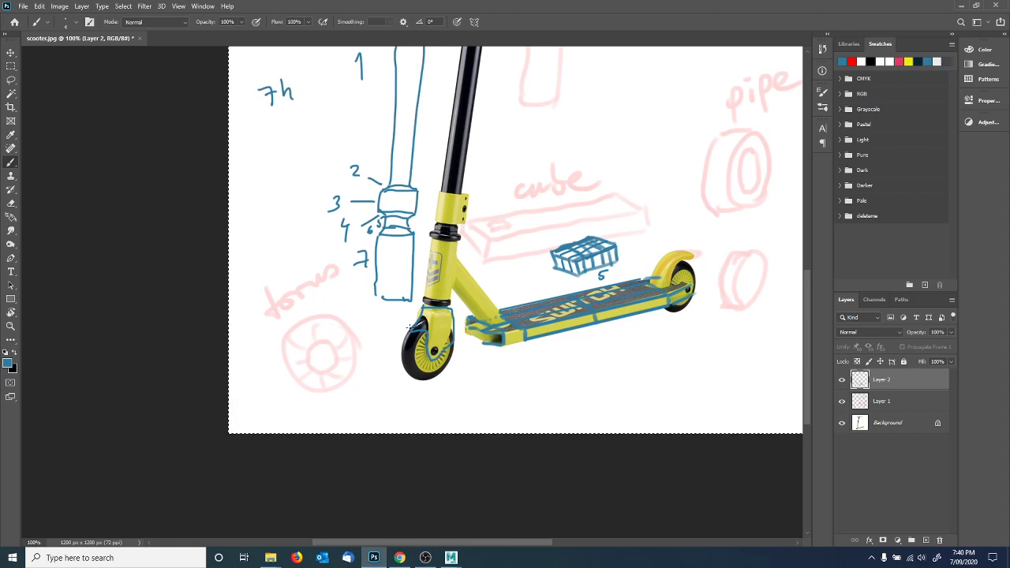
{"action": "key", "text": "alt+Tab"}
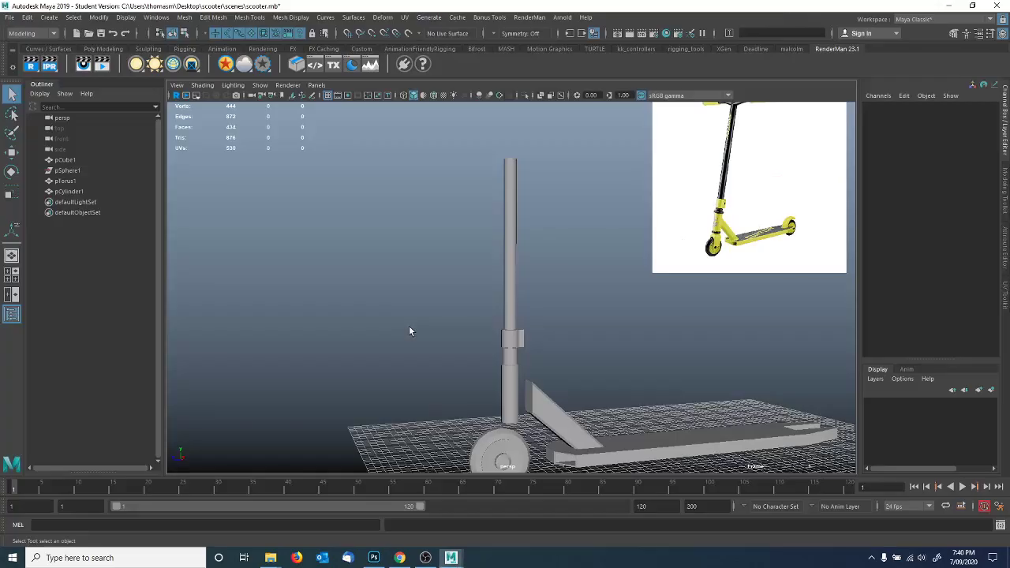
Create a polygon cube and move it between the front wheel and the lower end of the head tube.
{"action": "scroll", "coordinate": [505, 410], "scroll_direction": "up", "scroll_amount": 5}
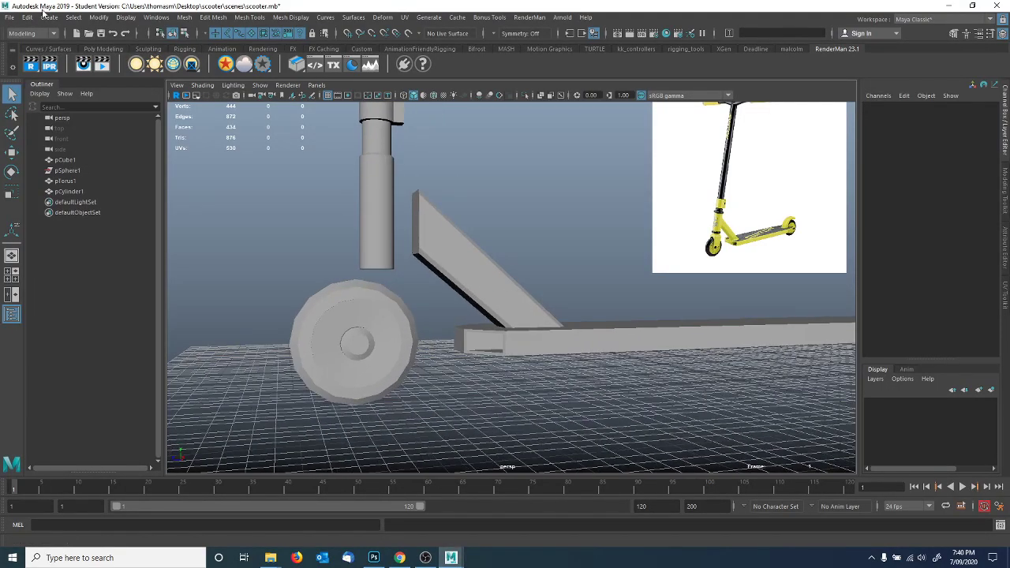
{"action": "left_click", "coordinate": [48, 17]}
{"action": "mouse_move", "coordinate": [118, 52]}
{"action": "left_click", "coordinate": [198, 72]}
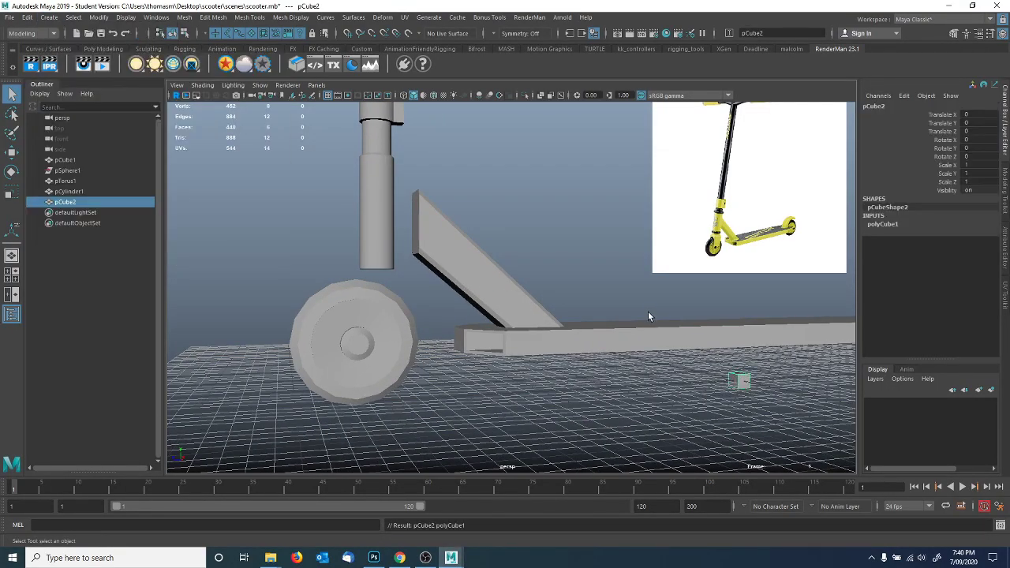
{"action": "key", "text": "w"}
{"action": "left_click_drag", "start_coordinate": [701, 337], "coordinate": [491, 345]}
Switch to Photoshop and sketch the fork as an inverted U in front view and as a two-legged block in 3D.
{"action": "key", "text": "alt+Tab"}
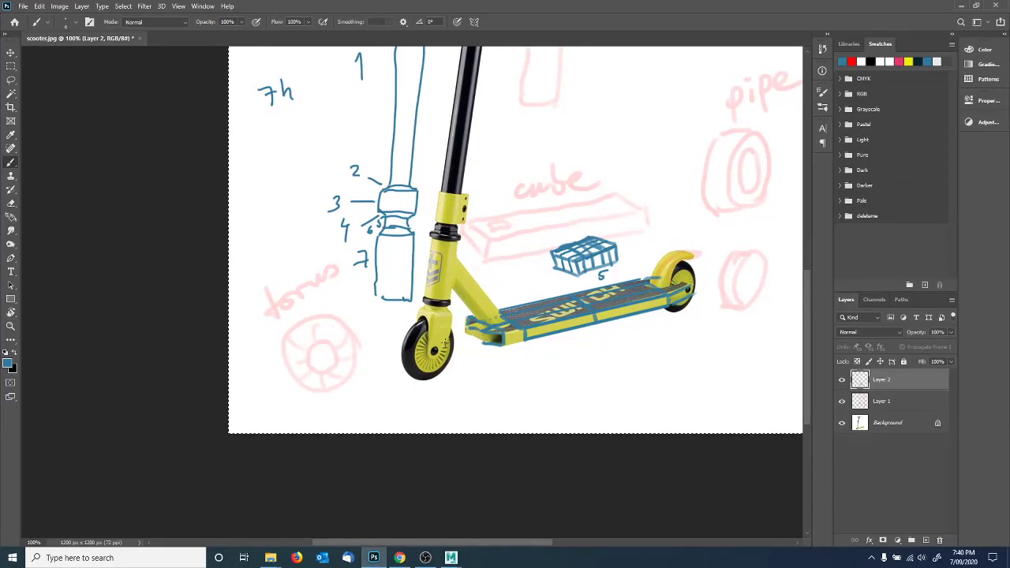
{"action": "right_click", "coordinate": [415, 324]}
{"action": "left_click", "coordinate": [647, 358]}
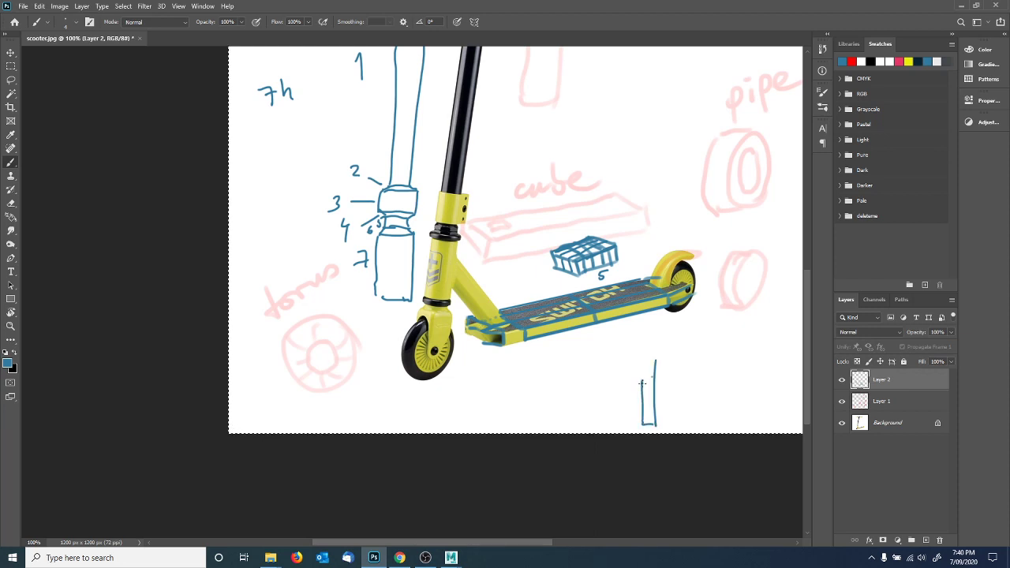
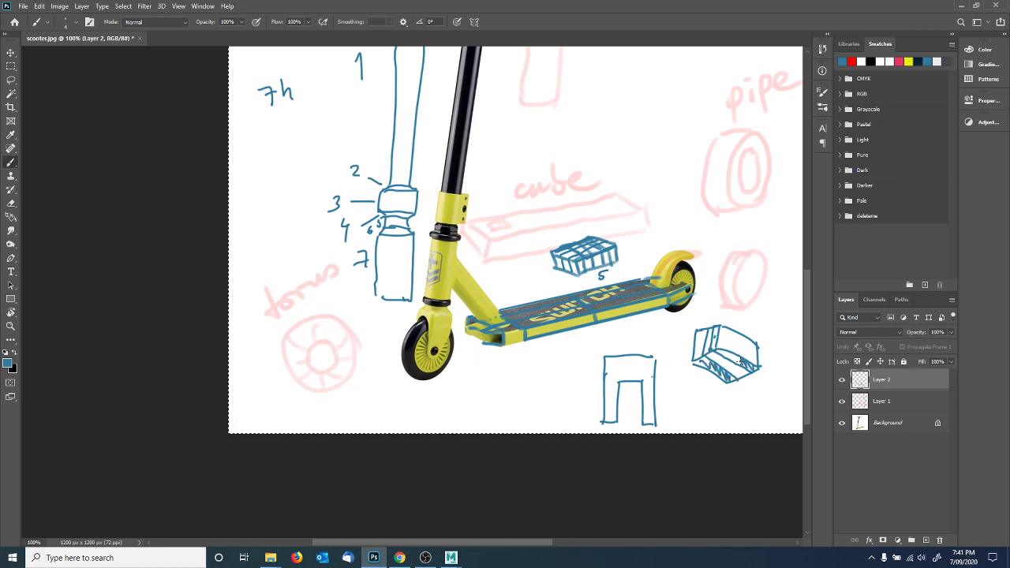
{"action": "left_click_drag", "start_coordinate": [759, 373], "coordinate": [755, 423]}
{"action": "left_click_drag", "start_coordinate": [719, 369], "coordinate": [715, 428]}
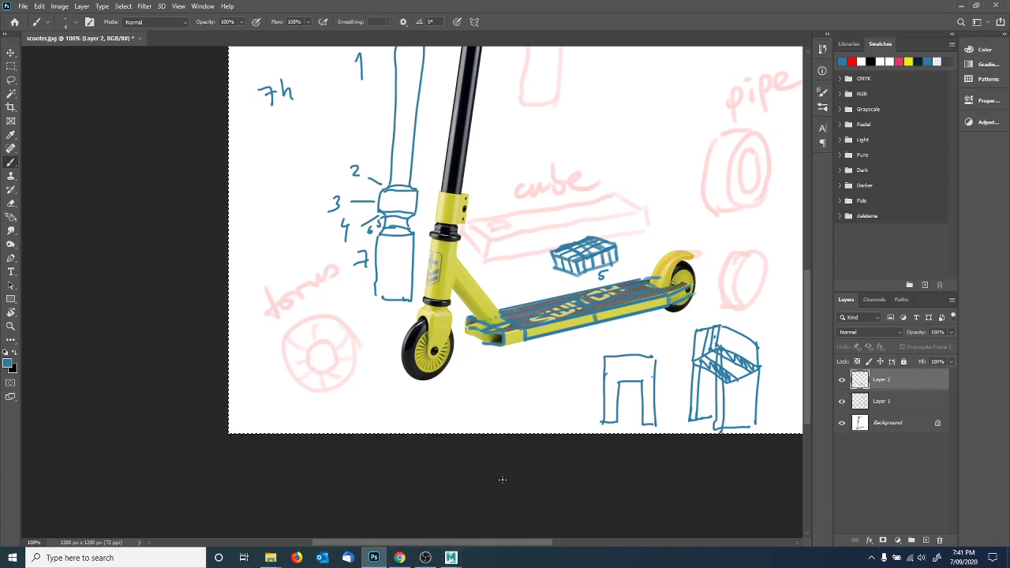
Mark two vertical divisions on the front-view sketch's crossbar and switch back to Maya.
{"action": "left_click_drag", "start_coordinate": [619, 357], "coordinate": [619, 383]}
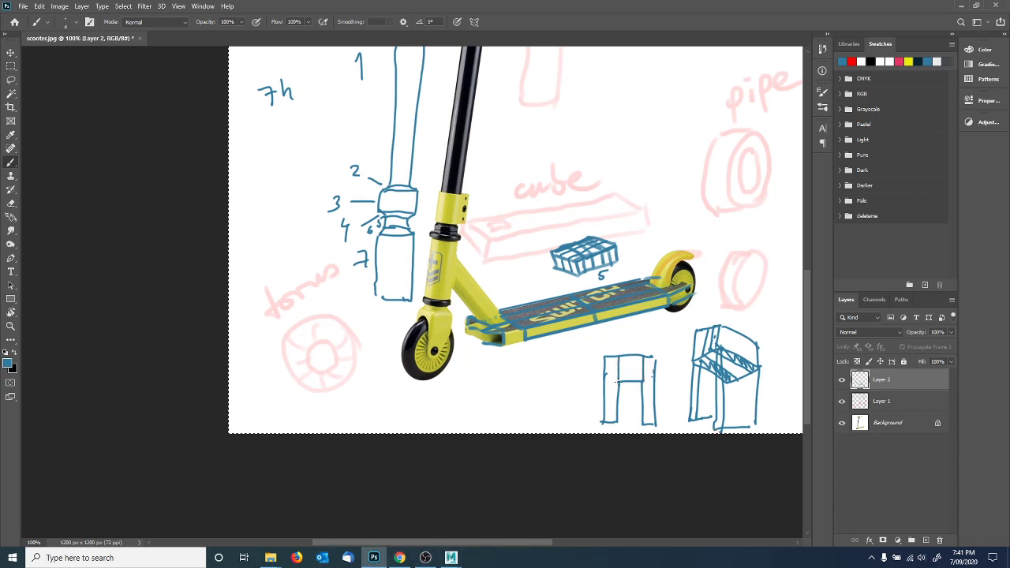
{"action": "left_click_drag", "start_coordinate": [613, 349], "coordinate": [617, 340]}
{"action": "left_click_drag", "start_coordinate": [631, 340], "coordinate": [630, 351]}
{"action": "left_click", "coordinate": [451, 557]}
{"action": "left_click", "coordinate": [476, 505]}
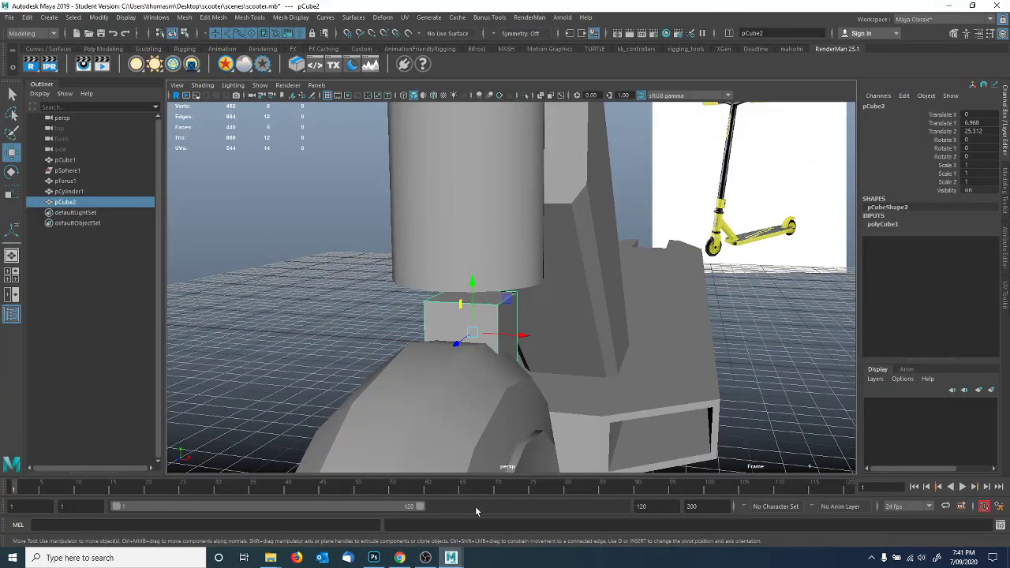
Set the new cube's width to 1.5 and its width subdivisions to 3.
{"action": "left_click", "coordinate": [881, 224]}
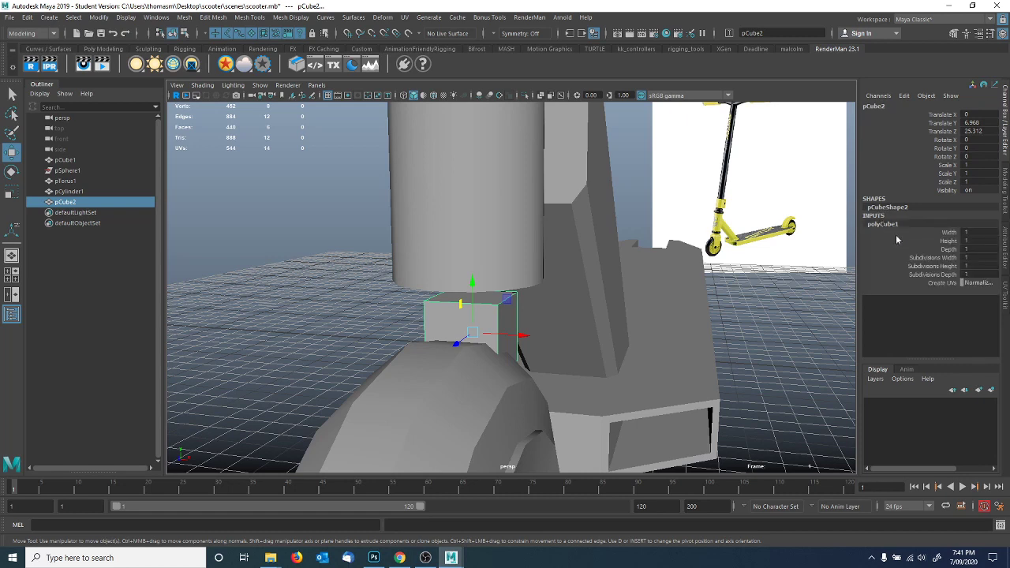
{"action": "left_click", "coordinate": [949, 233]}
{"action": "middle_click_drag", "start_coordinate": [619, 251], "coordinate": [609, 251]}
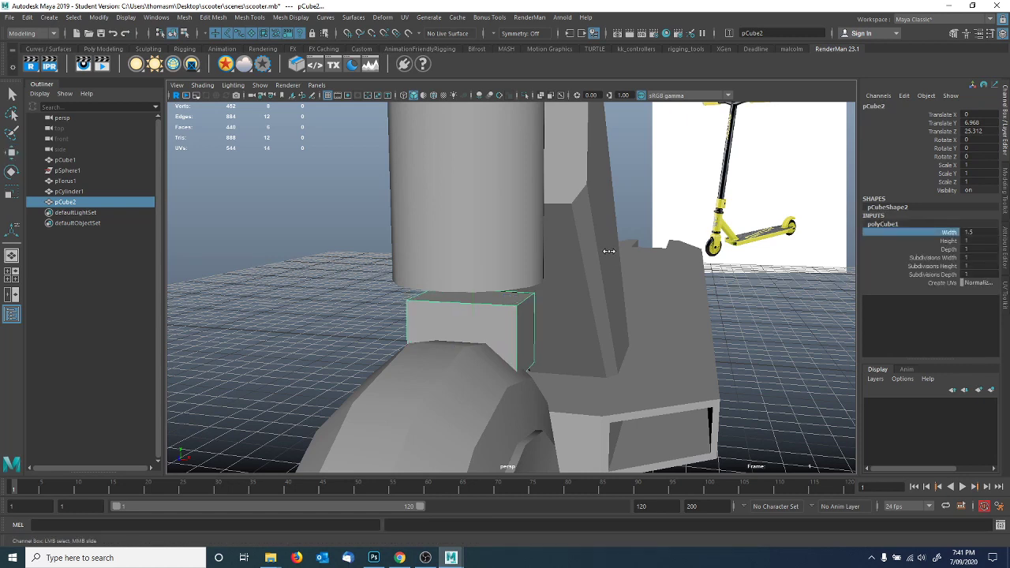
{"action": "left_click", "coordinate": [909, 259]}
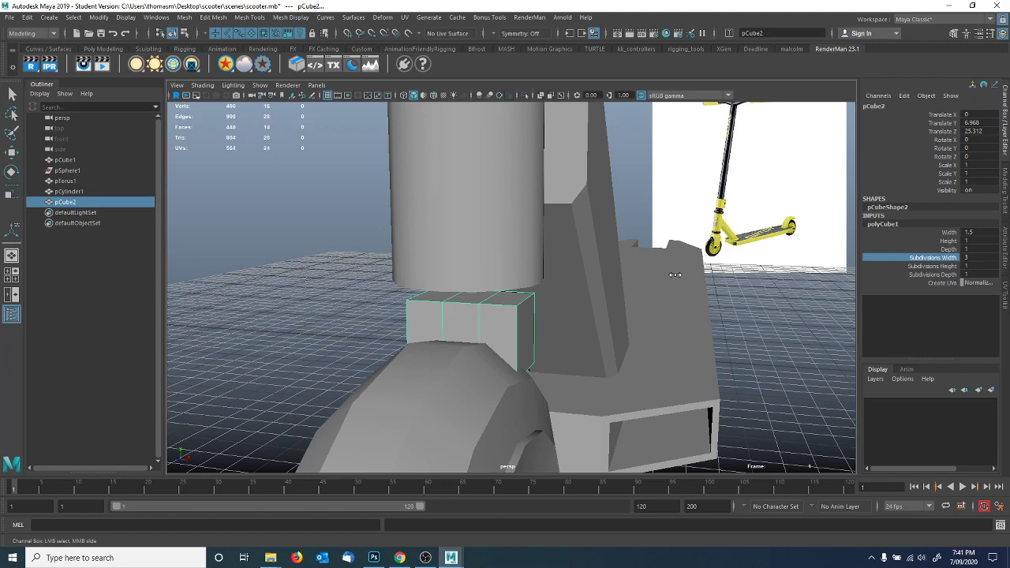
{"action": "mouse_move", "coordinate": [661, 288]}
{"action": "left_mouse_down", "text": "alt"}
{"action": "mouse_move", "coordinate": [642, 301]}
{"action": "mouse_move", "coordinate": [657, 286]}
{"action": "left_mouse_up", "text": "alt"}
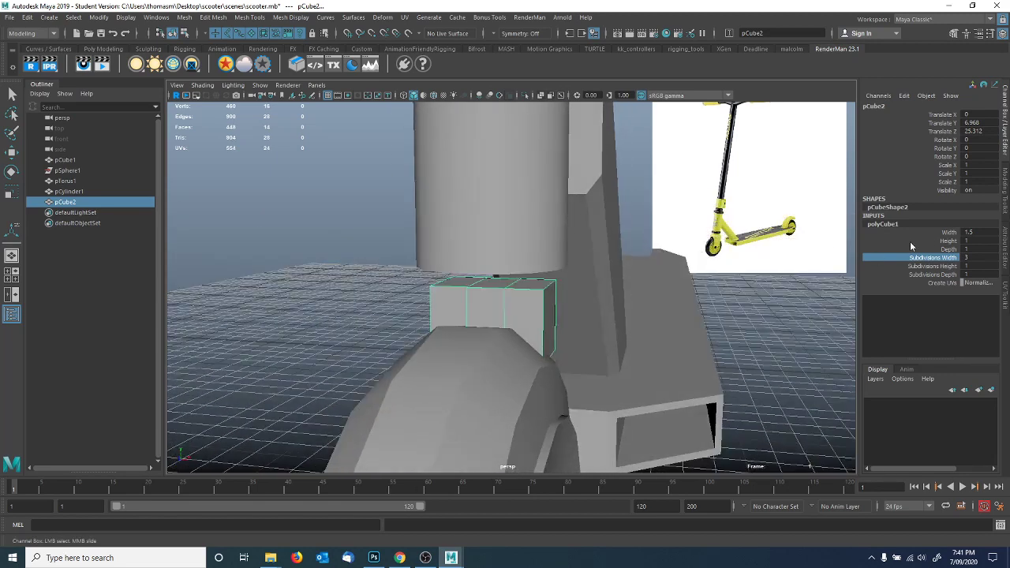
Resize the cube to a width of 2.1, a depth of 2.4 and a height of 0.9.
{"action": "left_click", "coordinate": [947, 232]}
{"action": "middle_click_drag", "start_coordinate": [631, 251], "coordinate": [659, 251]}
{"action": "left_click_drag", "start_coordinate": [661, 250], "coordinate": [702, 249], "text": "alt"}
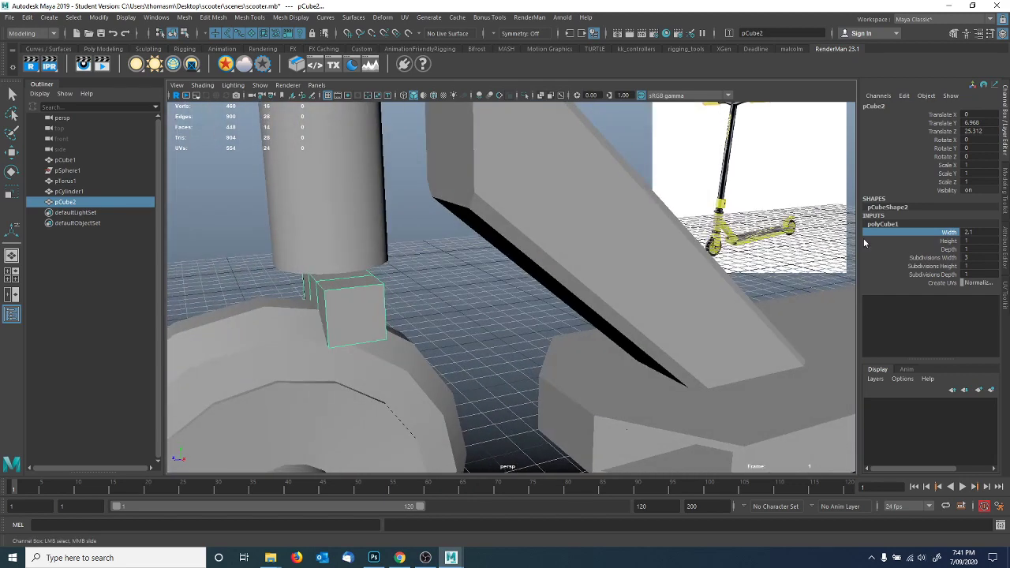
{"action": "left_click", "coordinate": [946, 249]}
{"action": "middle_click_drag", "start_coordinate": [588, 257], "coordinate": [596, 254]}
{"action": "left_click", "coordinate": [947, 241]}
{"action": "middle_click_drag", "start_coordinate": [742, 255], "coordinate": [712, 251]}
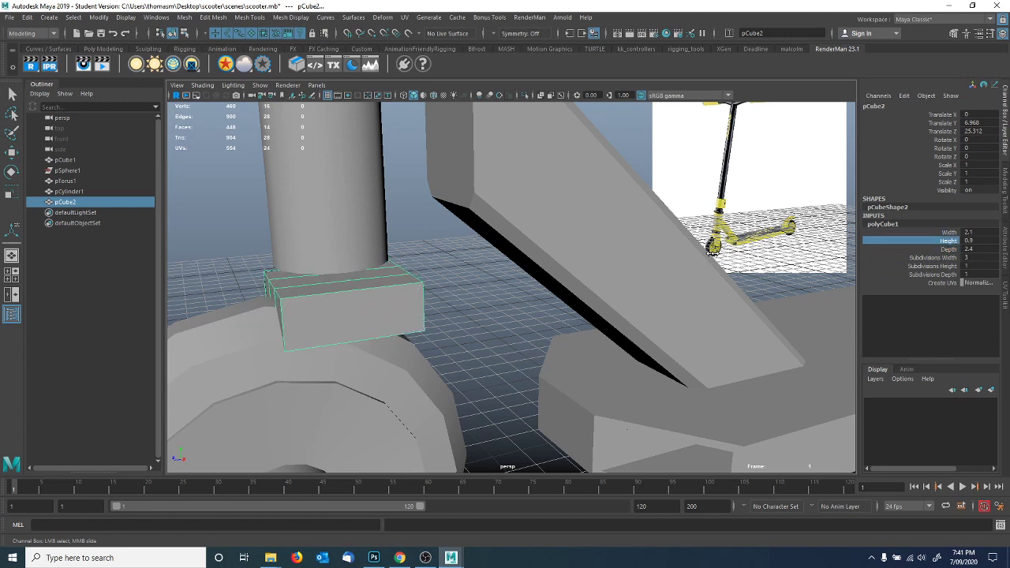
Move the cube up against the underside of the head tube, at Y 8.065 and Z 25.451.
{"action": "key", "text": "w"}
{"action": "mouse_move", "coordinate": [334, 265]}
{"action": "left_mouse_down"}
{"action": "mouse_move", "coordinate": [333, 240]}
{"action": "mouse_move", "coordinate": [351, 272]}
{"action": "mouse_move", "coordinate": [415, 265]}
{"action": "mouse_move", "coordinate": [337, 260]}
{"action": "left_mouse_up"}
{"action": "left_click_drag", "start_coordinate": [325, 183], "coordinate": [306, 146]}
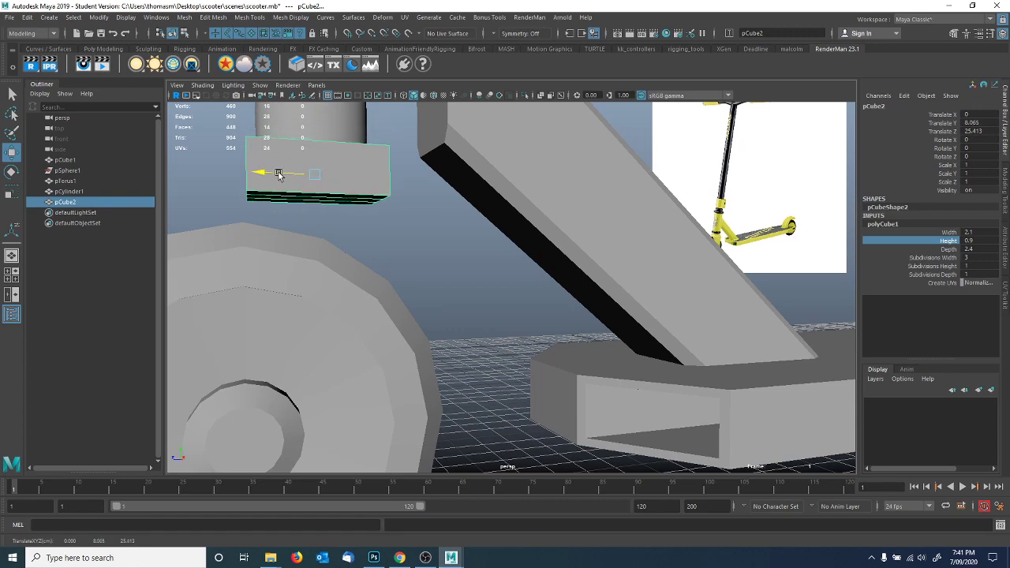
{"action": "left_click_drag", "start_coordinate": [333, 205], "coordinate": [361, 291], "text": "alt"}
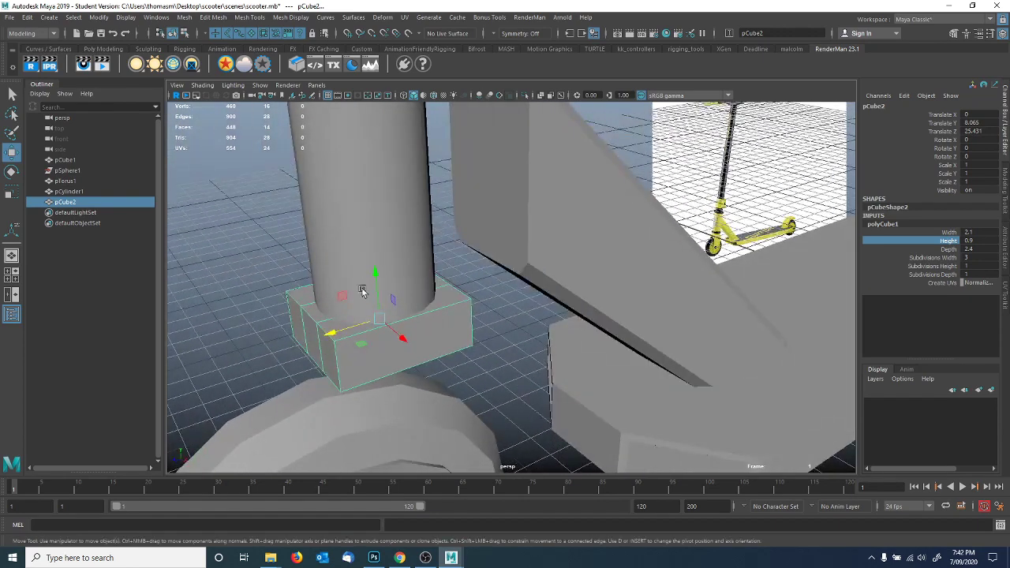
{"action": "left_click_drag", "start_coordinate": [352, 326], "coordinate": [430, 316], "text": "alt"}
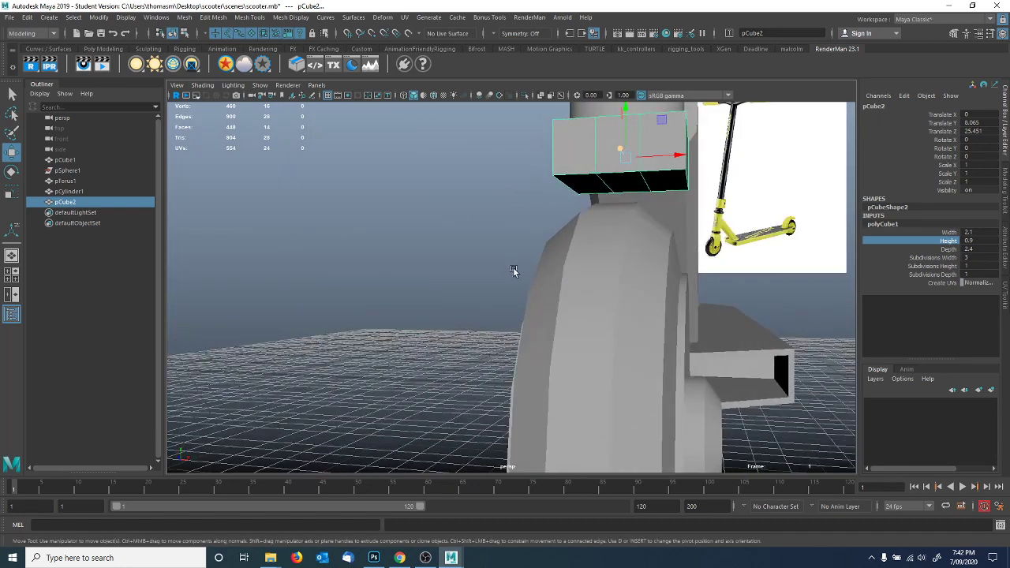
Spread the block's two inner edge loops apart along X and widen the whole block along X.
{"action": "right_click", "coordinate": [654, 188]}
{"action": "right_click_drag", "start_coordinate": [654, 188], "coordinate": [654, 157]}
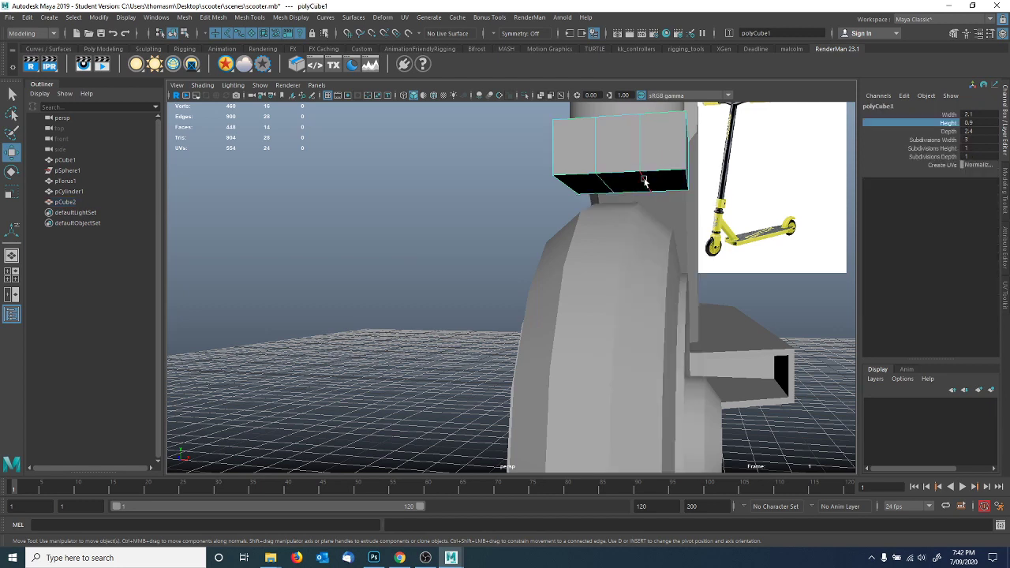
{"action": "left_click", "coordinate": [595, 162]}
{"action": "key", "text": "r"}
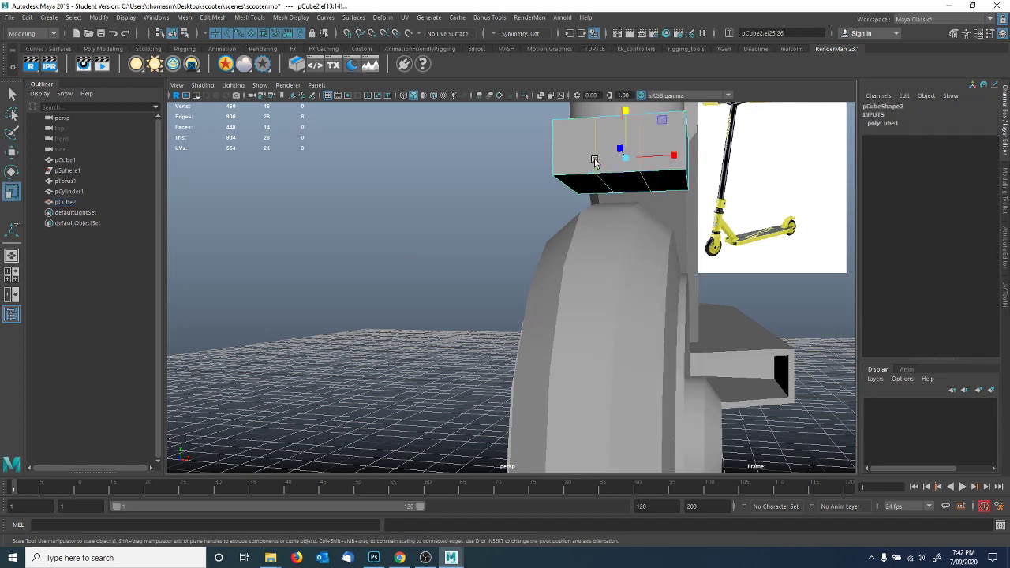
{"action": "left_click_drag", "start_coordinate": [675, 155], "coordinate": [707, 157]}
{"action": "left_click_drag", "start_coordinate": [634, 188], "coordinate": [636, 193], "text": "alt"}
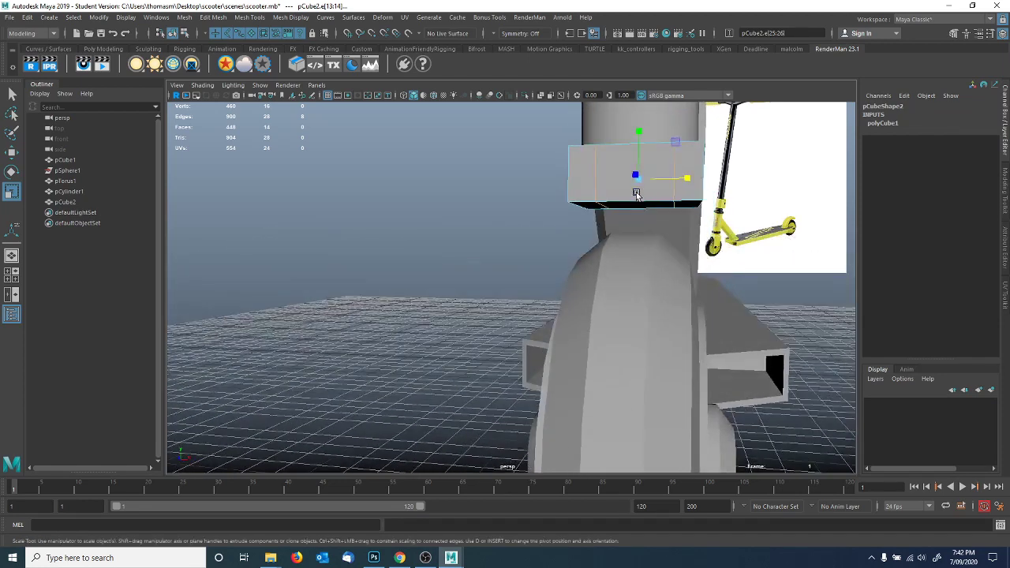
{"action": "key", "text": "F8"}
{"action": "left_click_drag", "start_coordinate": [690, 178], "coordinate": [636, 223]}
Extrude the block's two outer bottom faces straight down by 4.316 as fork legs on both sides of the wheel.
{"action": "right_click", "coordinate": [667, 201]}
{"action": "left_click", "coordinate": [667, 228]}
{"action": "left_click", "coordinate": [631, 142]}
{"action": "left_click", "coordinate": [652, 219]}
{"action": "key", "text": "ctrl+e"}
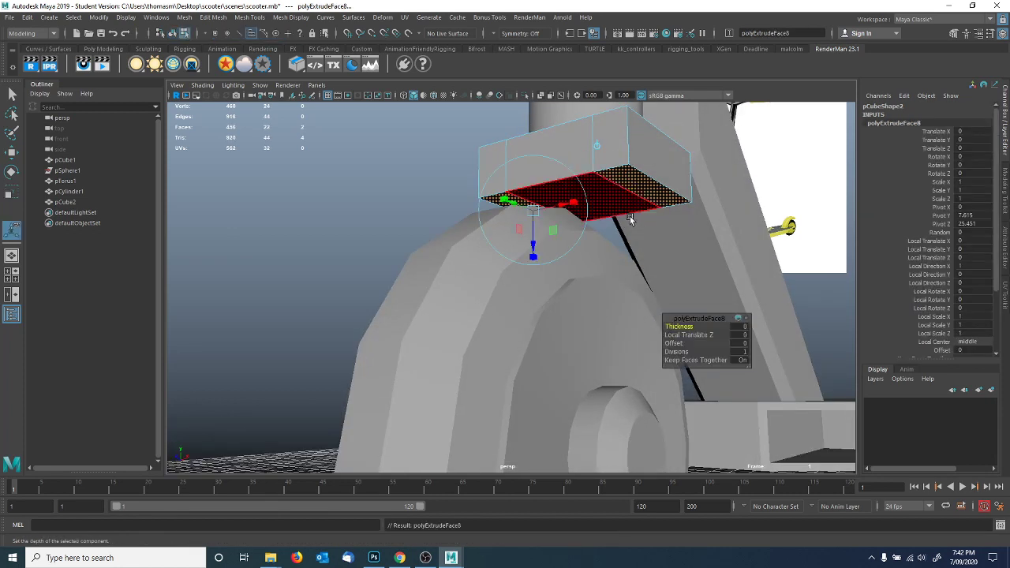
{"action": "left_click", "coordinate": [598, 146]}
{"action": "scroll", "coordinate": [622, 180], "scroll_direction": "down", "scroll_amount": 5}
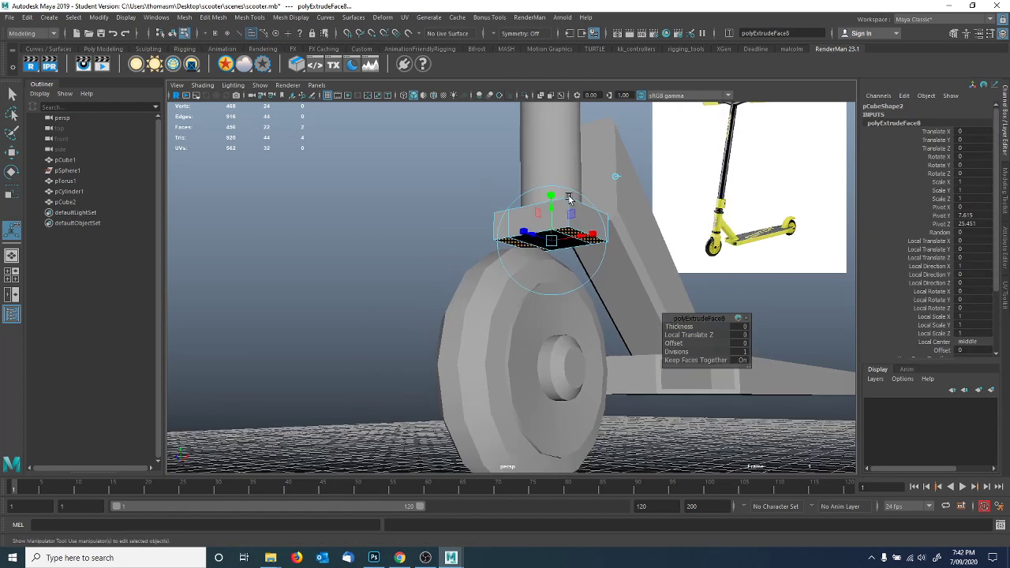
{"action": "left_click_drag", "start_coordinate": [552, 207], "coordinate": [553, 334]}
Show the model in wireframe and lower the fork legs' ends to an extrusion offset of -5.004 along Y.
{"action": "middle_click_drag", "start_coordinate": [425, 276], "coordinate": [473, 319], "text": "alt"}
{"action": "right_click_drag", "start_coordinate": [473, 319], "coordinate": [609, 321], "text": "alt"}
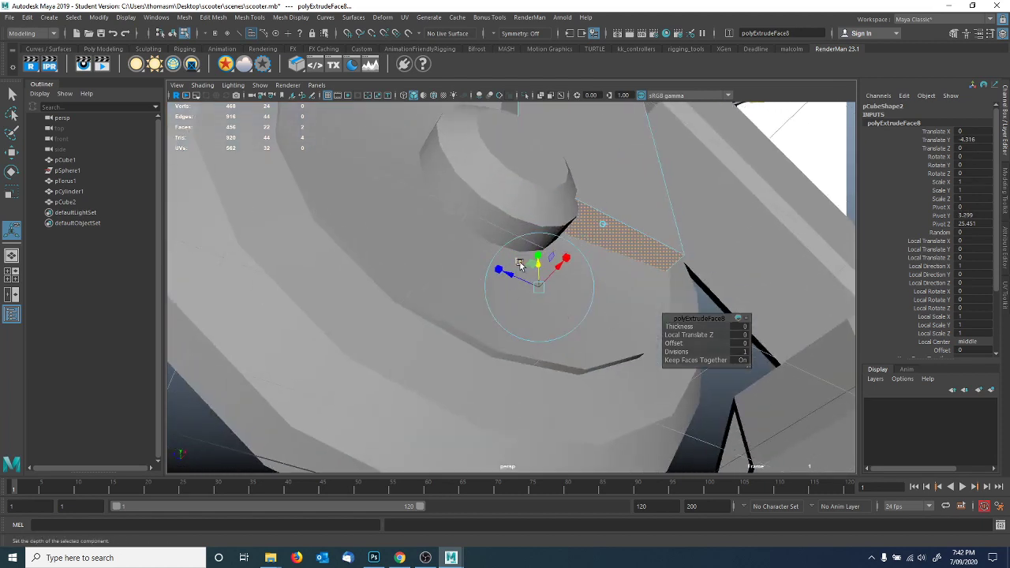
{"action": "left_click_drag", "start_coordinate": [534, 264], "coordinate": [507, 308]}
{"action": "key", "text": "ctrl+z"}
{"action": "key", "text": "4"}
{"action": "middle_click_drag", "start_coordinate": [507, 308], "coordinate": [437, 232], "text": "alt"}
{"action": "left_click_drag", "start_coordinate": [484, 303], "coordinate": [472, 324]}
{"action": "right_click_drag", "start_coordinate": [442, 339], "coordinate": [465, 331], "text": "alt"}
{"action": "middle_click_drag", "start_coordinate": [441, 339], "coordinate": [491, 259], "text": "alt"}
{"action": "left_click_drag", "start_coordinate": [491, 260], "coordinate": [462, 298], "text": "alt"}
{"action": "middle_click_drag", "start_coordinate": [429, 309], "coordinate": [486, 254], "text": "alt"}
{"action": "left_click_drag", "start_coordinate": [486, 254], "coordinate": [483, 236], "text": "alt"}
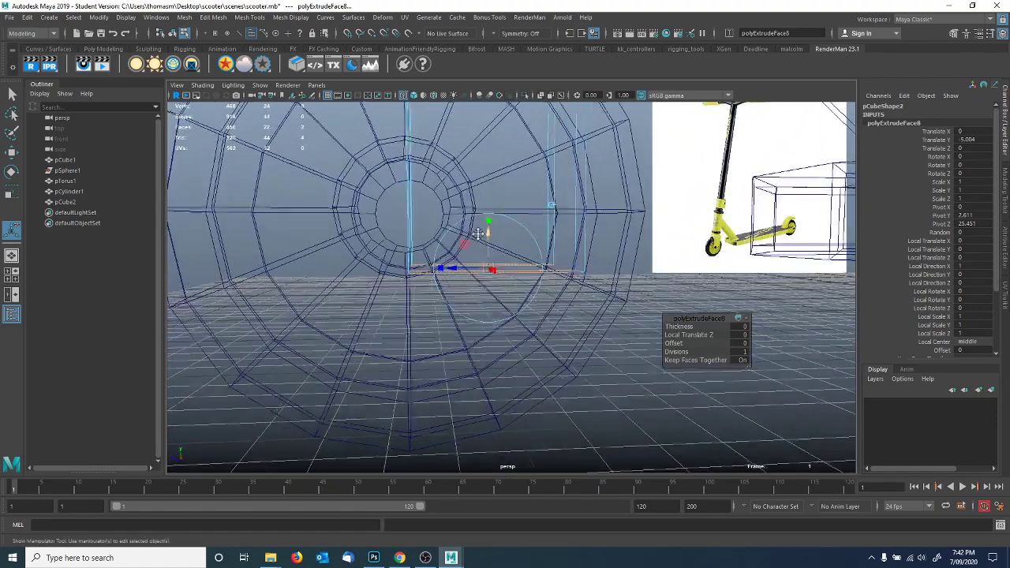
{"action": "middle_click_drag", "start_coordinate": [483, 236], "coordinate": [495, 213], "text": "alt"}
Narrow the fork legs' lower ends front to back, shift them forward around the axle, and restore shaded display.
{"action": "mouse_move", "coordinate": [493, 212]}
{"action": "left_mouse_down"}
{"action": "mouse_move", "coordinate": [494, 230]}
{"action": "mouse_move", "coordinate": [462, 255]}
{"action": "mouse_move", "coordinate": [408, 257]}
{"action": "mouse_move", "coordinate": [419, 257]}
{"action": "mouse_move", "coordinate": [406, 229]}
{"action": "mouse_move", "coordinate": [421, 304]}
{"action": "mouse_move", "coordinate": [389, 292]}
{"action": "mouse_move", "coordinate": [428, 283]}
{"action": "mouse_move", "coordinate": [484, 305]}
{"action": "mouse_move", "coordinate": [457, 322]}
{"action": "mouse_move", "coordinate": [460, 331]}
{"action": "mouse_move", "coordinate": [471, 287]}
{"action": "left_mouse_up"}
{"action": "key", "text": "r"}
{"action": "key", "text": "w"}
{"action": "key", "text": "5"}
Return to object selection and scale the whole fork to 1.196 along Z.
{"action": "key", "text": "F8"}
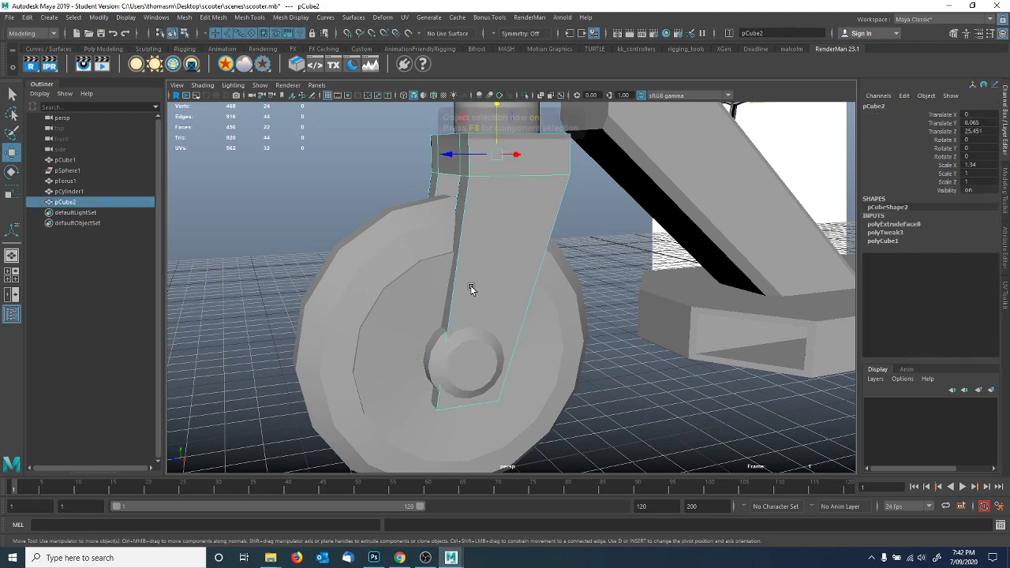
{"action": "key", "text": "r"}
{"action": "left_click_drag", "start_coordinate": [452, 156], "coordinate": [656, 168]}
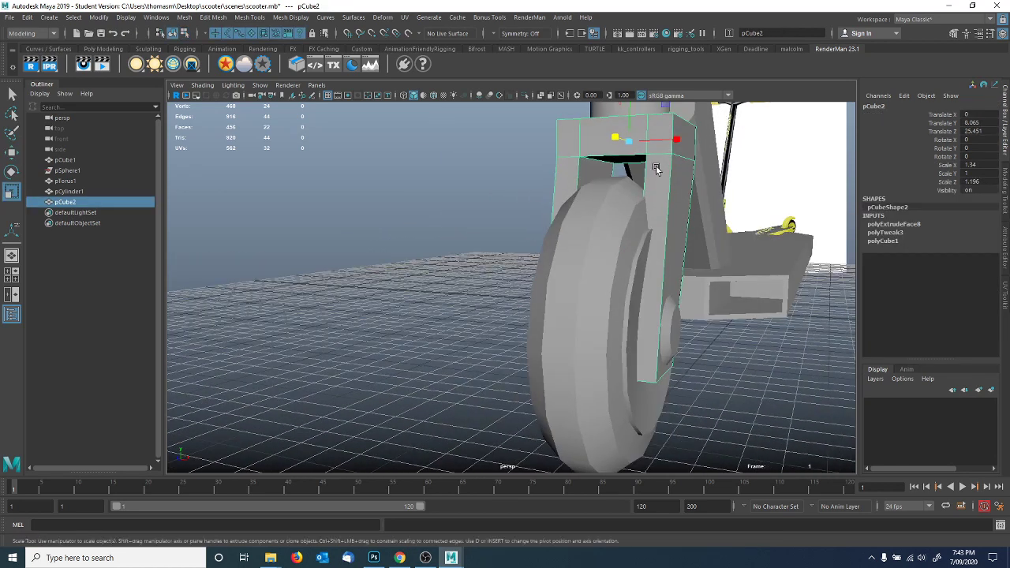
Deselect the fork and examine its fit with the front wheel, steering column and deck.
{"action": "right_click_drag", "start_coordinate": [692, 147], "coordinate": [687, 168]}
{"action": "left_click_drag", "start_coordinate": [688, 169], "coordinate": [633, 288], "text": "alt"}
{"action": "left_click", "coordinate": [694, 207]}
{"action": "right_click", "coordinate": [653, 233]}
{"action": "right_click_drag", "start_coordinate": [615, 227], "coordinate": [656, 216]}
{"action": "left_click", "coordinate": [345, 203]}
{"action": "left_click_drag", "start_coordinate": [345, 203], "coordinate": [580, 308], "text": "alt"}
{"action": "right_click_drag", "start_coordinate": [580, 309], "coordinate": [491, 277], "text": "alt"}
{"action": "left_click_drag", "start_coordinate": [492, 277], "coordinate": [470, 271], "text": "alt"}
{"action": "scroll", "coordinate": [470, 270], "scroll_direction": "up", "scroll_amount": 5}
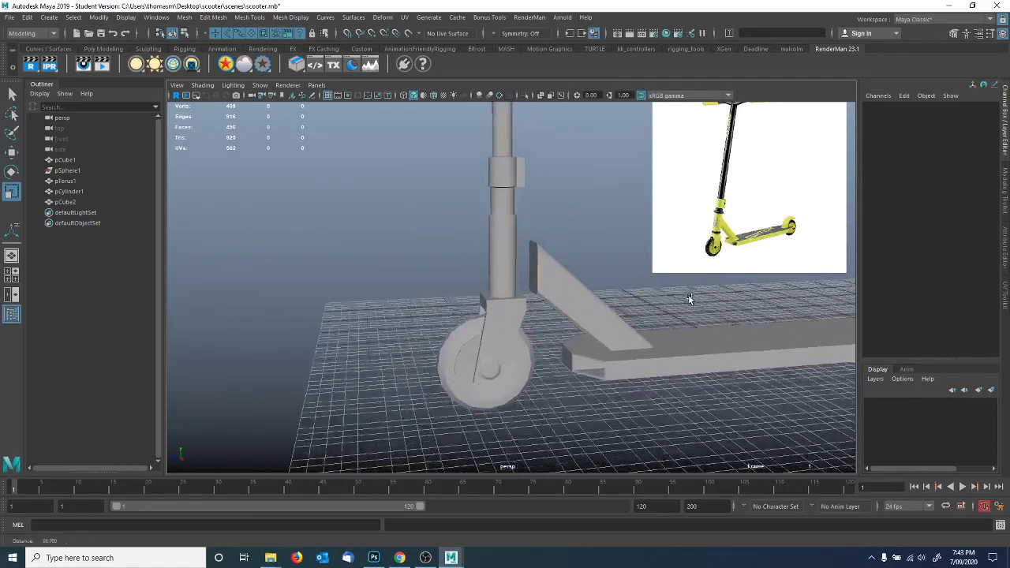
Rename the scooter deck object pCube1 as platform.
{"action": "left_click", "coordinate": [64, 159]}
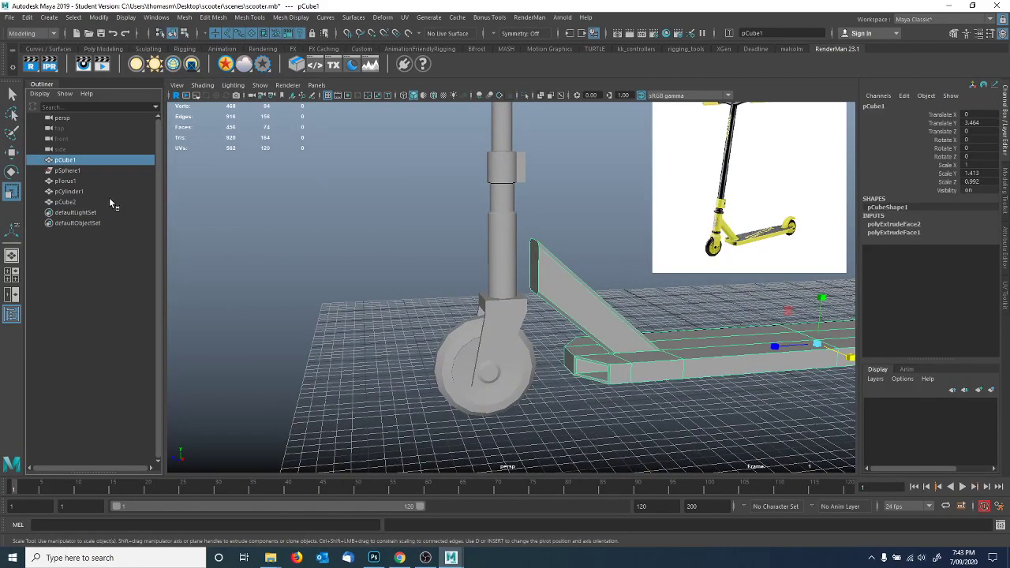
{"action": "double_click", "coordinate": [66, 161]}
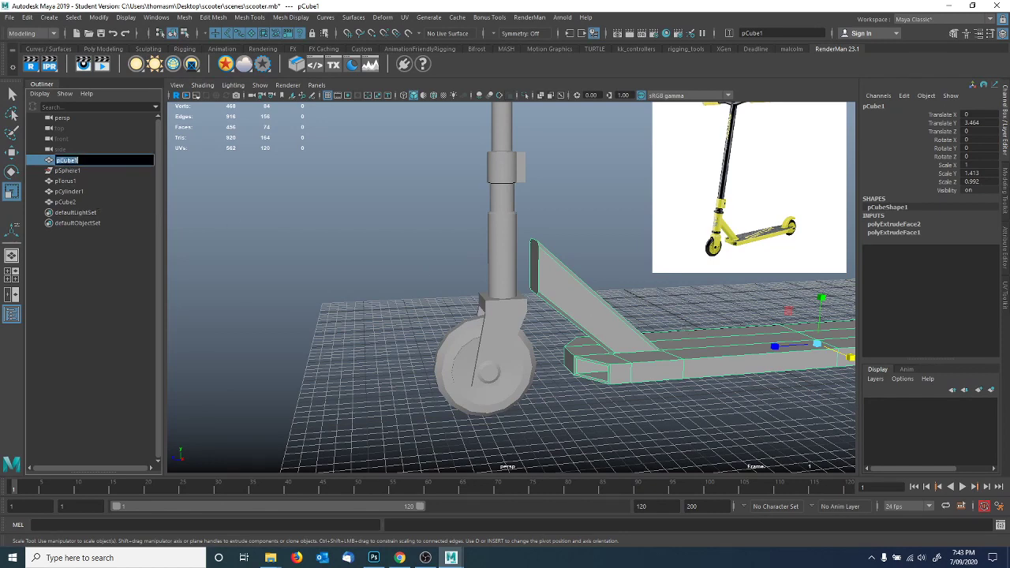
{"action": "type", "text": "platform"}
{"action": "key", "text": "Return"}
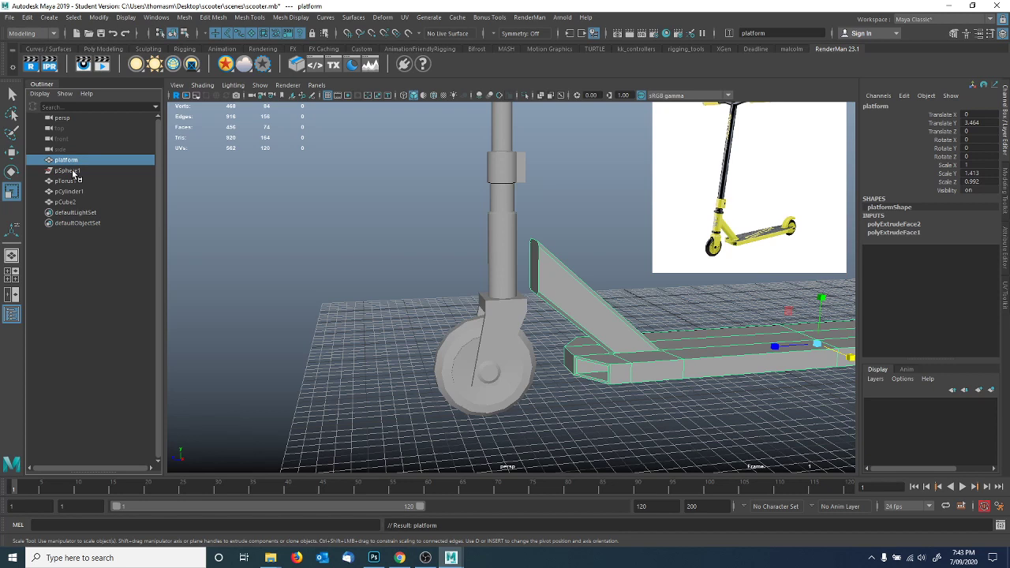
Delete the leftover pSphere1 object from the scene.
{"action": "left_click", "coordinate": [67, 171]}
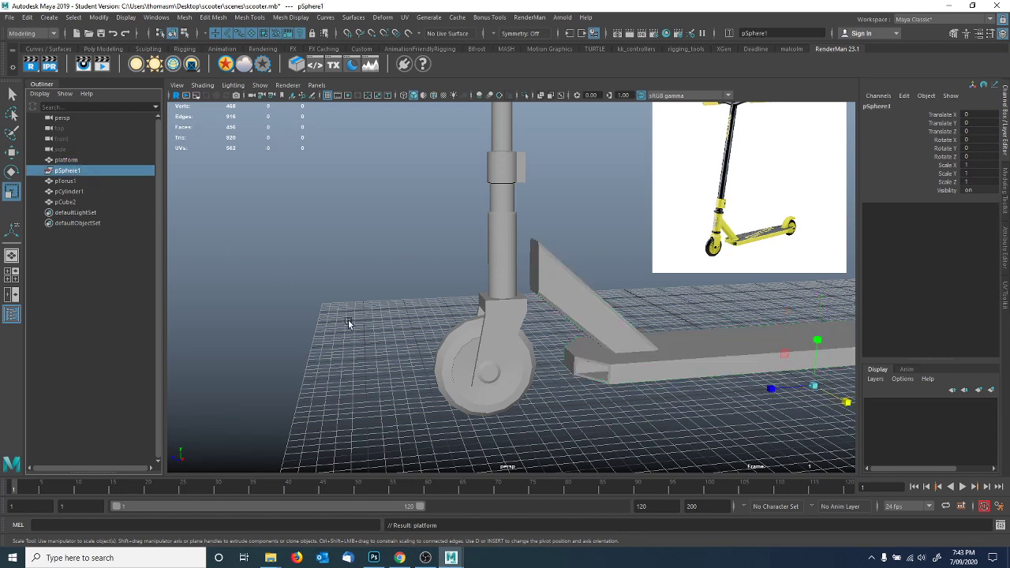
{"action": "middle_click_drag", "start_coordinate": [575, 382], "coordinate": [456, 359], "text": "alt"}
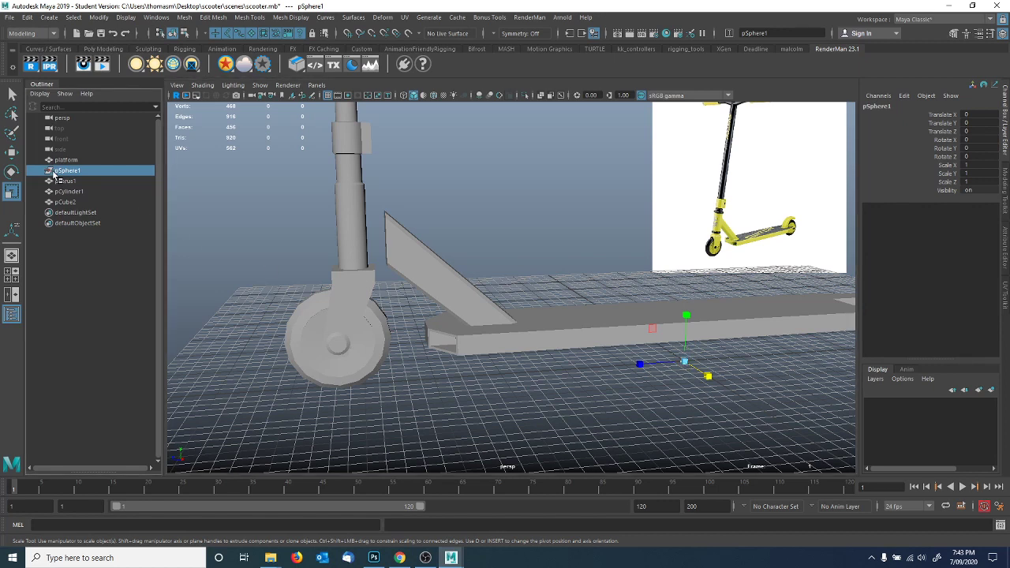
{"action": "key", "text": "Delete"}
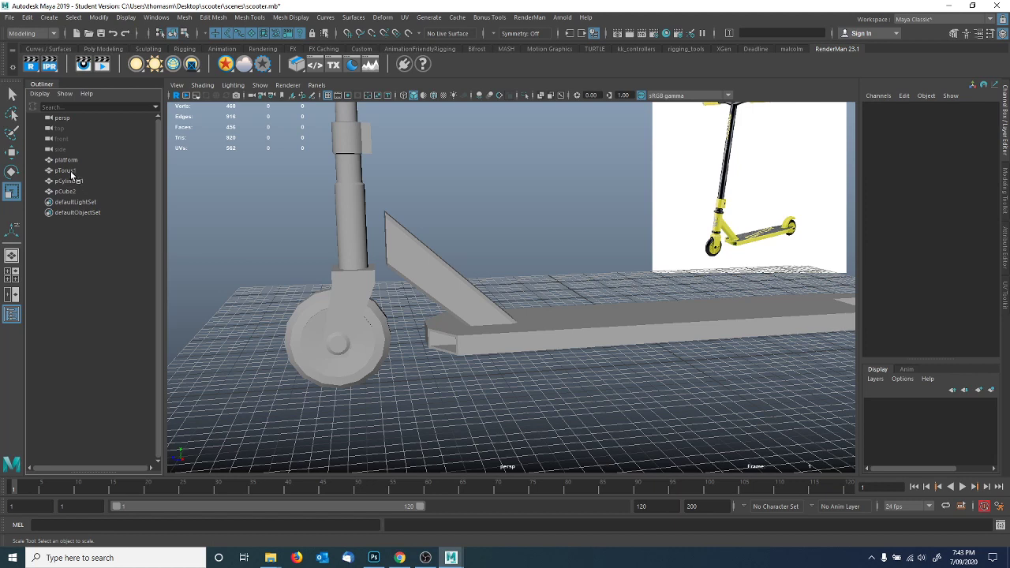
Rename the wheel object pTorus1 as front__wheel.
{"action": "left_click", "coordinate": [67, 170]}
{"action": "double_click", "coordinate": [67, 171]}
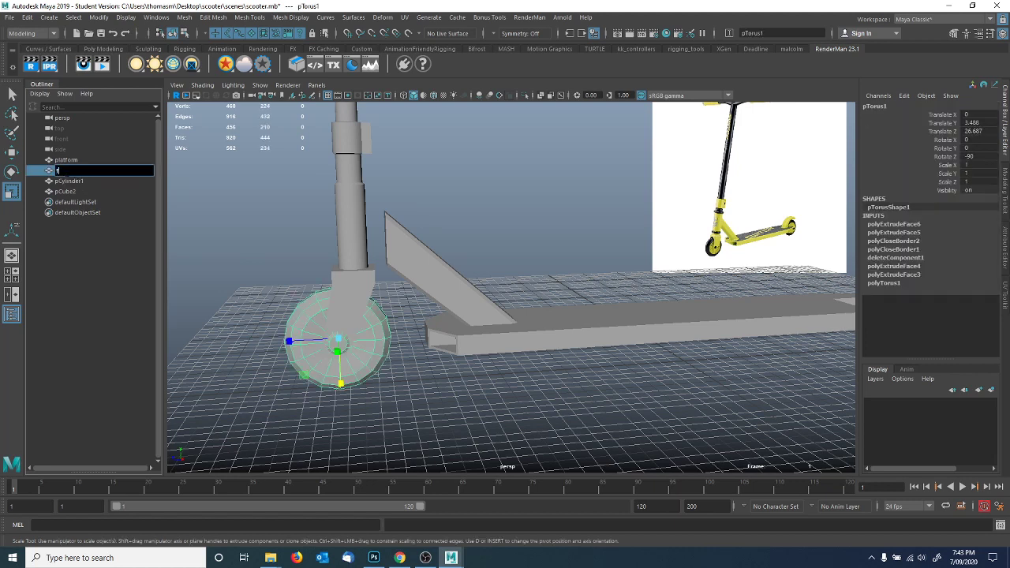
{"action": "type", "text": "front_wheel"}
{"action": "key", "text": "Return"}
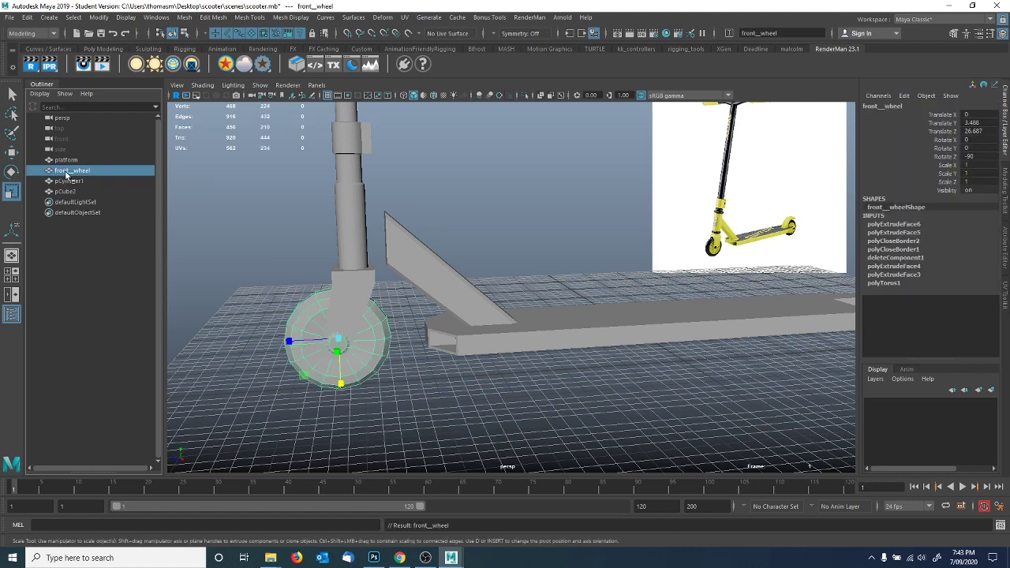
Rename the steering column object pCylinder1 as steering.
{"action": "left_click", "coordinate": [69, 183]}
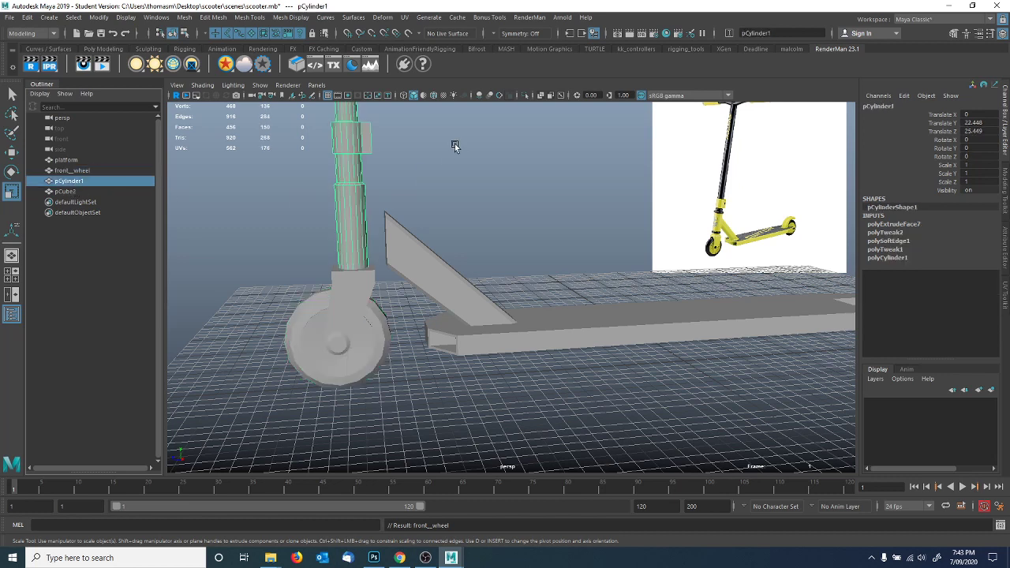
{"action": "key", "text": "f"}
{"action": "double_click", "coordinate": [85, 180]}
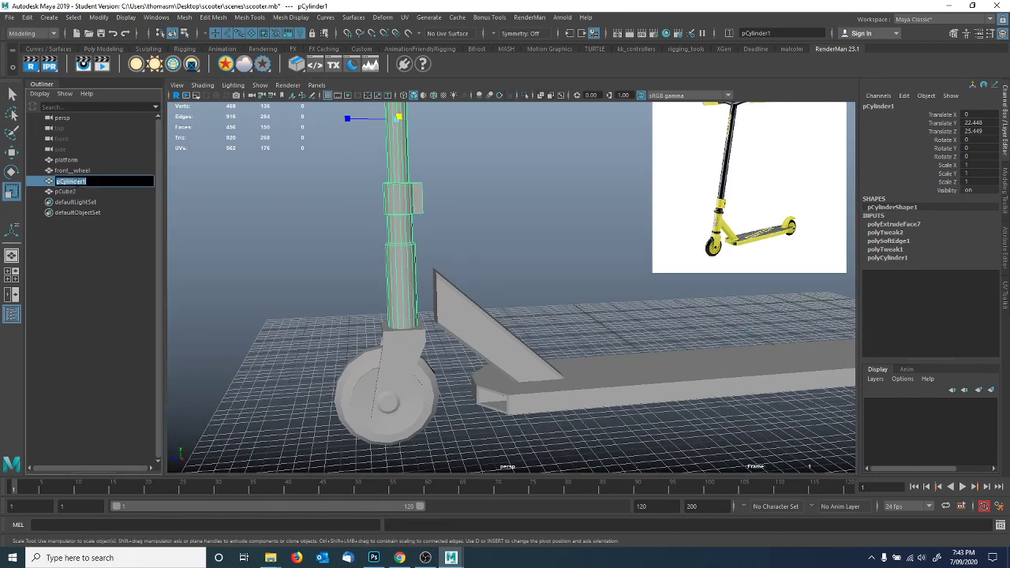
{"action": "type", "text": "steering"}
{"action": "key", "text": "Return"}
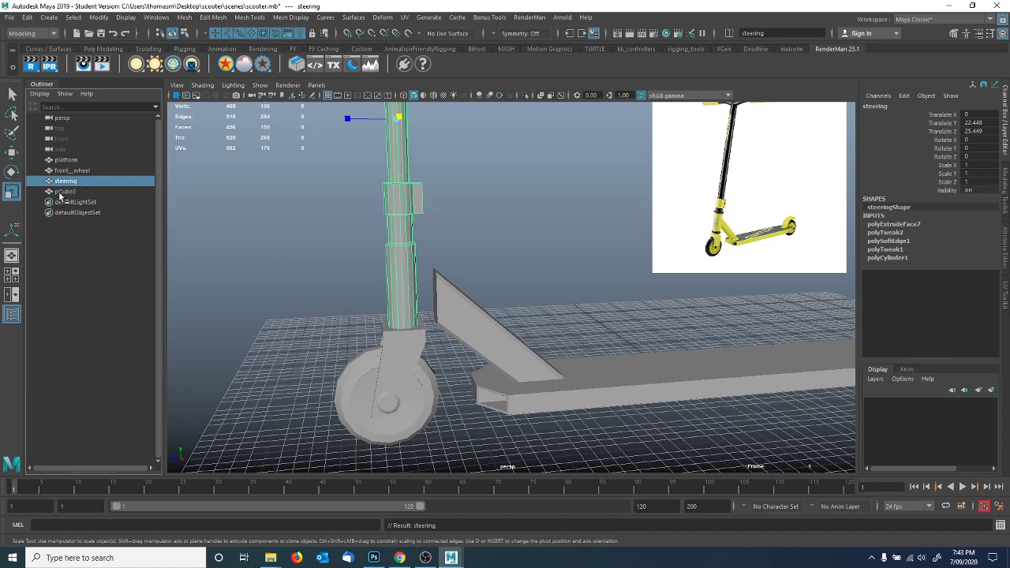
Rename the fork object pCube2 as fork.
{"action": "left_click", "coordinate": [63, 191]}
{"action": "double_click", "coordinate": [66, 194]}
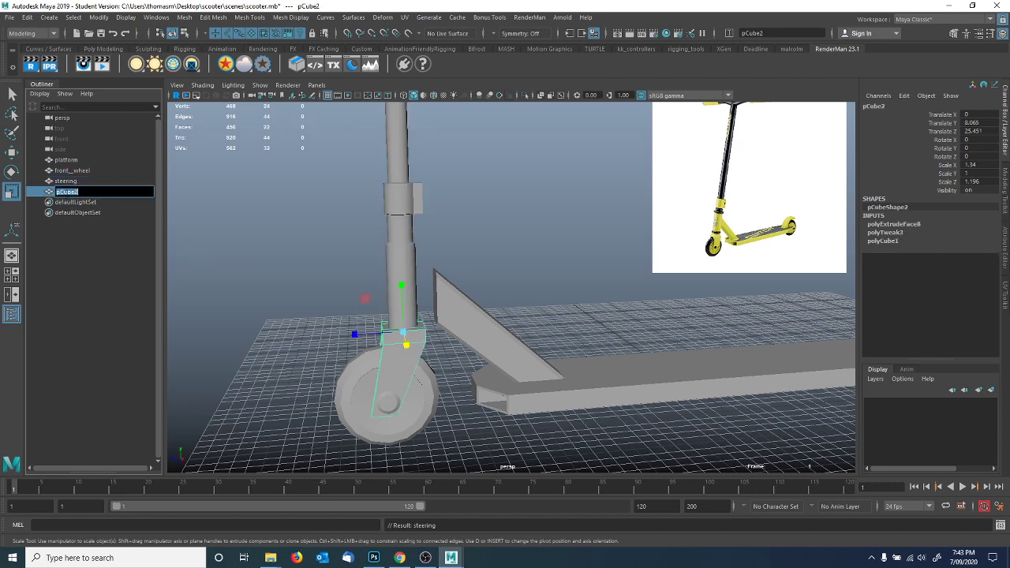
{"action": "type", "text": "fork"}
{"action": "key", "text": "Return"}
Create a polygon cylinder and move it to the top of the steering column, at about Y 38.659 and Z 25.212.
{"action": "left_click_drag", "start_coordinate": [300, 204], "coordinate": [413, 291], "text": "alt"}
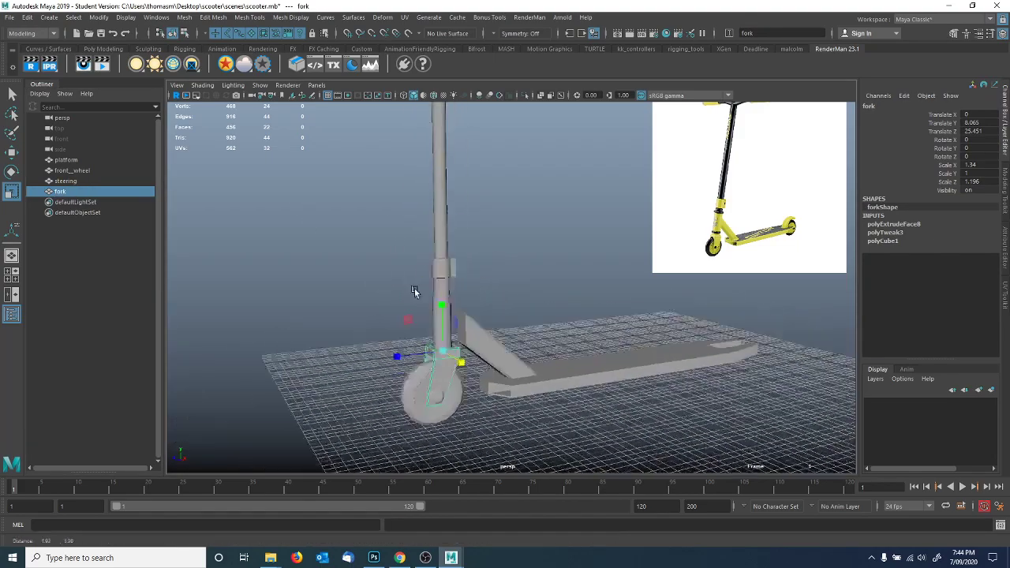
{"action": "middle_click_drag", "start_coordinate": [414, 291], "coordinate": [374, 346], "text": "alt"}
{"action": "middle_click_drag", "start_coordinate": [463, 335], "coordinate": [380, 288], "text": "alt"}
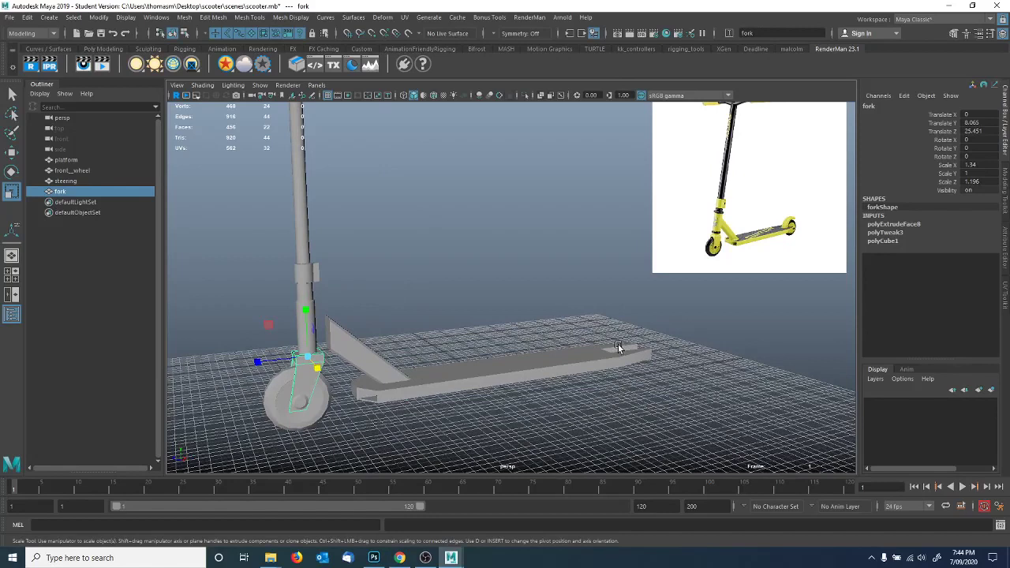
{"action": "left_click_drag", "start_coordinate": [609, 344], "coordinate": [408, 259], "text": "alt"}
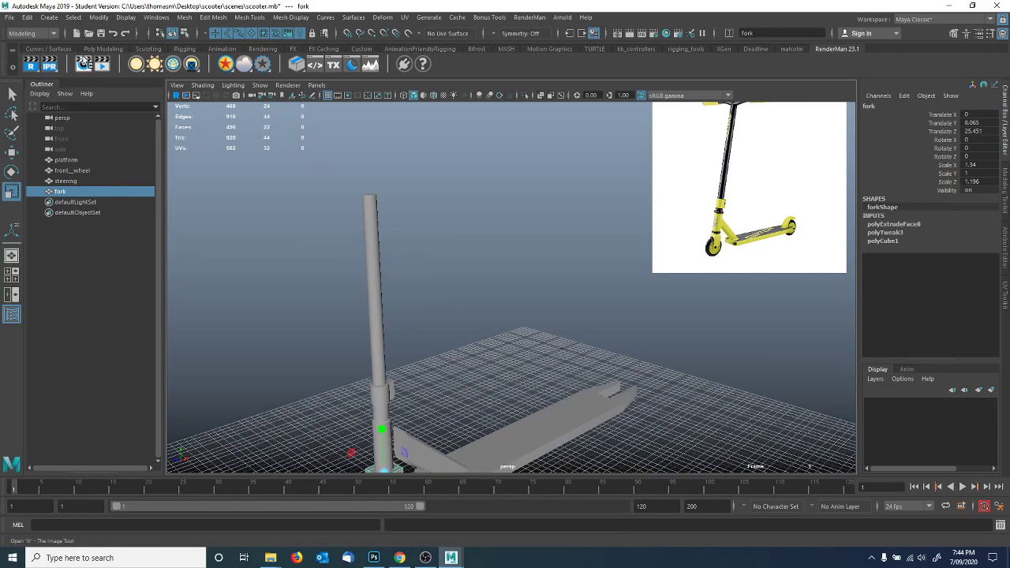
{"action": "left_click", "coordinate": [49, 16]}
{"action": "mouse_move", "coordinate": [87, 54]}
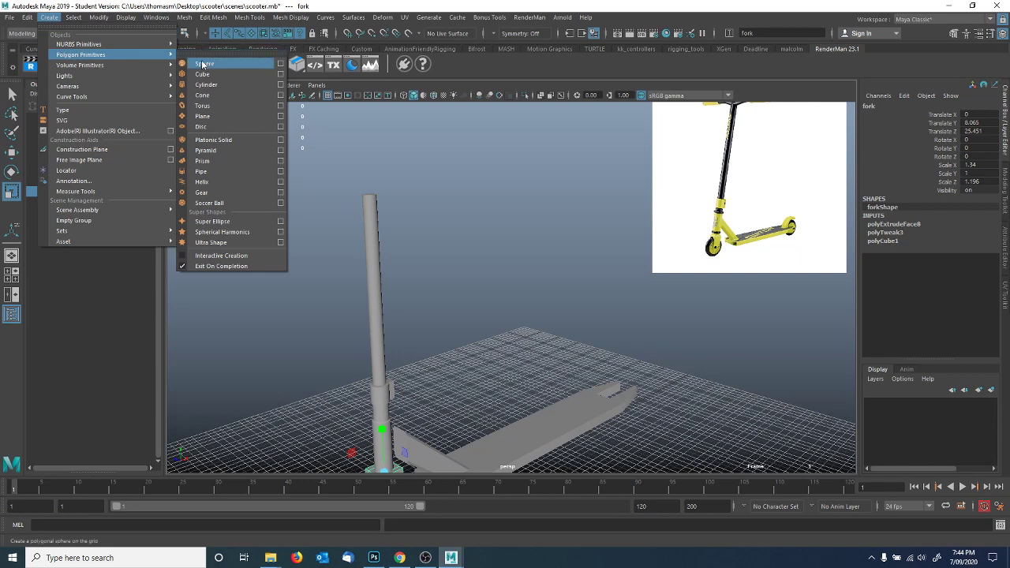
{"action": "left_click", "coordinate": [207, 84]}
{"action": "left_click_drag", "start_coordinate": [545, 399], "coordinate": [297, 143], "text": "alt"}
{"action": "key", "text": "w"}
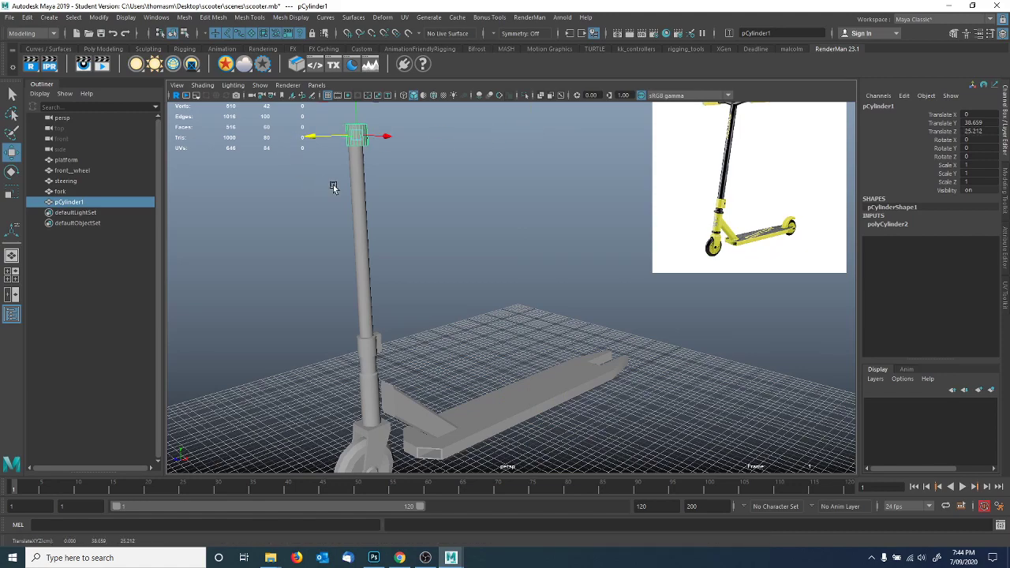
Move the new cylinder away from the column along Z and align it to one side of the steering column with the Align Tool.
{"action": "left_click_drag", "start_coordinate": [333, 187], "coordinate": [290, 223], "text": "alt"}
{"action": "middle_click_drag", "start_coordinate": [290, 224], "coordinate": [380, 237], "text": "alt"}
{"action": "right_click_drag", "start_coordinate": [380, 237], "coordinate": [383, 213], "text": "alt"}
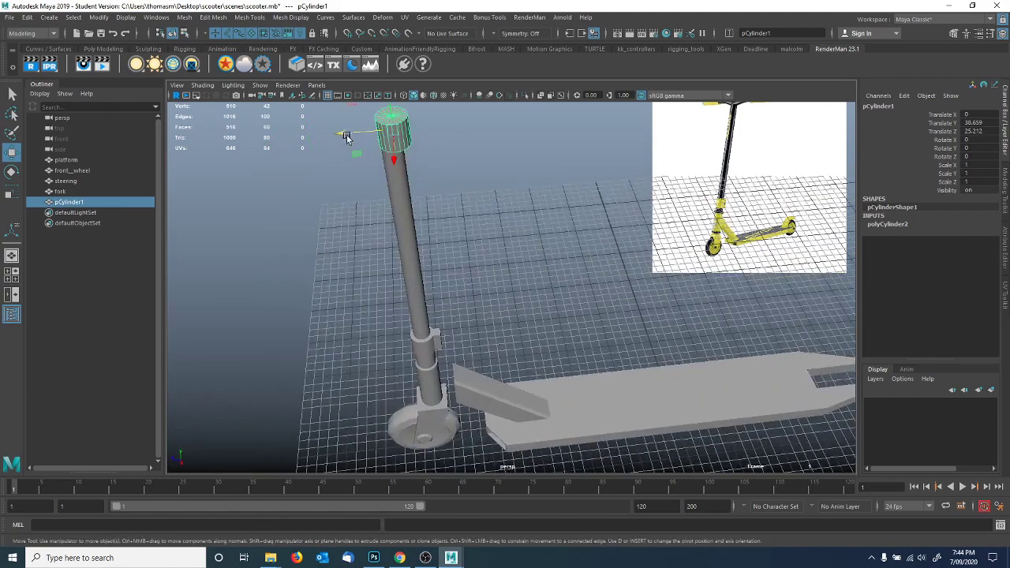
{"action": "left_click_drag", "start_coordinate": [346, 137], "coordinate": [426, 134]}
{"action": "left_click_drag", "start_coordinate": [407, 220], "coordinate": [455, 276], "text": "alt"}
{"action": "left_click", "coordinate": [454, 276], "text": "shift"}
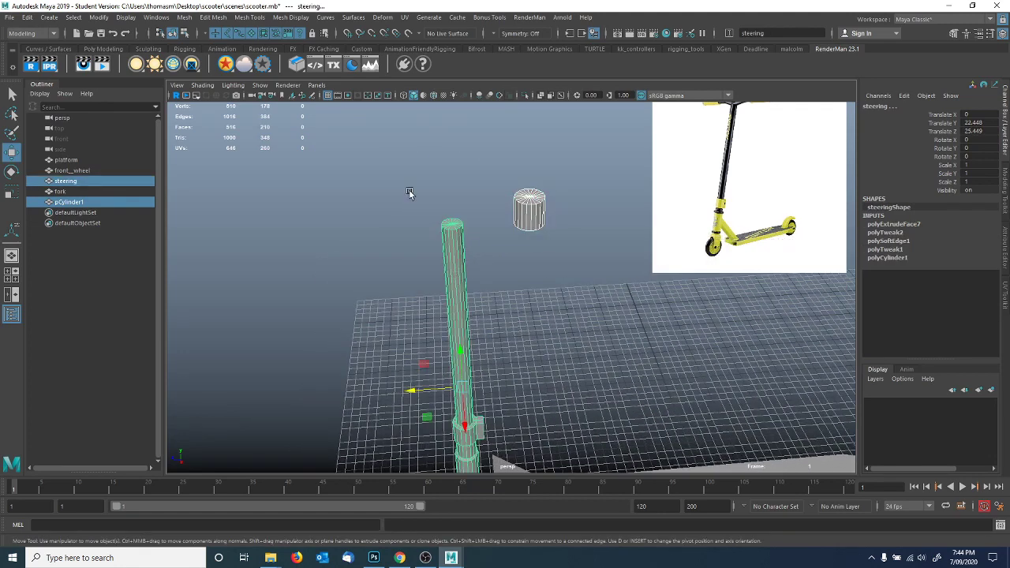
{"action": "left_click", "coordinate": [94, 17]}
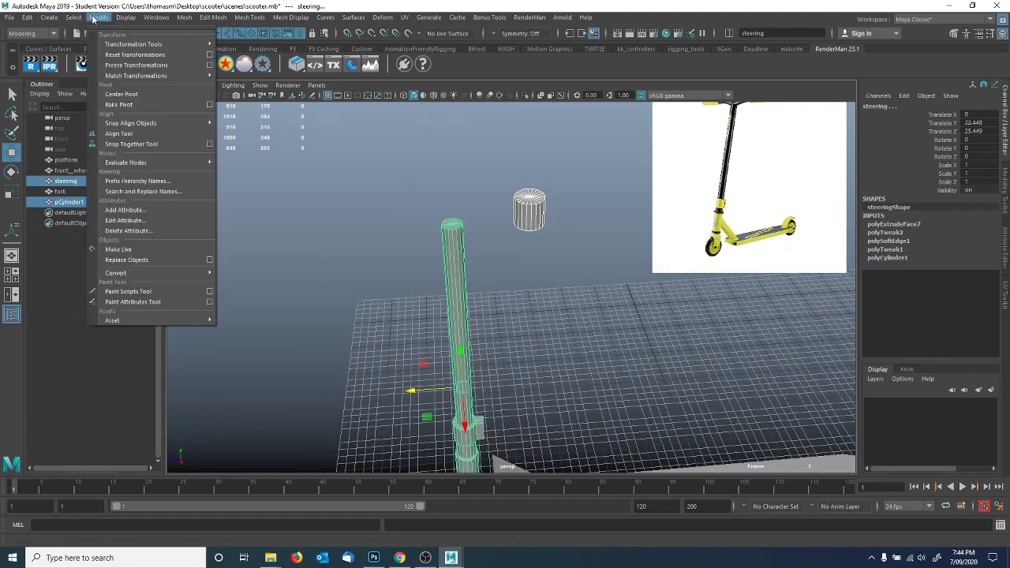
{"action": "left_click", "coordinate": [115, 134]}
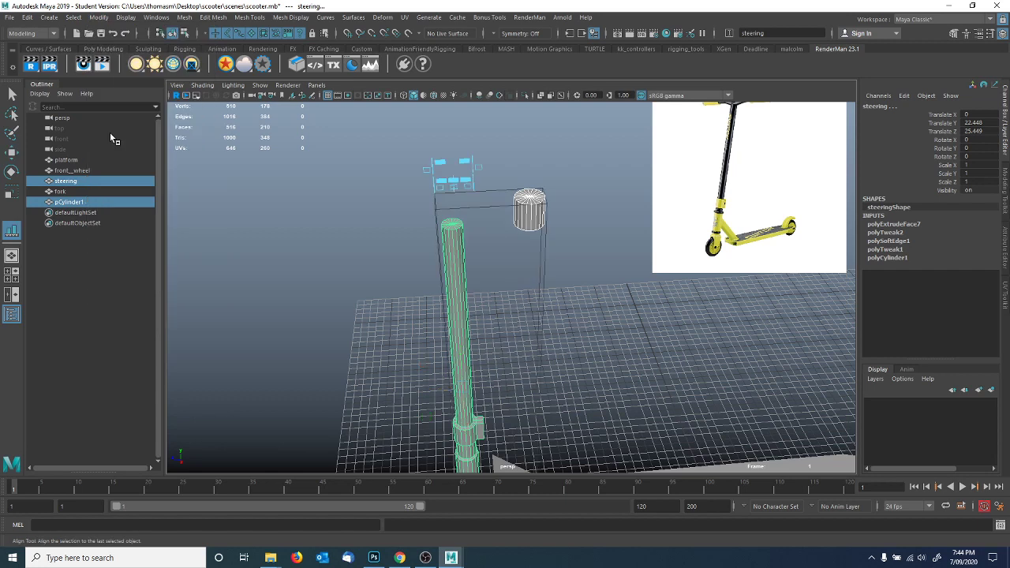
{"action": "left_click", "coordinate": [437, 188]}
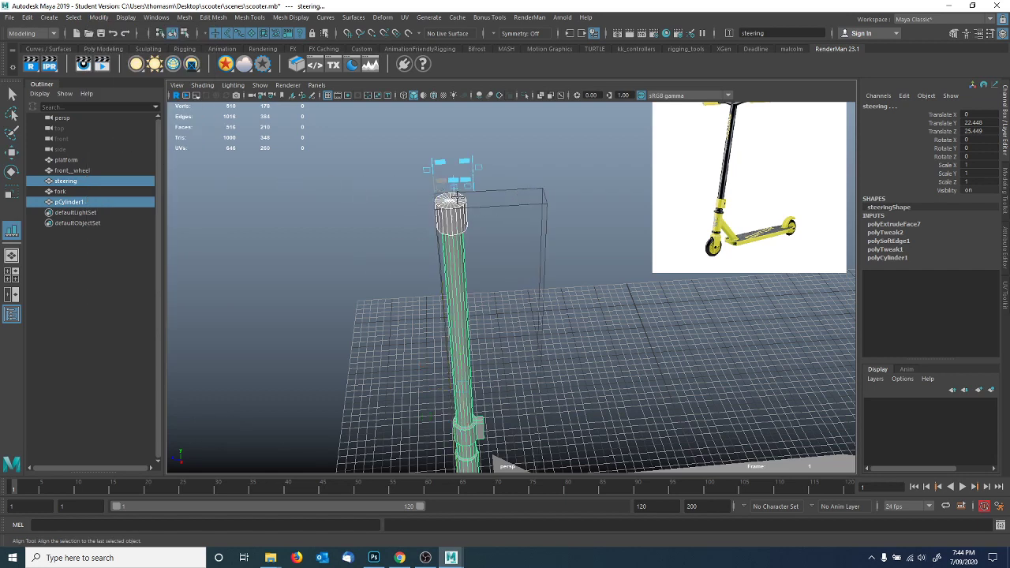
Centre the new cylinder on the steering column along Z with the Align Tool, then leave the tool.
{"action": "left_click_drag", "start_coordinate": [426, 279], "coordinate": [417, 252], "text": "alt"}
{"action": "middle_click_drag", "start_coordinate": [411, 272], "coordinate": [403, 153], "text": "alt"}
{"action": "left_click_drag", "start_coordinate": [444, 350], "coordinate": [436, 235], "text": "alt"}
{"action": "mouse_move", "coordinate": [483, 258]}
{"action": "left_mouse_down", "text": "alt"}
{"action": "mouse_move", "coordinate": [498, 287]}
{"action": "mouse_move", "coordinate": [477, 174]}
{"action": "mouse_move", "coordinate": [473, 262]}
{"action": "left_mouse_up", "text": "alt"}
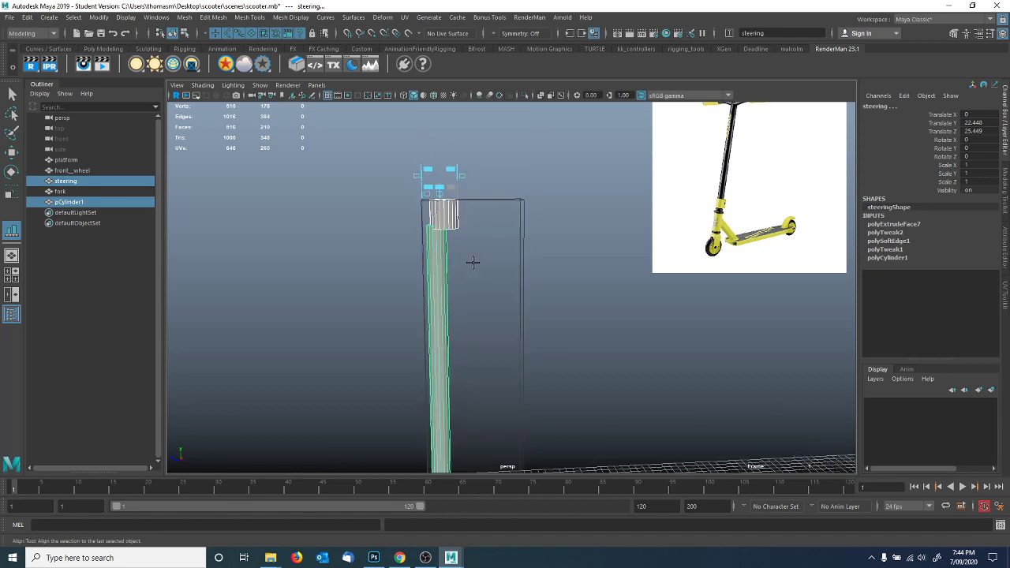
{"action": "left_click", "coordinate": [438, 188]}
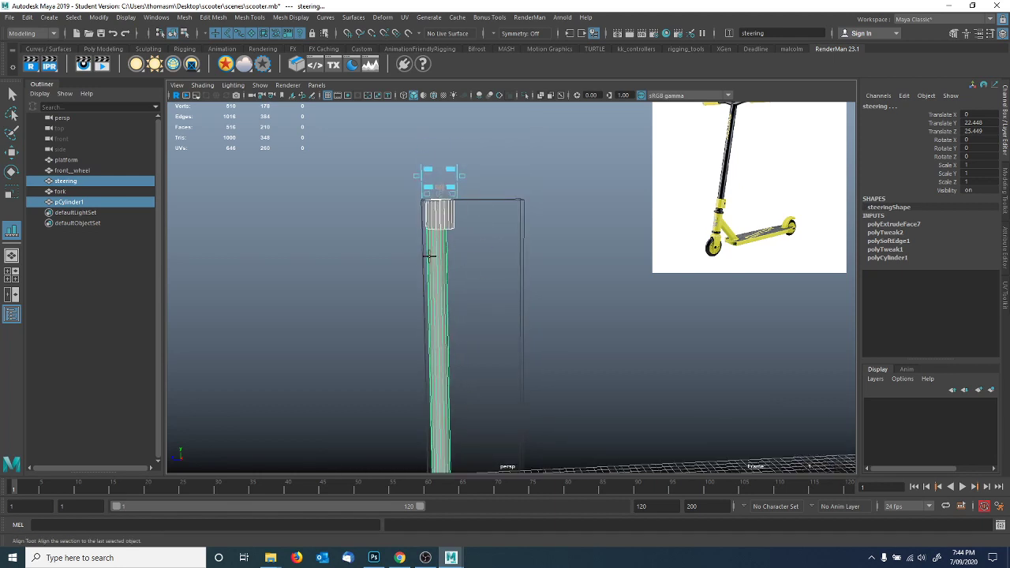
{"action": "left_click_drag", "start_coordinate": [470, 326], "coordinate": [489, 380], "text": "alt"}
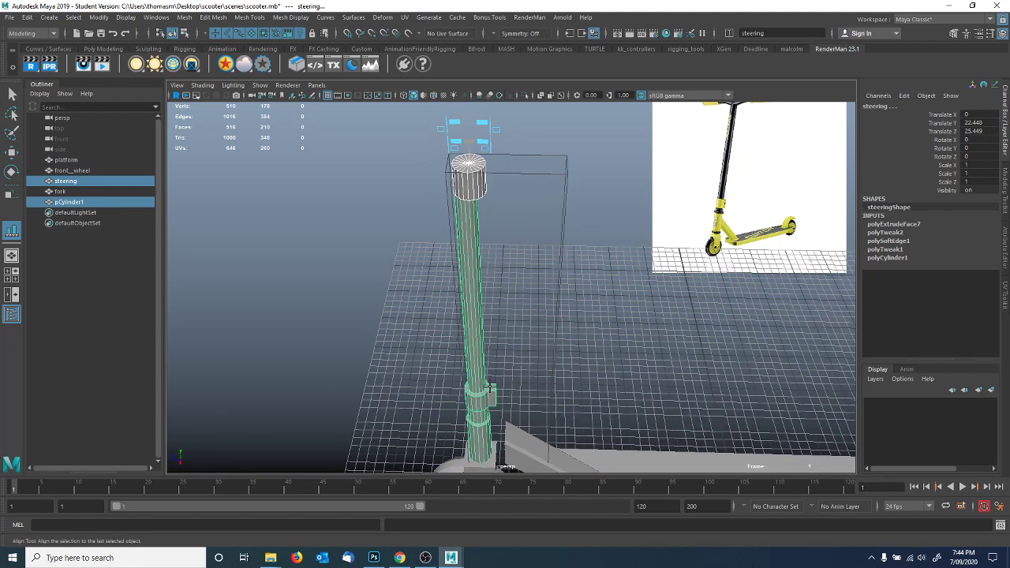
{"action": "left_click", "coordinate": [450, 143]}
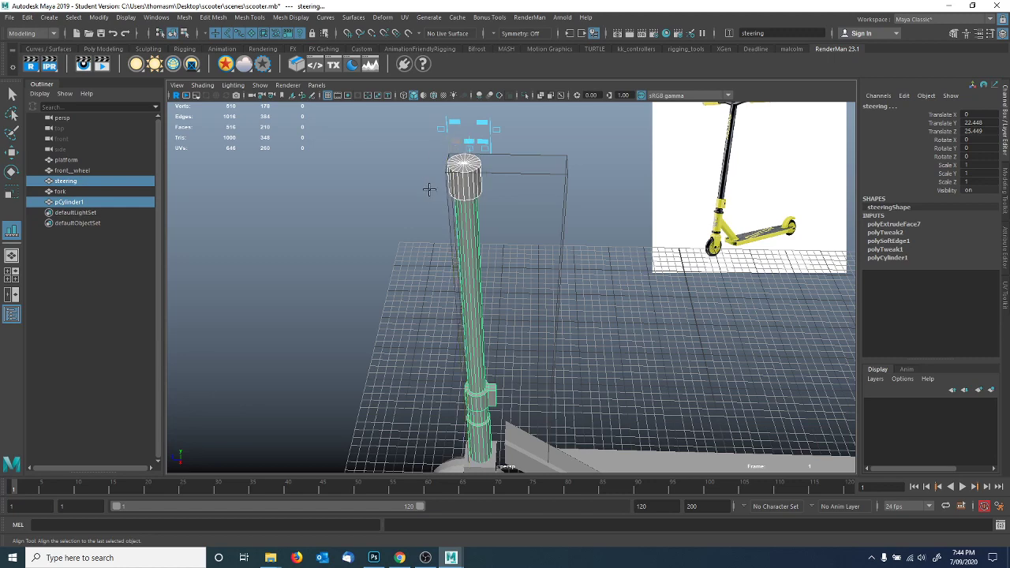
{"action": "key", "text": "q"}
Select only the new cylinder and rotate it to -90 degrees around Z so it lies across the column.
{"action": "left_click_drag", "start_coordinate": [387, 218], "coordinate": [510, 205], "text": "alt"}
{"action": "left_click", "coordinate": [485, 158]}
{"action": "left_click", "coordinate": [12, 171]}
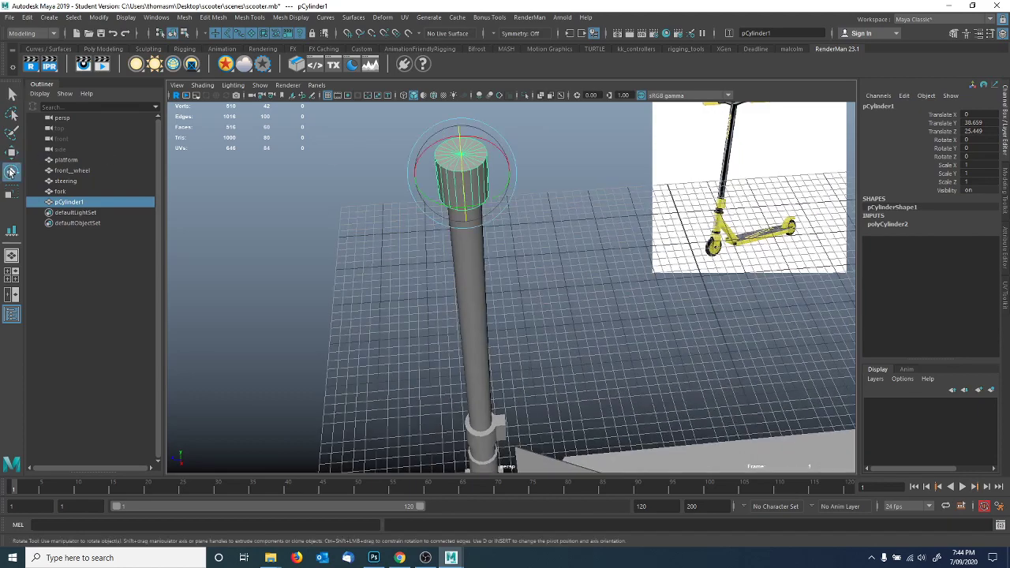
{"action": "left_click_drag", "start_coordinate": [387, 198], "coordinate": [391, 315], "text": "alt"}
{"action": "left_click_drag", "start_coordinate": [444, 217], "coordinate": [483, 284]}
{"action": "double_click", "coordinate": [974, 156]}
{"action": "type", "text": "-90"}
{"action": "key", "text": "Return"}
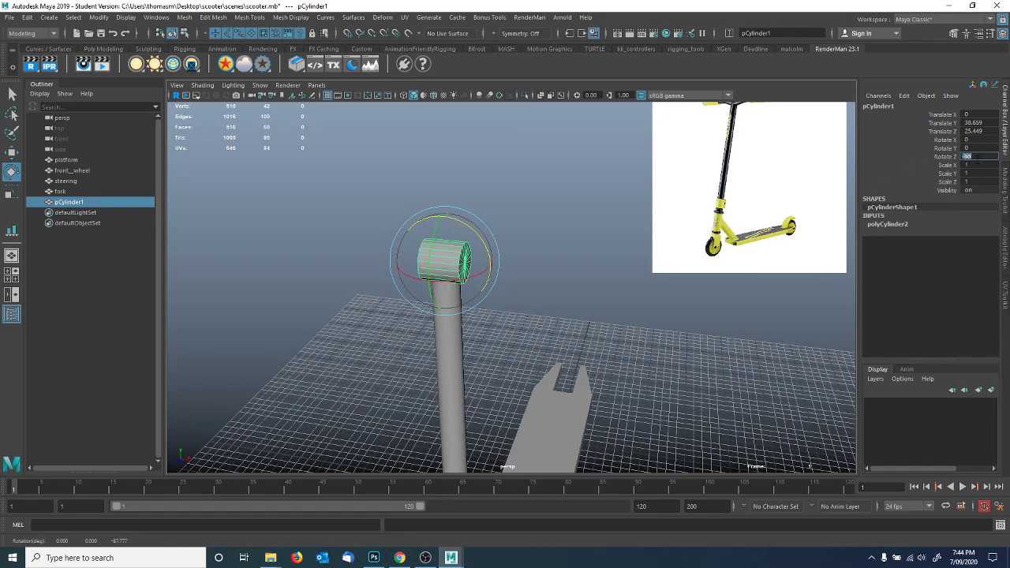
Set the handlebar cylinder's height to 24 and its axis subdivisions to 16.
{"action": "left_click", "coordinate": [892, 224]}
{"action": "left_click", "coordinate": [946, 241]}
{"action": "middle_click_drag", "start_coordinate": [537, 259], "coordinate": [675, 277]}
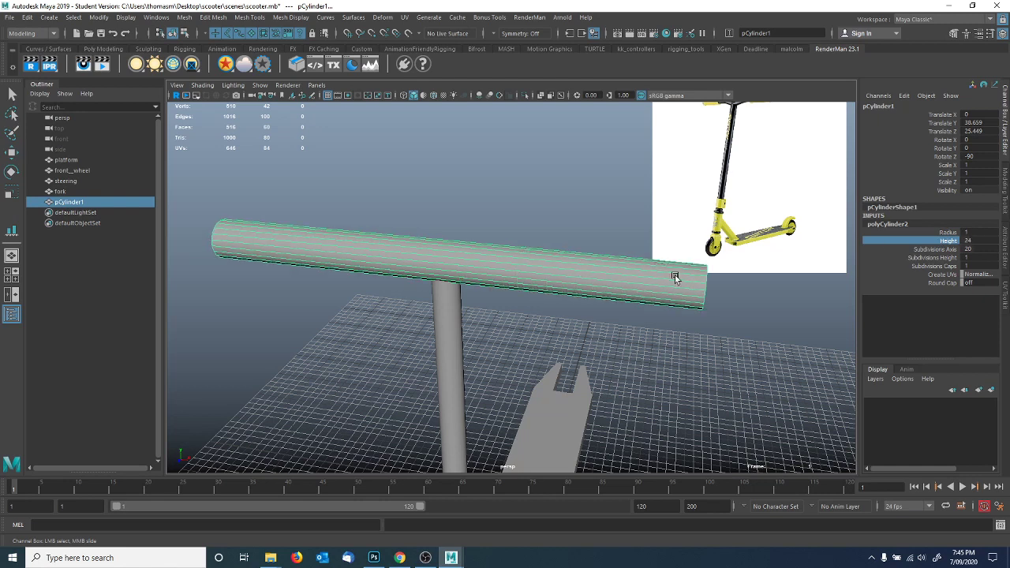
{"action": "double_click", "coordinate": [966, 249]}
{"action": "type", "text": "16"}
{"action": "key", "text": "Return"}
{"action": "left_click_drag", "start_coordinate": [636, 300], "coordinate": [605, 289], "text": "alt"}
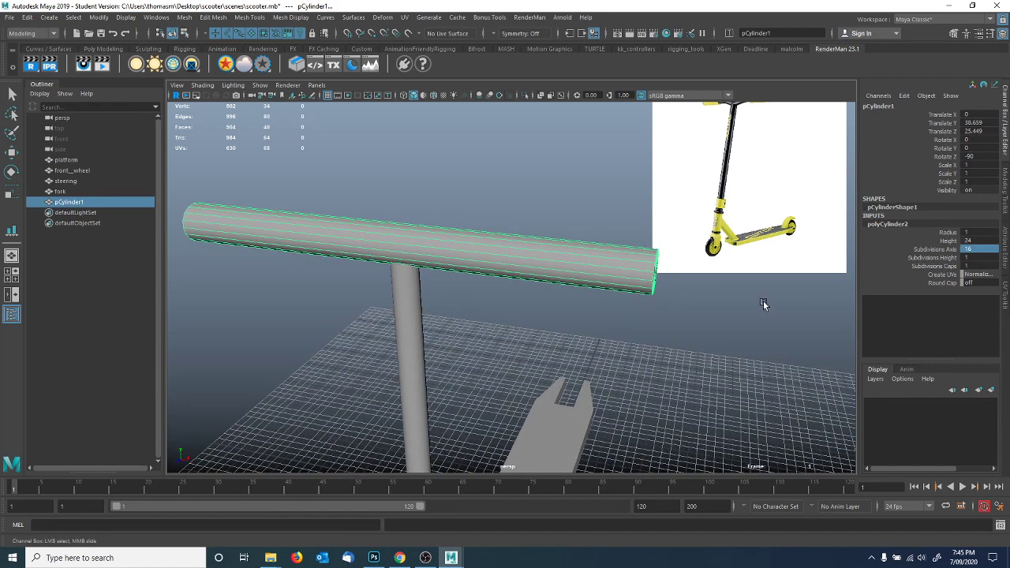
Switch to Photoshop and mark the handlebar's bend divisions on the scooter reference image with short brush strokes.
{"action": "key", "text": "alt+Tab"}
{"action": "scroll", "coordinate": [546, 262], "scroll_direction": "up", "scroll_amount": 2, "text": "alt"}
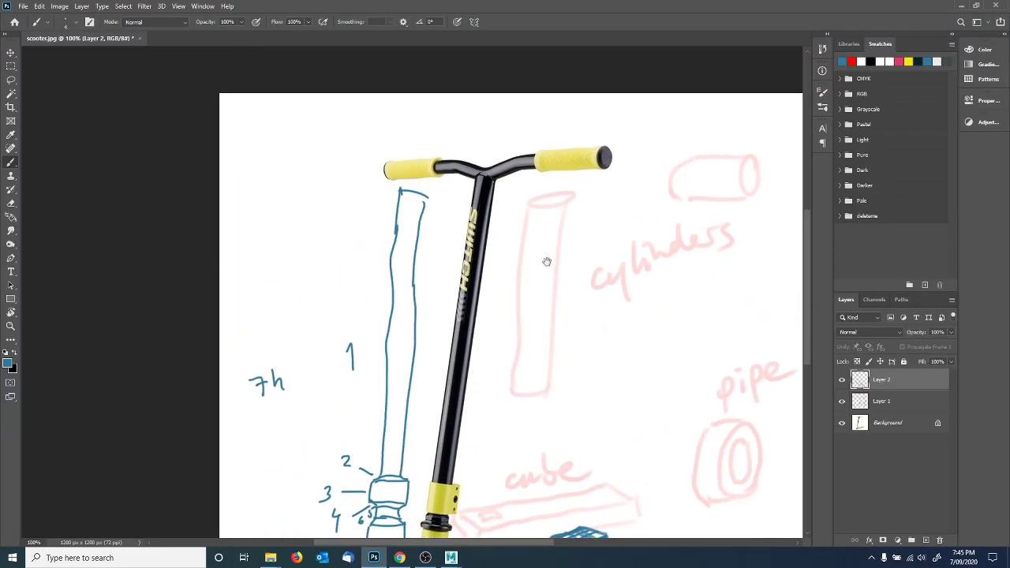
{"action": "left_click_drag", "start_coordinate": [547, 261], "coordinate": [542, 294]}
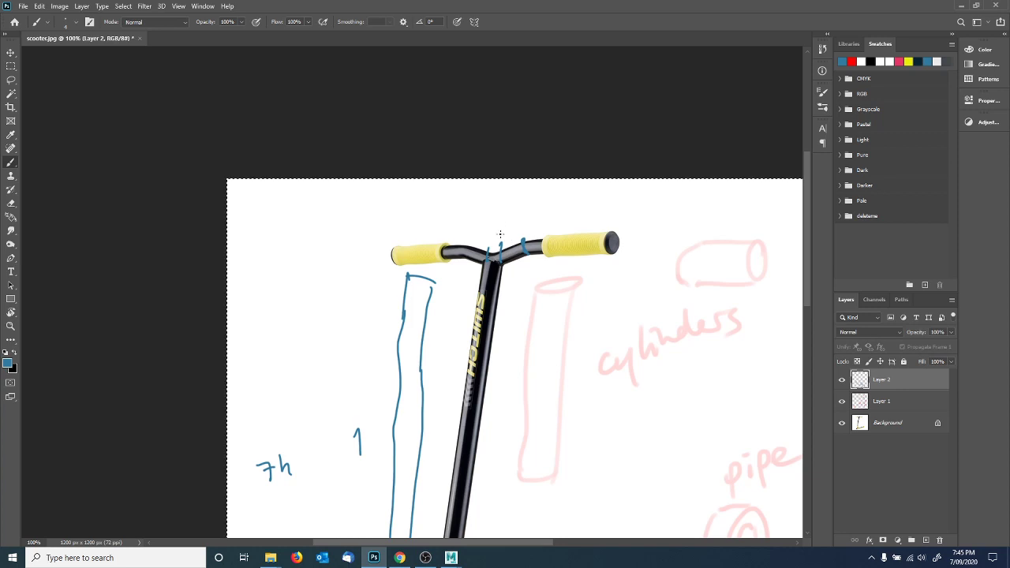
{"action": "left_click_drag", "start_coordinate": [550, 232], "coordinate": [544, 255]}
{"action": "mouse_move", "coordinate": [578, 214]}
{"action": "left_mouse_down"}
{"action": "mouse_move", "coordinate": [579, 226]}
{"action": "mouse_move", "coordinate": [546, 230]}
{"action": "left_mouse_up"}
{"action": "left_click_drag", "start_coordinate": [513, 229], "coordinate": [519, 234]}
{"action": "mouse_move", "coordinate": [517, 228]}
{"action": "left_mouse_down"}
{"action": "mouse_move", "coordinate": [517, 238]}
{"action": "mouse_move", "coordinate": [493, 237]}
{"action": "left_mouse_up"}
Switch back to Maya, set the handlebar cylinder's height subdivisions to 9 and reduce its radius.
{"action": "key", "text": "alt+Tab"}
{"action": "double_click", "coordinate": [976, 257]}
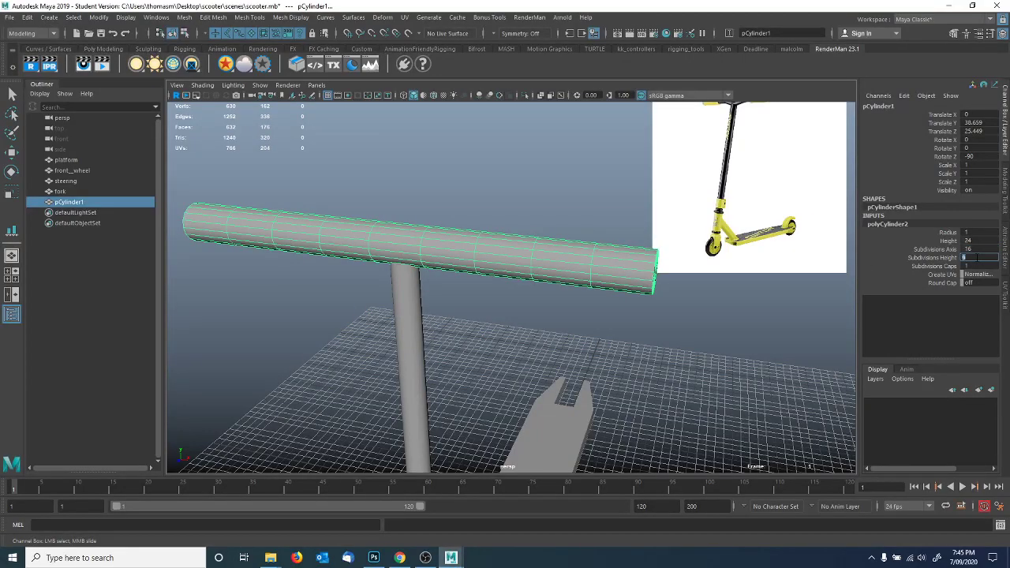
{"action": "left_click_drag", "start_coordinate": [675, 269], "coordinate": [509, 280], "text": "alt"}
{"action": "left_click", "coordinate": [947, 233]}
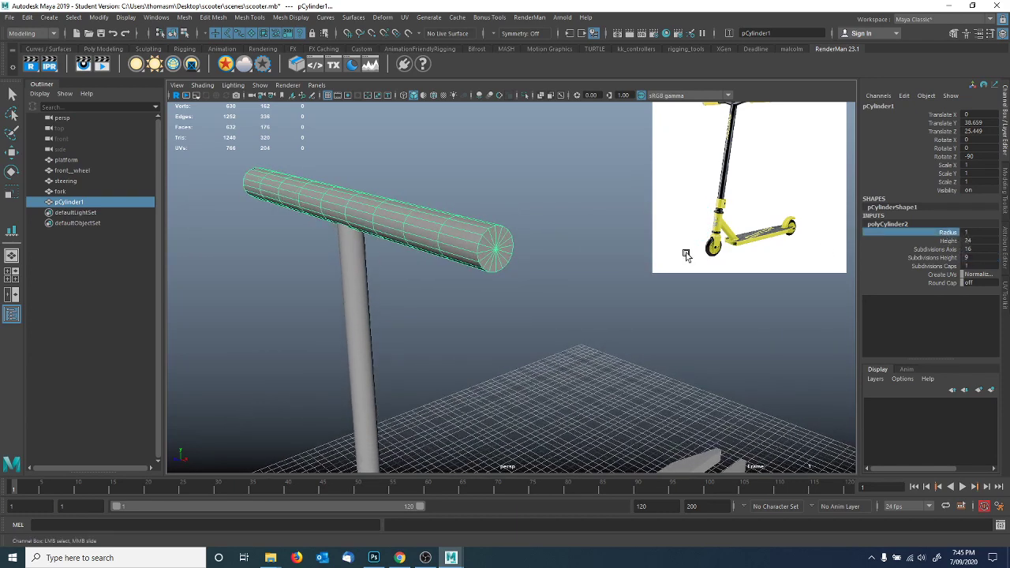
{"action": "middle_click_drag", "start_coordinate": [687, 256], "coordinate": [599, 260]}
Raise the handlebar slightly at the top of the steering column.
{"action": "left_click_drag", "start_coordinate": [600, 262], "coordinate": [643, 220], "text": "alt"}
{"action": "key", "text": "w"}
{"action": "mouse_move", "coordinate": [403, 250]}
{"action": "left_mouse_down"}
{"action": "mouse_move", "coordinate": [403, 277]}
{"action": "mouse_move", "coordinate": [405, 234]}
{"action": "mouse_move", "coordinate": [406, 251]}
{"action": "mouse_move", "coordinate": [405, 243]}
{"action": "left_mouse_up"}
{"action": "middle_click_drag", "start_coordinate": [405, 243], "coordinate": [443, 284], "text": "alt"}
Select the handlebar's middle ring of faces and lower it towards the steering column to form the central dip.
{"action": "left_click_drag", "start_coordinate": [443, 283], "coordinate": [477, 290], "text": "alt"}
{"action": "right_click_drag", "start_coordinate": [477, 290], "coordinate": [502, 283], "text": "alt"}
{"action": "right_click_drag", "start_coordinate": [553, 245], "coordinate": [549, 273]}
{"action": "left_click_drag", "start_coordinate": [491, 284], "coordinate": [479, 305]}
{"action": "right_click_drag", "start_coordinate": [560, 303], "coordinate": [523, 295], "text": "alt"}
{"action": "middle_click_drag", "start_coordinate": [568, 277], "coordinate": [542, 316], "text": "alt"}
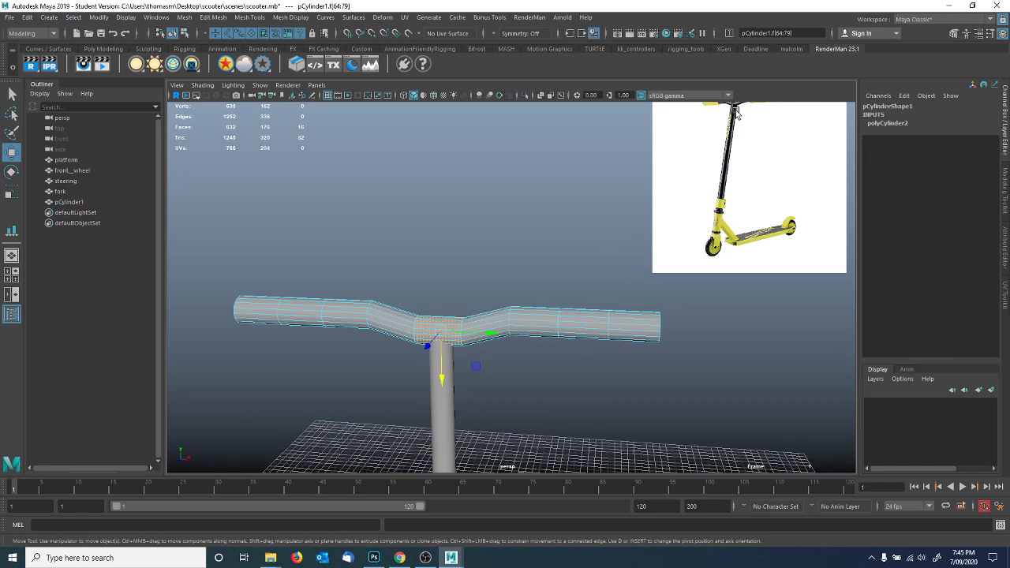
Lower the scooter reference image in the perspective view by setting the image plane's vertical offset to 0.130.
{"action": "left_click", "coordinate": [180, 86]}
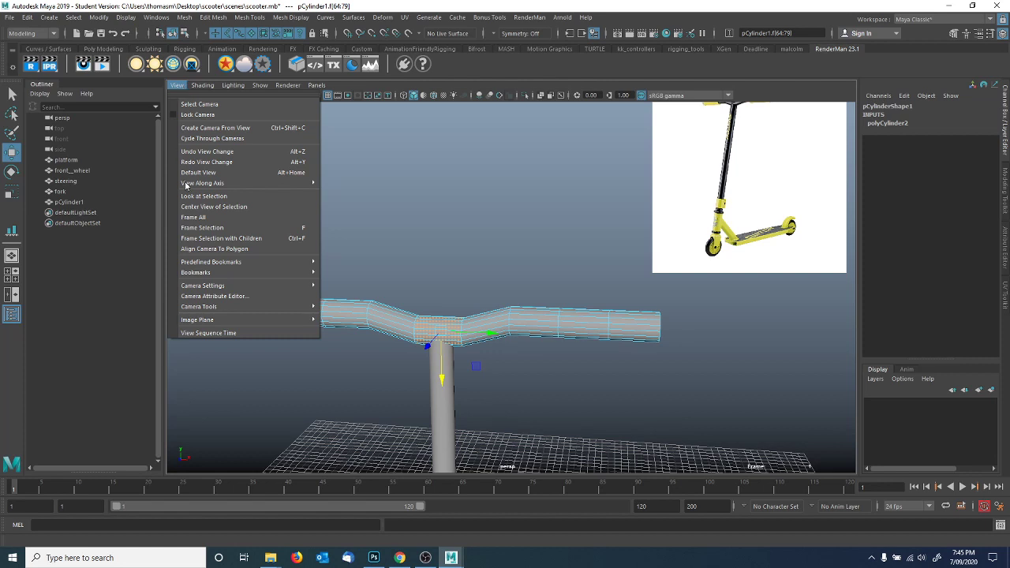
{"action": "mouse_move", "coordinate": [260, 319]}
{"action": "mouse_move", "coordinate": [387, 350]}
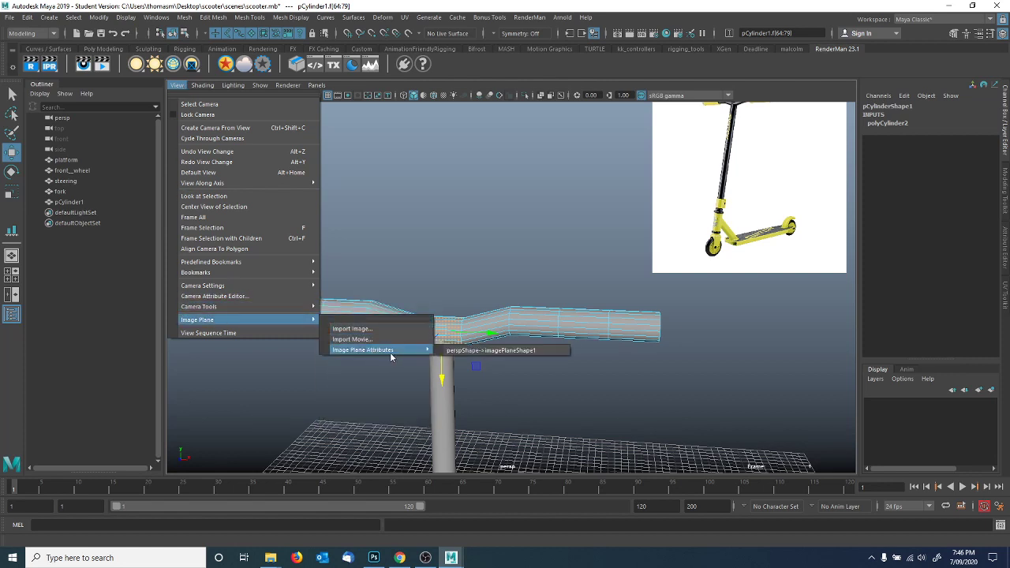
{"action": "left_click", "coordinate": [482, 352]}
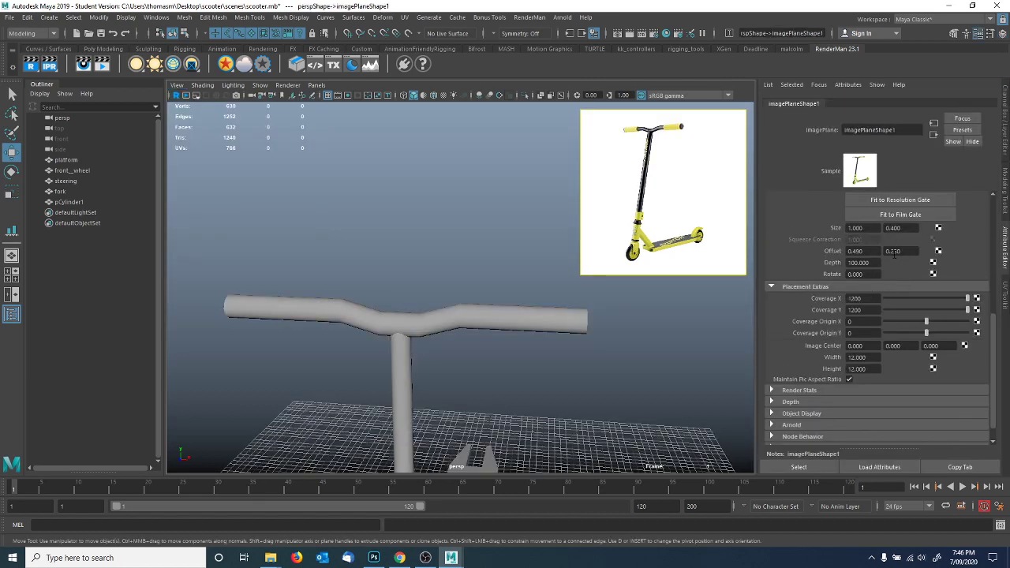
{"action": "scroll", "coordinate": [894, 254], "scroll_direction": "down", "scroll_amount": 4}
{"action": "scroll", "coordinate": [893, 254], "scroll_direction": "up", "scroll_amount": 3}
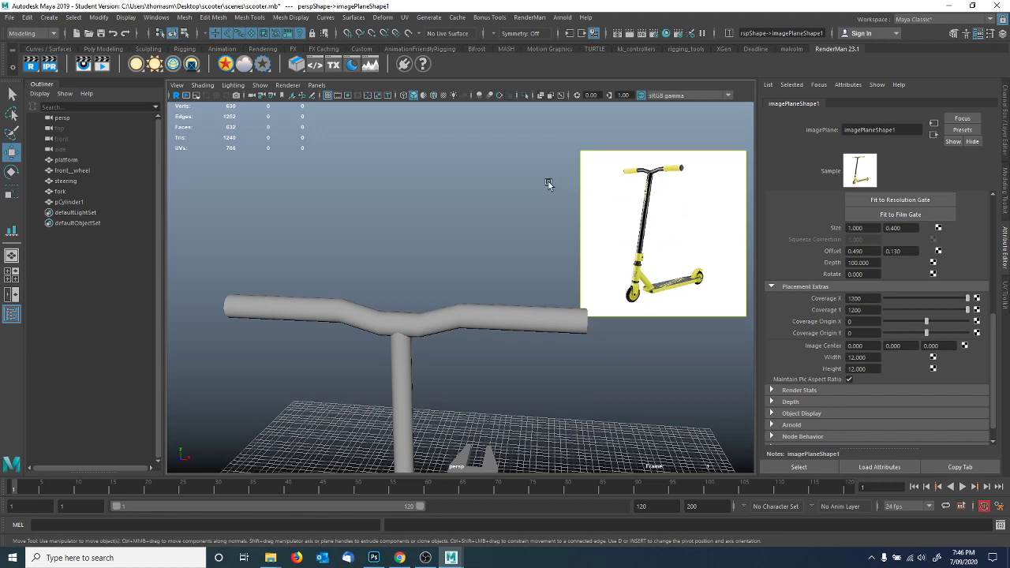
{"action": "left_click", "coordinate": [443, 203]}
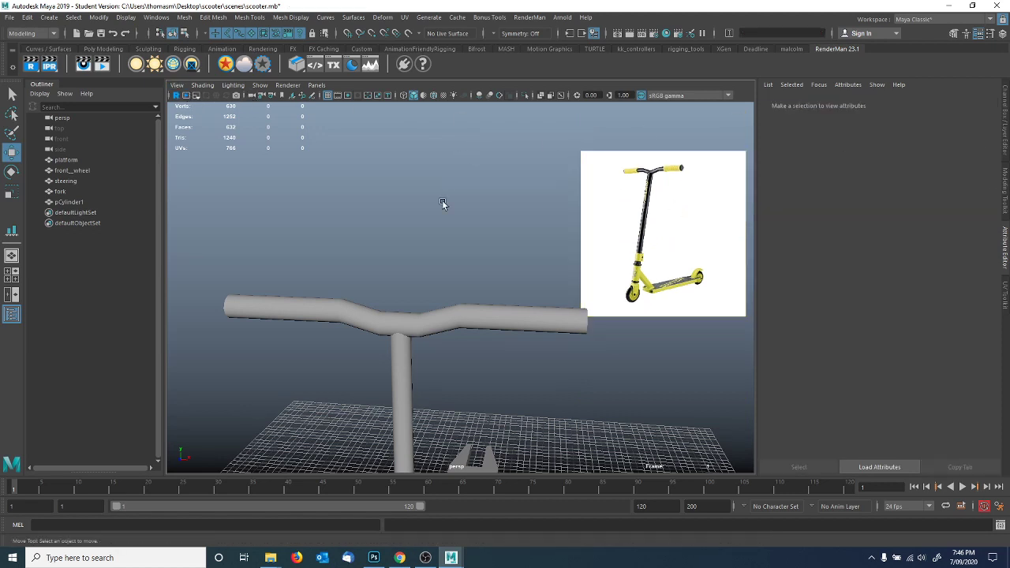
Select the second vertex ring from each end of the handlebar and scale the pair inward along the bar.
{"action": "middle_click_drag", "start_coordinate": [372, 254], "coordinate": [372, 217], "text": "alt"}
{"action": "right_click_drag", "start_coordinate": [371, 216], "coordinate": [453, 236], "text": "alt"}
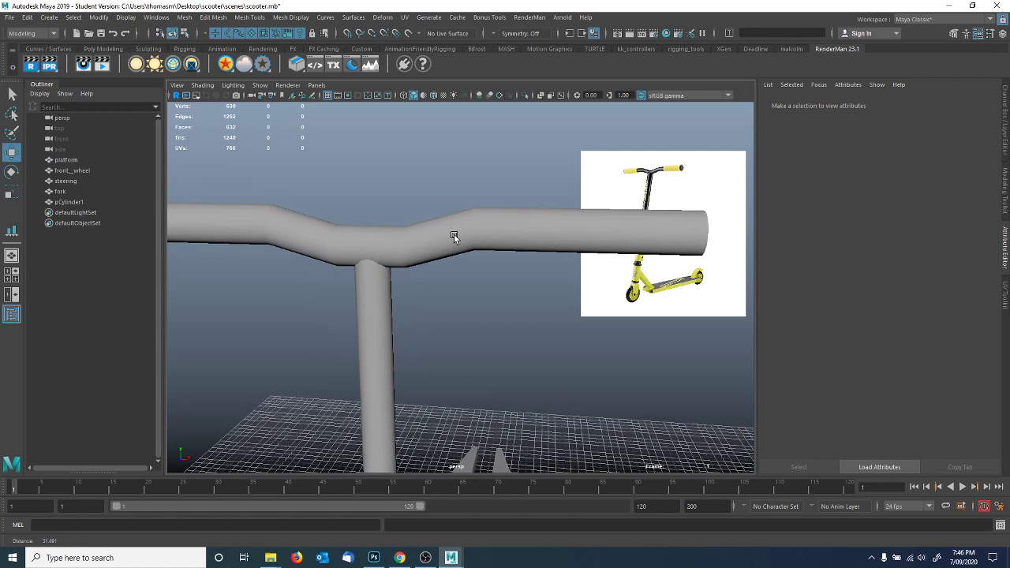
{"action": "middle_click_drag", "start_coordinate": [498, 214], "coordinate": [521, 219], "text": "alt"}
{"action": "left_click", "coordinate": [440, 244]}
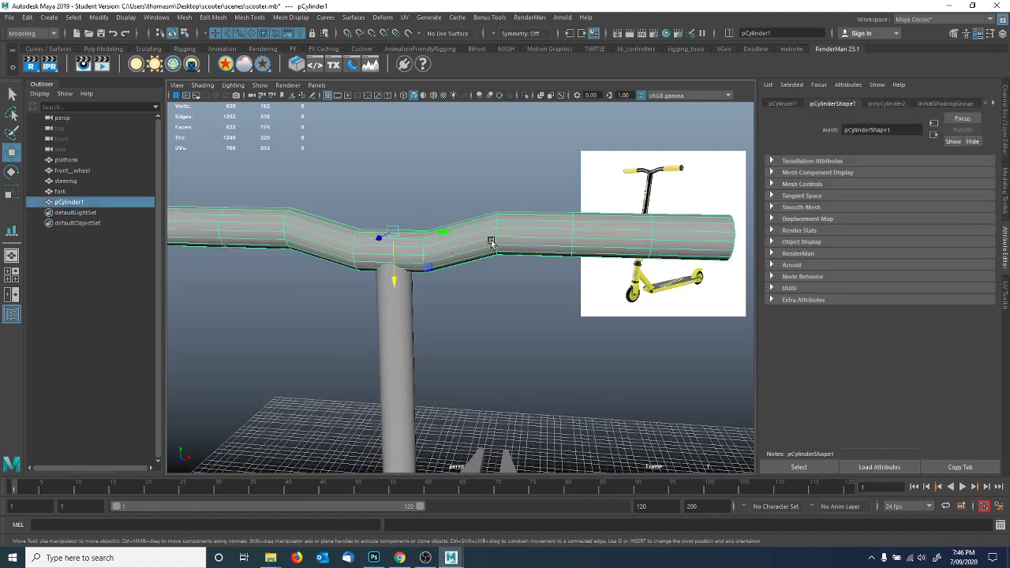
{"action": "left_click_drag", "start_coordinate": [494, 248], "coordinate": [511, 256], "text": "alt"}
{"action": "middle_click_drag", "start_coordinate": [591, 252], "coordinate": [520, 253], "text": "alt"}
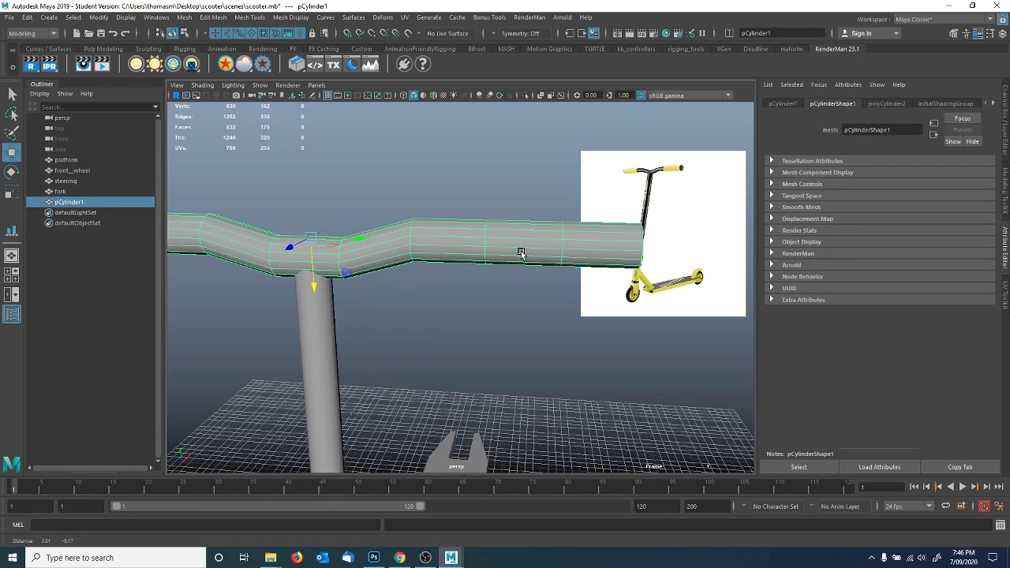
{"action": "right_click_drag", "start_coordinate": [539, 243], "coordinate": [489, 241]}
{"action": "right_click_drag", "start_coordinate": [489, 241], "coordinate": [402, 235], "text": "alt"}
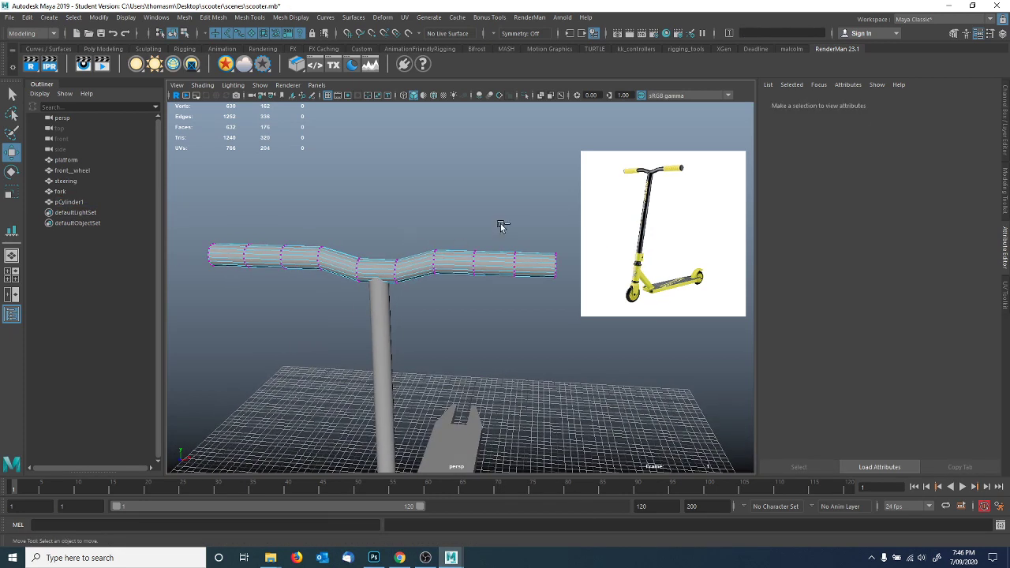
{"action": "left_click_drag", "start_coordinate": [502, 226], "coordinate": [530, 320]}
{"action": "middle_click_drag", "start_coordinate": [406, 288], "coordinate": [489, 278], "text": "alt"}
{"action": "left_click_drag", "start_coordinate": [372, 233], "coordinate": [393, 298], "text": "shift"}
{"action": "key", "text": "r"}
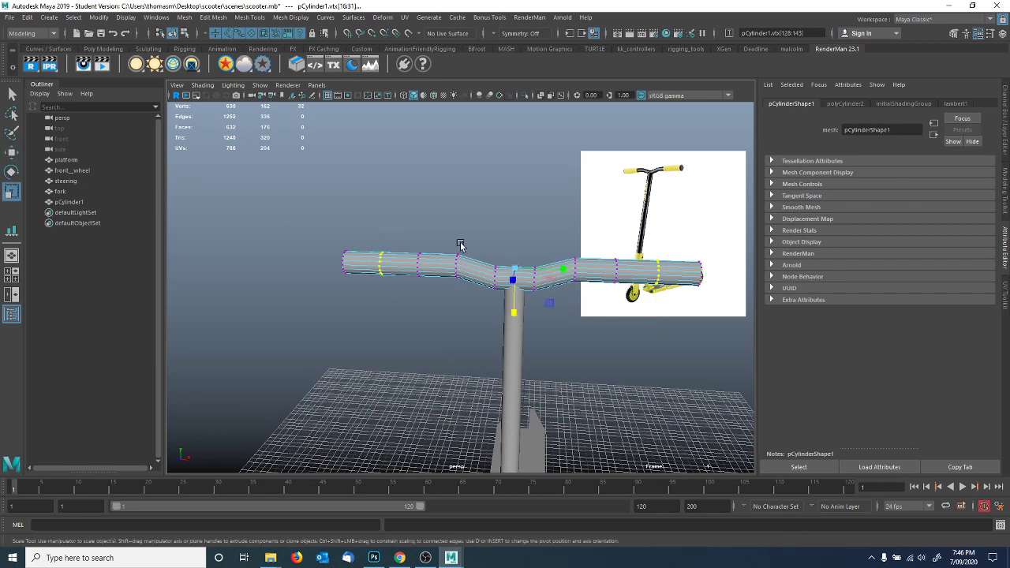
{"action": "left_click_drag", "start_coordinate": [559, 273], "coordinate": [557, 274]}
Select the third vertex ring from one handlebar end and set symmetry to World X.
{"action": "right_click", "coordinate": [588, 266]}
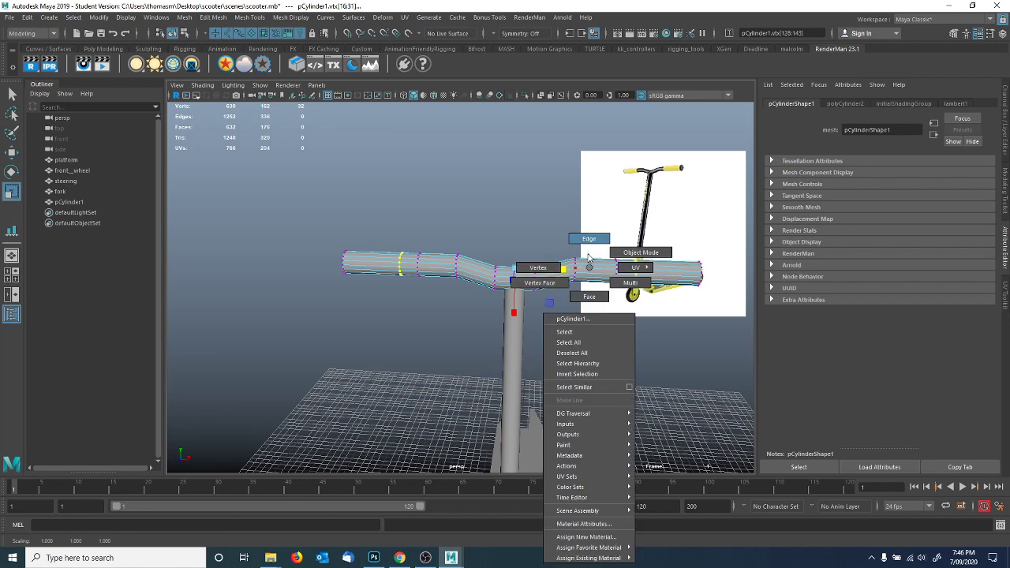
{"action": "left_click", "coordinate": [552, 269]}
{"action": "middle_click_drag", "start_coordinate": [653, 241], "coordinate": [541, 219], "text": "alt"}
{"action": "left_click_drag", "start_coordinate": [537, 214], "coordinate": [549, 300]}
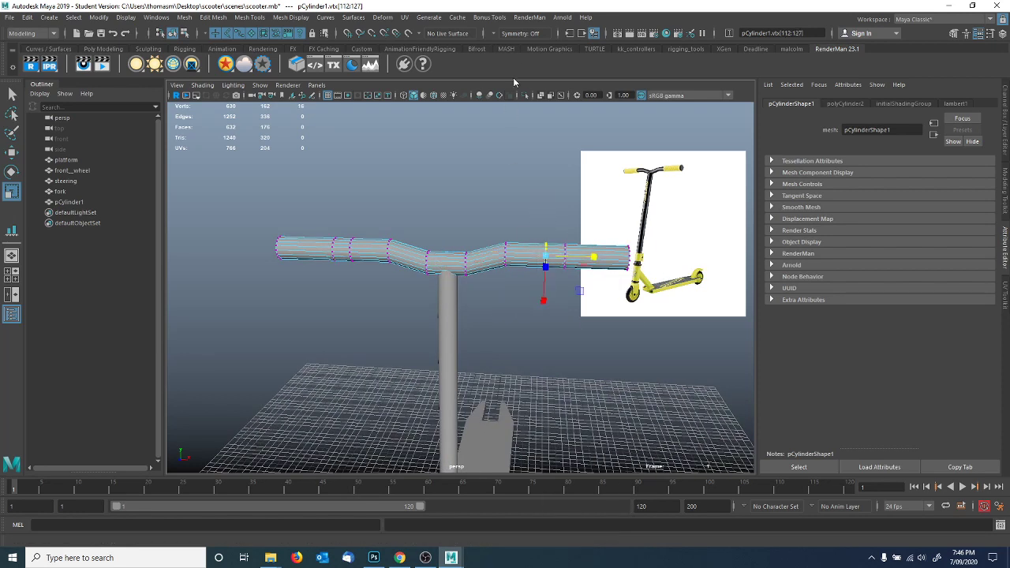
{"action": "left_click", "coordinate": [494, 35]}
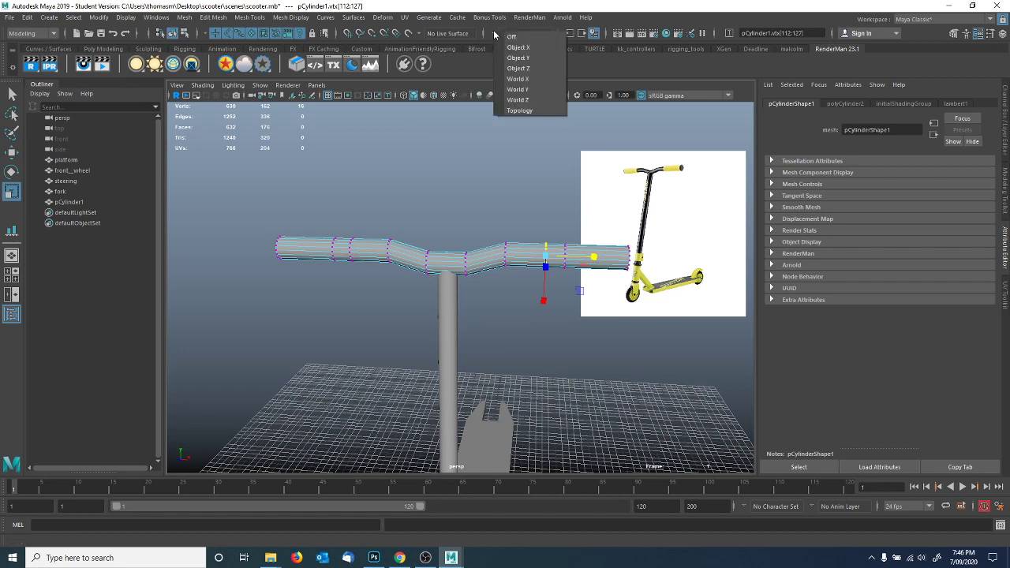
{"action": "left_click", "coordinate": [524, 79]}
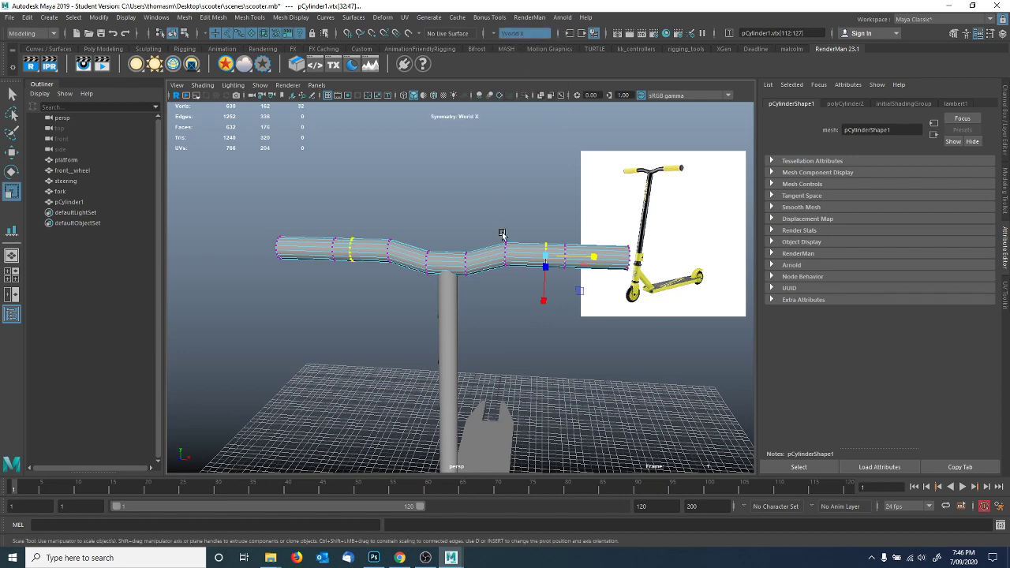
Slide the third vertex rings outward close to the grip edge rings, and move the outer bend rings slightly outward.
{"action": "key", "text": "w"}
{"action": "mouse_move", "coordinate": [567, 259]}
{"action": "left_mouse_down"}
{"action": "mouse_move", "coordinate": [538, 261]}
{"action": "mouse_move", "coordinate": [575, 261]}
{"action": "left_mouse_up"}
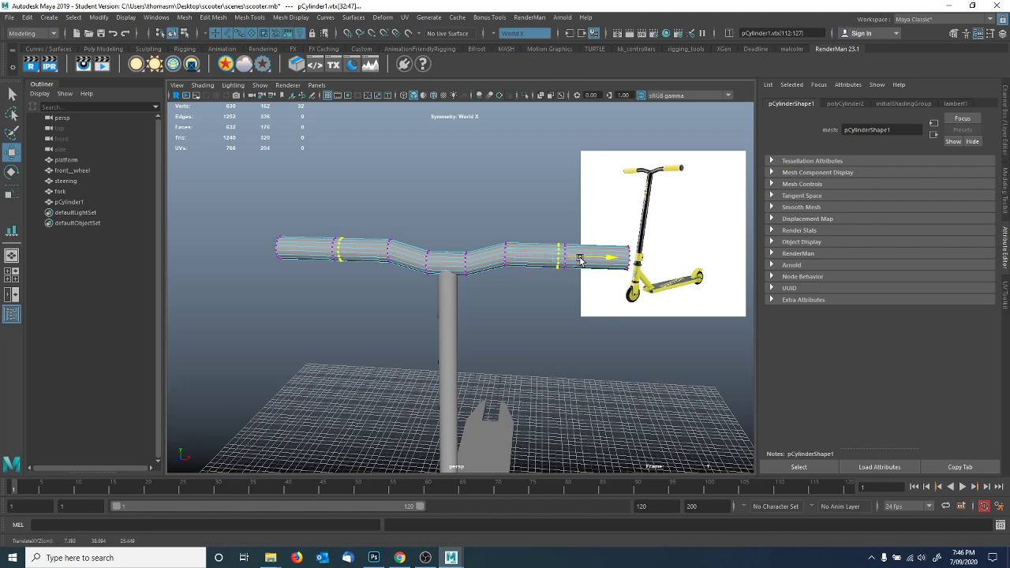
{"action": "left_click_drag", "start_coordinate": [492, 220], "coordinate": [527, 299]}
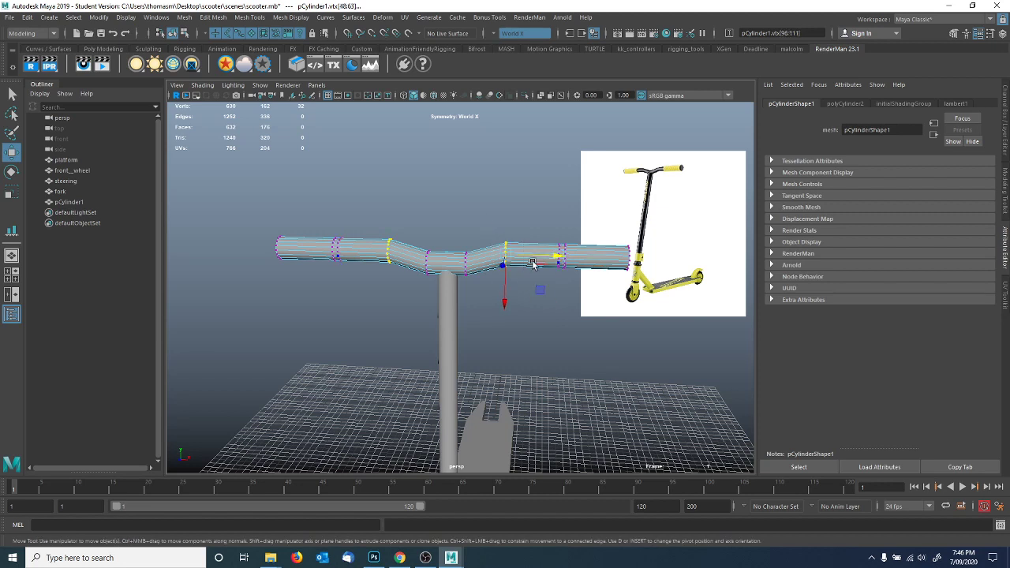
{"action": "left_click_drag", "start_coordinate": [539, 262], "coordinate": [552, 263]}
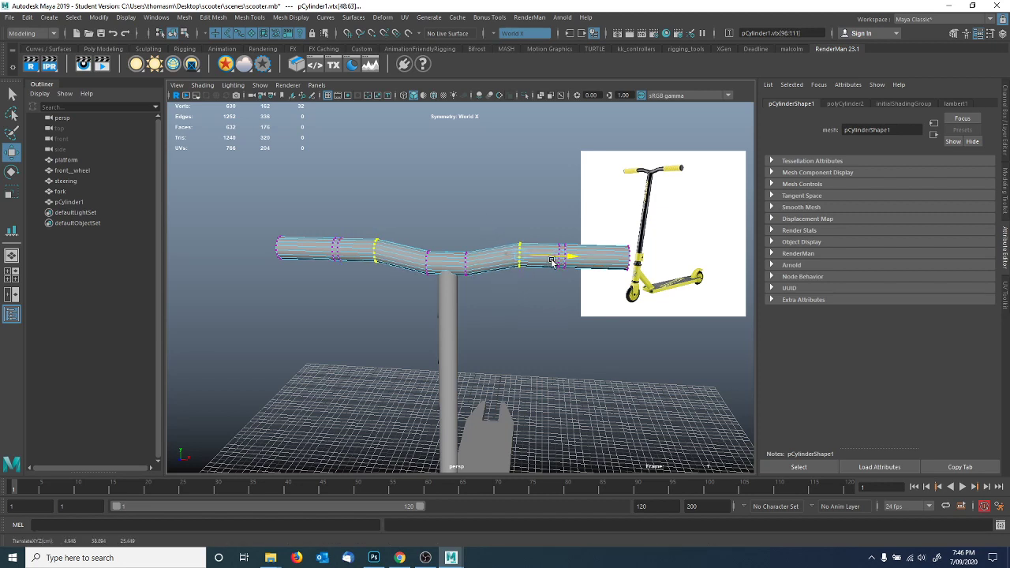
Select the faces around both handlebar grips and scale them up to thicken the grips.
{"action": "right_click_drag", "start_coordinate": [552, 263], "coordinate": [560, 285]}
{"action": "left_click_drag", "start_coordinate": [592, 229], "coordinate": [542, 268]}
{"action": "key", "text": "r"}
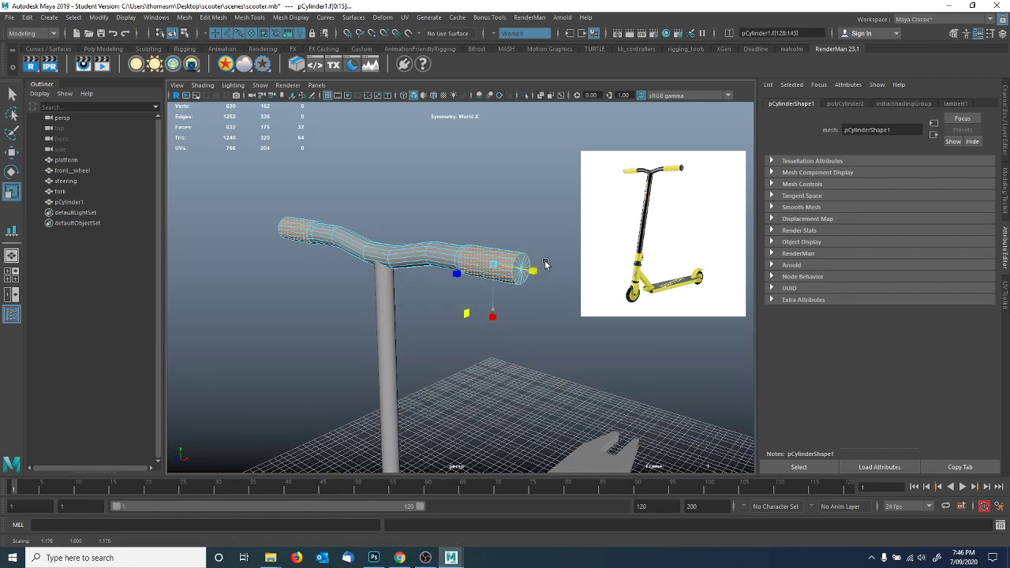
{"action": "left_click_drag", "start_coordinate": [442, 299], "coordinate": [489, 292], "text": "alt"}
{"action": "left_click_drag", "start_coordinate": [545, 245], "coordinate": [549, 246]}
{"action": "left_click_drag", "start_coordinate": [534, 311], "coordinate": [465, 320], "text": "alt"}
{"action": "scroll", "coordinate": [464, 320], "scroll_direction": "up", "scroll_amount": 5}
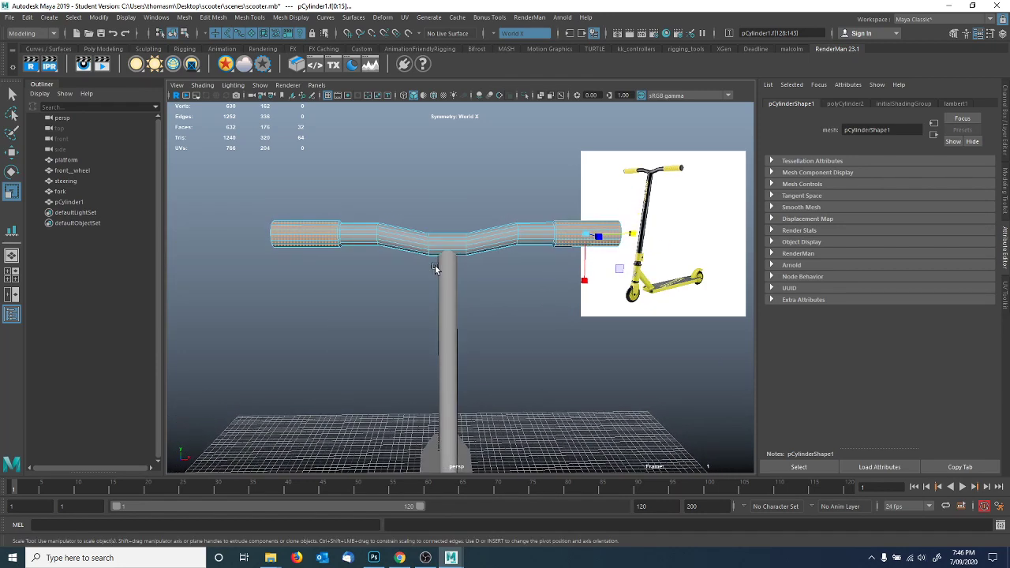
Rotate the two vertex rings of the handlebar's central dip and move them closer together above the steering column.
{"action": "left_click_drag", "start_coordinate": [483, 277], "coordinate": [462, 282], "text": "alt"}
{"action": "right_click_drag", "start_coordinate": [456, 254], "coordinate": [431, 218]}
{"action": "left_click_drag", "start_coordinate": [431, 219], "coordinate": [491, 350]}
{"action": "key", "text": "e"}
{"action": "left_click_drag", "start_coordinate": [439, 221], "coordinate": [394, 229]}
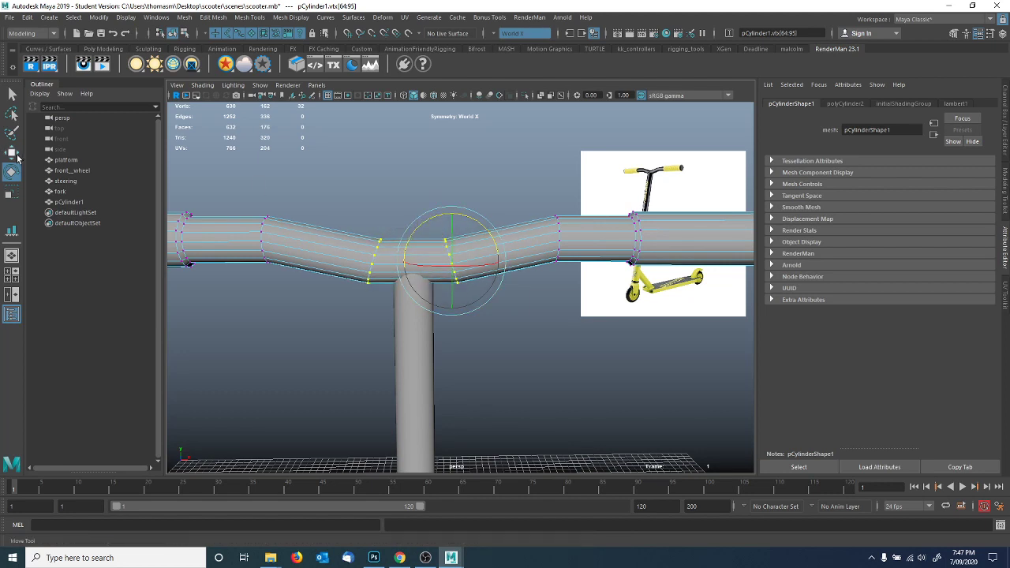
{"action": "key", "text": "w"}
{"action": "left_click_drag", "start_coordinate": [479, 262], "coordinate": [470, 263]}
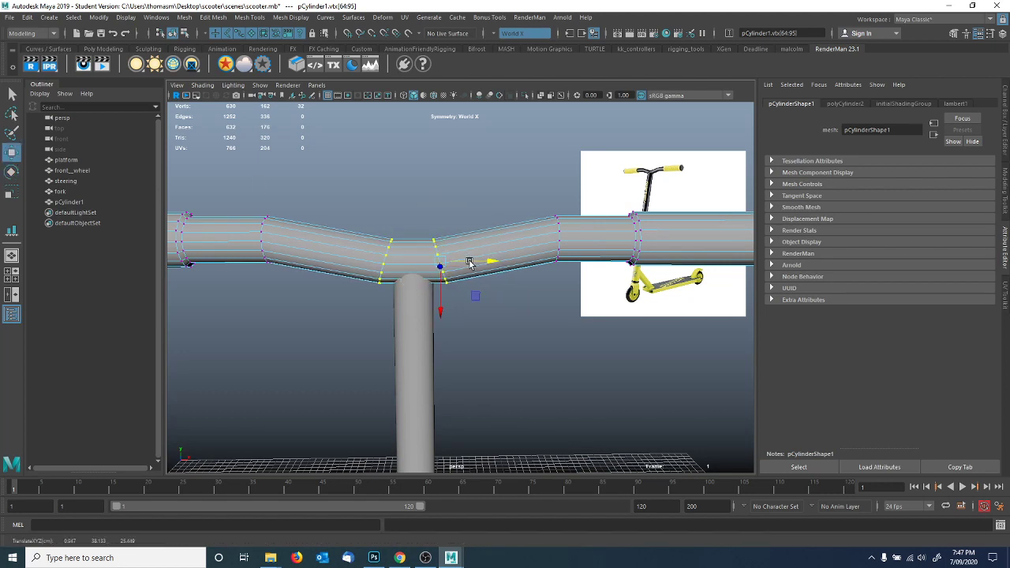
Scale the two central rings slightly taller, bring them closer together and rotate them more upright.
{"action": "key", "text": "r"}
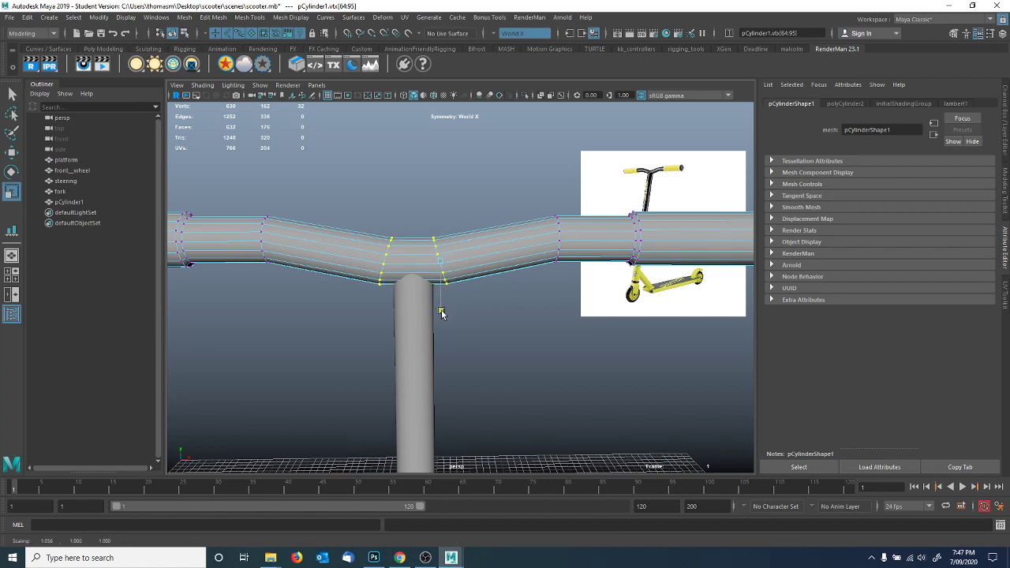
{"action": "key", "text": "w"}
{"action": "left_click_drag", "start_coordinate": [473, 263], "coordinate": [469, 263]}
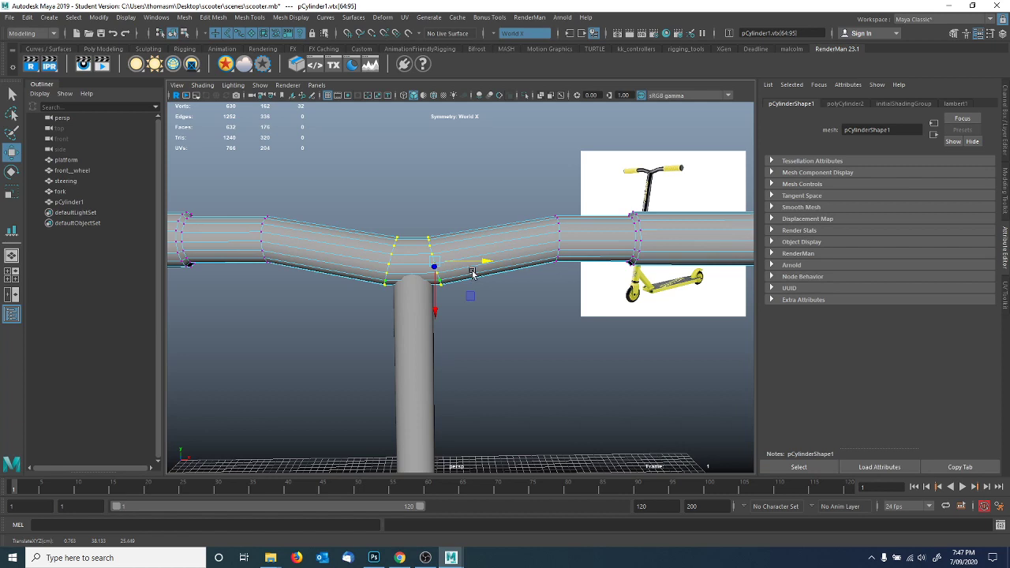
{"action": "key", "text": "e"}
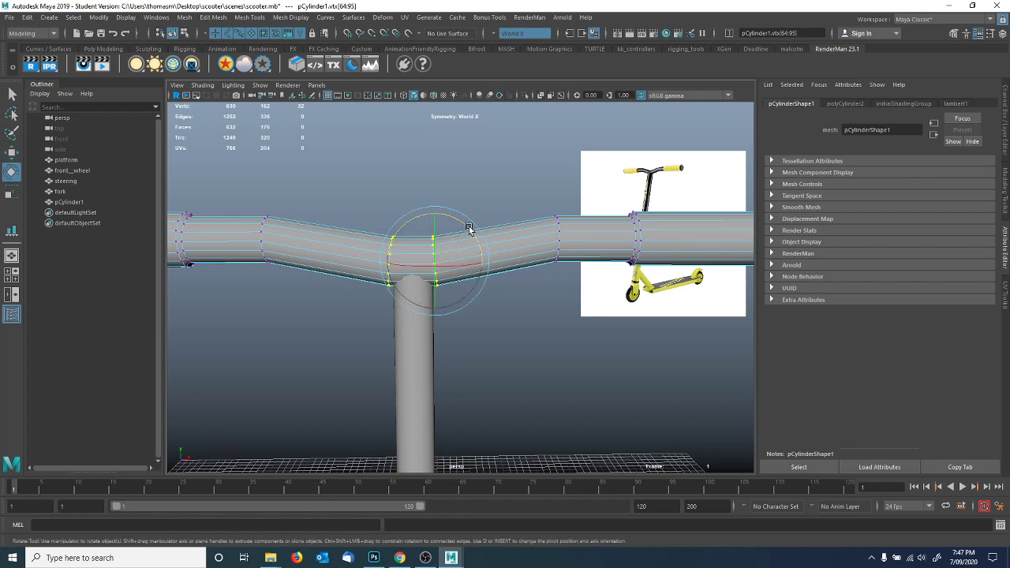
Move the outer bend rings slightly inward, and select the vertex rings at the grips' inner edges before returning to object selection.
{"action": "key", "text": "F9"}
{"action": "left_click_drag", "start_coordinate": [504, 185], "coordinate": [574, 294]}
{"action": "key", "text": "w"}
{"action": "middle_click_drag", "start_coordinate": [558, 289], "coordinate": [500, 282], "text": "alt"}
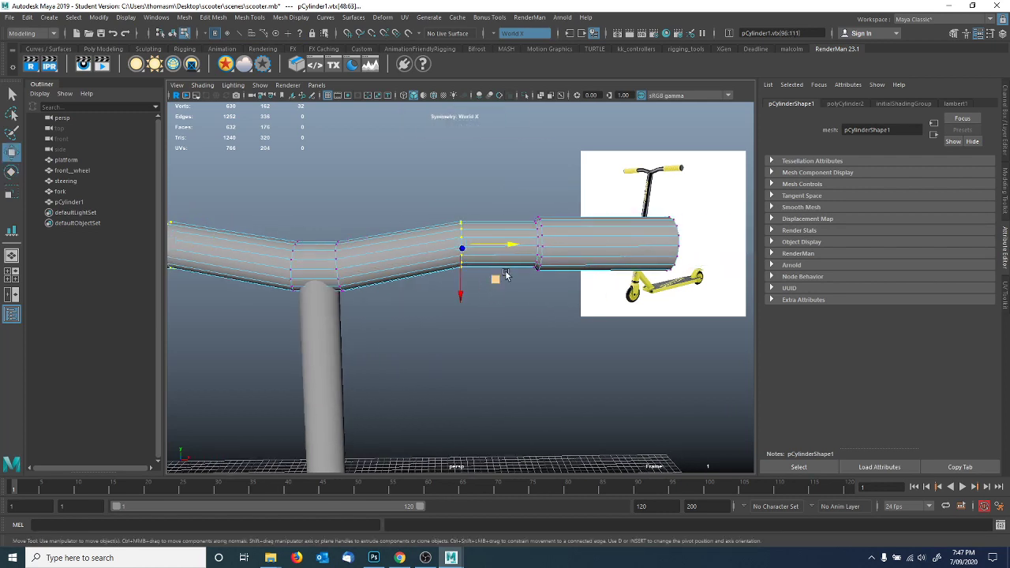
{"action": "left_click_drag", "start_coordinate": [508, 189], "coordinate": [562, 310]}
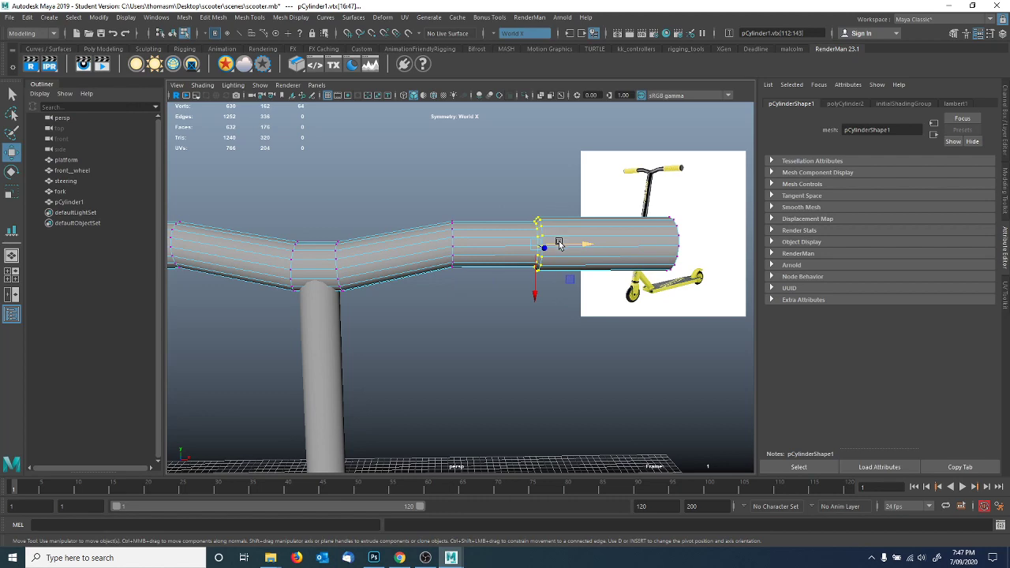
{"action": "scroll", "coordinate": [512, 197], "scroll_direction": "down", "scroll_amount": 5}
{"action": "left_click_drag", "start_coordinate": [512, 198], "coordinate": [446, 307], "text": "alt"}
{"action": "key", "text": "F8"}
{"action": "left_click", "coordinate": [384, 271]}
Scale the whole handlebar to adjust its proportions against the steering column.
{"action": "scroll", "coordinate": [446, 308], "scroll_direction": "up", "scroll_amount": 6}
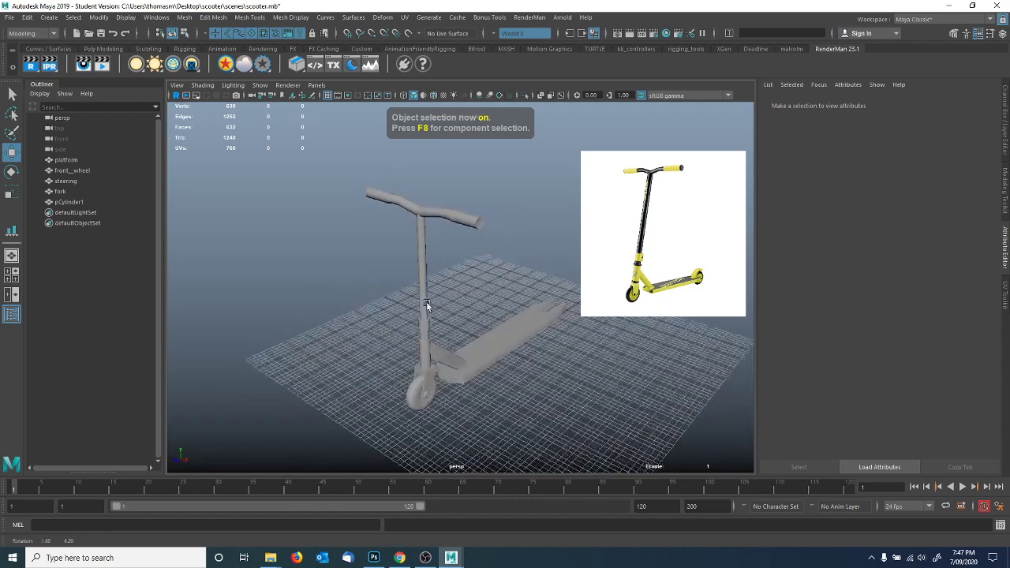
{"action": "left_click", "coordinate": [444, 260]}
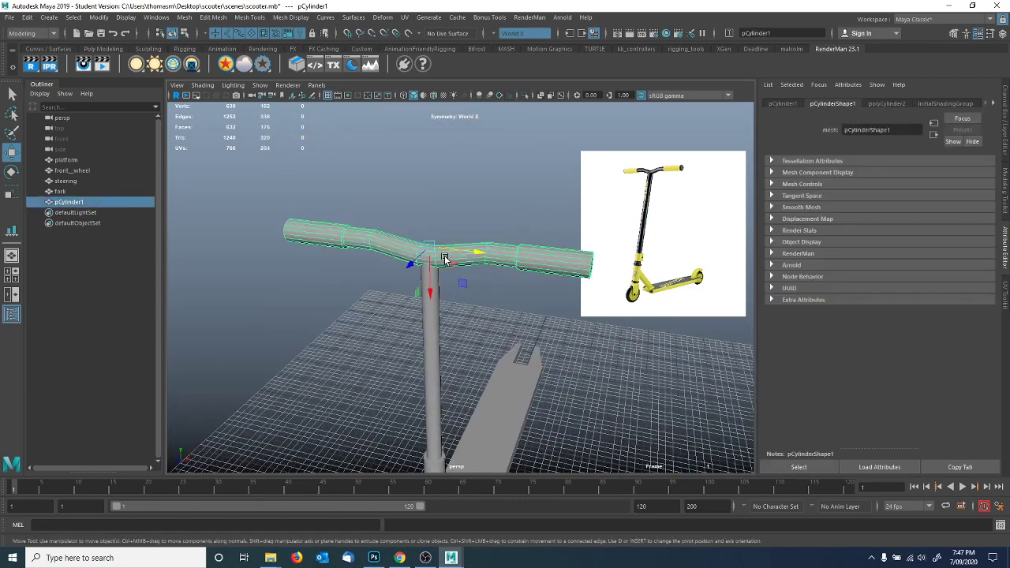
{"action": "left_click", "coordinate": [13, 192]}
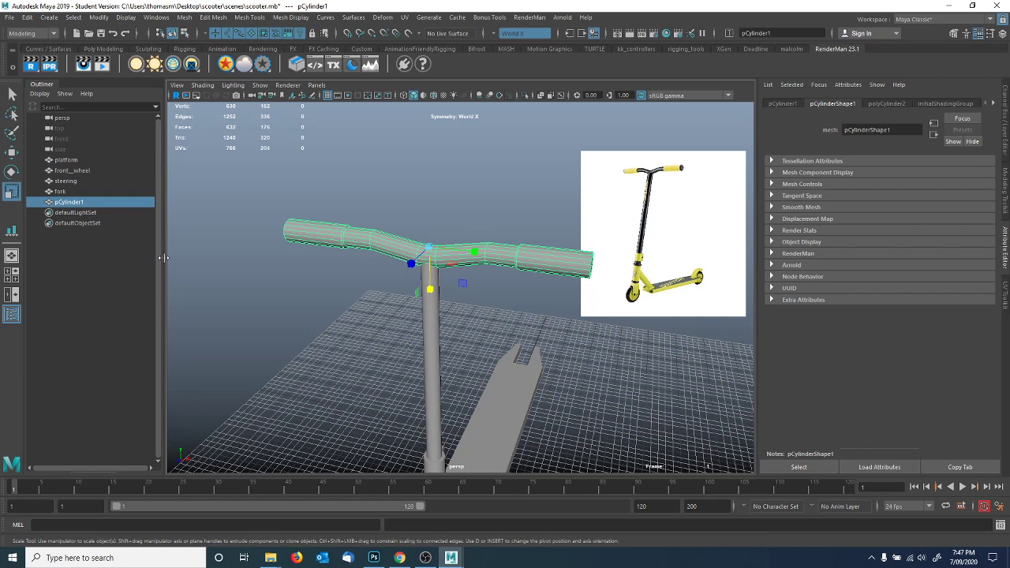
{"action": "left_click_drag", "start_coordinate": [427, 248], "coordinate": [480, 277]}
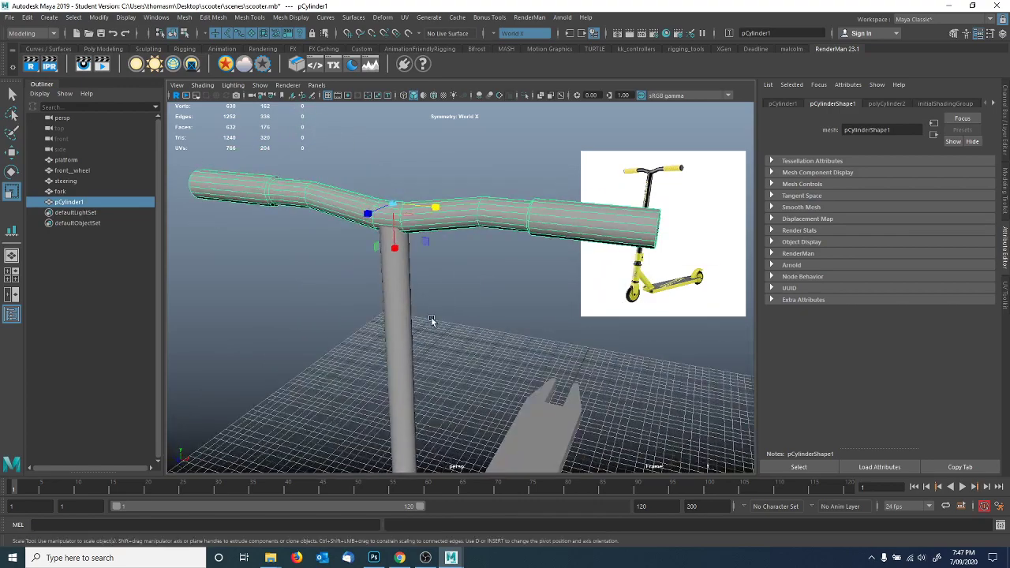
{"action": "left_click", "coordinate": [432, 321]}
Select the centre vertices of the handlebar's end caps and pull them outward along the bar to make the caps bulge slightly.
{"action": "right_click_drag", "start_coordinate": [483, 297], "coordinate": [418, 293], "text": "alt"}
{"action": "left_click_drag", "start_coordinate": [378, 304], "coordinate": [438, 275], "text": "alt"}
{"action": "scroll", "coordinate": [489, 291], "scroll_direction": "up", "scroll_amount": 3}
{"action": "left_click", "coordinate": [482, 273]}
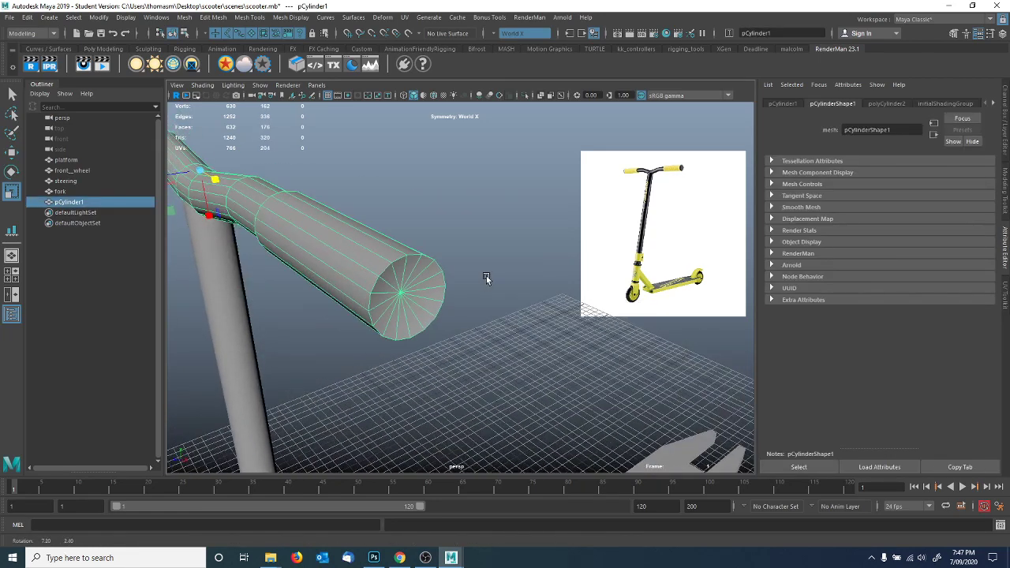
{"action": "right_click_drag", "start_coordinate": [425, 280], "coordinate": [379, 270]}
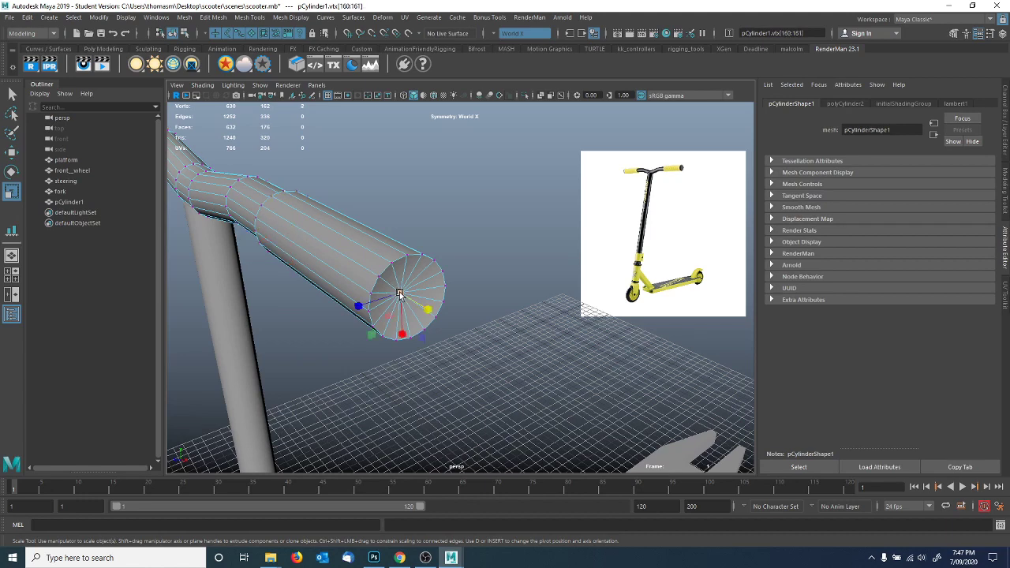
{"action": "key", "text": "w"}
{"action": "left_click_drag", "start_coordinate": [401, 331], "coordinate": [442, 316], "text": "alt"}
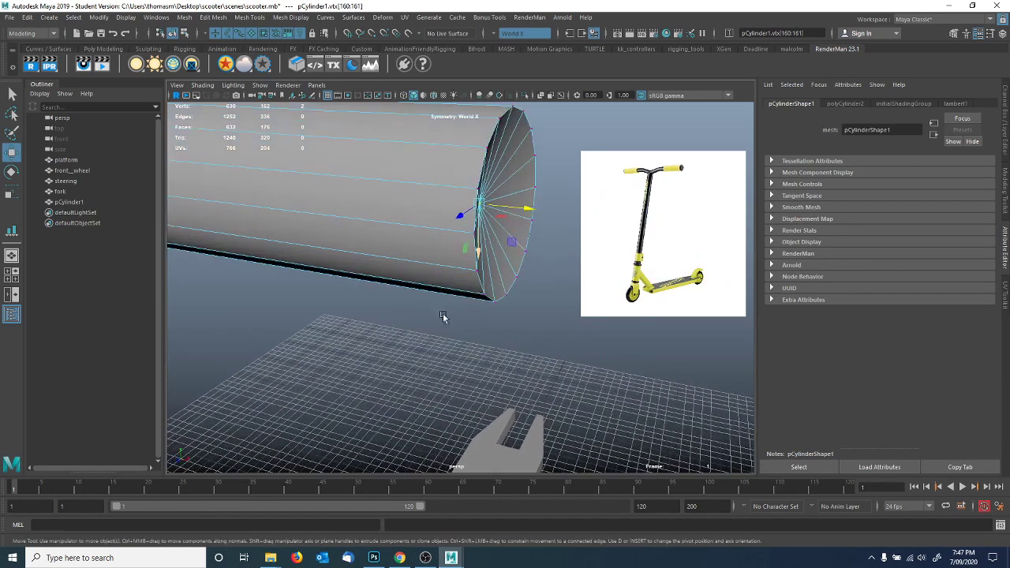
{"action": "left_click_drag", "start_coordinate": [515, 219], "coordinate": [571, 219]}
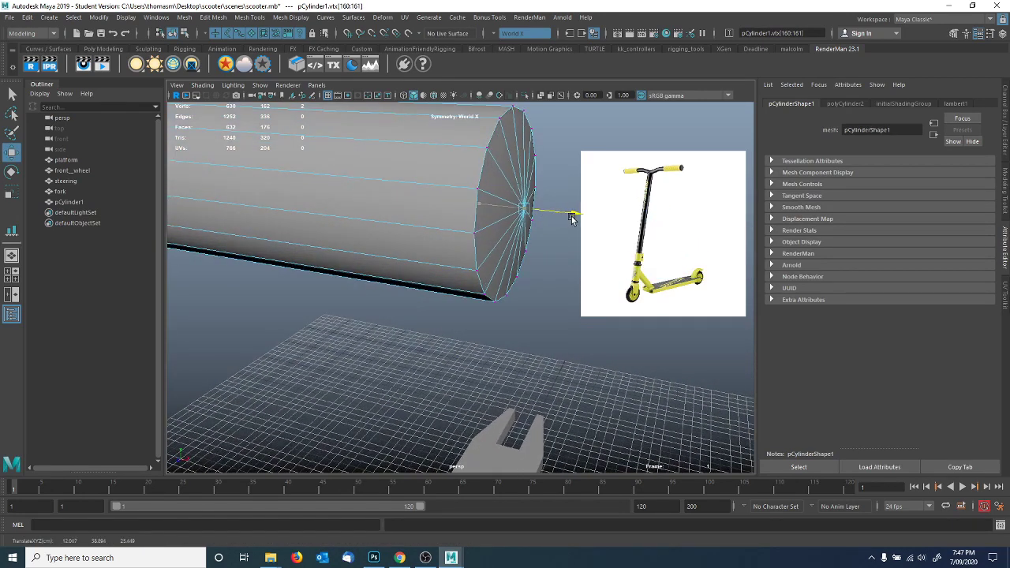
{"action": "mouse_move", "coordinate": [551, 251]}
{"action": "left_mouse_down", "text": "alt"}
{"action": "mouse_move", "coordinate": [557, 282]}
{"action": "mouse_move", "coordinate": [534, 232]}
{"action": "mouse_move", "coordinate": [550, 238]}
{"action": "left_mouse_up", "text": "alt"}
{"action": "left_click_drag", "start_coordinate": [473, 243], "coordinate": [451, 243], "text": "alt"}
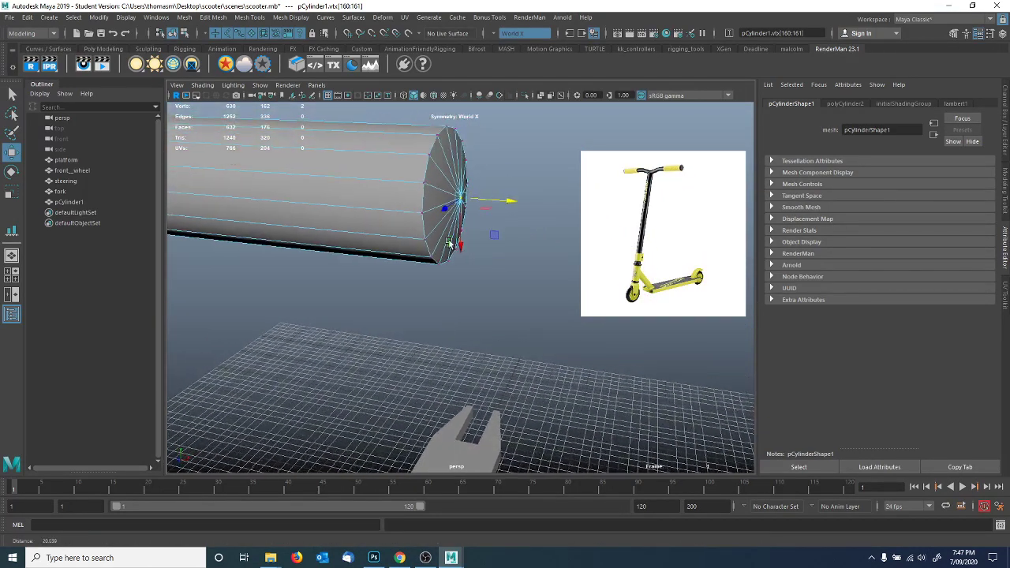
Bevel the edge loops around the handlebar's end caps, reduce the bevel fraction to a narrow chamfer, and return to object selection.
{"action": "left_click", "coordinate": [179, 85]}
{"action": "left_click", "coordinate": [225, 196]}
{"action": "left_click_drag", "start_coordinate": [375, 306], "coordinate": [404, 287], "text": "alt"}
{"action": "right_click_drag", "start_coordinate": [399, 269], "coordinate": [415, 229]}
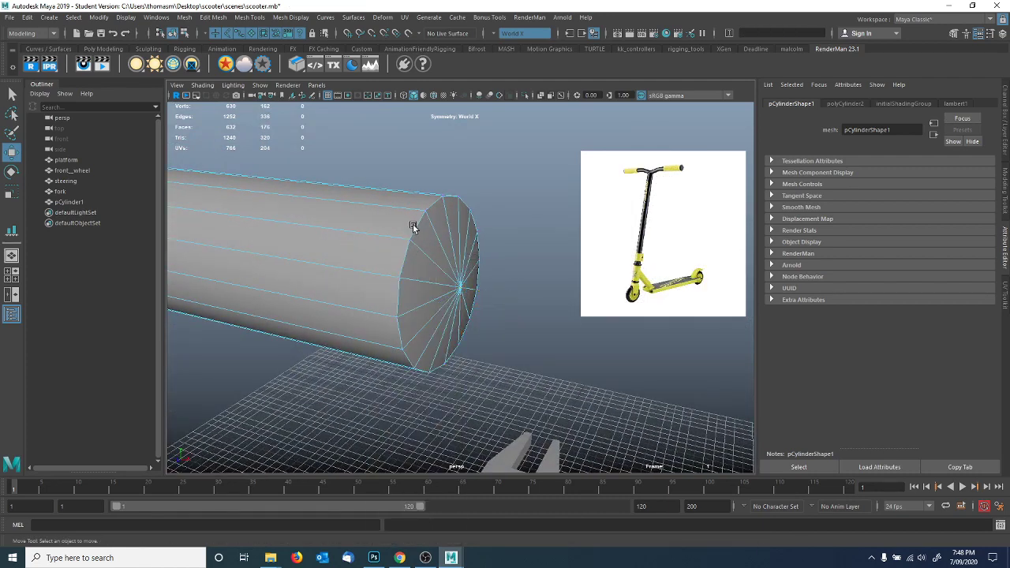
{"action": "left_click", "coordinate": [184, 17]}
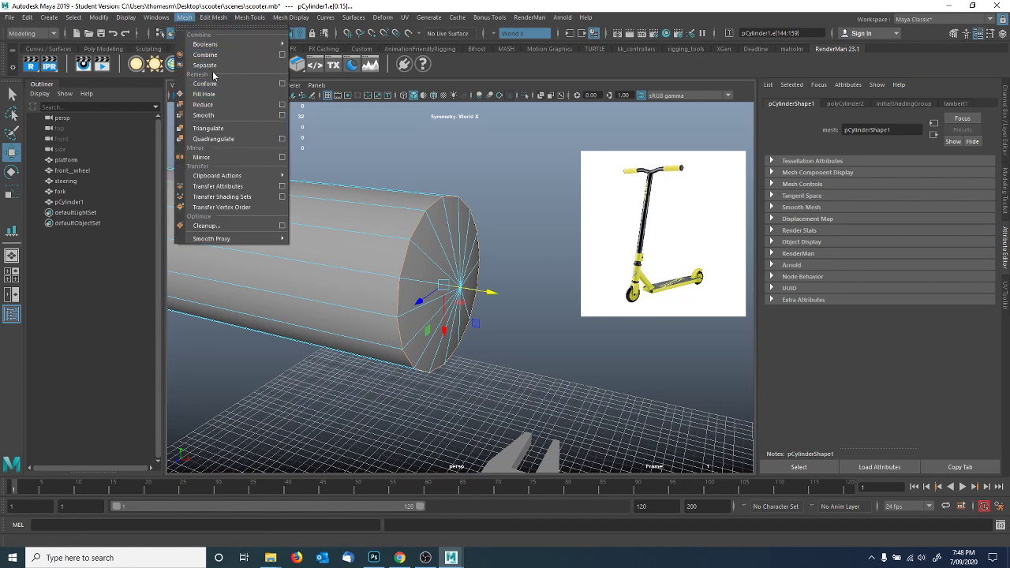
{"action": "mouse_move", "coordinate": [213, 16]}
{"action": "left_click", "coordinate": [225, 62]}
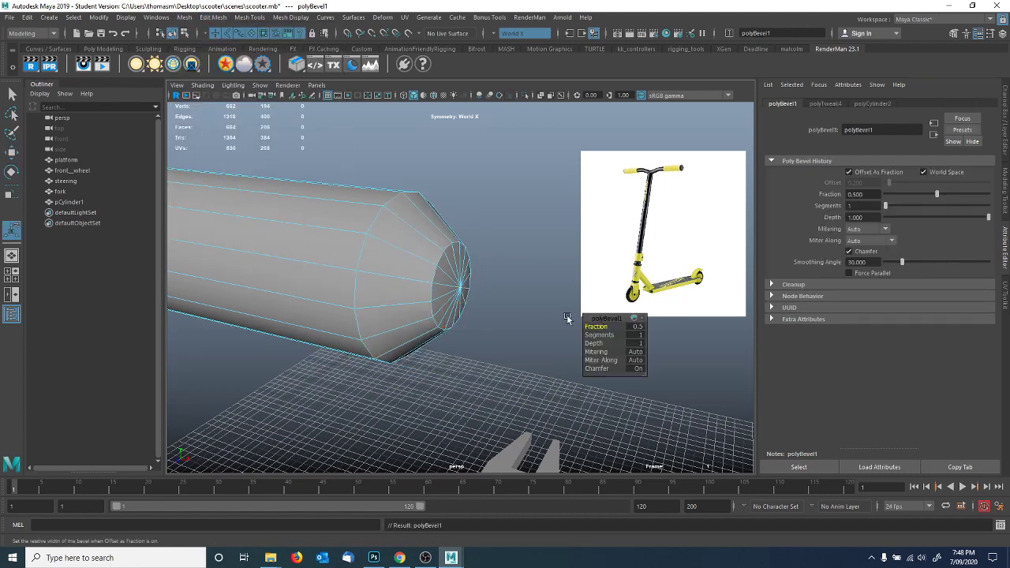
{"action": "left_click_drag", "start_coordinate": [595, 326], "coordinate": [597, 326]}
{"action": "right_click_drag", "start_coordinate": [440, 285], "coordinate": [475, 265]}
{"action": "left_click", "coordinate": [511, 286]}
Try smoothing the handlebar's shading by applying Soften/Harden Edges with its existing angle setting.
{"action": "left_click", "coordinate": [432, 300]}
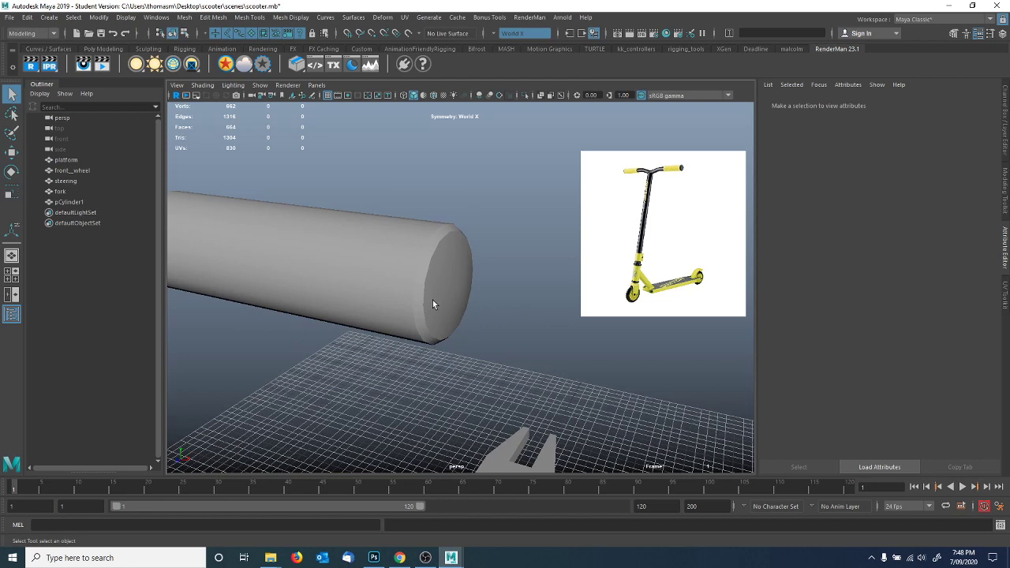
{"action": "left_click", "coordinate": [297, 18]}
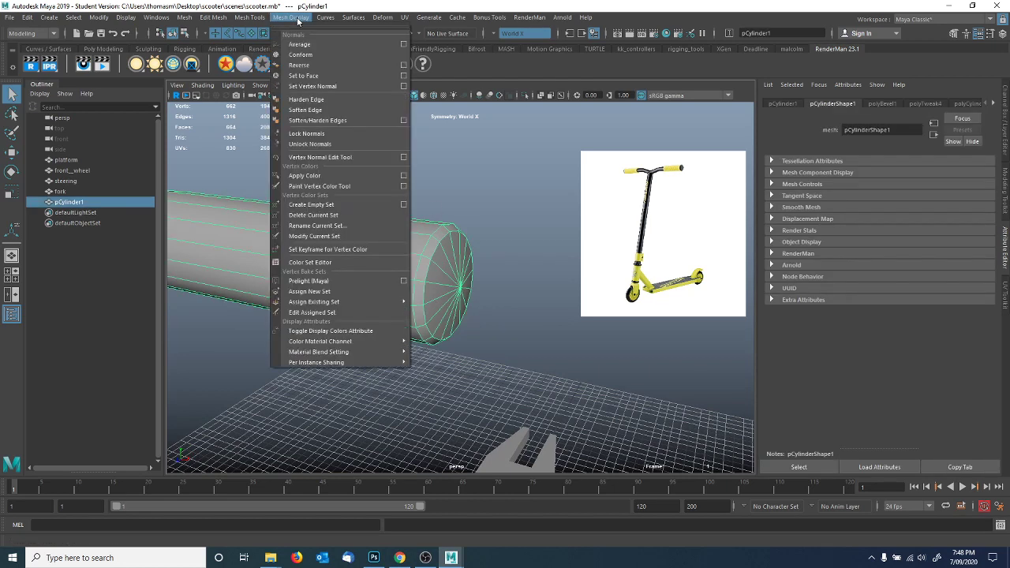
{"action": "left_click", "coordinate": [309, 120]}
{"action": "left_click", "coordinate": [512, 257]}
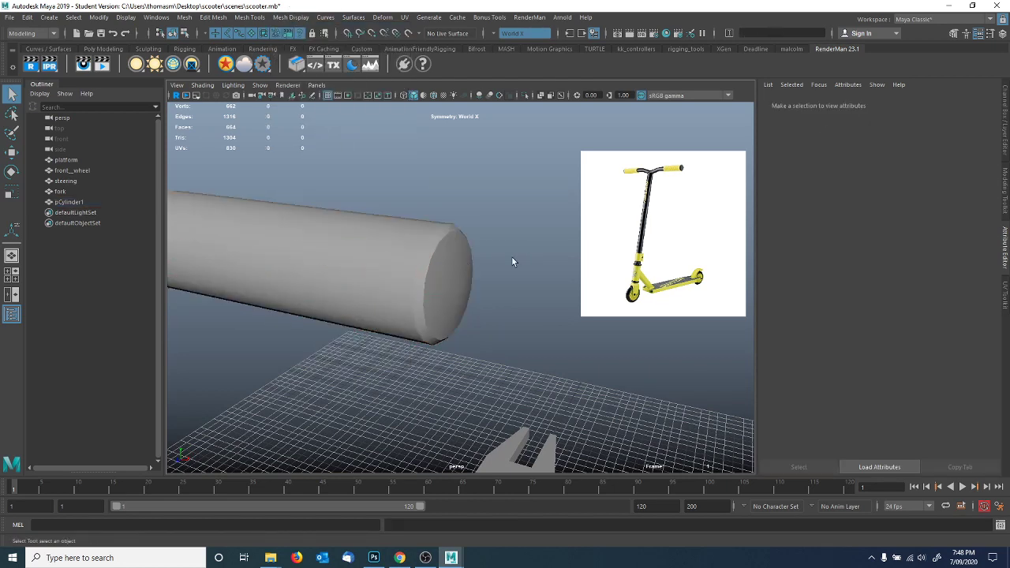
{"action": "left_click", "coordinate": [407, 269]}
{"action": "left_click", "coordinate": [290, 17]}
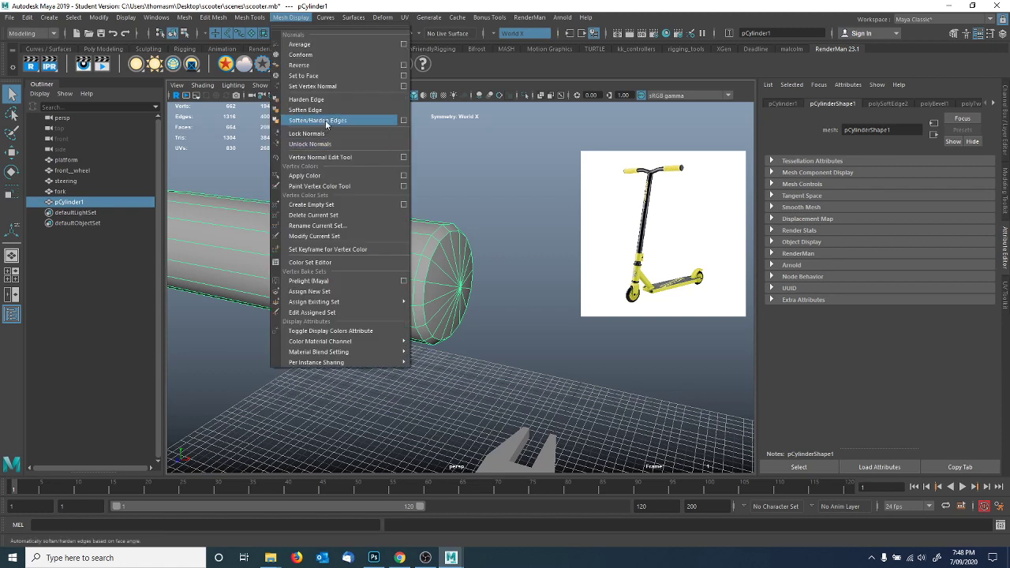
{"action": "left_click", "coordinate": [308, 121]}
{"action": "left_click", "coordinate": [510, 235]}
{"action": "left_click_drag", "start_coordinate": [510, 235], "coordinate": [444, 242], "text": "alt"}
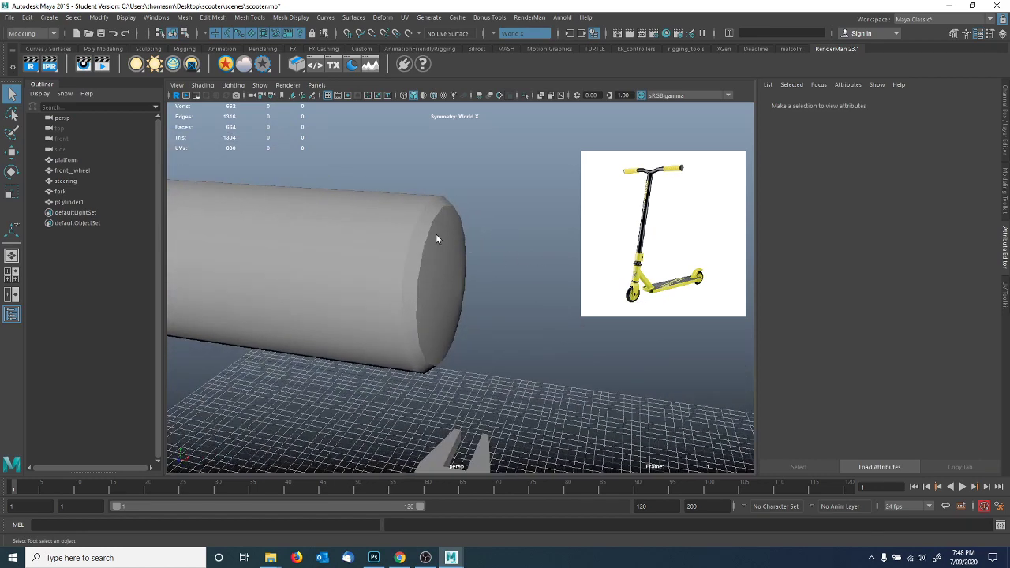
Apply Soften/Harden Edges to the handlebar with an angle of 60.
{"action": "left_click", "coordinate": [435, 235]}
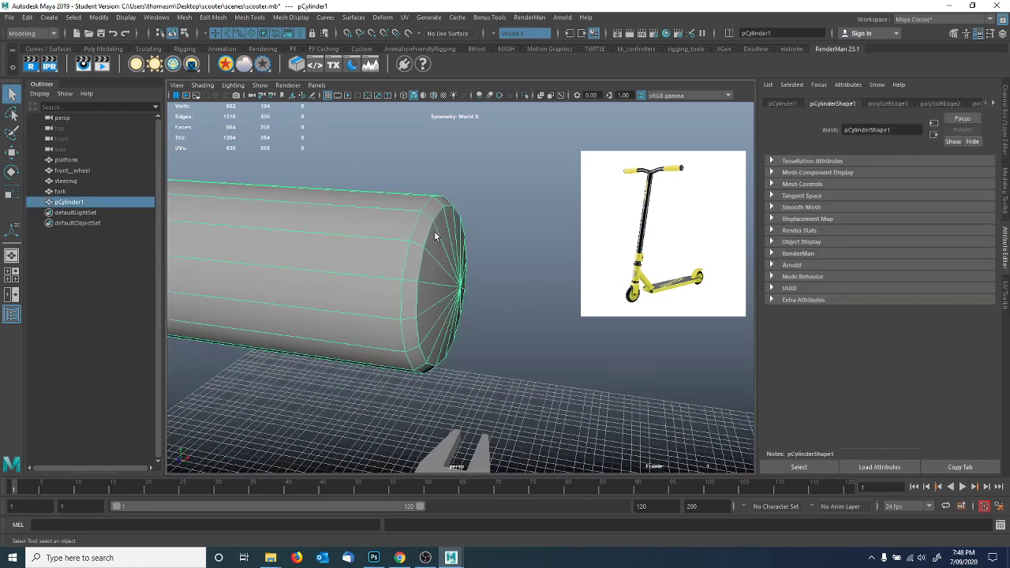
{"action": "left_click", "coordinate": [261, 20]}
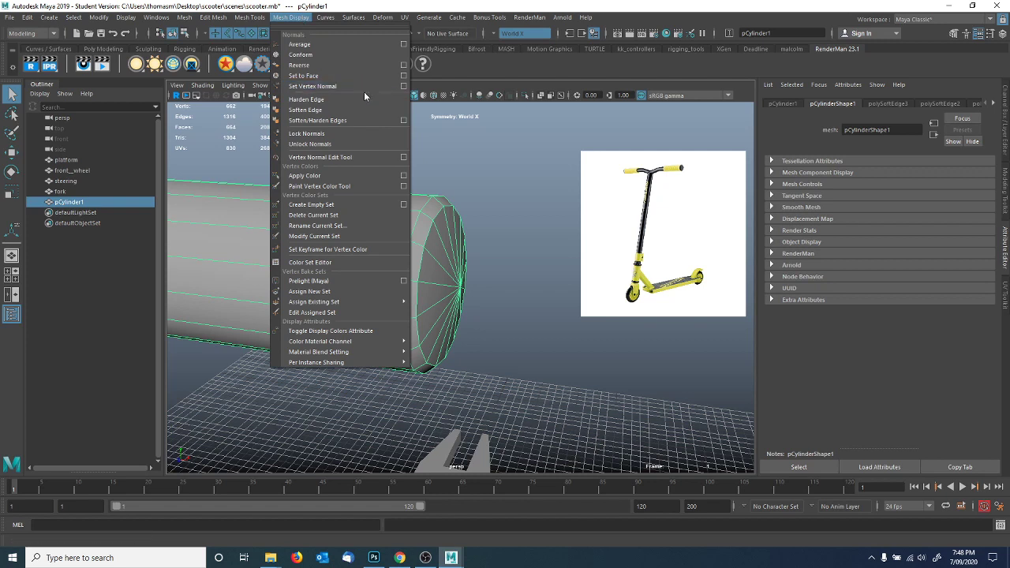
{"action": "left_click", "coordinate": [403, 121]}
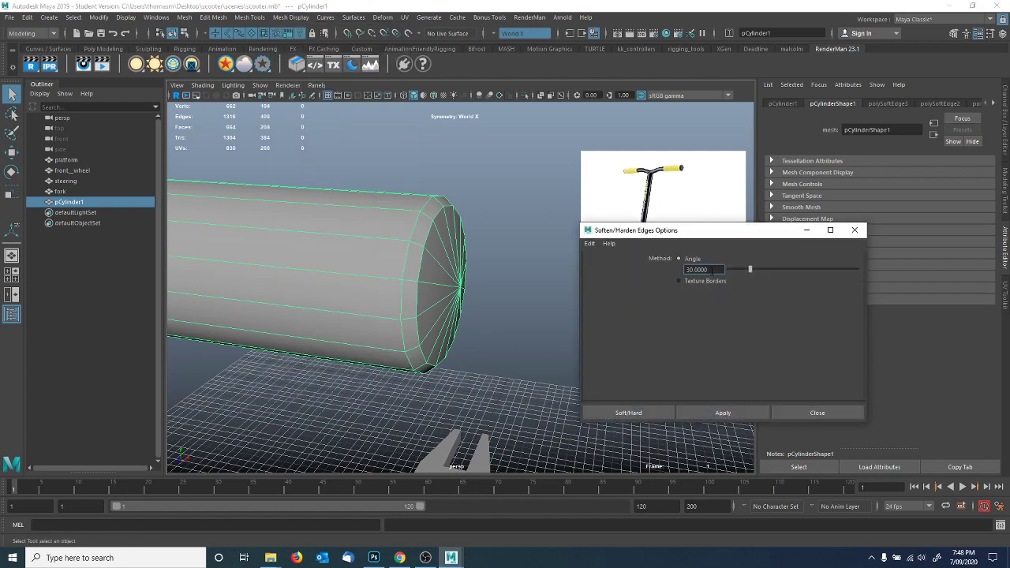
{"action": "type", "text": "60"}
{"action": "left_click", "coordinate": [628, 413]}
{"action": "right_click_drag", "start_coordinate": [441, 261], "coordinate": [487, 251]}
{"action": "left_click", "coordinate": [511, 312]}
Select the edge loop around the outer rim of the grip's inner shoulder, where the thicker grip begins.
{"action": "left_click_drag", "start_coordinate": [513, 314], "coordinate": [363, 280], "text": "alt"}
{"action": "left_click", "coordinate": [363, 276]}
{"action": "right_click_drag", "start_coordinate": [364, 272], "coordinate": [360, 265]}
{"action": "double_click", "coordinate": [360, 265]}
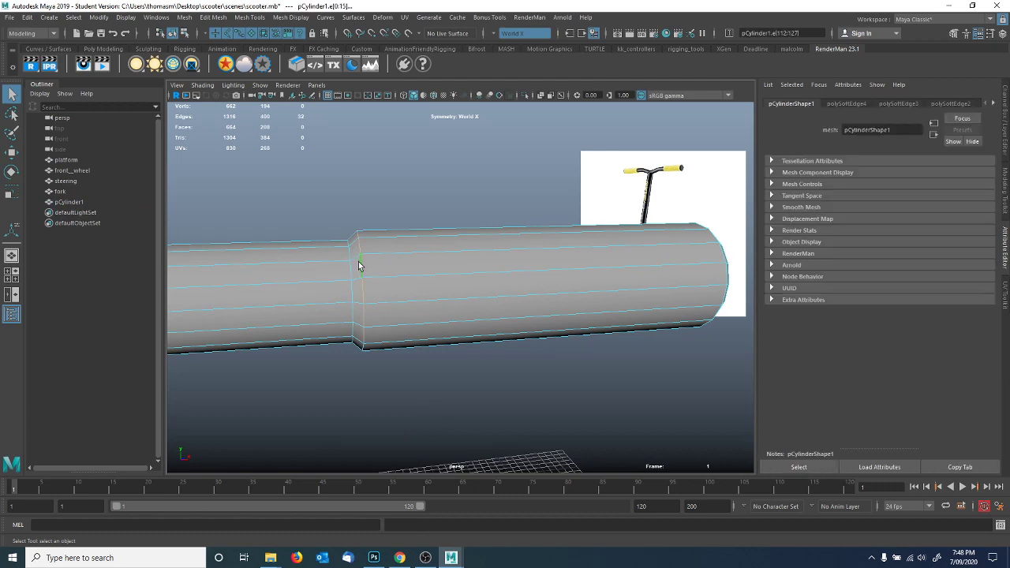
Shift the edge loop at the handlebar grip's shoulder slightly along the bar and harden the shoulder edge loops.
{"action": "key", "text": "w"}
{"action": "right_click_drag", "start_coordinate": [394, 252], "coordinate": [358, 244]}
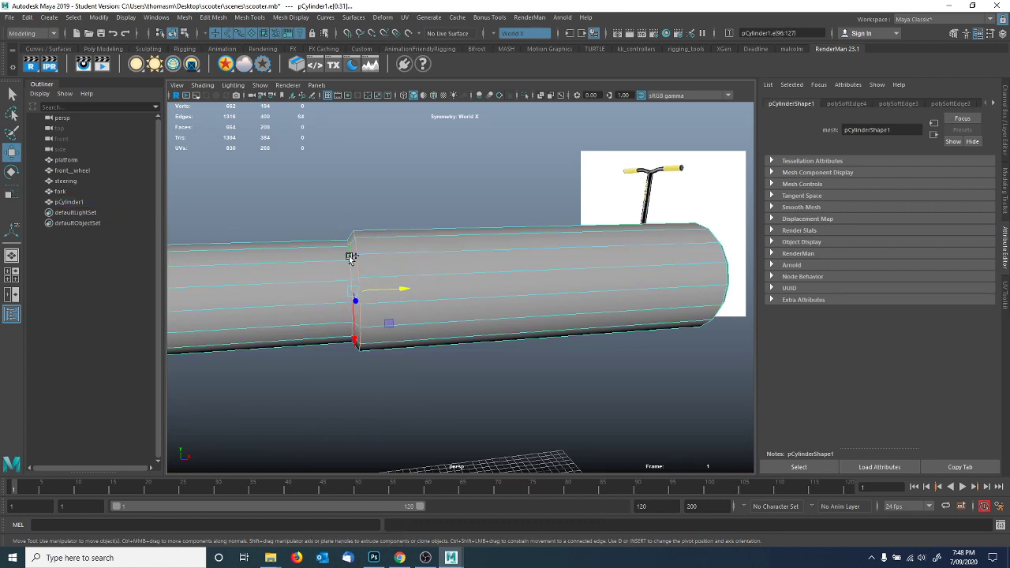
{"action": "left_click", "coordinate": [291, 17]}
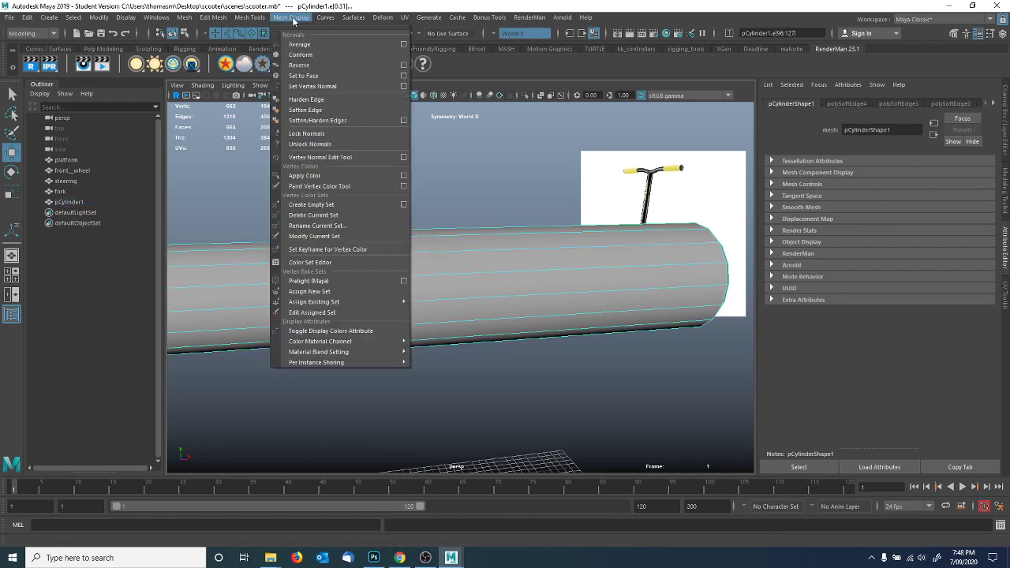
{"action": "left_click", "coordinate": [306, 100]}
{"action": "left_click", "coordinate": [416, 209]}
Return to object mode and rename the handlebar mesh pCylinder1 as handle.
{"action": "left_click_drag", "start_coordinate": [415, 213], "coordinate": [400, 250], "text": "alt"}
{"action": "right_click_drag", "start_coordinate": [395, 247], "coordinate": [416, 224]}
{"action": "left_click", "coordinate": [416, 224]}
{"action": "left_click_drag", "start_coordinate": [409, 222], "coordinate": [434, 219], "text": "alt"}
{"action": "scroll", "coordinate": [456, 259], "scroll_direction": "down", "scroll_amount": 5}
{"action": "left_click", "coordinate": [438, 203]}
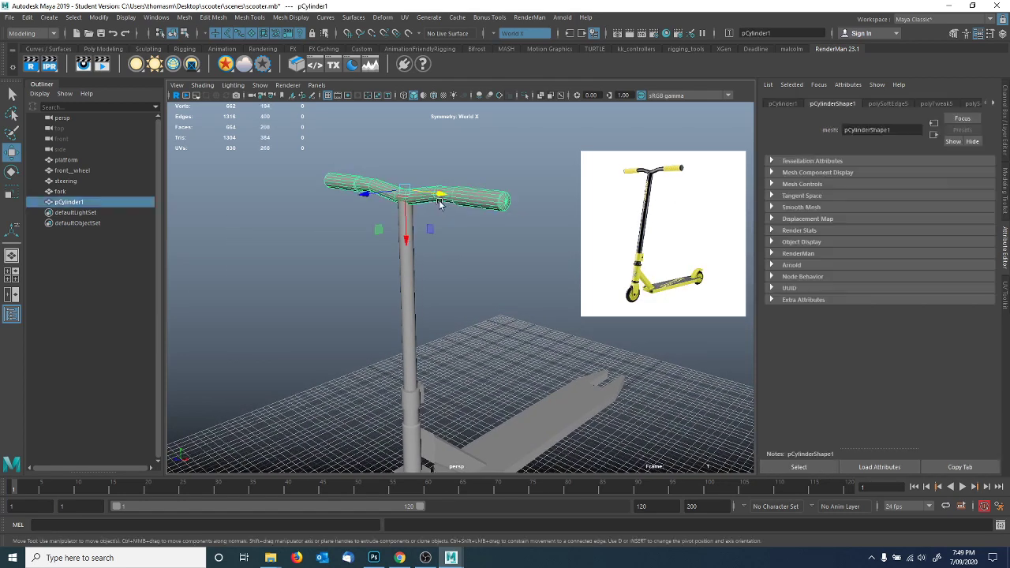
{"action": "double_click", "coordinate": [69, 203]}
{"action": "type", "text": "handle"}
{"action": "key", "text": "Return"}
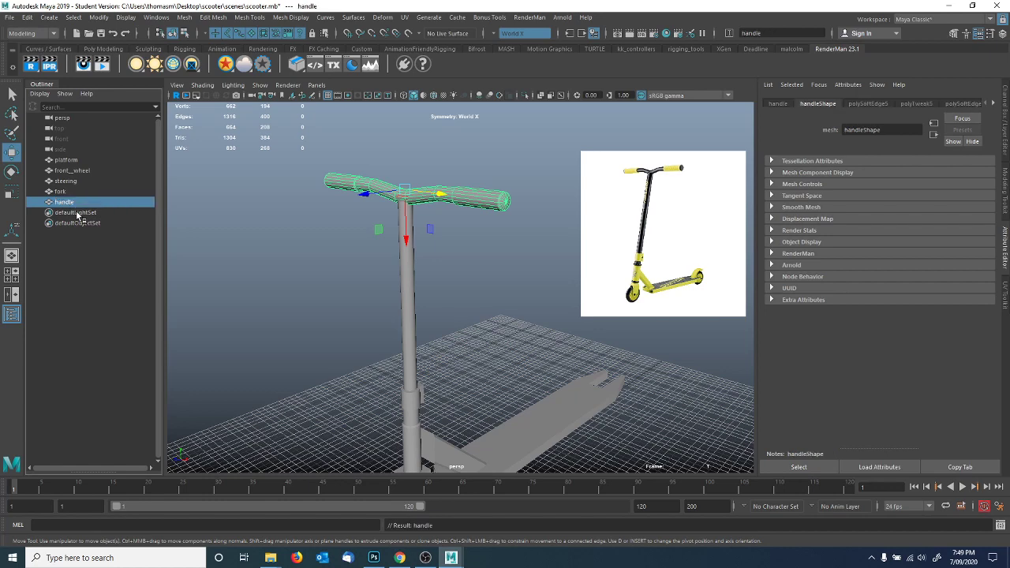
Duplicate the front wheel of the scooter.
{"action": "left_click_drag", "start_coordinate": [520, 389], "coordinate": [307, 385], "text": "alt"}
{"action": "left_click", "coordinate": [307, 385]}
{"action": "middle_click_drag", "start_coordinate": [531, 412], "coordinate": [452, 411], "text": "alt"}
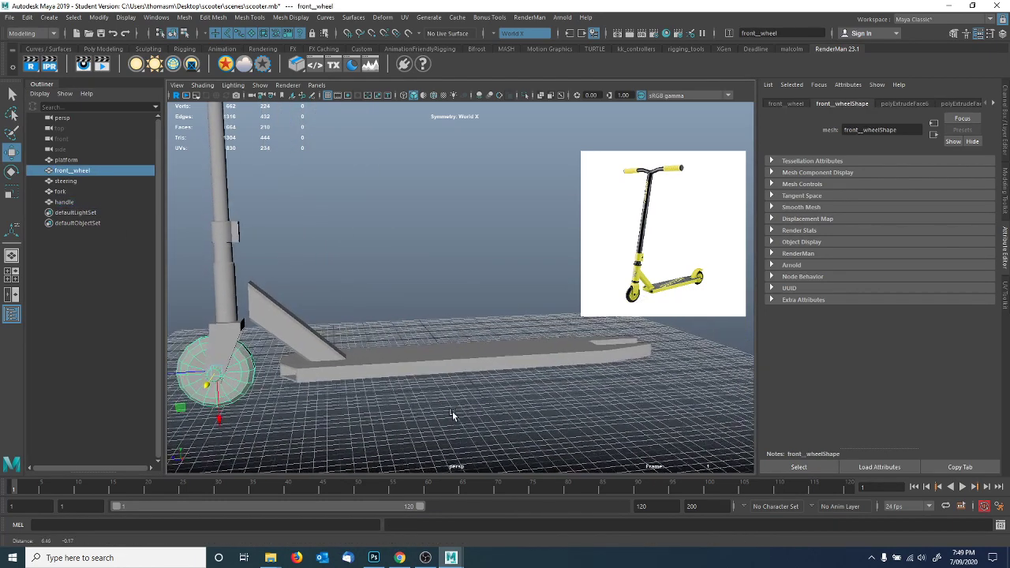
{"action": "left_click", "coordinate": [28, 18]}
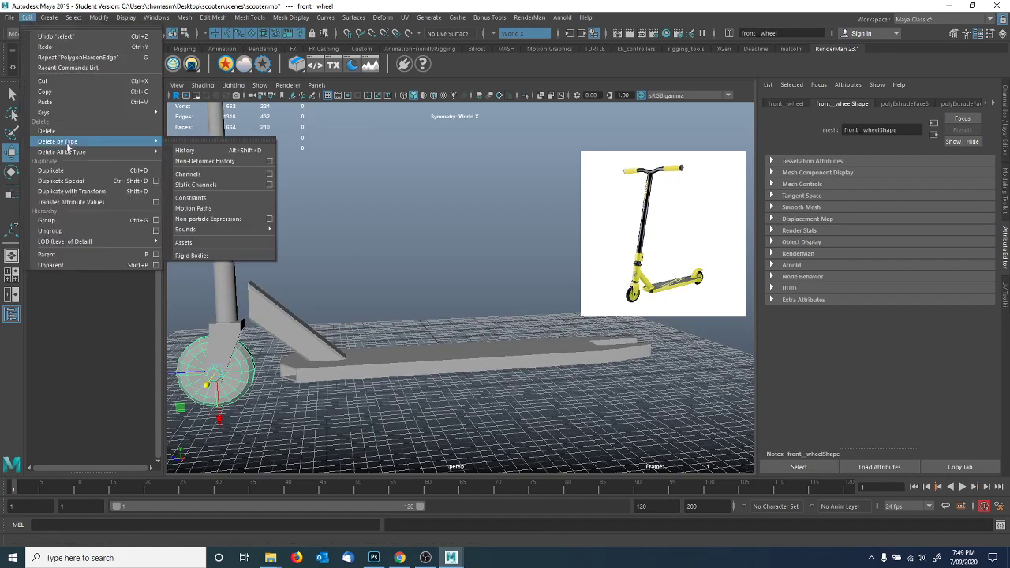
{"action": "left_click", "coordinate": [51, 170]}
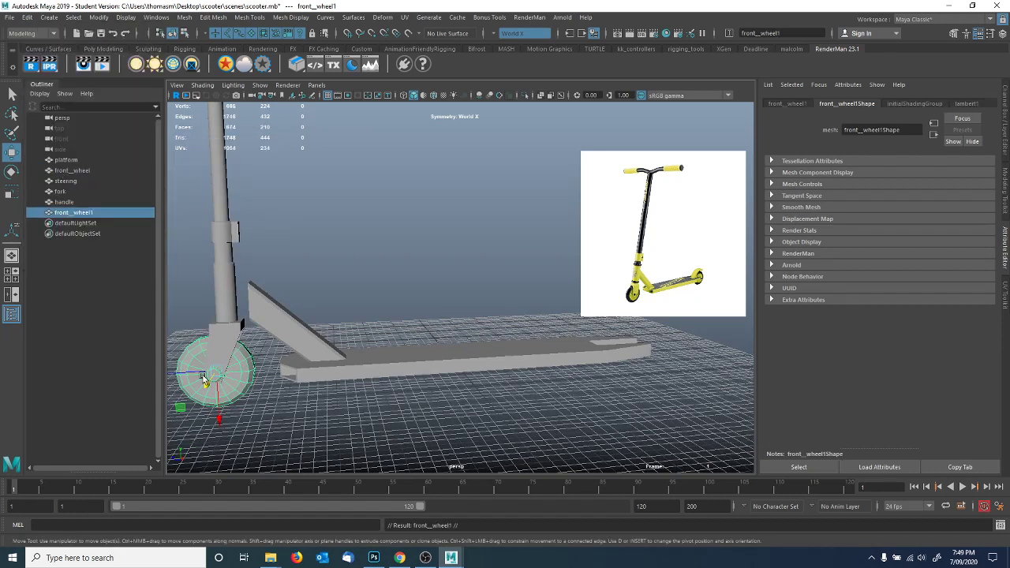
Move the duplicated wheel back to the fork at the platform's rear end and rename it rear__wheel.
{"action": "left_click_drag", "start_coordinate": [179, 376], "coordinate": [567, 350]}
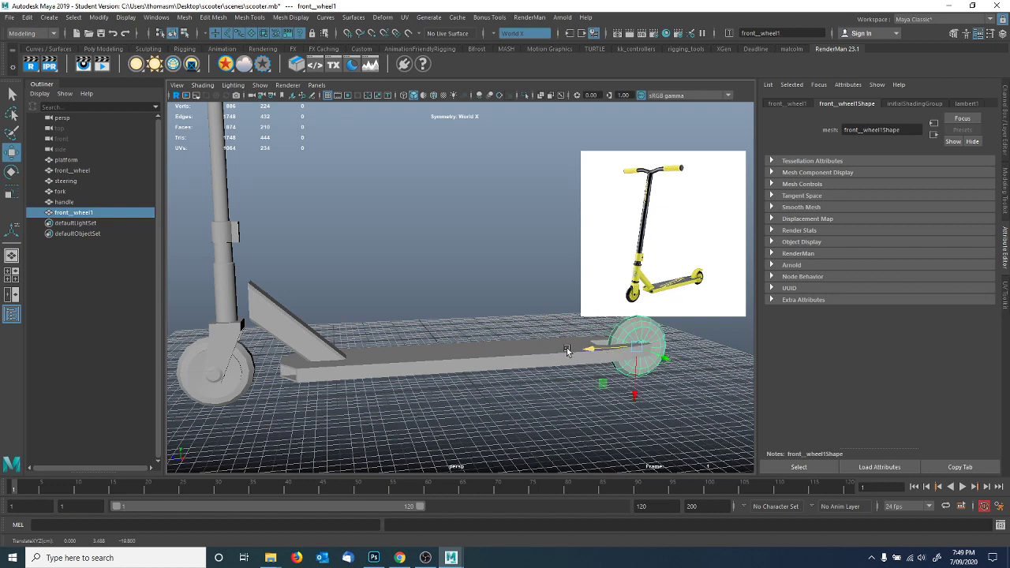
{"action": "double_click", "coordinate": [67, 214]}
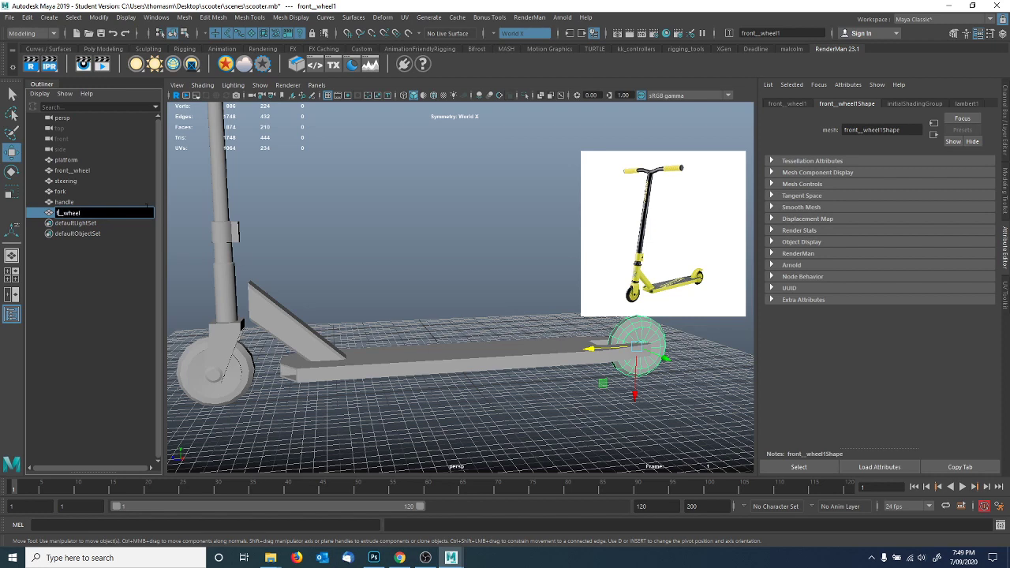
{"action": "key", "text": "Return"}
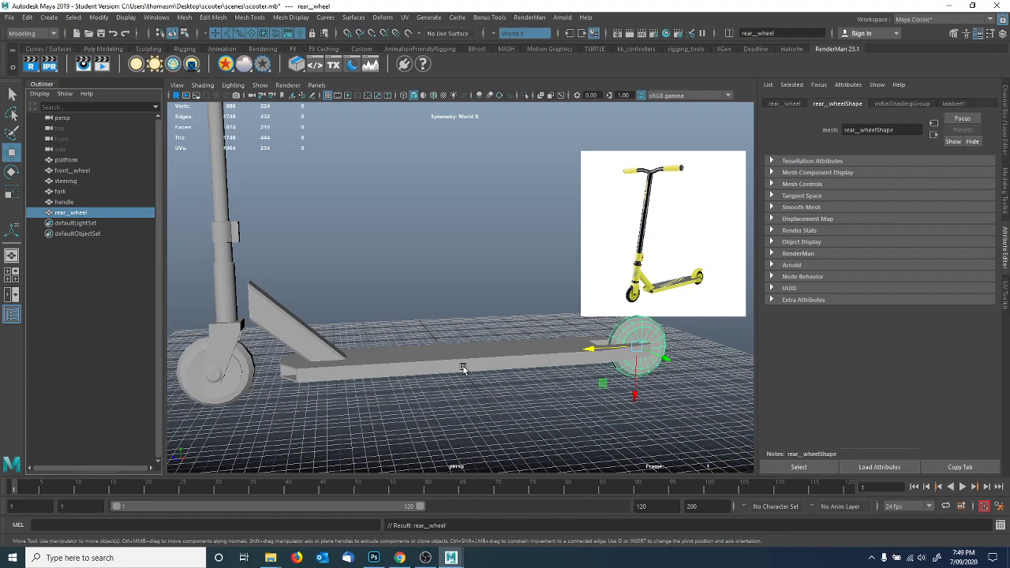
Extend both rear wheel hub ends outward past the platform's fork arms by moving the cap faces and their surrounding ring with symmetry.
{"action": "middle_click_drag", "start_coordinate": [555, 376], "coordinate": [384, 343], "text": "alt"}
{"action": "right_click_drag", "start_coordinate": [384, 342], "coordinate": [665, 360], "text": "alt"}
{"action": "middle_click_drag", "start_coordinate": [665, 360], "coordinate": [323, 320], "text": "alt"}
{"action": "right_click_drag", "start_coordinate": [322, 320], "coordinate": [452, 416], "text": "alt"}
{"action": "middle_click_drag", "start_coordinate": [452, 417], "coordinate": [374, 334], "text": "alt"}
{"action": "left_click_drag", "start_coordinate": [538, 366], "coordinate": [461, 392], "text": "alt"}
{"action": "right_click_drag", "start_coordinate": [423, 274], "coordinate": [77, 256], "text": "alt"}
{"action": "left_click_drag", "start_coordinate": [418, 382], "coordinate": [416, 338], "text": "alt"}
{"action": "key", "text": "f"}
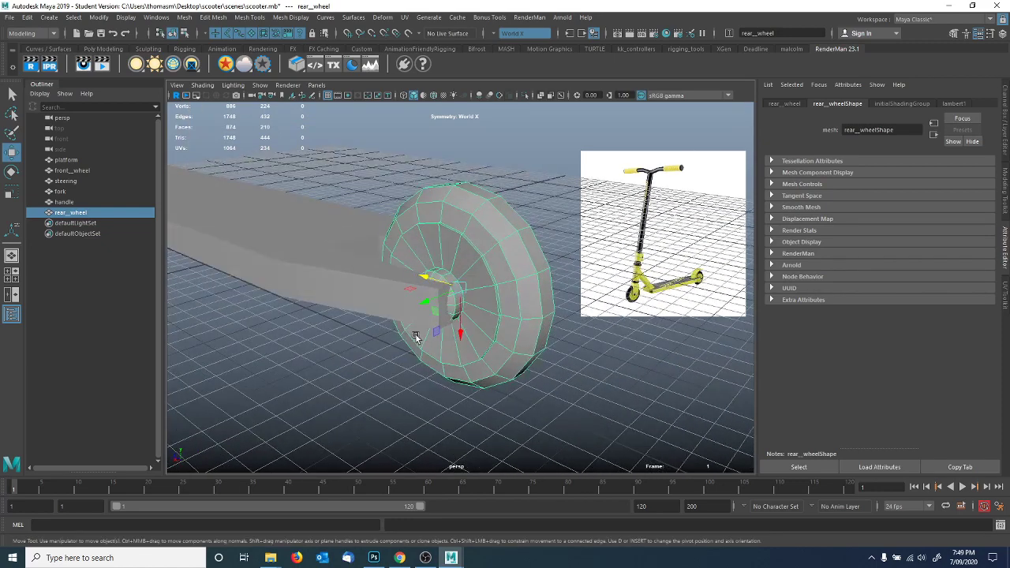
{"action": "left_click_drag", "start_coordinate": [425, 272], "coordinate": [532, 322], "text": "alt"}
{"action": "key", "text": "4"}
{"action": "scroll", "coordinate": [532, 322], "scroll_direction": "up", "scroll_amount": 5}
{"action": "right_click", "coordinate": [524, 335]}
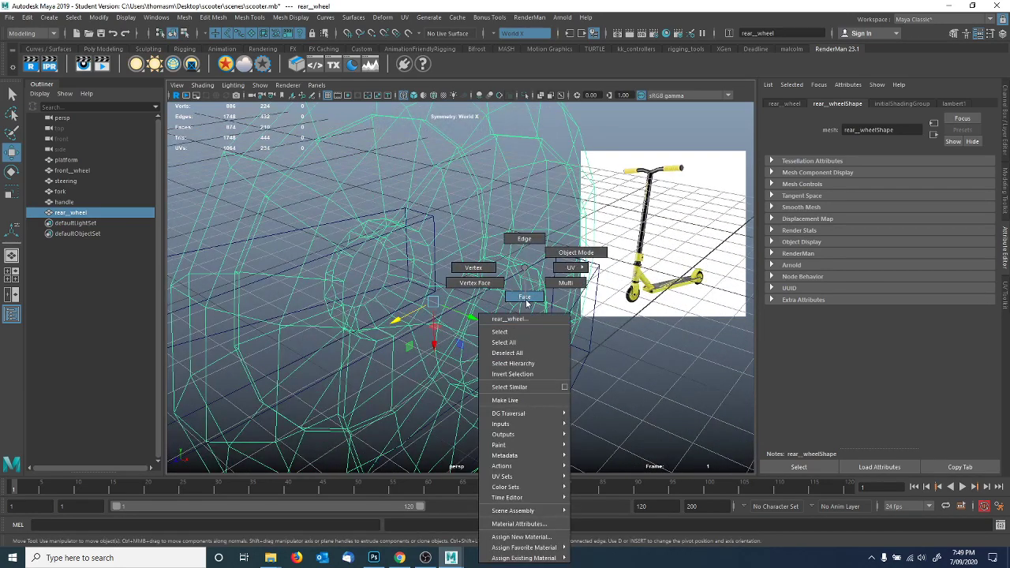
{"action": "left_click", "coordinate": [524, 297]}
{"action": "left_click", "coordinate": [521, 331]}
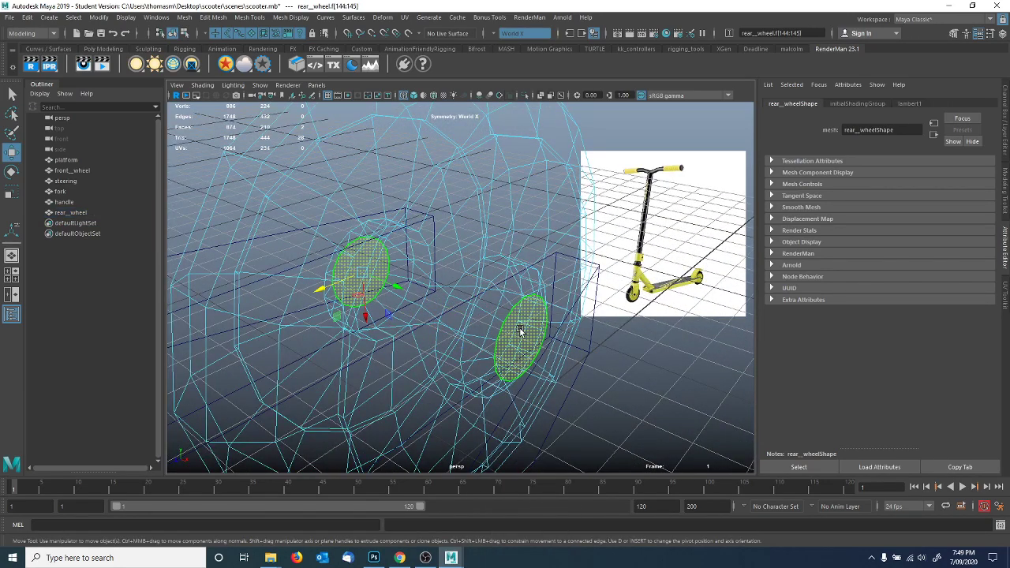
{"action": "key", "text": "shift+period"}
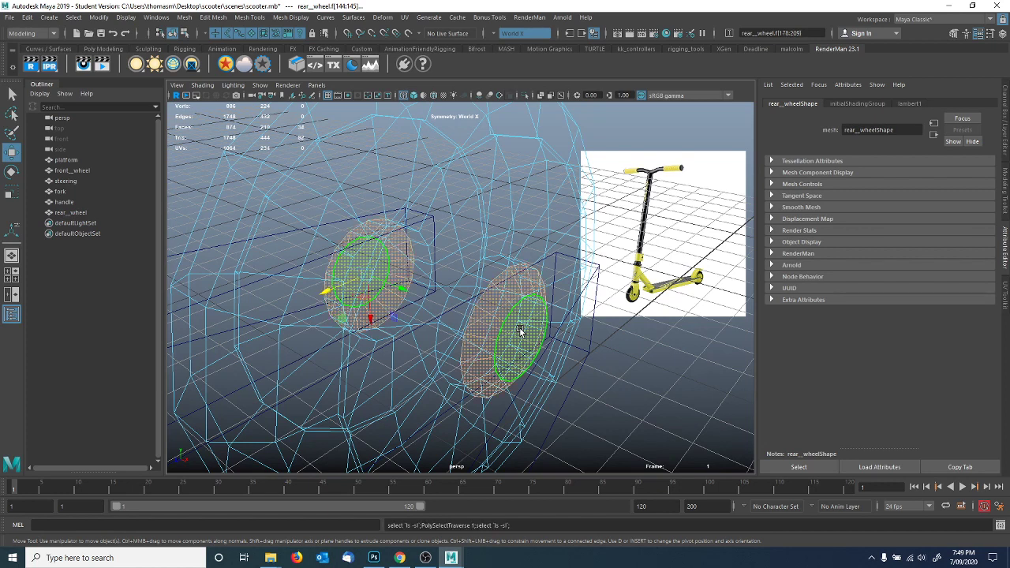
{"action": "left_click", "coordinate": [487, 306]}
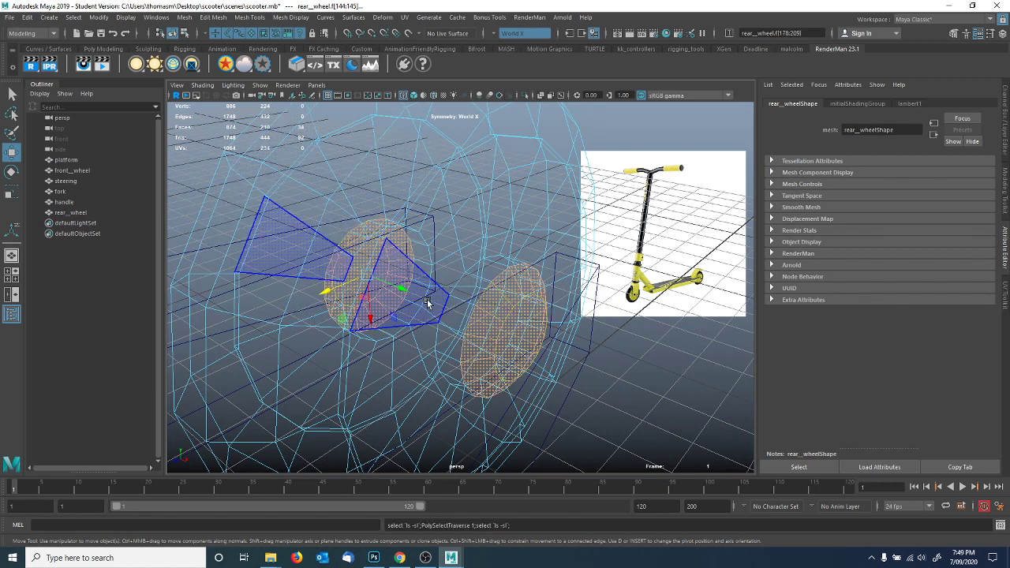
{"action": "left_click_drag", "start_coordinate": [394, 293], "coordinate": [374, 287]}
{"action": "key", "text": "5"}
{"action": "left_click_drag", "start_coordinate": [580, 382], "coordinate": [494, 354], "text": "alt"}
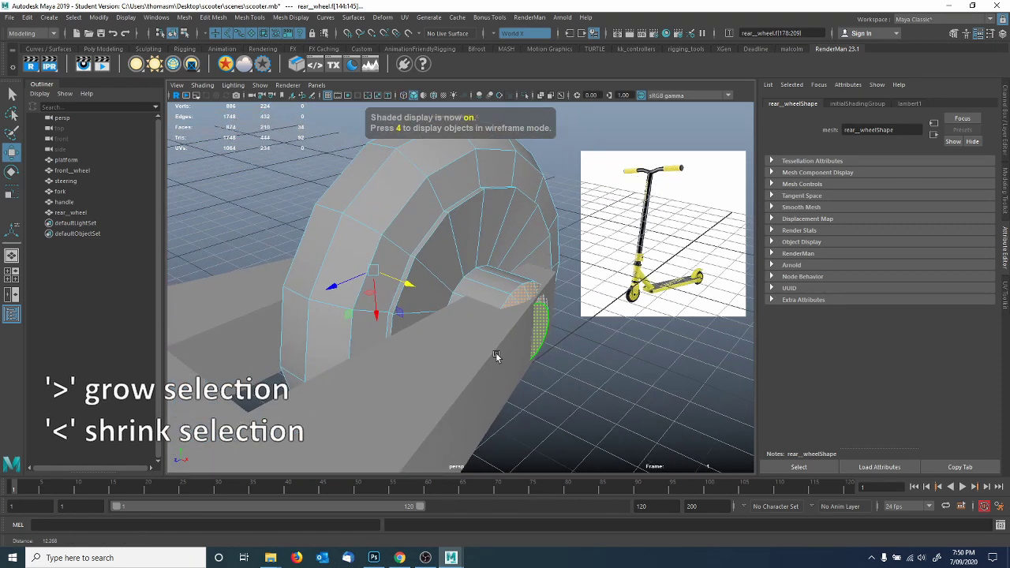
{"action": "mouse_move", "coordinate": [405, 287]}
{"action": "left_mouse_down"}
{"action": "mouse_move", "coordinate": [391, 283]}
{"action": "mouse_move", "coordinate": [494, 343]}
{"action": "left_mouse_up"}
Grow the face selection along the rear wheel's hub and scale it down radially to about 0.79.
{"action": "key", "text": "shift+period"}
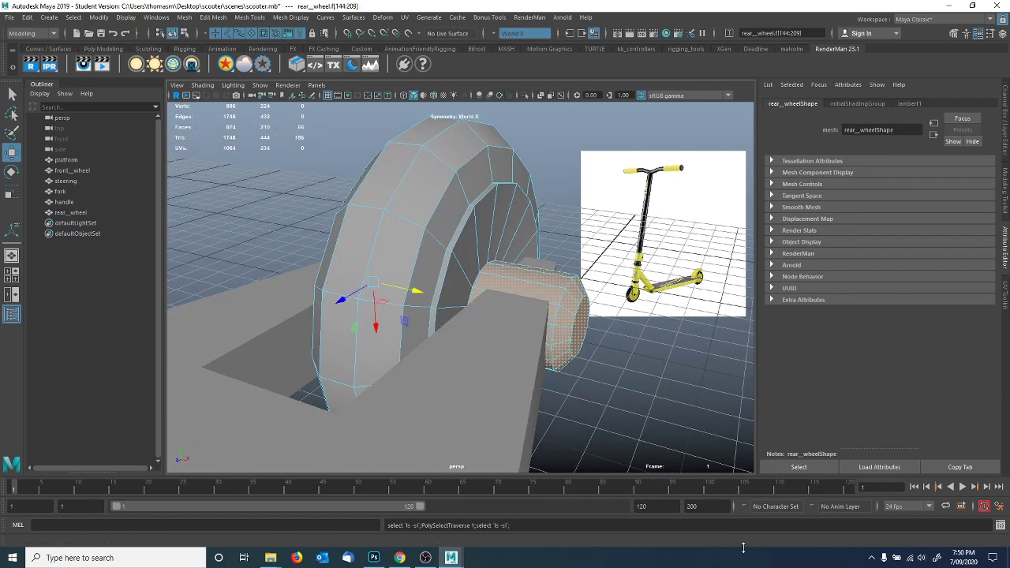
{"action": "left_click", "coordinate": [11, 193]}
{"action": "left_click_drag", "start_coordinate": [620, 375], "coordinate": [467, 321], "text": "alt"}
{"action": "left_click_drag", "start_coordinate": [413, 290], "coordinate": [393, 316]}
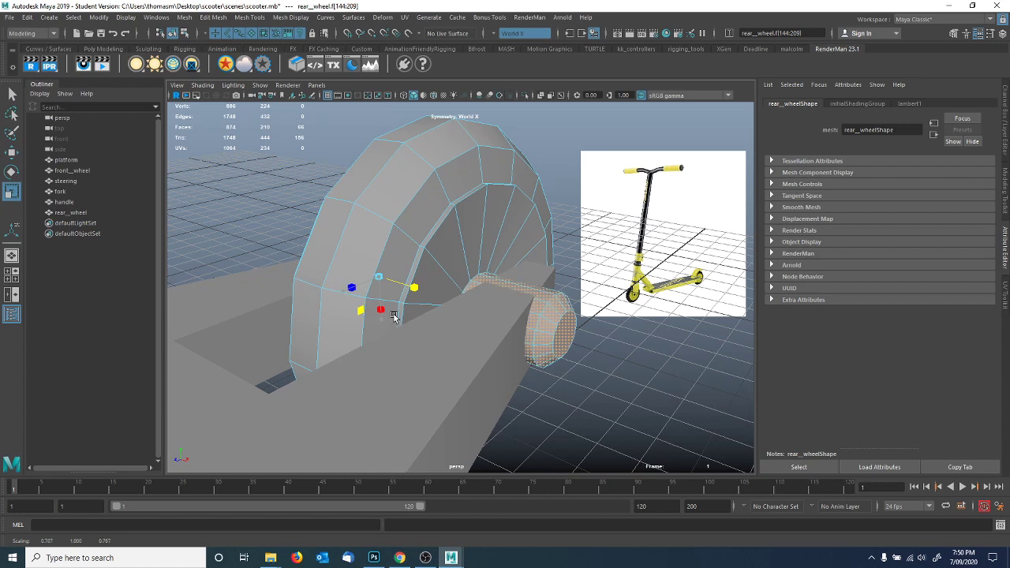
Select the platform in object mode and scale it up slightly in height.
{"action": "left_click_drag", "start_coordinate": [549, 378], "coordinate": [487, 351], "text": "alt"}
{"action": "left_click", "coordinate": [424, 332]}
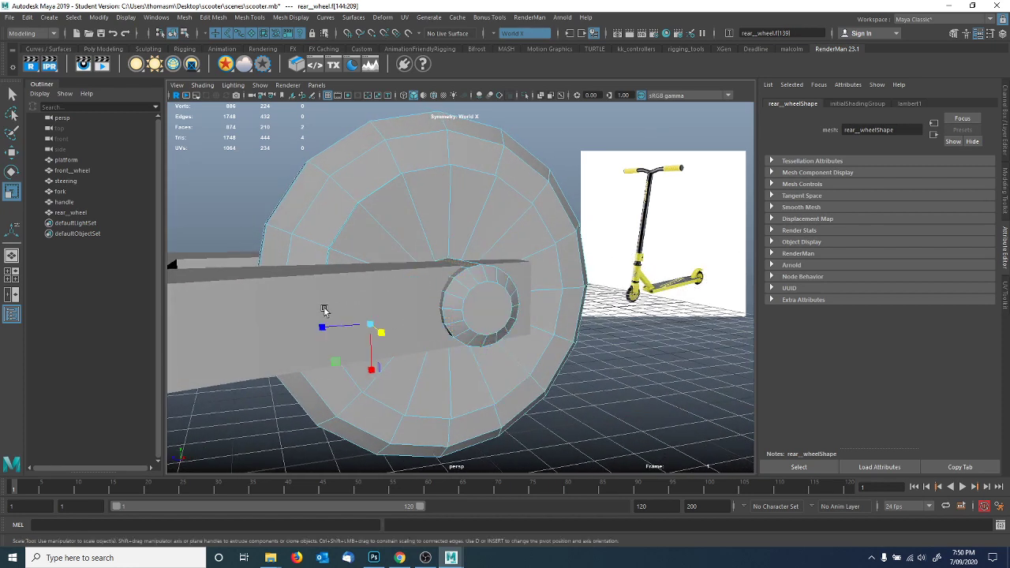
{"action": "right_click_drag", "start_coordinate": [229, 268], "coordinate": [254, 259]}
{"action": "left_click_drag", "start_coordinate": [316, 292], "coordinate": [479, 310], "text": "alt"}
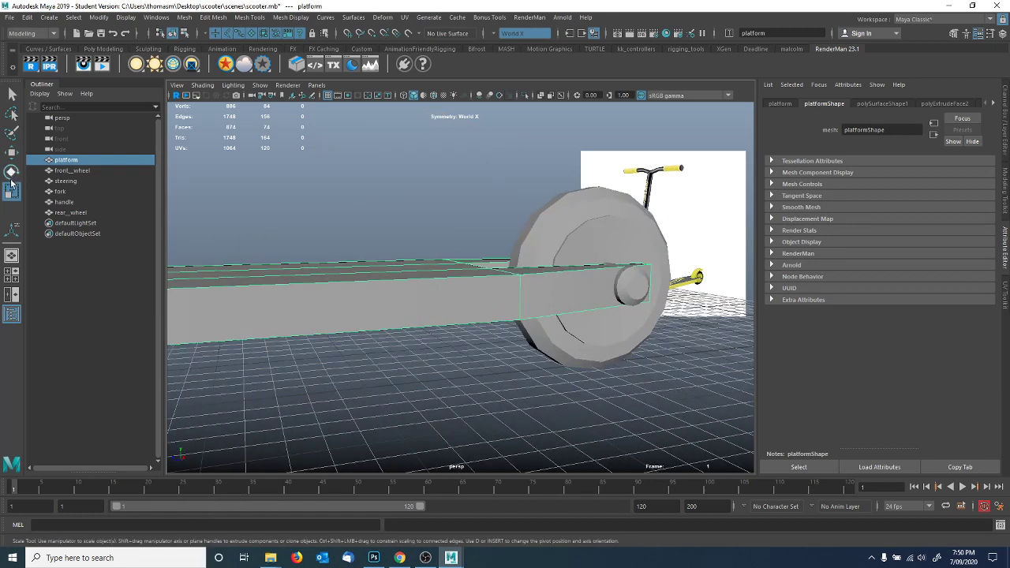
{"action": "right_click_drag", "start_coordinate": [440, 273], "coordinate": [342, 257], "text": "alt"}
{"action": "left_click_drag", "start_coordinate": [207, 249], "coordinate": [205, 240]}
Inspect the platform and wheels from several angles, and switch to Photoshop to study the rear mudguard in the scooter reference.
{"action": "left_click_drag", "start_coordinate": [564, 348], "coordinate": [379, 336], "text": "alt"}
{"action": "right_click_drag", "start_coordinate": [378, 336], "coordinate": [289, 306], "text": "alt"}
{"action": "left_click_drag", "start_coordinate": [289, 306], "coordinate": [458, 346], "text": "alt"}
{"action": "right_click_drag", "start_coordinate": [433, 287], "coordinate": [307, 263], "text": "alt"}
{"action": "left_click_drag", "start_coordinate": [307, 263], "coordinate": [318, 284], "text": "alt"}
{"action": "middle_click_drag", "start_coordinate": [317, 284], "coordinate": [491, 345], "text": "alt"}
{"action": "left_click_drag", "start_coordinate": [492, 345], "coordinate": [439, 335], "text": "alt"}
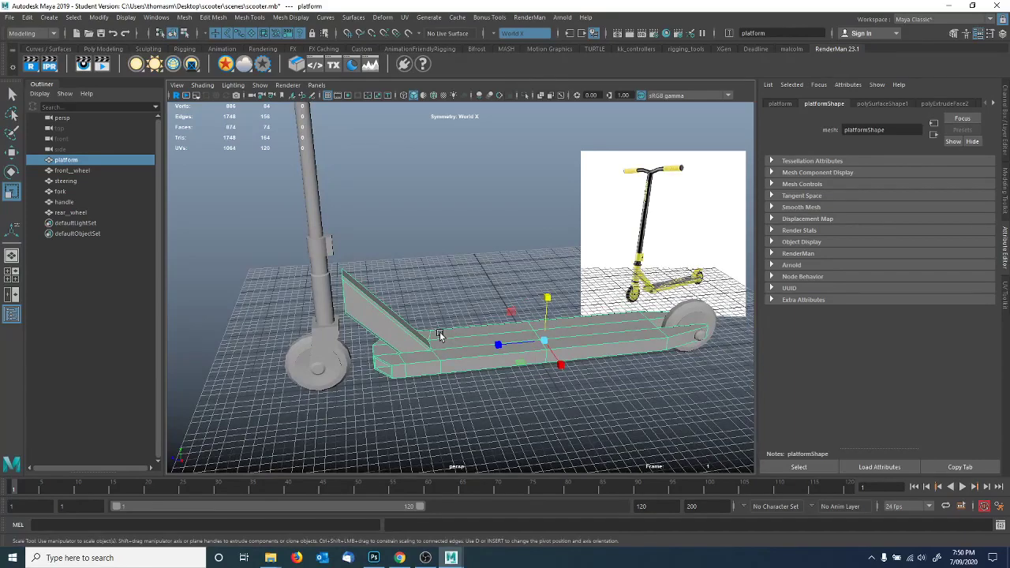
{"action": "right_click_drag", "start_coordinate": [438, 345], "coordinate": [642, 361], "text": "alt"}
{"action": "middle_click_drag", "start_coordinate": [592, 354], "coordinate": [471, 307], "text": "alt"}
{"action": "left_click_drag", "start_coordinate": [472, 307], "coordinate": [478, 331], "text": "alt"}
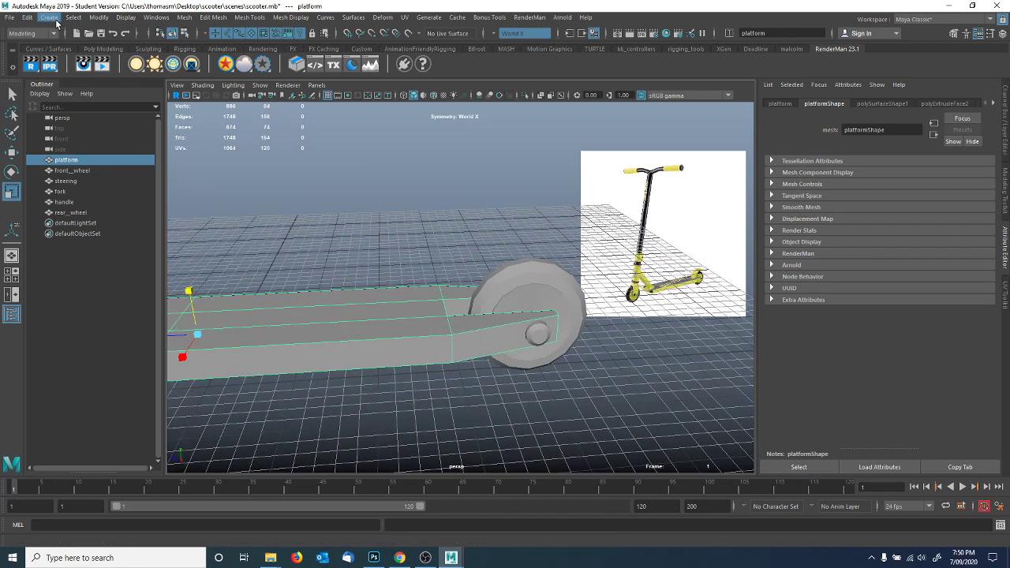
{"action": "left_click", "coordinate": [50, 18]}
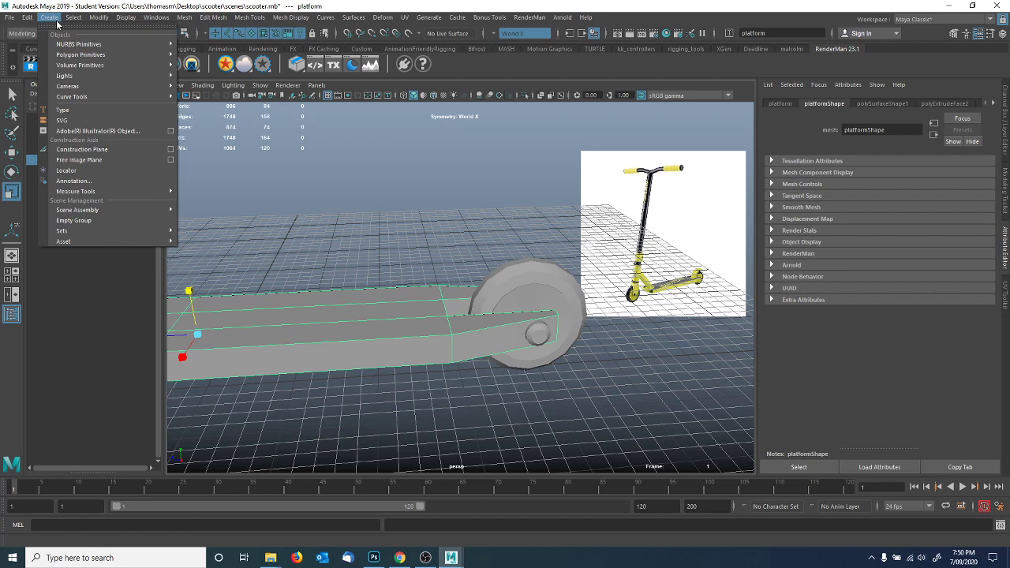
{"action": "key", "text": "alt+Tab"}
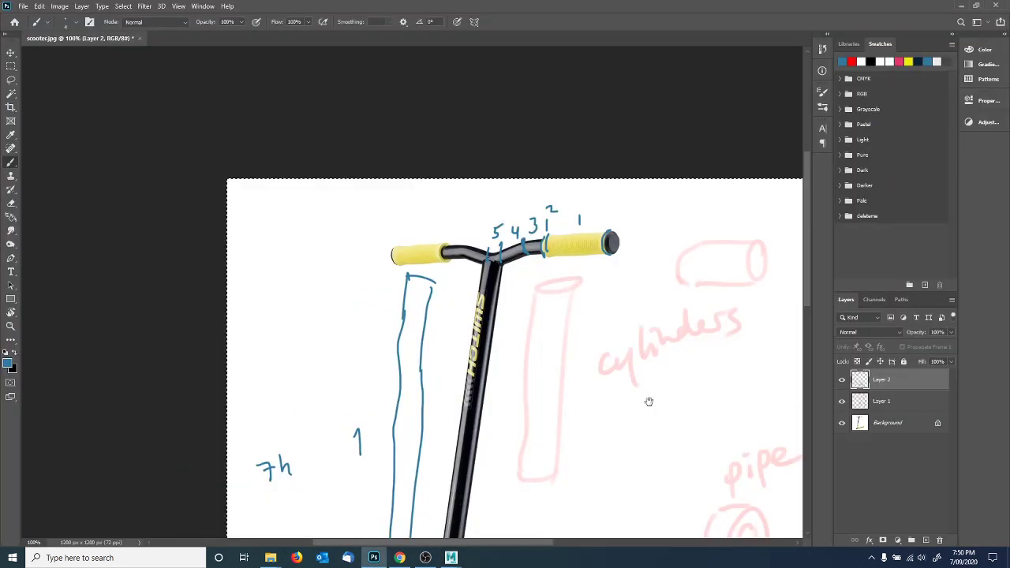
{"action": "left_click_drag", "start_coordinate": [676, 402], "coordinate": [507, 125]}
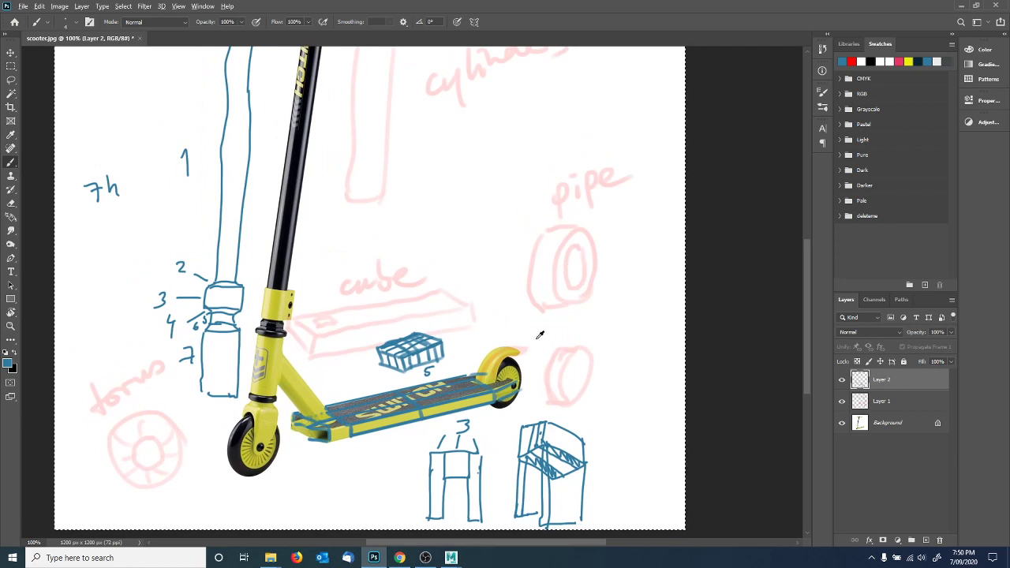
{"action": "key", "text": "alt+Tab"}
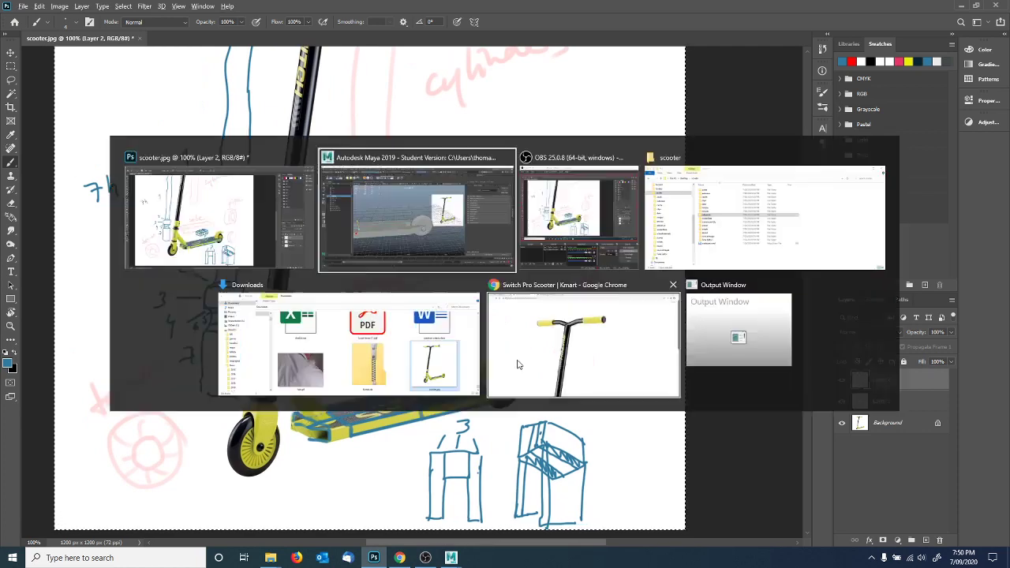
In Maya, create a polygon pipe and move it just ahead of the rear wheel, to about 6.24 in Y and -15.24 in Z.
{"action": "left_click", "coordinate": [52, 18]}
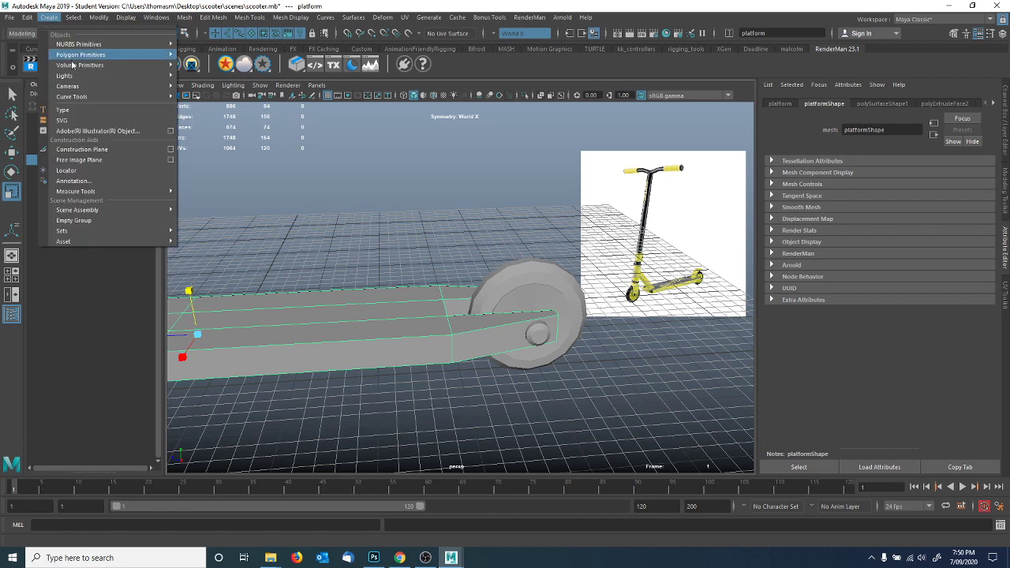
{"action": "mouse_move", "coordinate": [86, 55]}
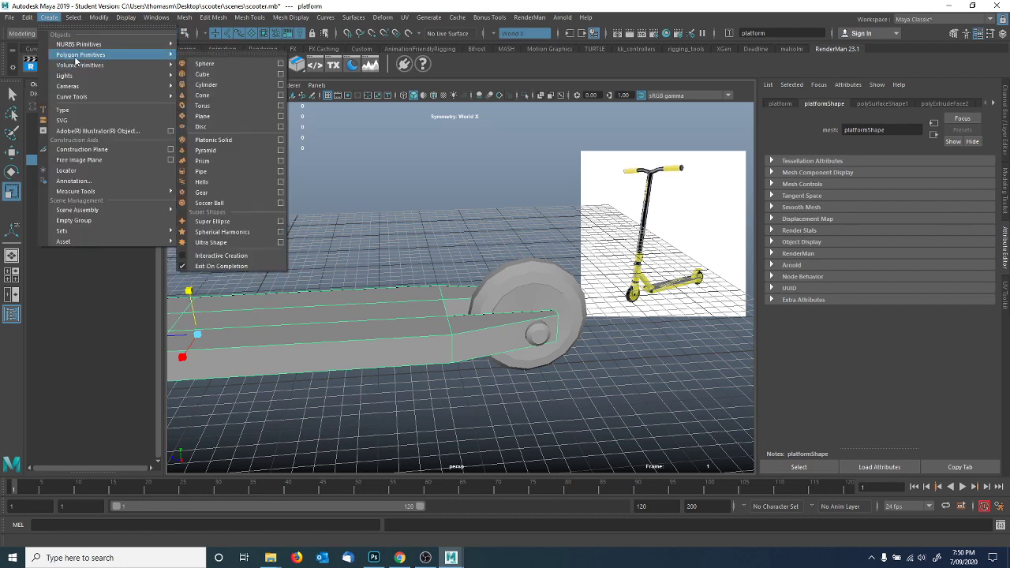
{"action": "left_click", "coordinate": [200, 172]}
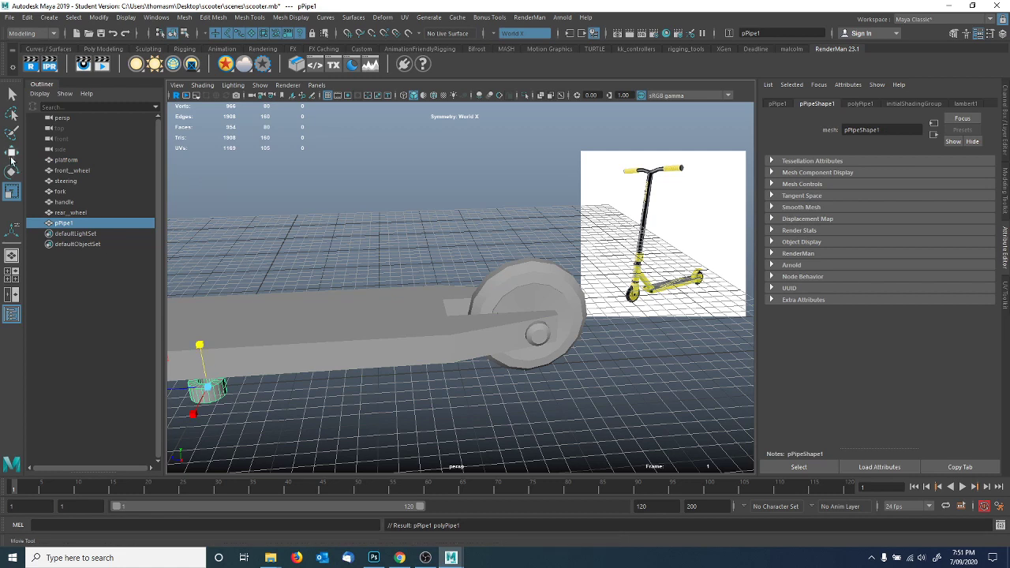
{"action": "left_click", "coordinate": [11, 156]}
{"action": "left_click_drag", "start_coordinate": [175, 384], "coordinate": [464, 255]}
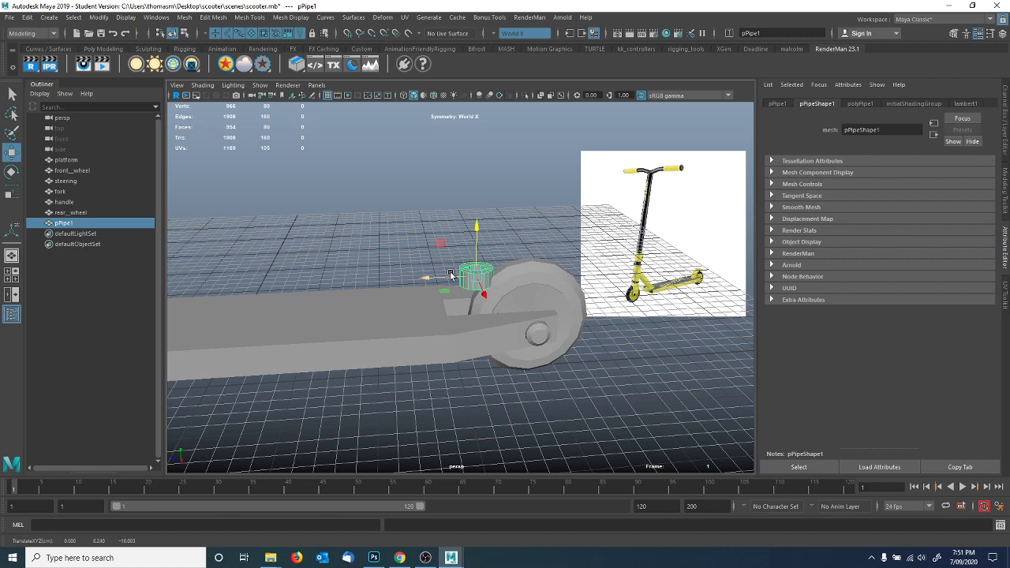
{"action": "left_click_drag", "start_coordinate": [446, 277], "coordinate": [433, 278]}
Rotate the pipe onto its side, setting Rotate Z to exactly -90.
{"action": "right_click_drag", "start_coordinate": [433, 280], "coordinate": [558, 295], "text": "alt"}
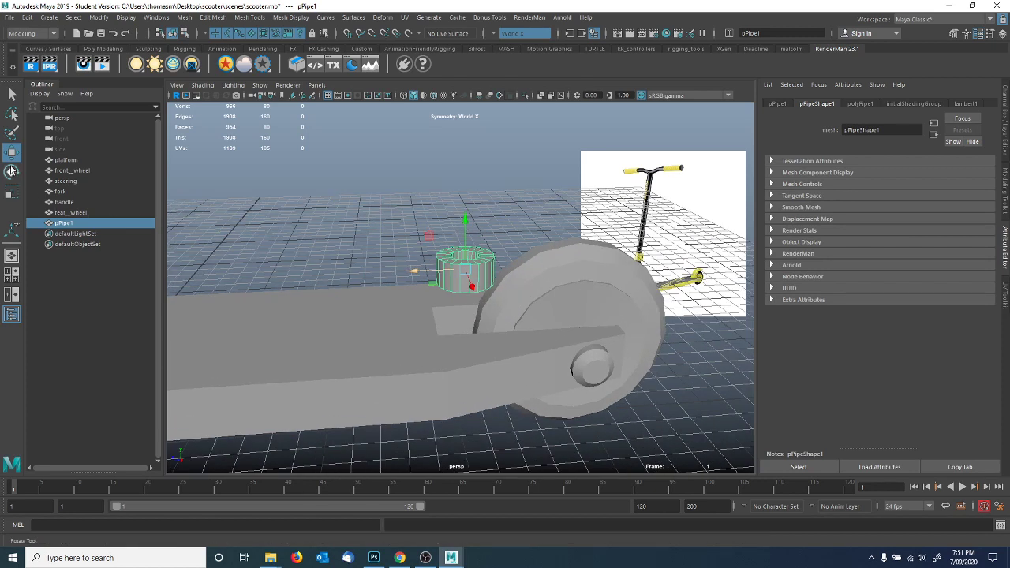
{"action": "left_click", "coordinate": [11, 172]}
{"action": "left_click_drag", "start_coordinate": [465, 229], "coordinate": [444, 286]}
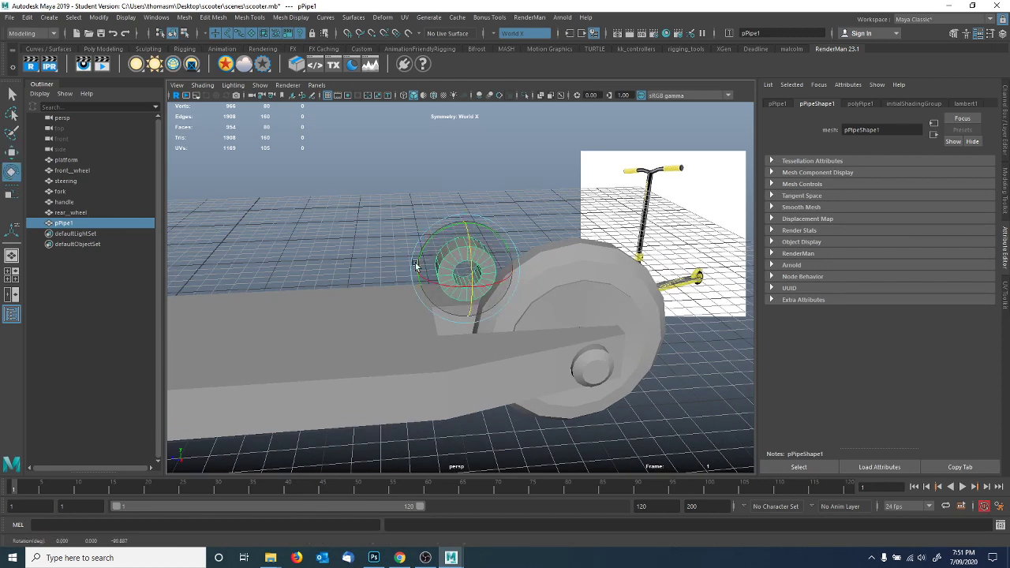
{"action": "left_click", "coordinate": [1003, 139]}
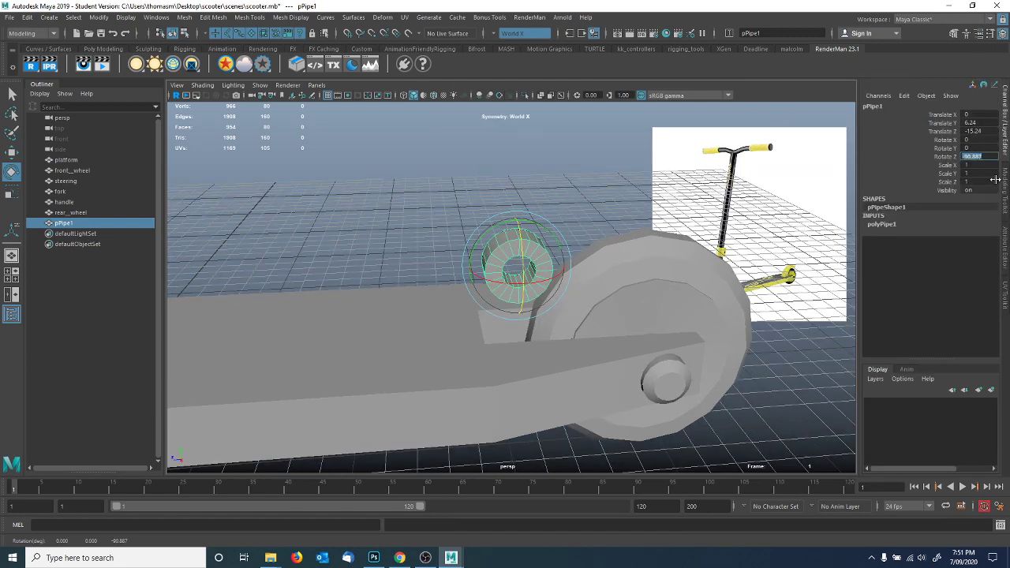
{"action": "key", "text": "Return"}
Set the pipe's construction radius to 2 and its thickness to 0.2.
{"action": "right_click_drag", "start_coordinate": [852, 192], "coordinate": [950, 251], "text": "alt"}
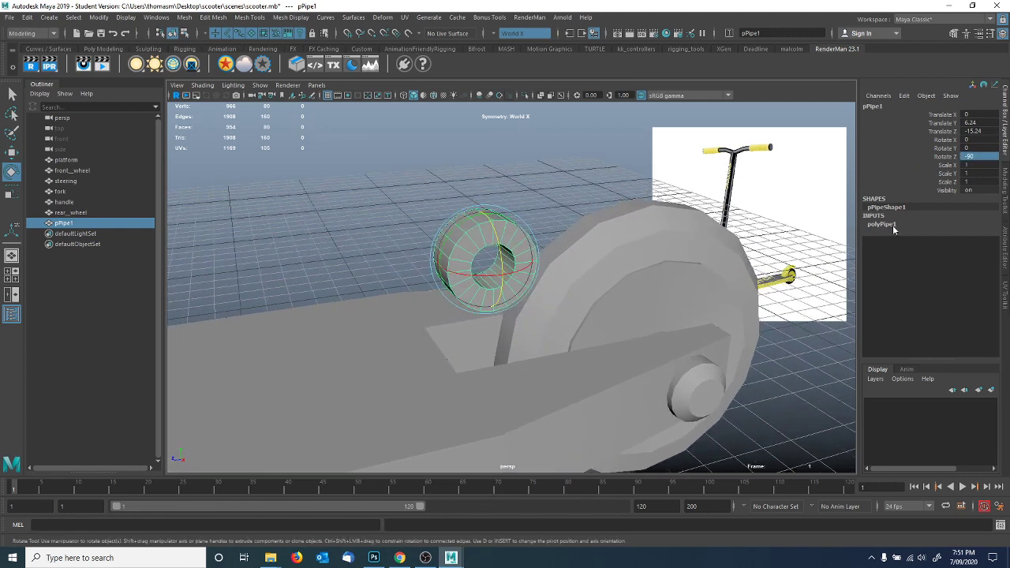
{"action": "left_click", "coordinate": [893, 227]}
{"action": "left_click", "coordinate": [946, 232]}
{"action": "middle_click_drag", "start_coordinate": [615, 235], "coordinate": [705, 250]}
{"action": "left_click", "coordinate": [943, 248]}
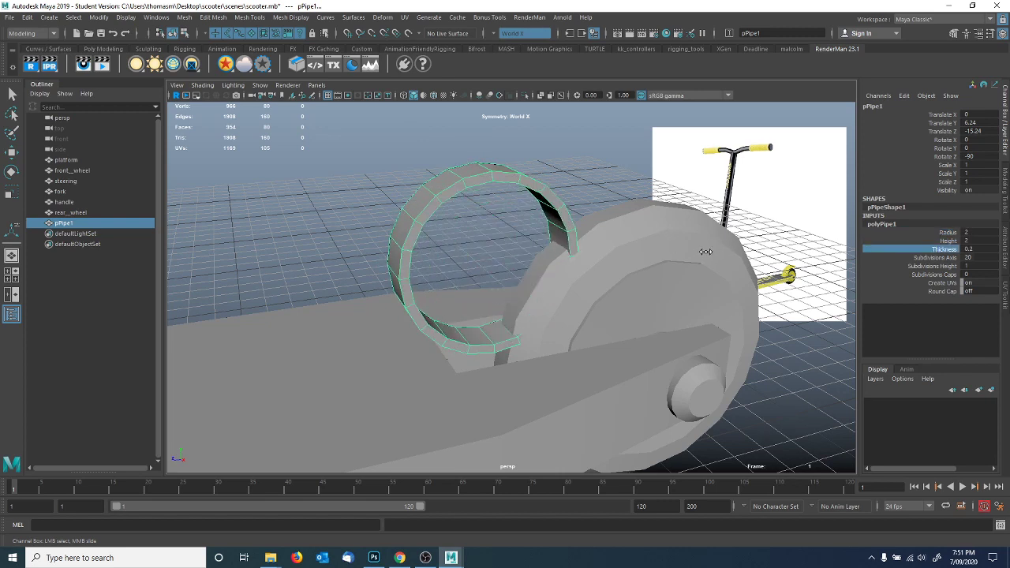
Set the pipe's radius to 1.5 and move it over the rear wheel, to about 3.26 in Y and -19.11 in Z.
{"action": "left_click", "coordinate": [946, 232]}
{"action": "middle_click_drag", "start_coordinate": [735, 236], "coordinate": [732, 237]}
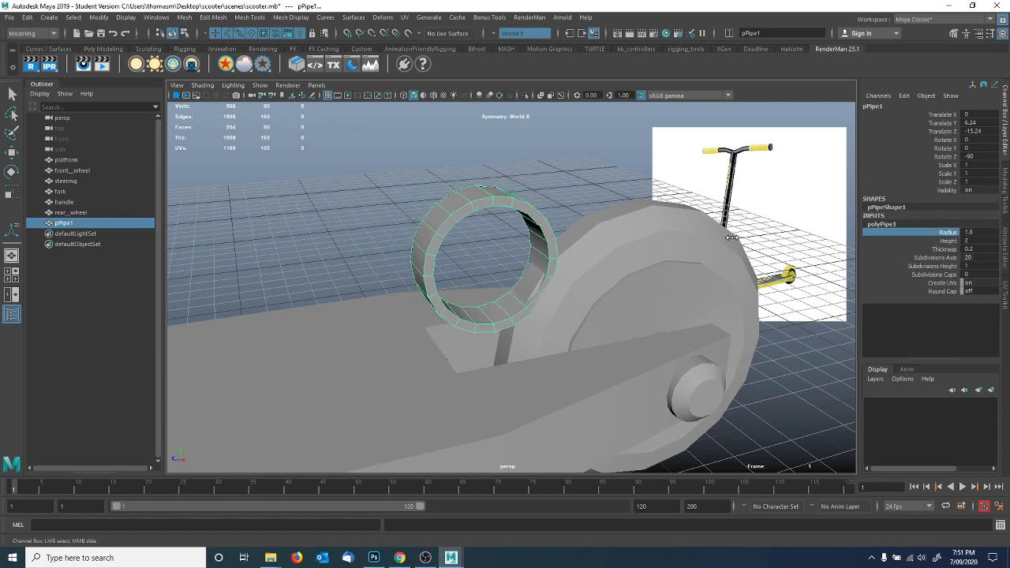
{"action": "key", "text": "w"}
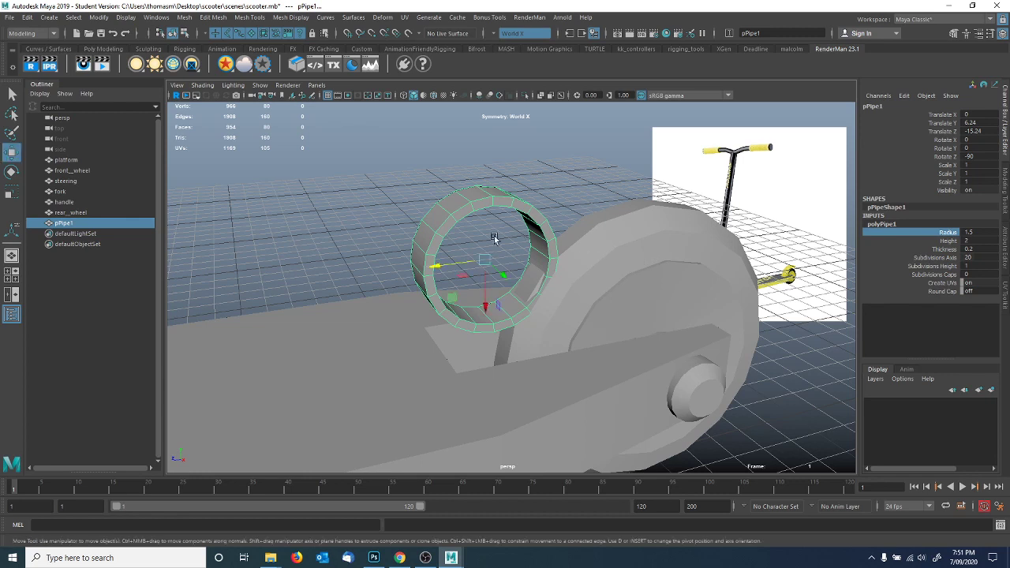
{"action": "middle_click_drag", "start_coordinate": [450, 301], "coordinate": [485, 344]}
{"action": "left_click_drag", "start_coordinate": [485, 345], "coordinate": [471, 297], "text": "alt"}
{"action": "left_click_drag", "start_coordinate": [395, 256], "coordinate": [586, 337]}
{"action": "key", "text": "space"}
{"action": "scroll", "coordinate": [615, 322], "scroll_direction": "down", "scroll_amount": 3}
{"action": "key", "text": "f"}
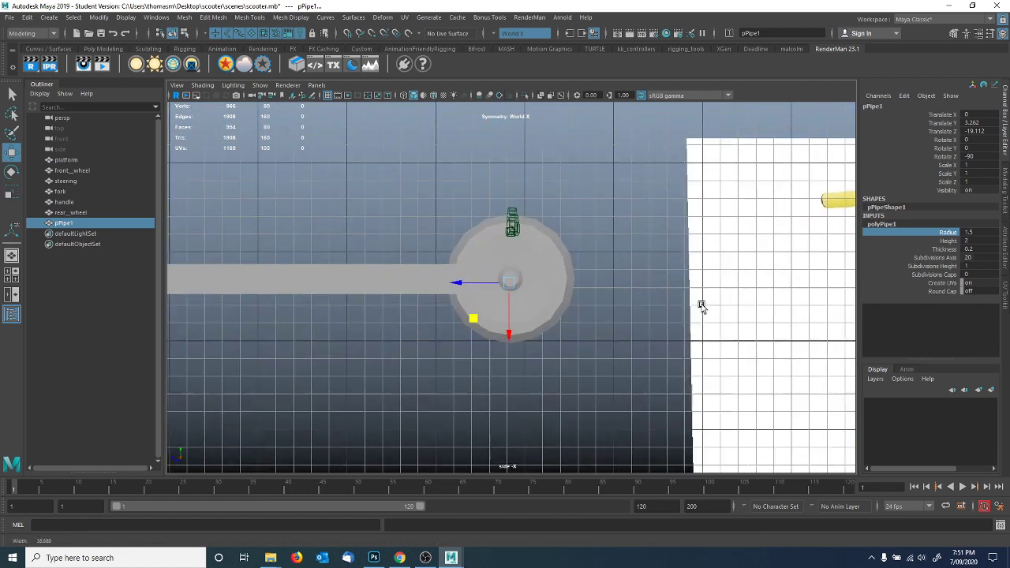
In the wireframe side view, centre the pipe on the rear wheel's axle at 3.508 in Y and -19.176 in Z.
{"action": "key", "text": "4"}
{"action": "right_click_drag", "start_coordinate": [517, 321], "coordinate": [813, 333], "text": "alt"}
{"action": "middle_click_drag", "start_coordinate": [469, 314], "coordinate": [474, 299]}
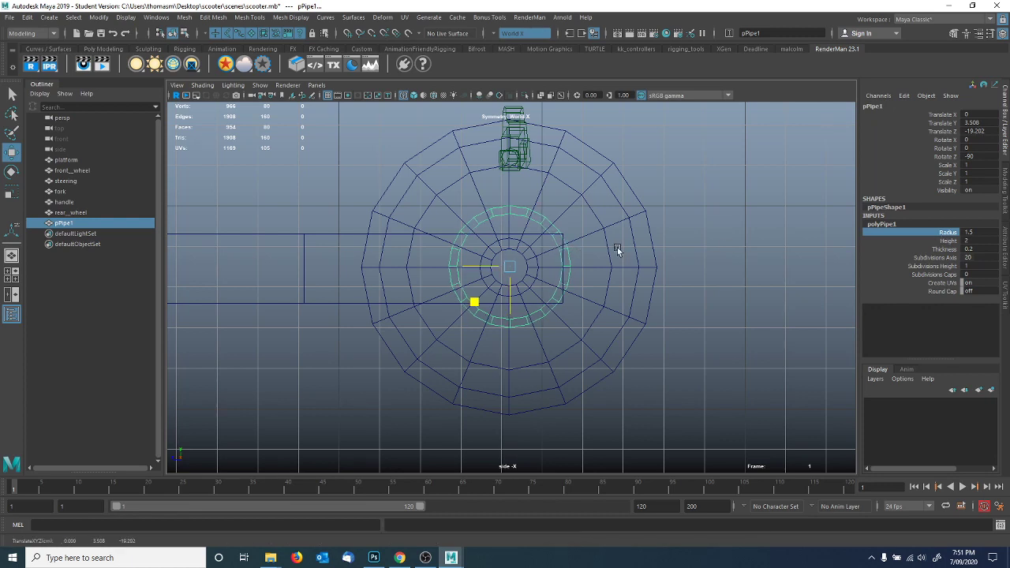
{"action": "scroll", "coordinate": [617, 247], "scroll_direction": "down", "scroll_amount": 2}
{"action": "key", "text": "ctrl+z"}
Enlarge the pipe around the rear wheel by setting its radius to 4.7 and its thickness to 0.4.
{"action": "middle_click_drag", "start_coordinate": [620, 233], "coordinate": [631, 256]}
{"action": "left_click", "coordinate": [944, 249]}
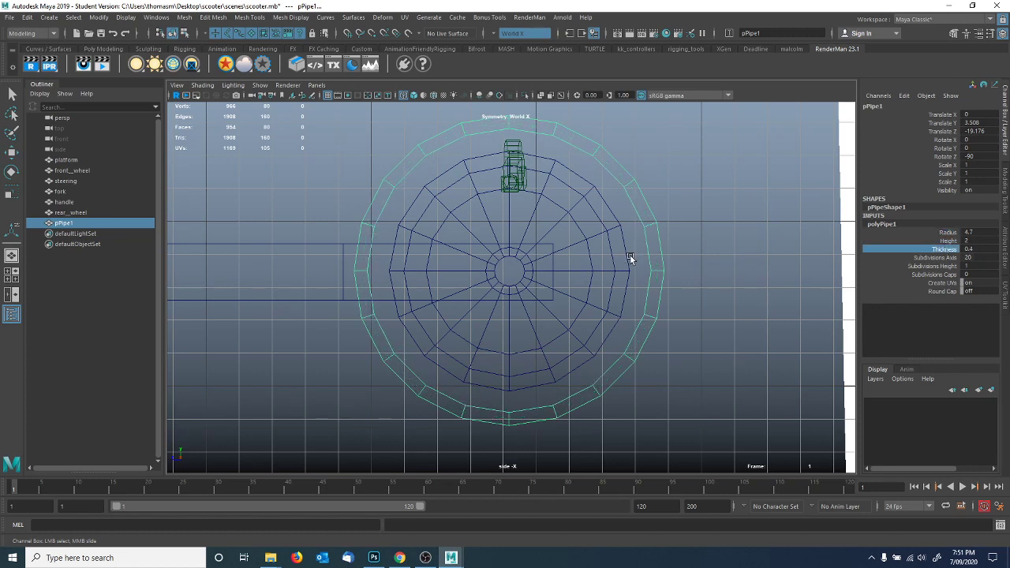
{"action": "key", "text": "space"}
{"action": "left_click_drag", "start_coordinate": [631, 257], "coordinate": [564, 253]}
{"action": "right_click_drag", "start_coordinate": [563, 253], "coordinate": [500, 280], "text": "alt"}
{"action": "left_click_drag", "start_coordinate": [500, 280], "coordinate": [536, 290], "text": "alt"}
{"action": "key", "text": "space"}
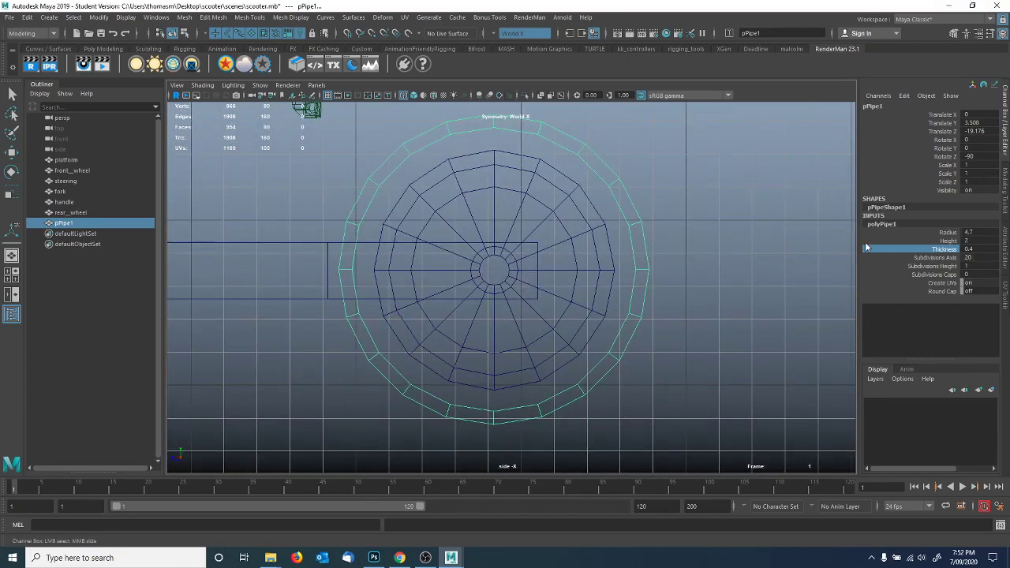
Set the pipe's thickness to 0.5 and its radius to 4.9.
{"action": "mouse_move", "coordinate": [650, 242]}
{"action": "middle_mouse_down"}
{"action": "mouse_move", "coordinate": [619, 240]}
{"action": "mouse_move", "coordinate": [671, 243]}
{"action": "mouse_move", "coordinate": [631, 244]}
{"action": "mouse_move", "coordinate": [654, 244]}
{"action": "mouse_move", "coordinate": [643, 244]}
{"action": "middle_mouse_up"}
{"action": "right_click_drag", "start_coordinate": [724, 257], "coordinate": [730, 259], "text": "alt"}
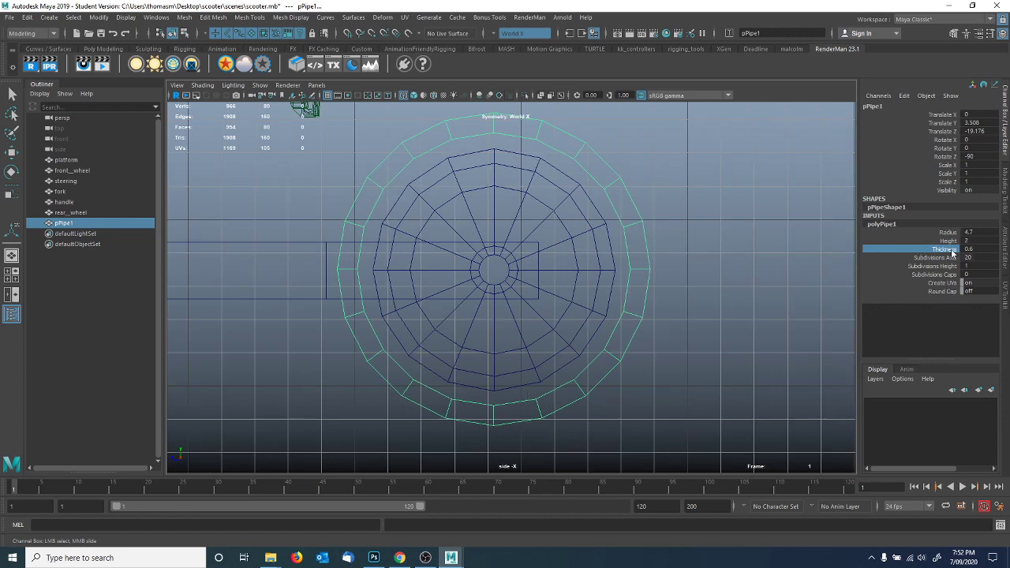
{"action": "mouse_move", "coordinate": [700, 226]}
{"action": "middle_mouse_down"}
{"action": "mouse_move", "coordinate": [692, 223]}
{"action": "mouse_move", "coordinate": [703, 225]}
{"action": "middle_mouse_up"}
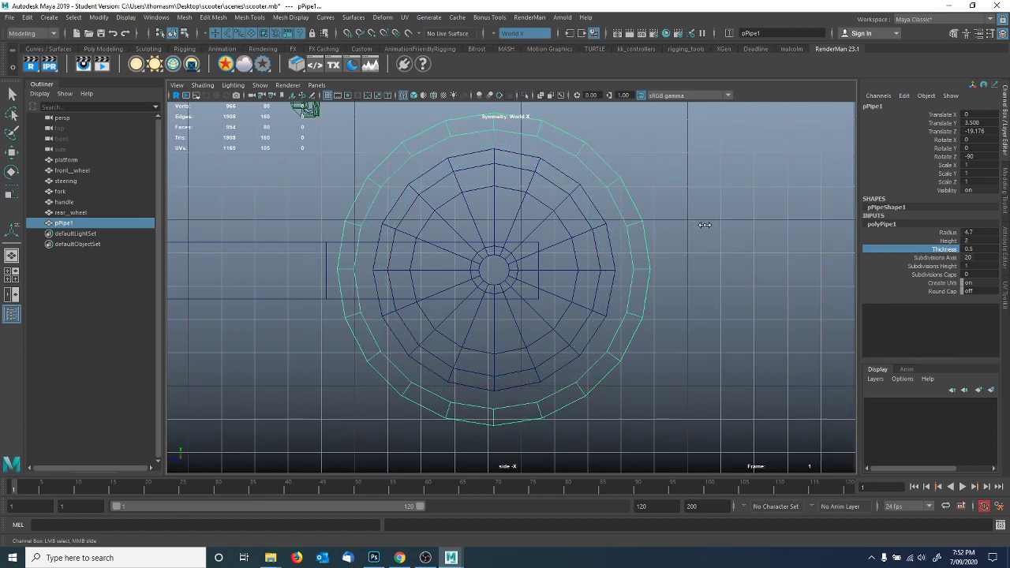
{"action": "left_click", "coordinate": [952, 241]}
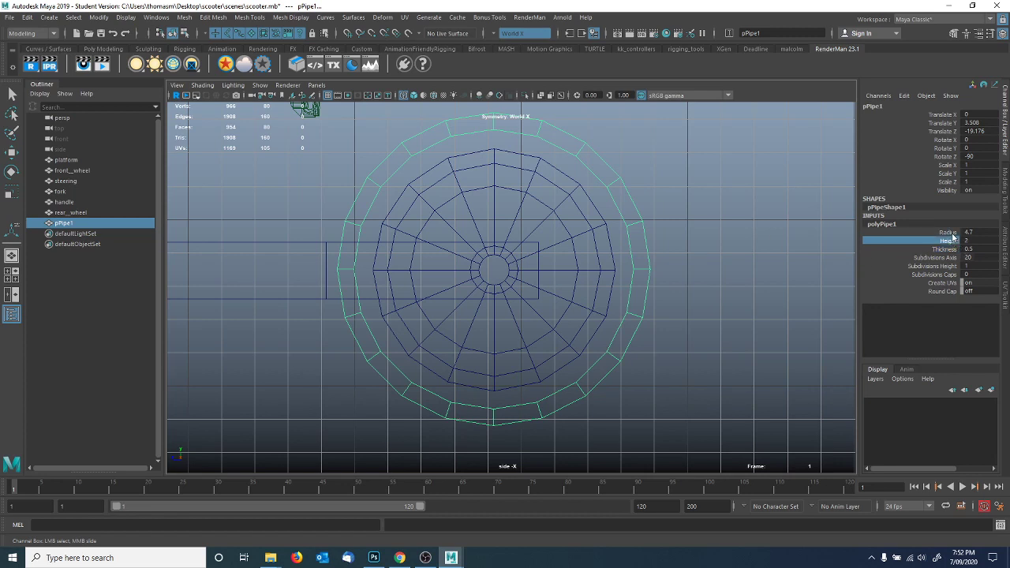
{"action": "left_click", "coordinate": [951, 233]}
{"action": "mouse_move", "coordinate": [766, 239]}
{"action": "middle_mouse_down"}
{"action": "mouse_move", "coordinate": [755, 234]}
{"action": "mouse_move", "coordinate": [767, 242]}
{"action": "middle_mouse_up"}
Return to the shaded perspective view and widen the pipe over the rear wheel by setting its height to 6.7.
{"action": "key", "text": "space"}
{"action": "left_click_drag", "start_coordinate": [712, 248], "coordinate": [714, 223]}
{"action": "left_click", "coordinate": [550, 264]}
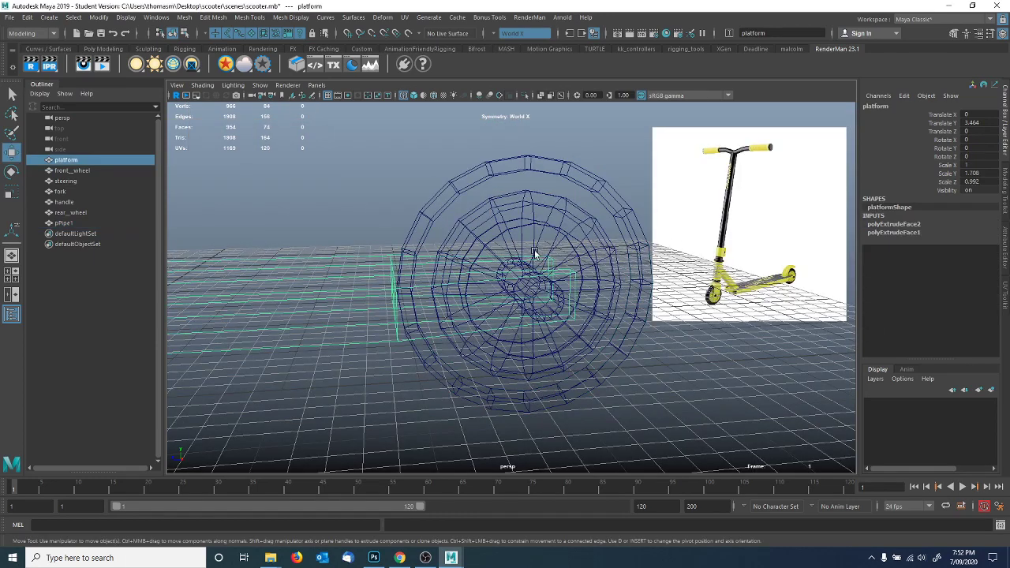
{"action": "left_click", "coordinate": [511, 171]}
{"action": "key", "text": "5"}
{"action": "mouse_move", "coordinate": [512, 172]}
{"action": "left_mouse_down", "text": "alt"}
{"action": "mouse_move", "coordinate": [530, 229]}
{"action": "mouse_move", "coordinate": [563, 220]}
{"action": "mouse_move", "coordinate": [698, 248]}
{"action": "left_mouse_up", "text": "alt"}
{"action": "left_click", "coordinate": [882, 225]}
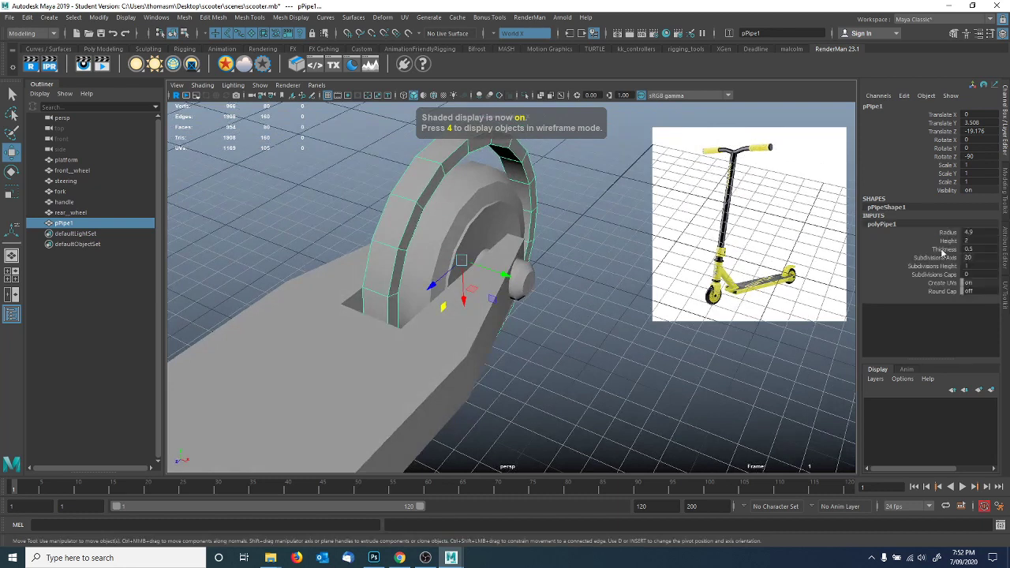
{"action": "left_click", "coordinate": [947, 240]}
{"action": "middle_click_drag", "start_coordinate": [637, 259], "coordinate": [657, 259]}
Move the inner end face of the platform's rear wheel slot back until it meets the pipe.
{"action": "left_click_drag", "start_coordinate": [662, 265], "coordinate": [572, 279], "text": "alt"}
{"action": "scroll", "coordinate": [573, 280], "scroll_direction": "up", "scroll_amount": 4}
{"action": "middle_click_drag", "start_coordinate": [536, 249], "coordinate": [680, 291], "text": "alt"}
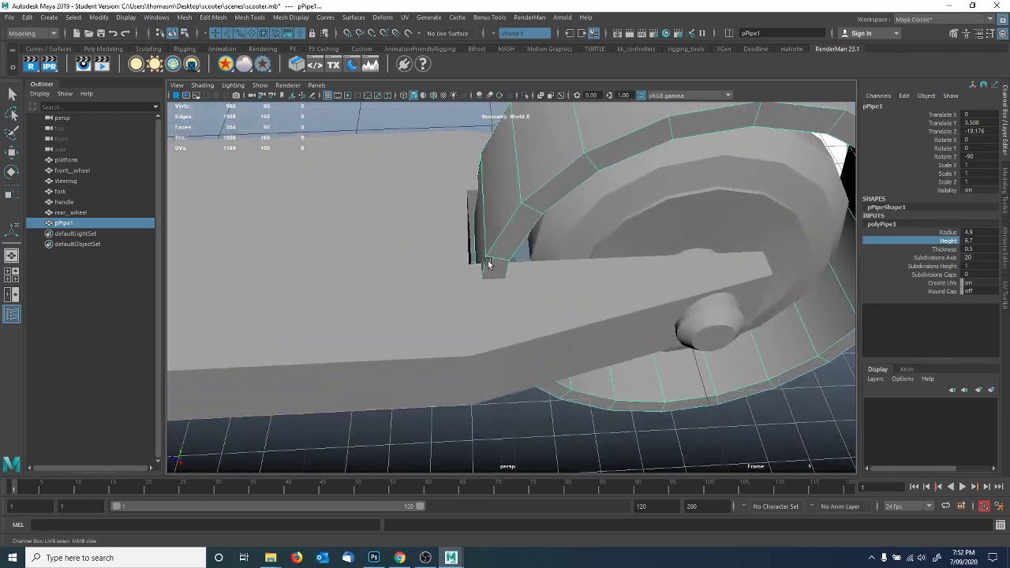
{"action": "left_click", "coordinate": [487, 265]}
{"action": "key", "text": "w"}
{"action": "left_click_drag", "start_coordinate": [487, 264], "coordinate": [426, 259], "text": "alt"}
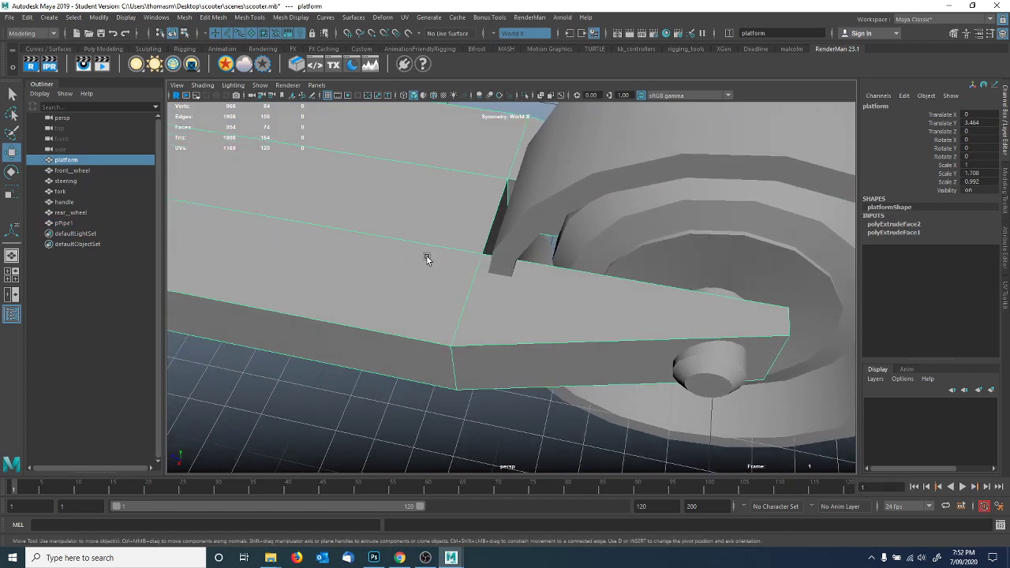
{"action": "right_click", "coordinate": [489, 234]}
{"action": "left_click", "coordinate": [489, 260]}
{"action": "left_click", "coordinate": [489, 246]}
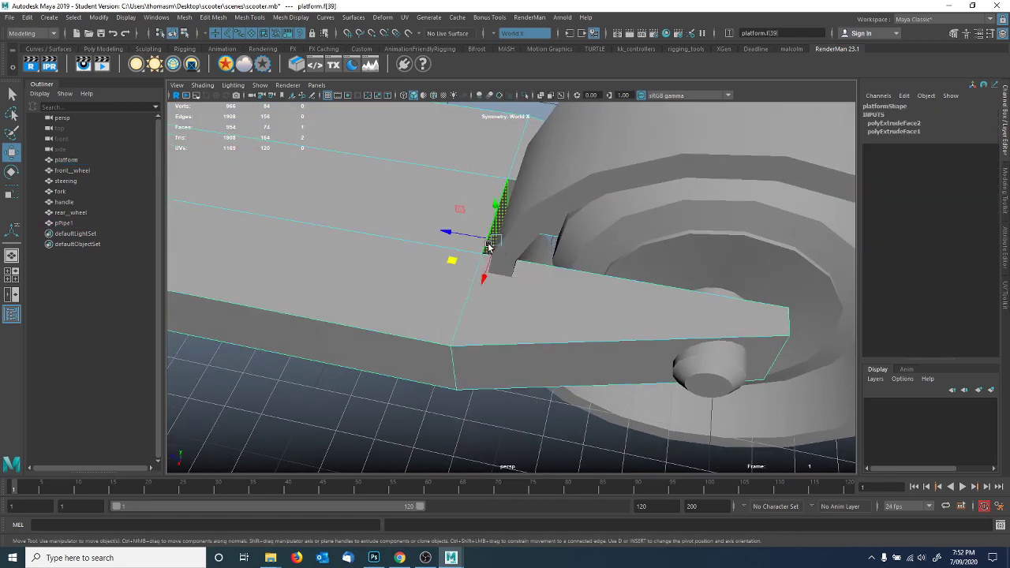
{"action": "left_click_drag", "start_coordinate": [459, 237], "coordinate": [464, 238]}
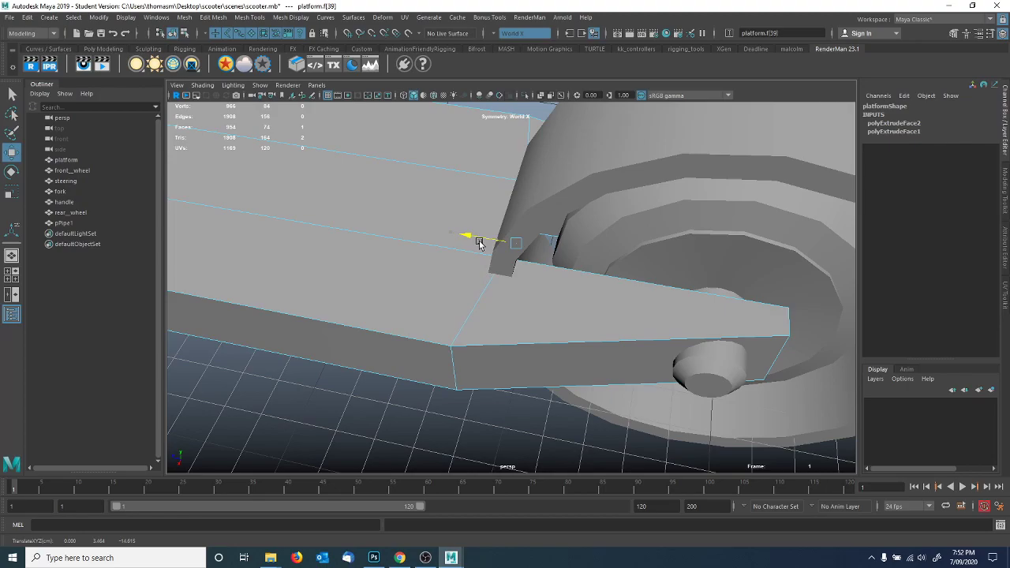
{"action": "left_click_drag", "start_coordinate": [484, 244], "coordinate": [452, 261], "text": "alt"}
Switch to Photoshop to check the rear mudguard's shape in the reference, and return to Maya to view the pipe.
{"action": "left_click", "coordinate": [499, 281]}
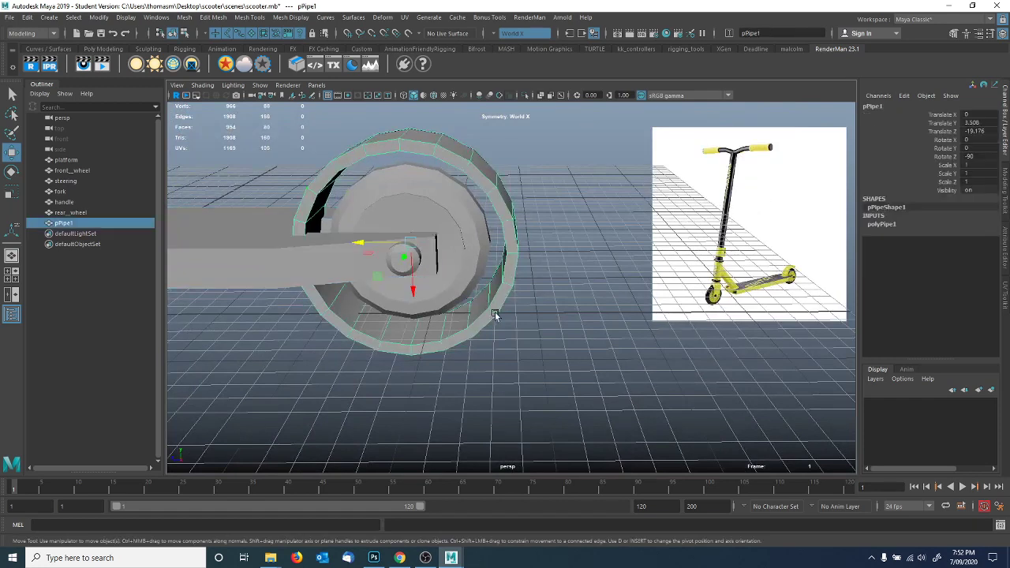
{"action": "key", "text": "f"}
{"action": "right_click", "coordinate": [492, 310]}
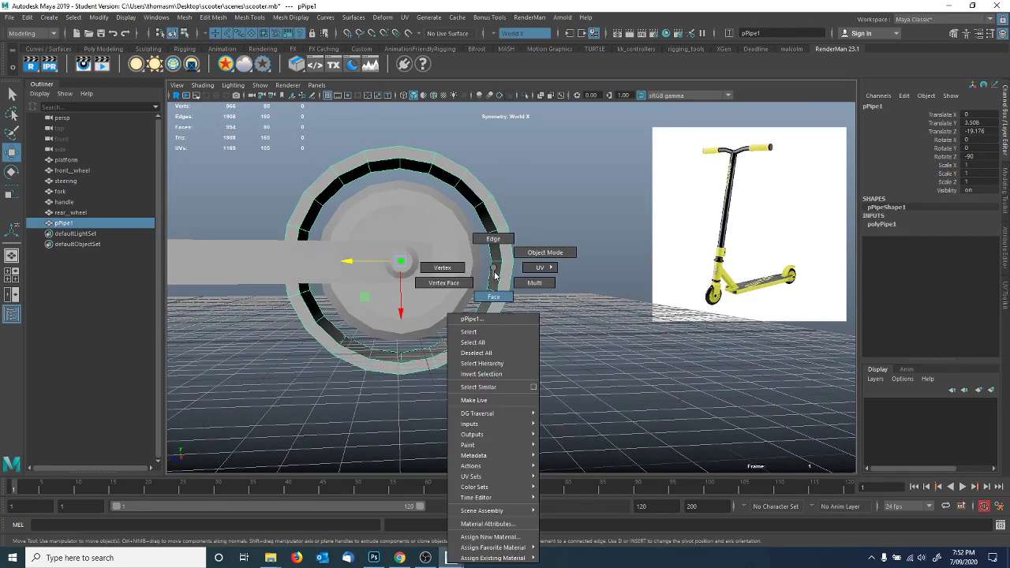
{"action": "key", "text": "alt+Tab"}
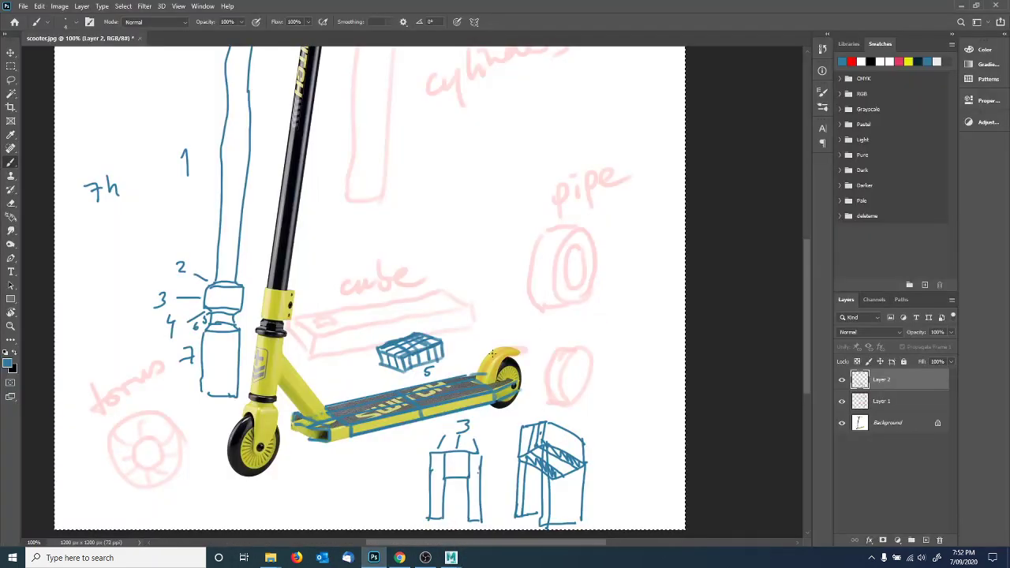
{"action": "key", "text": "alt+Tab"}
{"action": "left_click_drag", "start_coordinate": [485, 345], "coordinate": [416, 275], "text": "alt"}
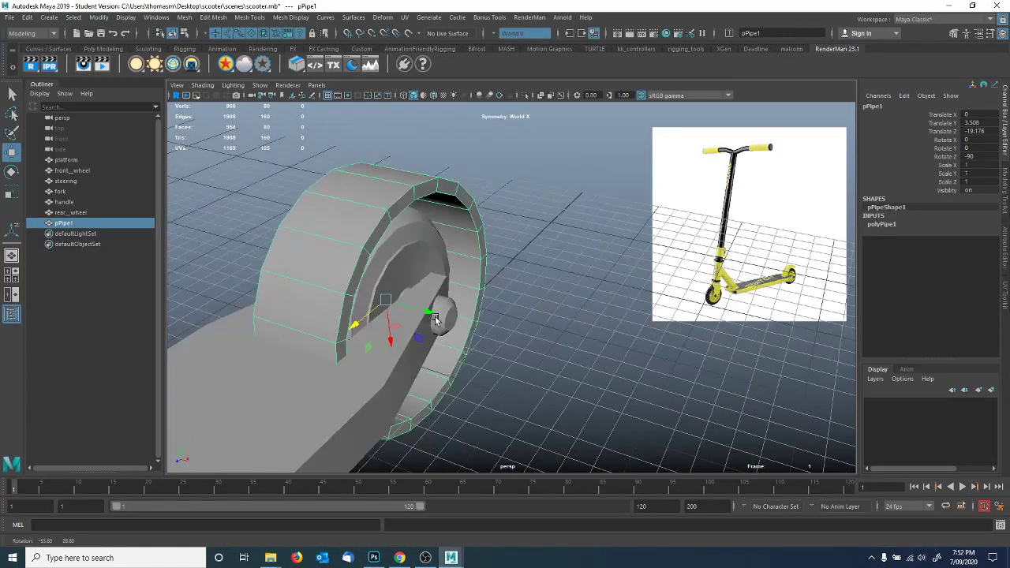
Divide the pipe's width into three bands by setting its height subdivisions to 3.
{"action": "left_click", "coordinate": [876, 224]}
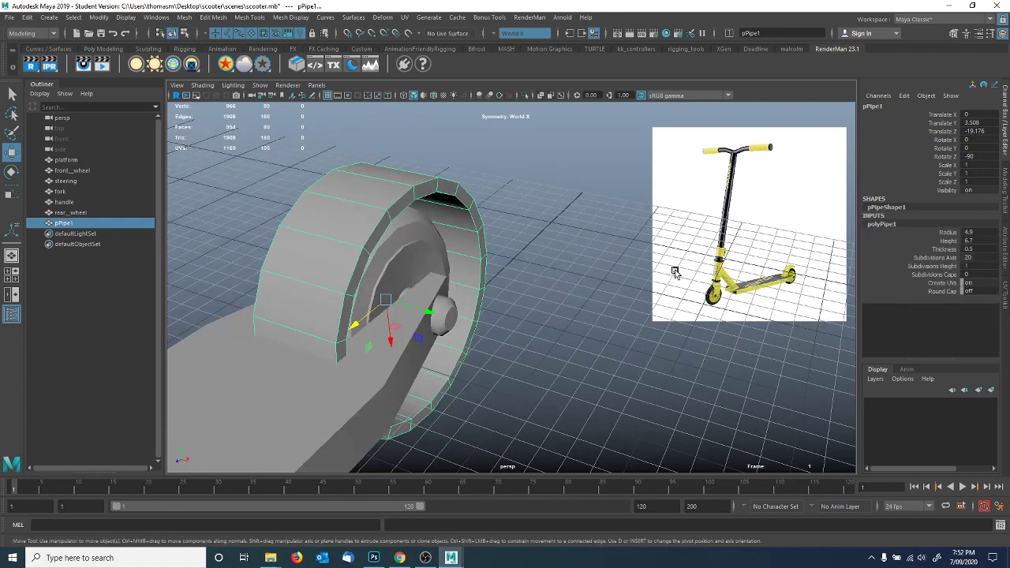
{"action": "left_click_drag", "start_coordinate": [484, 282], "coordinate": [470, 233], "text": "alt"}
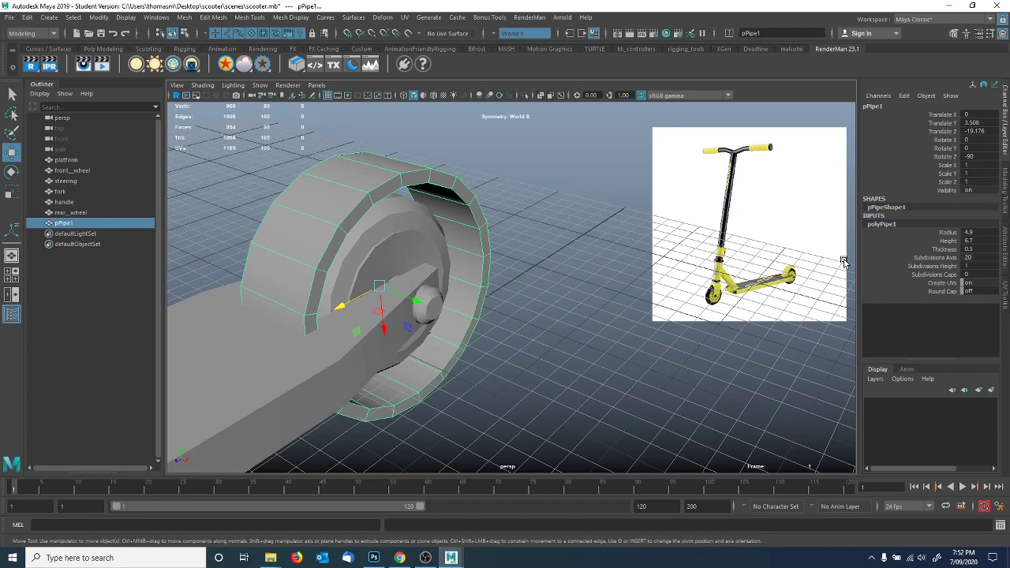
{"action": "left_click_drag", "start_coordinate": [418, 224], "coordinate": [668, 266], "text": "alt"}
{"action": "left_click", "coordinate": [943, 266]}
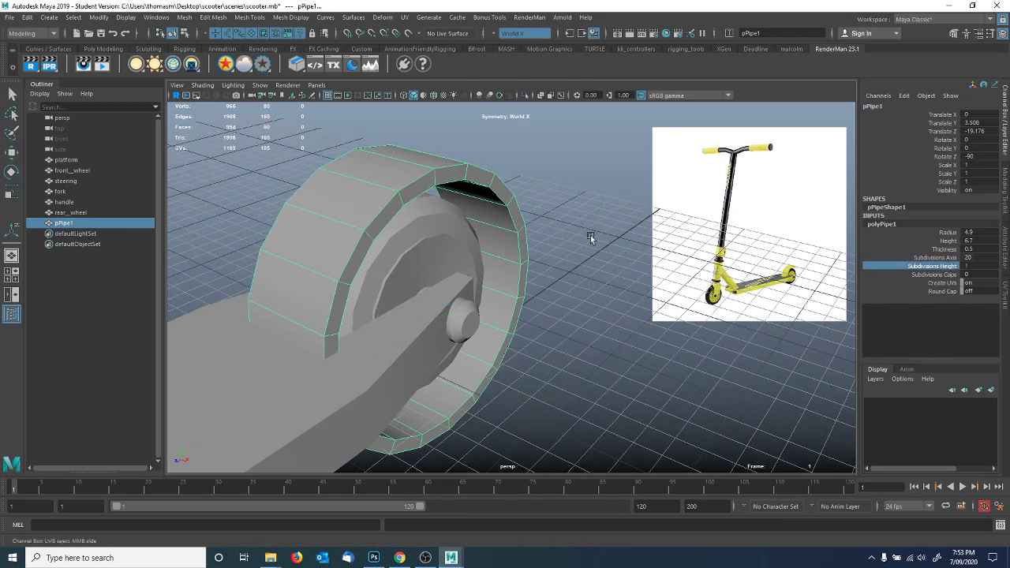
{"action": "middle_click_drag", "start_coordinate": [550, 229], "coordinate": [552, 231]}
Select the middle band of faces all around the pipe and turn symmetry off.
{"action": "left_click_drag", "start_coordinate": [392, 221], "coordinate": [411, 198], "text": "alt"}
{"action": "right_click_drag", "start_coordinate": [464, 177], "coordinate": [462, 143]}
{"action": "left_click_drag", "start_coordinate": [470, 276], "coordinate": [465, 460]}
{"action": "key", "text": "w"}
{"action": "left_click_drag", "start_coordinate": [501, 350], "coordinate": [403, 356], "text": "alt"}
{"action": "key", "text": "4"}
{"action": "left_click", "coordinate": [520, 34]}
{"action": "left_click", "coordinate": [509, 45]}
{"action": "left_click_drag", "start_coordinate": [411, 237], "coordinate": [367, 264], "text": "alt"}
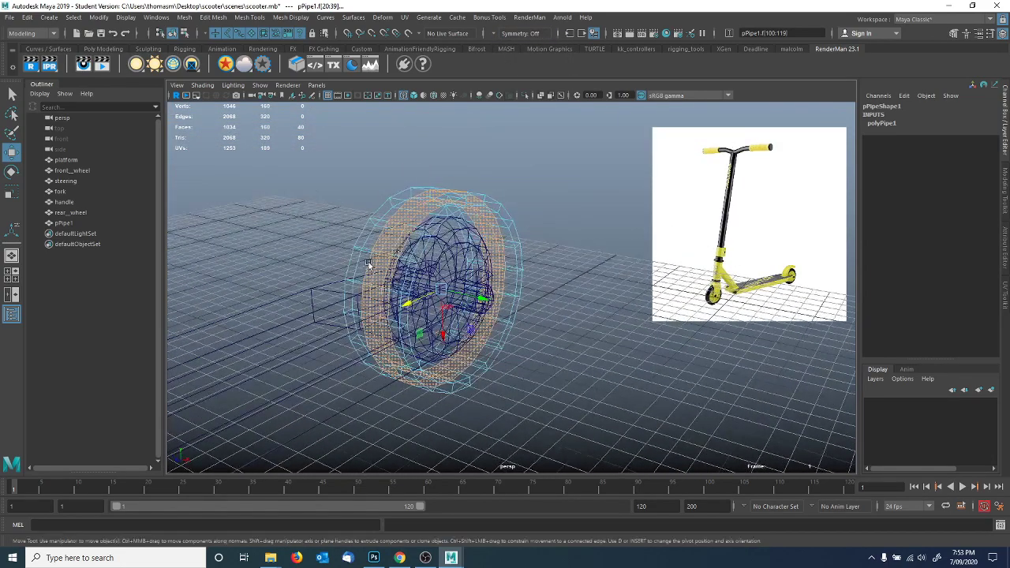
Scale the middle band of faces radially outward to about 1.04 to give the pipe a rounded profile.
{"action": "left_click", "coordinate": [12, 191]}
{"action": "left_click_drag", "start_coordinate": [394, 308], "coordinate": [461, 300], "text": "alt"}
{"action": "key", "text": "4"}
{"action": "key", "text": "5"}
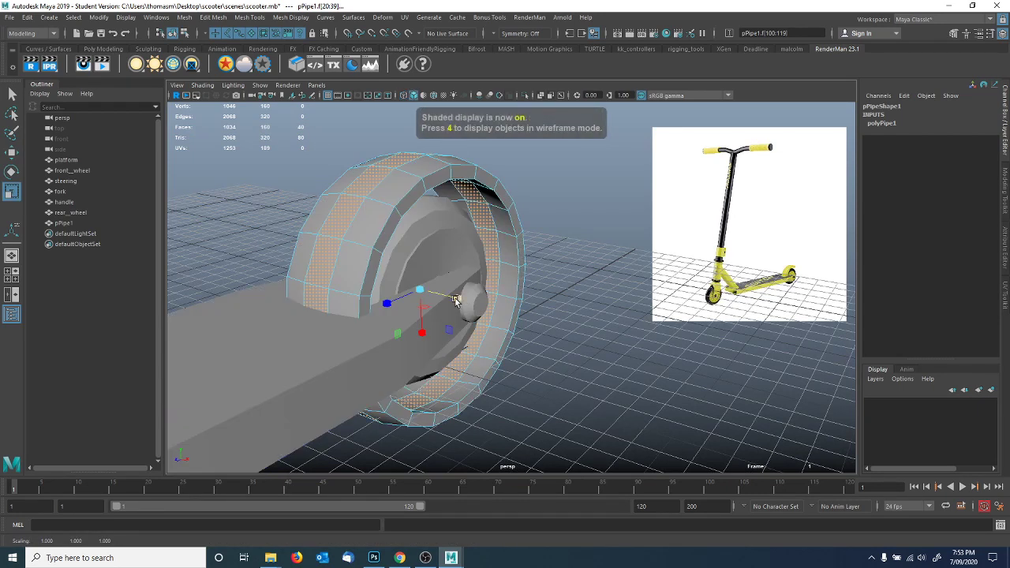
{"action": "left_click_drag", "start_coordinate": [462, 302], "coordinate": [463, 309], "text": "ctrl"}
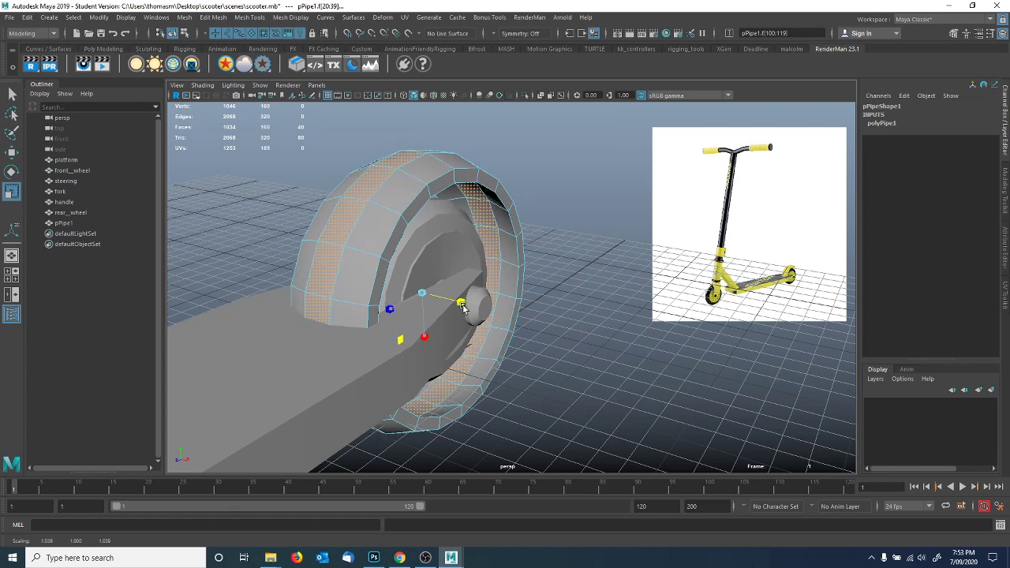
{"action": "left_click_drag", "start_coordinate": [395, 301], "coordinate": [403, 295], "text": "alt"}
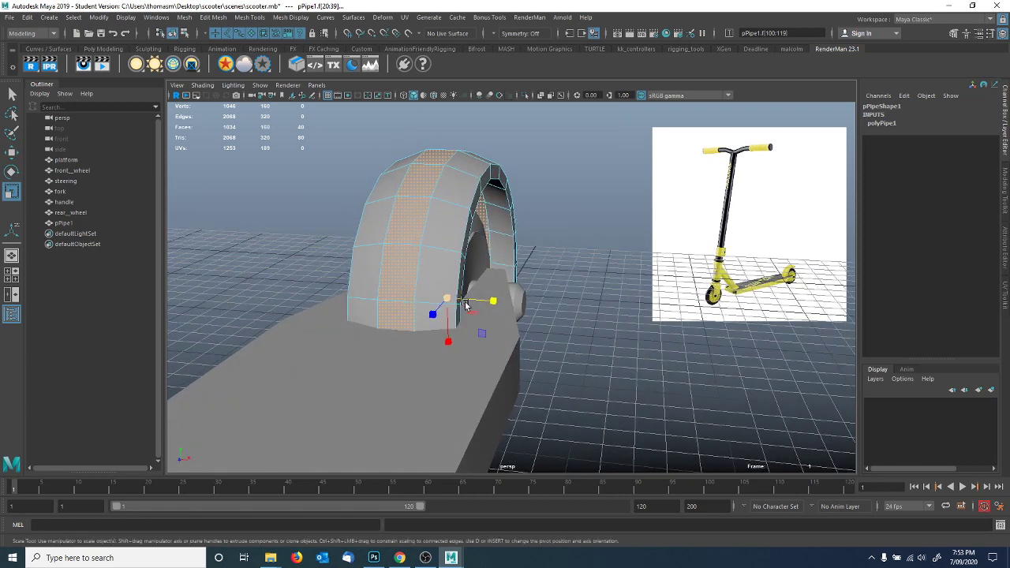
{"action": "mouse_move", "coordinate": [494, 303]}
{"action": "left_mouse_down"}
{"action": "mouse_move", "coordinate": [424, 295]}
{"action": "mouse_move", "coordinate": [506, 292]}
{"action": "left_mouse_up"}
Select the pipe's lower rear faces, grow the selection around the rear and underside of the wheel, and delete those faces.
{"action": "right_click", "coordinate": [505, 292]}
{"action": "left_click", "coordinate": [504, 298]}
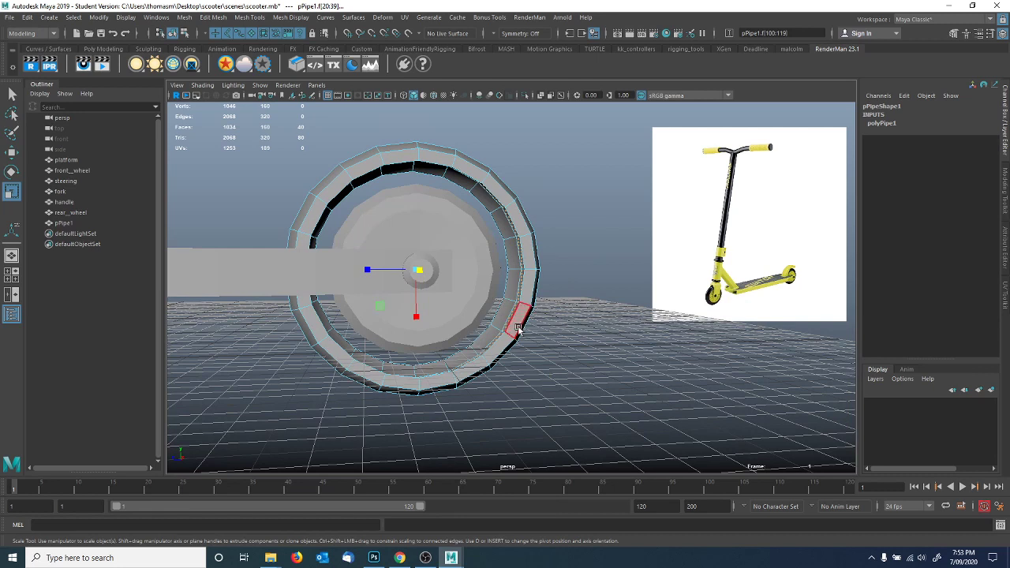
{"action": "left_click_drag", "start_coordinate": [487, 319], "coordinate": [487, 319]}
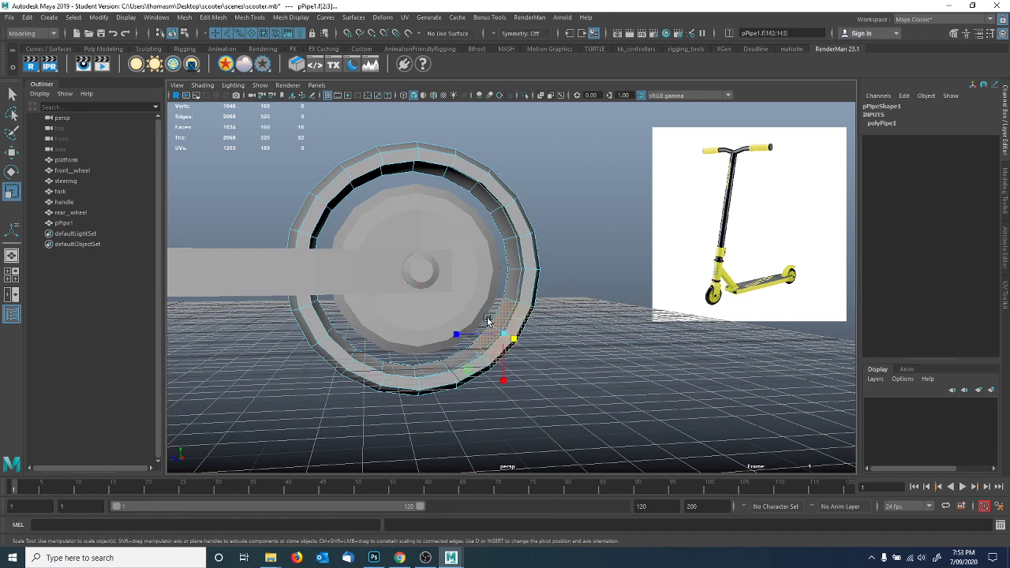
{"action": "key", "text": "shift+period"}
{"action": "key", "text": "shift+period"}
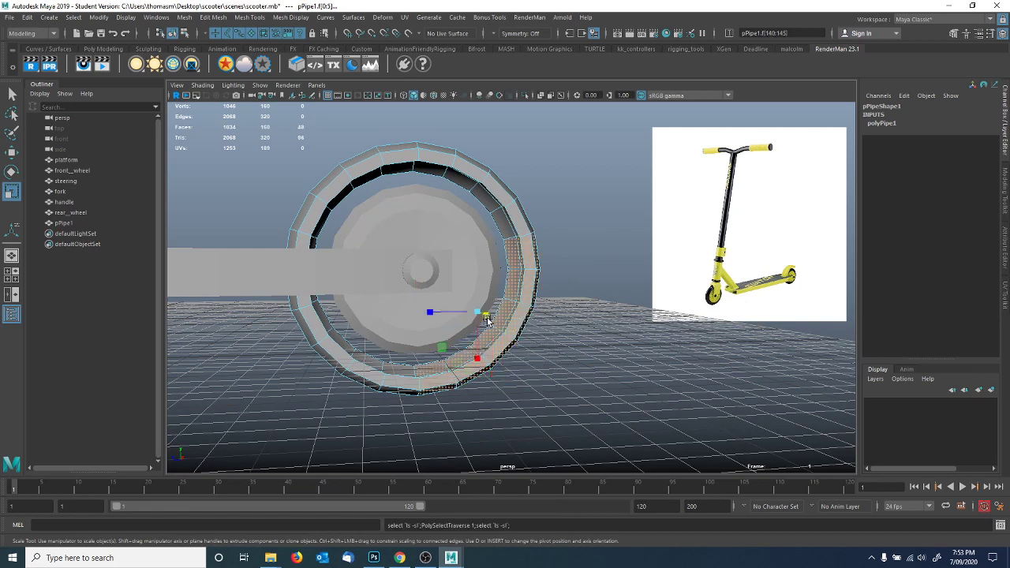
{"action": "key", "text": "shift+period"}
{"action": "key", "text": "shift+period"}
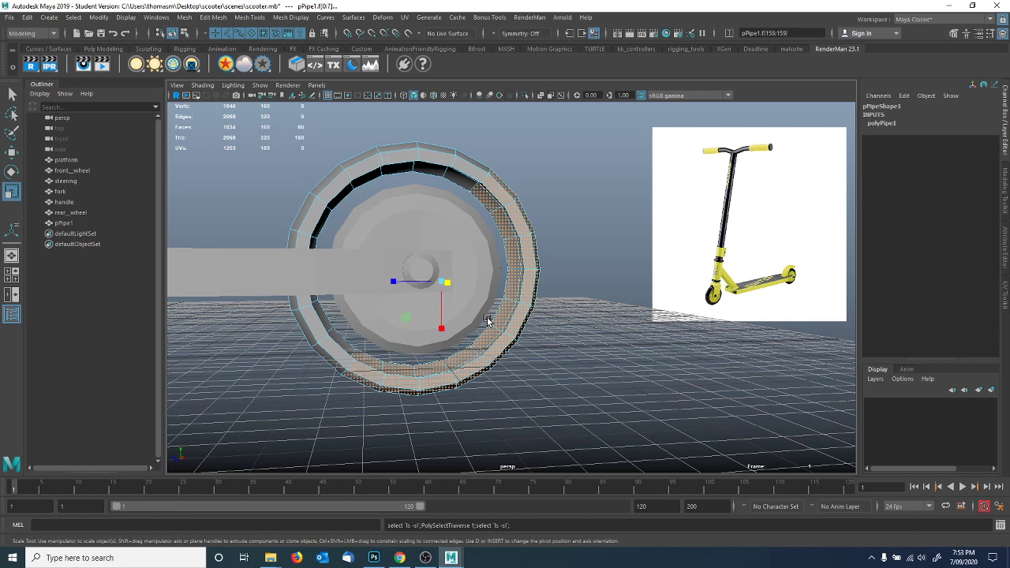
{"action": "key", "text": "shift+period"}
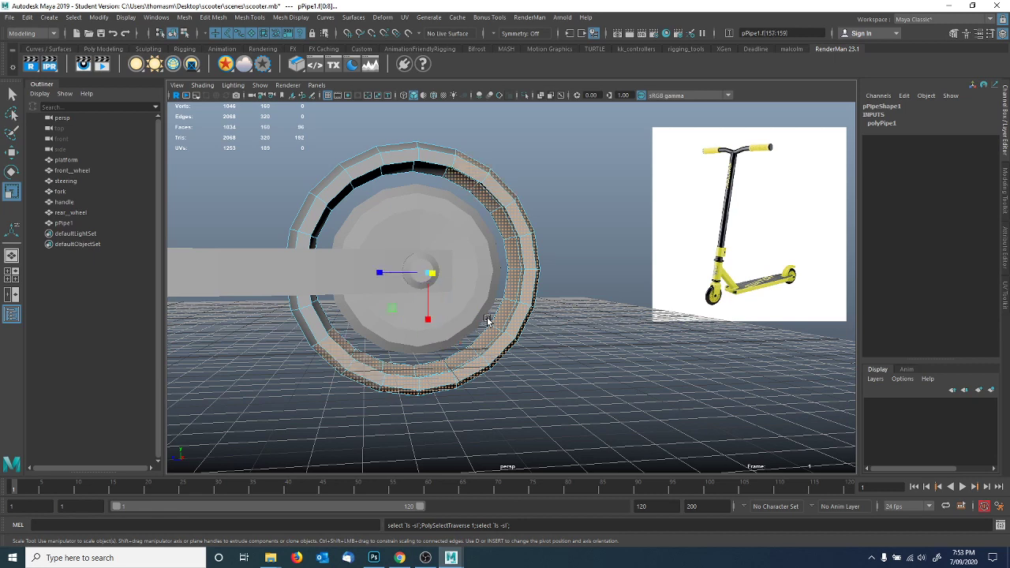
{"action": "key", "text": "shift+period"}
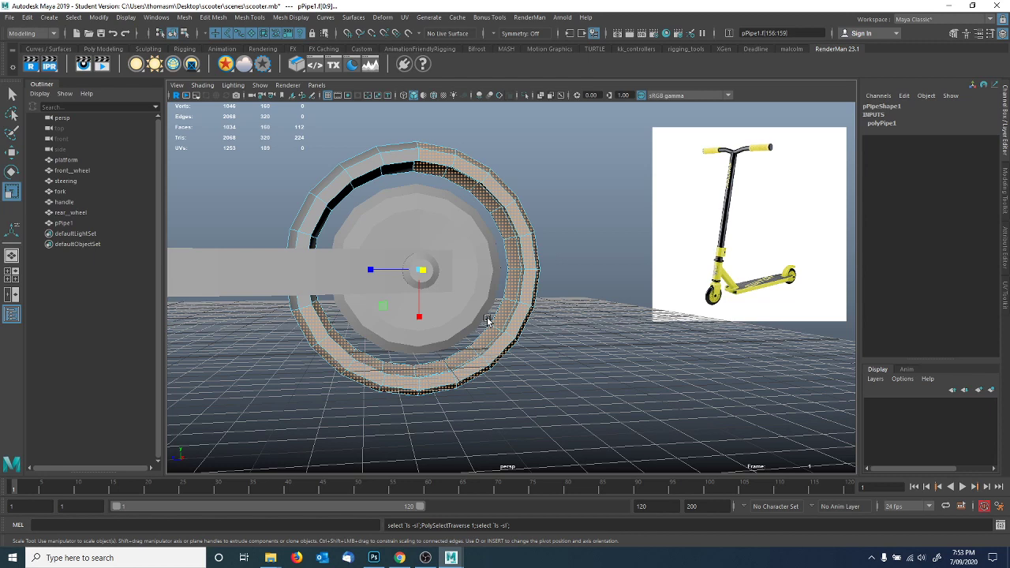
{"action": "key", "text": "Delete"}
Delete the leftover pipe segment beneath the platform so only the upper front arc remains as the mudguard.
{"action": "middle_click_drag", "start_coordinate": [296, 316], "coordinate": [387, 251], "text": "alt"}
{"action": "left_click_drag", "start_coordinate": [388, 252], "coordinate": [410, 231], "text": "alt"}
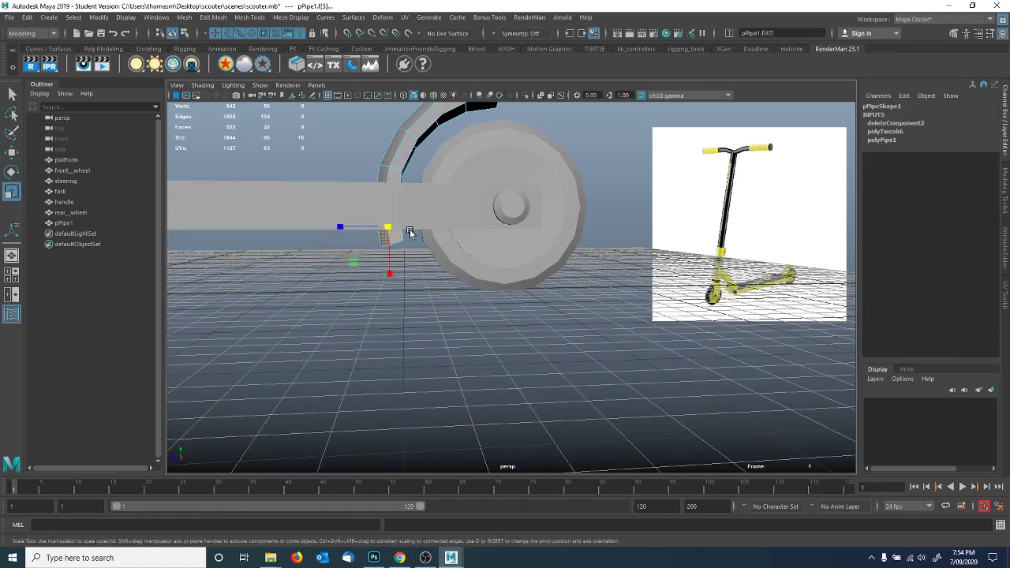
{"action": "key", "text": "Delete"}
{"action": "middle_click_drag", "start_coordinate": [460, 220], "coordinate": [460, 309], "text": "alt"}
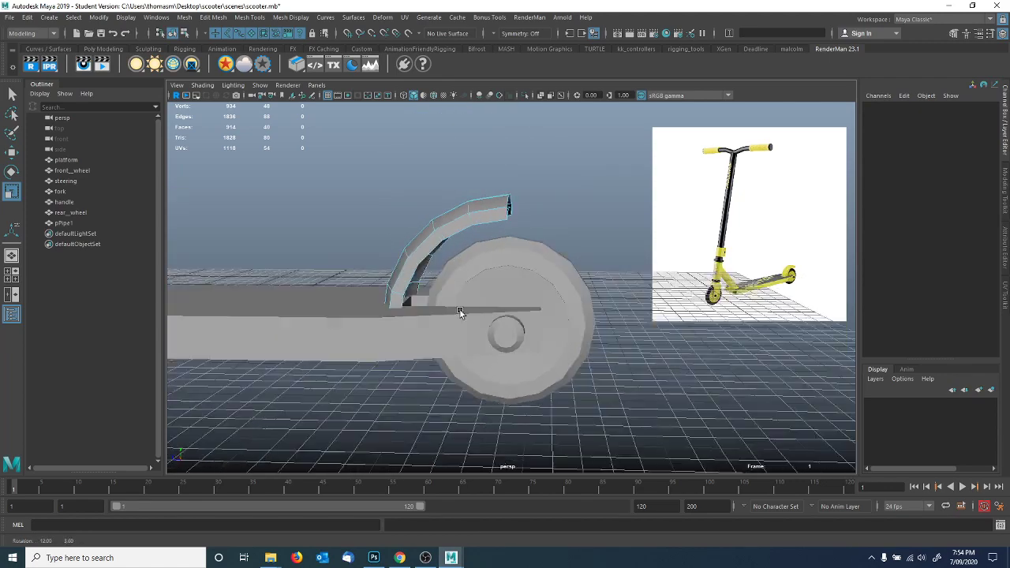
Close the near section of the mudguard's open rear end with a face using Append to Polygon.
{"action": "left_click_drag", "start_coordinate": [460, 309], "coordinate": [419, 295], "text": "alt"}
{"action": "right_click_drag", "start_coordinate": [419, 295], "coordinate": [449, 272], "text": "alt"}
{"action": "middle_click_drag", "start_coordinate": [450, 273], "coordinate": [455, 203], "text": "alt"}
{"action": "left_click_drag", "start_coordinate": [454, 203], "coordinate": [428, 226], "text": "alt"}
{"action": "right_click_drag", "start_coordinate": [439, 210], "coordinate": [464, 197]}
{"action": "left_click_drag", "start_coordinate": [444, 214], "coordinate": [435, 217], "text": "alt"}
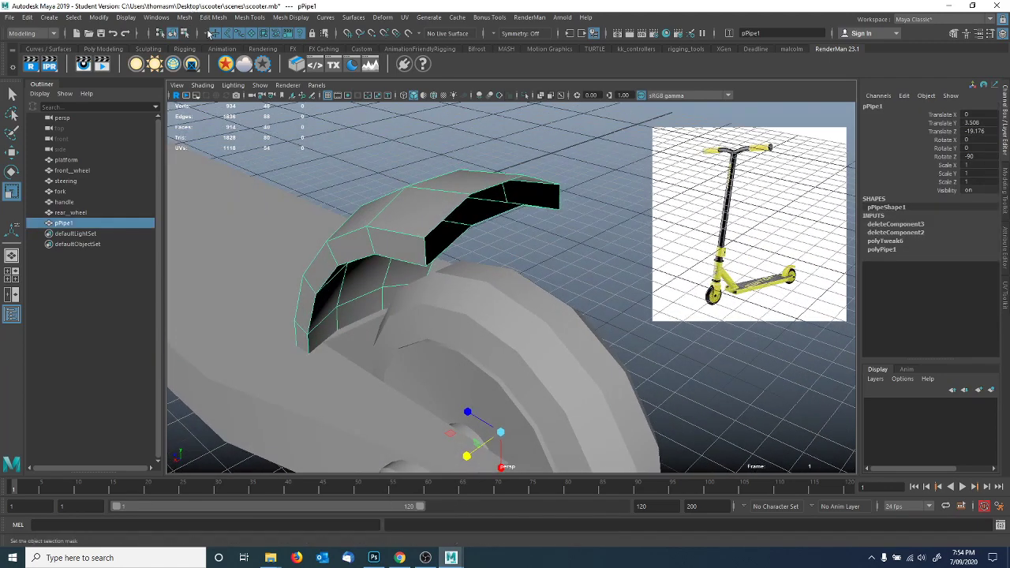
{"action": "left_click", "coordinate": [249, 16]}
{"action": "left_click", "coordinate": [264, 53]}
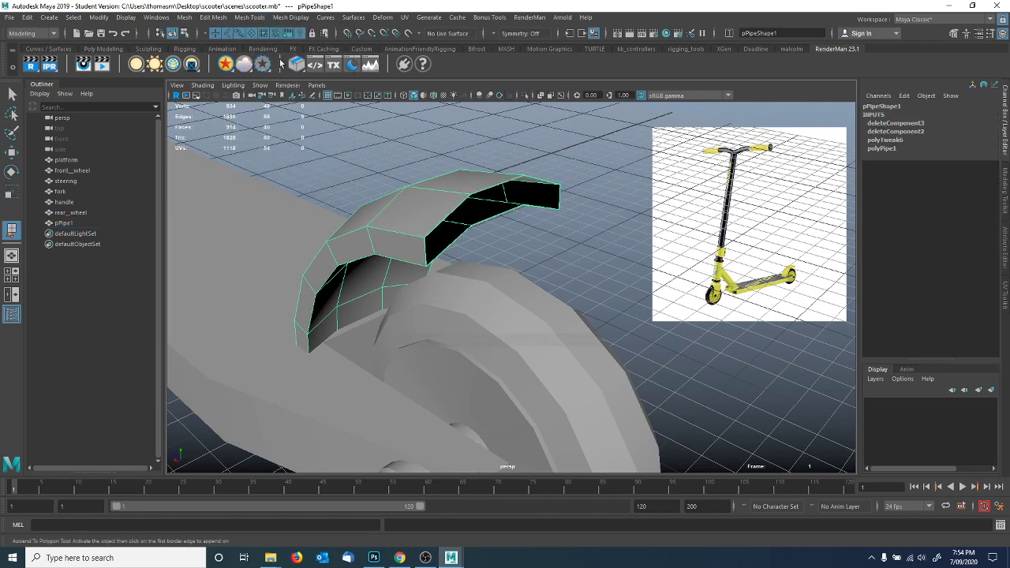
{"action": "left_click", "coordinate": [449, 211]}
{"action": "left_click", "coordinate": [454, 241]}
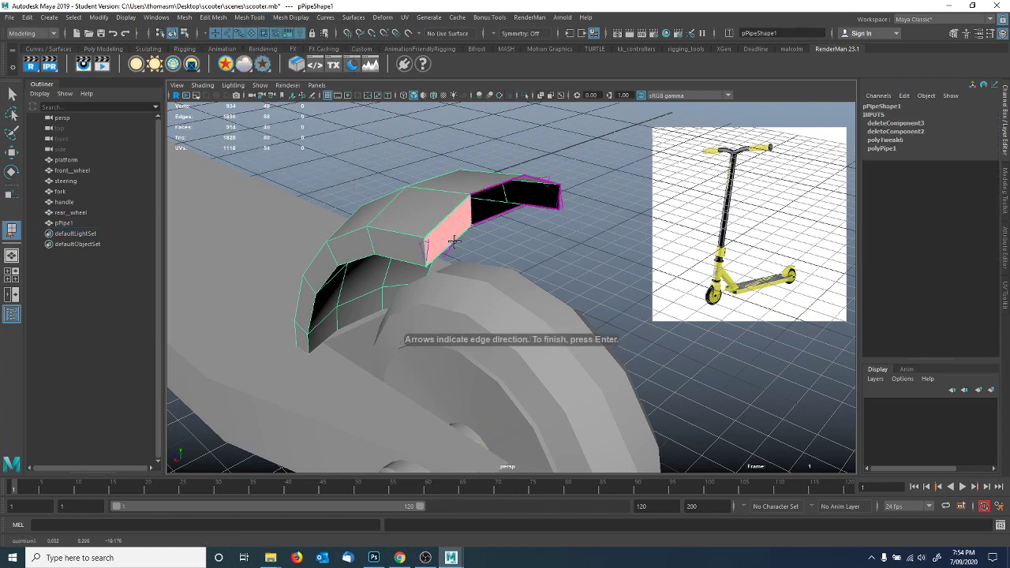
{"action": "key", "text": "Return"}
Append two more faces to close the middle and far sections of the mudguard's rear end.
{"action": "left_click", "coordinate": [491, 187]}
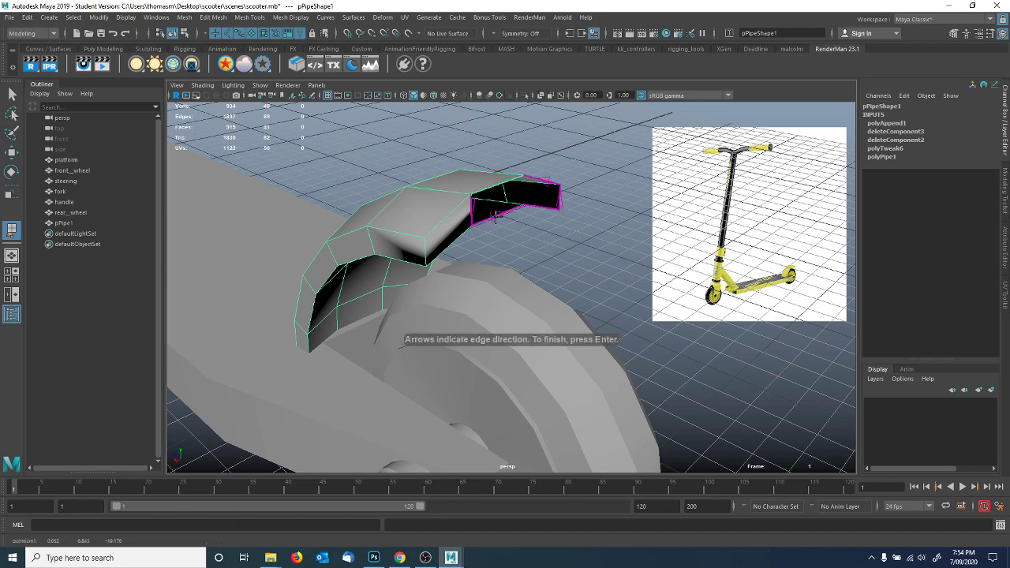
{"action": "left_click", "coordinate": [527, 187]}
{"action": "key", "text": "Return"}
{"action": "left_click", "coordinate": [534, 189]}
{"action": "left_click", "coordinate": [540, 209]}
{"action": "key", "text": "Return"}
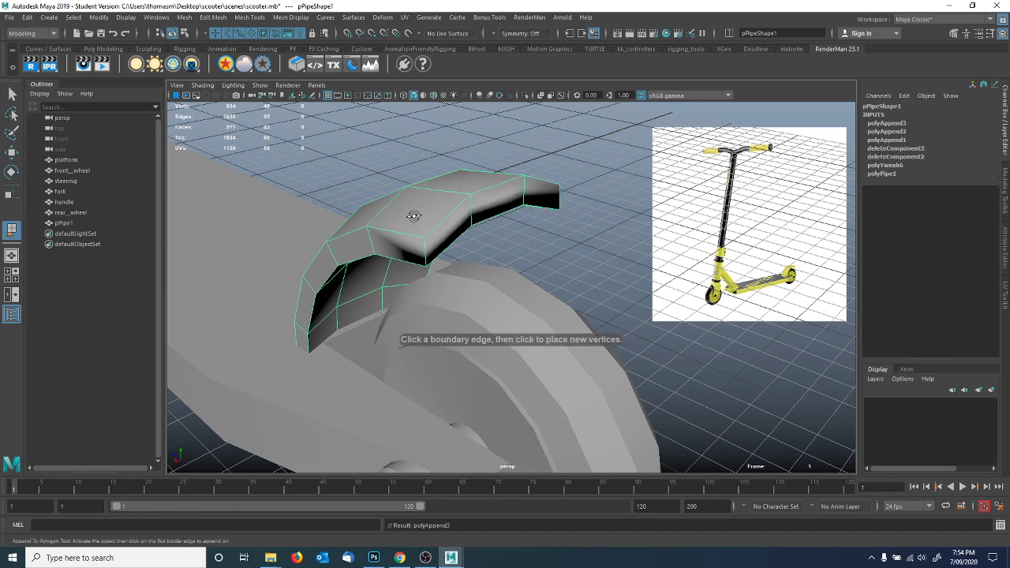
Apply Soften/Harden Edges to the mudguard and return to object selection.
{"action": "left_click_drag", "start_coordinate": [413, 215], "coordinate": [451, 217], "text": "alt"}
{"action": "right_click_drag", "start_coordinate": [450, 216], "coordinate": [428, 227]}
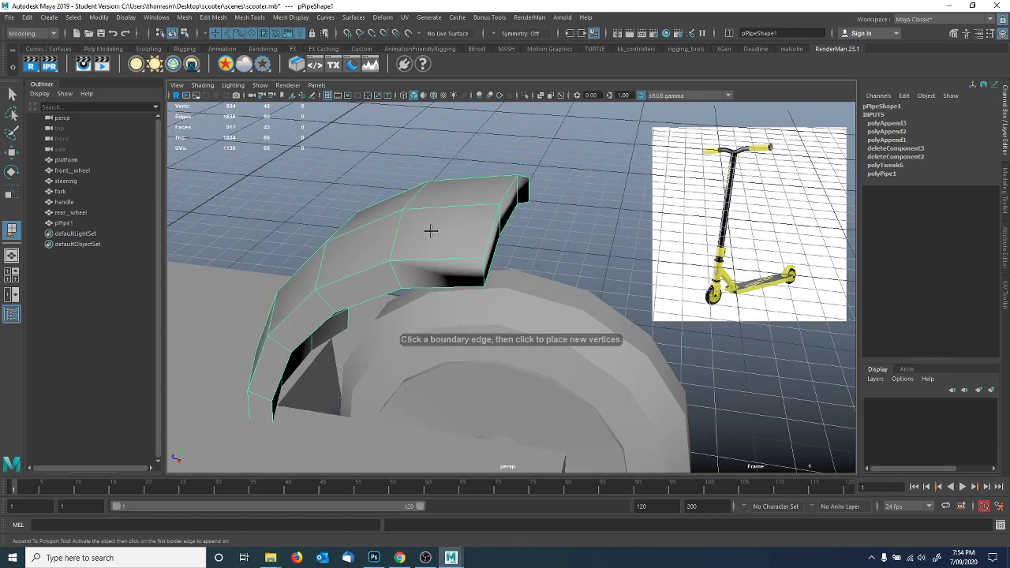
{"action": "left_click_drag", "start_coordinate": [462, 242], "coordinate": [444, 257], "text": "alt"}
{"action": "left_click", "coordinate": [292, 18]}
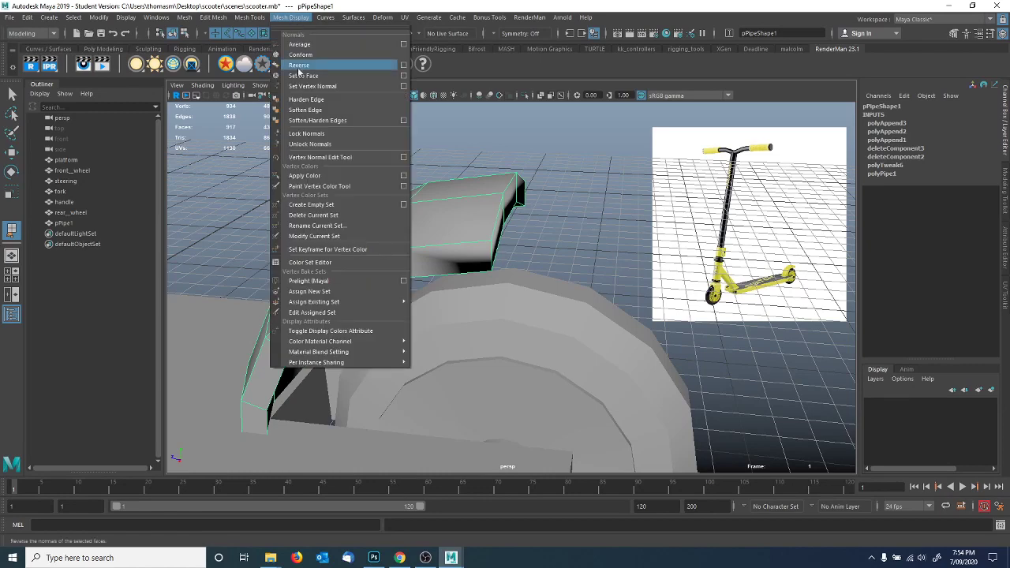
{"action": "left_click", "coordinate": [314, 127]}
{"action": "right_click_drag", "start_coordinate": [475, 213], "coordinate": [511, 197]}
{"action": "left_click", "coordinate": [373, 206]}
{"action": "left_click_drag", "start_coordinate": [516, 260], "coordinate": [491, 265], "text": "alt"}
Move the middle face of the mudguard's rear end slightly rearward, then leave face editing.
{"action": "left_click", "coordinate": [11, 152]}
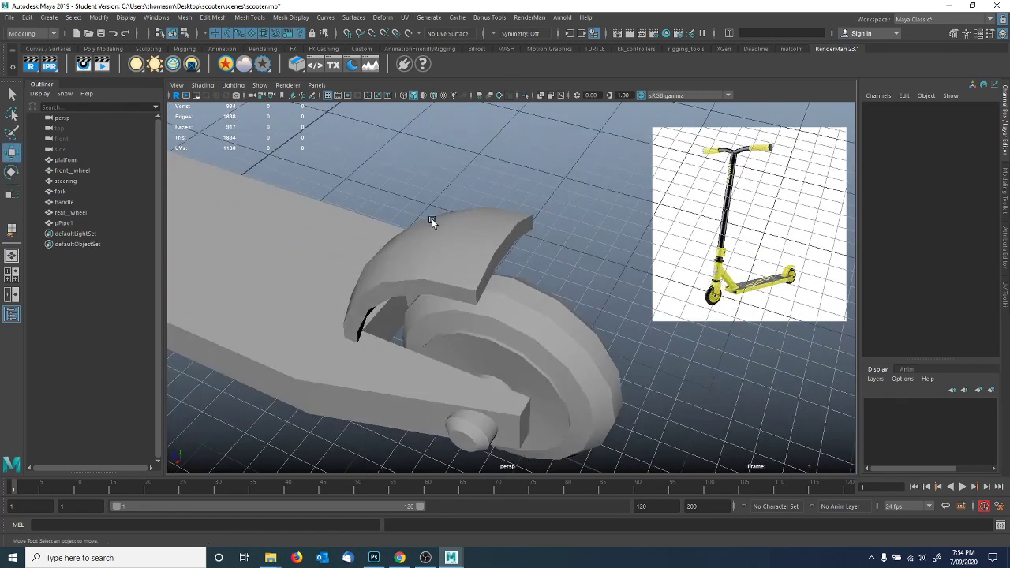
{"action": "right_click_drag", "start_coordinate": [505, 247], "coordinate": [513, 276]}
{"action": "left_click", "coordinate": [505, 250]}
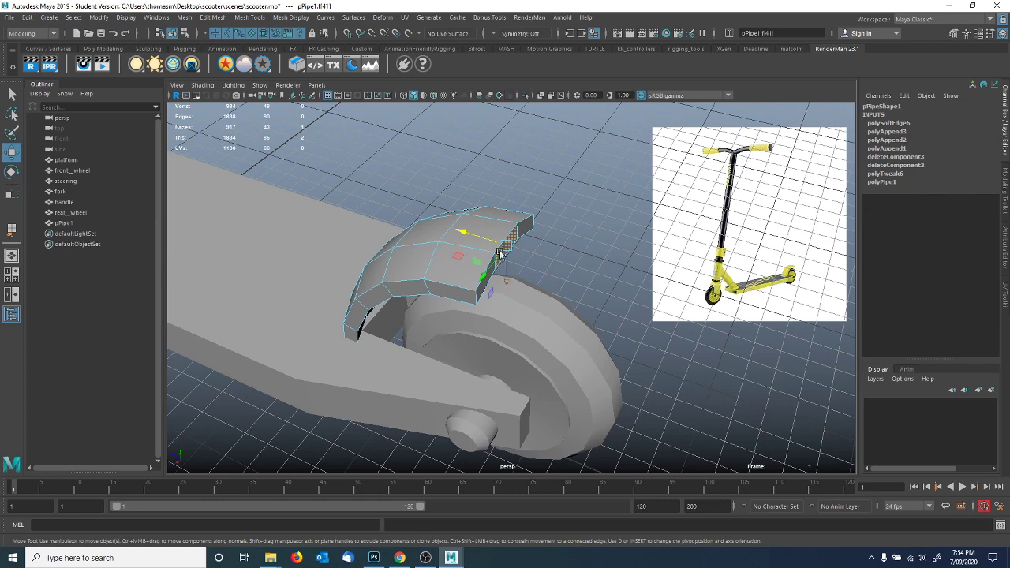
{"action": "left_click_drag", "start_coordinate": [491, 241], "coordinate": [507, 246]}
{"action": "right_click_drag", "start_coordinate": [450, 244], "coordinate": [495, 230]}
{"action": "left_click", "coordinate": [434, 176]}
Compare the mudguard's shape with the scooter reference image in Photoshop, then return to Maya.
{"action": "left_click_drag", "start_coordinate": [434, 176], "coordinate": [444, 194], "text": "alt"}
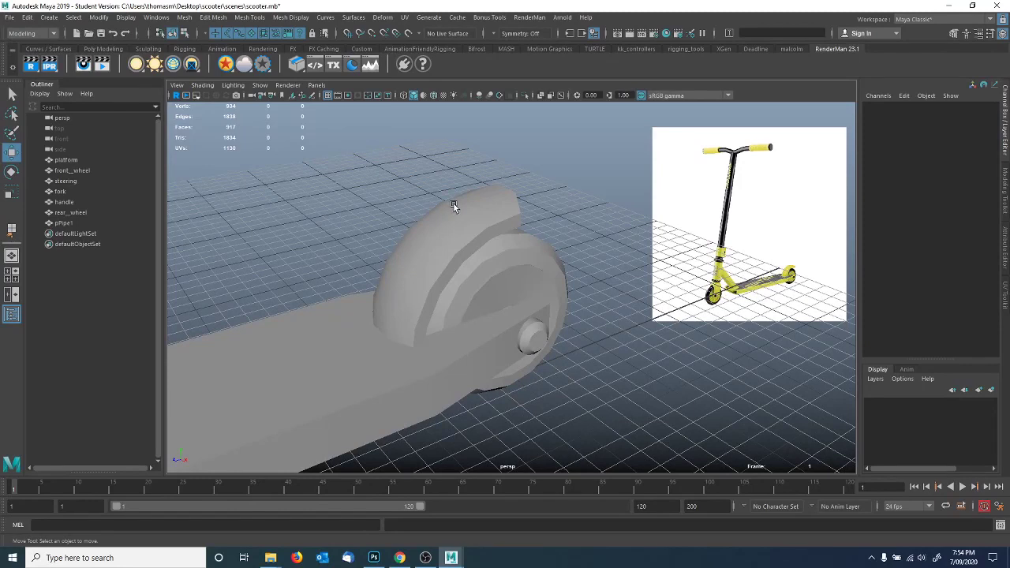
{"action": "key", "text": "alt+Tab"}
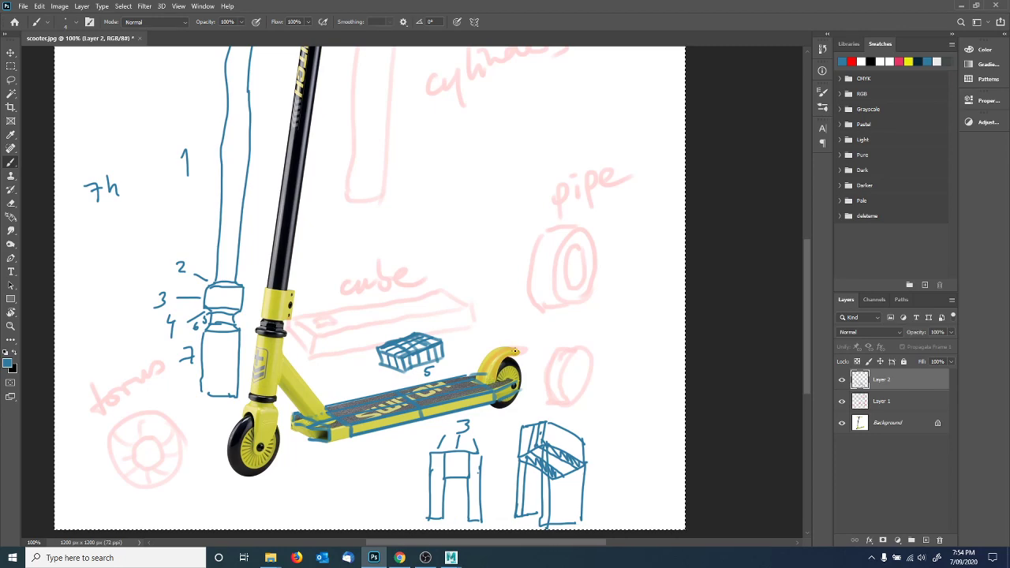
{"action": "key", "text": "alt+Tab"}
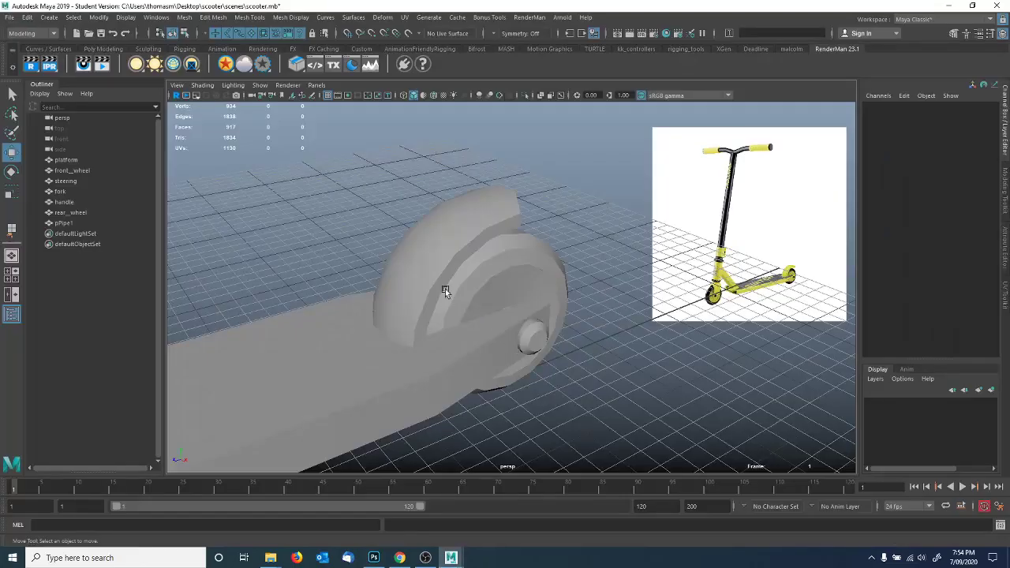
Try a lattice deformer on the mudguard with the current options and undo it.
{"action": "left_click", "coordinate": [442, 270]}
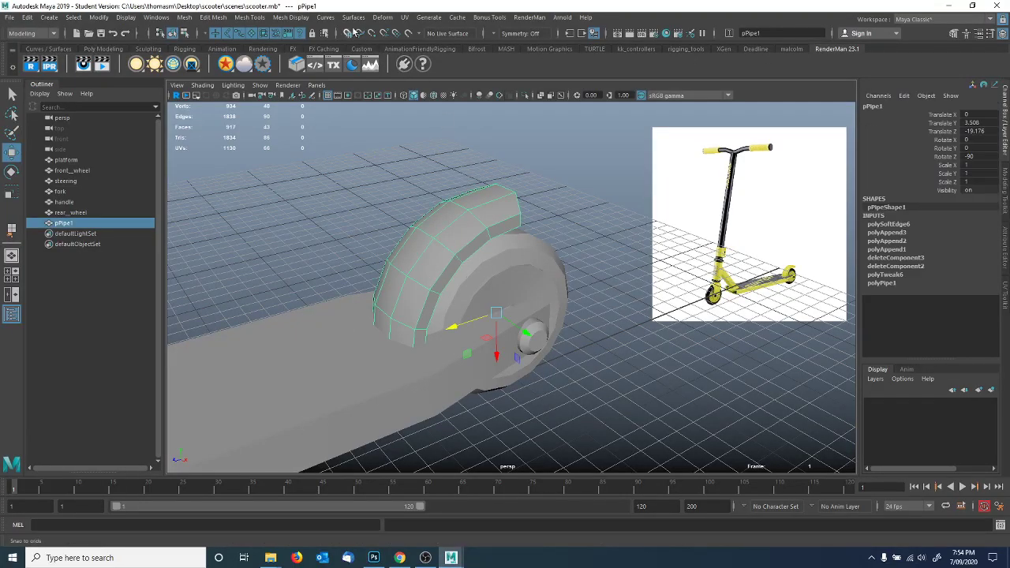
{"action": "left_click", "coordinate": [378, 17]}
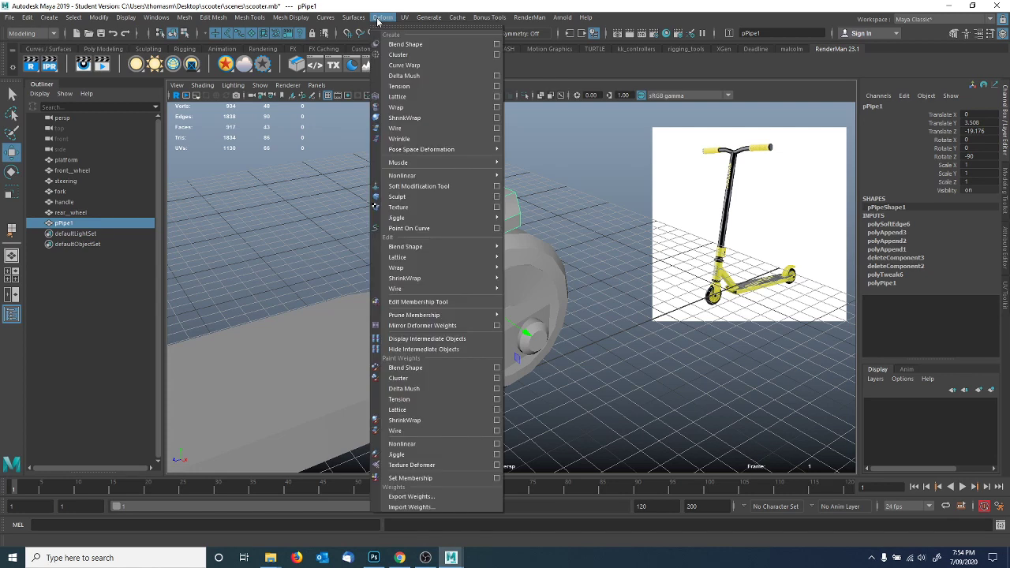
{"action": "left_click", "coordinate": [396, 97]}
{"action": "left_click_drag", "start_coordinate": [498, 248], "coordinate": [450, 264], "text": "alt"}
{"action": "key", "text": "ctrl+z"}
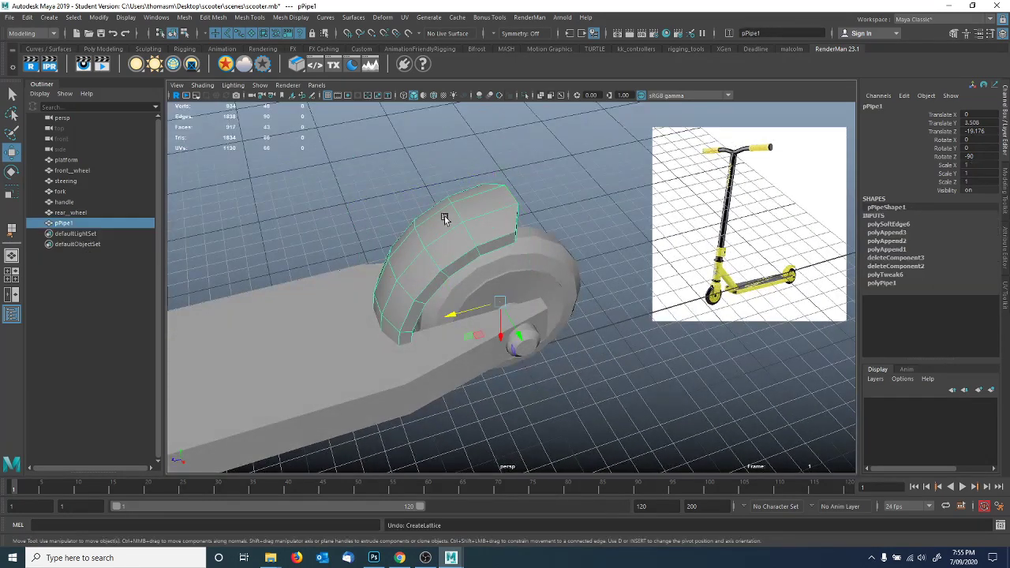
Reset the Lattice options to their defaults and create a lattice deformer around the mudguard.
{"action": "left_click", "coordinate": [429, 140]}
{"action": "left_click", "coordinate": [443, 221]}
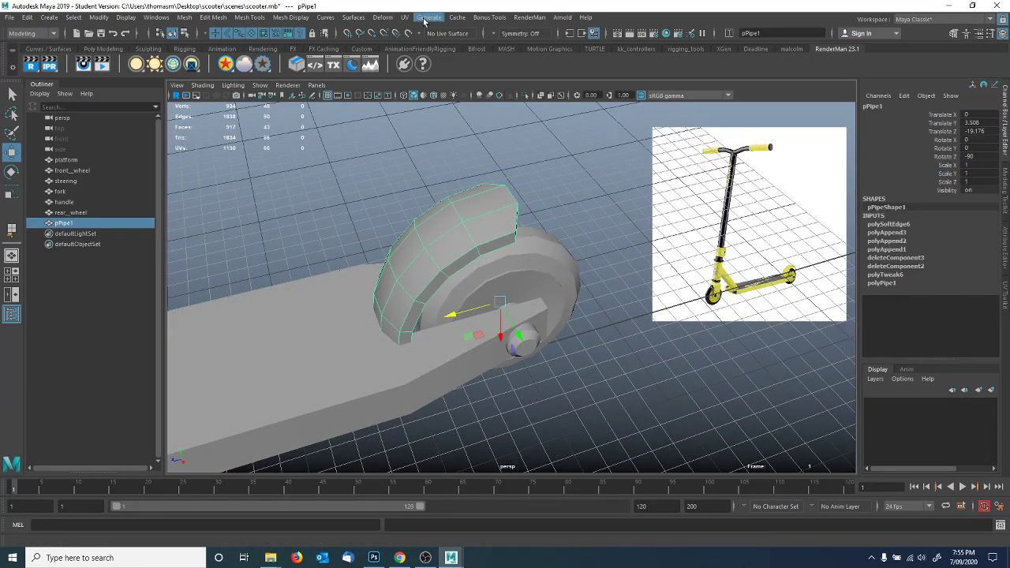
{"action": "left_click", "coordinate": [382, 16]}
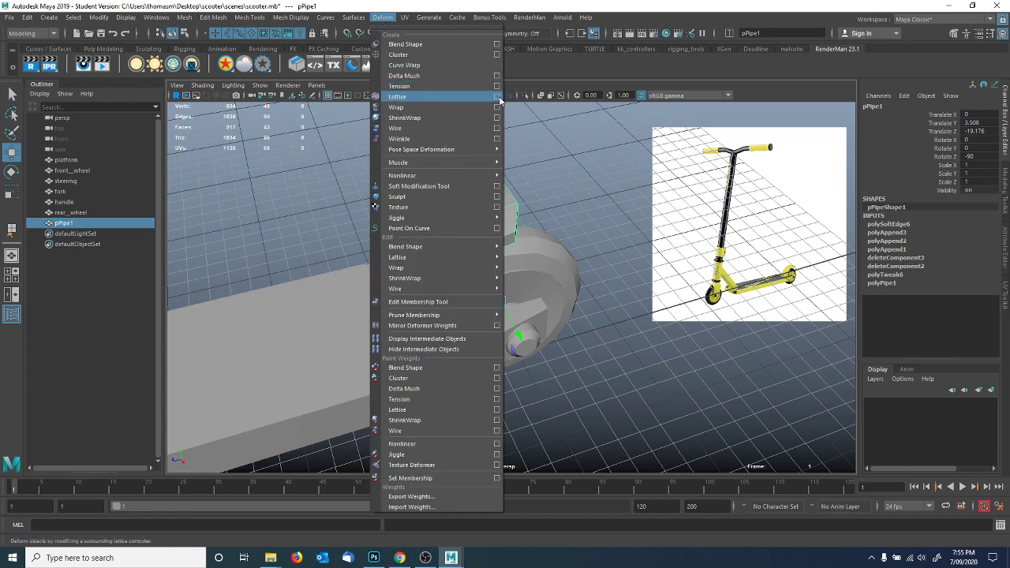
{"action": "left_click", "coordinate": [496, 97]}
{"action": "left_click", "coordinate": [589, 243]}
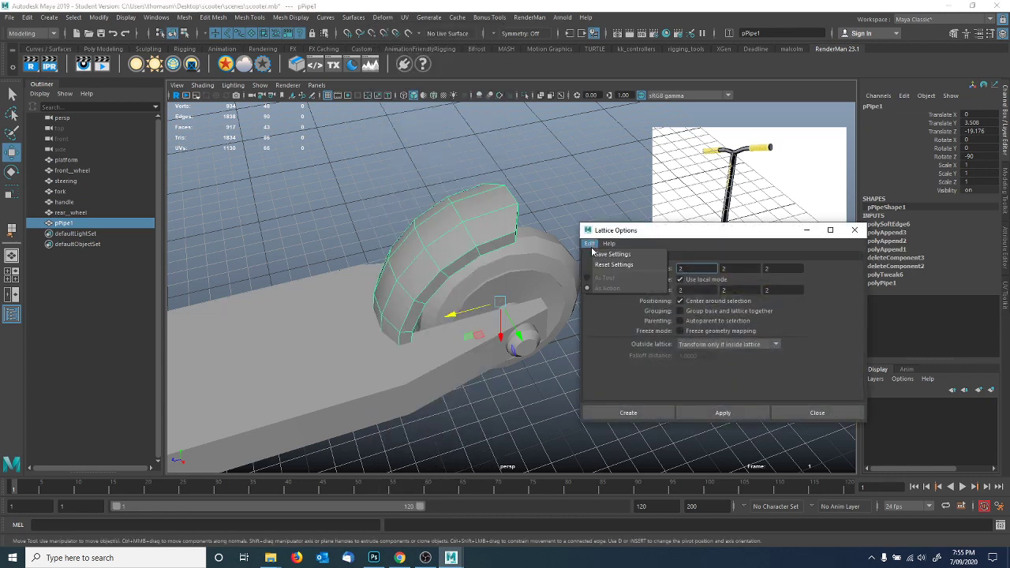
{"action": "left_click", "coordinate": [603, 265]}
{"action": "left_click_drag", "start_coordinate": [683, 232], "coordinate": [665, 147]}
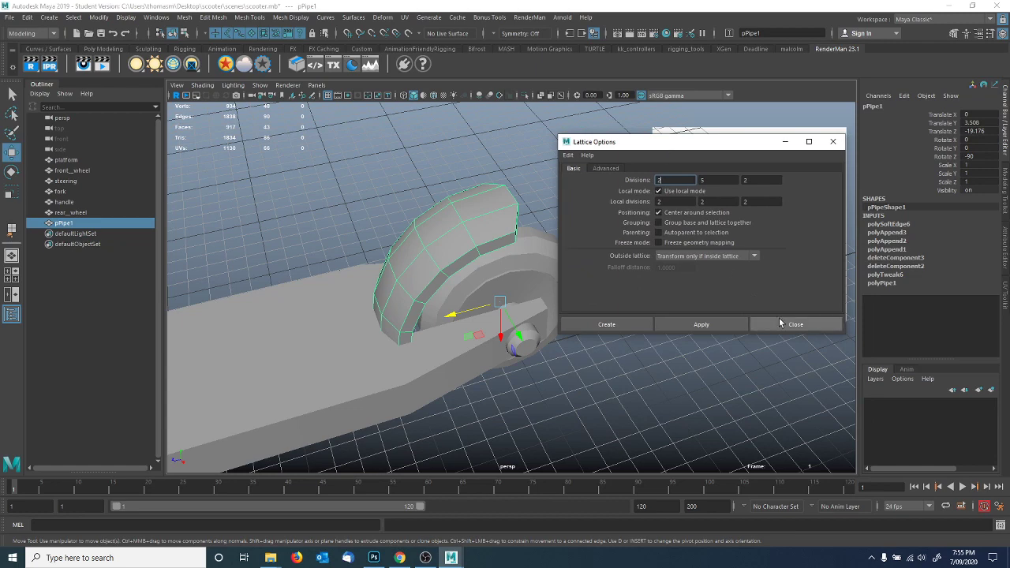
{"action": "left_click", "coordinate": [789, 325]}
{"action": "left_click", "coordinate": [384, 19]}
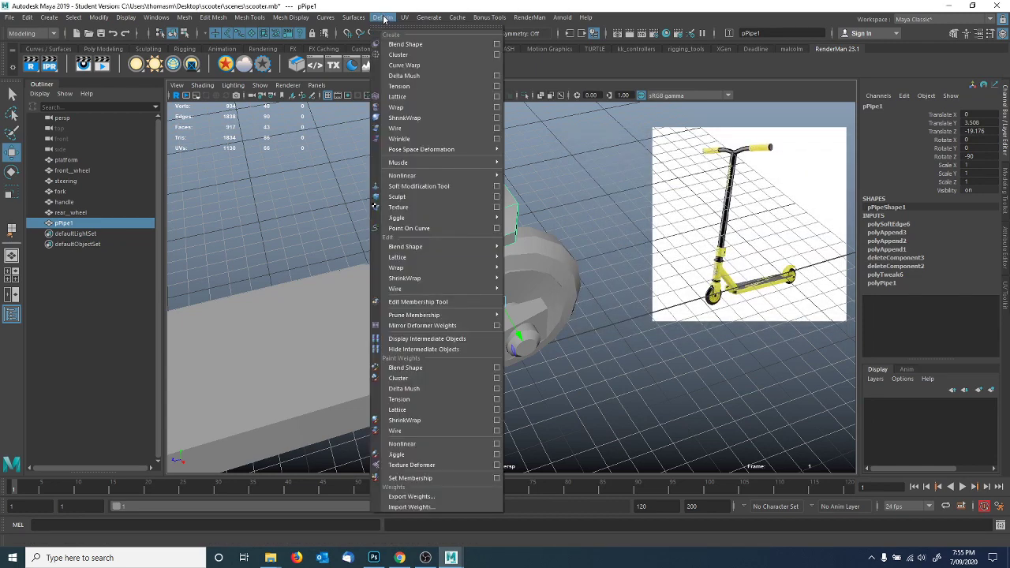
{"action": "left_click", "coordinate": [402, 98]}
{"action": "left_click_drag", "start_coordinate": [402, 101], "coordinate": [406, 251], "text": "alt"}
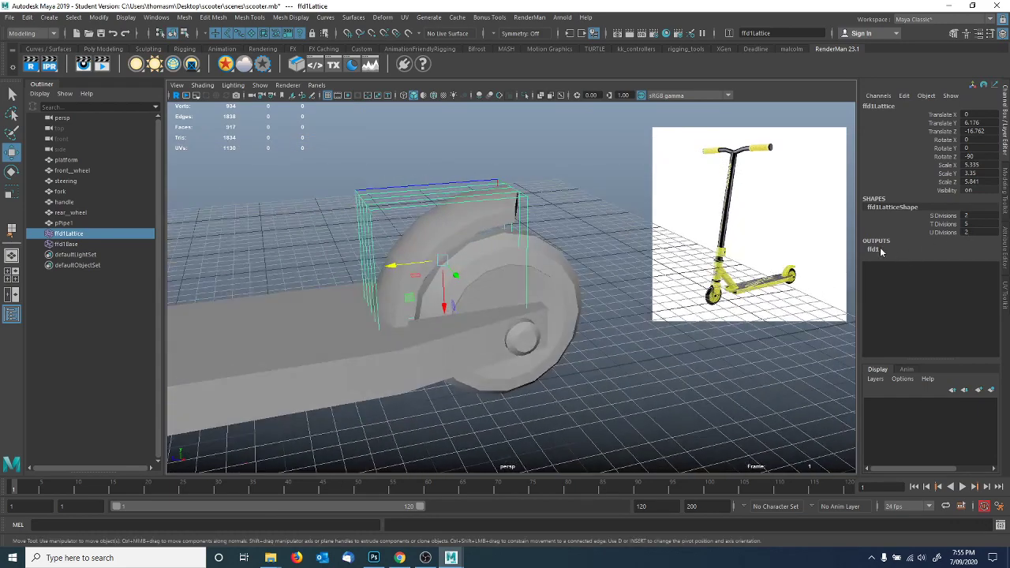
Set the mudguard lattice's U divisions to 5 and S divisions to 6.
{"action": "left_click", "coordinate": [881, 251]}
{"action": "left_click", "coordinate": [942, 232]}
{"action": "middle_click_drag", "start_coordinate": [530, 202], "coordinate": [545, 197]}
{"action": "left_click", "coordinate": [951, 217]}
{"action": "middle_click_drag", "start_coordinate": [603, 176], "coordinate": [625, 172]}
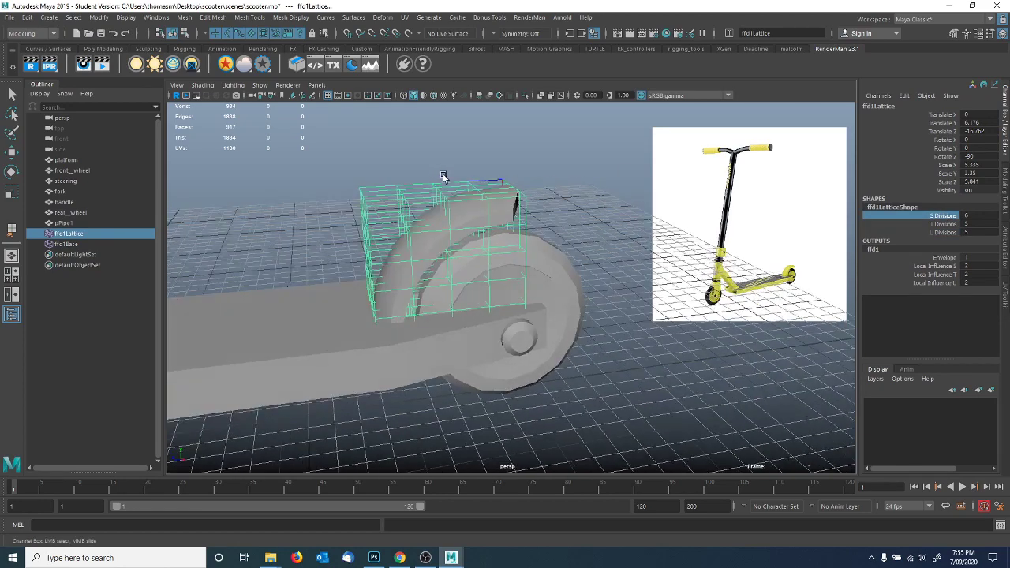
Try moving a row of upper lattice points up and forward, undo the move, and return to object selection.
{"action": "scroll", "coordinate": [443, 175], "scroll_direction": "up", "scroll_amount": 5}
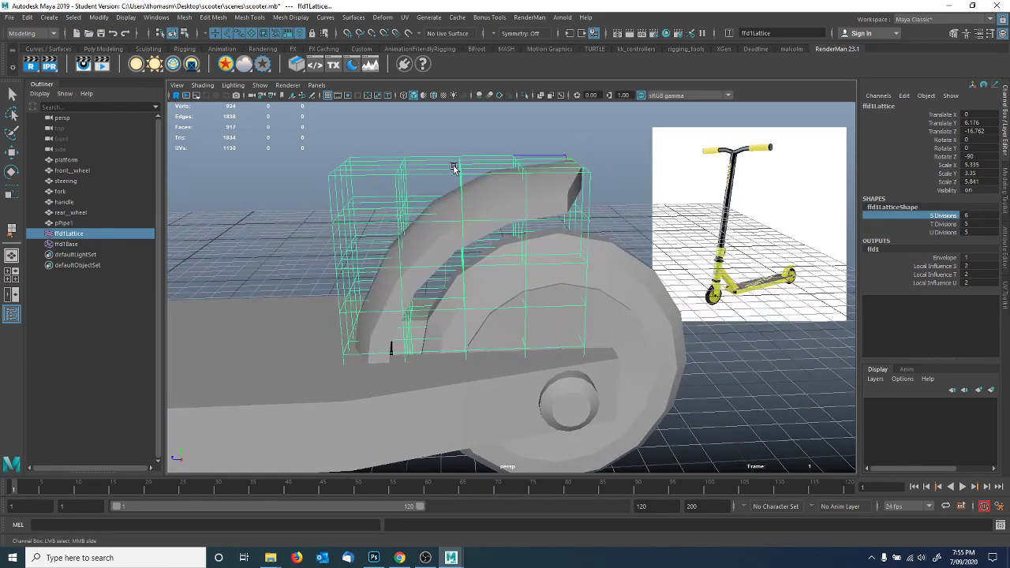
{"action": "right_click", "coordinate": [454, 167]}
{"action": "left_click", "coordinate": [447, 140]}
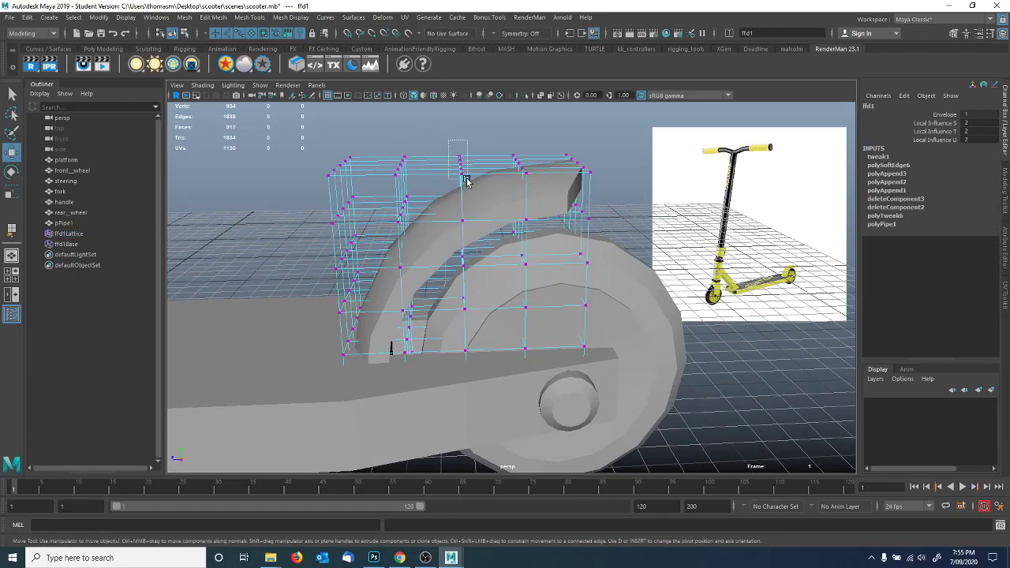
{"action": "left_click_drag", "start_coordinate": [466, 180], "coordinate": [463, 166]}
{"action": "left_click_drag", "start_coordinate": [432, 198], "coordinate": [401, 157]}
{"action": "key", "text": "ctrl+z"}
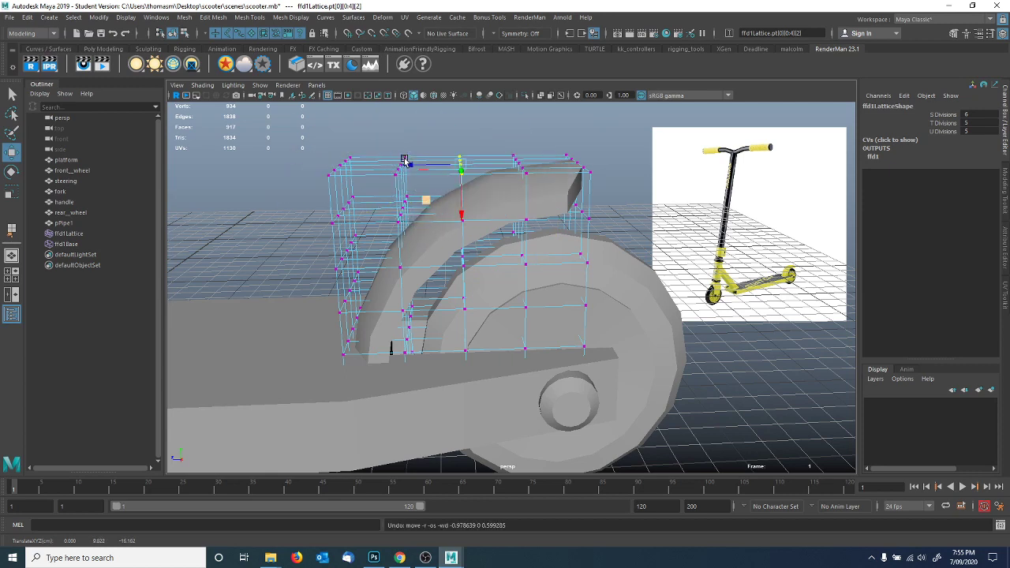
{"action": "left_click_drag", "start_coordinate": [461, 194], "coordinate": [404, 198], "text": "alt"}
{"action": "key", "text": "F8"}
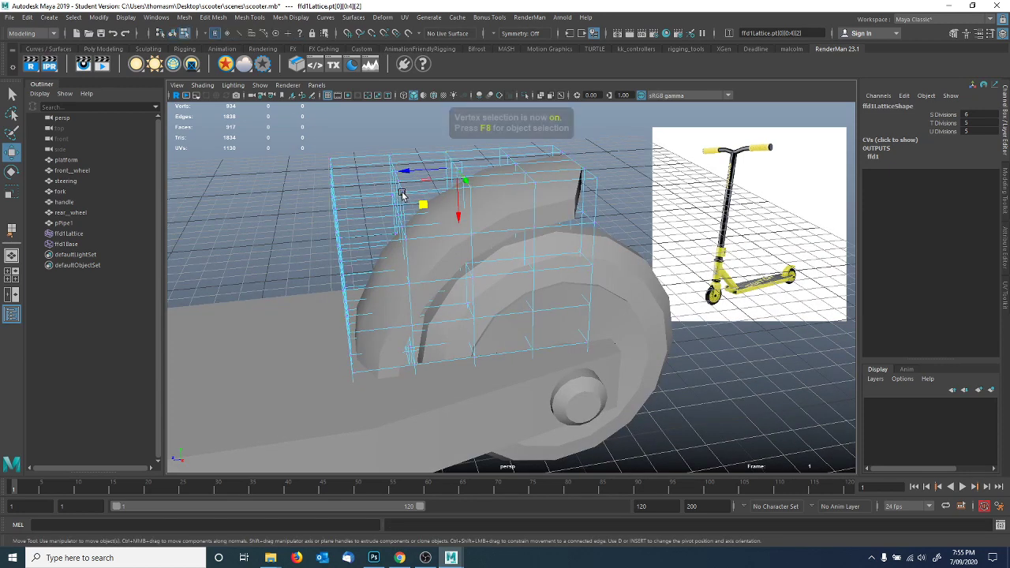
{"action": "key", "text": "F8"}
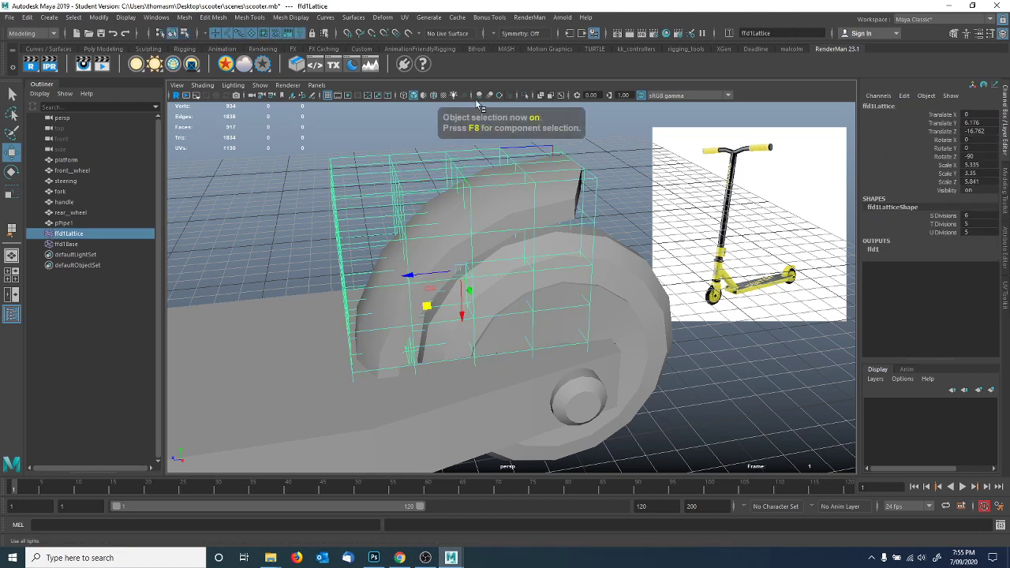
Set the lattice's S, T and U divisions to 2 each.
{"action": "left_click", "coordinate": [933, 218]}
{"action": "middle_click_drag", "start_coordinate": [645, 185], "coordinate": [527, 189]}
{"action": "left_click", "coordinate": [926, 226]}
{"action": "middle_click_drag", "start_coordinate": [613, 217], "coordinate": [568, 219]}
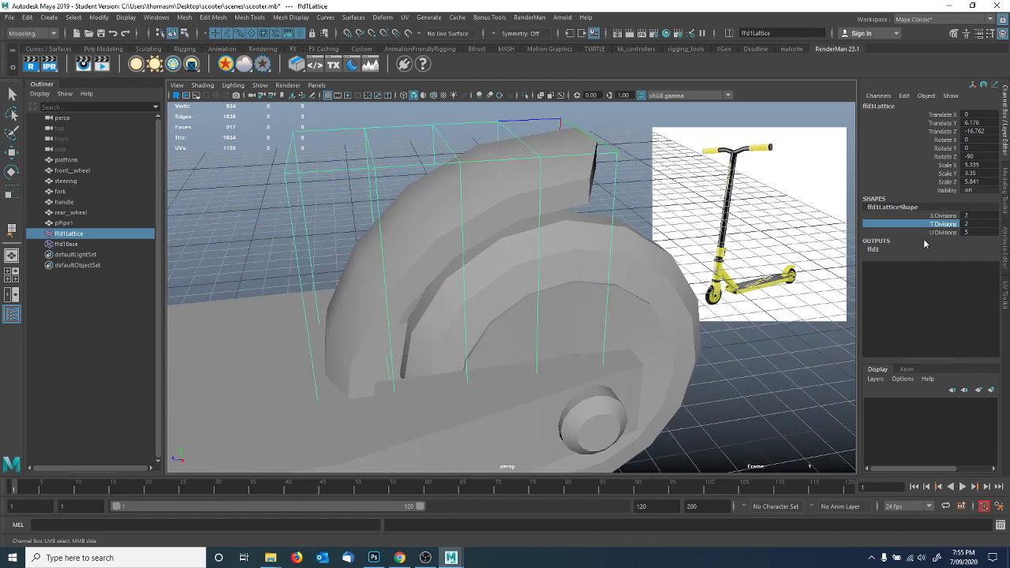
{"action": "left_click", "coordinate": [940, 233]}
{"action": "middle_click_drag", "start_coordinate": [669, 235], "coordinate": [444, 236]}
{"action": "scroll", "coordinate": [503, 247], "scroll_direction": "down", "scroll_amount": 4}
Scale the lattice's rear points inward to narrow the mudguard towards its rear end, then leave point editing.
{"action": "left_click_drag", "start_coordinate": [464, 246], "coordinate": [527, 231], "text": "alt"}
{"action": "right_click_drag", "start_coordinate": [555, 189], "coordinate": [544, 164]}
{"action": "left_click_drag", "start_coordinate": [597, 248], "coordinate": [631, 476]}
{"action": "mouse_move", "coordinate": [620, 359]}
{"action": "left_mouse_down", "text": "alt"}
{"action": "mouse_move", "coordinate": [544, 339]}
{"action": "mouse_move", "coordinate": [557, 356]}
{"action": "mouse_move", "coordinate": [531, 348]}
{"action": "left_mouse_up", "text": "alt"}
{"action": "key", "text": "4"}
{"action": "key", "text": "5"}
{"action": "key", "text": "r"}
{"action": "right_click_drag", "start_coordinate": [552, 338], "coordinate": [617, 334], "text": "alt"}
{"action": "middle_click_drag", "start_coordinate": [588, 344], "coordinate": [541, 366], "text": "alt"}
{"action": "left_click_drag", "start_coordinate": [500, 355], "coordinate": [519, 344]}
{"action": "left_click_drag", "start_coordinate": [429, 349], "coordinate": [511, 316], "text": "alt"}
{"action": "left_click_drag", "start_coordinate": [586, 290], "coordinate": [396, 344]}
{"action": "left_click_drag", "start_coordinate": [322, 187], "coordinate": [451, 474]}
{"action": "left_click_drag", "start_coordinate": [392, 410], "coordinate": [428, 338], "text": "alt"}
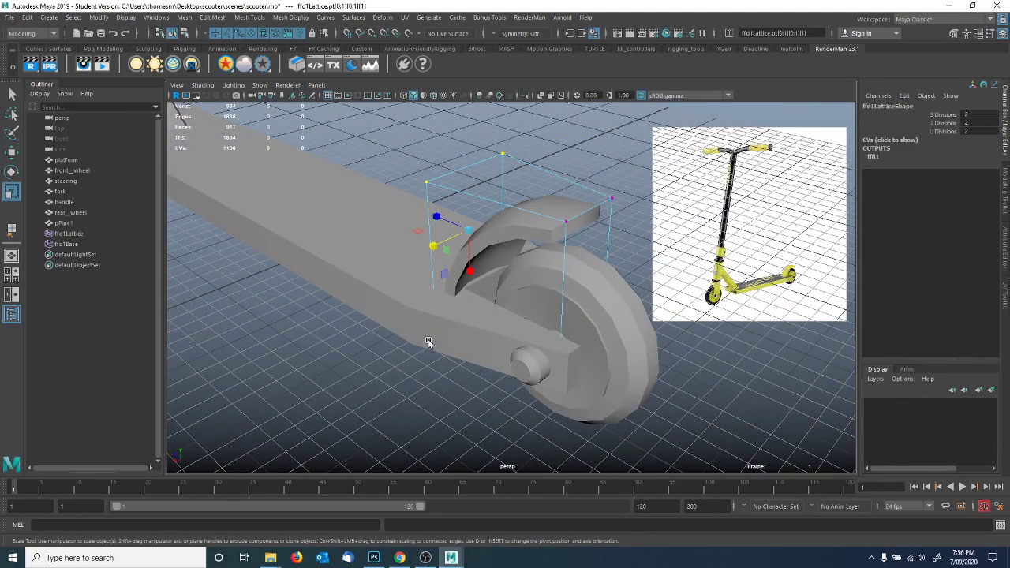
{"action": "key", "text": "F8"}
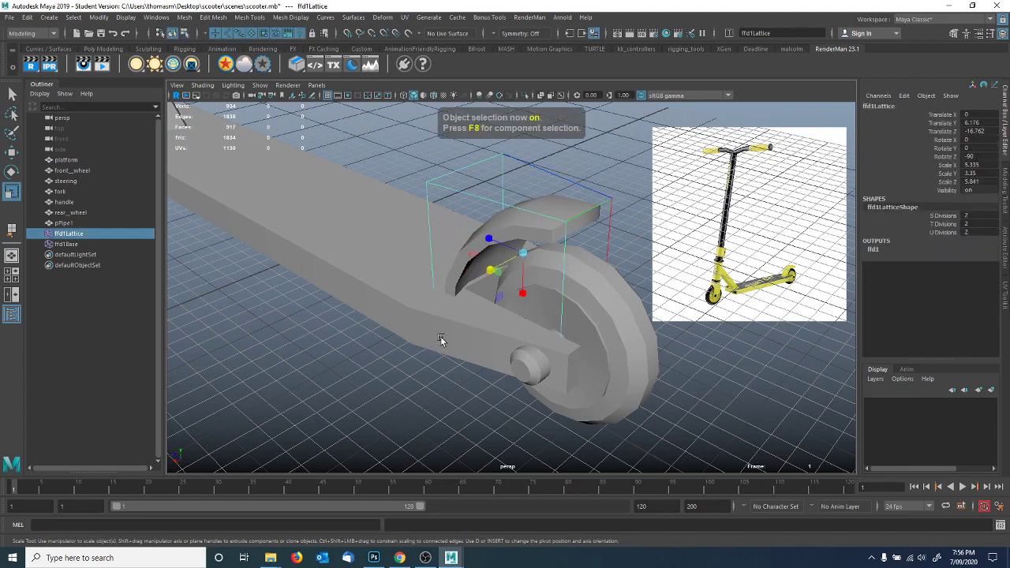
Select the mudguard mesh and rename it mudgard.
{"action": "left_click_drag", "start_coordinate": [342, 310], "coordinate": [415, 295], "text": "alt"}
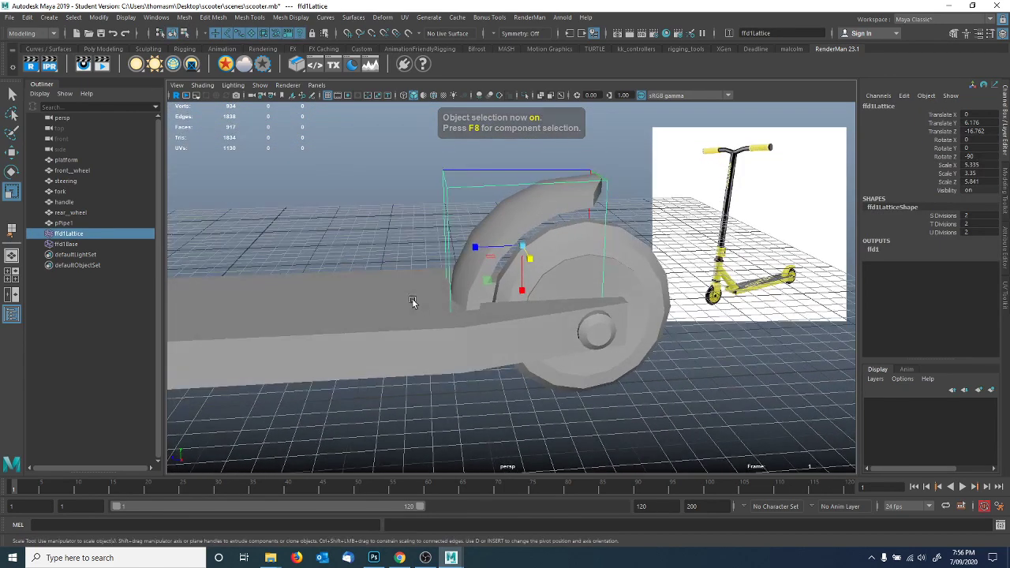
{"action": "left_click", "coordinate": [492, 255]}
{"action": "left_click", "coordinate": [493, 248]}
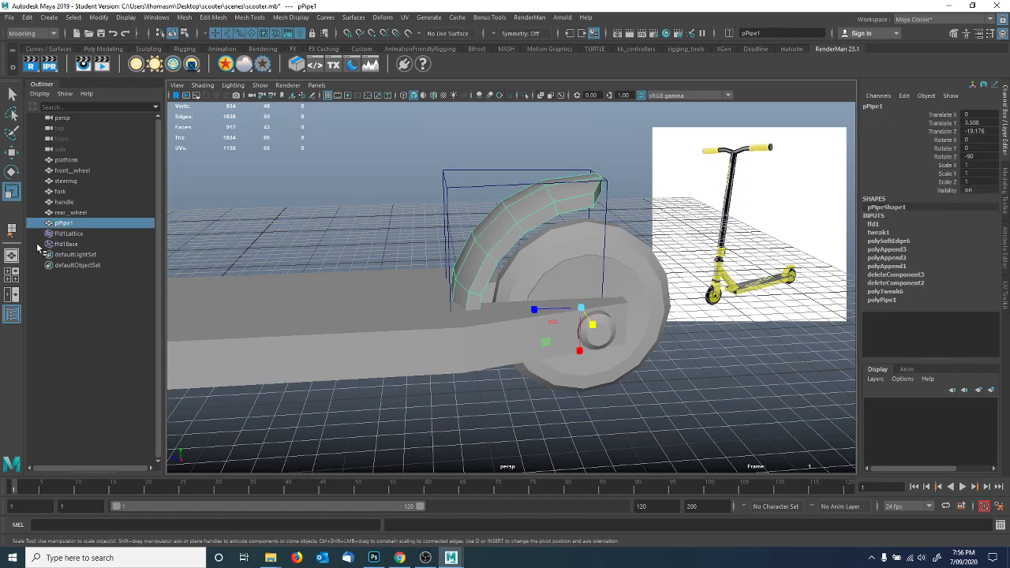
{"action": "double_click", "coordinate": [65, 223]}
{"action": "type", "text": "mudgard"}
{"action": "key", "text": "Return"}
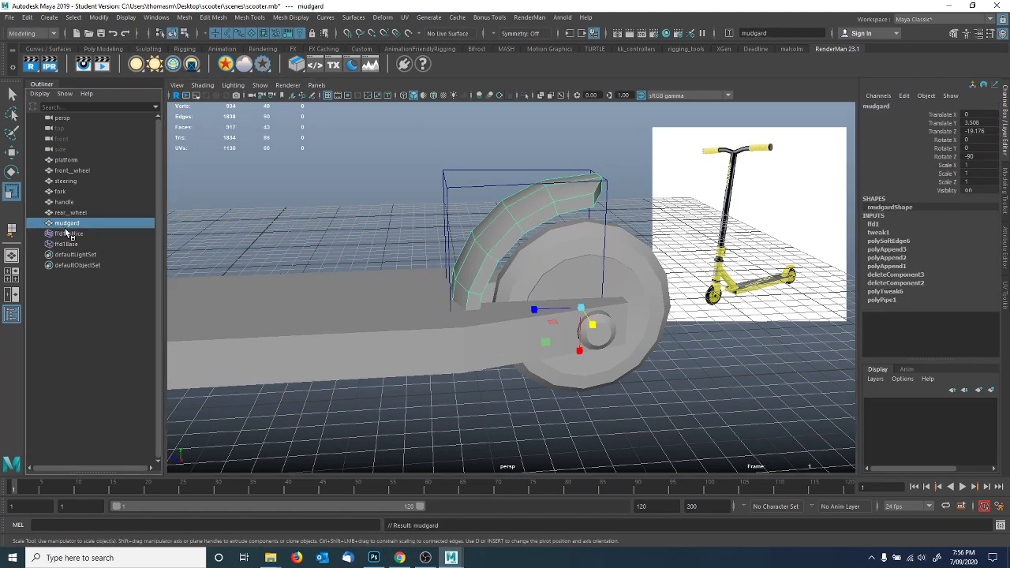
Inspect the mudguard's lattice and its base object, leaving the lattice selected with the Select tool active.
{"action": "left_click", "coordinate": [69, 233]}
{"action": "left_click", "coordinate": [68, 245]}
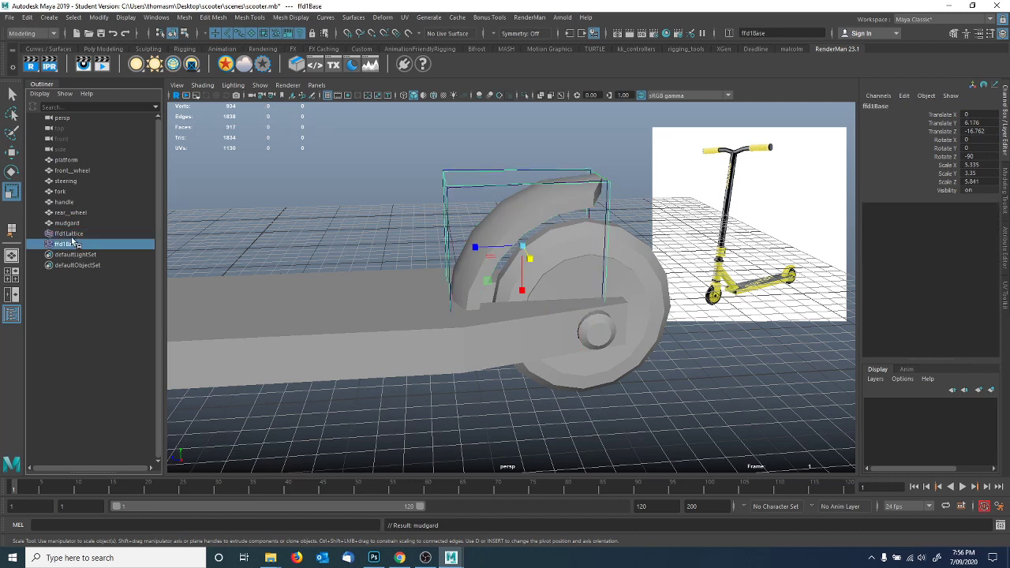
{"action": "left_click", "coordinate": [69, 233]}
{"action": "left_click", "coordinate": [12, 93]}
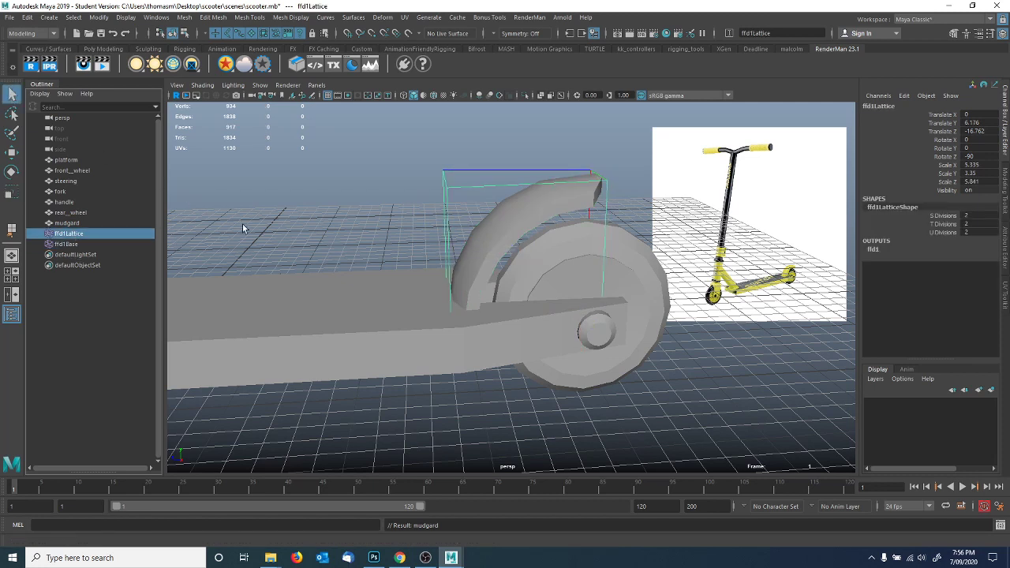
Try moving the mudguard mesh on its own without its lattice, then undo the move.
{"action": "left_click", "coordinate": [242, 225]}
{"action": "left_click", "coordinate": [505, 232]}
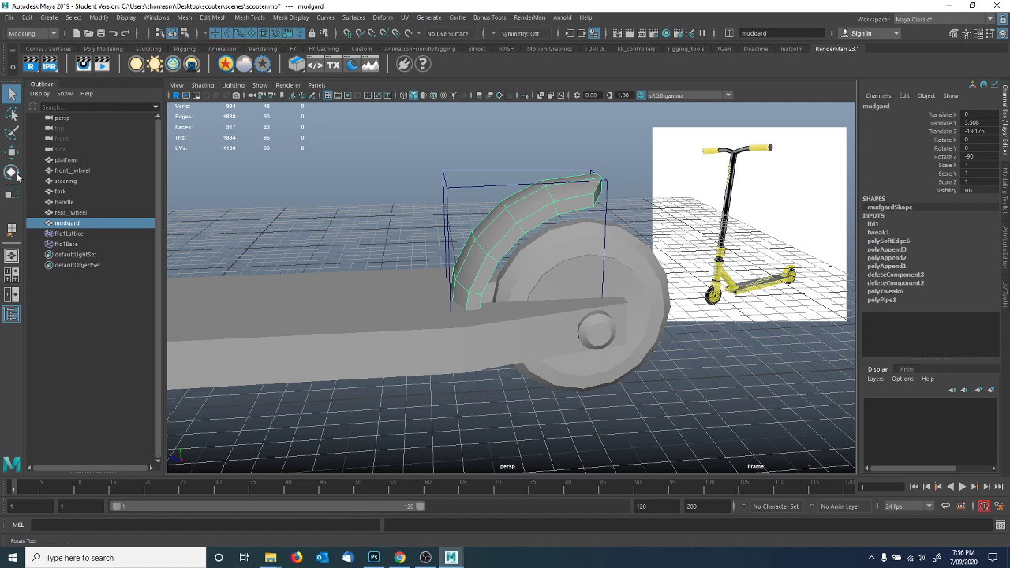
{"action": "left_click_drag", "start_coordinate": [440, 291], "coordinate": [466, 300], "text": "alt"}
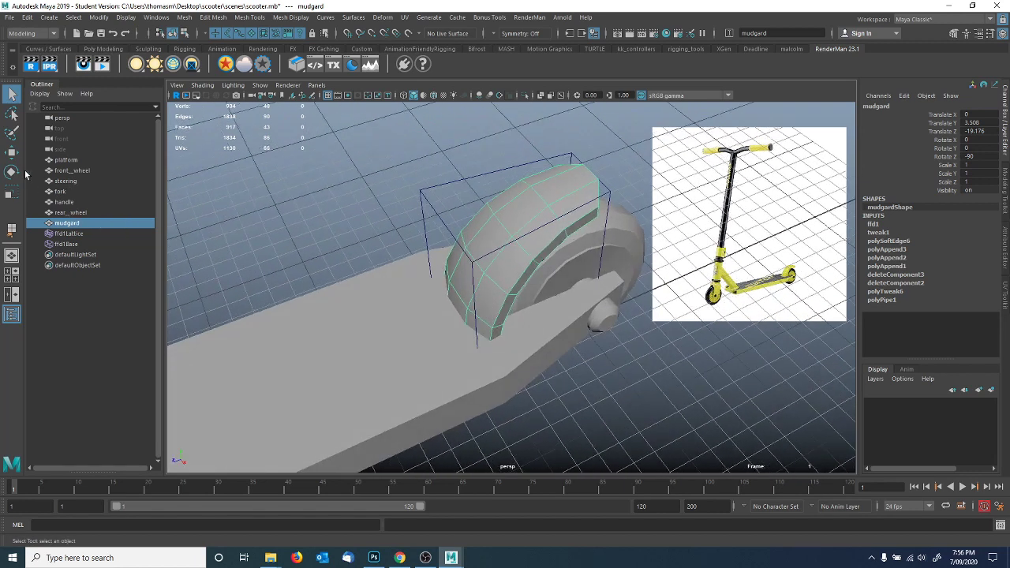
{"action": "key", "text": "w"}
{"action": "mouse_move", "coordinate": [555, 316]}
{"action": "left_mouse_down"}
{"action": "mouse_move", "coordinate": [559, 333]}
{"action": "mouse_move", "coordinate": [594, 360]}
{"action": "mouse_move", "coordinate": [551, 320]}
{"action": "mouse_move", "coordinate": [601, 361]}
{"action": "mouse_move", "coordinate": [536, 298]}
{"action": "mouse_move", "coordinate": [552, 334]}
{"action": "mouse_move", "coordinate": [610, 366]}
{"action": "mouse_move", "coordinate": [552, 317]}
{"action": "left_mouse_up"}
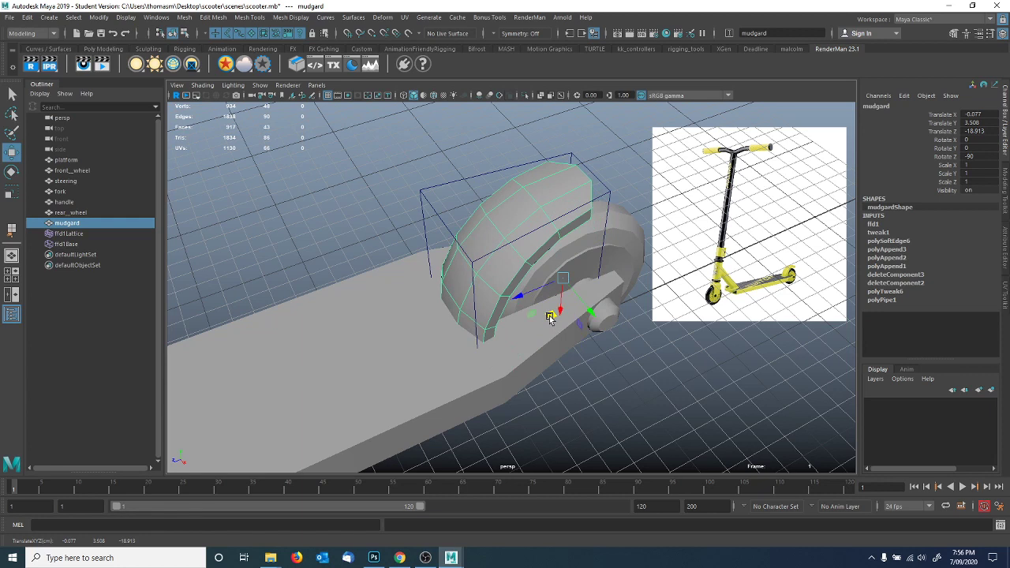
{"action": "key", "text": "ctrl+z"}
Try moving the mudguard together with its lattice and lattice base, undo the move and clear the selection.
{"action": "left_click", "coordinate": [79, 234], "text": "shift"}
{"action": "left_click", "coordinate": [79, 244], "text": "shift"}
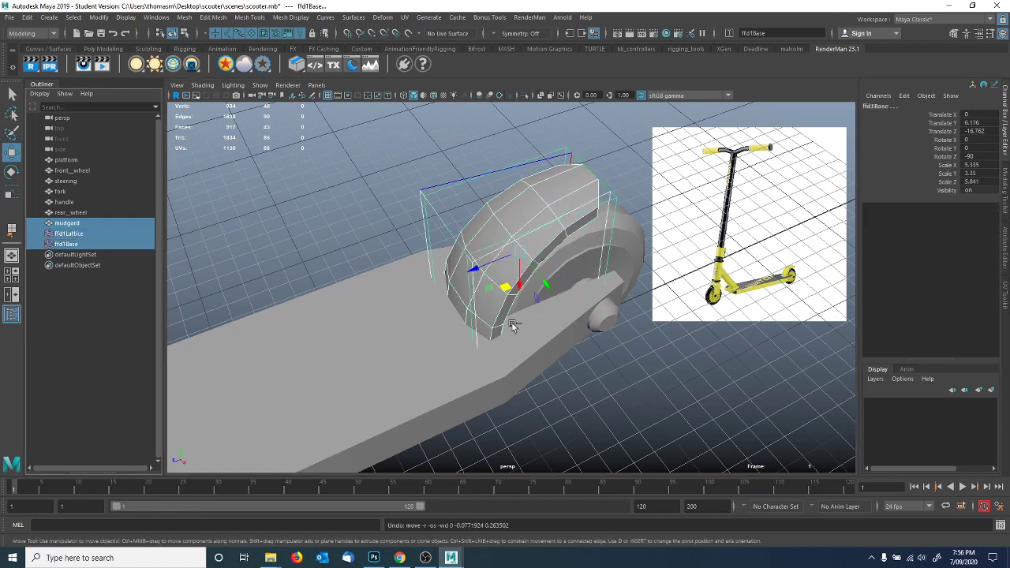
{"action": "left_click_drag", "start_coordinate": [505, 291], "coordinate": [525, 300]}
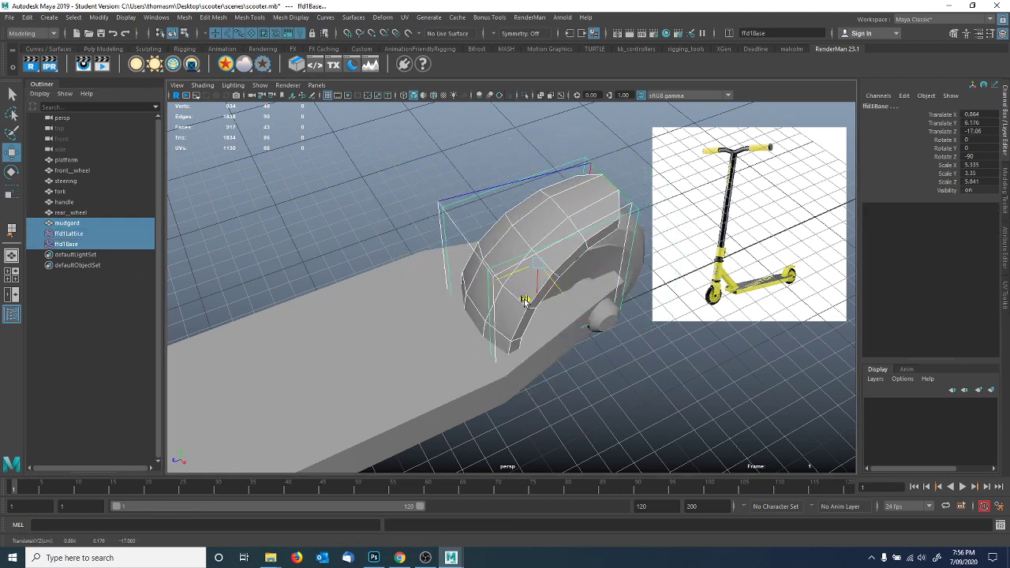
{"action": "key", "text": "ctrl+z"}
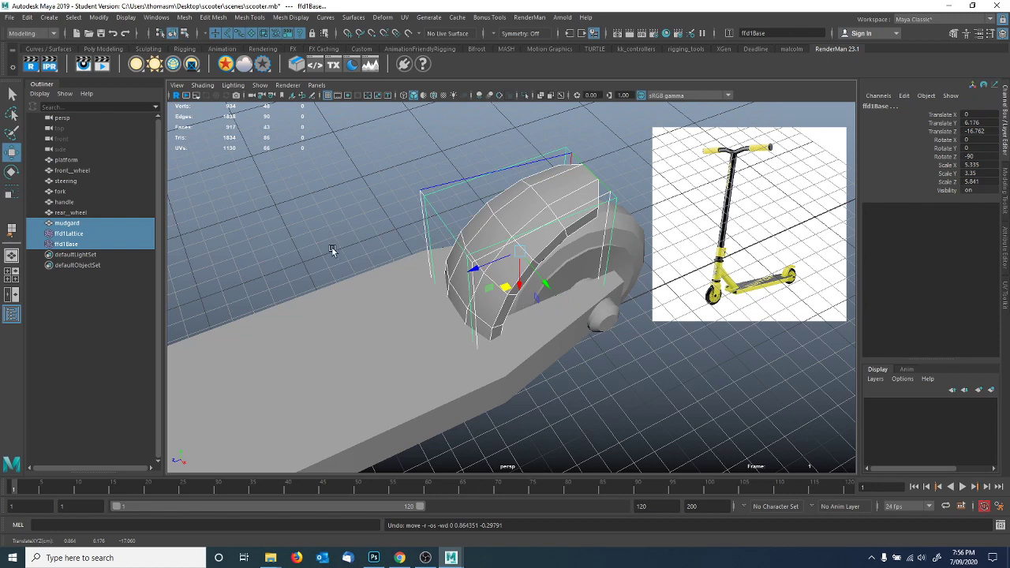
{"action": "left_click", "coordinate": [265, 248]}
Delete the mudguard's construction history to bake in the lattice deformation, keeping the mudguard mesh selected.
{"action": "left_click_drag", "start_coordinate": [500, 221], "coordinate": [452, 226], "text": "alt"}
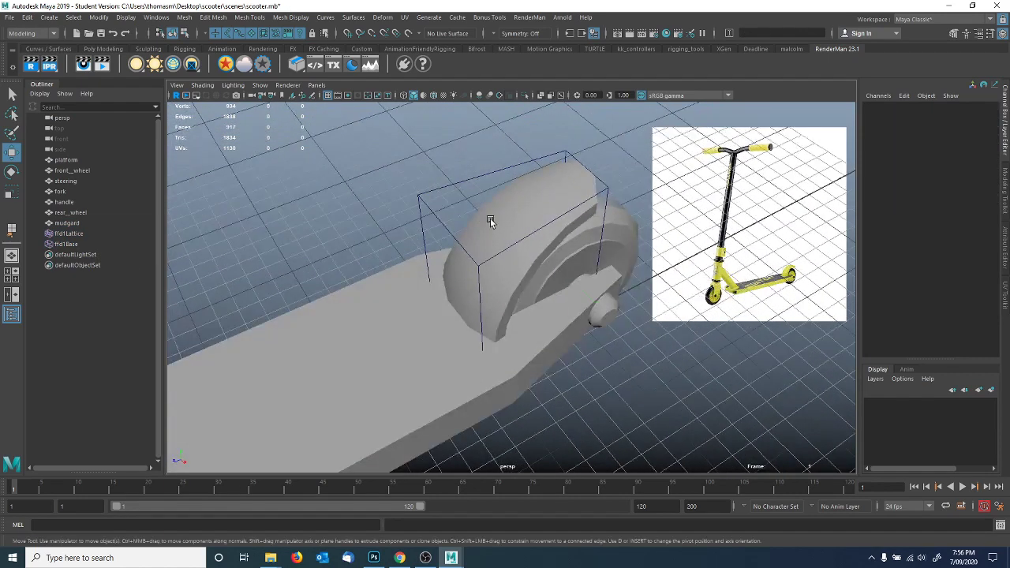
{"action": "left_click", "coordinate": [510, 220]}
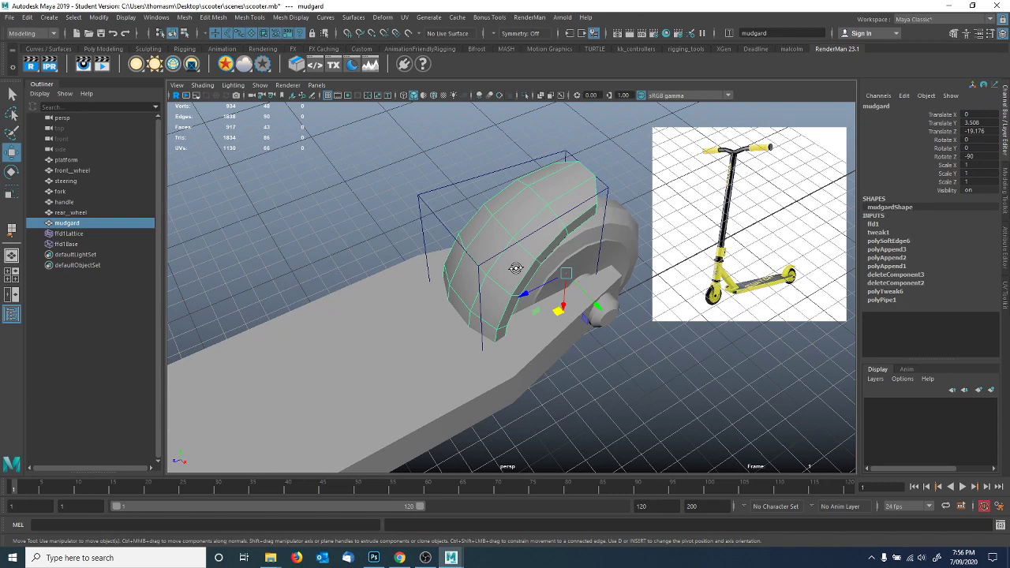
{"action": "left_click_drag", "start_coordinate": [515, 268], "coordinate": [534, 227], "text": "alt"}
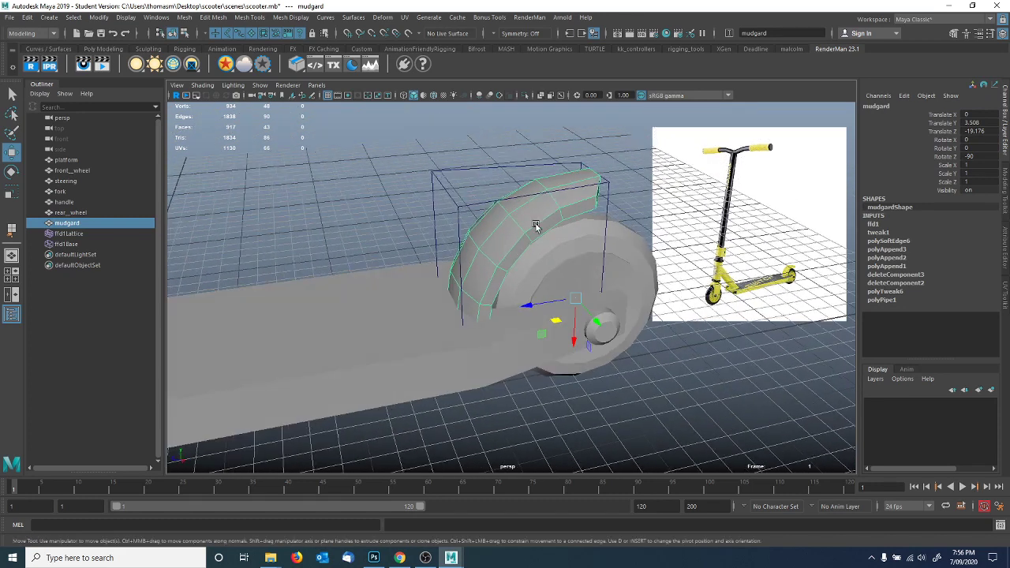
{"action": "left_click", "coordinate": [873, 224]}
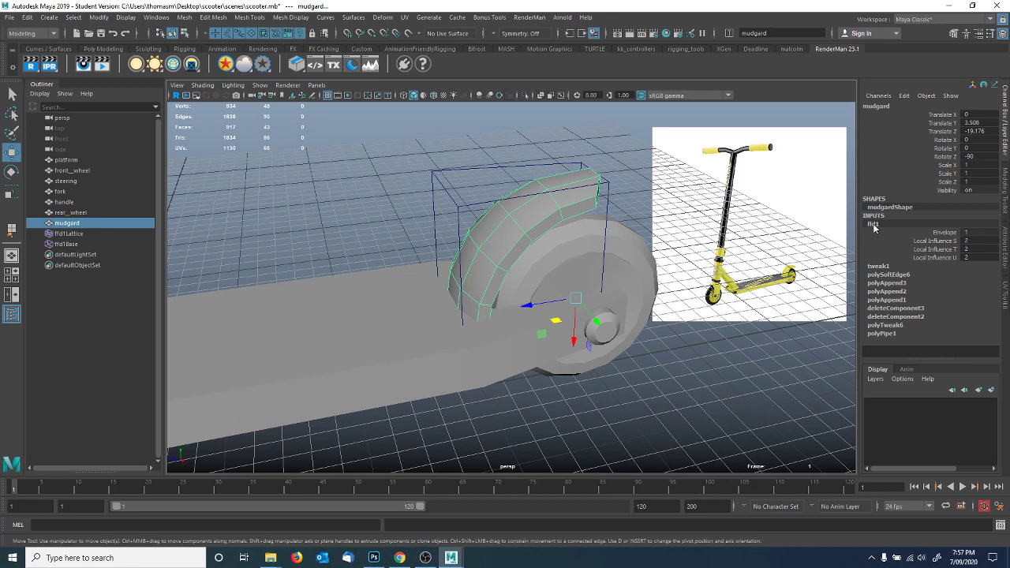
{"action": "left_click", "coordinate": [28, 17]}
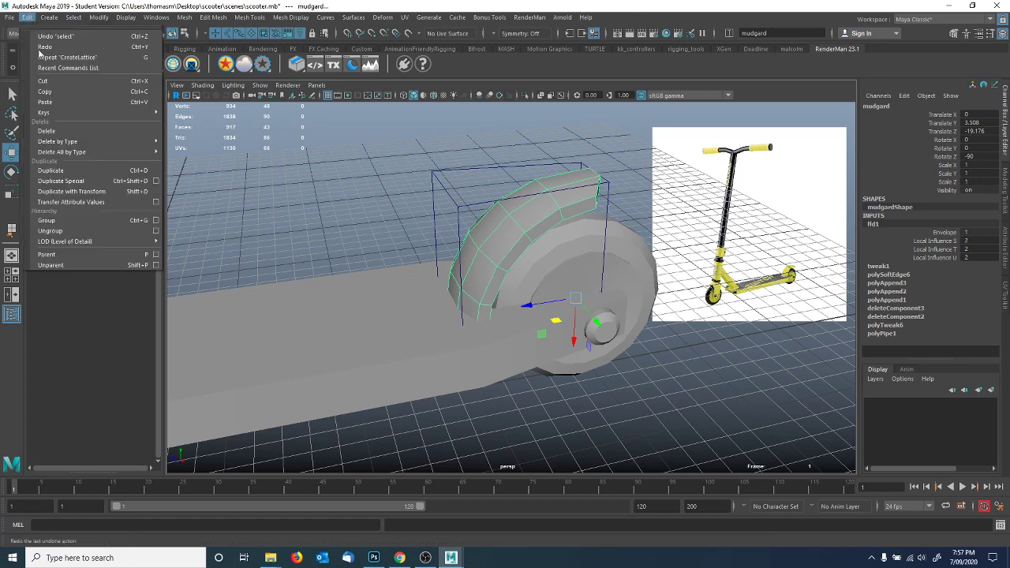
{"action": "mouse_move", "coordinate": [71, 139]}
{"action": "left_click", "coordinate": [197, 153]}
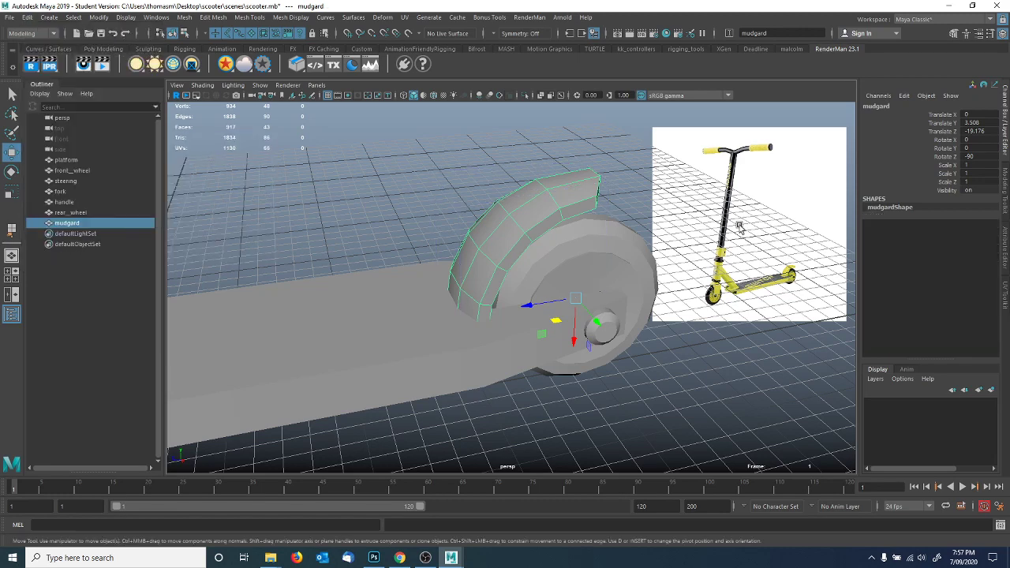
{"action": "left_click", "coordinate": [438, 180]}
{"action": "left_click", "coordinate": [503, 233]}
Try moving the steering column forward on its own, then undo the move.
{"action": "mouse_move", "coordinate": [346, 253]}
{"action": "left_mouse_down", "text": "alt"}
{"action": "mouse_move", "coordinate": [448, 235]}
{"action": "mouse_move", "coordinate": [391, 202]}
{"action": "mouse_move", "coordinate": [448, 224]}
{"action": "mouse_move", "coordinate": [345, 235]}
{"action": "mouse_move", "coordinate": [510, 286]}
{"action": "mouse_move", "coordinate": [323, 266]}
{"action": "mouse_move", "coordinate": [408, 281]}
{"action": "mouse_move", "coordinate": [435, 268]}
{"action": "mouse_move", "coordinate": [359, 265]}
{"action": "mouse_move", "coordinate": [386, 276]}
{"action": "mouse_move", "coordinate": [345, 264]}
{"action": "left_mouse_up", "text": "alt"}
{"action": "scroll", "coordinate": [346, 264], "scroll_direction": "down", "scroll_amount": 3}
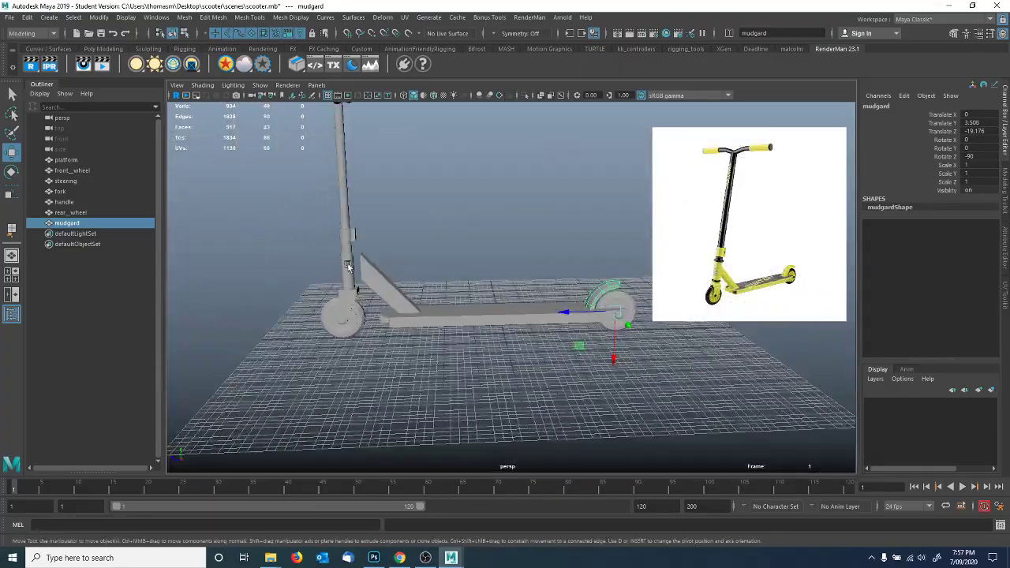
{"action": "middle_click_drag", "start_coordinate": [346, 264], "coordinate": [399, 310], "text": "alt"}
{"action": "left_click_drag", "start_coordinate": [398, 311], "coordinate": [235, 252], "text": "alt"}
{"action": "left_click", "coordinate": [412, 247]}
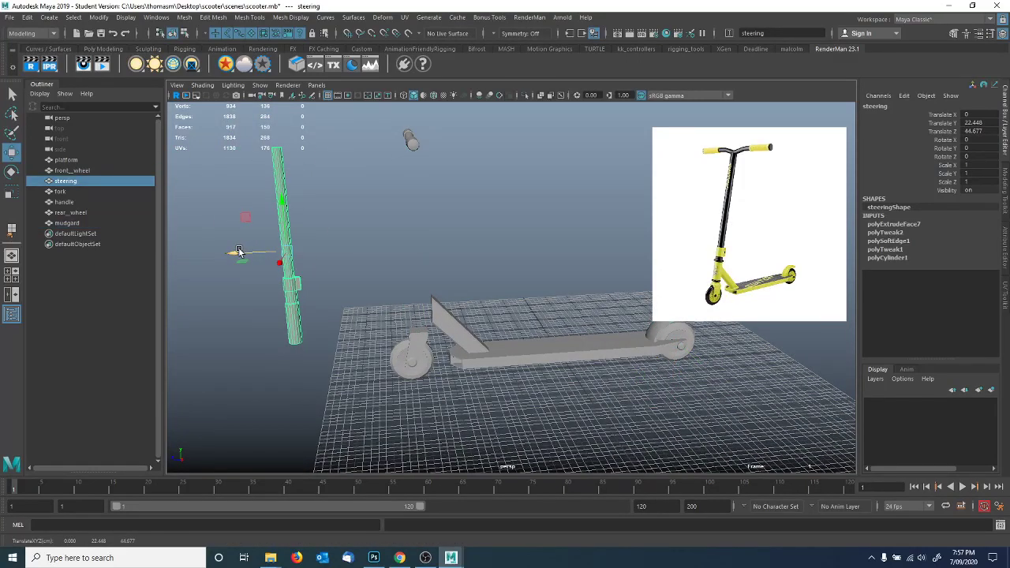
{"action": "key", "text": "ctrl+z"}
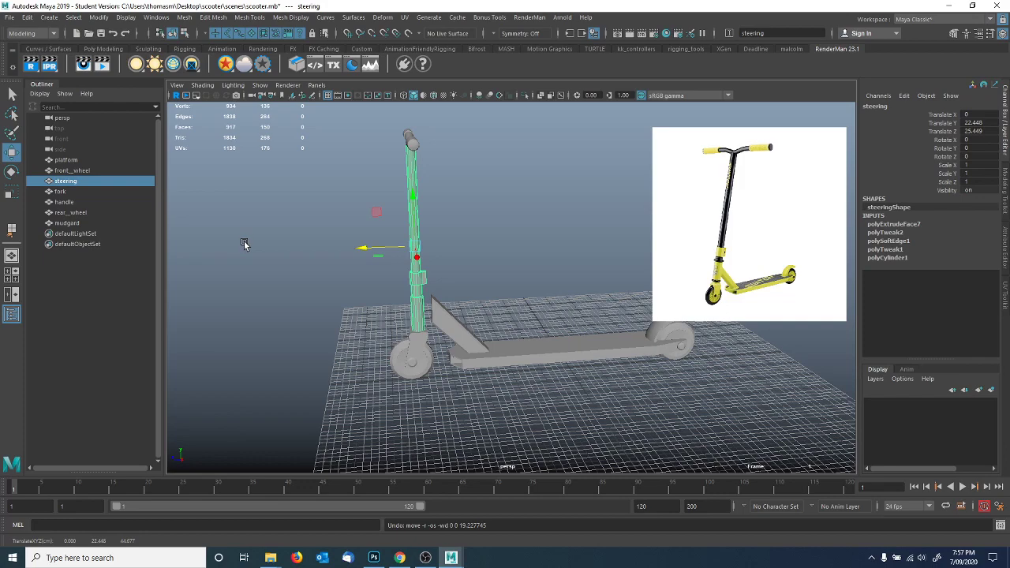
Try moving the platform on its own, then undo the move.
{"action": "left_click_drag", "start_coordinate": [322, 271], "coordinate": [389, 286], "text": "alt"}
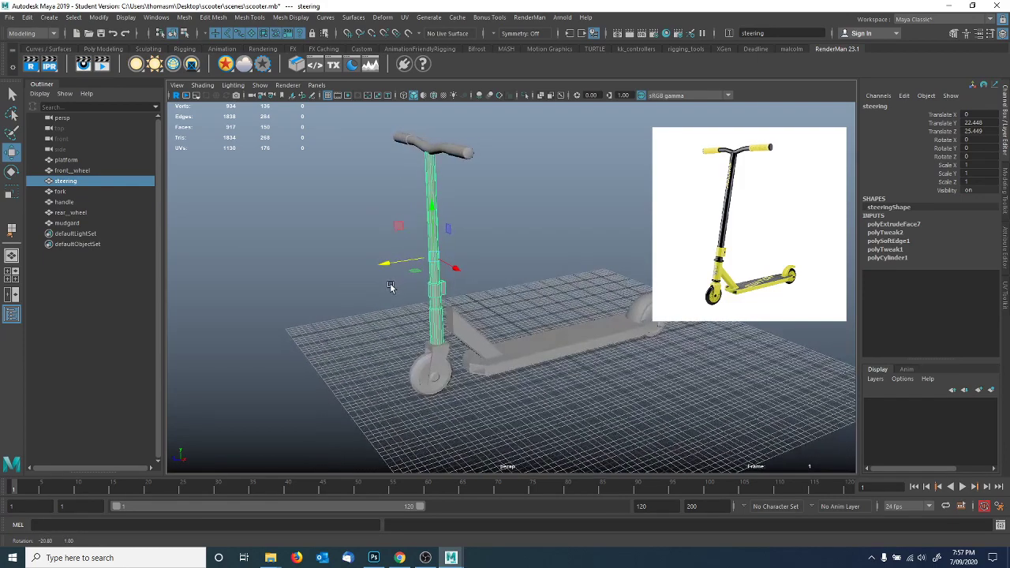
{"action": "left_click_drag", "start_coordinate": [476, 306], "coordinate": [395, 291], "text": "alt"}
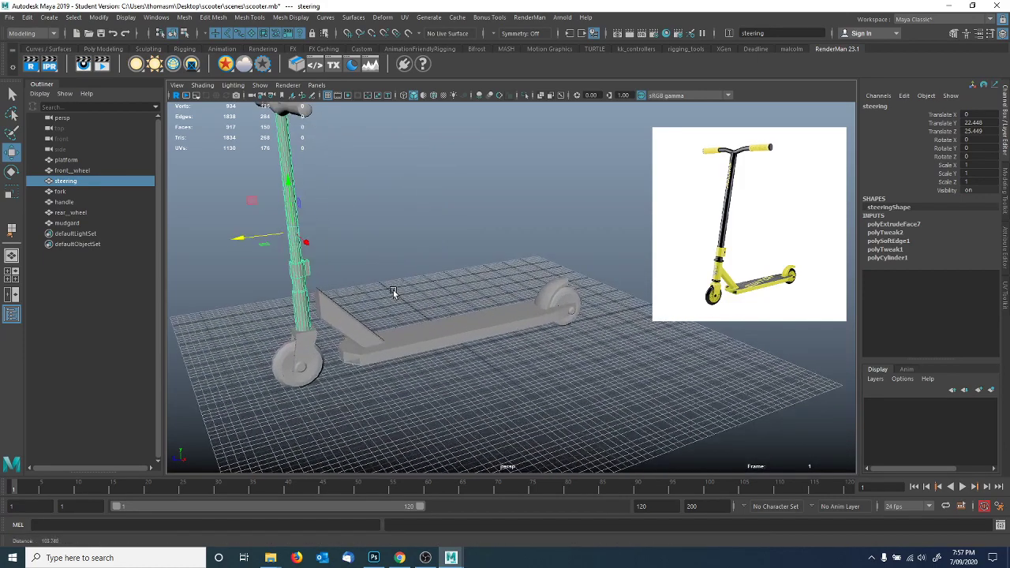
{"action": "left_click", "coordinate": [457, 337]}
{"action": "left_click_drag", "start_coordinate": [434, 335], "coordinate": [390, 341]}
{"action": "key", "text": "ctrl+z"}
{"action": "left_click_drag", "start_coordinate": [289, 314], "coordinate": [397, 323], "text": "alt"}
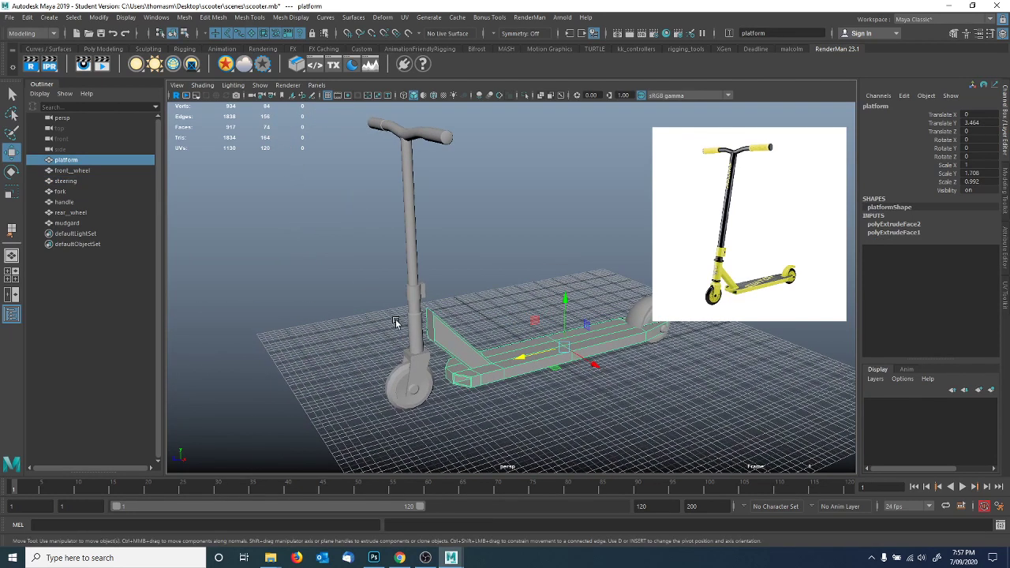
Try rotating the steering column about its vertical axis without its connected parts, then undo the rotation.
{"action": "left_click", "coordinate": [407, 246]}
{"action": "key", "text": "e"}
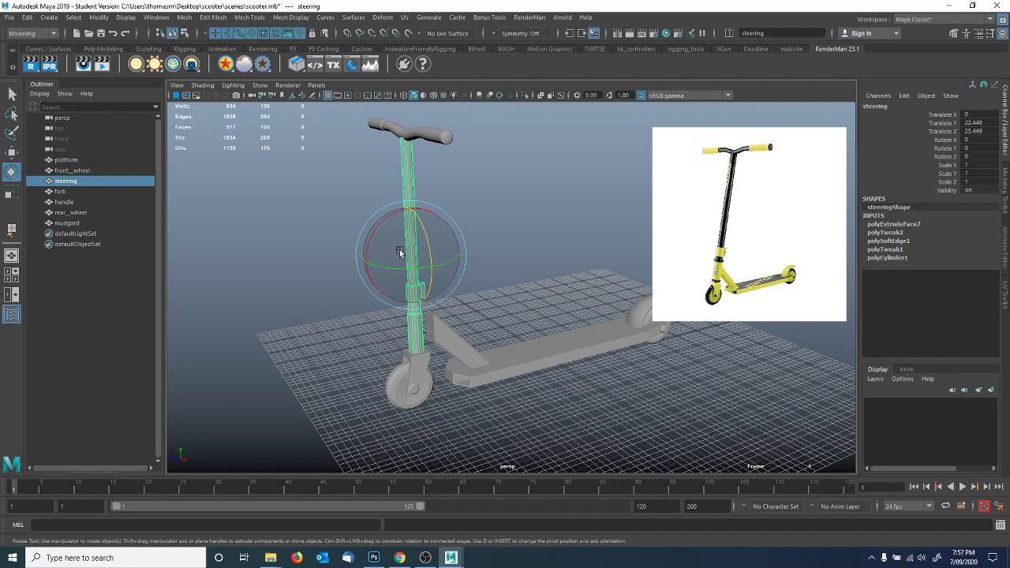
{"action": "left_click_drag", "start_coordinate": [396, 266], "coordinate": [357, 260]}
{"action": "key", "text": "ctrl+z"}
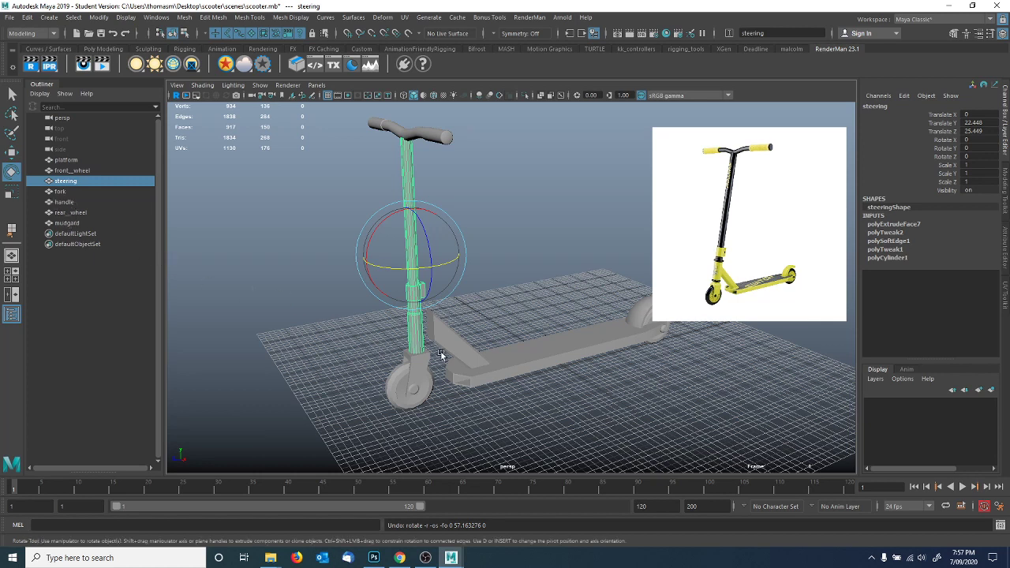
Parent the fork and the handle under the steering object.
{"action": "left_click", "coordinate": [59, 192]}
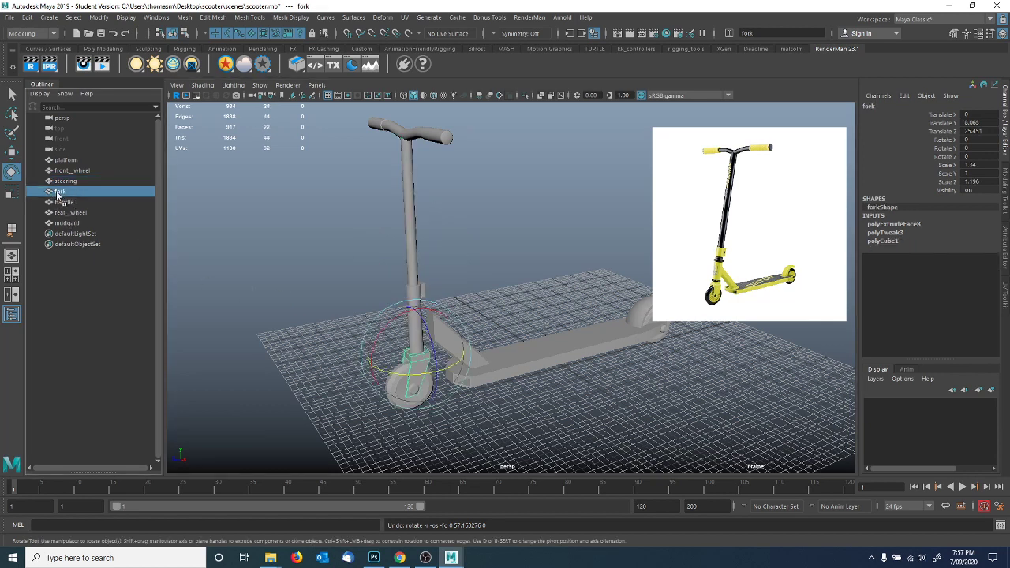
{"action": "middle_click_drag", "start_coordinate": [70, 182], "coordinate": [70, 183]}
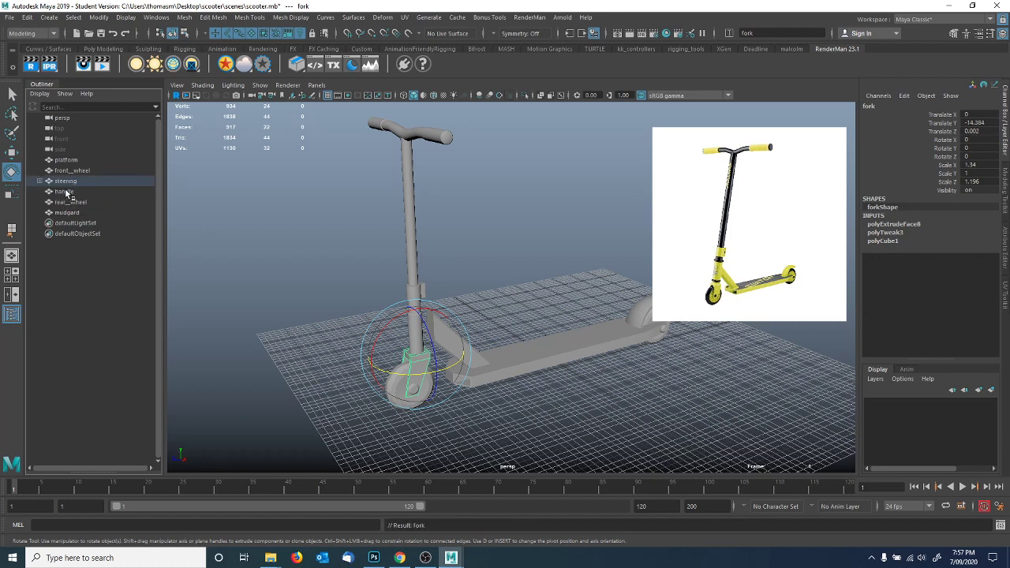
{"action": "left_click", "coordinate": [40, 181]}
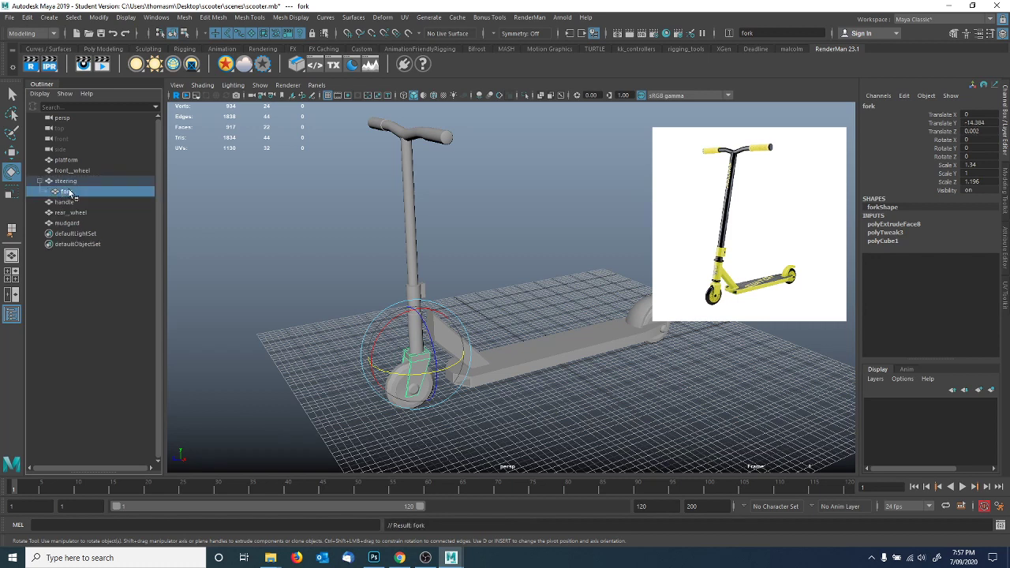
{"action": "left_click", "coordinate": [63, 204]}
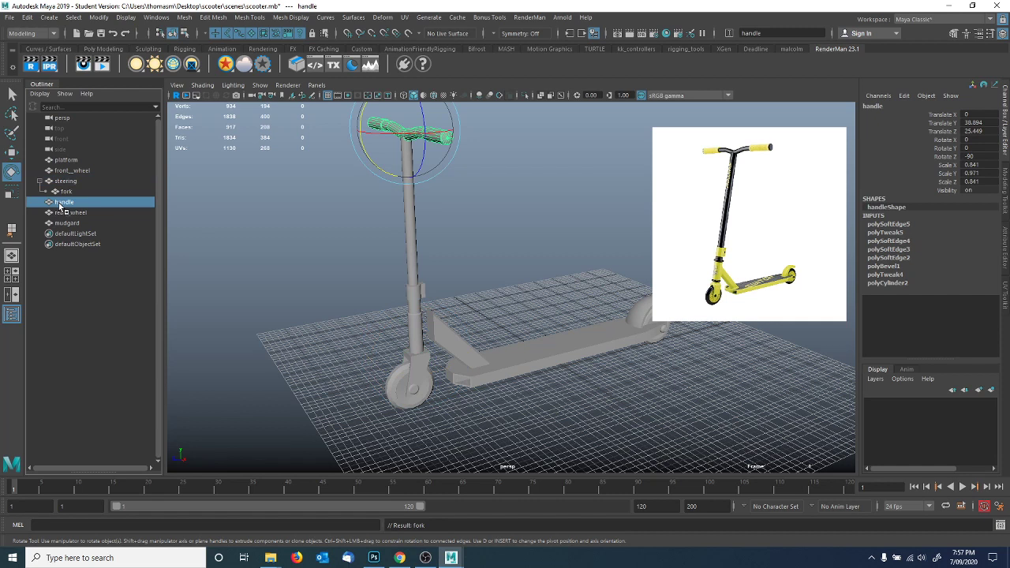
{"action": "left_click_drag", "start_coordinate": [60, 207], "coordinate": [72, 184]}
{"action": "left_click", "coordinate": [65, 193]}
{"action": "left_click", "coordinate": [66, 202]}
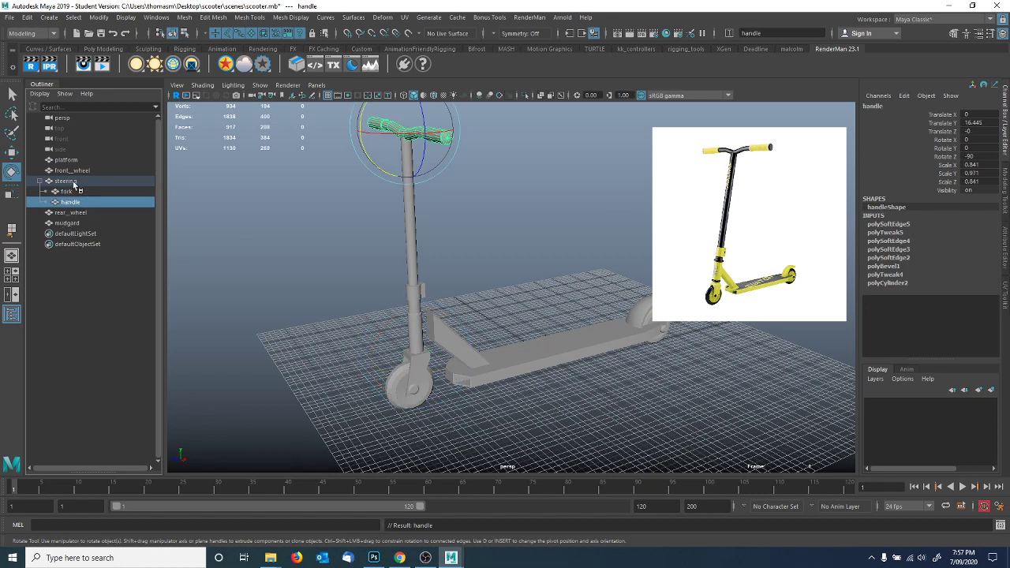
Test the steering hierarchy by rotating the steering object with its fork and handle children, undoing each rotation.
{"action": "left_click", "coordinate": [66, 182]}
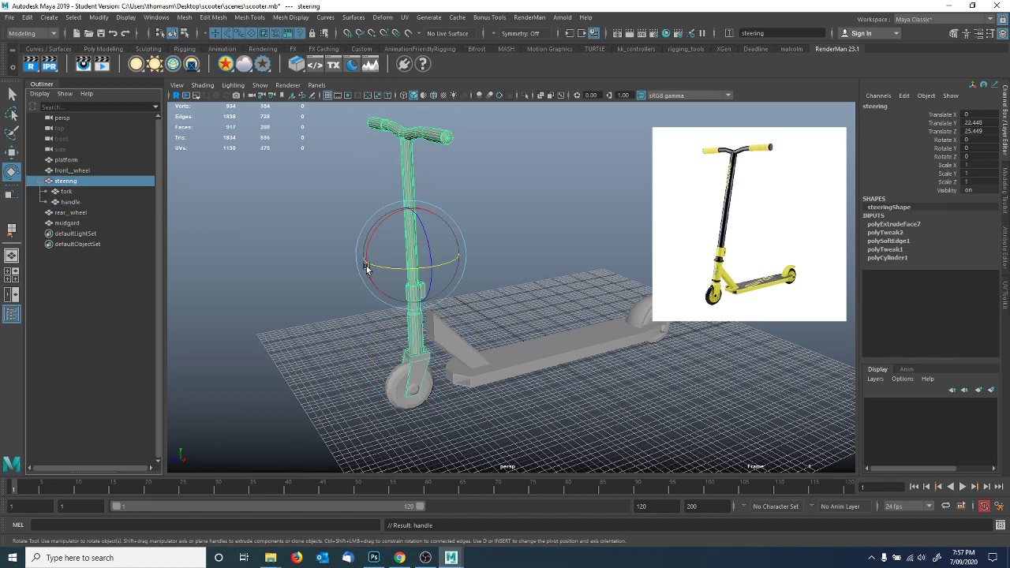
{"action": "mouse_move", "coordinate": [383, 266]}
{"action": "left_mouse_down"}
{"action": "mouse_move", "coordinate": [347, 257]}
{"action": "mouse_move", "coordinate": [460, 275]}
{"action": "mouse_move", "coordinate": [390, 266]}
{"action": "left_mouse_up"}
{"action": "key", "text": "ctrl+z"}
{"action": "left_click", "coordinate": [66, 191]}
{"action": "left_click", "coordinate": [70, 201]}
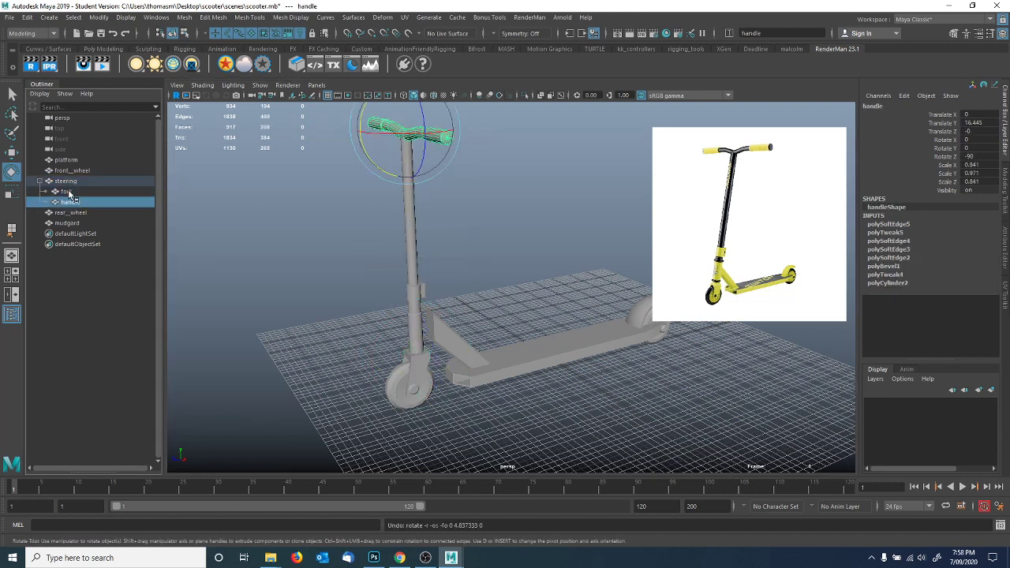
{"action": "left_click", "coordinate": [67, 191]}
{"action": "left_click", "coordinate": [66, 182]}
{"action": "mouse_move", "coordinate": [386, 269]}
{"action": "left_mouse_down"}
{"action": "mouse_move", "coordinate": [439, 276]}
{"action": "mouse_move", "coordinate": [352, 266]}
{"action": "mouse_move", "coordinate": [417, 266]}
{"action": "mouse_move", "coordinate": [359, 213]}
{"action": "mouse_move", "coordinate": [378, 252]}
{"action": "left_mouse_up"}
{"action": "key", "text": "ctrl+z"}
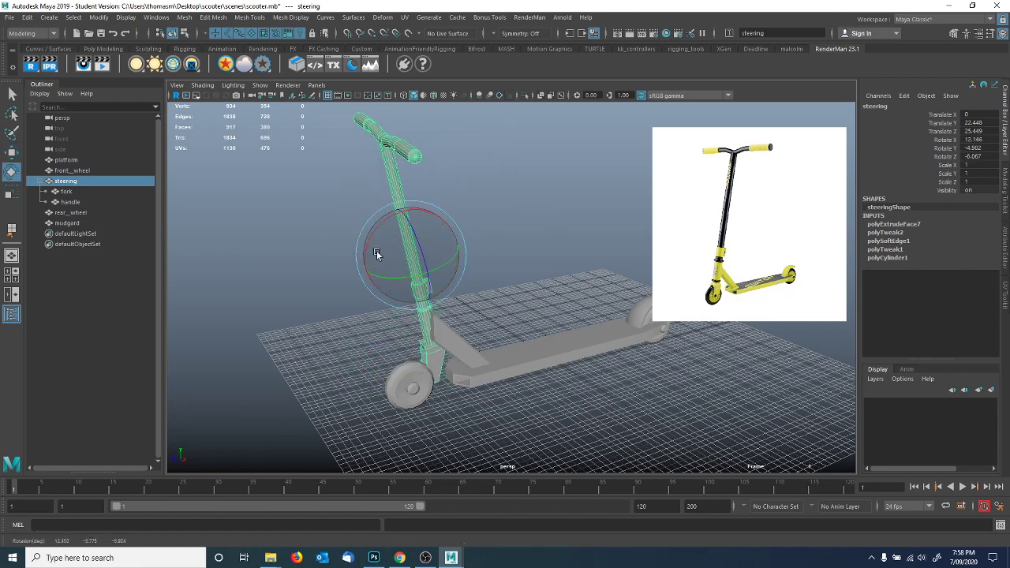
{"action": "key", "text": "ctrl+z"}
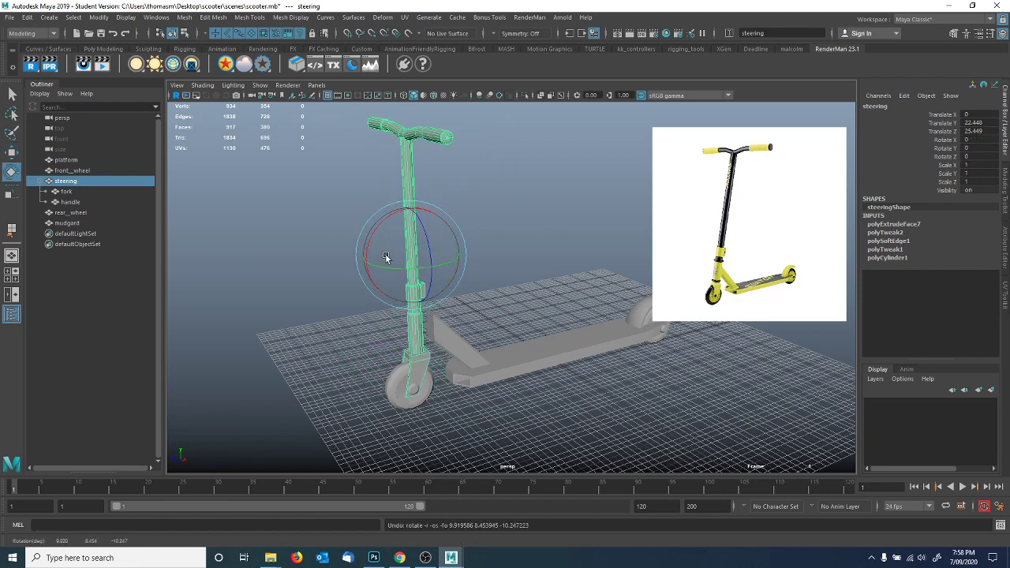
Parent the front wheel under the fork and check the steering chain by selecting each level.
{"action": "left_click", "coordinate": [397, 380]}
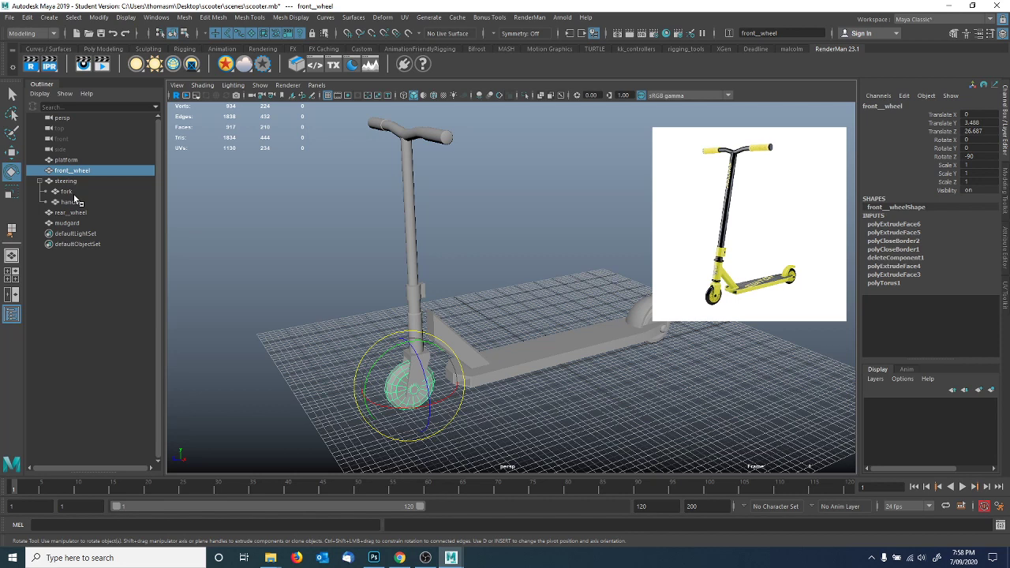
{"action": "left_click_drag", "start_coordinate": [65, 175], "coordinate": [68, 196]}
{"action": "left_click", "coordinate": [46, 182]}
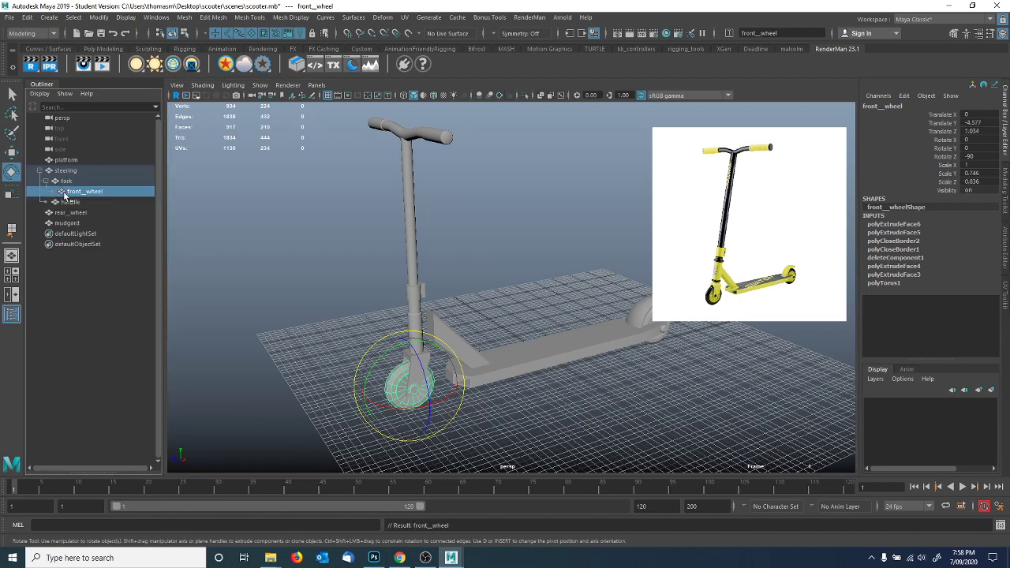
{"action": "left_click", "coordinate": [65, 171]}
{"action": "left_click", "coordinate": [66, 181]}
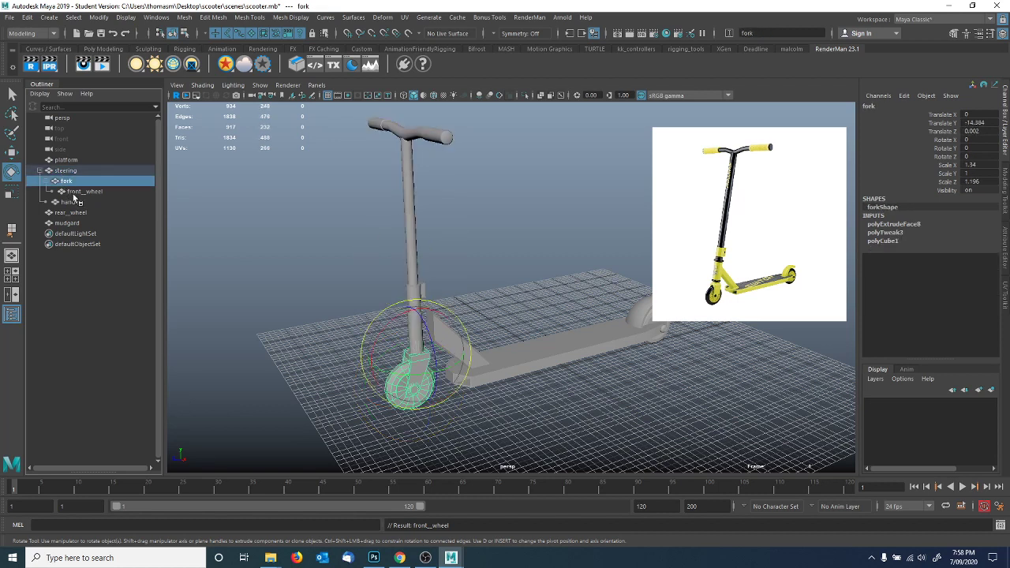
{"action": "left_click", "coordinate": [79, 191]}
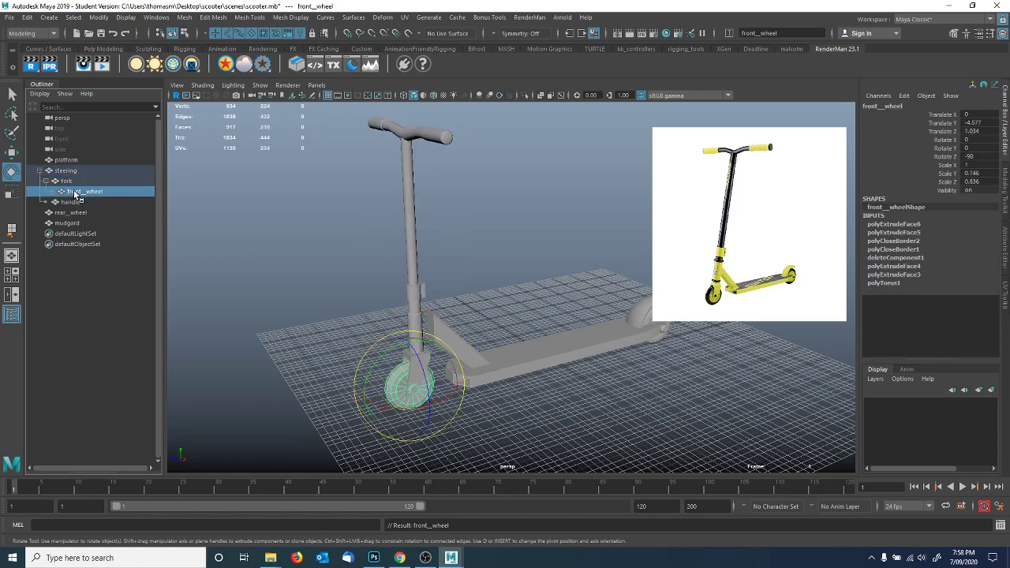
Check the platform and the steering hierarchy by selecting each of them in turn.
{"action": "left_click", "coordinate": [69, 160]}
{"action": "left_click", "coordinate": [67, 170]}
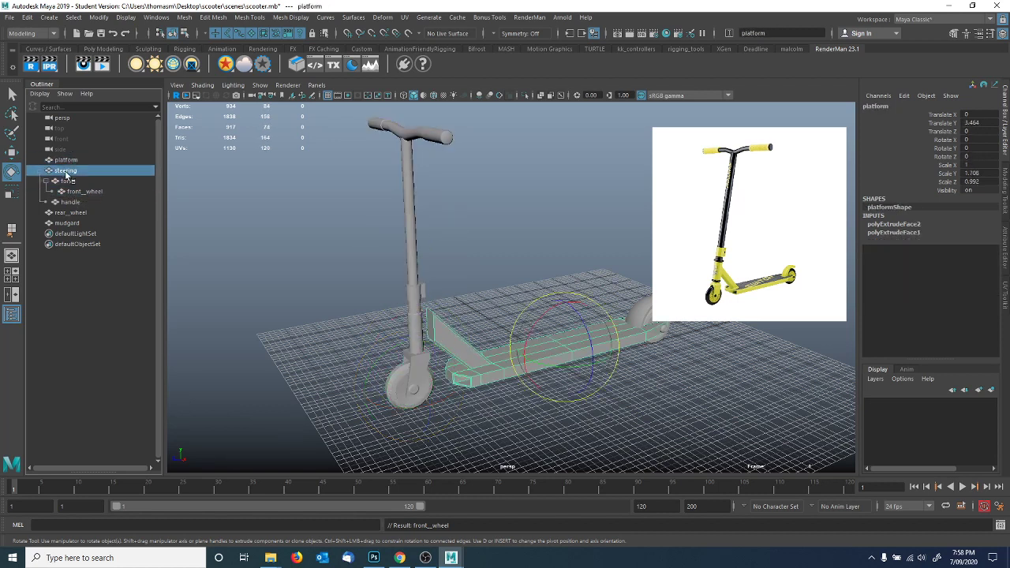
{"action": "left_click", "coordinate": [68, 160]}
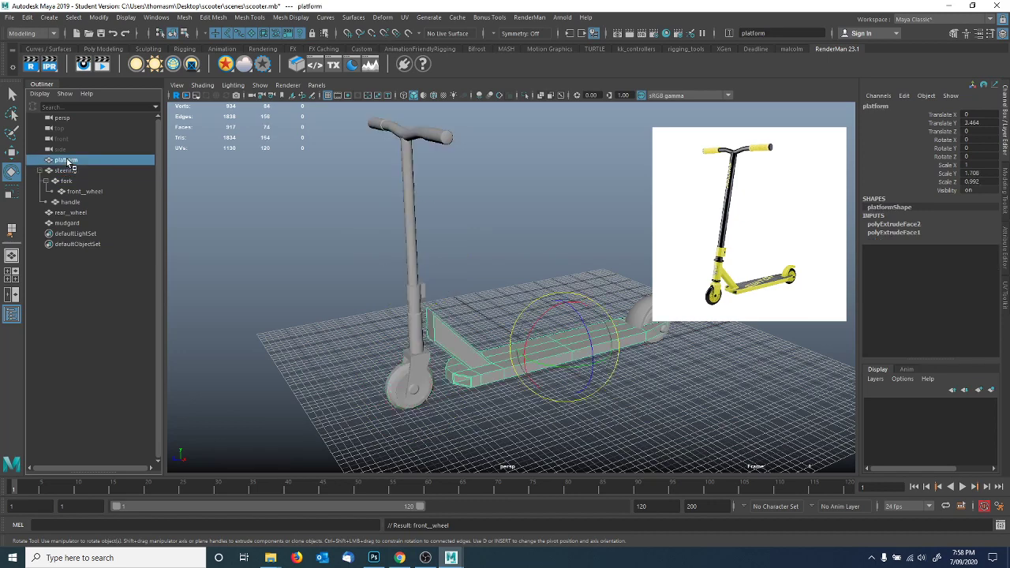
{"action": "left_click", "coordinate": [67, 170]}
Try moving the whole steering hierarchy away from its position, then undo the move.
{"action": "left_click_drag", "start_coordinate": [359, 280], "coordinate": [354, 332], "text": "alt"}
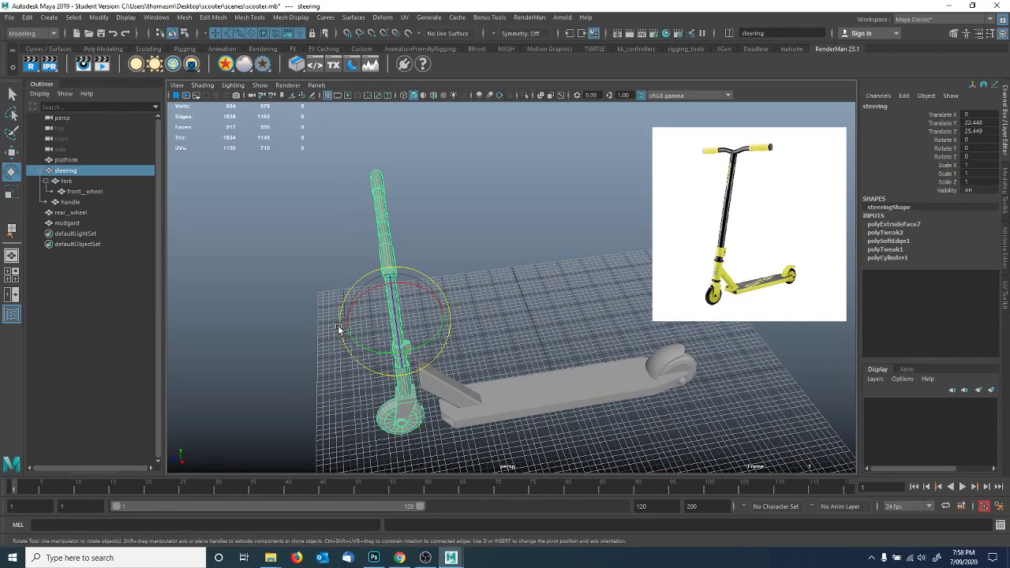
{"action": "left_click_drag", "start_coordinate": [480, 366], "coordinate": [430, 282], "text": "alt"}
{"action": "key", "text": "w"}
{"action": "left_click_drag", "start_coordinate": [321, 239], "coordinate": [354, 299]}
{"action": "key", "text": "ctrl+z"}
Move the steering hierarchy closer to the platform along Z and scale the faces of the steering column's lower collar.
{"action": "right_click_drag", "start_coordinate": [354, 298], "coordinate": [476, 284], "text": "alt"}
{"action": "left_click_drag", "start_coordinate": [476, 284], "coordinate": [381, 280], "text": "alt"}
{"action": "right_click_drag", "start_coordinate": [381, 280], "coordinate": [339, 278]}
{"action": "left_click_drag", "start_coordinate": [320, 249], "coordinate": [460, 285]}
{"action": "left_click", "coordinate": [11, 193]}
{"action": "left_click_drag", "start_coordinate": [272, 243], "coordinate": [347, 298], "text": "alt"}
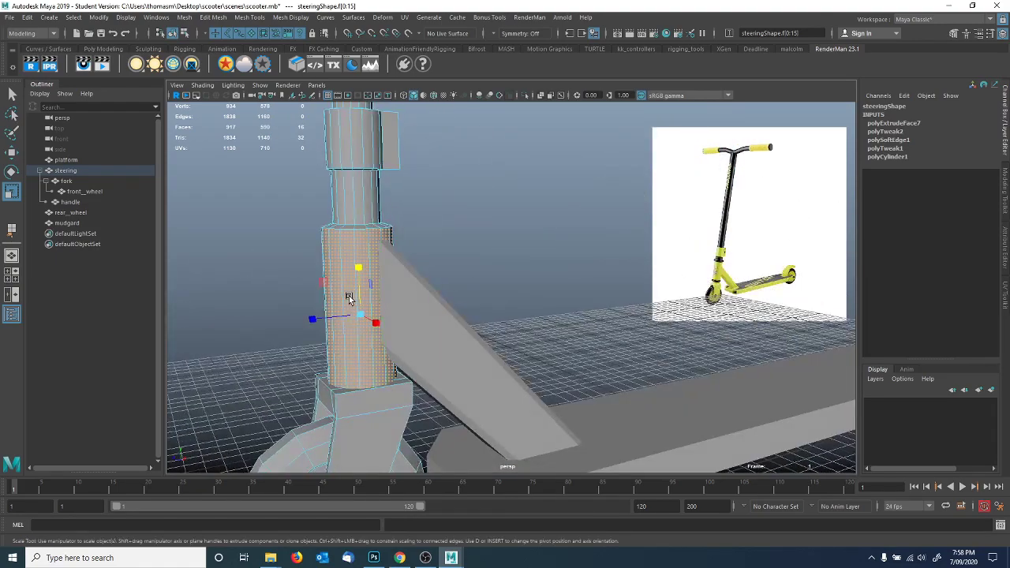
{"action": "key", "text": "F8"}
{"action": "left_click_drag", "start_coordinate": [413, 274], "coordinate": [393, 313], "text": "alt"}
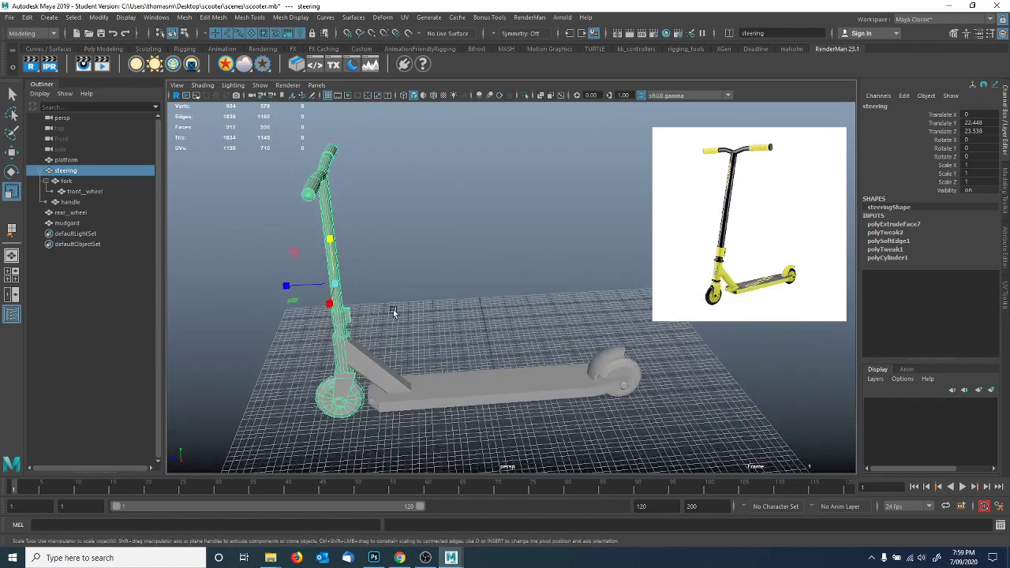
Delete the construction history of all objects and save the scene.
{"action": "left_click", "coordinate": [27, 16]}
{"action": "mouse_move", "coordinate": [70, 144]}
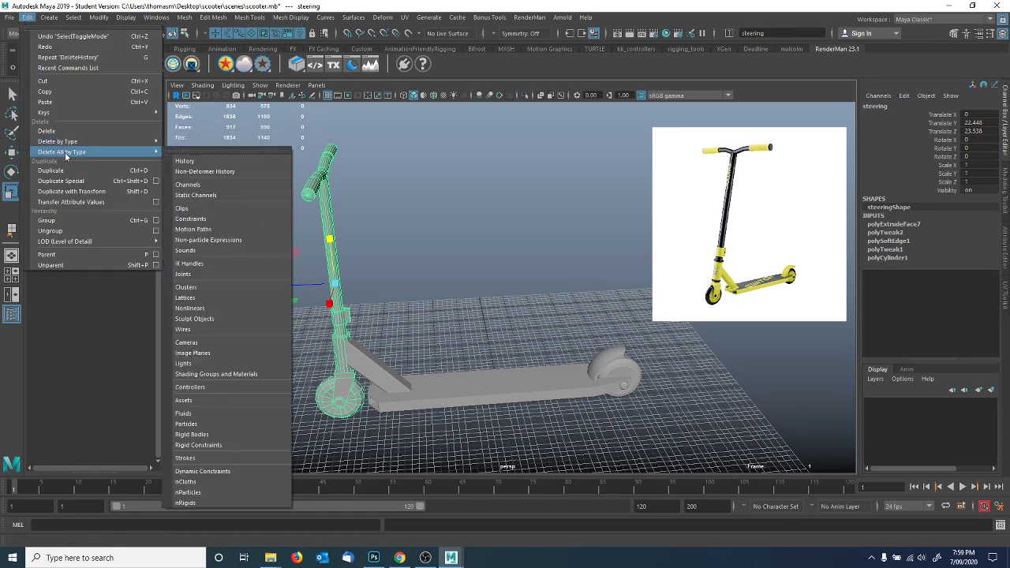
{"action": "left_click", "coordinate": [196, 162]}
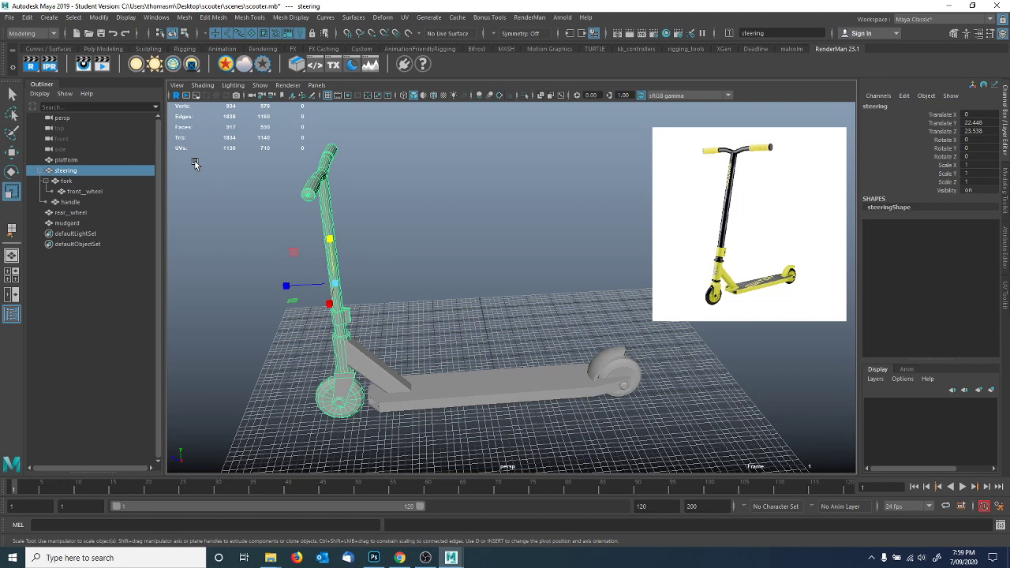
{"action": "left_click_drag", "start_coordinate": [410, 209], "coordinate": [412, 226], "text": "alt"}
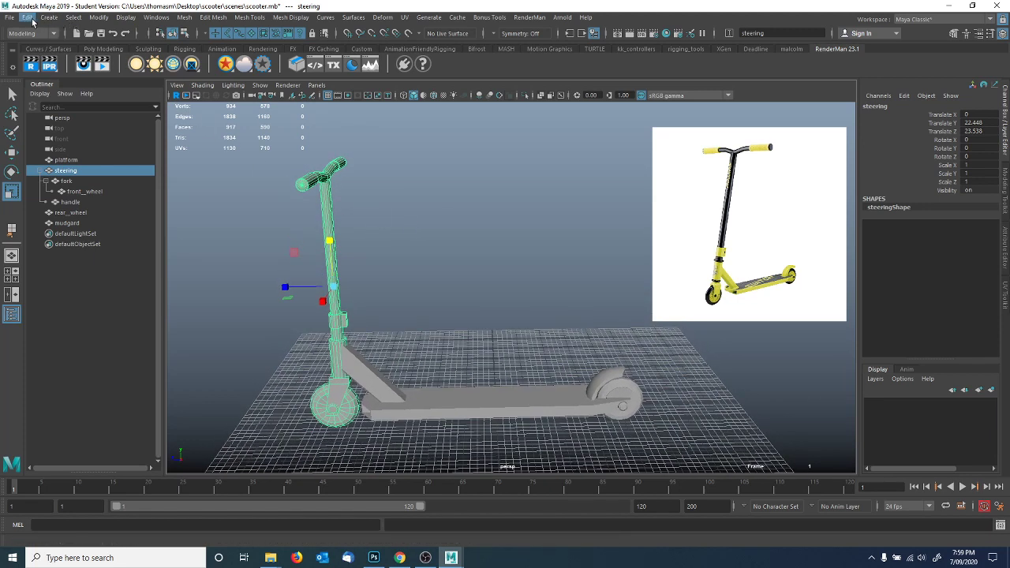
{"action": "left_click", "coordinate": [9, 18]}
{"action": "left_click", "coordinate": [35, 60]}
{"action": "left_click", "coordinate": [482, 288]}
Select the faces of the platform's diagonal front brace and scale them narrower along X, to about 0.84.
{"action": "key", "text": "r"}
{"action": "left_click_drag", "start_coordinate": [458, 310], "coordinate": [482, 321], "text": "alt"}
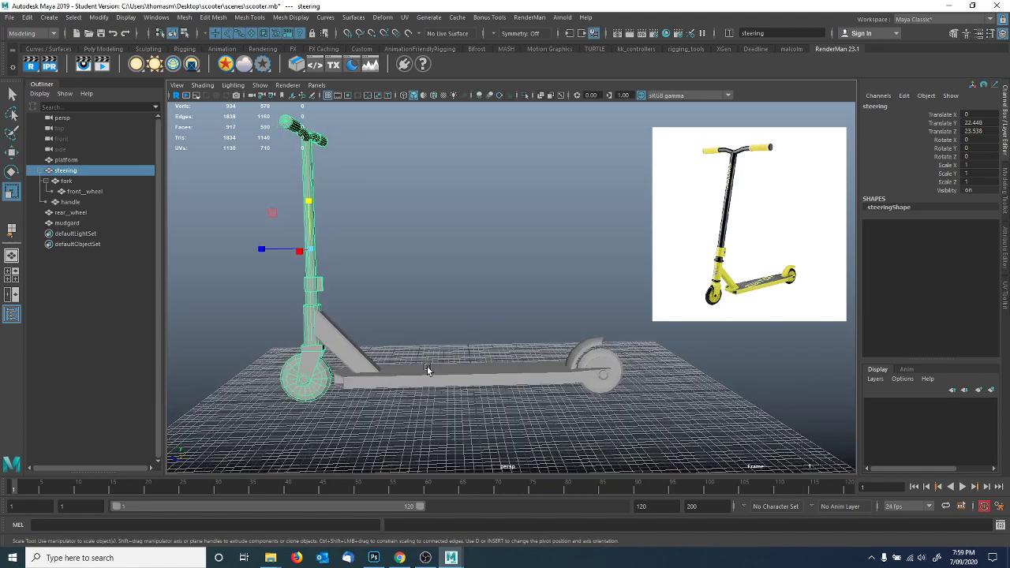
{"action": "left_click_drag", "start_coordinate": [430, 378], "coordinate": [400, 350], "text": "alt"}
{"action": "right_click_drag", "start_coordinate": [400, 351], "coordinate": [558, 266], "text": "alt"}
{"action": "left_click", "coordinate": [421, 231]}
{"action": "right_click_drag", "start_coordinate": [419, 235], "coordinate": [418, 263]}
{"action": "left_click", "coordinate": [387, 262]}
{"action": "left_click_drag", "start_coordinate": [386, 262], "coordinate": [442, 284], "text": "alt"}
{"action": "right_click_drag", "start_coordinate": [442, 284], "coordinate": [537, 325], "text": "alt"}
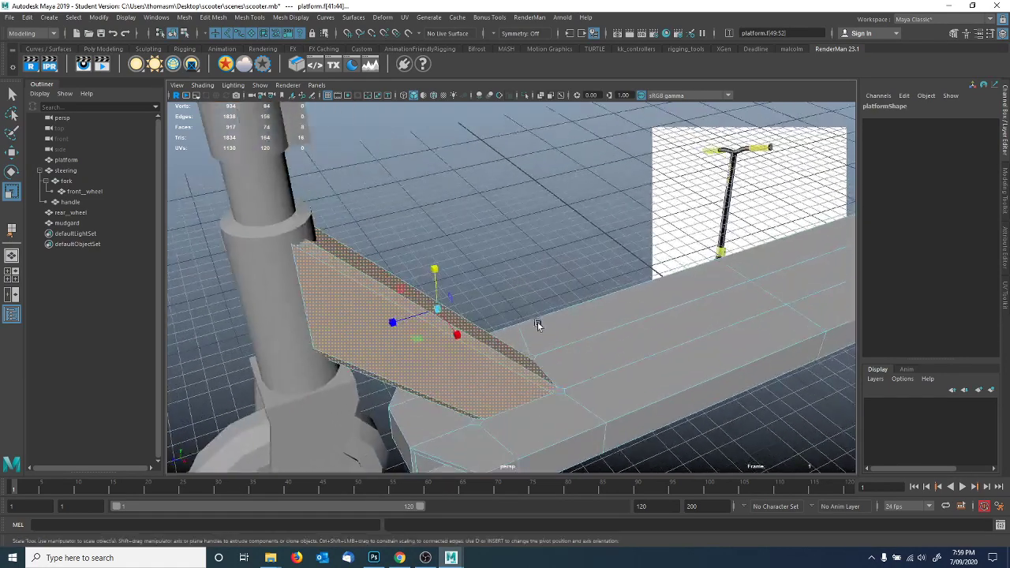
{"action": "left_click_drag", "start_coordinate": [455, 337], "coordinate": [446, 335]}
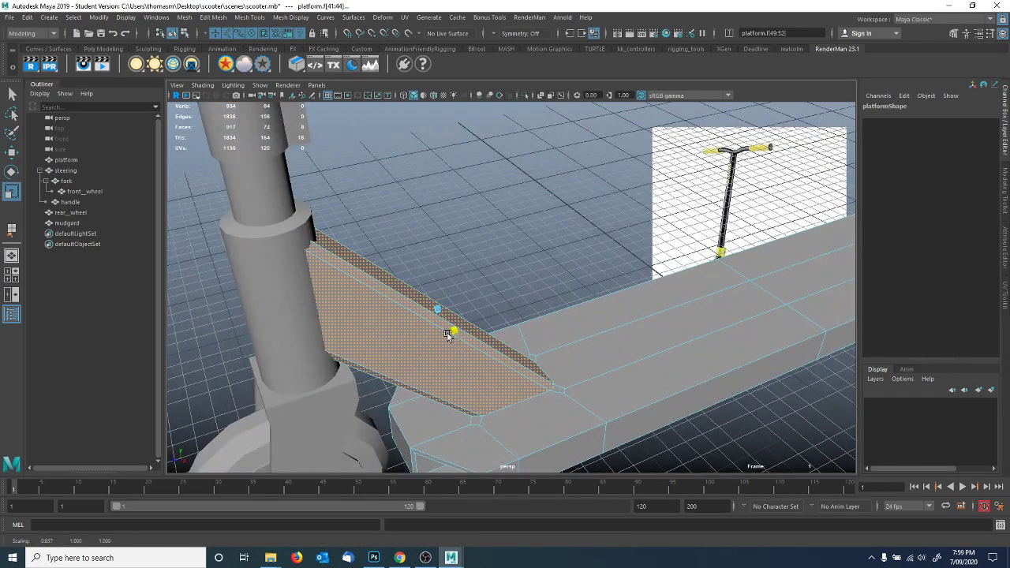
Try scaling the diagonal brace's faces down vertically, then undo the scaling.
{"action": "left_click_drag", "start_coordinate": [435, 272], "coordinate": [394, 165], "text": "alt"}
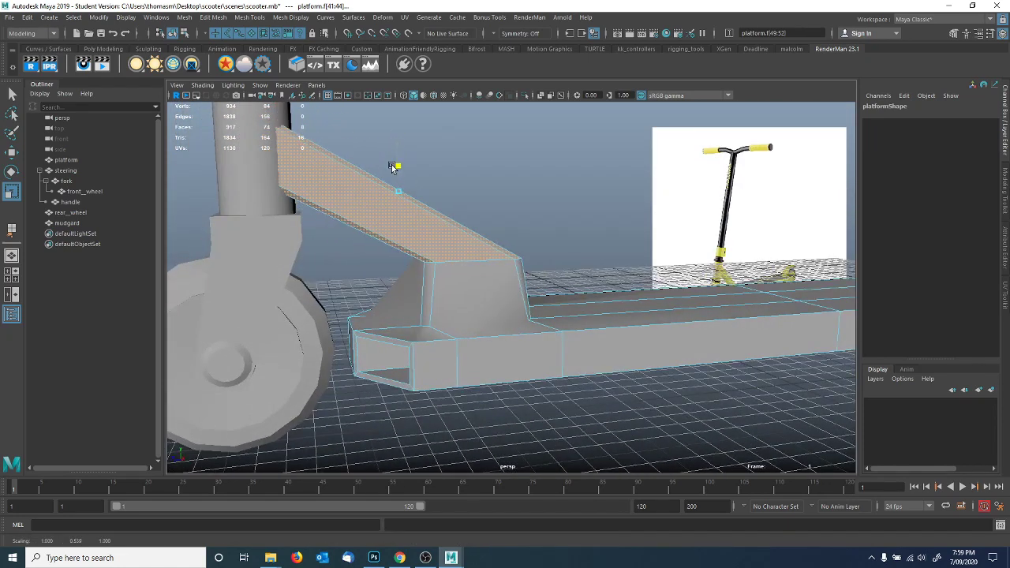
{"action": "key", "text": "ctrl+z"}
{"action": "left_click_drag", "start_coordinate": [405, 282], "coordinate": [426, 292], "text": "alt"}
{"action": "right_click_drag", "start_coordinate": [375, 252], "coordinate": [375, 238]}
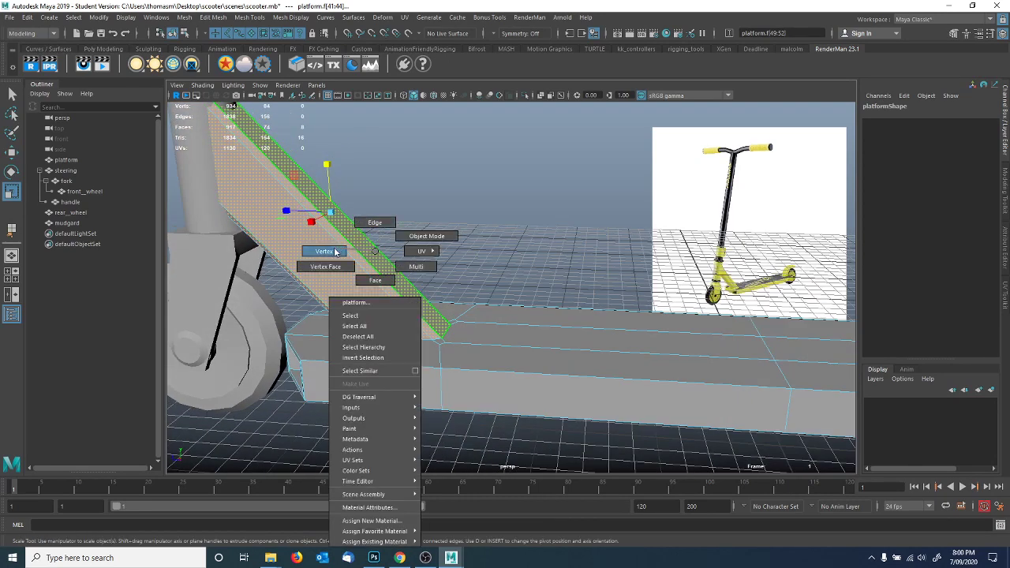
{"action": "right_click_drag", "start_coordinate": [358, 251], "coordinate": [376, 253]}
{"action": "left_click_drag", "start_coordinate": [379, 254], "coordinate": [482, 294], "text": "alt"}
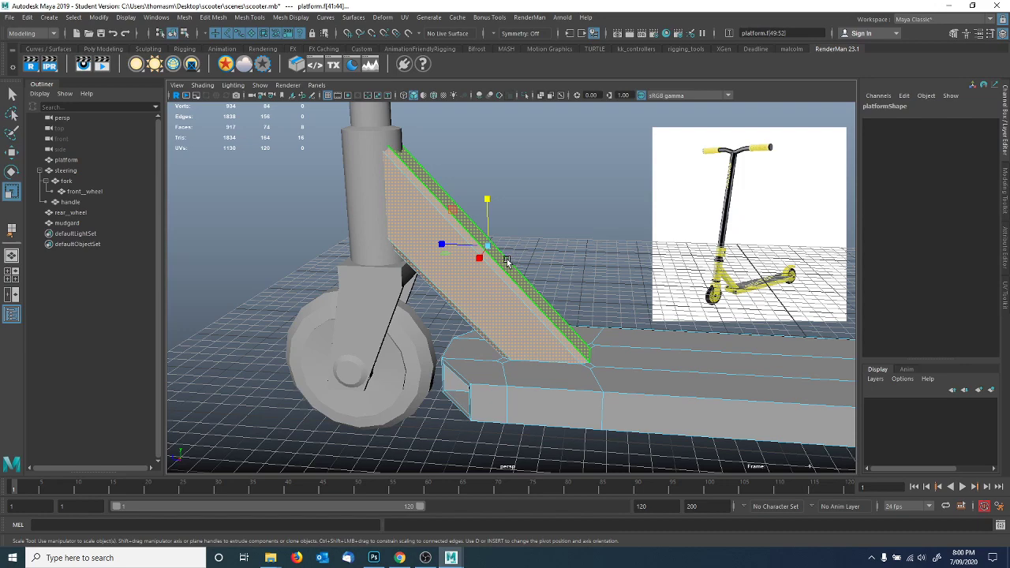
Select the diagonal brace's upper faces with the small adjoining faces at its base, and move them forward along Z toward the steering column.
{"action": "key", "text": "q"}
{"action": "left_click", "coordinate": [509, 275]}
{"action": "left_click_drag", "start_coordinate": [509, 276], "coordinate": [463, 280], "text": "alt"}
{"action": "left_click", "coordinate": [380, 312], "text": "shift"}
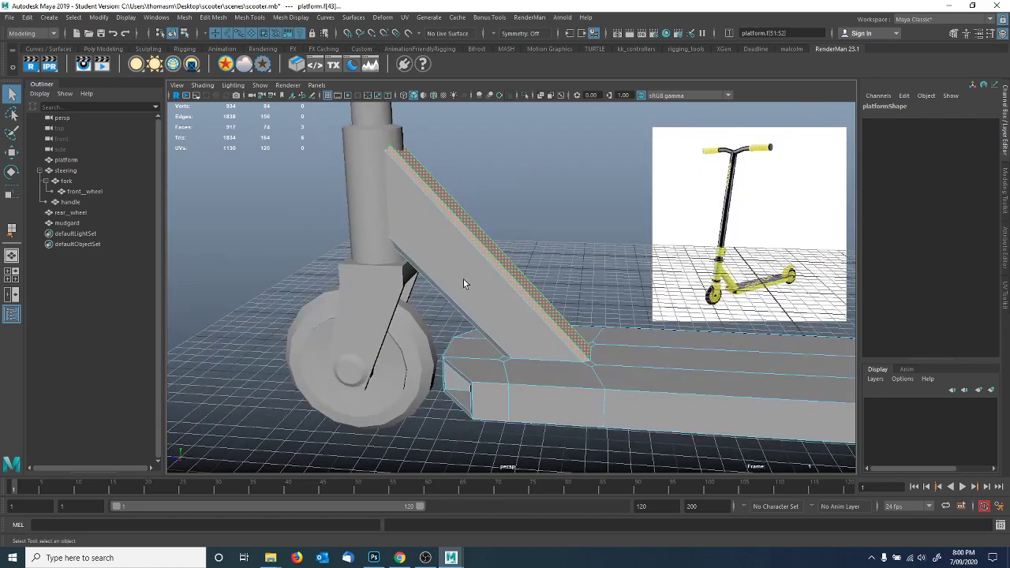
{"action": "key", "text": "w"}
{"action": "right_click_drag", "start_coordinate": [456, 288], "coordinate": [434, 288], "text": "alt"}
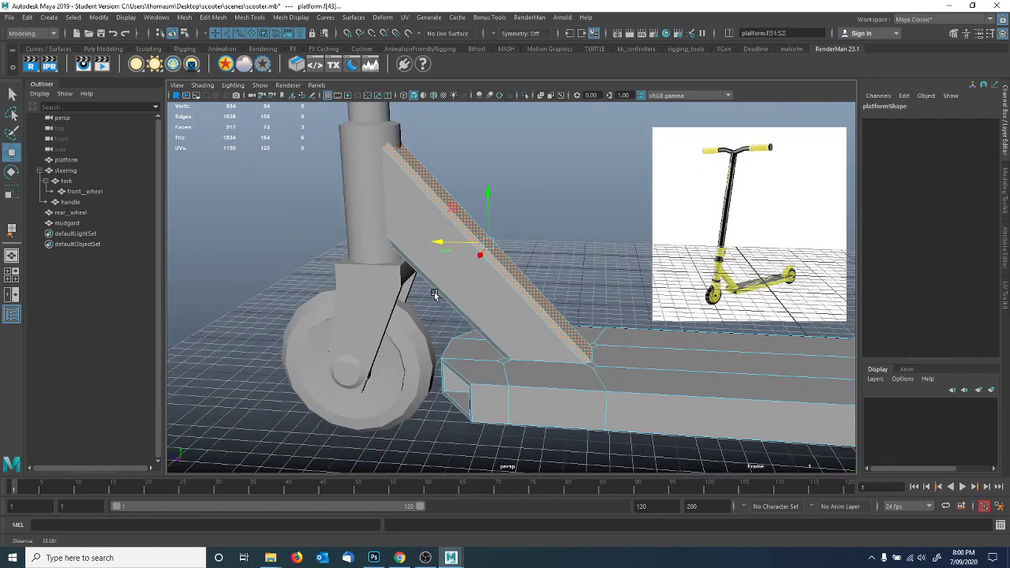
{"action": "left_click_drag", "start_coordinate": [449, 244], "coordinate": [442, 245]}
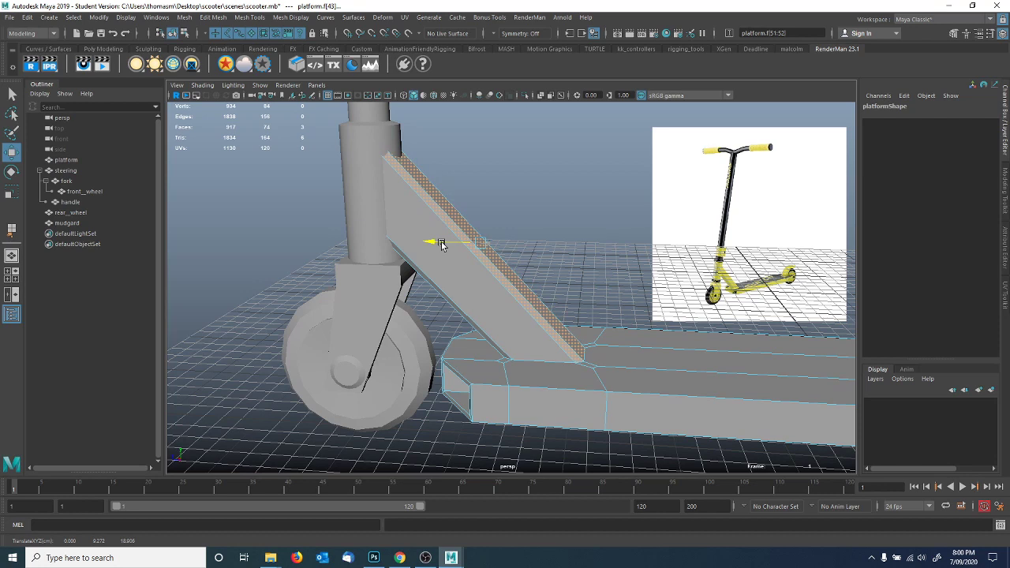
{"action": "key", "text": "ctrl+z"}
{"action": "left_click", "coordinate": [590, 366], "text": "shift"}
{"action": "left_click", "coordinate": [594, 346], "text": "shift"}
{"action": "left_click", "coordinate": [596, 348], "text": "shift"}
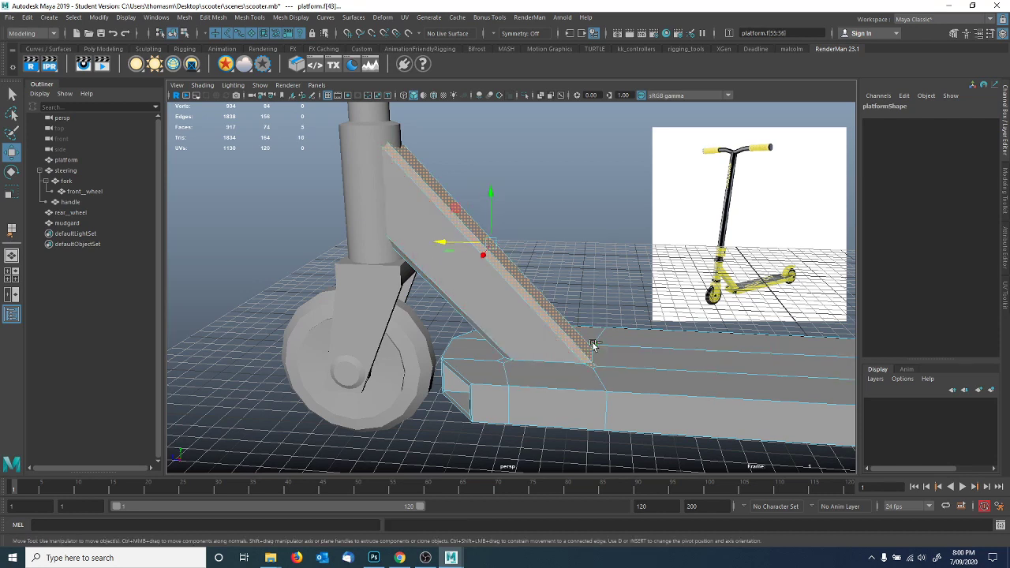
{"action": "left_click_drag", "start_coordinate": [458, 241], "coordinate": [426, 237]}
In wireframe, select the vertices at the brace's upper front end and point-snap them along Z in line with the lower front vertices.
{"action": "key", "text": "4"}
{"action": "key", "text": "F9"}
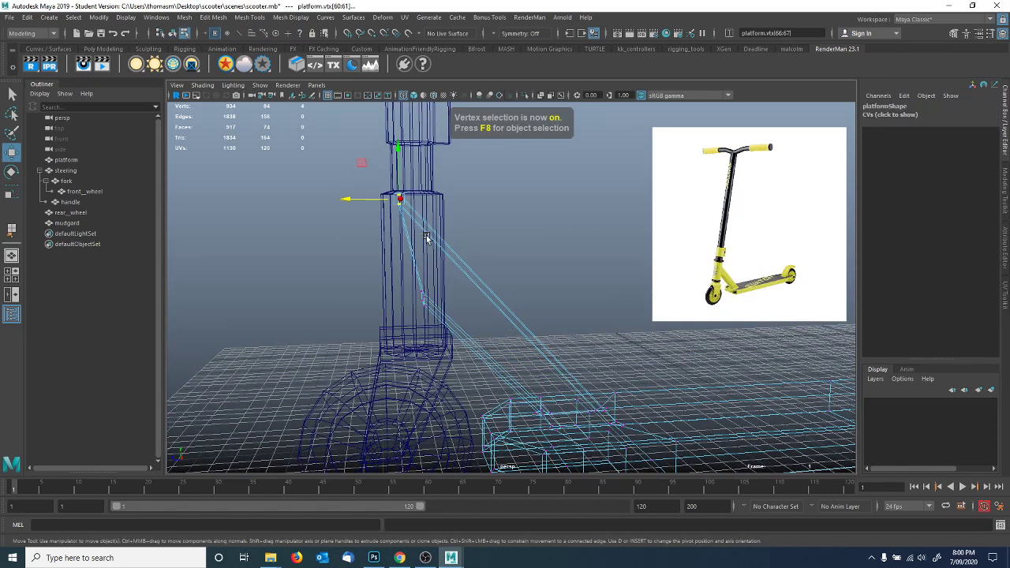
{"action": "left_click_drag", "start_coordinate": [364, 200], "coordinate": [386, 213]}
{"action": "left_click_drag", "start_coordinate": [424, 293], "coordinate": [386, 248], "text": "alt"}
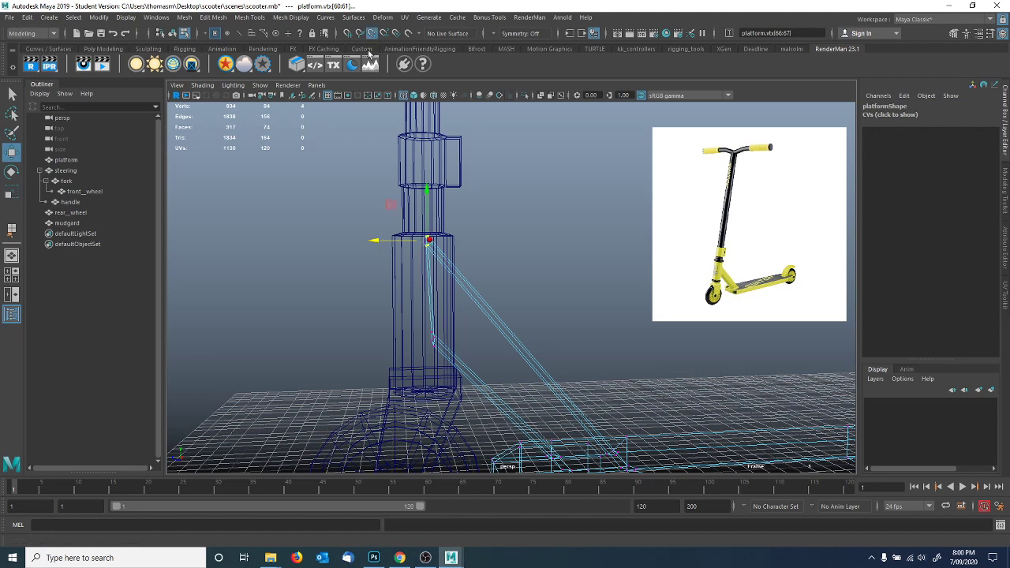
{"action": "left_click_drag", "start_coordinate": [384, 240], "coordinate": [433, 343]}
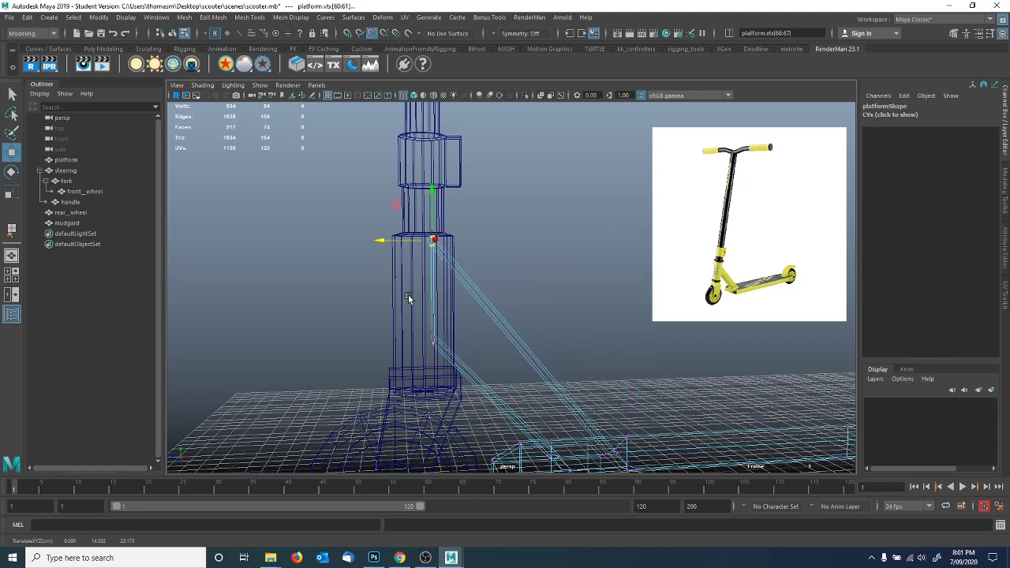
Try point-snapping the brace's upper front vertices vertically to the heights of lower vertices, undoing each move.
{"action": "left_click_drag", "start_coordinate": [497, 357], "coordinate": [396, 219], "text": "alt"}
{"action": "left_click_drag", "start_coordinate": [407, 166], "coordinate": [408, 166]}
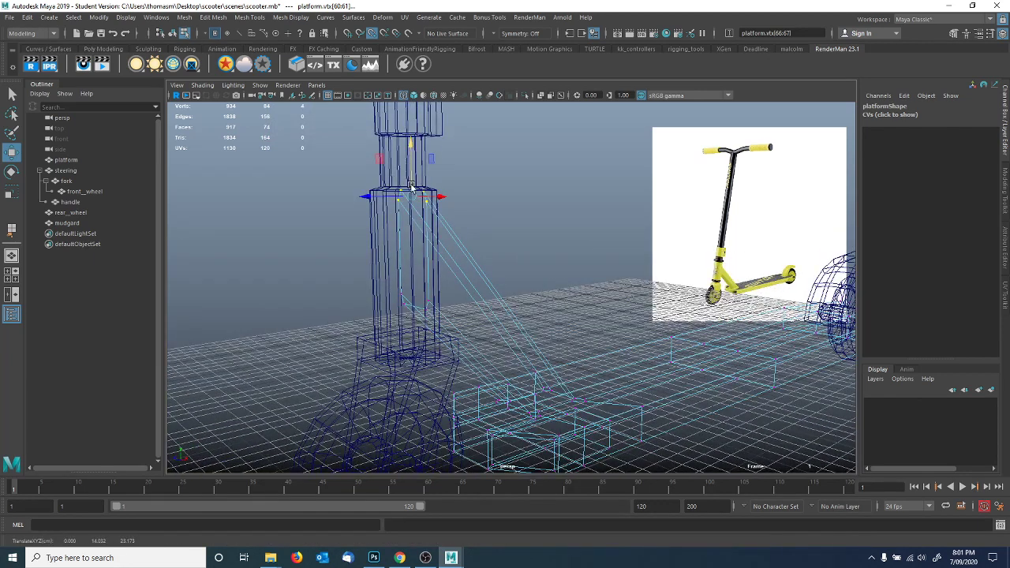
{"action": "left_click_drag", "start_coordinate": [430, 277], "coordinate": [429, 297]}
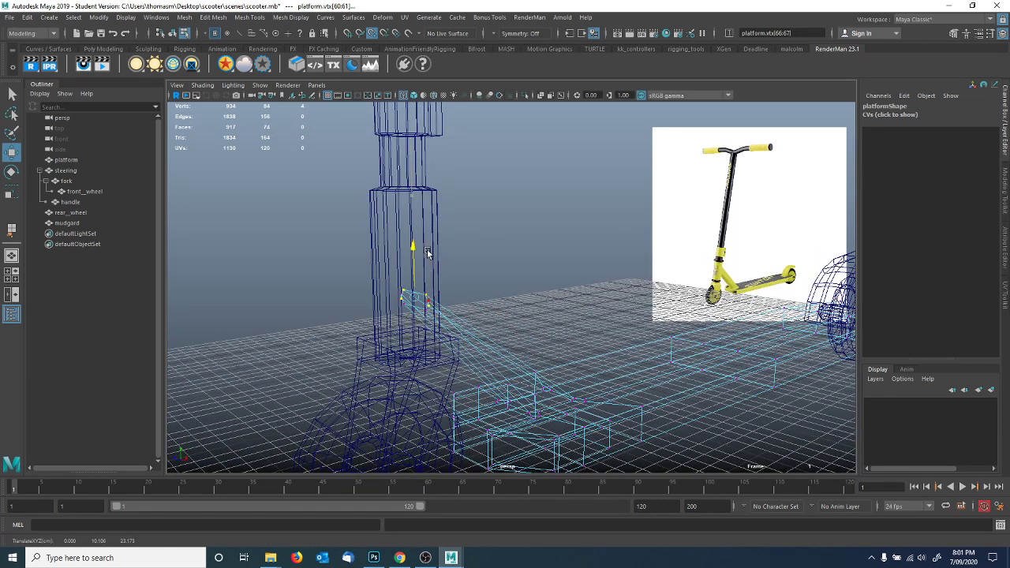
{"action": "key", "text": "ctrl+z"}
{"action": "right_click_drag", "start_coordinate": [534, 322], "coordinate": [500, 345], "text": "alt"}
{"action": "middle_click_drag", "start_coordinate": [500, 345], "coordinate": [484, 318], "text": "alt"}
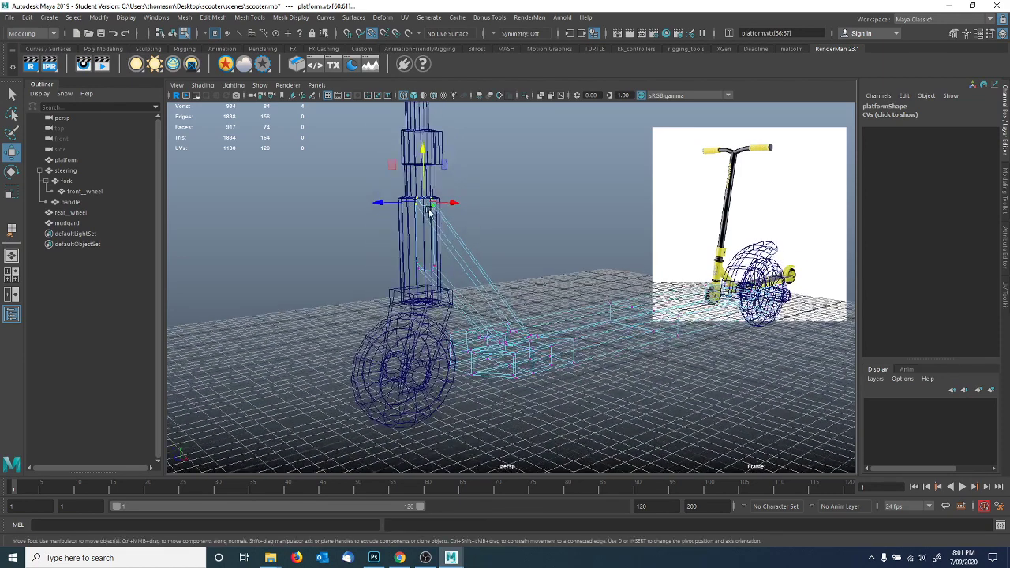
{"action": "middle_click_drag", "start_coordinate": [493, 354], "coordinate": [485, 358]}
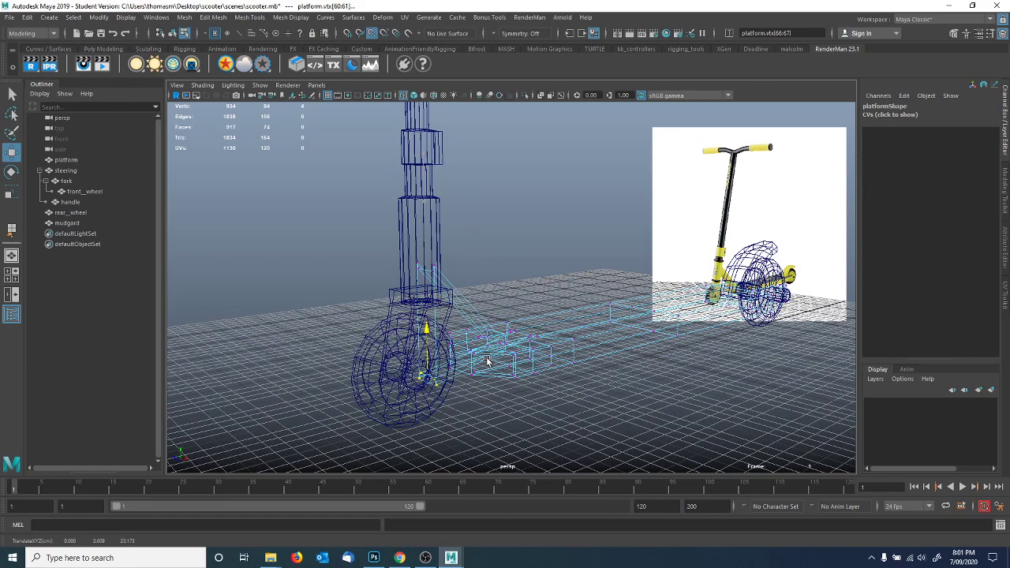
{"action": "left_click_drag", "start_coordinate": [548, 384], "coordinate": [498, 374], "text": "alt"}
{"action": "key", "text": "ctrl+z"}
Move the brace's upper front vertices forward along Z, and point-snap them back in line with the lower front vertices.
{"action": "middle_click_drag", "start_coordinate": [345, 244], "coordinate": [431, 308], "text": "alt"}
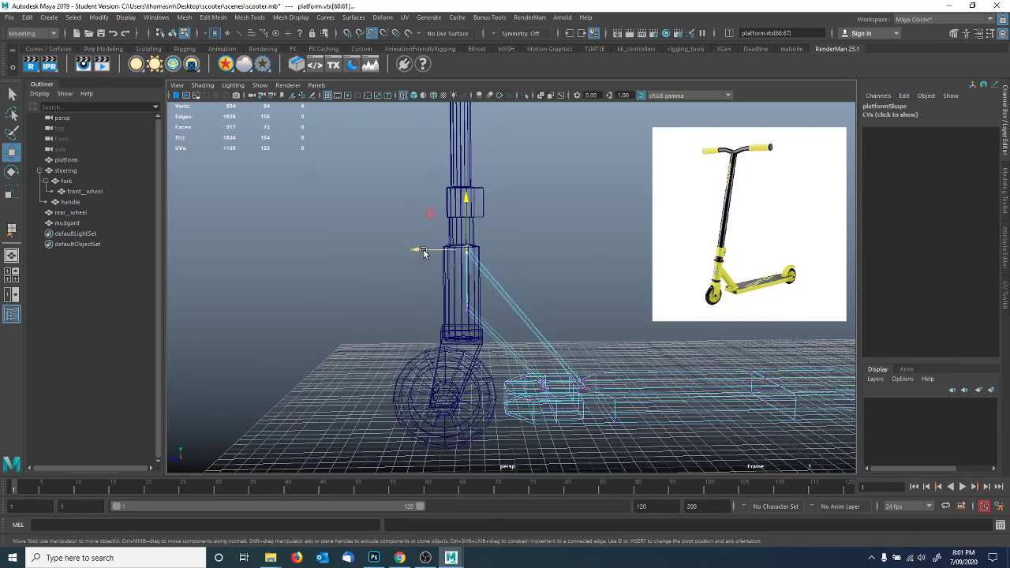
{"action": "left_click_drag", "start_coordinate": [423, 252], "coordinate": [379, 254]}
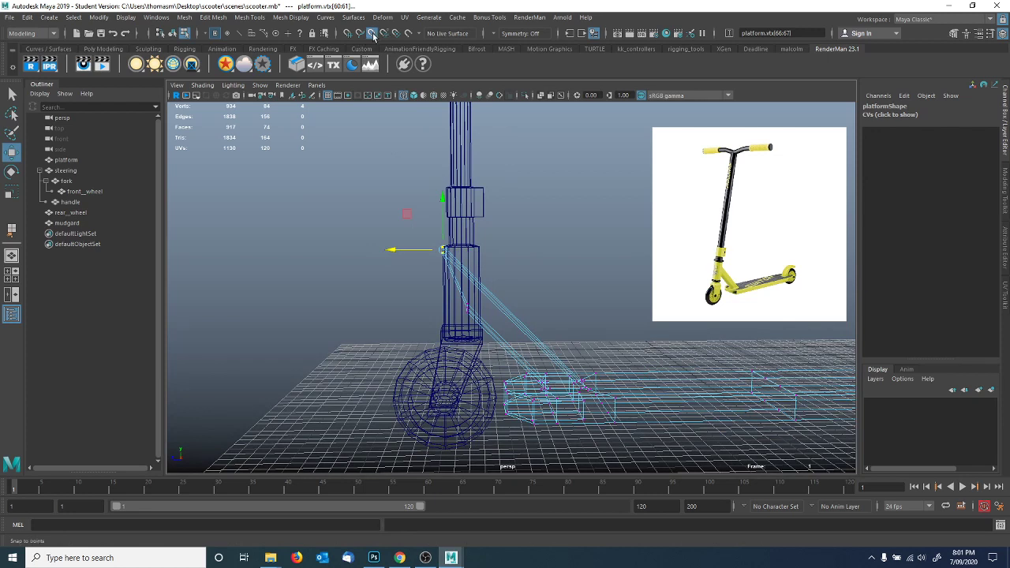
{"action": "left_click_drag", "start_coordinate": [407, 251], "coordinate": [467, 307]}
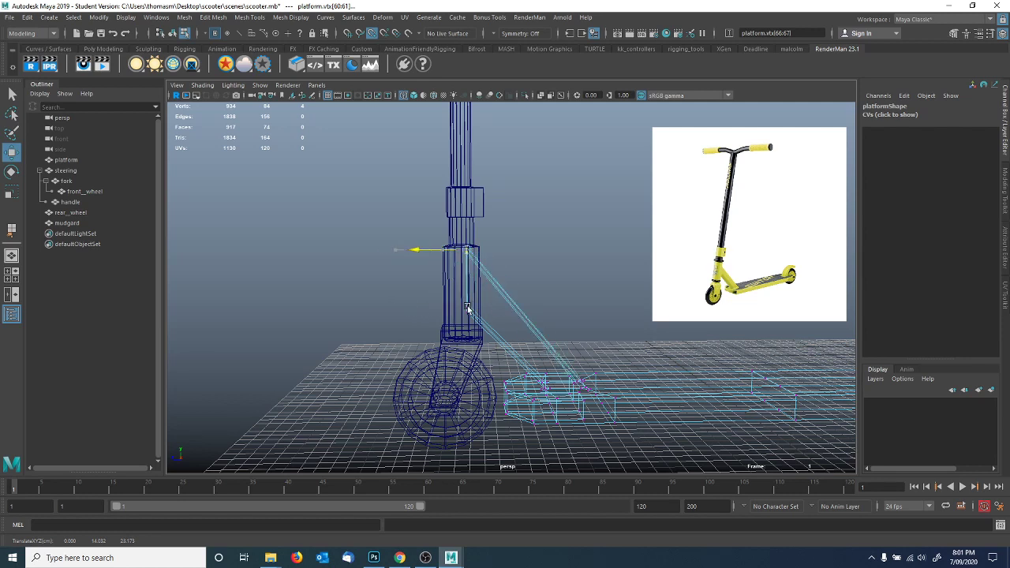
{"action": "left_click_drag", "start_coordinate": [430, 251], "coordinate": [471, 305]}
Return the platform to object selection and shaded display to inspect the adjusted brace.
{"action": "left_click_drag", "start_coordinate": [459, 184], "coordinate": [476, 321]}
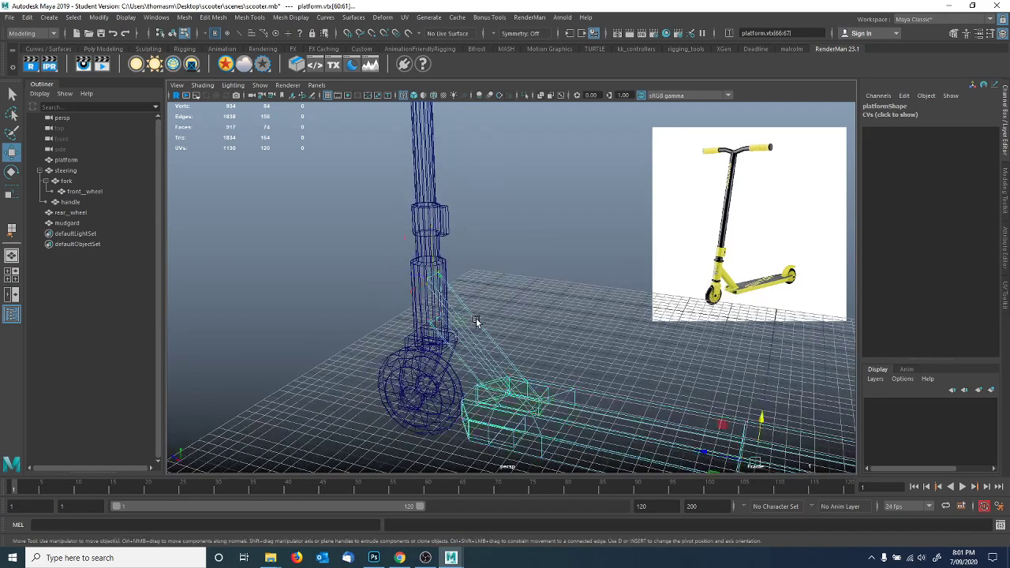
{"action": "key", "text": "F8"}
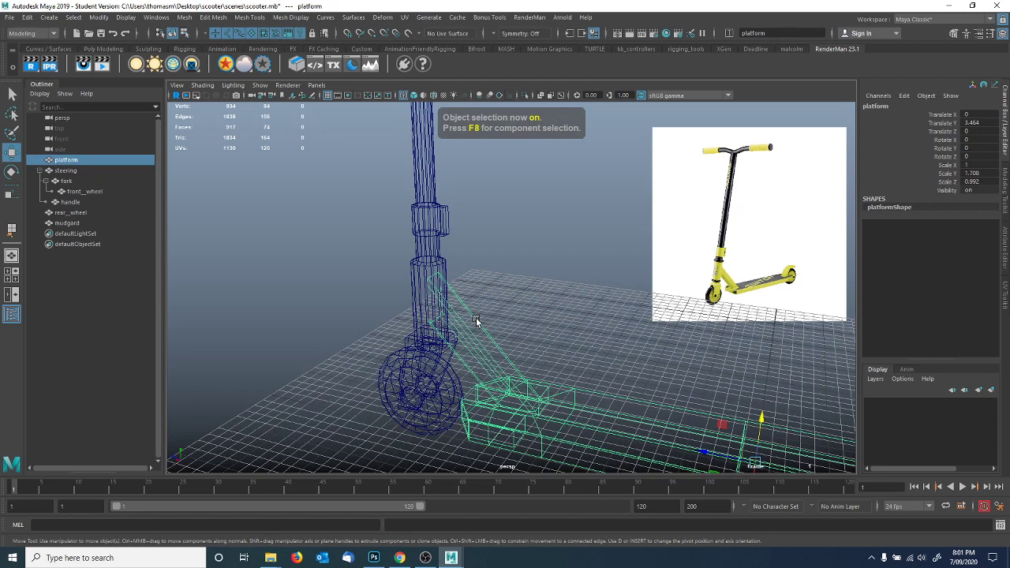
{"action": "key", "text": "5"}
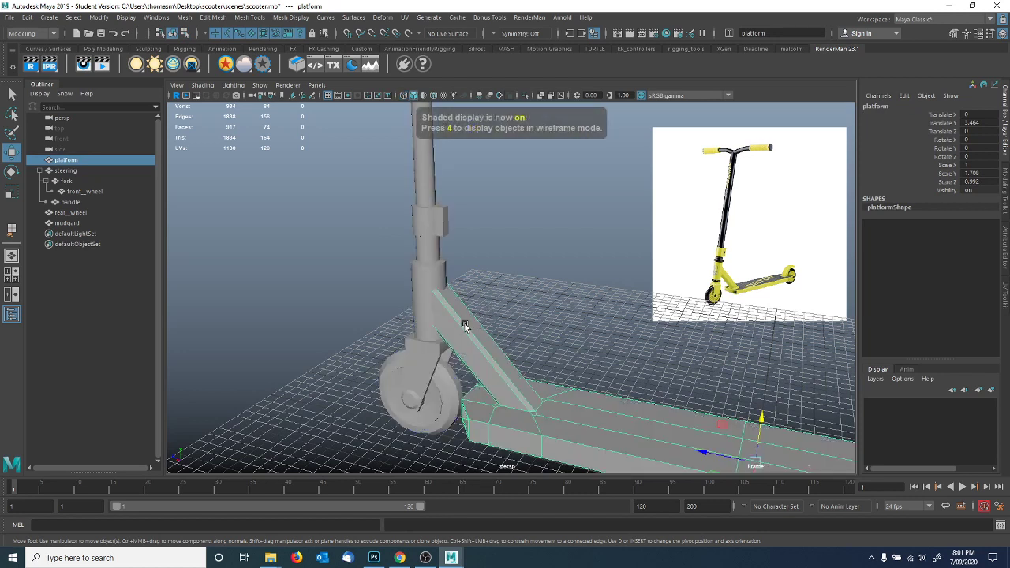
{"action": "key", "text": "F8"}
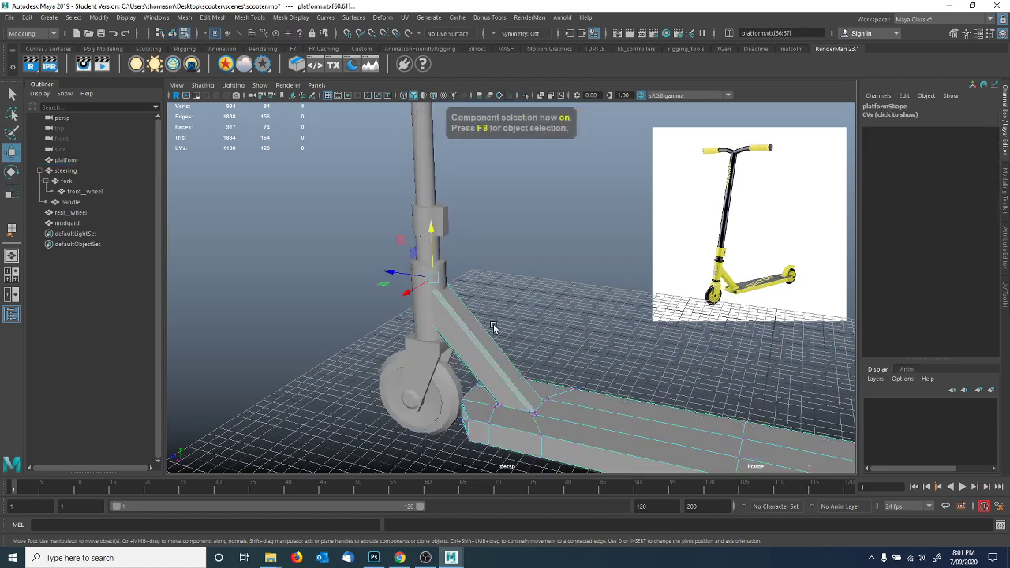
{"action": "key", "text": "F8"}
Shorten the platform by moving its rear-end vertices forward along Z.
{"action": "left_click_drag", "start_coordinate": [502, 338], "coordinate": [492, 342], "text": "alt"}
{"action": "middle_click_drag", "start_coordinate": [599, 349], "coordinate": [489, 354], "text": "alt"}
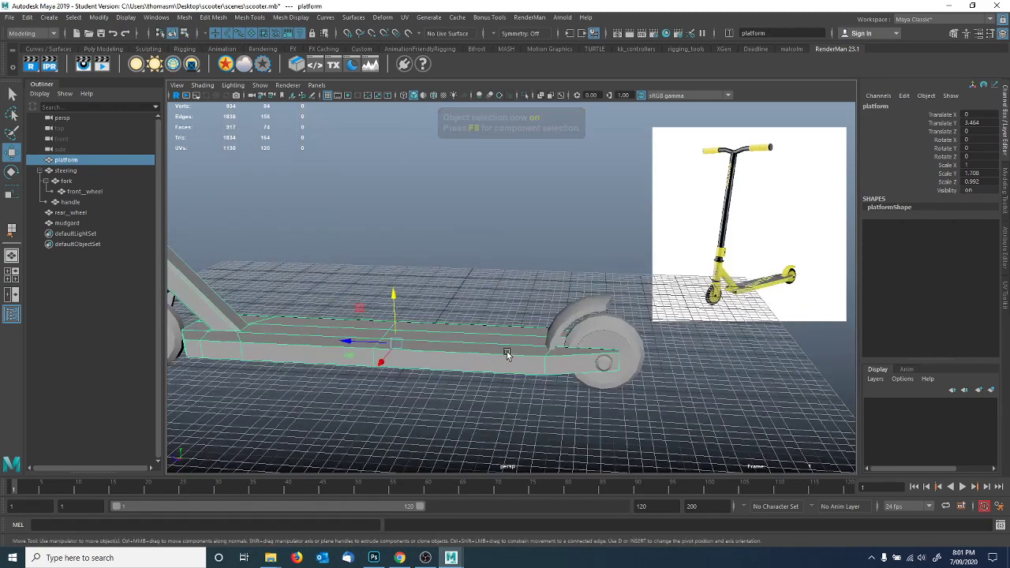
{"action": "left_click_drag", "start_coordinate": [506, 351], "coordinate": [521, 351], "text": "alt"}
{"action": "right_click_drag", "start_coordinate": [521, 269], "coordinate": [484, 269]}
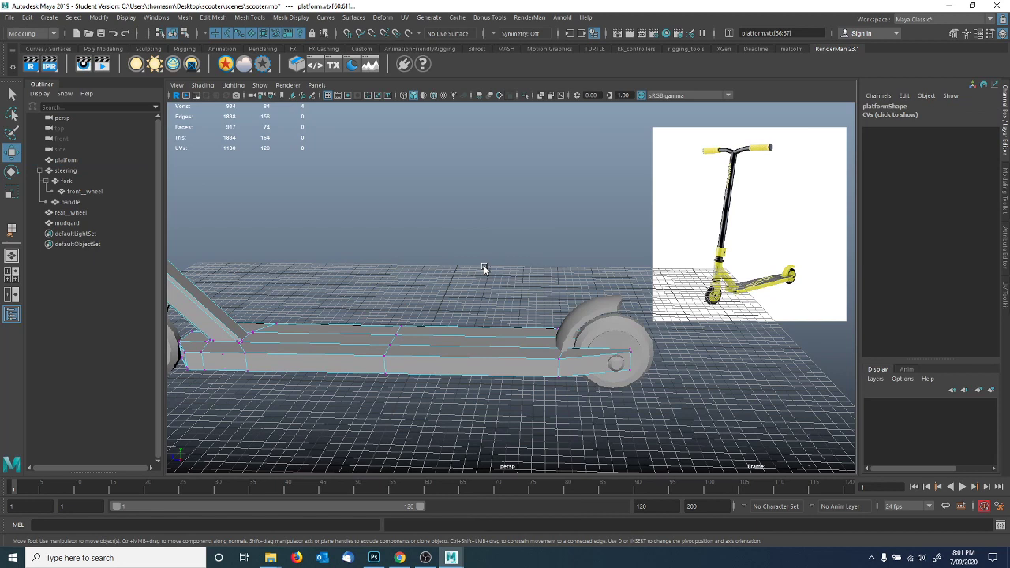
{"action": "left_click_drag", "start_coordinate": [540, 355], "coordinate": [483, 352]}
Return to object selection and move the rear wheel and mudguard together forward along Z until the wheel's Translate Z is about -13.47.
{"action": "right_click_drag", "start_coordinate": [441, 336], "coordinate": [482, 254]}
{"action": "left_click", "coordinate": [576, 313]}
{"action": "left_click", "coordinate": [612, 340], "text": "shift"}
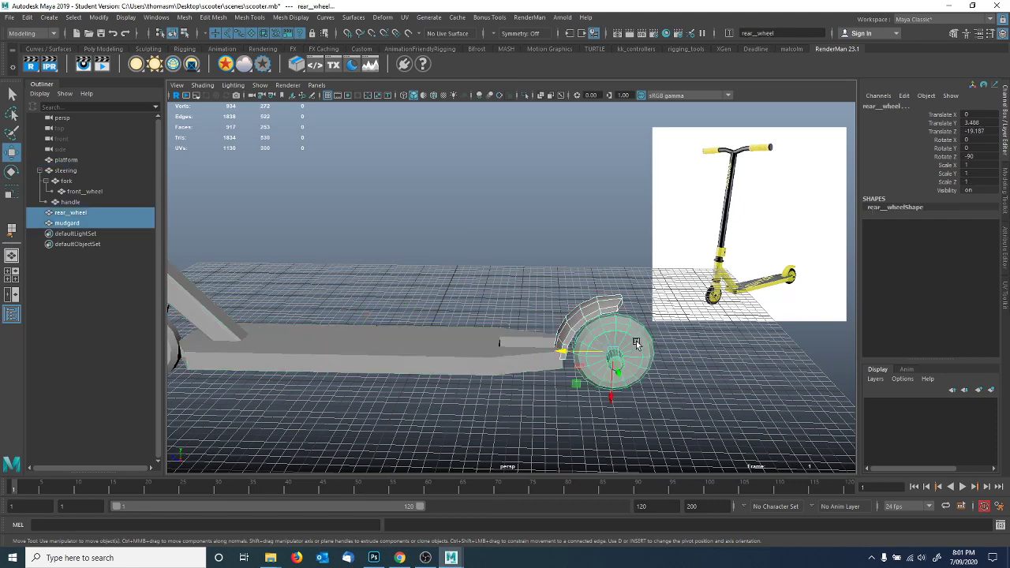
{"action": "left_click_drag", "start_coordinate": [575, 353], "coordinate": [515, 356]}
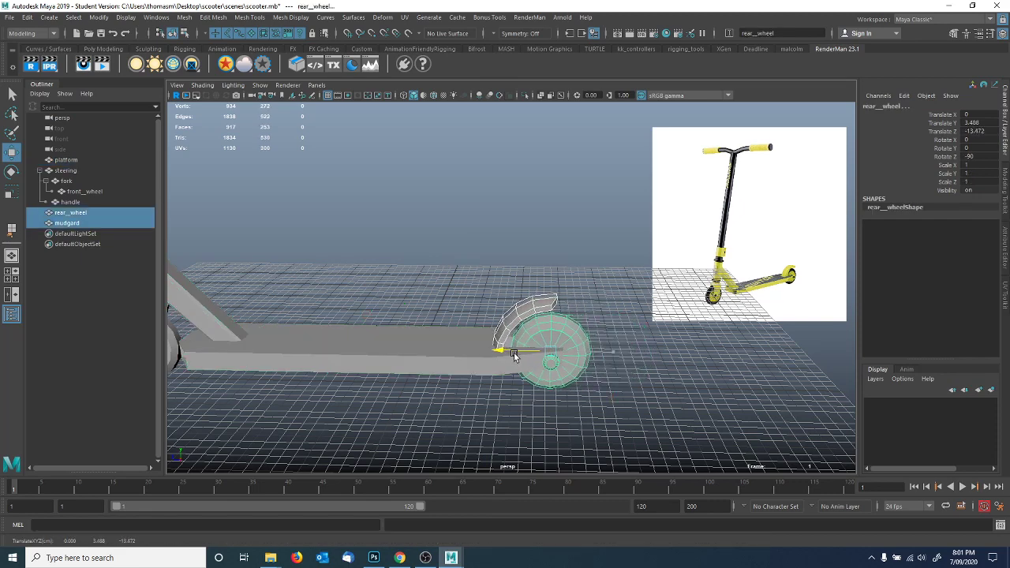
{"action": "mouse_move", "coordinate": [457, 328]}
{"action": "left_mouse_down", "text": "alt"}
{"action": "mouse_move", "coordinate": [356, 287]}
{"action": "mouse_move", "coordinate": [467, 333]}
{"action": "mouse_move", "coordinate": [455, 345]}
{"action": "left_mouse_up", "text": "alt"}
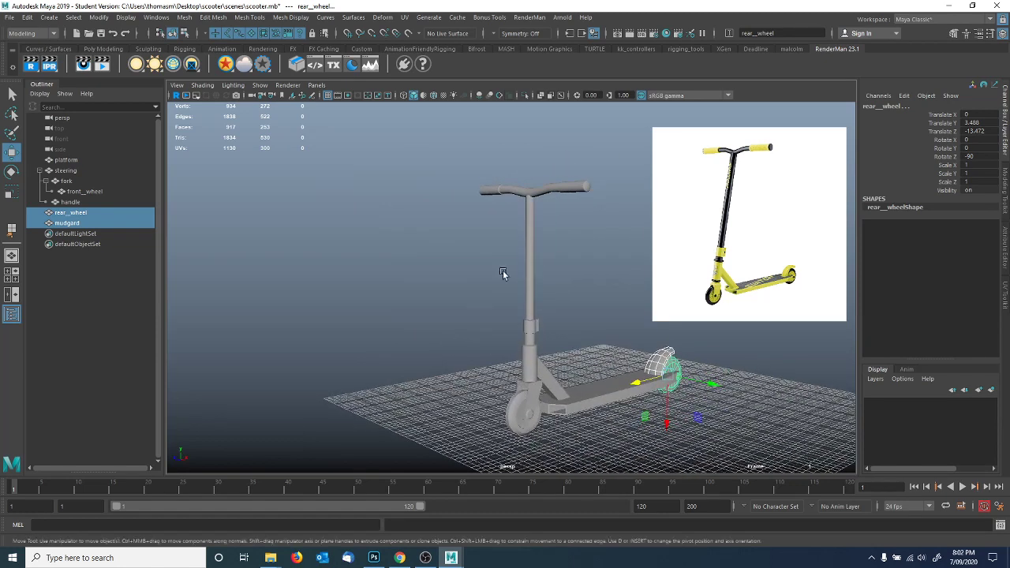
Try moving the handle's vertices together with the steering column's top vertices, undo the moves, and return to object selection.
{"action": "left_click", "coordinate": [527, 235]}
{"action": "right_click", "coordinate": [529, 230]}
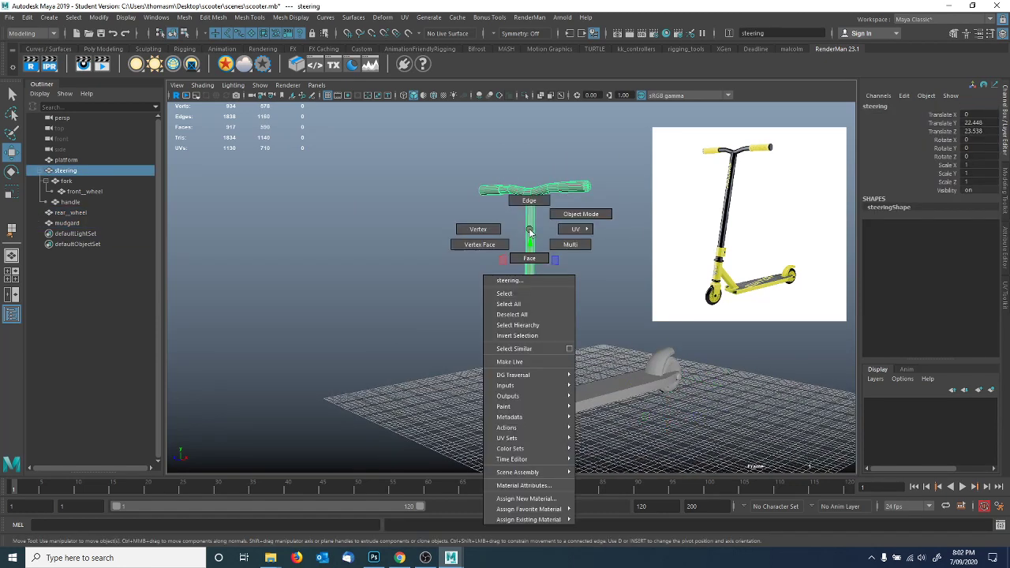
{"action": "left_click", "coordinate": [489, 234]}
{"action": "left_click_drag", "start_coordinate": [610, 225], "coordinate": [611, 225]}
{"action": "left_click_drag", "start_coordinate": [530, 229], "coordinate": [555, 304]}
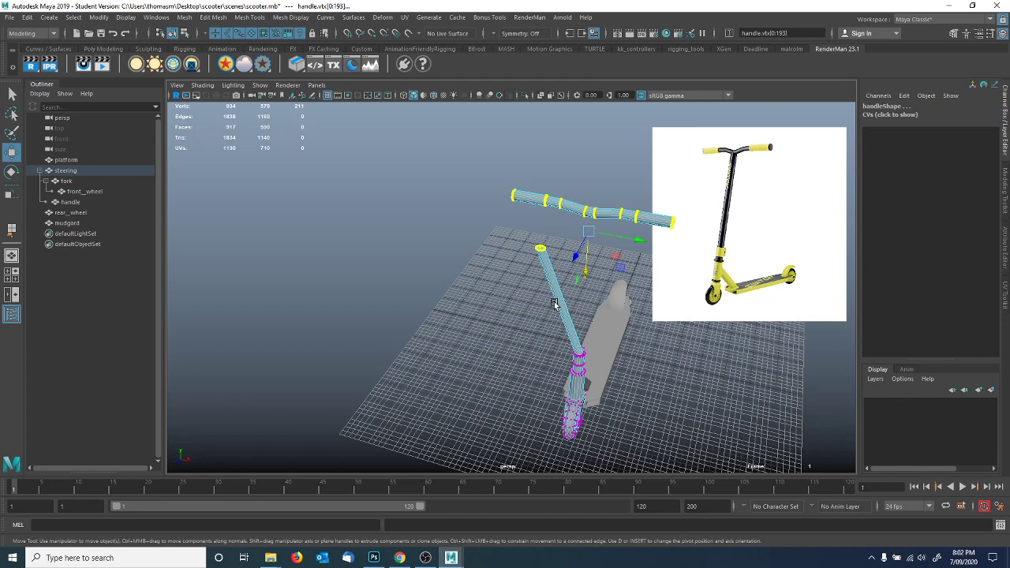
{"action": "left_click_drag", "start_coordinate": [586, 276], "coordinate": [561, 243], "text": "alt"}
{"action": "left_click", "coordinate": [597, 228]}
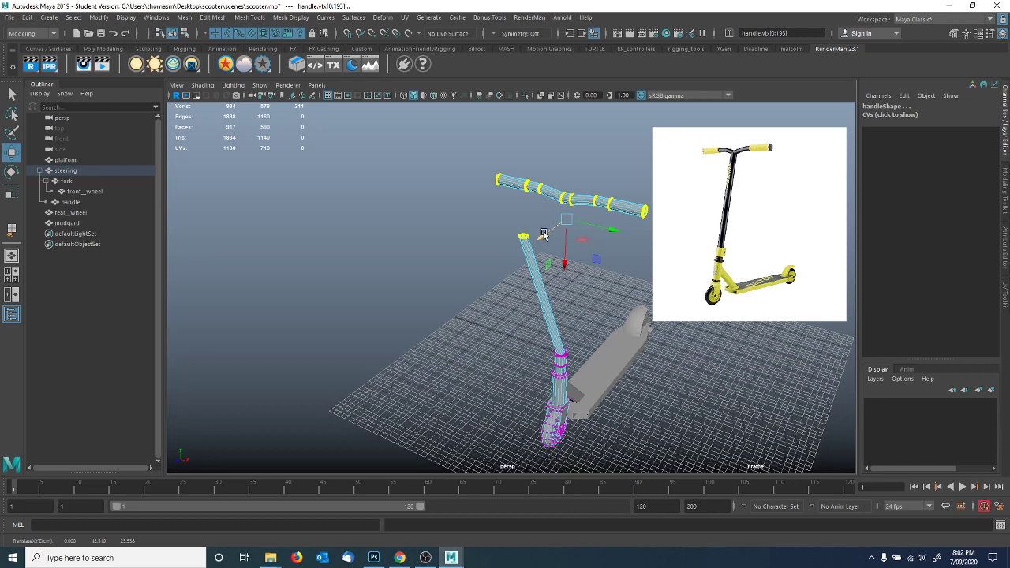
{"action": "mouse_move", "coordinate": [565, 258]}
{"action": "left_mouse_down"}
{"action": "mouse_move", "coordinate": [564, 278]}
{"action": "mouse_move", "coordinate": [564, 233]}
{"action": "mouse_move", "coordinate": [562, 283]}
{"action": "mouse_move", "coordinate": [560, 258]}
{"action": "left_mouse_up"}
{"action": "key", "text": "ctrl+z"}
{"action": "key", "text": "ctrl+z"}
{"action": "left_click", "coordinate": [488, 297]}
{"action": "right_click_drag", "start_coordinate": [562, 308], "coordinate": [569, 274]}
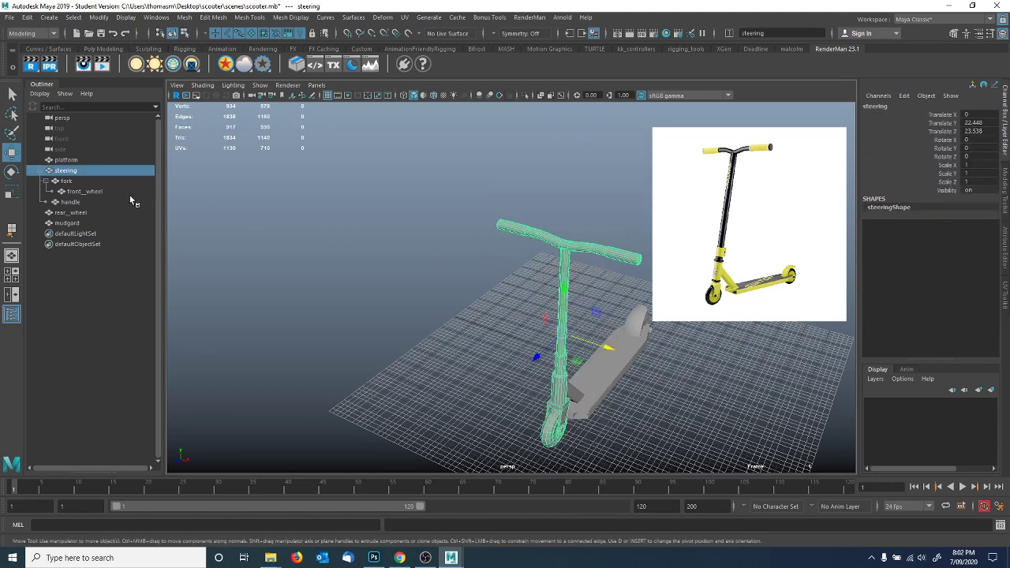
Try moving the handle vertically and the whole steering assembly sideways along X, undoing each move.
{"action": "left_click", "coordinate": [524, 232]}
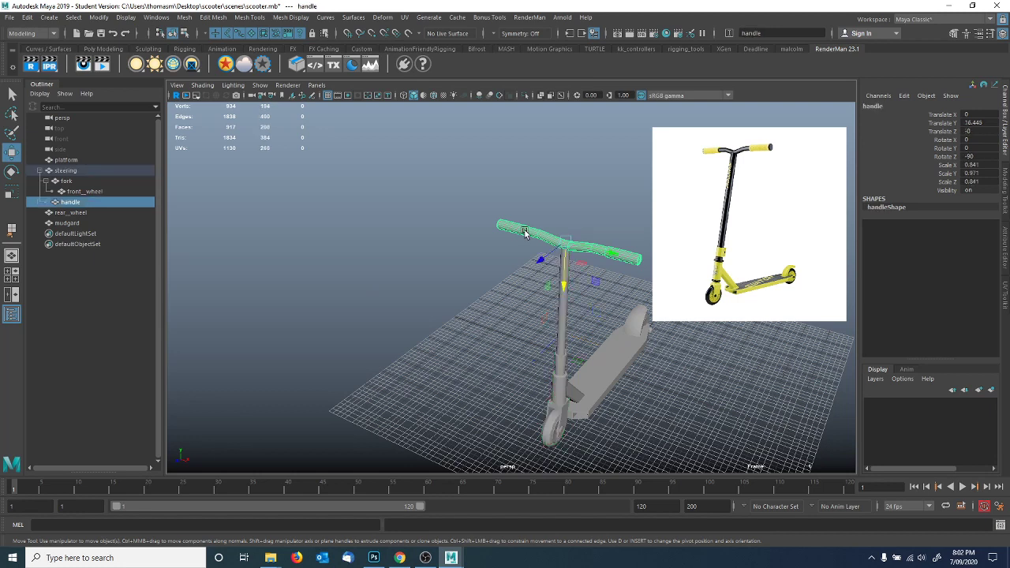
{"action": "mouse_move", "coordinate": [566, 290]}
{"action": "left_mouse_down"}
{"action": "mouse_move", "coordinate": [565, 317]}
{"action": "mouse_move", "coordinate": [565, 277]}
{"action": "left_mouse_up"}
{"action": "key", "text": "ctrl+z"}
{"action": "left_click", "coordinate": [565, 326]}
{"action": "left_click_drag", "start_coordinate": [602, 348], "coordinate": [597, 345]}
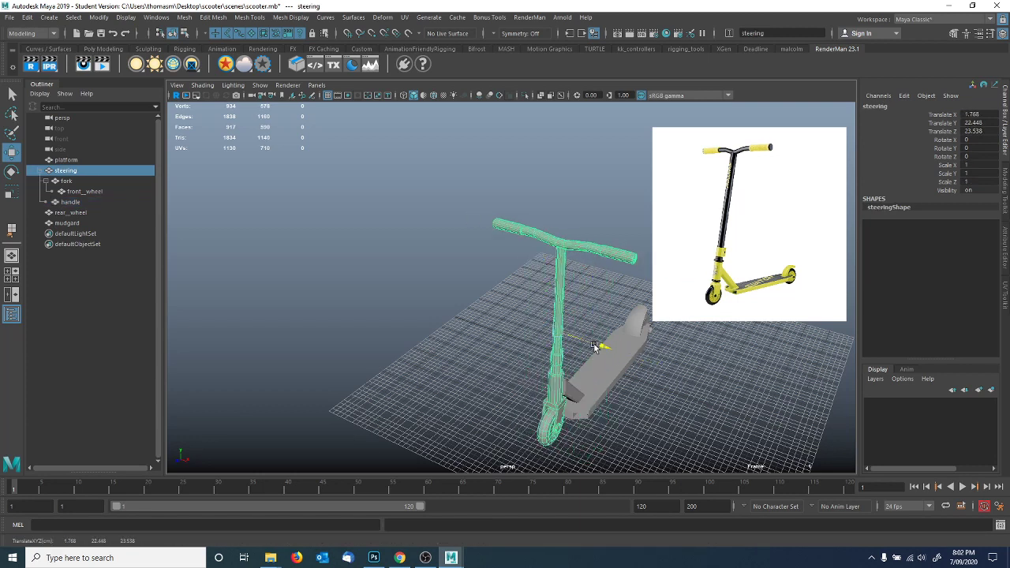
{"action": "key", "text": "ctrl+z"}
Raise the handle to a Translate Y of about 18.76, extend the steering column's top vertices up to meet it, and return to object selection.
{"action": "left_click_drag", "start_coordinate": [584, 278], "coordinate": [546, 264], "text": "alt"}
{"action": "left_click", "coordinate": [572, 240]}
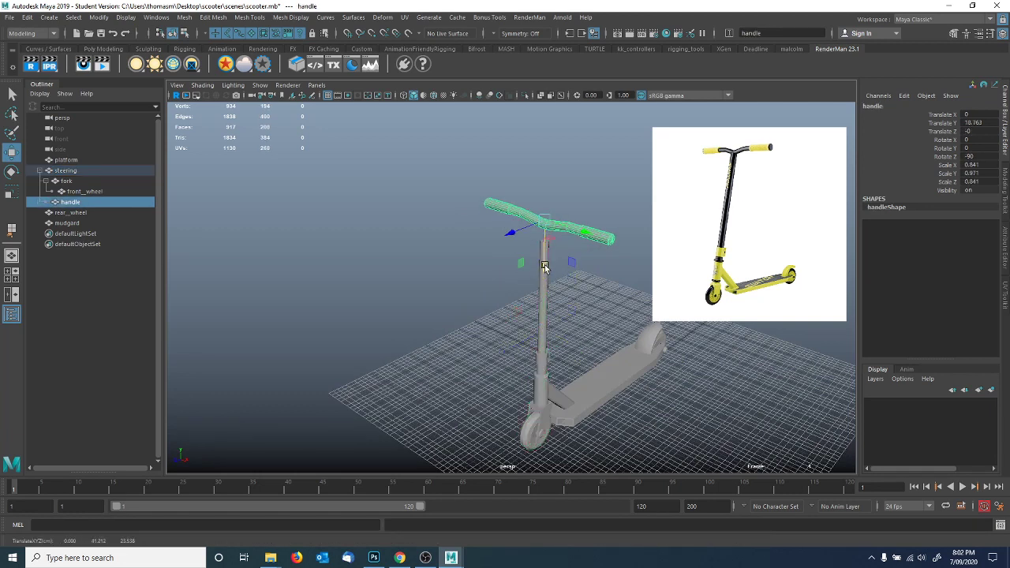
{"action": "left_click", "coordinate": [542, 295]}
{"action": "right_click_drag", "start_coordinate": [539, 254], "coordinate": [506, 241]}
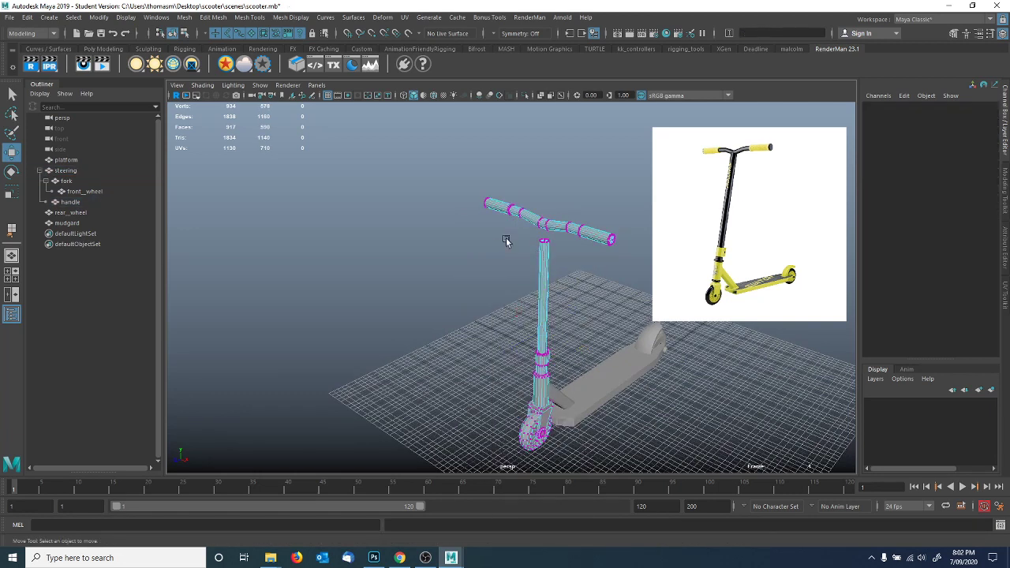
{"action": "left_click_drag", "start_coordinate": [565, 247], "coordinate": [549, 201]}
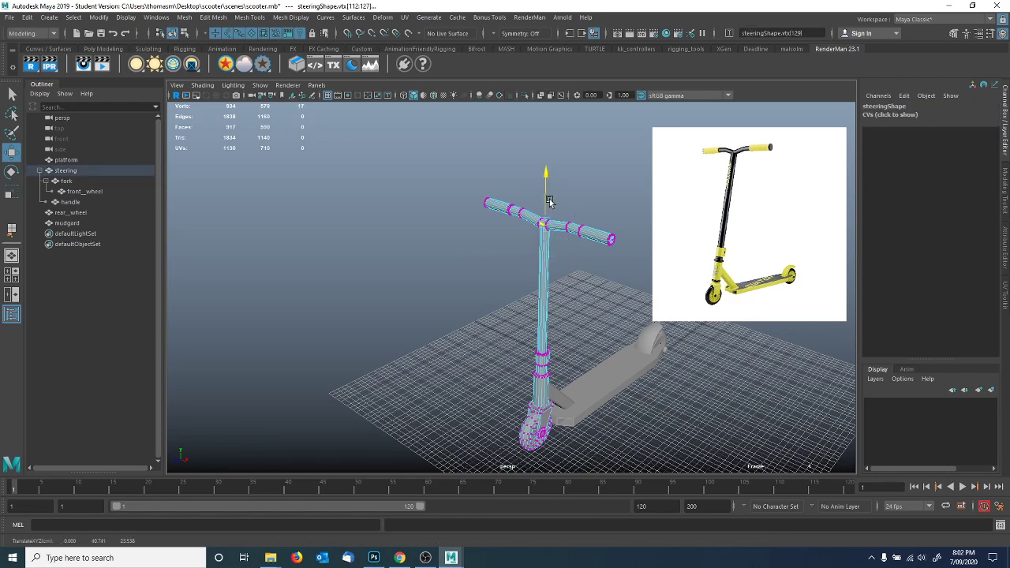
{"action": "right_click_drag", "start_coordinate": [548, 213], "coordinate": [647, 248], "text": "alt"}
{"action": "middle_click_drag", "start_coordinate": [607, 180], "coordinate": [520, 331], "text": "alt"}
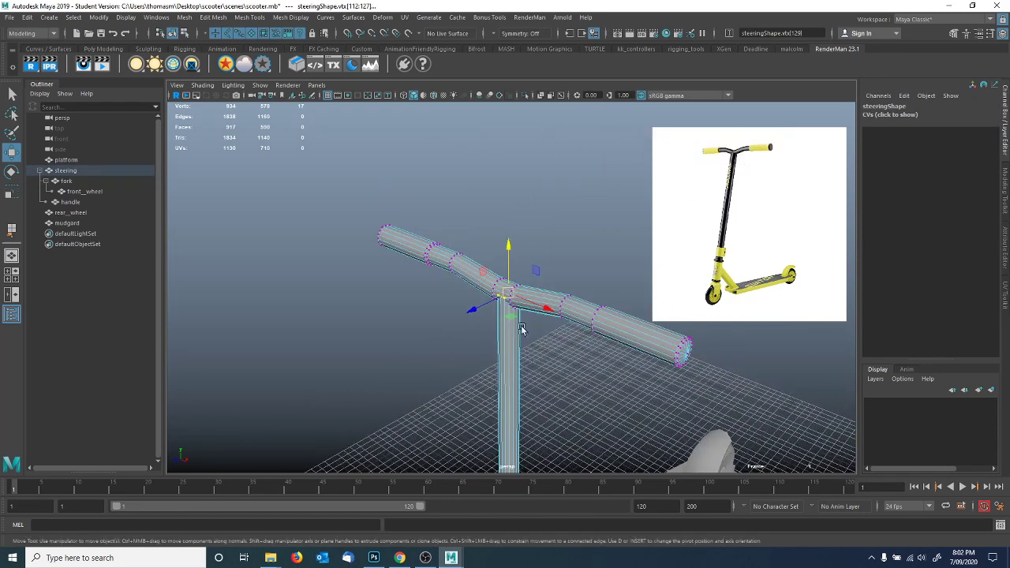
{"action": "right_click_drag", "start_coordinate": [521, 332], "coordinate": [708, 323], "text": "alt"}
{"action": "right_click_drag", "start_coordinate": [510, 306], "coordinate": [453, 303], "text": "alt"}
{"action": "key", "text": "F8"}
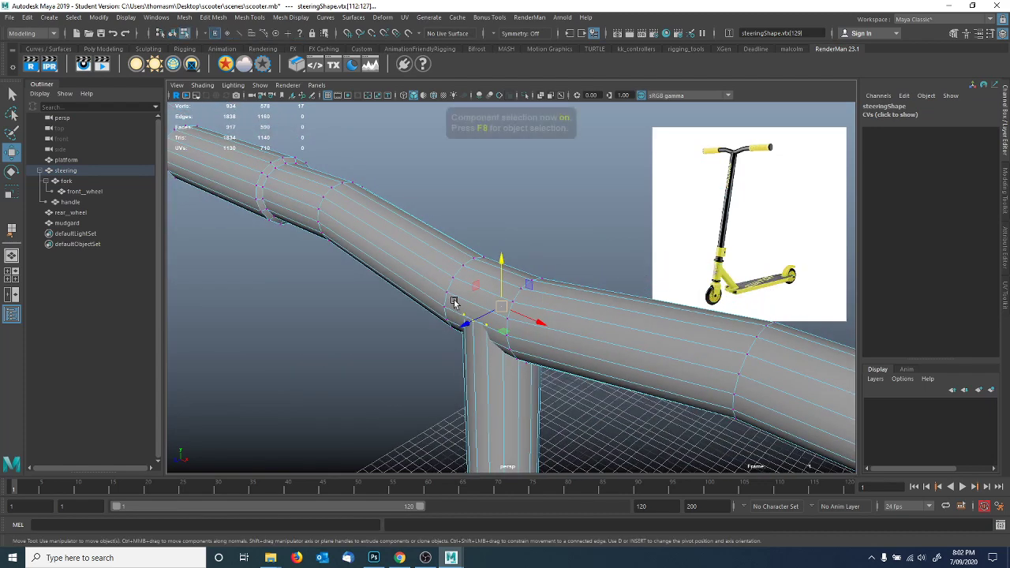
{"action": "right_click_drag", "start_coordinate": [586, 307], "coordinate": [513, 320], "text": "alt"}
{"action": "middle_click_drag", "start_coordinate": [514, 320], "coordinate": [507, 273], "text": "alt"}
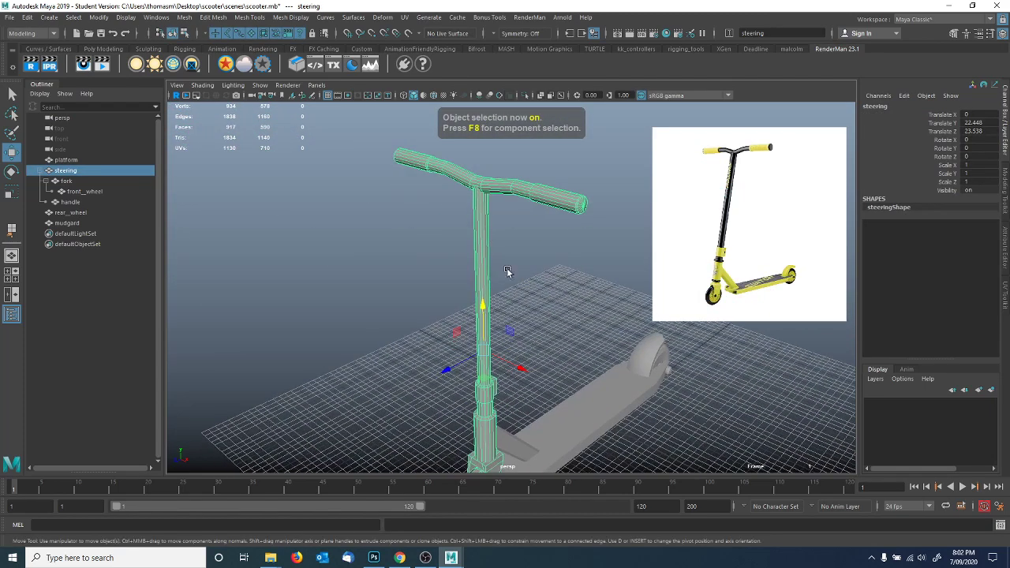
Try rotating the steering assembly about 7.5 degrees around its Y axis, undoing the rotation.
{"action": "left_click", "coordinate": [544, 321]}
{"action": "right_click_drag", "start_coordinate": [564, 318], "coordinate": [544, 318], "text": "alt"}
{"action": "left_click_drag", "start_coordinate": [544, 317], "coordinate": [450, 296], "text": "alt"}
{"action": "left_click", "coordinate": [460, 272]}
{"action": "key", "text": "r"}
{"action": "key", "text": "e"}
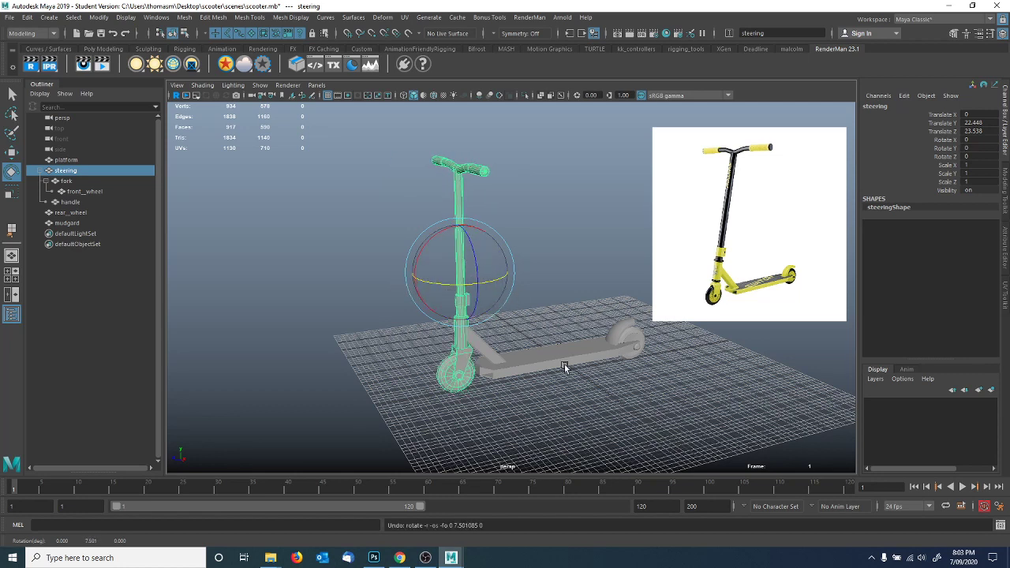
Try moving the platform on its own, undoing the move.
{"action": "left_click", "coordinate": [559, 361]}
{"action": "key", "text": "w"}
{"action": "mouse_move", "coordinate": [550, 356]}
{"action": "left_mouse_down"}
{"action": "mouse_move", "coordinate": [478, 356]}
{"action": "mouse_move", "coordinate": [539, 358]}
{"action": "left_mouse_up"}
{"action": "key", "text": "ctrl+z"}
Parent the rear wheel under the platform in the scene hierarchy.
{"action": "left_click_drag", "start_coordinate": [596, 385], "coordinate": [540, 390], "text": "alt"}
{"action": "middle_click_drag", "start_coordinate": [575, 390], "coordinate": [453, 323], "text": "alt"}
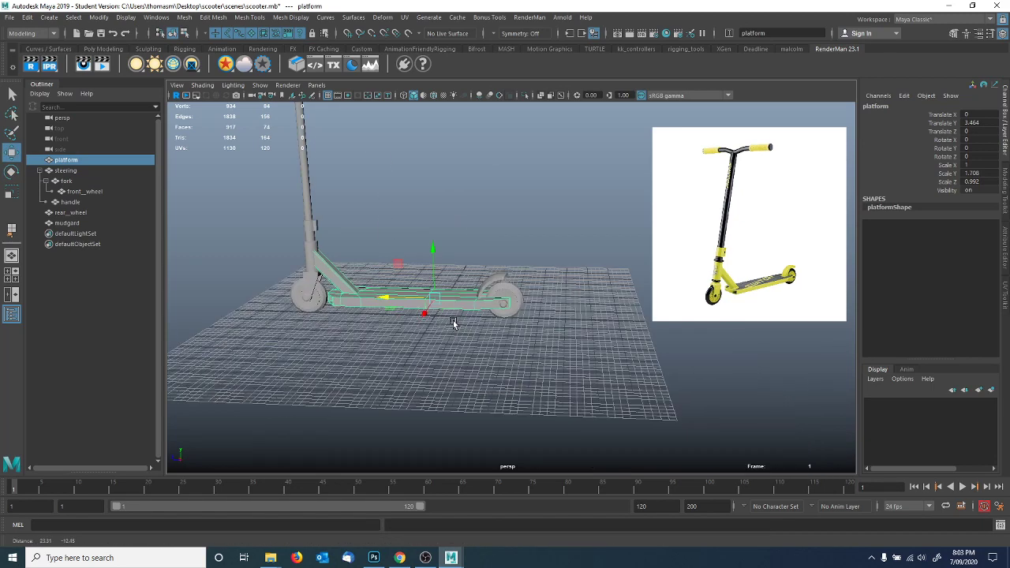
{"action": "right_click_drag", "start_coordinate": [453, 323], "coordinate": [487, 328], "text": "alt"}
{"action": "left_click_drag", "start_coordinate": [487, 328], "coordinate": [510, 344], "text": "alt"}
{"action": "middle_click_drag", "start_coordinate": [509, 345], "coordinate": [571, 353], "text": "alt"}
{"action": "left_click", "coordinate": [575, 315]}
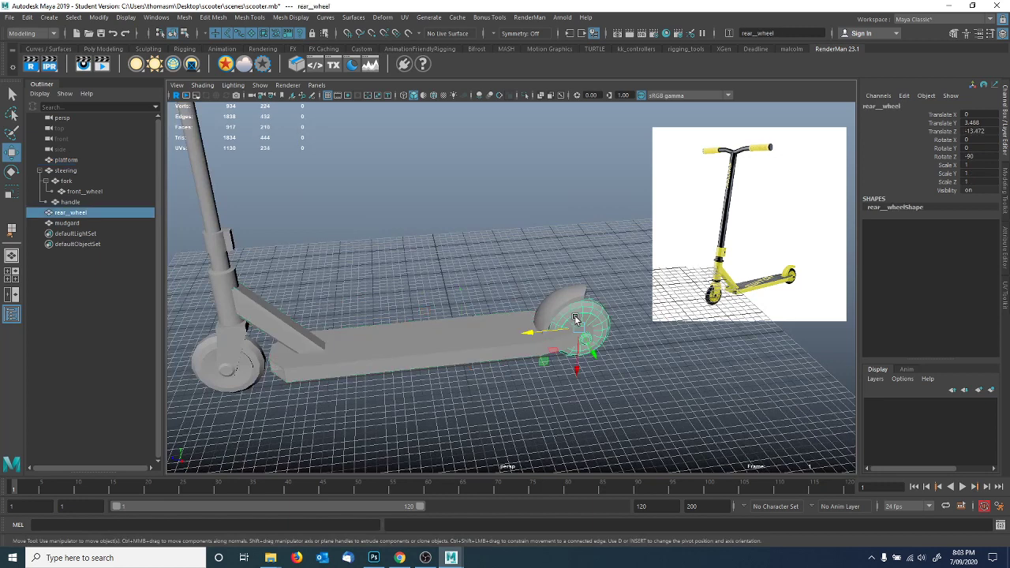
{"action": "left_click_drag", "start_coordinate": [64, 217], "coordinate": [75, 200]}
{"action": "left_click_drag", "start_coordinate": [72, 163], "coordinate": [71, 161]}
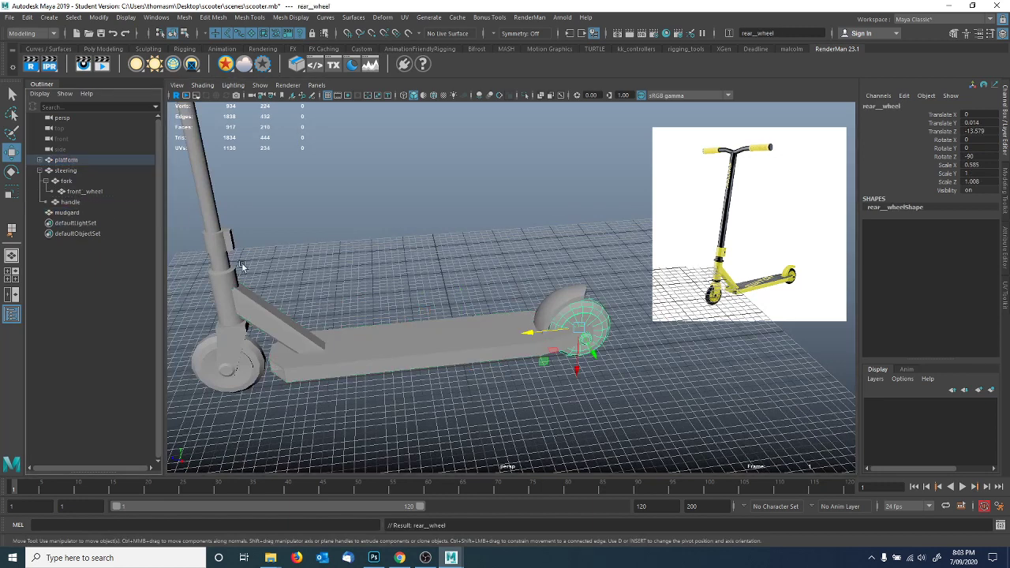
Test the rear wheel's parenting by moving the platform along Z, and undo the move.
{"action": "left_click", "coordinate": [411, 347]}
{"action": "left_click_drag", "start_coordinate": [436, 337], "coordinate": [387, 339]}
{"action": "key", "text": "ctrl+z"}
Parent the mudguard under the platform and test the link with a trial move of the platform.
{"action": "left_click", "coordinate": [573, 295]}
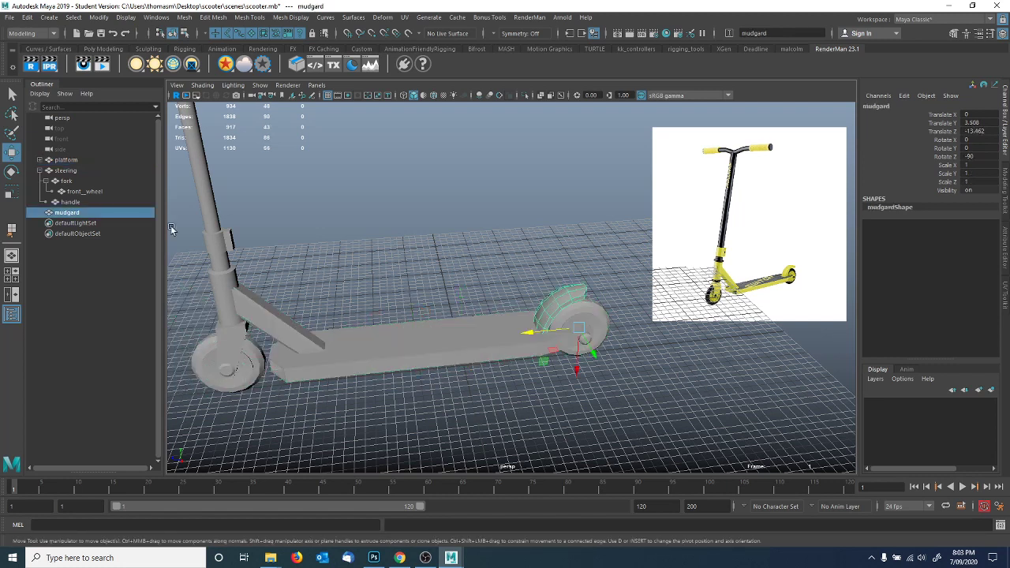
{"action": "middle_click_drag", "start_coordinate": [63, 218], "coordinate": [78, 162]}
{"action": "left_click", "coordinate": [428, 336]}
{"action": "left_click_drag", "start_coordinate": [429, 337], "coordinate": [372, 343]}
{"action": "right_click_drag", "start_coordinate": [372, 343], "coordinate": [446, 354], "text": "alt"}
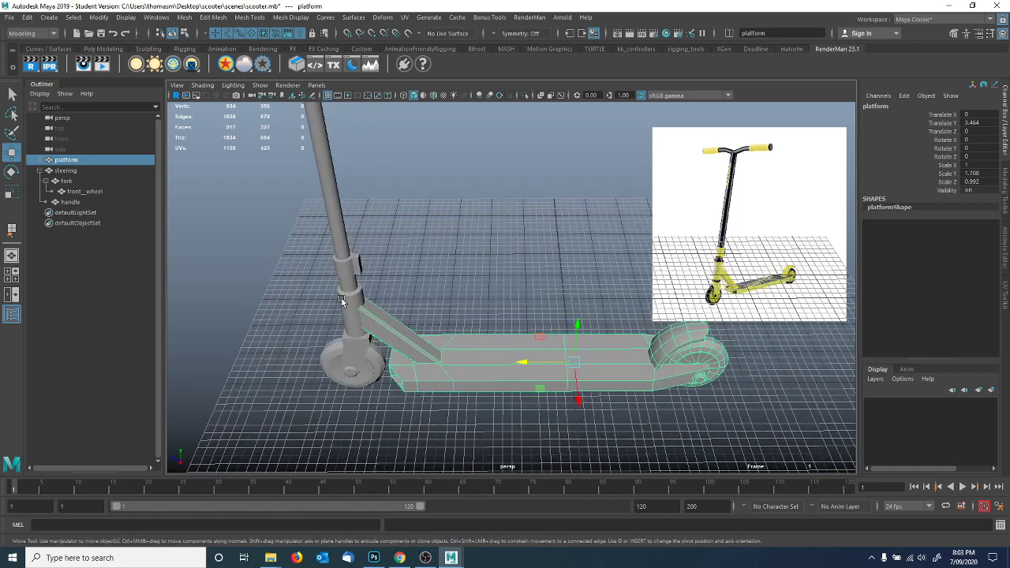
Parent the steering assembly under the platform and test the hierarchy by moving the platform, undoing the trial move.
{"action": "left_click", "coordinate": [340, 300]}
{"action": "left_click_drag", "start_coordinate": [55, 172], "coordinate": [67, 161]}
{"action": "left_click", "coordinate": [563, 360]}
{"action": "right_click_drag", "start_coordinate": [534, 361], "coordinate": [405, 334], "text": "alt"}
{"action": "left_click_drag", "start_coordinate": [406, 334], "coordinate": [490, 318], "text": "alt"}
{"action": "key", "text": "ctrl+z"}
Try rotating the parented steering assembly about 56 degrees around Y, undoing the rotation.
{"action": "left_click", "coordinate": [431, 263]}
{"action": "left_click", "coordinate": [11, 171]}
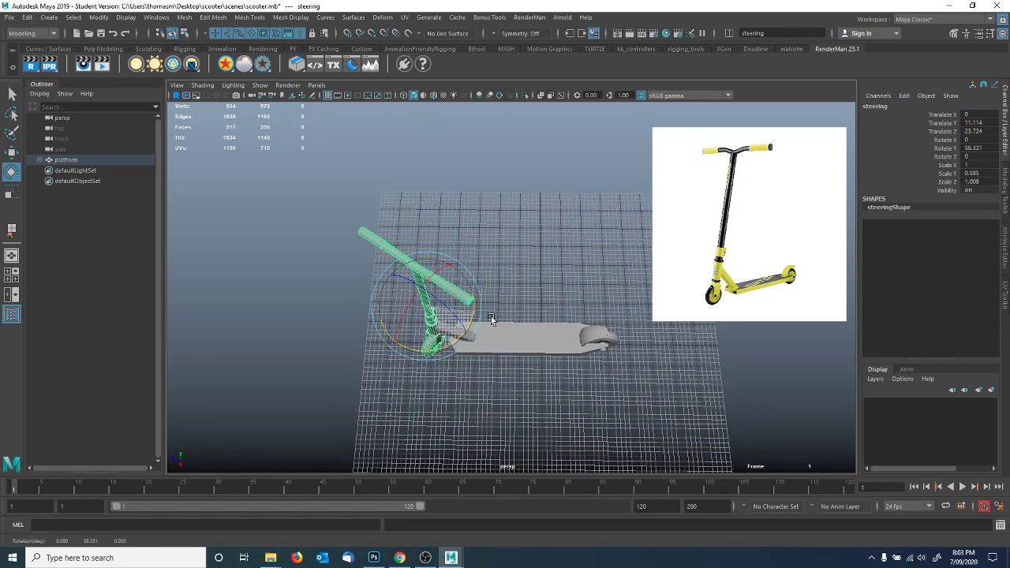
{"action": "key", "text": "ctrl+z"}
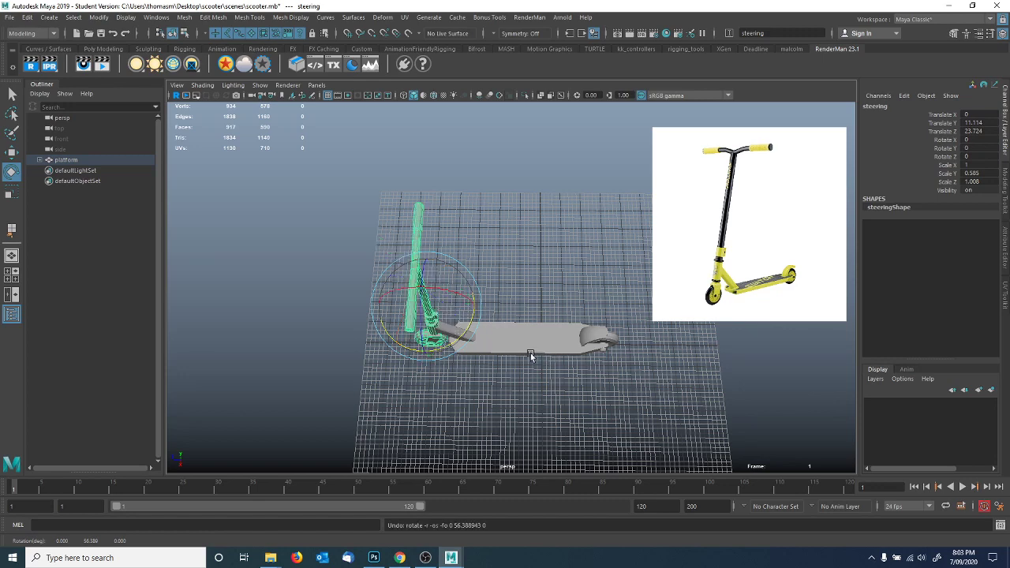
Frame the steering assembly in the top view, hide the grid, and try a Y rotation of about -14 degrees, undoing it.
{"action": "left_click", "coordinate": [528, 352]}
{"action": "left_click", "coordinate": [461, 293]}
{"action": "left_click", "coordinate": [414, 301]}
{"action": "left_click_drag", "start_coordinate": [414, 301], "coordinate": [566, 300], "text": "alt"}
{"action": "key", "text": "space"}
{"action": "left_click", "coordinate": [544, 305]}
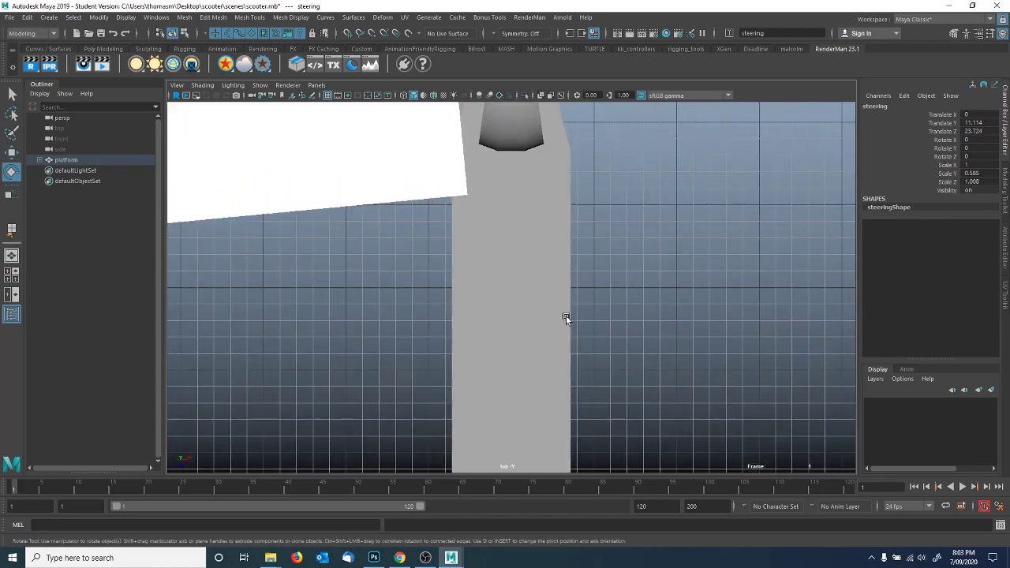
{"action": "key", "text": "f"}
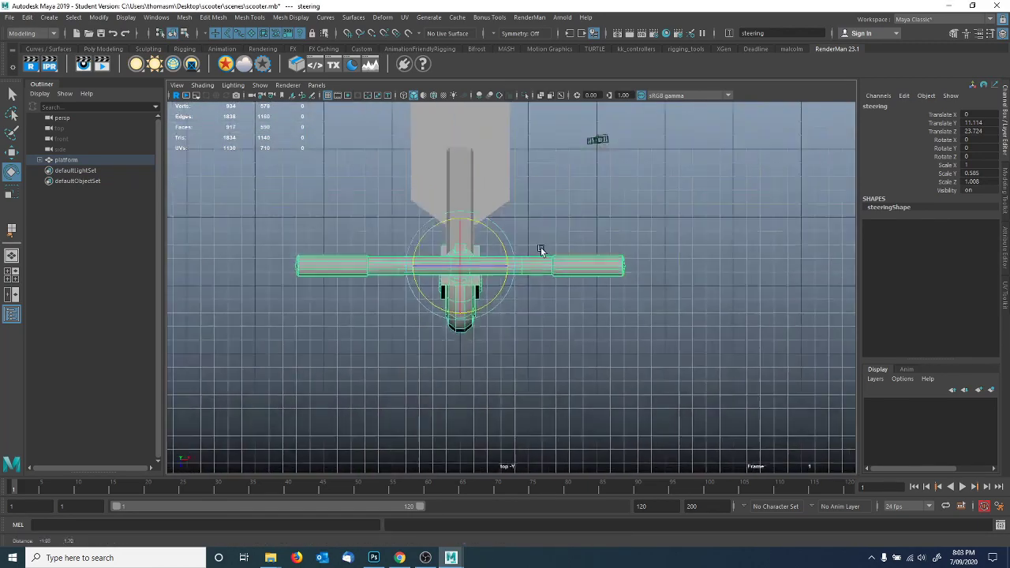
{"action": "left_click", "coordinate": [328, 96]}
{"action": "mouse_move", "coordinate": [480, 248]}
{"action": "left_mouse_down"}
{"action": "mouse_move", "coordinate": [451, 284]}
{"action": "mouse_move", "coordinate": [466, 257]}
{"action": "mouse_move", "coordinate": [487, 248]}
{"action": "mouse_move", "coordinate": [458, 278]}
{"action": "mouse_move", "coordinate": [464, 304]}
{"action": "mouse_move", "coordinate": [488, 239]}
{"action": "left_mouse_up"}
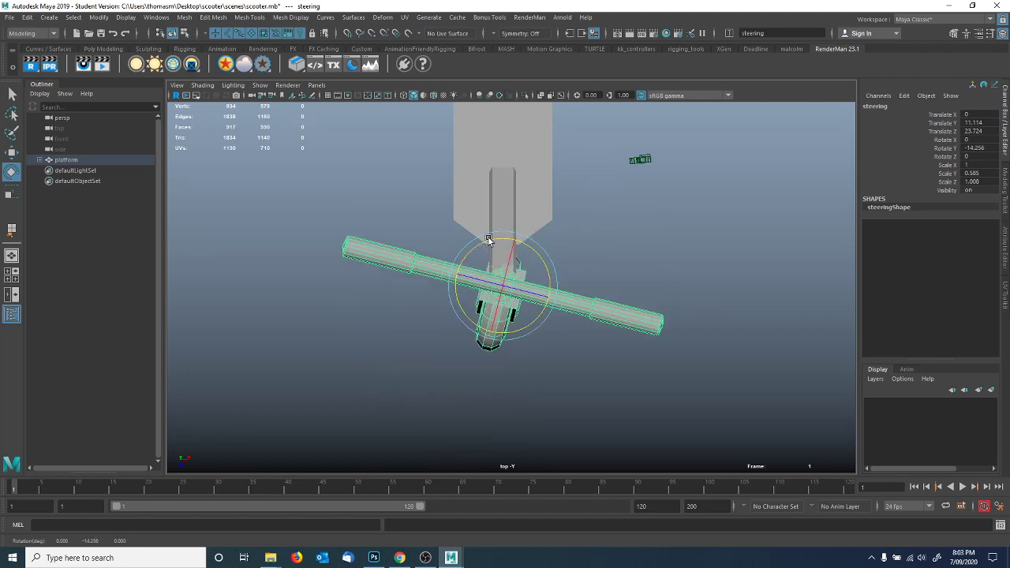
{"action": "key", "text": "ctrl+z"}
Return to the perspective view to inspect the platform and steering, undoing a trial rotation of the steering.
{"action": "key", "text": "space"}
{"action": "left_click_drag", "start_coordinate": [547, 209], "coordinate": [547, 183]}
{"action": "left_click_drag", "start_coordinate": [509, 264], "coordinate": [517, 243], "text": "alt"}
{"action": "left_click", "coordinate": [542, 308]}
{"action": "middle_click_drag", "start_coordinate": [542, 309], "coordinate": [462, 293], "text": "alt"}
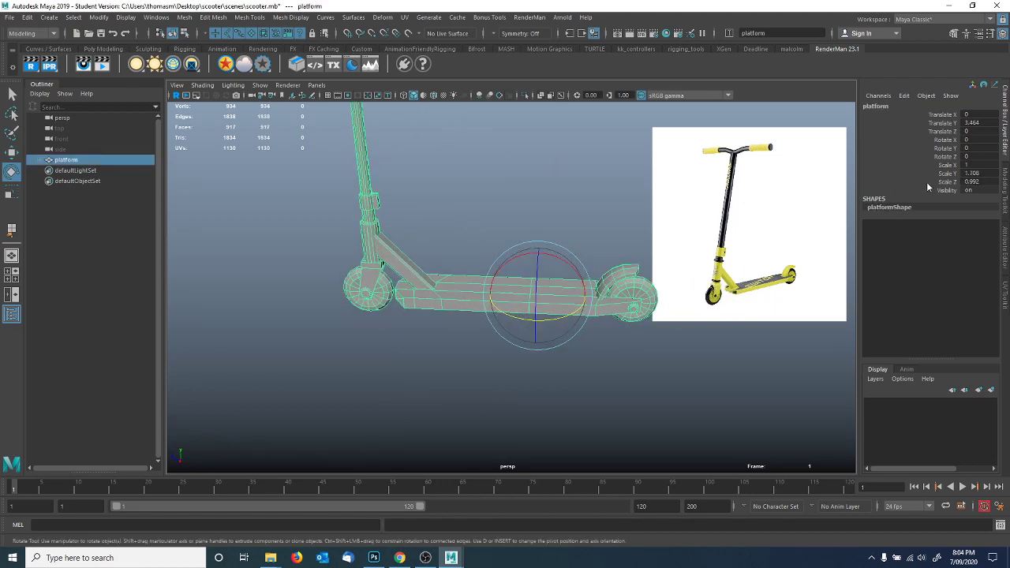
{"action": "left_click", "coordinate": [366, 190]}
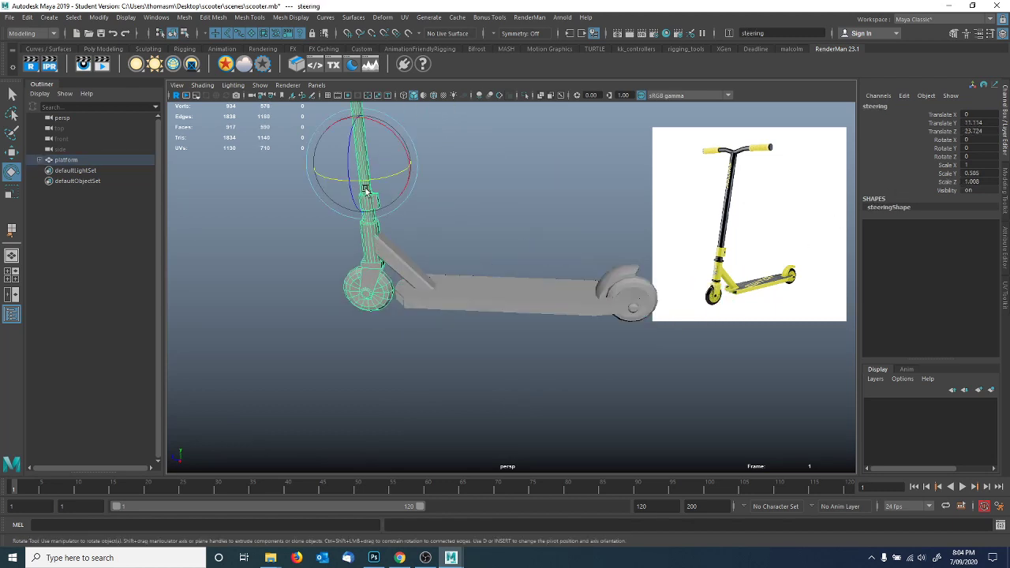
{"action": "left_click_drag", "start_coordinate": [464, 210], "coordinate": [449, 307], "text": "alt"}
{"action": "mouse_move", "coordinate": [386, 324]}
{"action": "left_mouse_down"}
{"action": "mouse_move", "coordinate": [398, 322]}
{"action": "mouse_move", "coordinate": [372, 325]}
{"action": "mouse_move", "coordinate": [403, 320]}
{"action": "mouse_move", "coordinate": [371, 325]}
{"action": "left_mouse_up"}
{"action": "key", "text": "ctrl+z"}
Save the scooter scene and start a new empty scene.
{"action": "middle_click_drag", "start_coordinate": [494, 365], "coordinate": [452, 253], "text": "alt"}
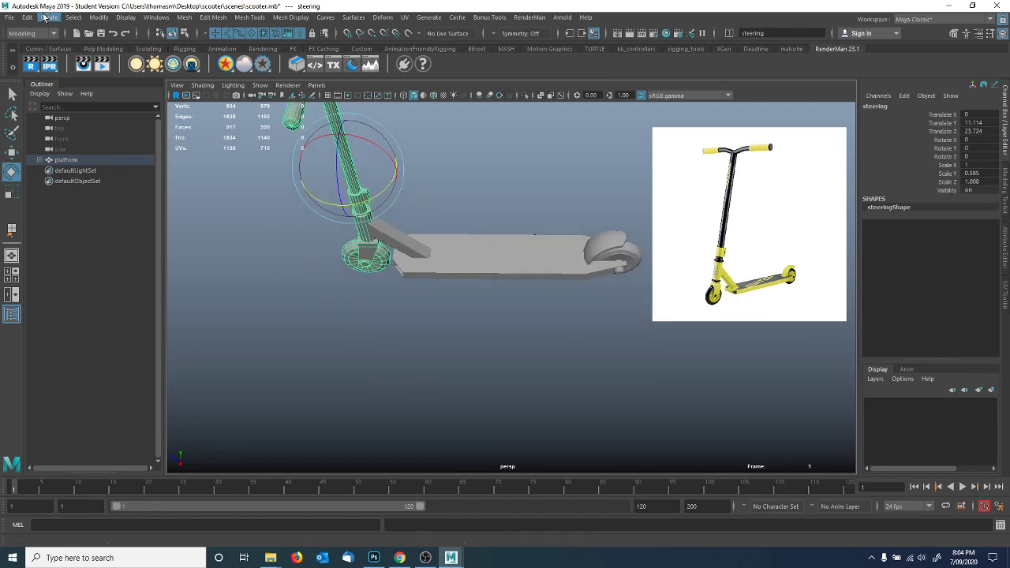
{"action": "left_click", "coordinate": [100, 33]}
{"action": "left_click", "coordinate": [469, 288]}
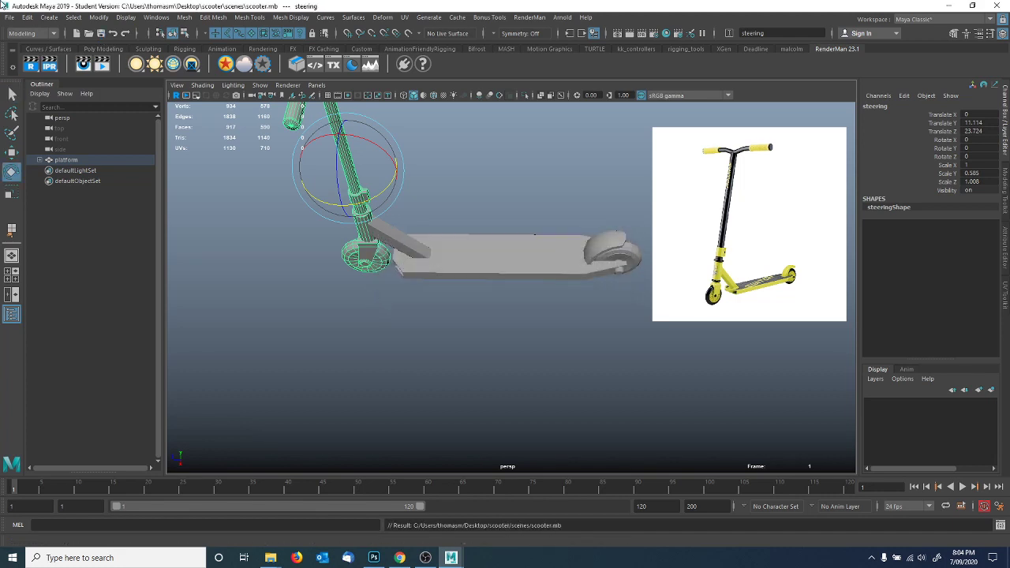
{"action": "left_click", "coordinate": [10, 17]}
{"action": "left_click", "coordinate": [32, 25]}
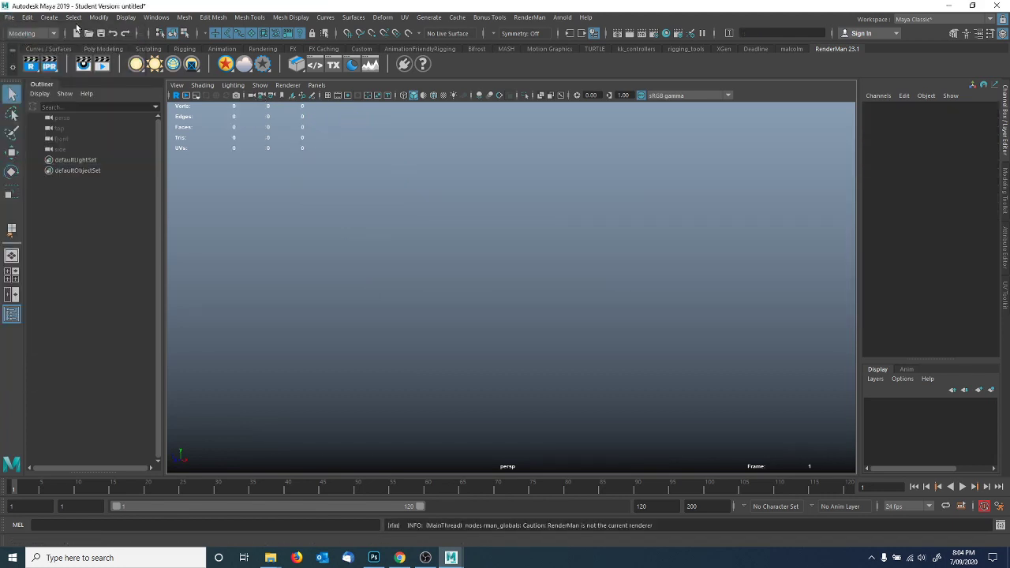
Create a polygon cube in the empty scene.
{"action": "left_click", "coordinate": [49, 18]}
{"action": "mouse_move", "coordinate": [111, 54]}
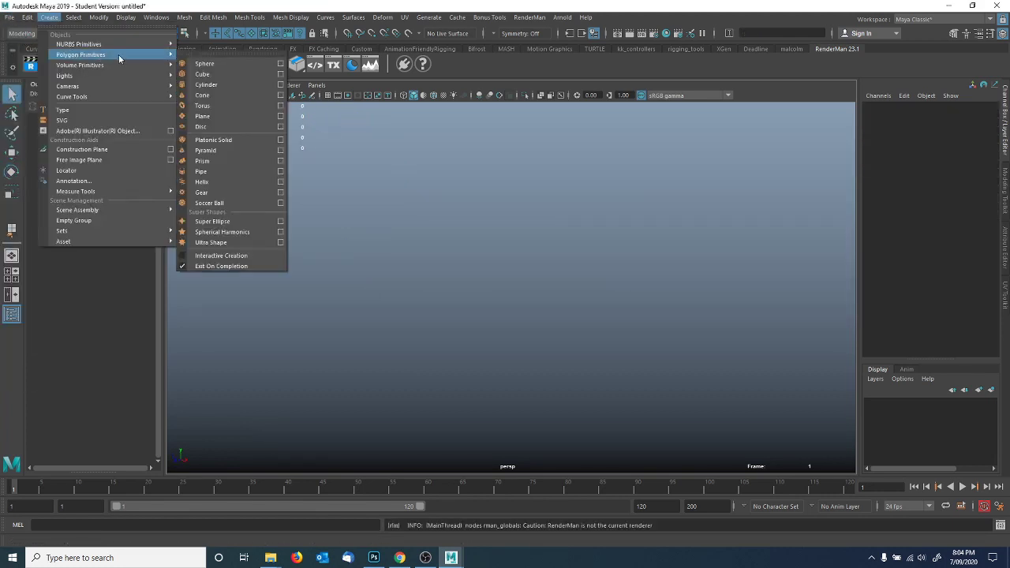
{"action": "left_click", "coordinate": [202, 74]}
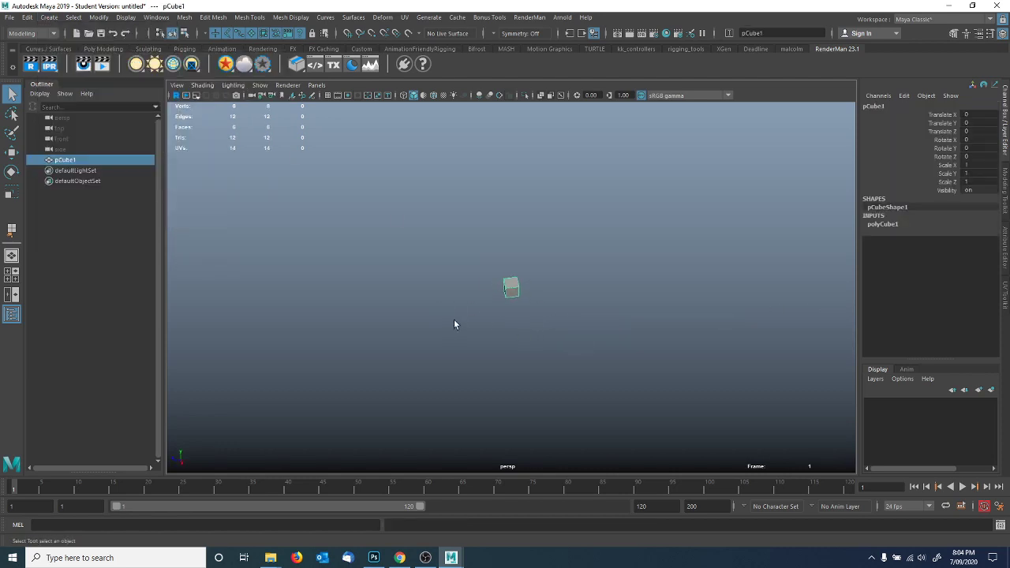
Stretch the cube along its Z axis and set its Scale Z to exactly 2.
{"action": "scroll", "coordinate": [444, 282], "scroll_direction": "up", "scroll_amount": 3}
{"action": "left_click_drag", "start_coordinate": [444, 282], "coordinate": [375, 289], "text": "alt"}
{"action": "scroll", "coordinate": [590, 293], "scroll_direction": "up", "scroll_amount": 2}
{"action": "left_click_drag", "start_coordinate": [461, 288], "coordinate": [409, 295]}
{"action": "double_click", "coordinate": [976, 180]}
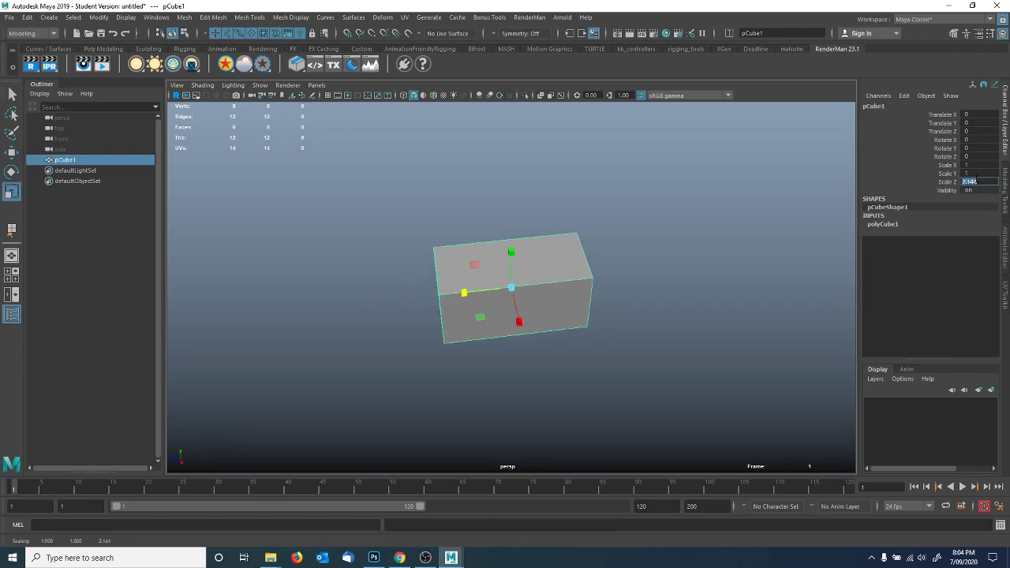
{"action": "type", "text": "2"}
{"action": "key", "text": "Return"}
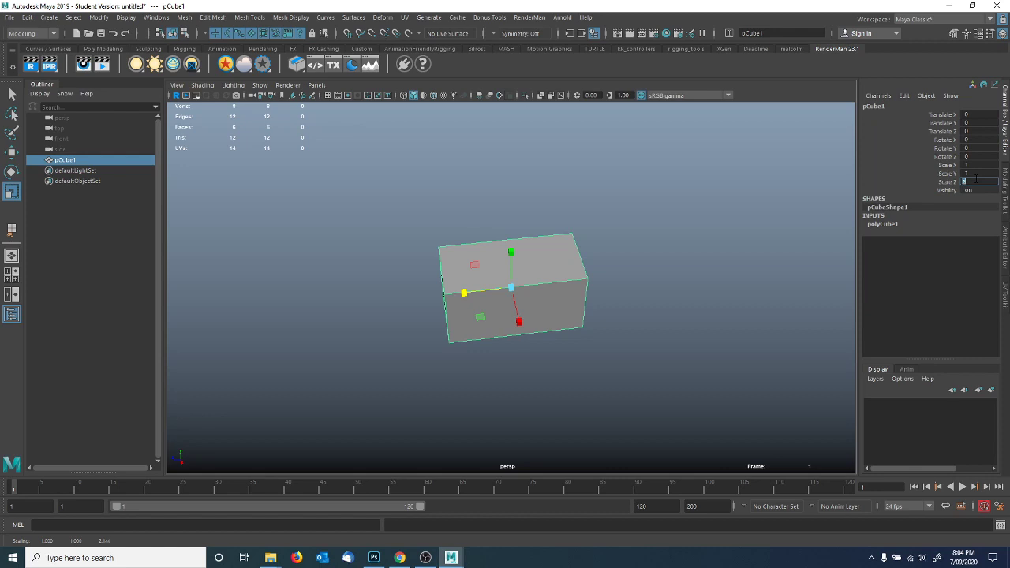
Try rotating the stretched cube about its Y axis, and undo the rotation.
{"action": "left_click", "coordinate": [317, 157]}
{"action": "left_click", "coordinate": [11, 172]}
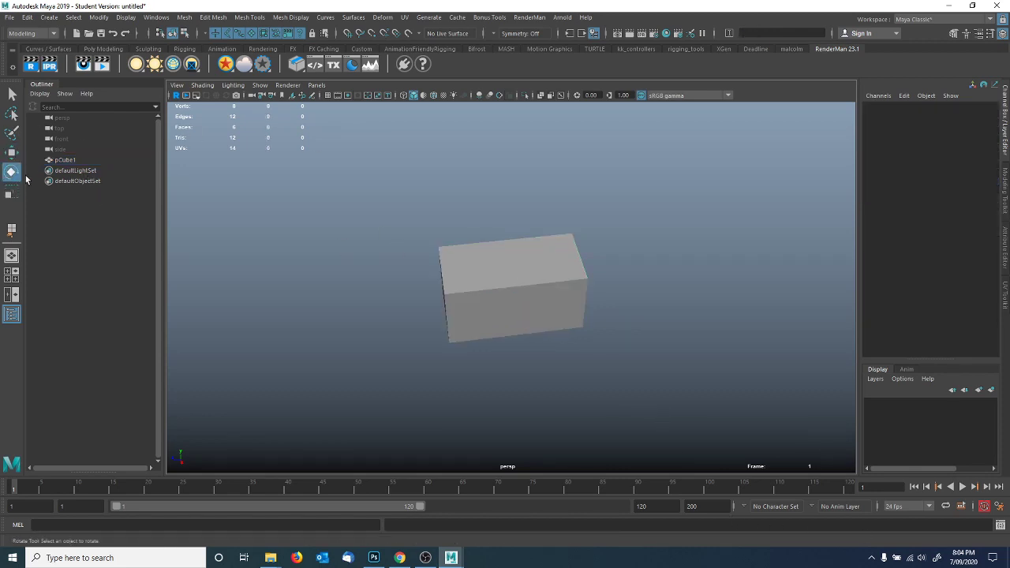
{"action": "left_click", "coordinate": [483, 309]}
{"action": "mouse_move", "coordinate": [486, 311]}
{"action": "left_mouse_down"}
{"action": "mouse_move", "coordinate": [559, 316]}
{"action": "mouse_move", "coordinate": [476, 306]}
{"action": "mouse_move", "coordinate": [497, 312]}
{"action": "left_mouse_up"}
{"action": "key", "text": "ctrl+z"}
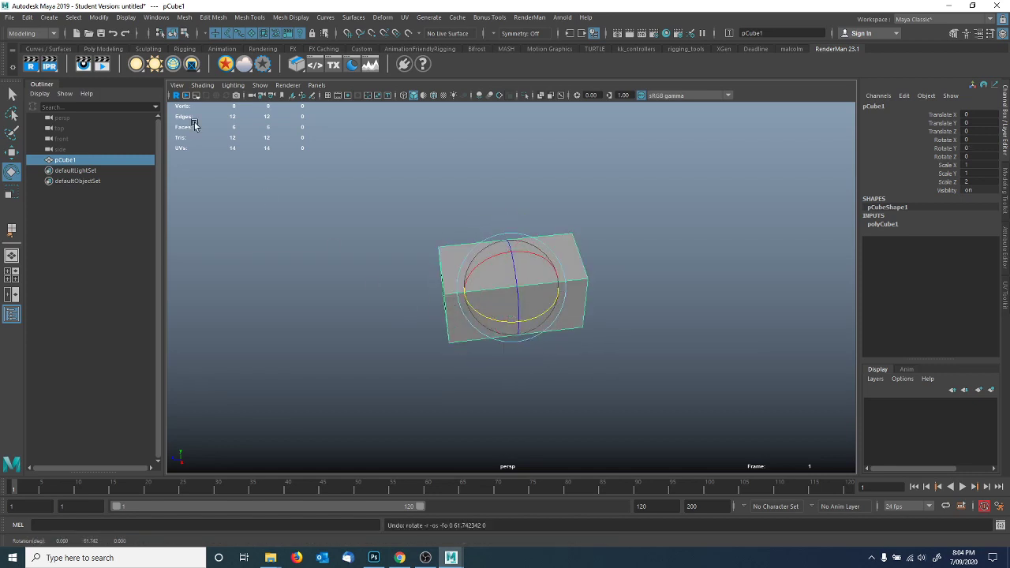
Create a second polygon cube and move it along Z to about 1.79, clear of the stretched cube.
{"action": "left_click", "coordinate": [49, 17]}
{"action": "mouse_move", "coordinate": [61, 55]}
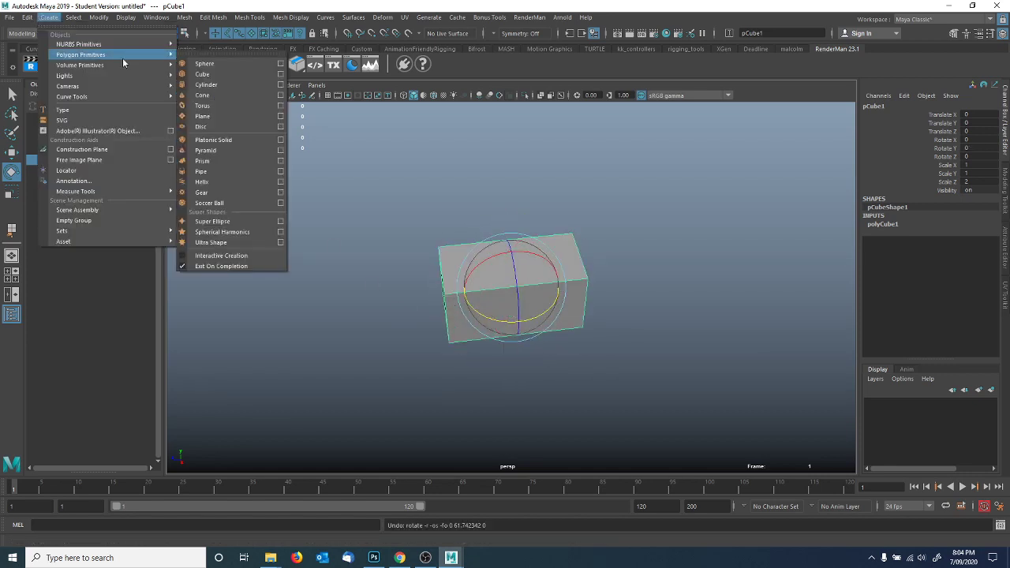
{"action": "left_click", "coordinate": [199, 75]}
{"action": "key", "text": "w"}
{"action": "left_click_drag", "start_coordinate": [464, 293], "coordinate": [338, 302]}
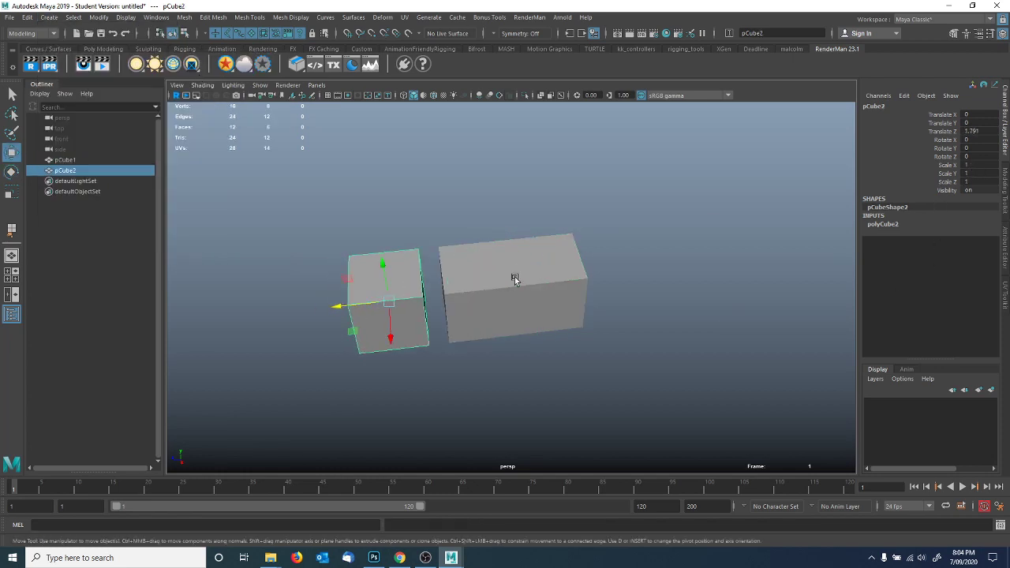
Try rotating the unparented second cube about its Y axis, and undo the rotation.
{"action": "left_click", "coordinate": [11, 171]}
{"action": "left_click_drag", "start_coordinate": [373, 344], "coordinate": [450, 335]}
{"action": "key", "text": "ctrl+z"}
{"action": "key", "text": "ctrl+z"}
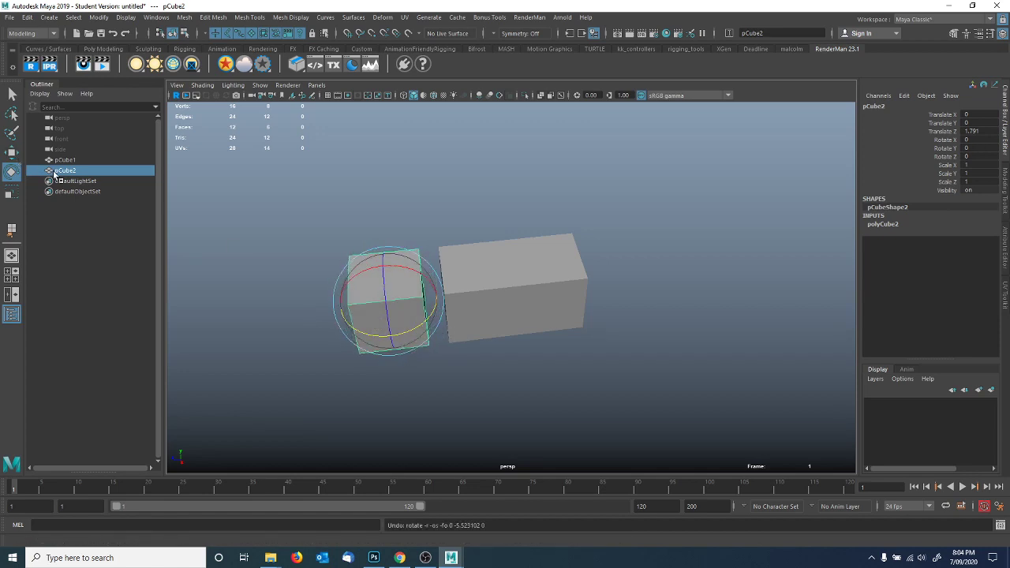
Parent pCube2 under pCube1 and expand the hierarchy to show the child cube.
{"action": "left_click", "coordinate": [71, 171]}
{"action": "middle_click_drag", "start_coordinate": [72, 163], "coordinate": [73, 162]}
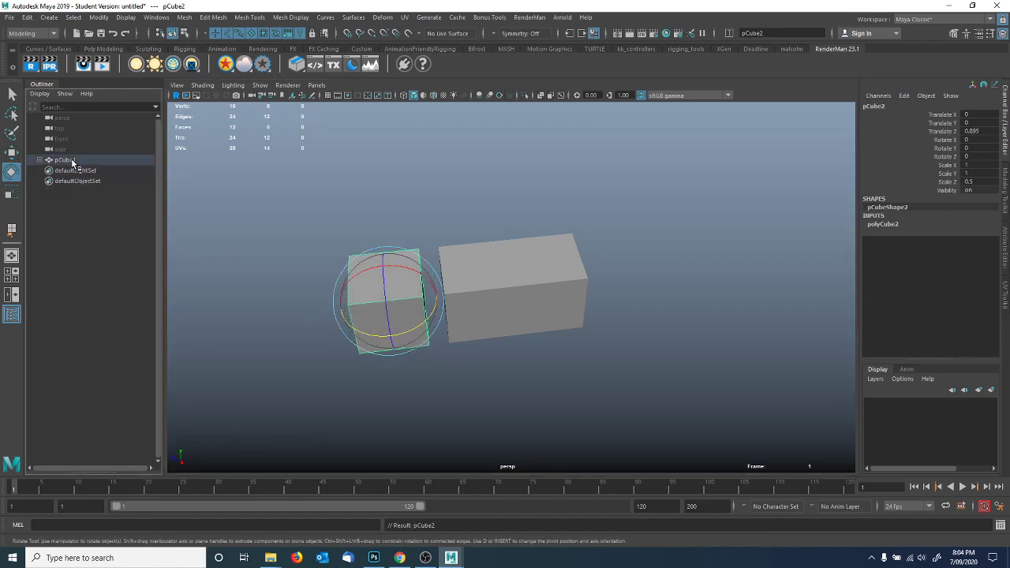
{"action": "left_click", "coordinate": [39, 160]}
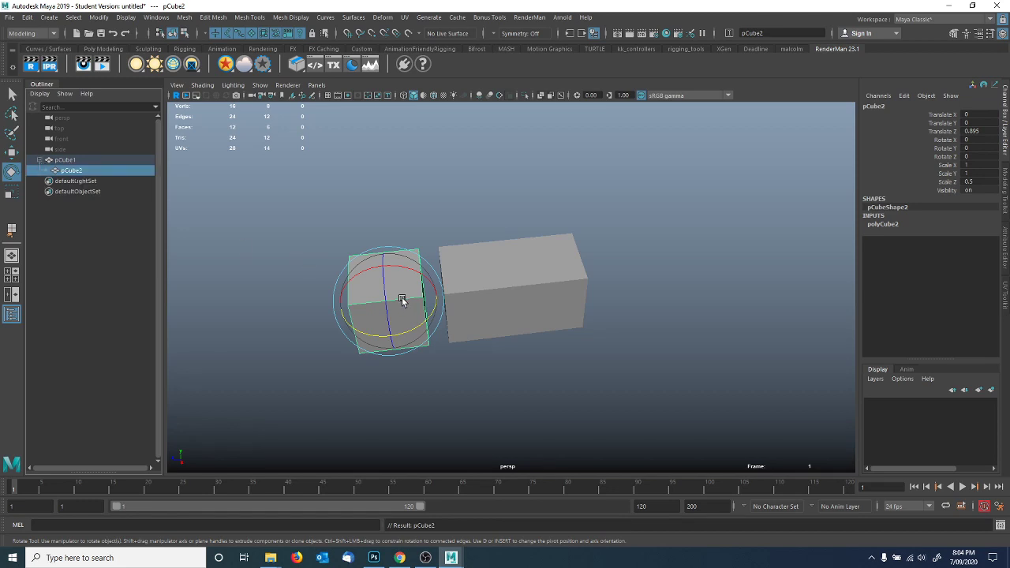
Try rotating the child cube about Y under its scaled parent, and undo the rotation.
{"action": "left_click_drag", "start_coordinate": [410, 334], "coordinate": [418, 313]}
{"action": "key", "text": "ctrl+z"}
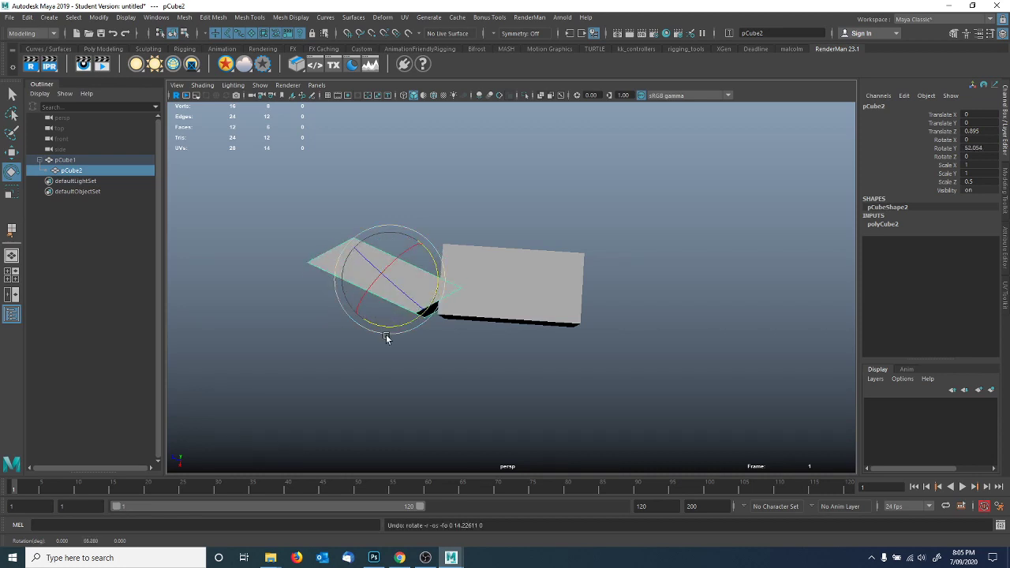
{"action": "key", "text": "ctrl+z"}
{"action": "left_click_drag", "start_coordinate": [407, 349], "coordinate": [424, 320], "text": "alt"}
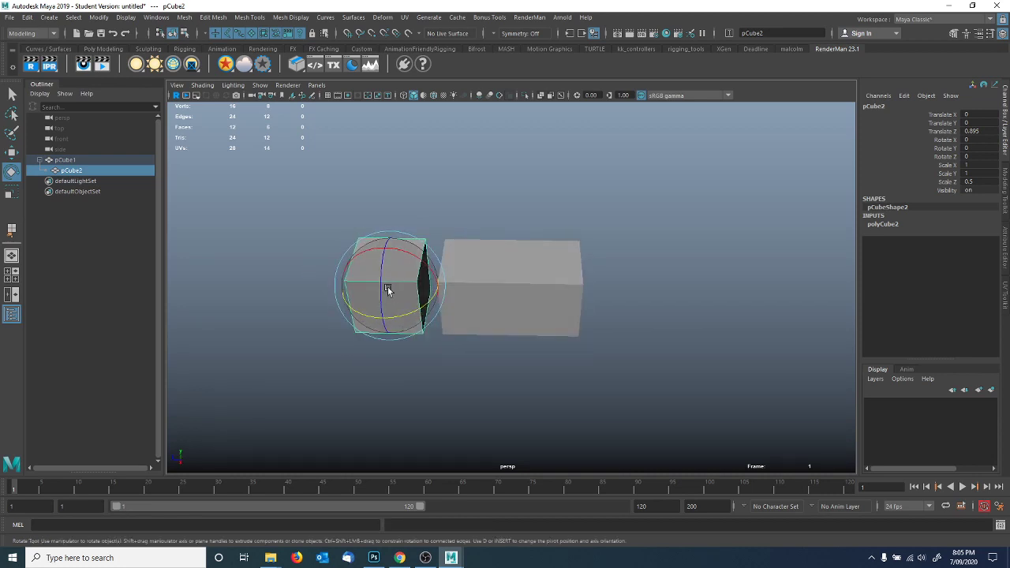
Unparent pCube2 and parent it back under pCube1, comparing the Scale Z values of both cubes.
{"action": "middle_click_drag", "start_coordinate": [59, 171], "coordinate": [82, 206]}
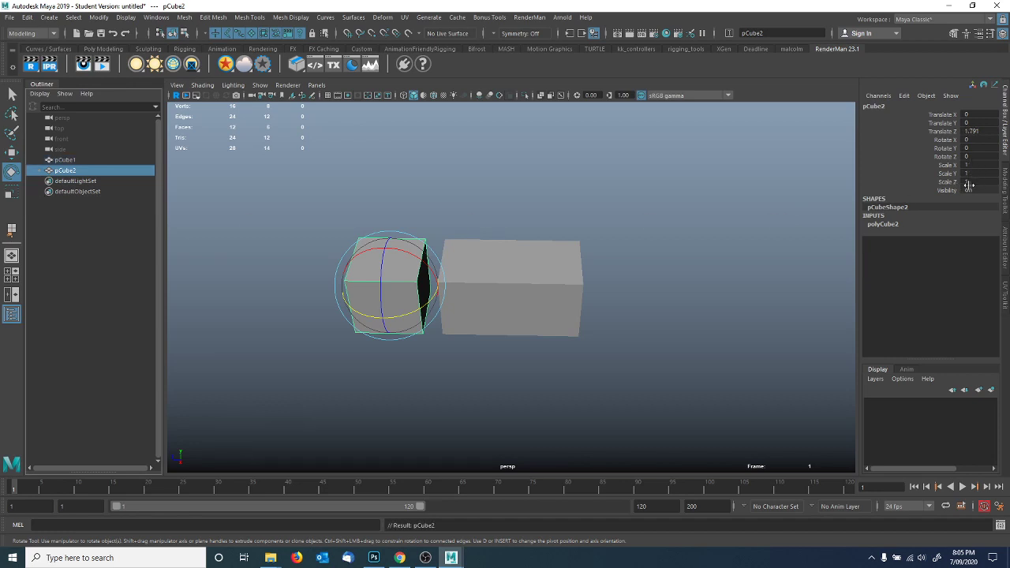
{"action": "middle_click_drag", "start_coordinate": [76, 170], "coordinate": [70, 160]}
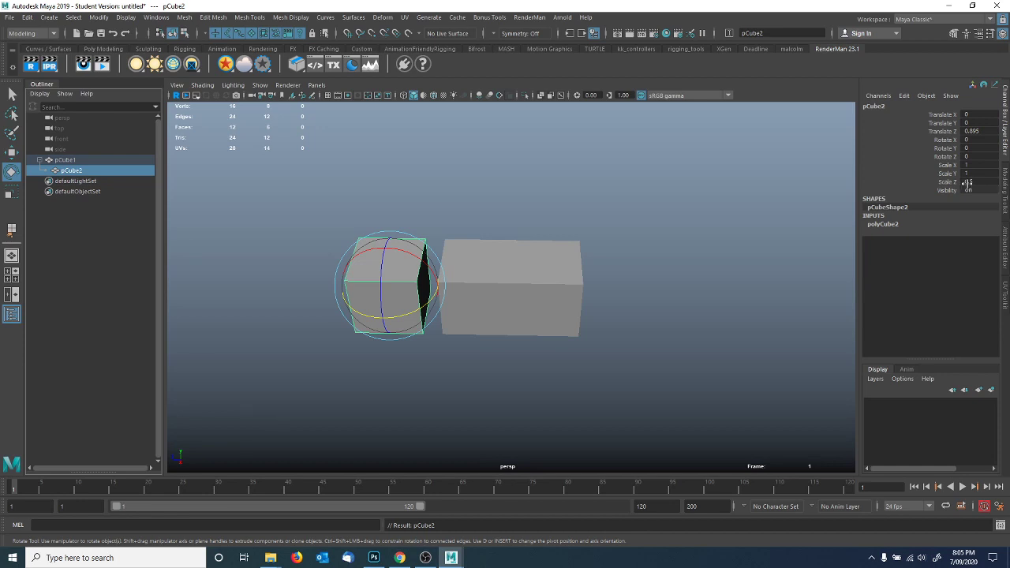
{"action": "left_click", "coordinate": [538, 283]}
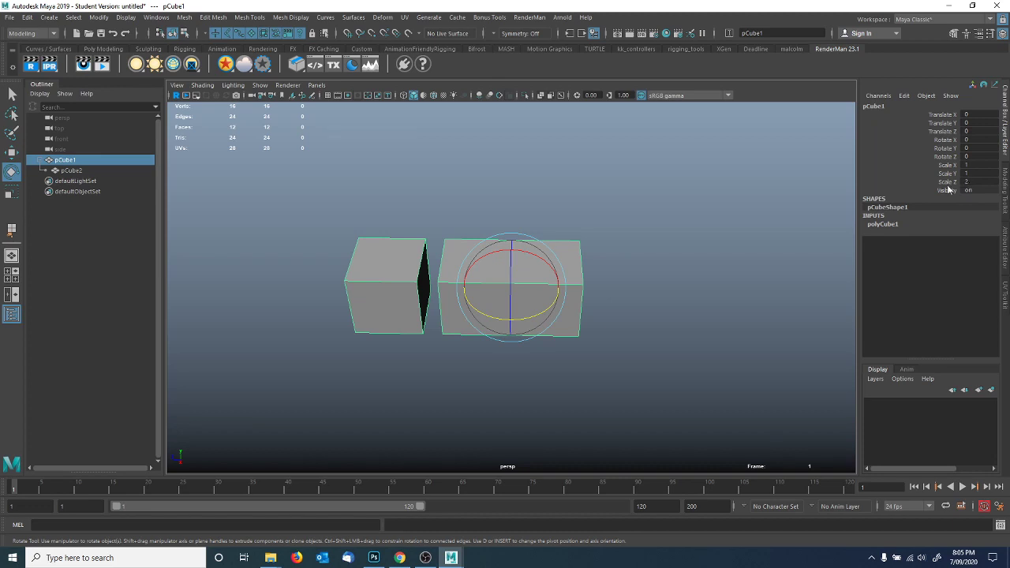
{"action": "left_click", "coordinate": [359, 261]}
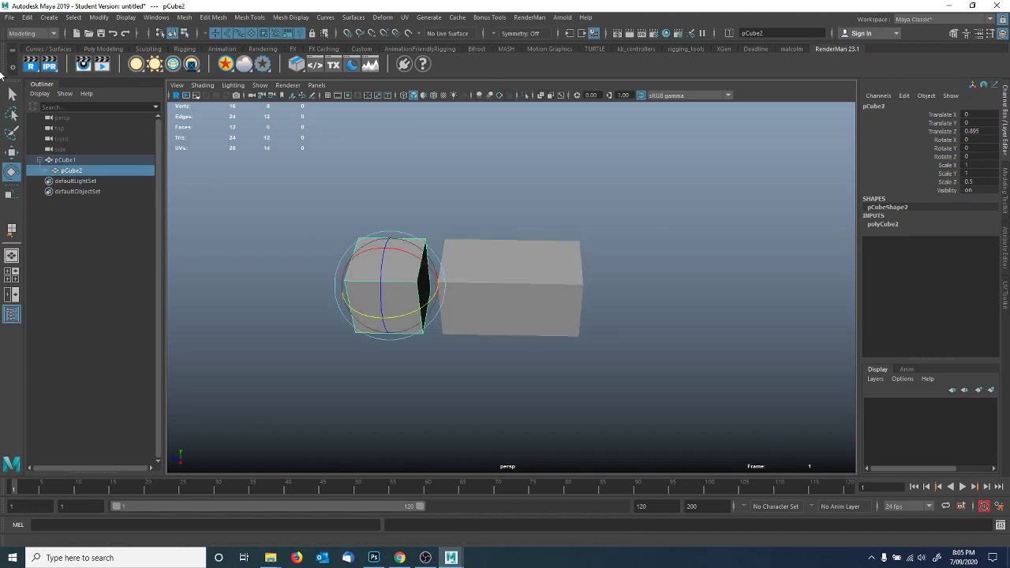
{"action": "left_click", "coordinate": [11, 94]}
{"action": "left_click", "coordinate": [476, 285]}
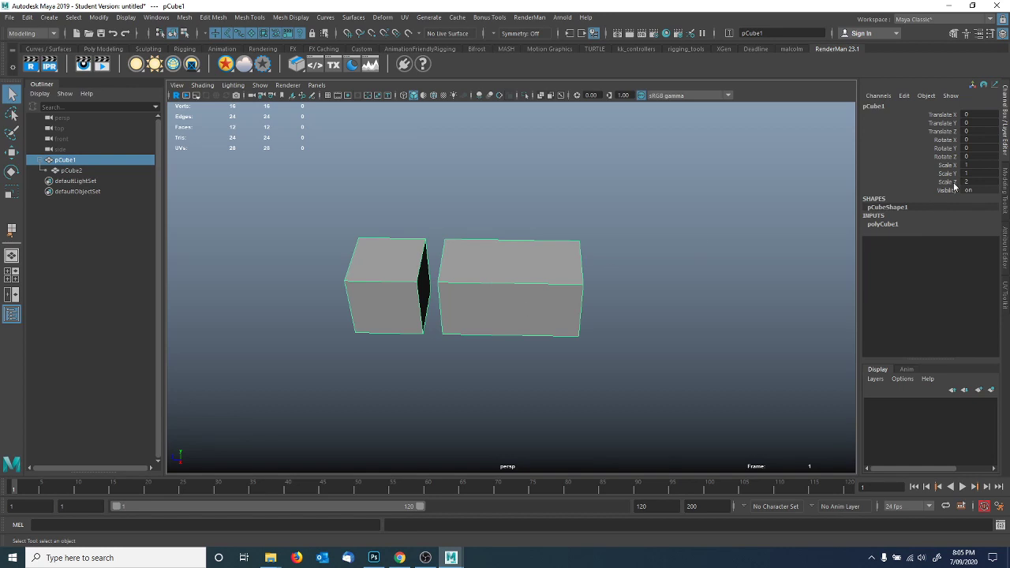
{"action": "left_click", "coordinate": [380, 288]}
Rotate the child cube about Y by about 60 degrees, examine its shape from above, and undo the rotation.
{"action": "left_click", "coordinate": [11, 172]}
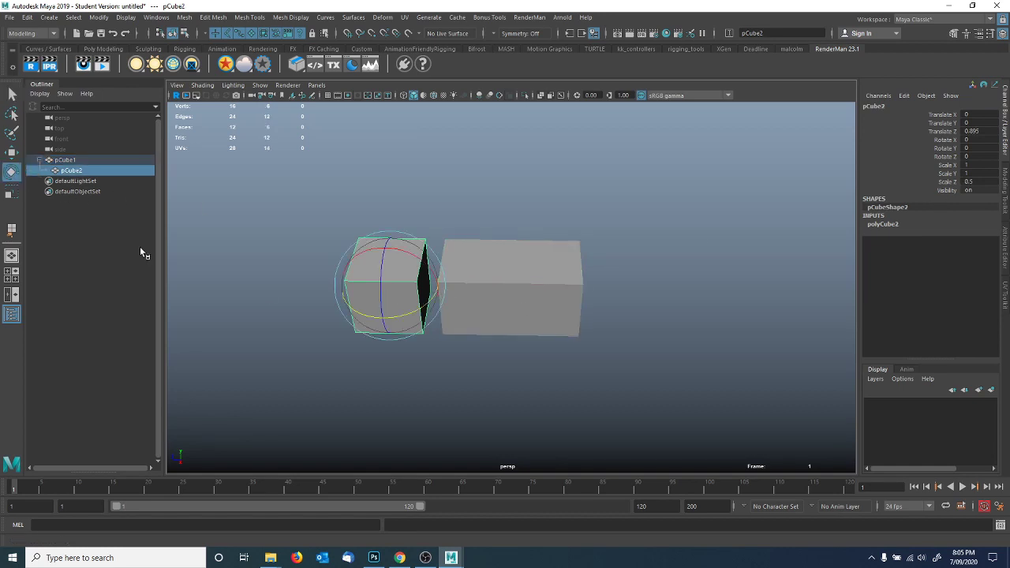
{"action": "left_click_drag", "start_coordinate": [386, 316], "coordinate": [466, 288]}
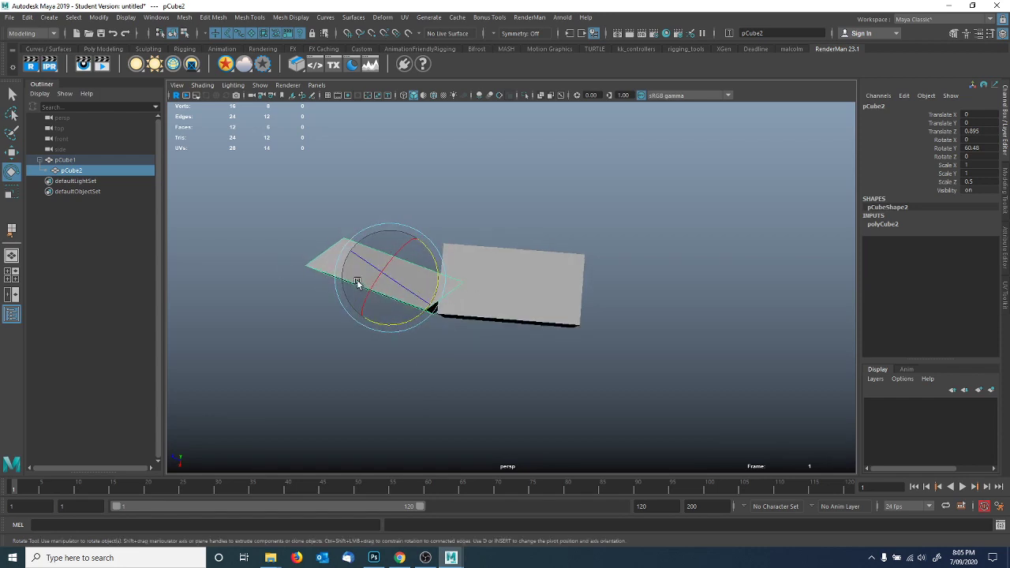
{"action": "left_click_drag", "start_coordinate": [382, 284], "coordinate": [432, 310]}
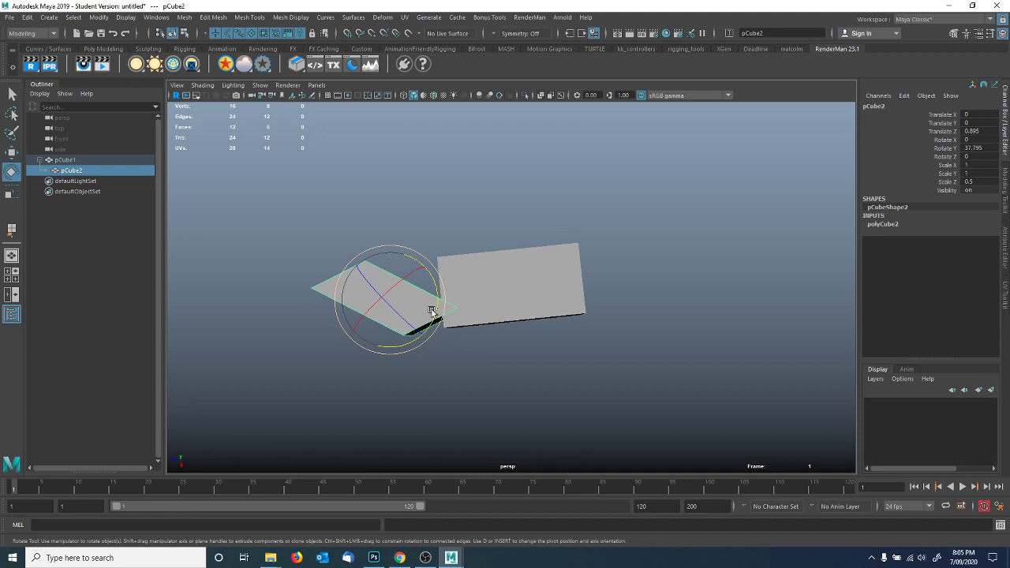
{"action": "key", "text": "ctrl+z"}
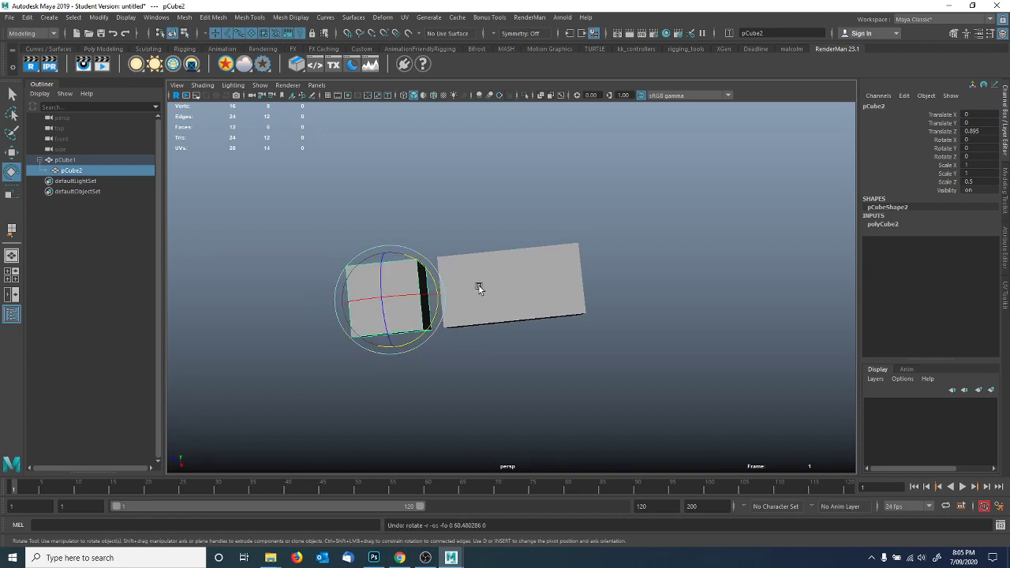
Freeze the scale of the long parent cube pCube1.
{"action": "left_click", "coordinate": [478, 288]}
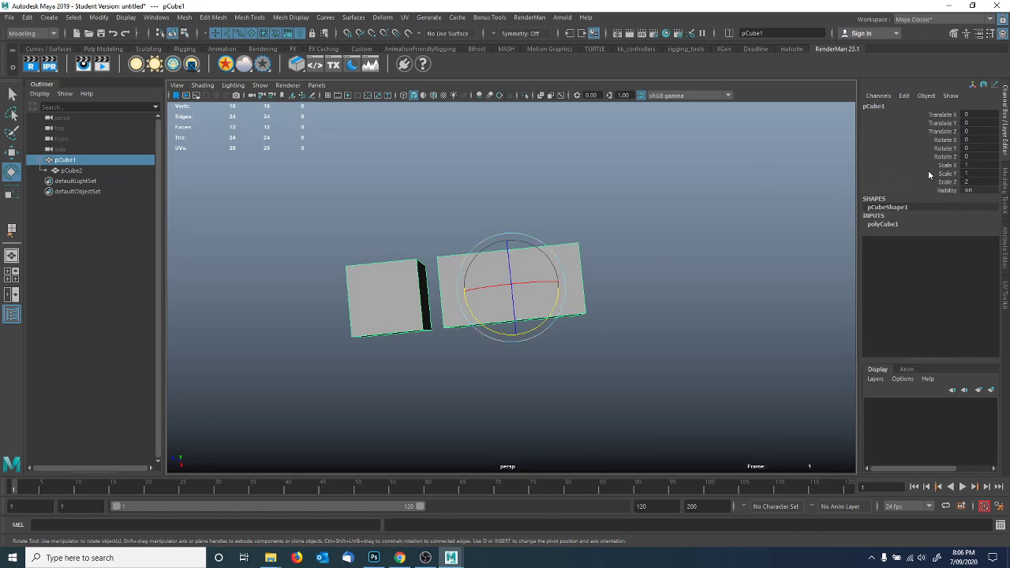
{"action": "right_click", "coordinate": [947, 173]}
{"action": "mouse_move", "coordinate": [930, 359]}
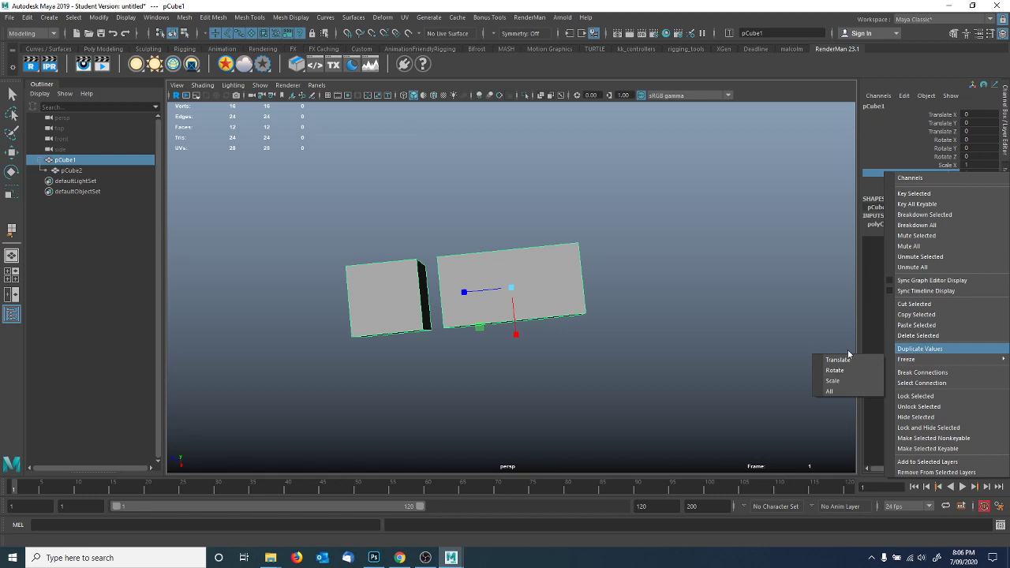
{"action": "left_click", "coordinate": [831, 382]}
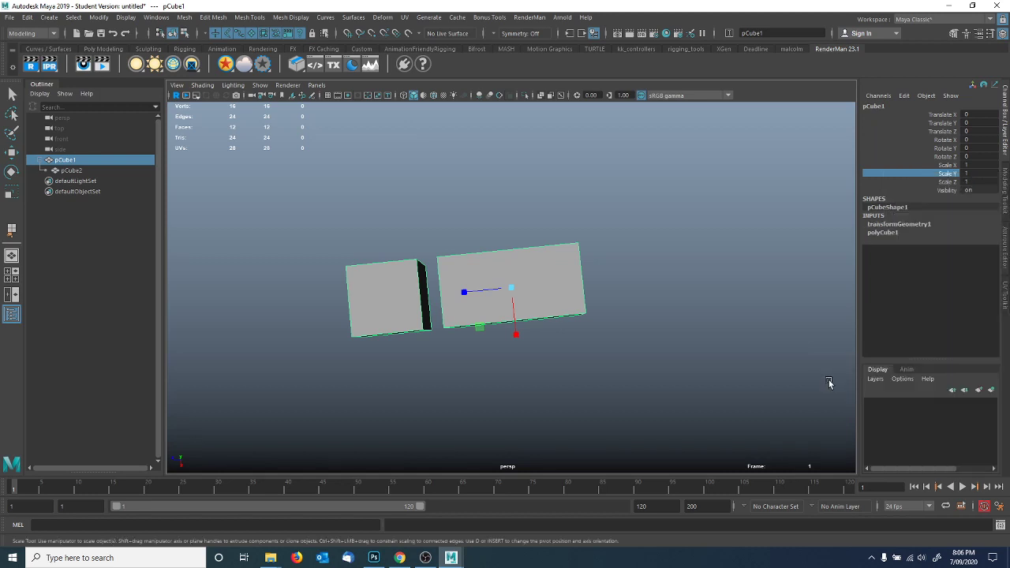
{"action": "mouse_move", "coordinate": [560, 305]}
{"action": "left_mouse_down", "text": "alt"}
{"action": "mouse_move", "coordinate": [565, 277]}
{"action": "mouse_move", "coordinate": [566, 292]}
{"action": "left_mouse_up", "text": "alt"}
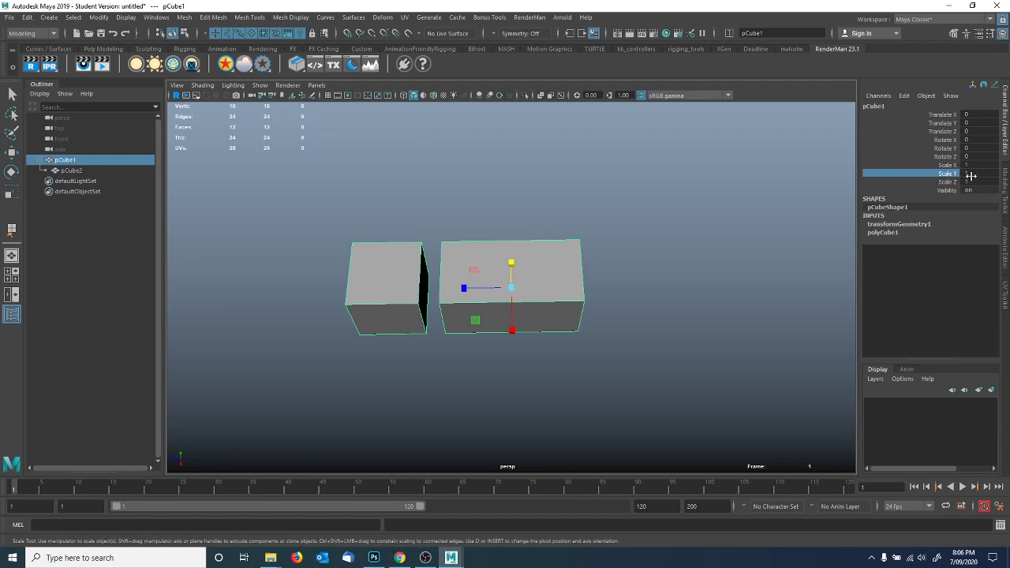
Test the child cube's Y rotation with the parent's scale frozen, and undo it.
{"action": "left_click", "coordinate": [399, 266]}
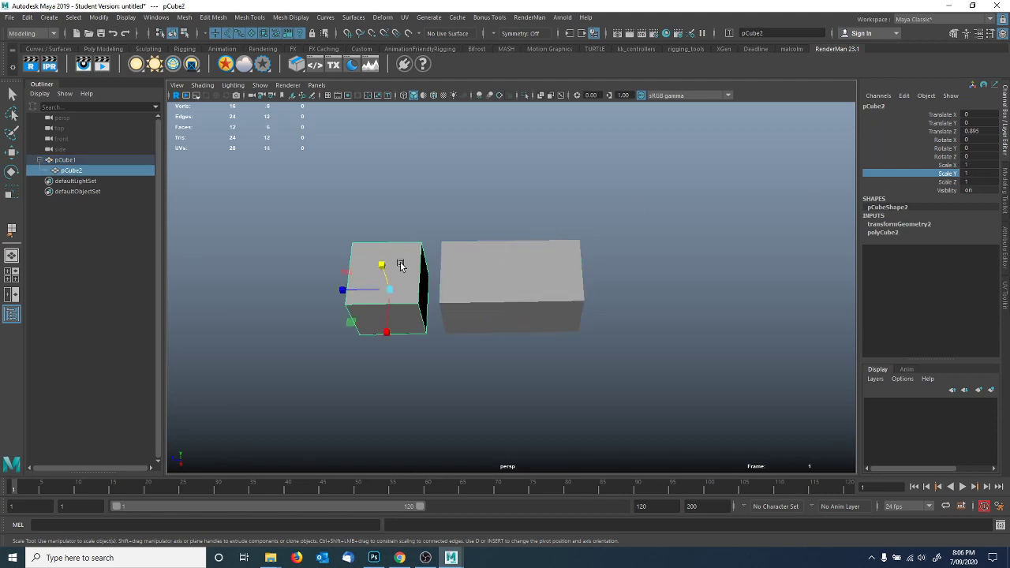
{"action": "key", "text": "e"}
{"action": "left_click_drag", "start_coordinate": [399, 332], "coordinate": [413, 316]}
{"action": "key", "text": "ctrl+z"}
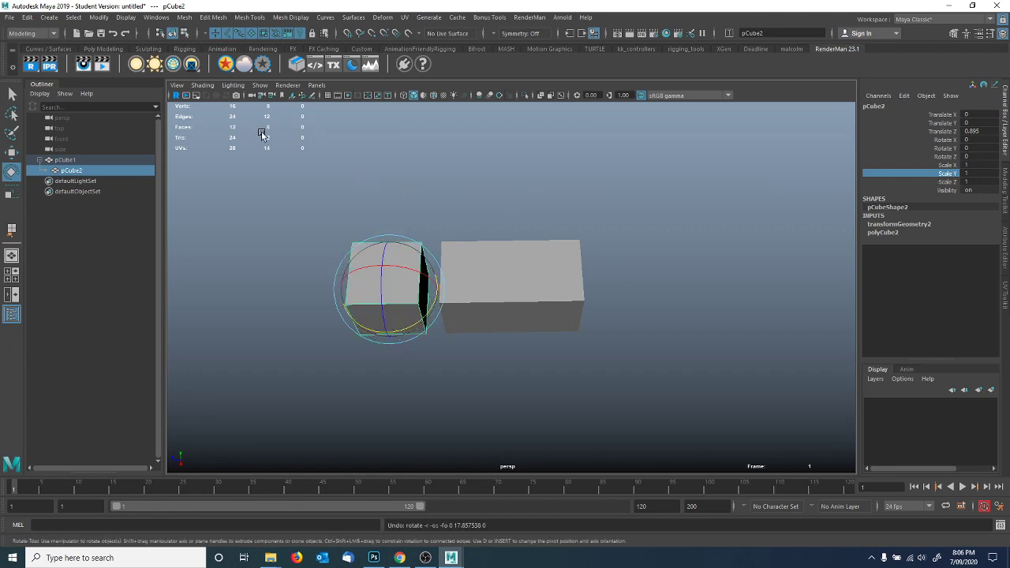
Discard the cube test scene and reopen the recent scene scooter.mb, continuing past the student version notice.
{"action": "left_click", "coordinate": [9, 17]}
{"action": "mouse_move", "coordinate": [127, 348]}
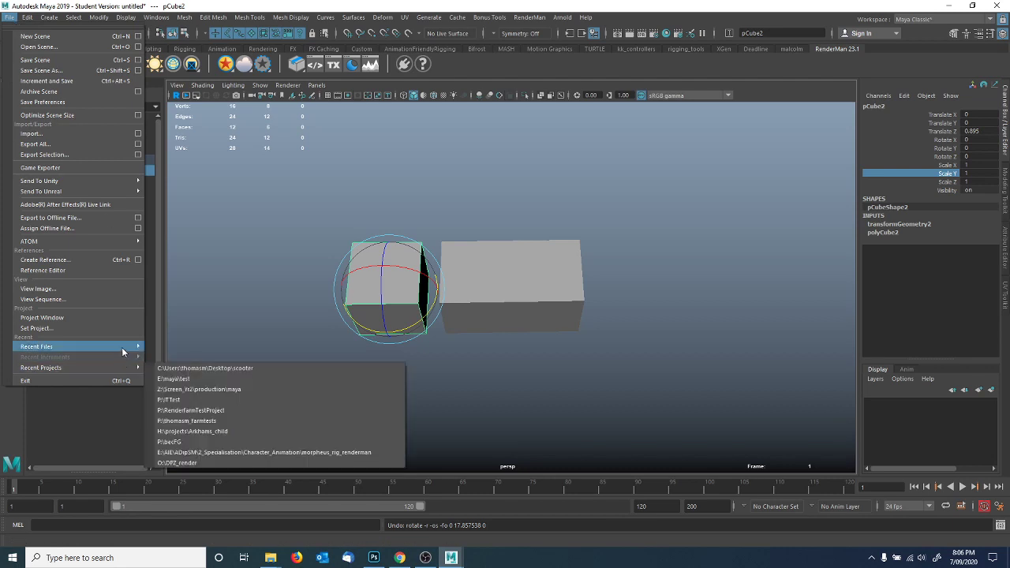
{"action": "left_click", "coordinate": [224, 284]}
{"action": "left_click", "coordinate": [66, 161]}
{"action": "left_click", "coordinate": [67, 170]}
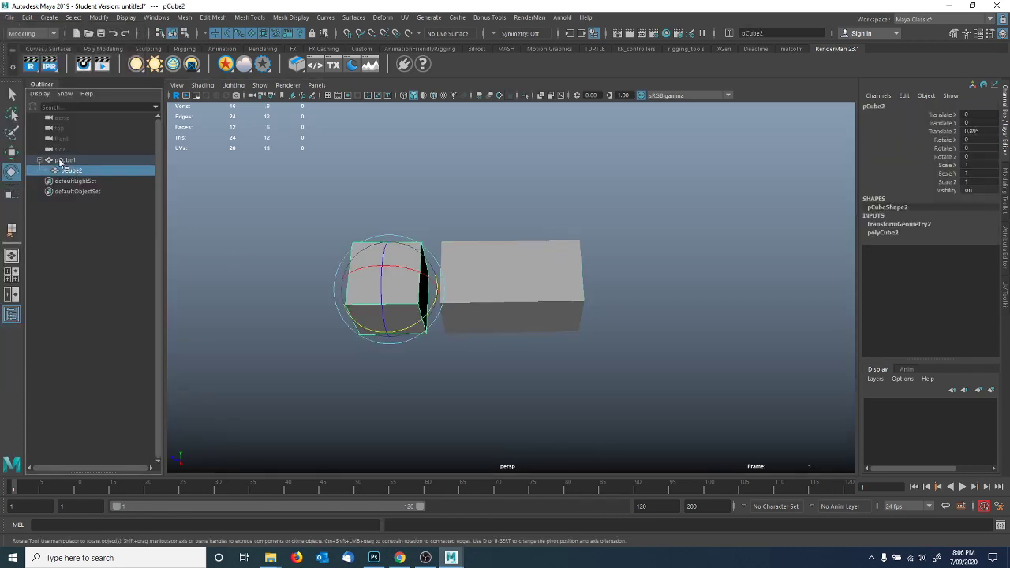
{"action": "left_click", "coordinate": [10, 18]}
{"action": "mouse_move", "coordinate": [118, 346]}
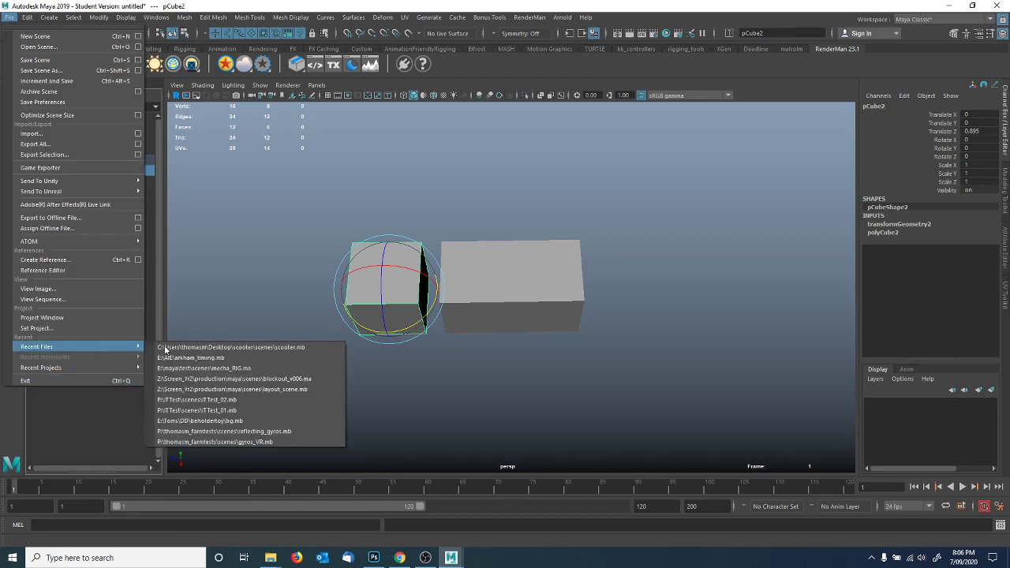
{"action": "left_click", "coordinate": [249, 348]}
{"action": "left_click", "coordinate": [499, 282]}
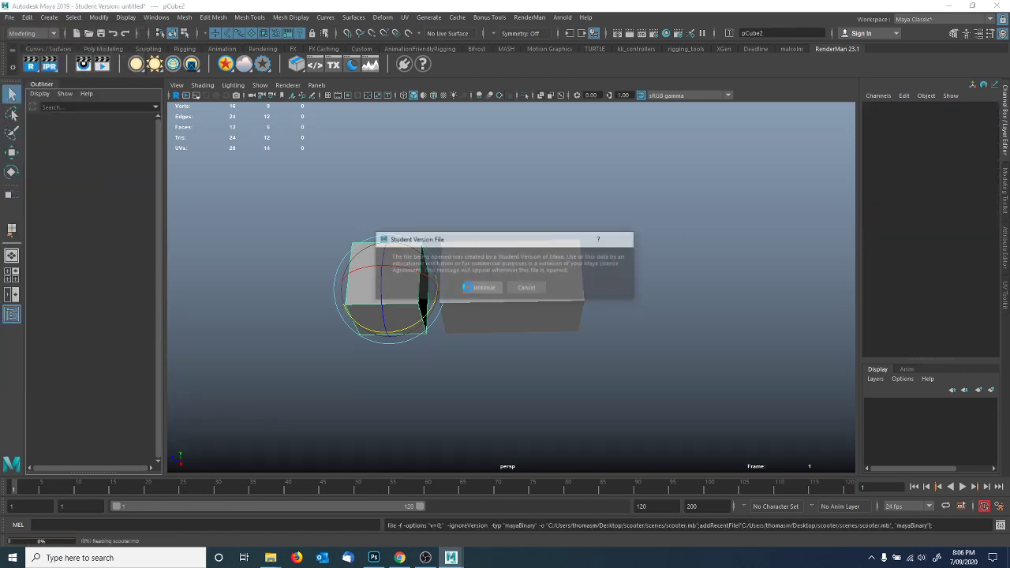
{"action": "left_click", "coordinate": [469, 288]}
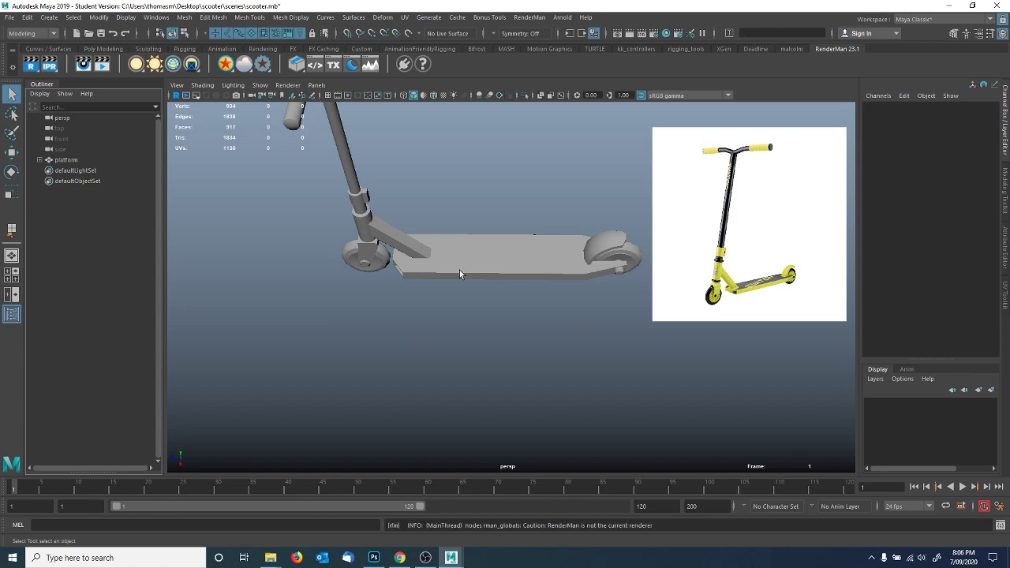
Check the platform's scale values, try rotating the steering about its Y axis, and undo the rotation.
{"action": "scroll", "coordinate": [454, 331], "scroll_direction": "up", "scroll_amount": 3}
{"action": "left_click", "coordinate": [458, 373]}
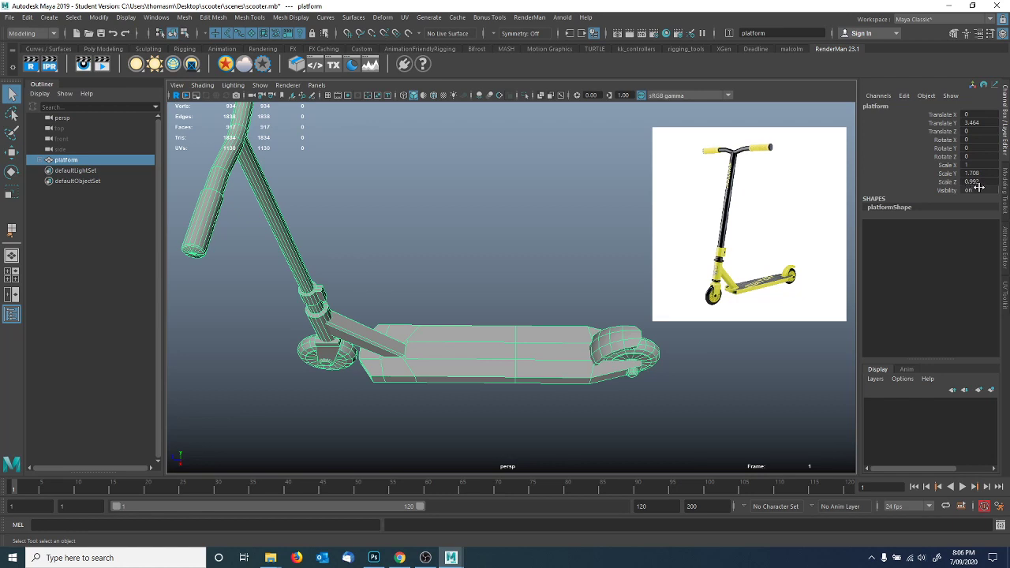
{"action": "left_click", "coordinate": [291, 268]}
{"action": "left_click_drag", "start_coordinate": [291, 269], "coordinate": [339, 286], "text": "alt"}
{"action": "left_click", "coordinate": [12, 171]}
{"action": "left_click_drag", "start_coordinate": [394, 260], "coordinate": [474, 338], "text": "alt"}
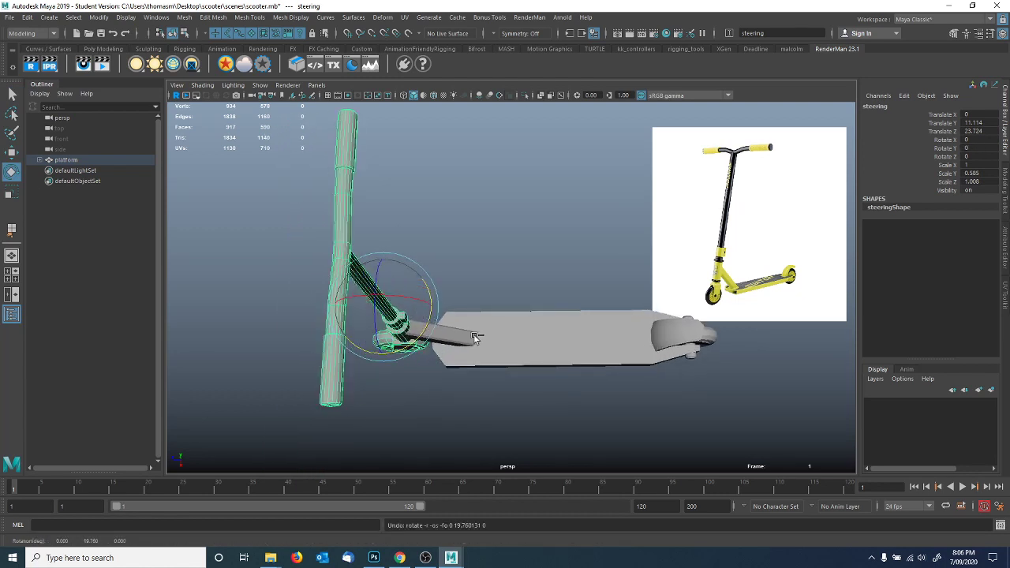
Freeze the scale of the scooter's platform.
{"action": "left_click", "coordinate": [540, 346]}
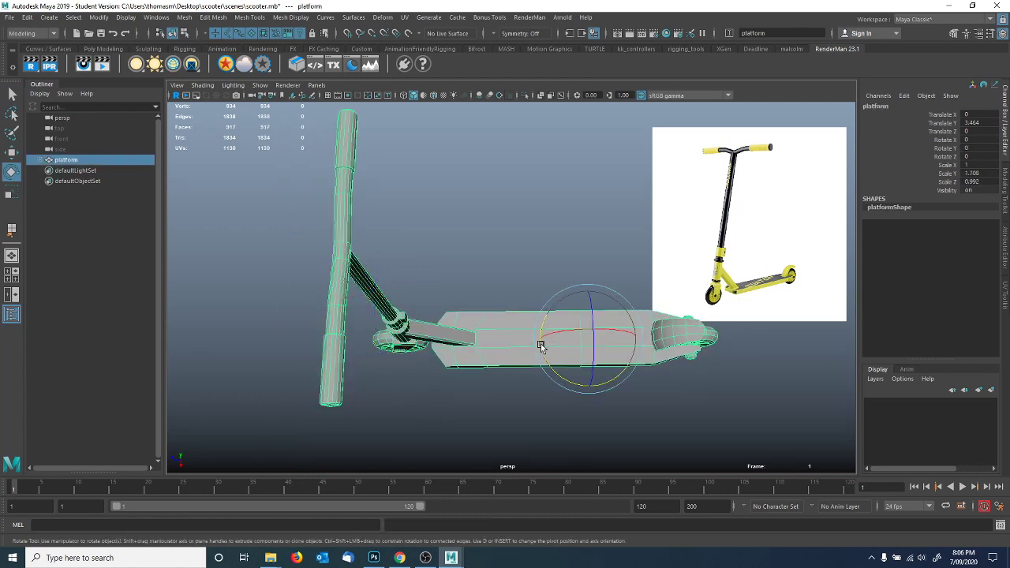
{"action": "right_click", "coordinate": [951, 184]}
{"action": "mouse_move", "coordinate": [915, 364]}
{"action": "left_click", "coordinate": [838, 385]}
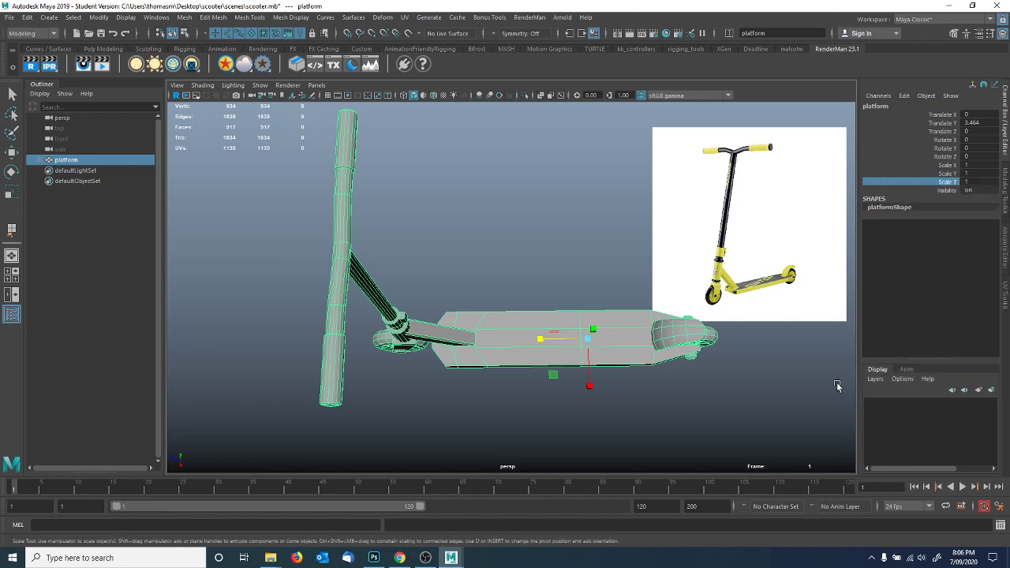
Test the steering's Y rotation with the platform's scale frozen, and undo it.
{"action": "left_click", "coordinate": [378, 299]}
{"action": "key", "text": "e"}
{"action": "mouse_move", "coordinate": [409, 346]}
{"action": "left_mouse_down"}
{"action": "mouse_move", "coordinate": [380, 343]}
{"action": "mouse_move", "coordinate": [409, 329]}
{"action": "left_mouse_up"}
{"action": "key", "text": "ctrl+z"}
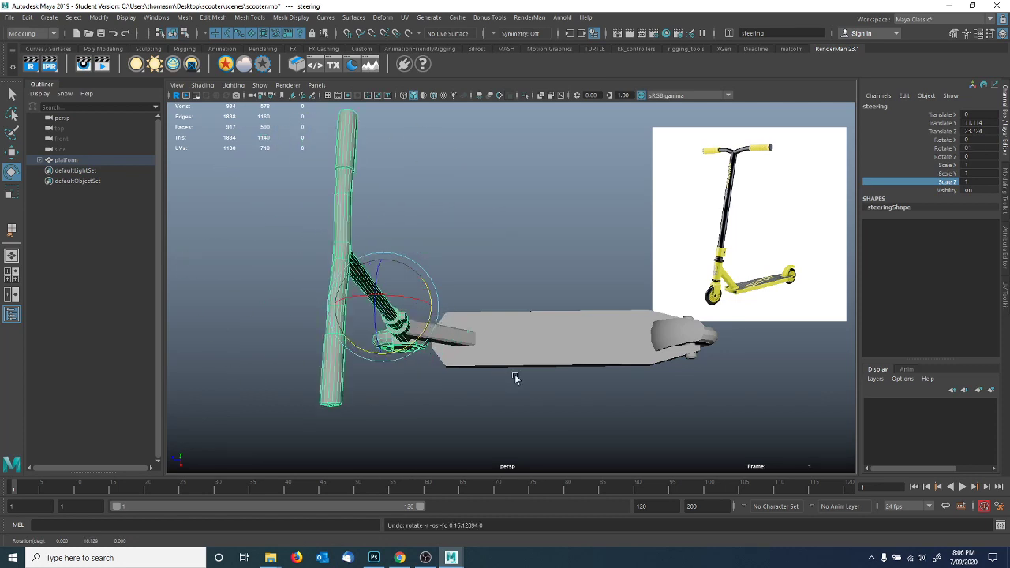
Check the scale values of the front wheel, rear wheel, rear guard, steering clamp and handle.
{"action": "left_click_drag", "start_coordinate": [515, 374], "coordinate": [528, 342], "text": "alt"}
{"action": "middle_click_drag", "start_coordinate": [528, 343], "coordinate": [436, 282], "text": "alt"}
{"action": "key", "text": "q"}
{"action": "left_click", "coordinate": [328, 298]}
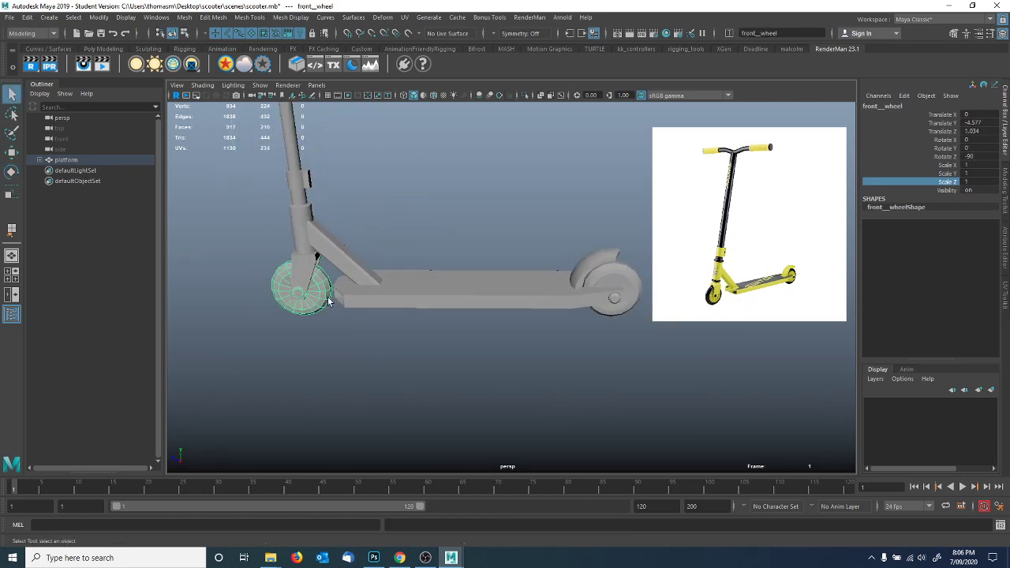
{"action": "left_click", "coordinate": [629, 293]}
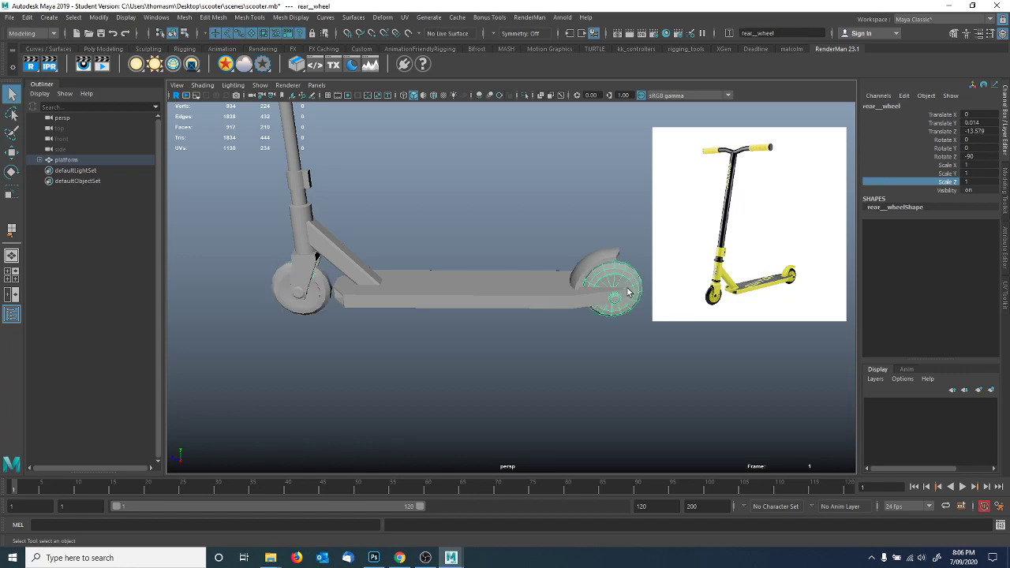
{"action": "left_click", "coordinate": [595, 254]}
{"action": "left_click", "coordinate": [312, 189]}
{"action": "key", "text": "f"}
{"action": "left_click", "coordinate": [359, 231]}
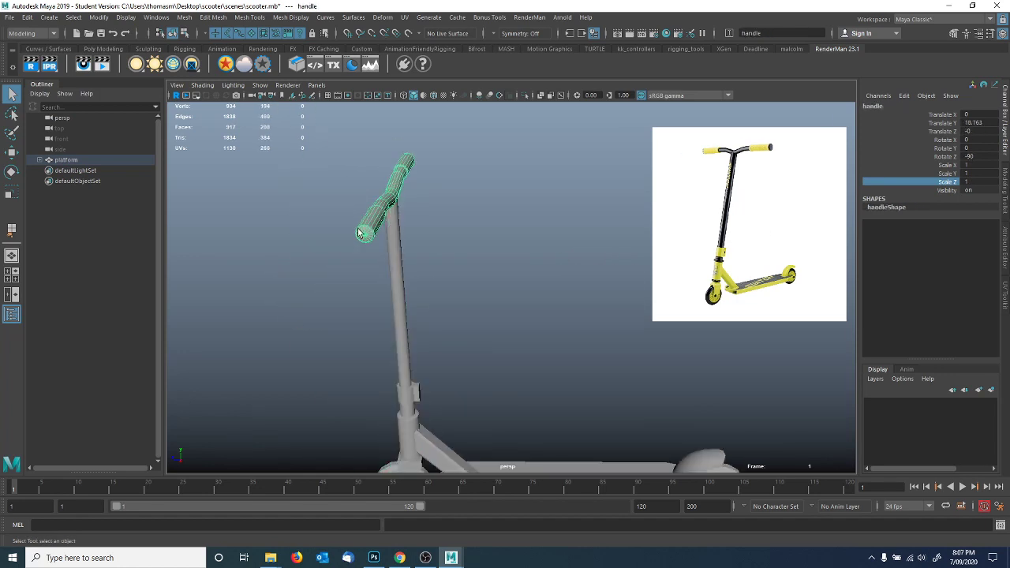
Smooth the front wheel's mesh with one division.
{"action": "middle_click_drag", "start_coordinate": [474, 317], "coordinate": [417, 210], "text": "alt"}
{"action": "left_click_drag", "start_coordinate": [417, 209], "coordinate": [491, 282], "text": "alt"}
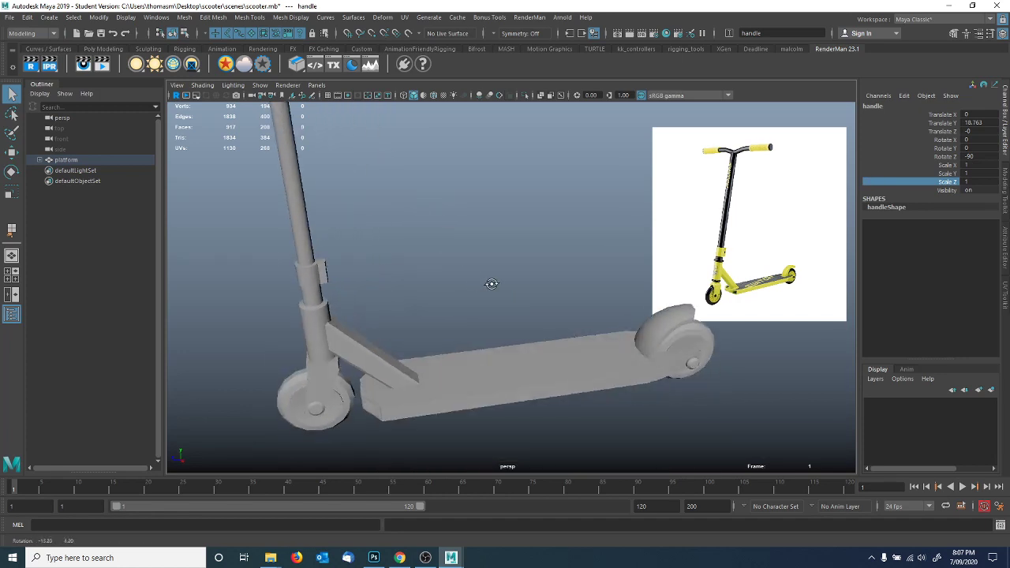
{"action": "middle_click_drag", "start_coordinate": [491, 282], "coordinate": [461, 262], "text": "alt"}
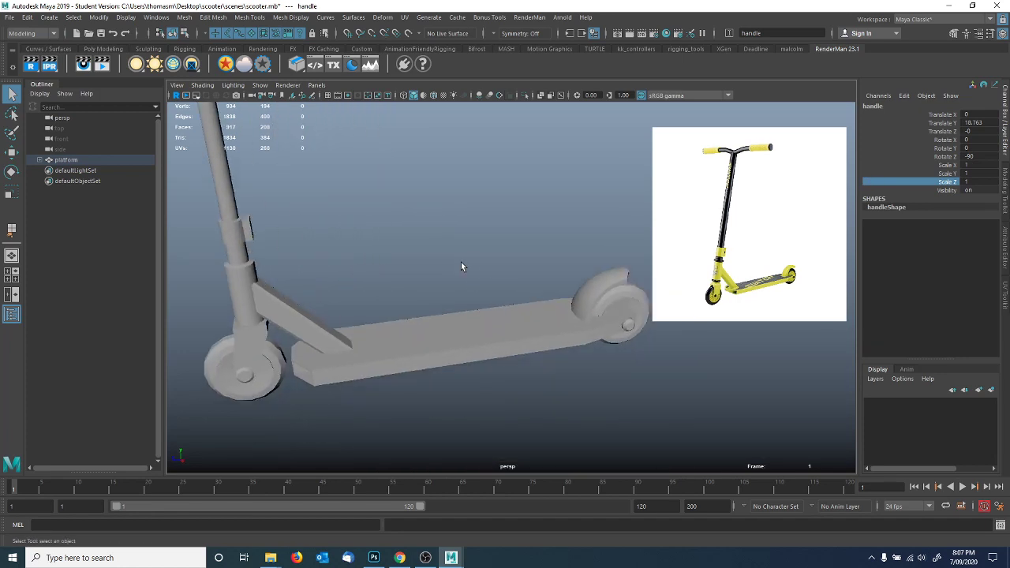
{"action": "left_click_drag", "start_coordinate": [444, 292], "coordinate": [406, 290], "text": "alt"}
{"action": "left_click", "coordinate": [407, 290]}
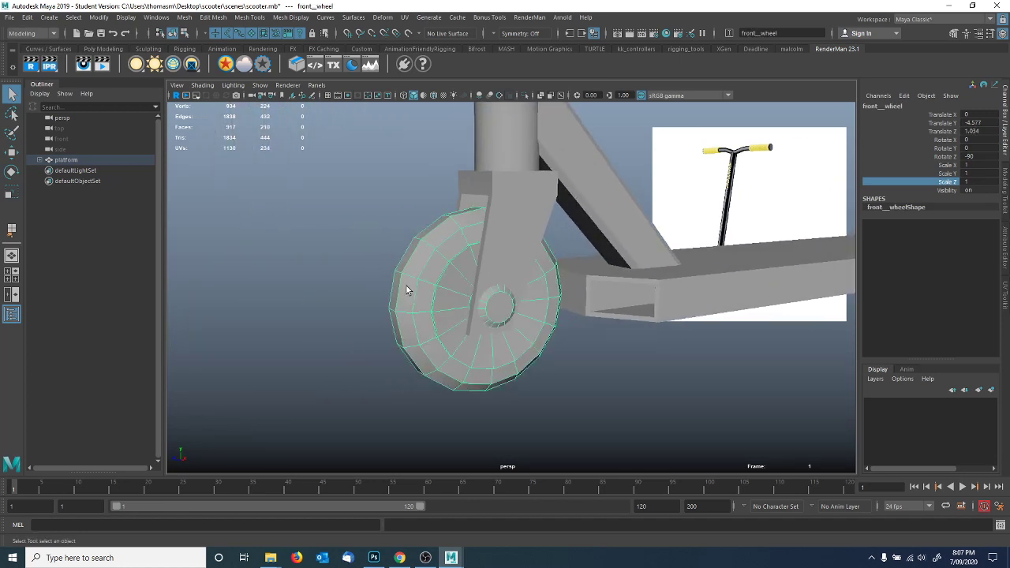
{"action": "left_click_drag", "start_coordinate": [423, 315], "coordinate": [460, 322], "text": "alt"}
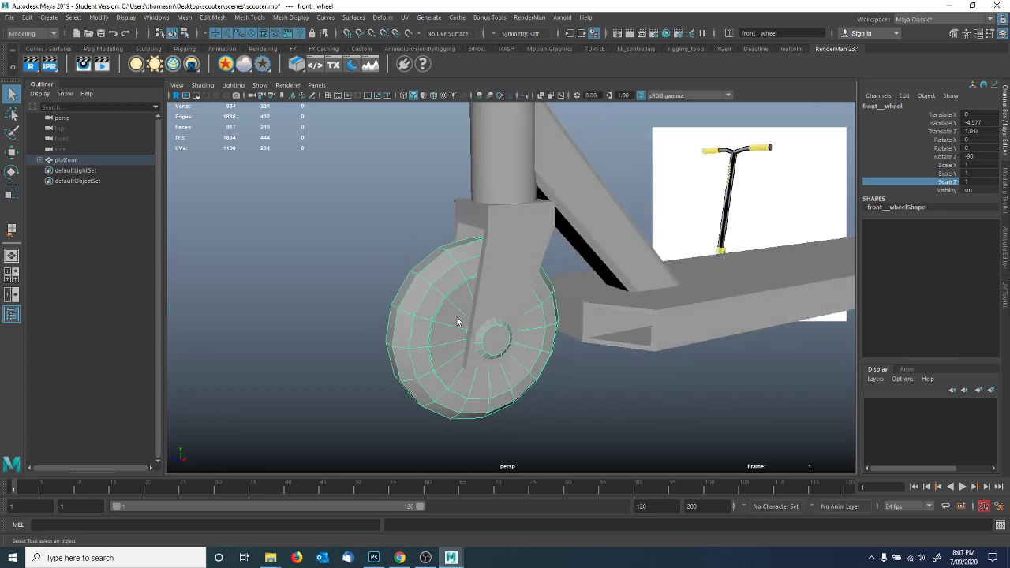
{"action": "left_click", "coordinate": [186, 18]}
{"action": "left_click", "coordinate": [212, 116]}
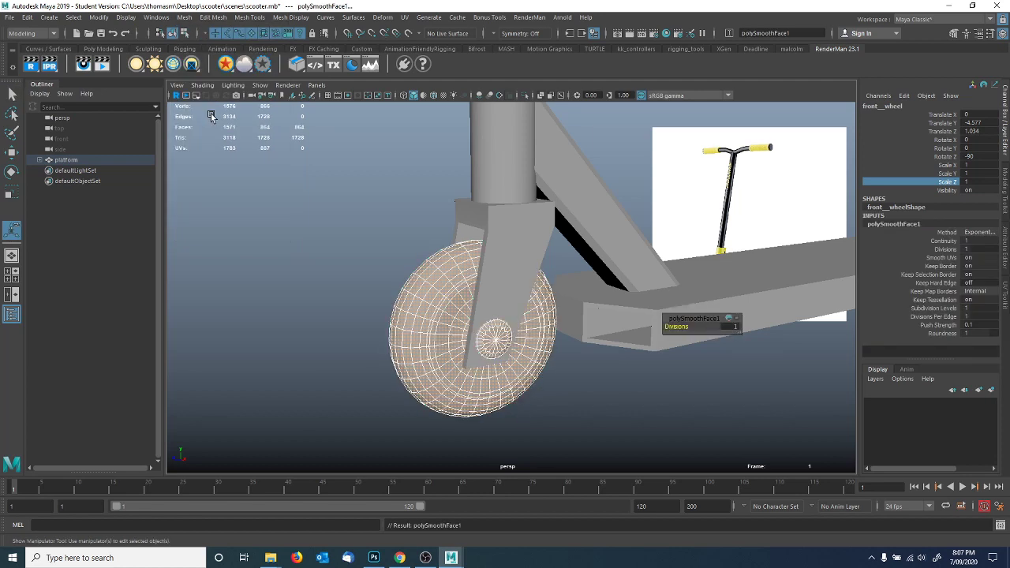
Switch the front wheel to edge selection and set the selection symmetry to World X.
{"action": "left_click", "coordinate": [292, 255]}
{"action": "left_click_drag", "start_coordinate": [497, 400], "coordinate": [397, 378], "text": "alt"}
{"action": "scroll", "coordinate": [397, 379], "scroll_direction": "up", "scroll_amount": 5}
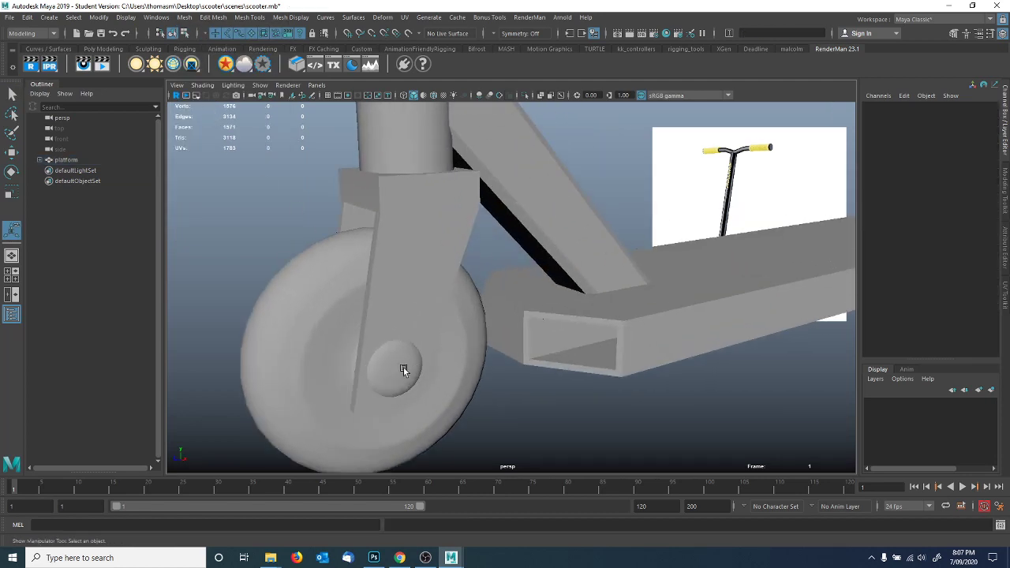
{"action": "right_click", "coordinate": [423, 268]}
{"action": "left_click", "coordinate": [422, 238]}
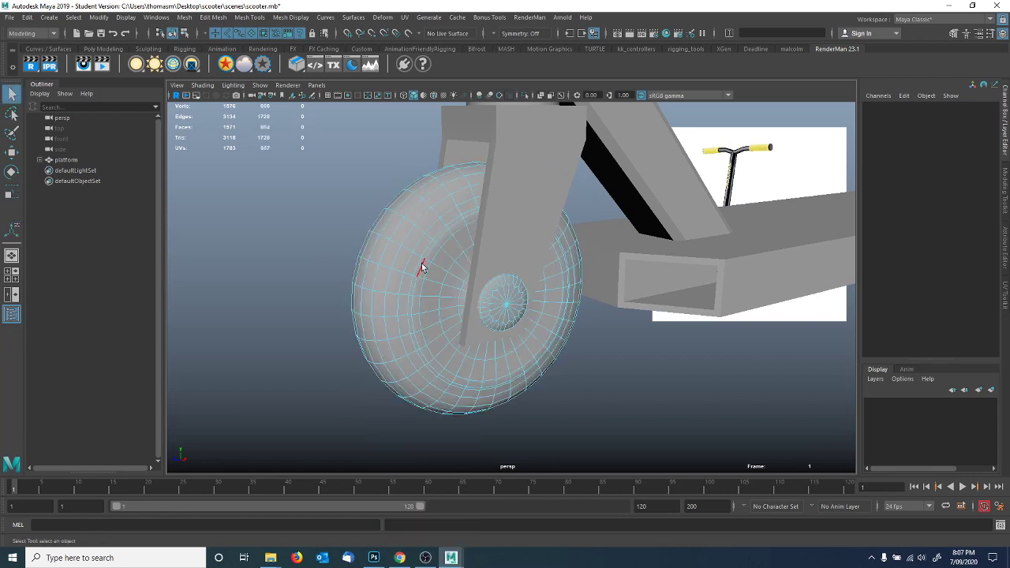
{"action": "double_click", "coordinate": [420, 263]}
{"action": "scroll", "coordinate": [479, 275], "scroll_direction": "up", "scroll_amount": 3}
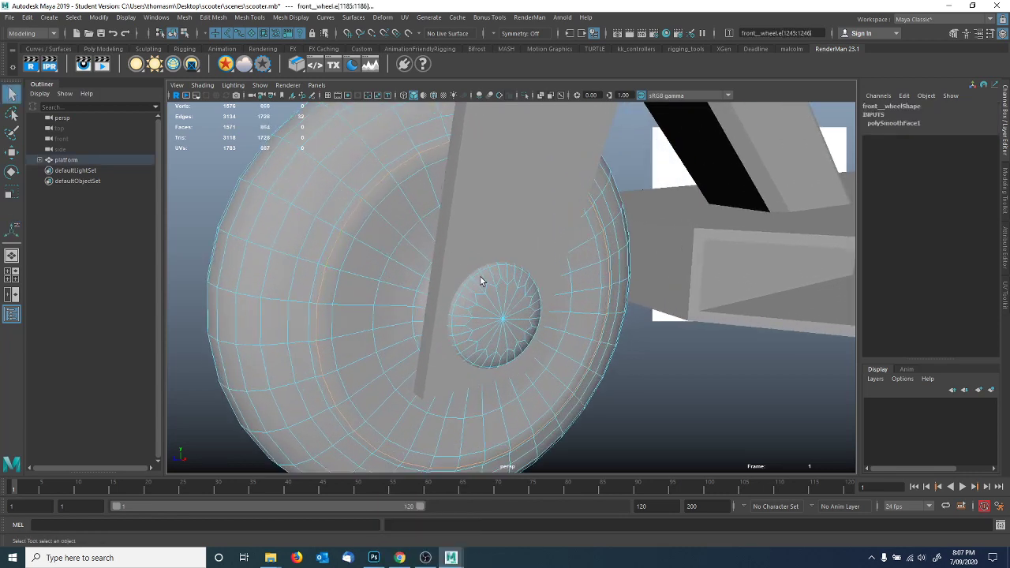
{"action": "double_click", "coordinate": [329, 248], "text": "shift"}
{"action": "left_click", "coordinate": [500, 33]}
{"action": "left_click", "coordinate": [518, 80]}
{"action": "left_click", "coordinate": [234, 187]}
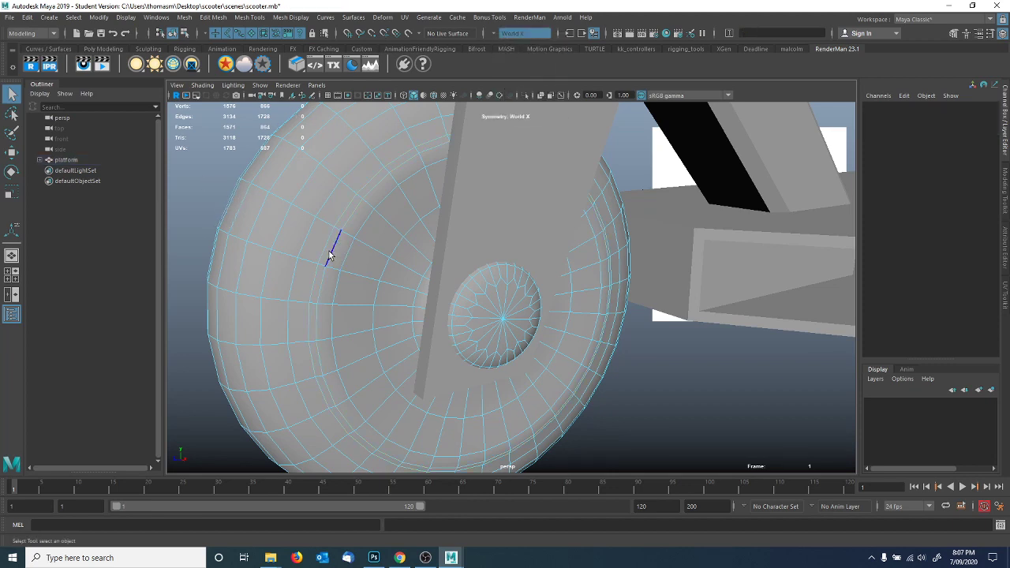
Harden the front wheel's rim edge loop together with its mirrored loop on the other side.
{"action": "double_click", "coordinate": [330, 254]}
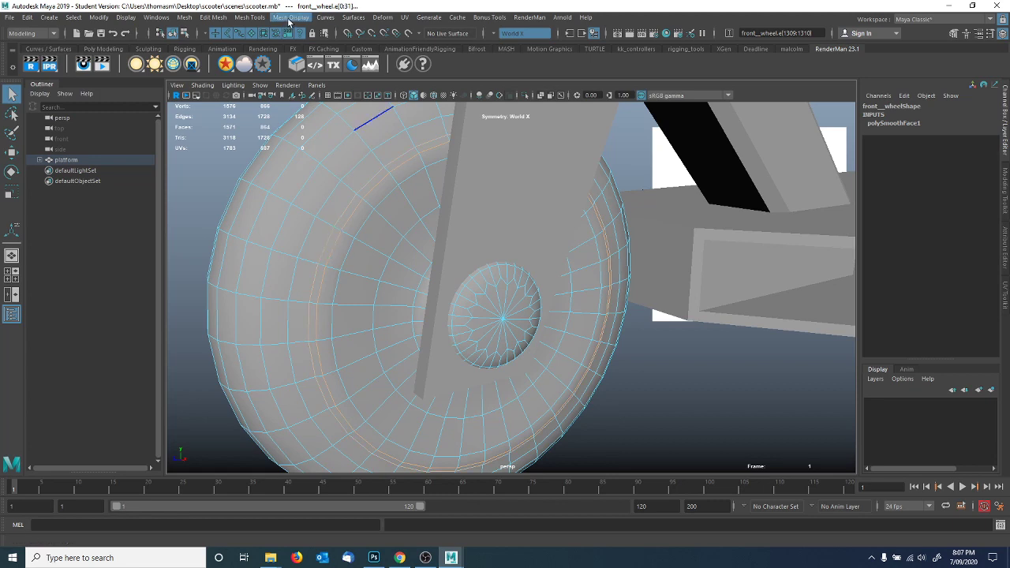
{"action": "left_click", "coordinate": [289, 21]}
{"action": "left_click", "coordinate": [314, 100]}
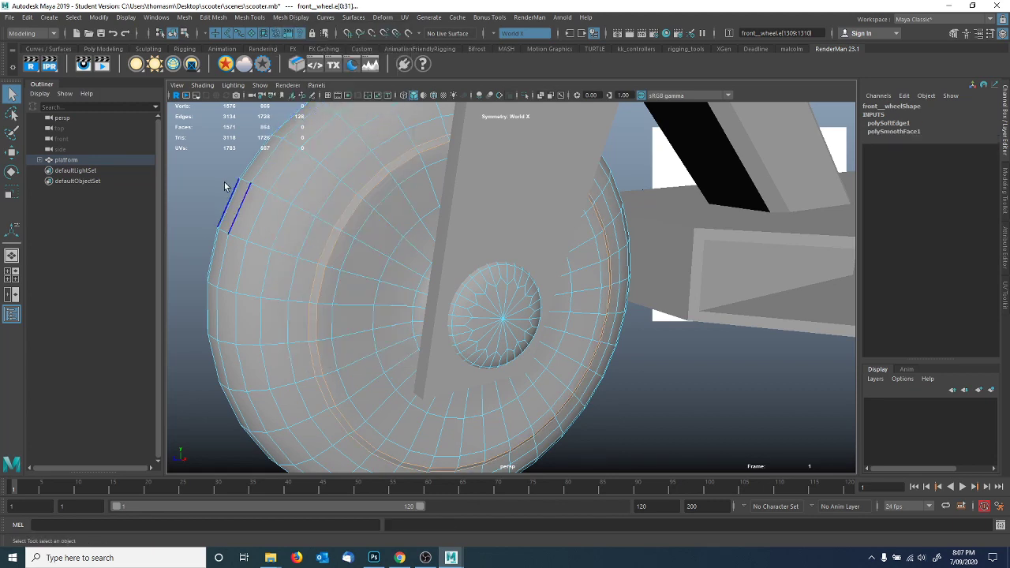
Repeat the edge hardening on a further edge loop of the front wheel and return to object selection.
{"action": "left_click", "coordinate": [224, 186]}
{"action": "left_click_drag", "start_coordinate": [415, 313], "coordinate": [476, 301], "text": "alt"}
{"action": "double_click", "coordinate": [537, 315]}
{"action": "key", "text": "g"}
{"action": "right_click_drag", "start_coordinate": [430, 293], "coordinate": [479, 252]}
{"action": "left_click", "coordinate": [620, 382]}
{"action": "left_click_drag", "start_coordinate": [620, 381], "coordinate": [645, 377], "text": "alt"}
{"action": "left_click_drag", "start_coordinate": [579, 378], "coordinate": [497, 381], "text": "alt"}
{"action": "left_click", "coordinate": [398, 297]}
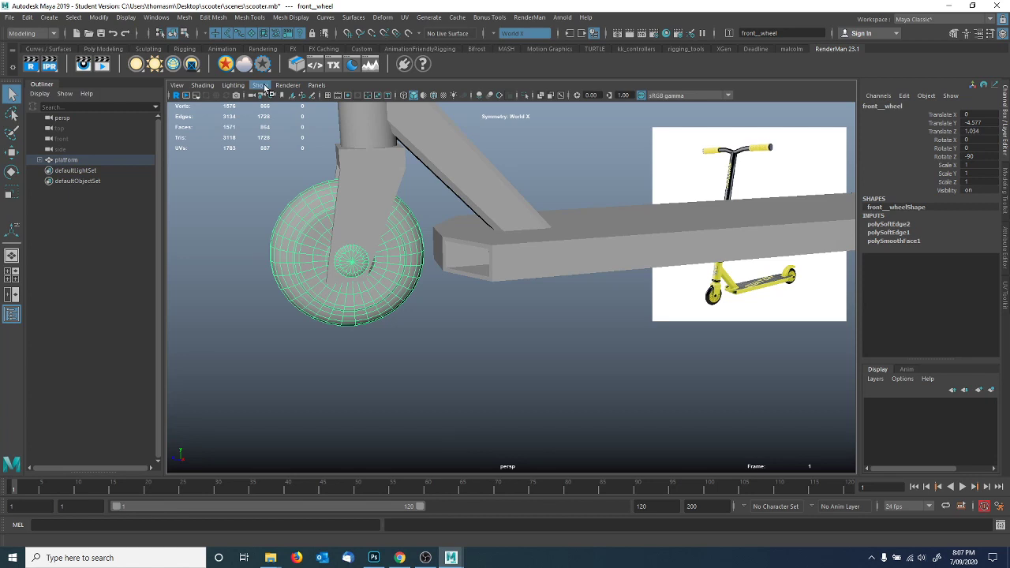
Isolate the front wheel in the perspective view.
{"action": "left_click", "coordinate": [264, 89]}
{"action": "mouse_move", "coordinate": [276, 107]}
{"action": "left_click", "coordinate": [380, 113]}
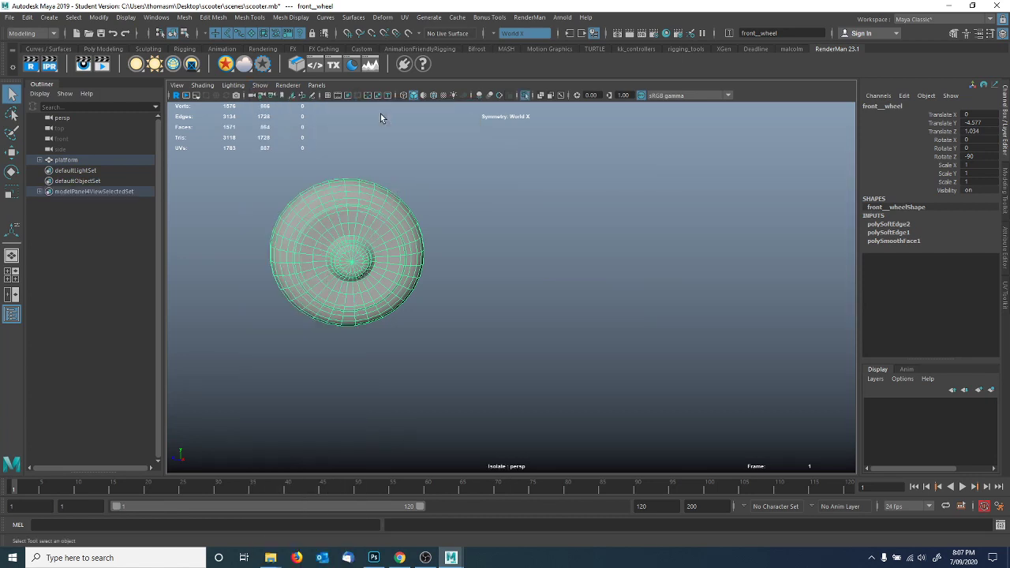
{"action": "left_click_drag", "start_coordinate": [450, 268], "coordinate": [360, 252], "text": "alt"}
{"action": "middle_click_drag", "start_coordinate": [360, 252], "coordinate": [515, 279], "text": "alt"}
{"action": "right_click_drag", "start_coordinate": [515, 279], "coordinate": [658, 282], "text": "alt"}
{"action": "left_click", "coordinate": [586, 278]}
Harden the edge loop around the front wheel's rounded hub cap and check its shading from several sides.
{"action": "left_click_drag", "start_coordinate": [459, 229], "coordinate": [550, 250], "text": "alt"}
{"action": "scroll", "coordinate": [513, 265], "scroll_direction": "up", "scroll_amount": 3}
{"action": "left_click", "coordinate": [482, 277]}
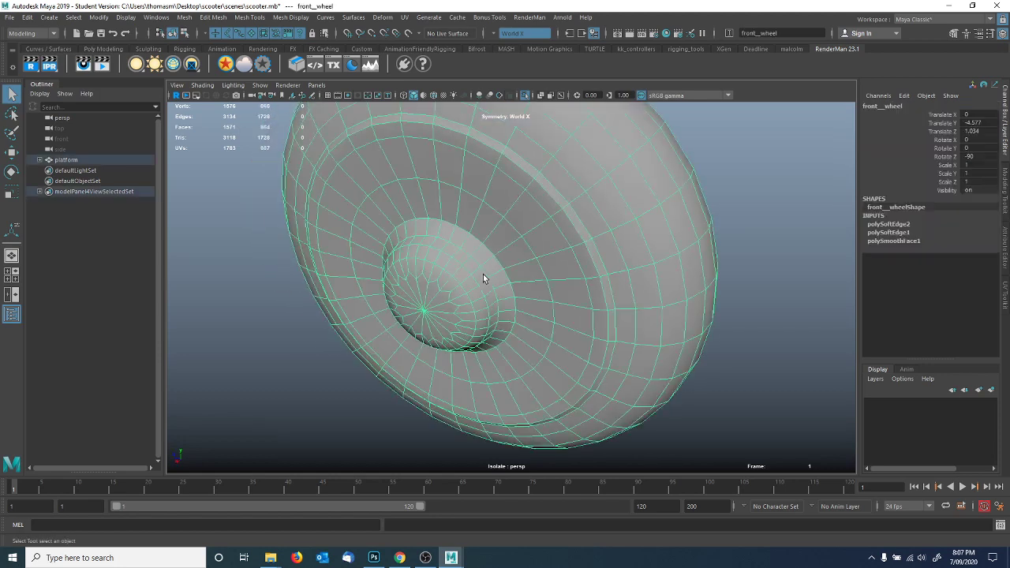
{"action": "right_click_drag", "start_coordinate": [464, 268], "coordinate": [444, 254]}
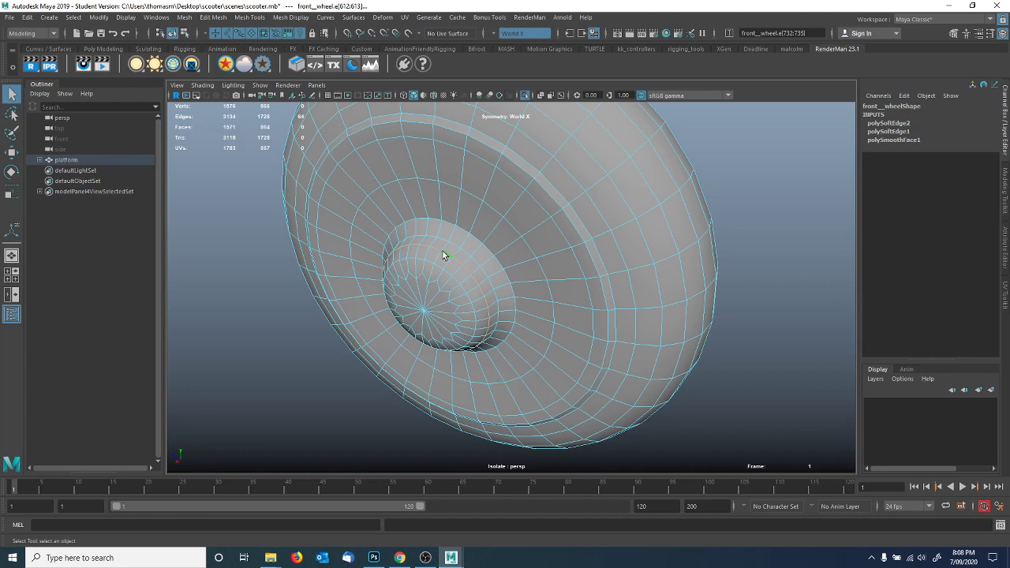
{"action": "left_click", "coordinate": [298, 18]}
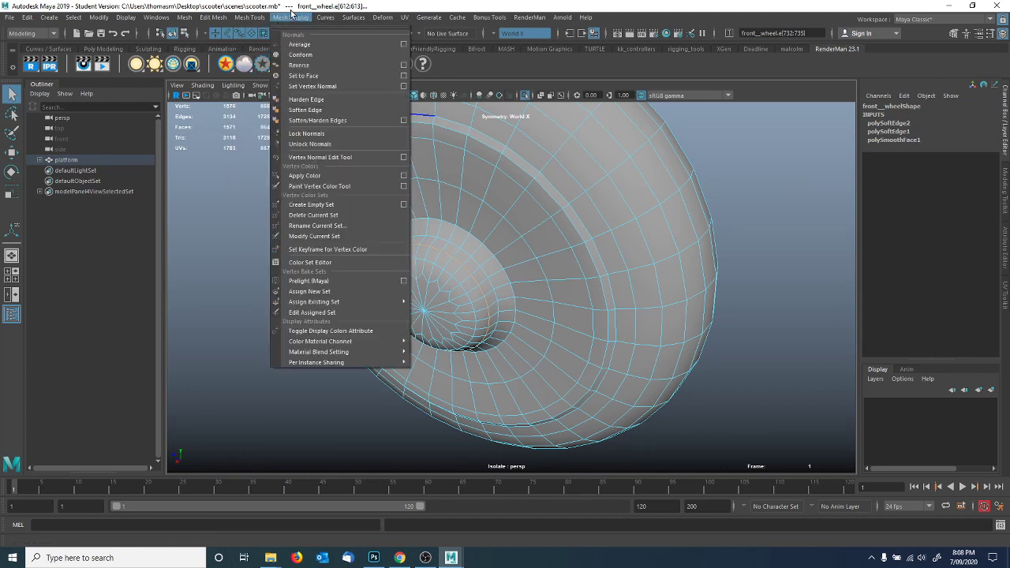
{"action": "left_click", "coordinate": [306, 101]}
{"action": "left_click_drag", "start_coordinate": [443, 288], "coordinate": [607, 303], "text": "alt"}
{"action": "left_click", "coordinate": [531, 288]}
{"action": "right_click_drag", "start_coordinate": [665, 247], "coordinate": [616, 243]}
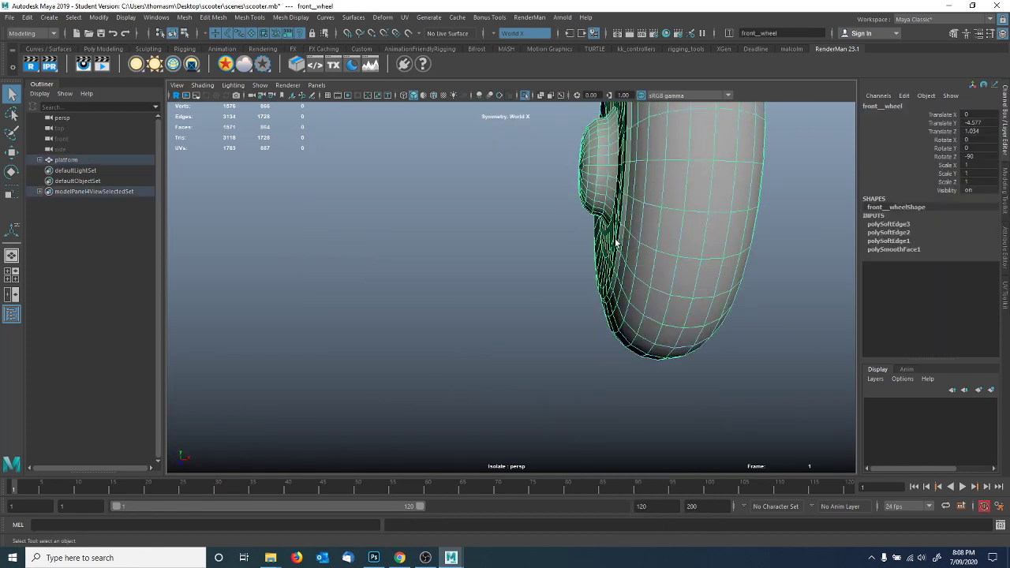
{"action": "left_click", "coordinate": [552, 276]}
{"action": "left_click_drag", "start_coordinate": [608, 268], "coordinate": [491, 252], "text": "alt"}
{"action": "right_click_drag", "start_coordinate": [491, 252], "coordinate": [545, 273], "text": "alt"}
{"action": "left_click_drag", "start_coordinate": [546, 272], "coordinate": [599, 269], "text": "alt"}
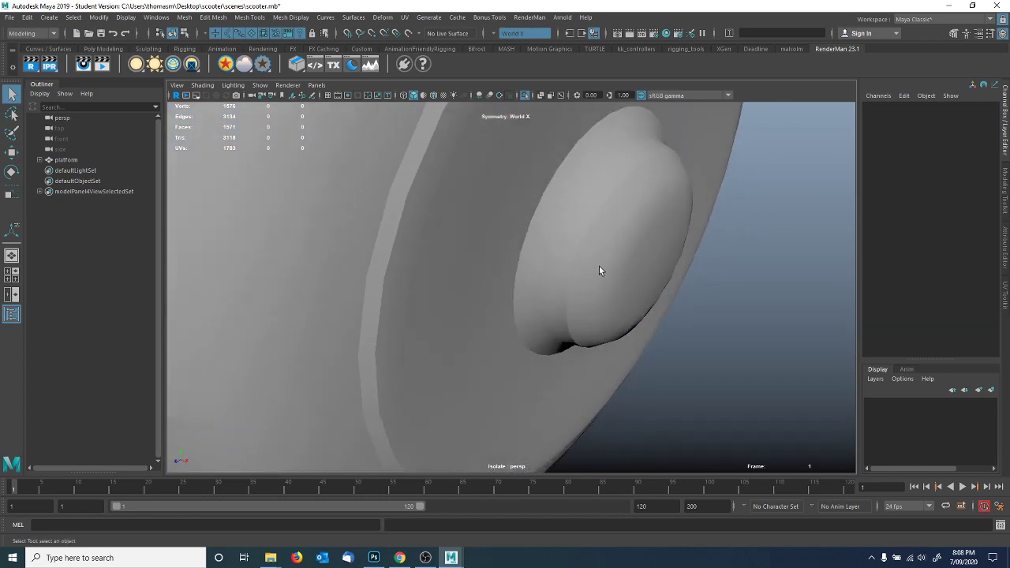
Scale down the edge loop at the base of the front wheel's hub to straighten its sides.
{"action": "left_click", "coordinate": [593, 245]}
{"action": "left_click_drag", "start_coordinate": [592, 210], "coordinate": [523, 197], "text": "alt"}
{"action": "right_click_drag", "start_coordinate": [520, 193], "coordinate": [516, 179]}
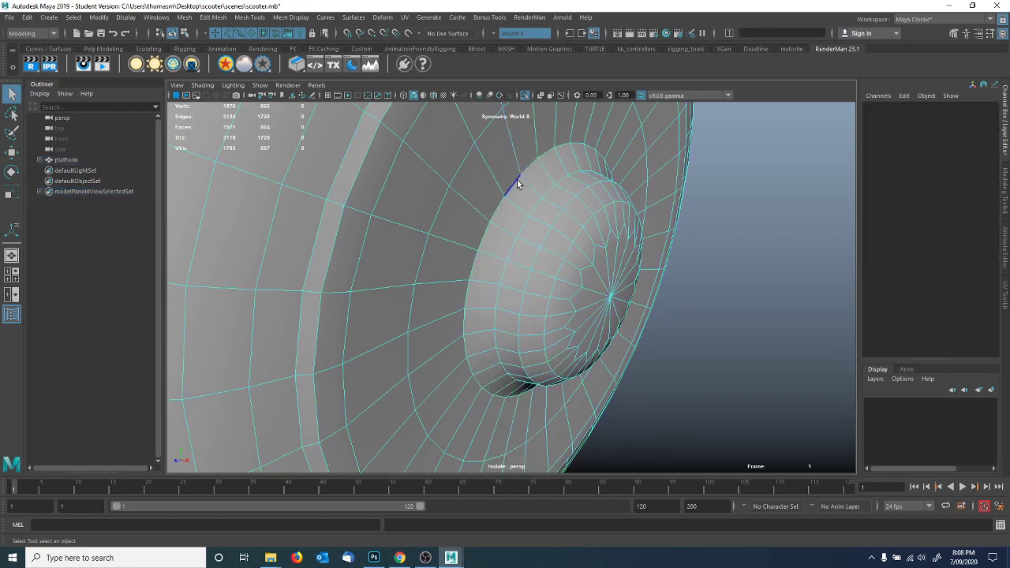
{"action": "key", "text": "r"}
{"action": "left_click_drag", "start_coordinate": [550, 272], "coordinate": [524, 276]}
{"action": "right_click_drag", "start_coordinate": [524, 276], "coordinate": [365, 221], "text": "alt"}
{"action": "left_click_drag", "start_coordinate": [365, 221], "coordinate": [502, 247], "text": "alt"}
{"action": "right_click_drag", "start_coordinate": [502, 248], "coordinate": [651, 221], "text": "alt"}
{"action": "left_click_drag", "start_coordinate": [673, 220], "coordinate": [549, 233]}
{"action": "right_click_drag", "start_coordinate": [536, 180], "coordinate": [575, 172]}
{"action": "left_click", "coordinate": [683, 309]}
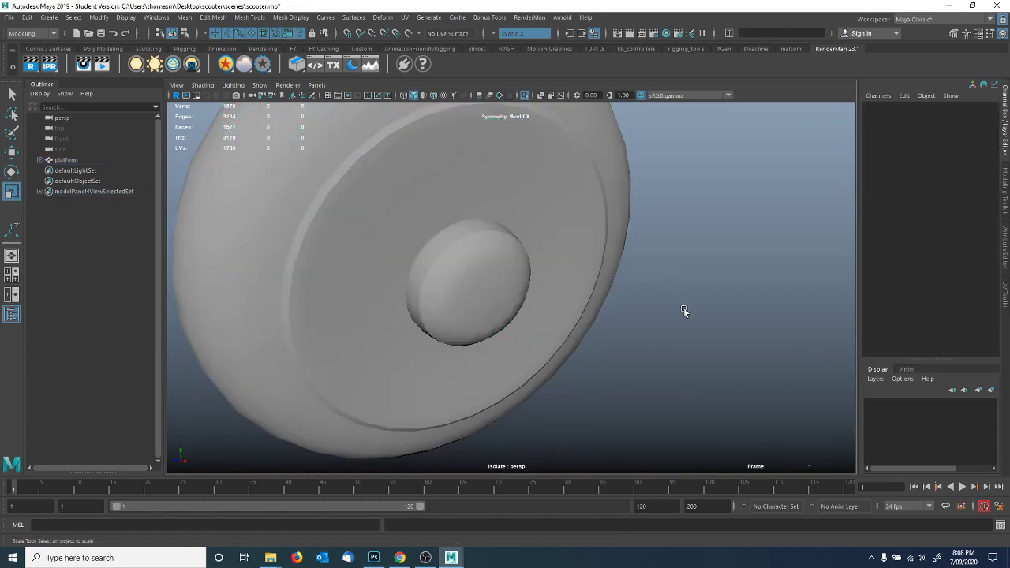
{"action": "left_click", "coordinate": [549, 257]}
{"action": "left_click", "coordinate": [649, 276]}
Move the front edge loop of the hub cap outward along the wheel's axle.
{"action": "left_click_drag", "start_coordinate": [484, 275], "coordinate": [518, 266], "text": "alt"}
{"action": "right_click_drag", "start_coordinate": [518, 266], "coordinate": [535, 264], "text": "alt"}
{"action": "mouse_move", "coordinate": [536, 265]}
{"action": "left_mouse_down", "text": "alt"}
{"action": "mouse_move", "coordinate": [592, 264]}
{"action": "mouse_move", "coordinate": [554, 268]}
{"action": "left_mouse_up", "text": "alt"}
{"action": "left_click", "coordinate": [541, 261]}
{"action": "right_click_drag", "start_coordinate": [543, 260], "coordinate": [546, 227]}
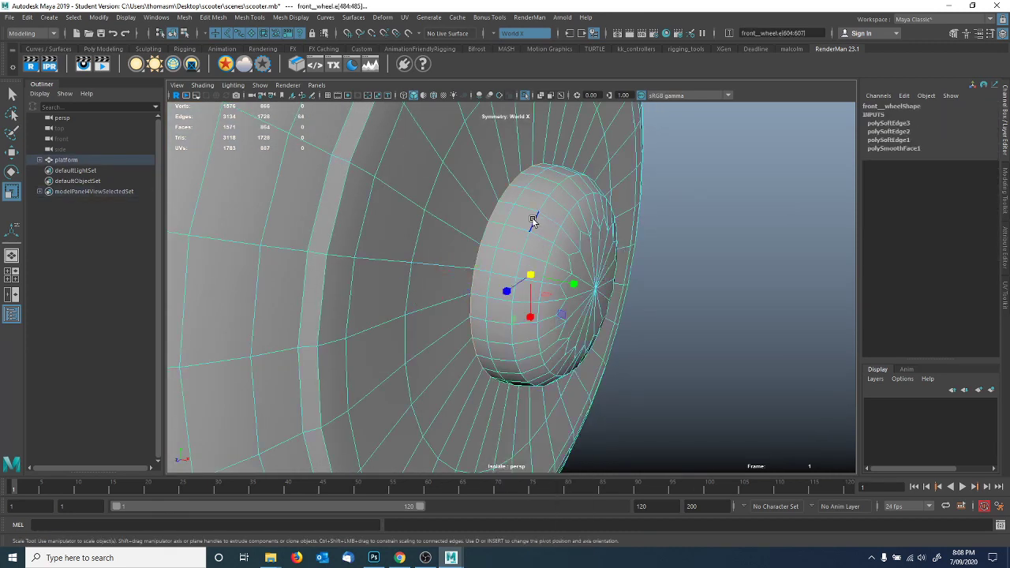
{"action": "double_click", "coordinate": [534, 219]}
{"action": "key", "text": "w"}
{"action": "left_click_drag", "start_coordinate": [602, 290], "coordinate": [613, 293]}
Scale the hub cap's outer edge loop to flatten its face, and return to object selection.
{"action": "key", "text": "F8"}
{"action": "double_click", "coordinate": [567, 221]}
{"action": "key", "text": "r"}
{"action": "left_click_drag", "start_coordinate": [582, 285], "coordinate": [597, 276]}
{"action": "key", "text": "F9"}
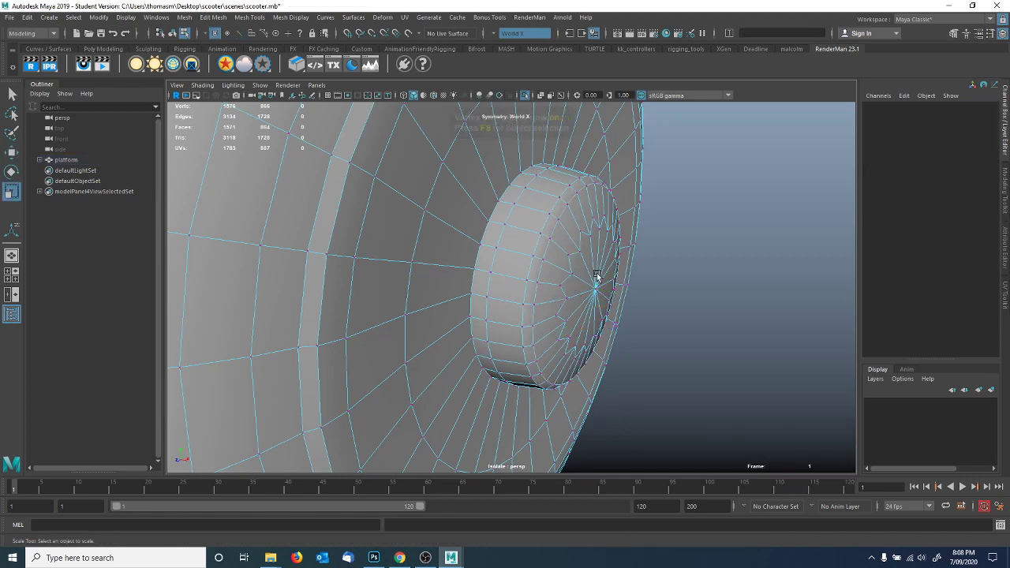
{"action": "key", "text": "F8"}
{"action": "left_click", "coordinate": [632, 281]}
Turn off the front wheel's isolation to show the whole scooter.
{"action": "left_click_drag", "start_coordinate": [633, 281], "coordinate": [534, 279], "text": "alt"}
{"action": "right_click_drag", "start_coordinate": [534, 279], "coordinate": [410, 254], "text": "alt"}
{"action": "left_click_drag", "start_coordinate": [410, 254], "coordinate": [438, 272], "text": "alt"}
{"action": "scroll", "coordinate": [494, 271], "scroll_direction": "down", "scroll_amount": 2}
{"action": "middle_click_drag", "start_coordinate": [494, 274], "coordinate": [378, 202], "text": "alt"}
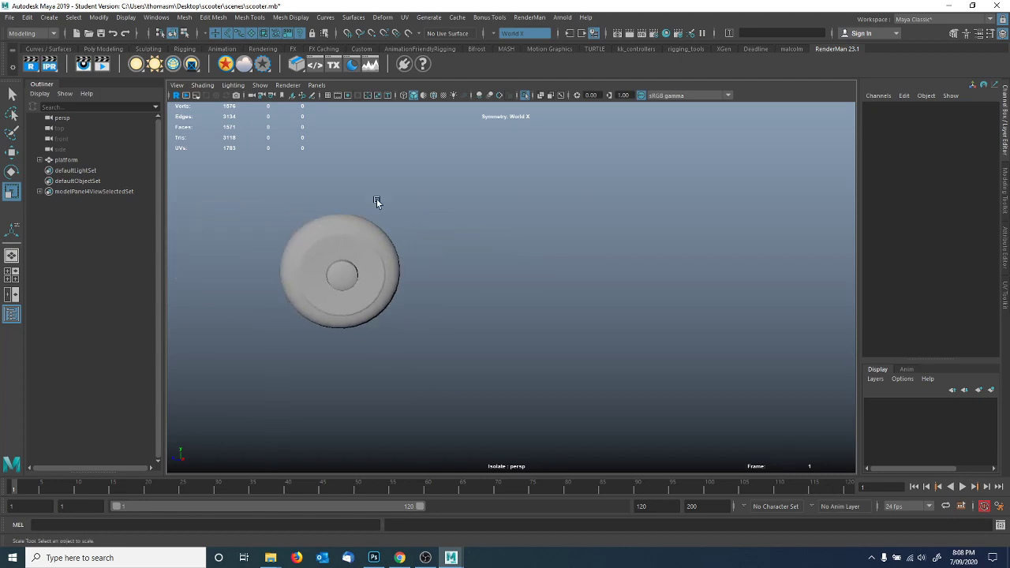
{"action": "left_click", "coordinate": [259, 85]}
{"action": "mouse_move", "coordinate": [321, 105]}
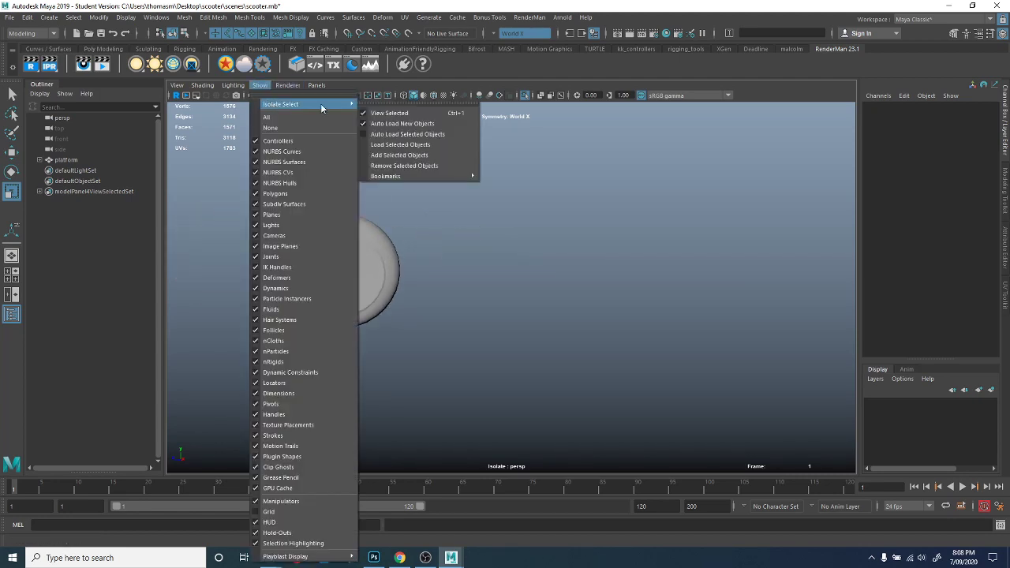
{"action": "left_click", "coordinate": [380, 113]}
Isolate the rear wheel in the perspective view.
{"action": "scroll", "coordinate": [422, 261], "scroll_direction": "down", "scroll_amount": 2}
{"action": "mouse_move", "coordinate": [422, 259]}
{"action": "left_mouse_down", "text": "alt"}
{"action": "mouse_move", "coordinate": [394, 289]}
{"action": "mouse_move", "coordinate": [415, 271]}
{"action": "left_mouse_up", "text": "alt"}
{"action": "right_click_drag", "start_coordinate": [414, 268], "coordinate": [500, 250], "text": "alt"}
{"action": "middle_click_drag", "start_coordinate": [500, 250], "coordinate": [497, 219], "text": "alt"}
{"action": "left_click_drag", "start_coordinate": [496, 219], "coordinate": [558, 231], "text": "alt"}
{"action": "left_click", "coordinate": [558, 231]}
{"action": "middle_click_drag", "start_coordinate": [541, 221], "coordinate": [417, 244], "text": "alt"}
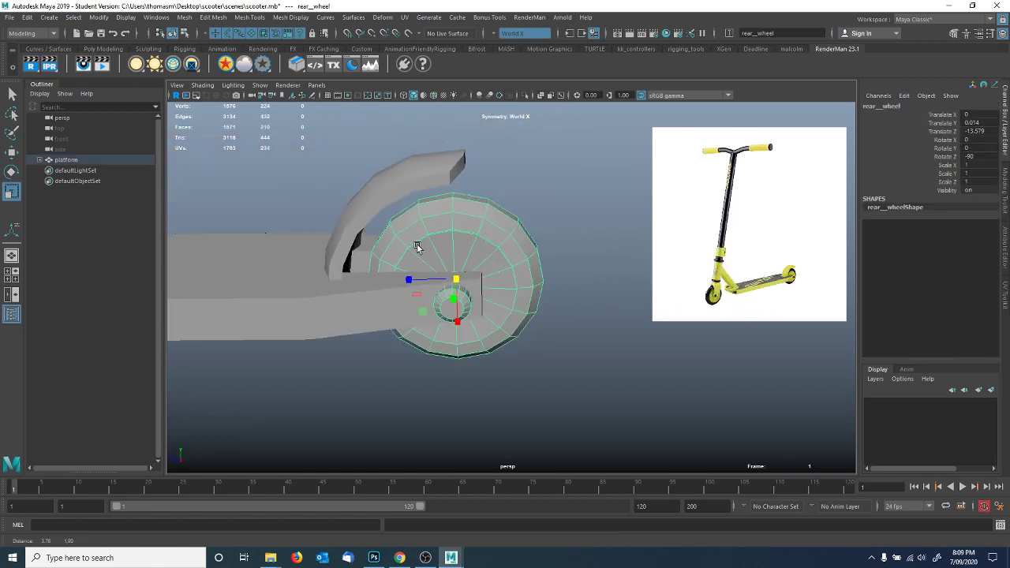
{"action": "right_click_drag", "start_coordinate": [417, 243], "coordinate": [521, 221], "text": "alt"}
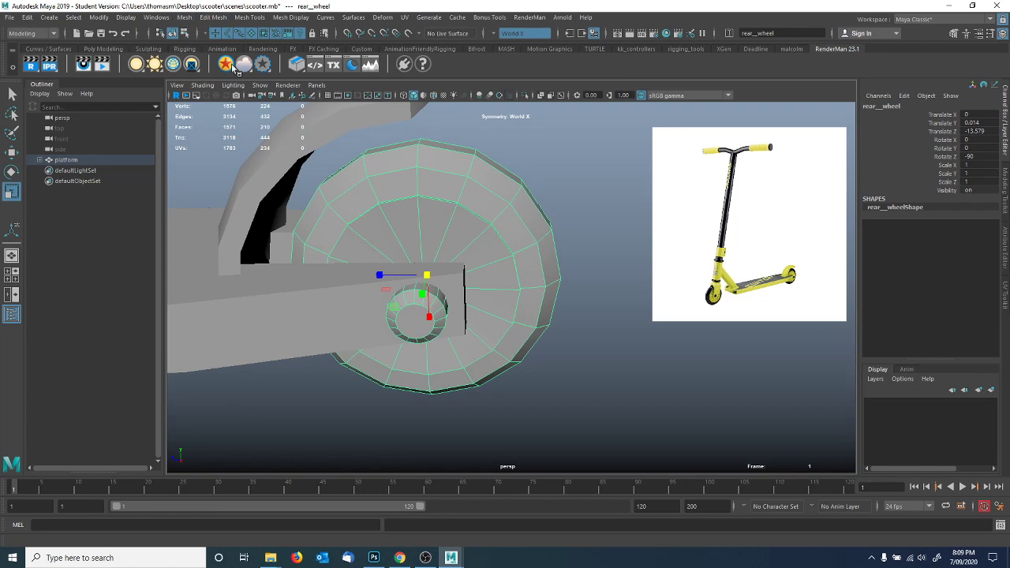
{"action": "left_click", "coordinate": [254, 85]}
{"action": "mouse_move", "coordinate": [304, 104]}
{"action": "left_click", "coordinate": [382, 112]}
{"action": "left_click_drag", "start_coordinate": [375, 240], "coordinate": [488, 222], "text": "alt"}
{"action": "scroll", "coordinate": [488, 223], "scroll_direction": "up", "scroll_amount": 2}
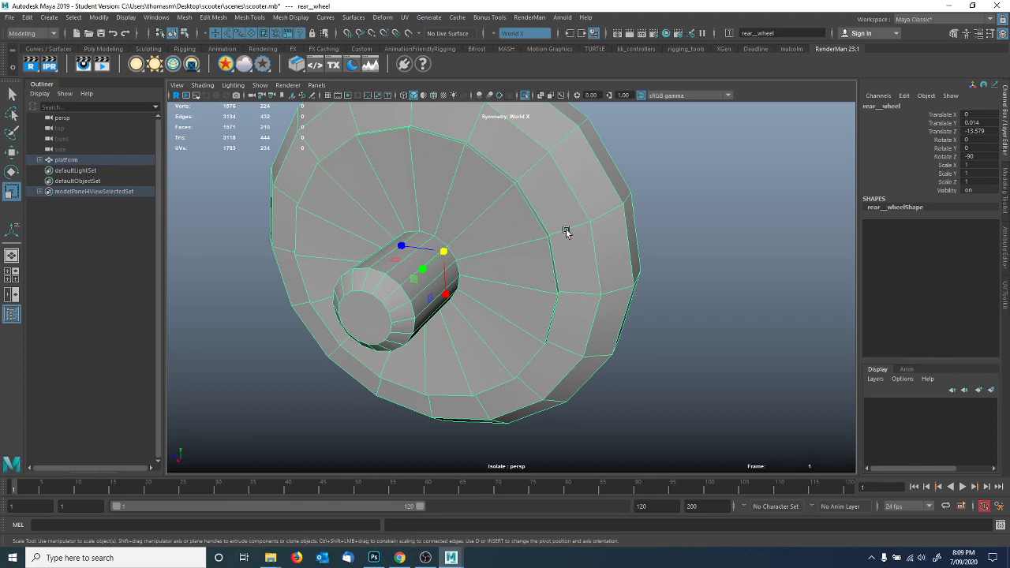
Select the edge loops along the rear wheel's tread and turn symmetry off.
{"action": "left_click_drag", "start_coordinate": [477, 175], "coordinate": [507, 227], "text": "alt"}
{"action": "right_click_drag", "start_coordinate": [507, 228], "coordinate": [508, 201]}
{"action": "left_click_drag", "start_coordinate": [510, 203], "coordinate": [546, 227], "text": "alt"}
{"action": "double_click", "coordinate": [550, 180]}
{"action": "left_click_drag", "start_coordinate": [550, 188], "coordinate": [525, 244], "text": "alt"}
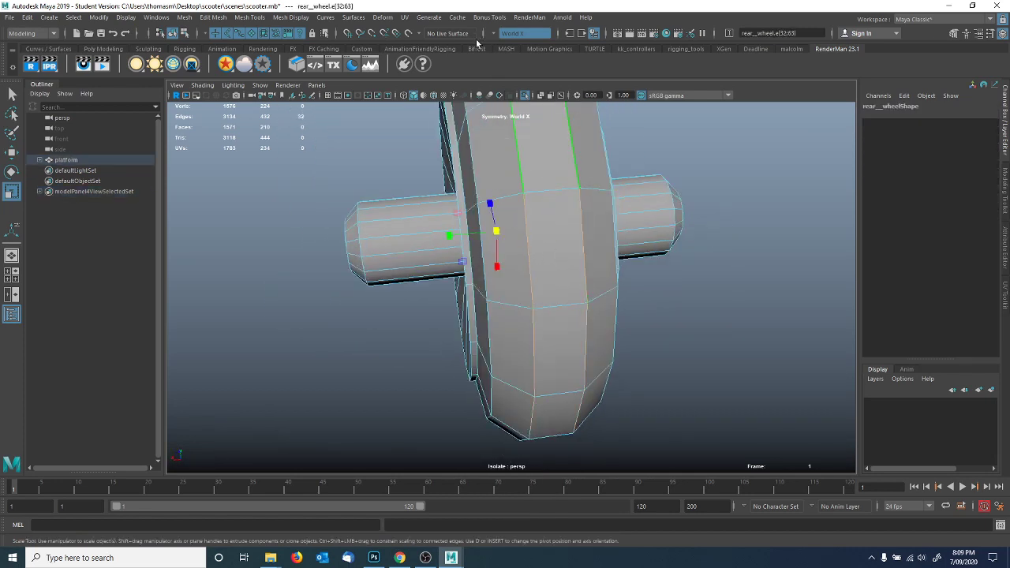
{"action": "left_click", "coordinate": [508, 33]}
{"action": "left_click", "coordinate": [510, 41]}
Convert the rear wheel's selected loops to faces, grow them over the tyre, and smooth them with one division.
{"action": "left_click_drag", "start_coordinate": [520, 237], "coordinate": [393, 120], "text": "alt"}
{"action": "key", "text": "ctrl+F11"}
{"action": "key", "text": "shift+period"}
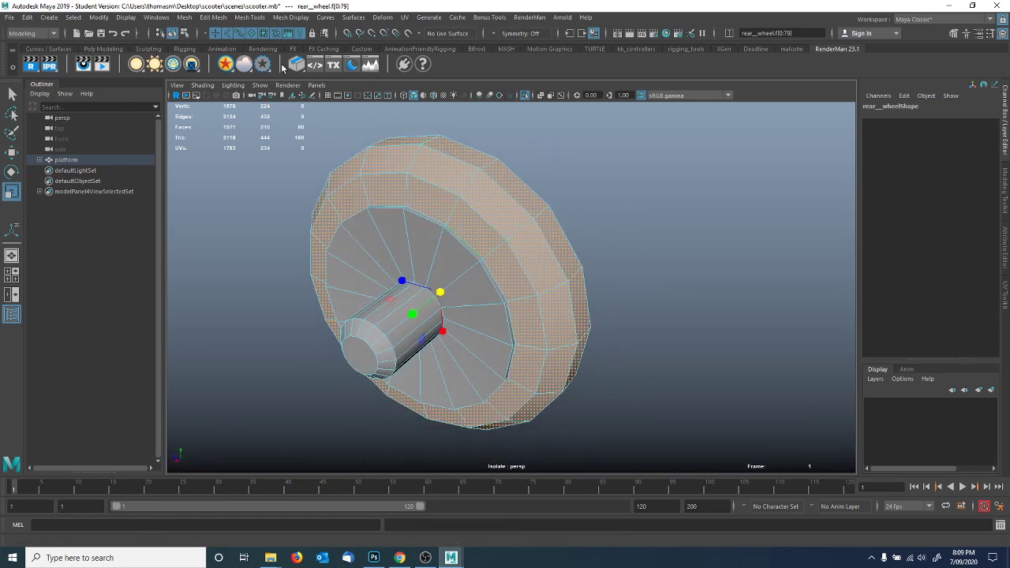
{"action": "left_click", "coordinate": [183, 16]}
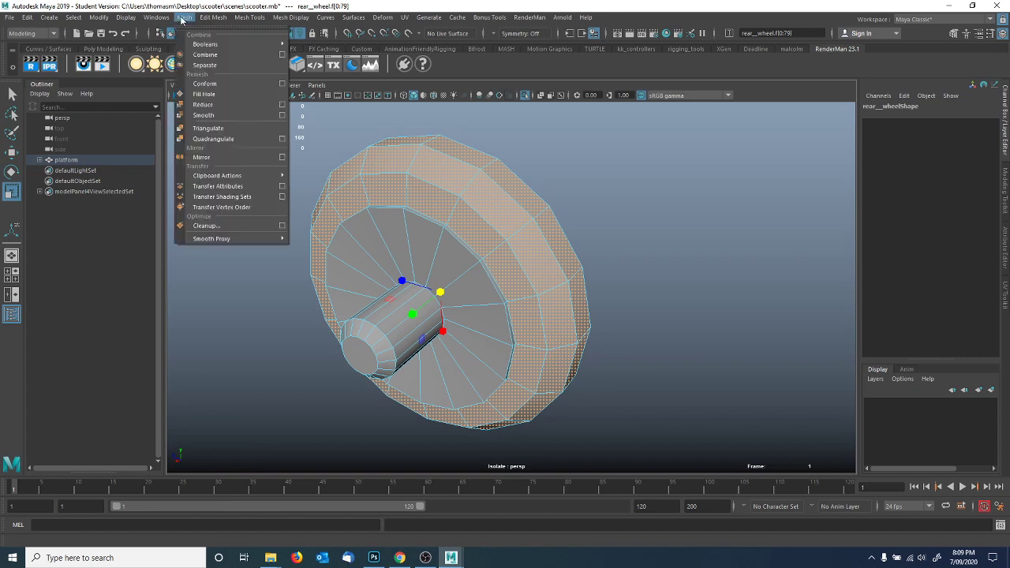
{"action": "left_click", "coordinate": [225, 116]}
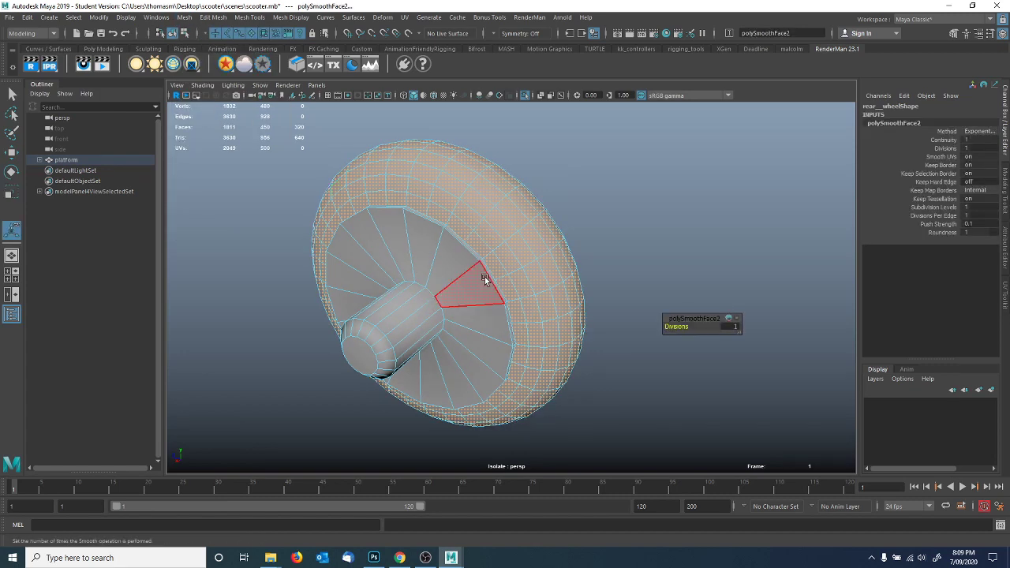
{"action": "right_click_drag", "start_coordinate": [470, 229], "coordinate": [564, 234]}
{"action": "left_click_drag", "start_coordinate": [468, 284], "coordinate": [564, 282], "text": "alt"}
{"action": "left_click", "coordinate": [462, 350]}
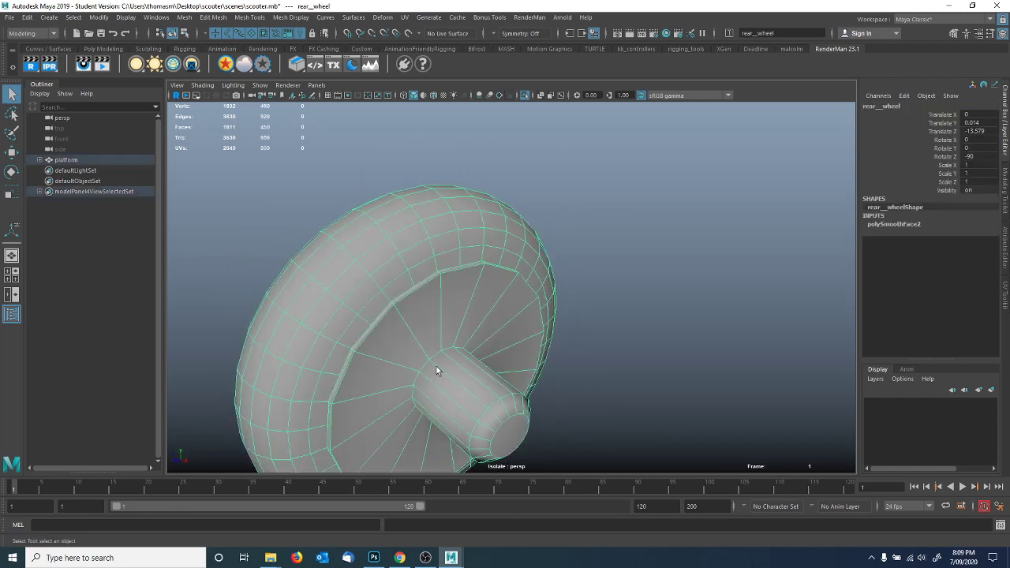
Apply Soften/Harden Edges to the whole rear wheel and clear the selection.
{"action": "left_click_drag", "start_coordinate": [437, 366], "coordinate": [542, 306], "text": "alt"}
{"action": "left_click_drag", "start_coordinate": [468, 270], "coordinate": [498, 287], "text": "alt"}
{"action": "scroll", "coordinate": [497, 287], "scroll_direction": "up", "scroll_amount": 3}
{"action": "left_click", "coordinate": [648, 285]}
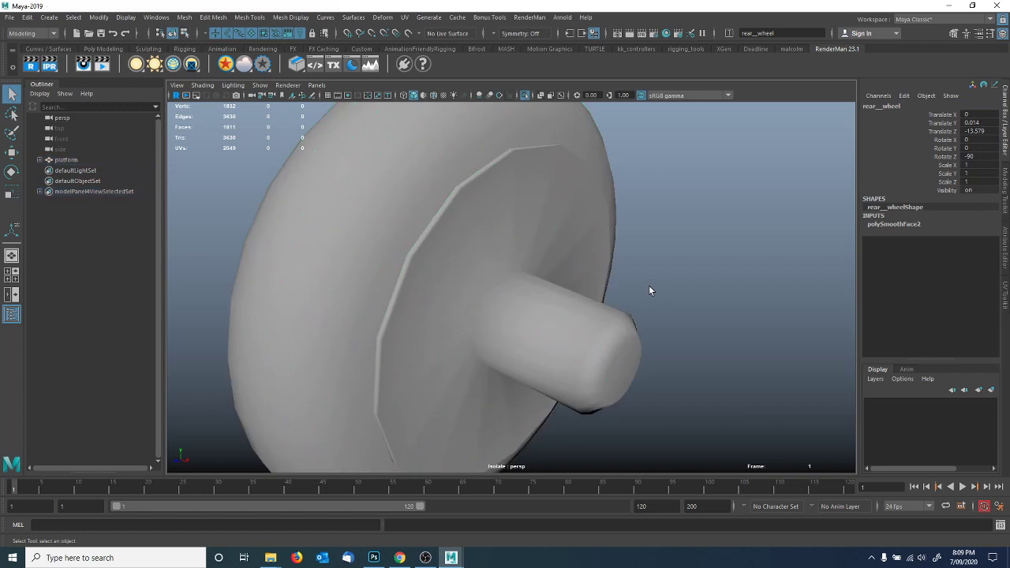
{"action": "left_click", "coordinate": [514, 293]}
{"action": "left_click", "coordinate": [268, 18]}
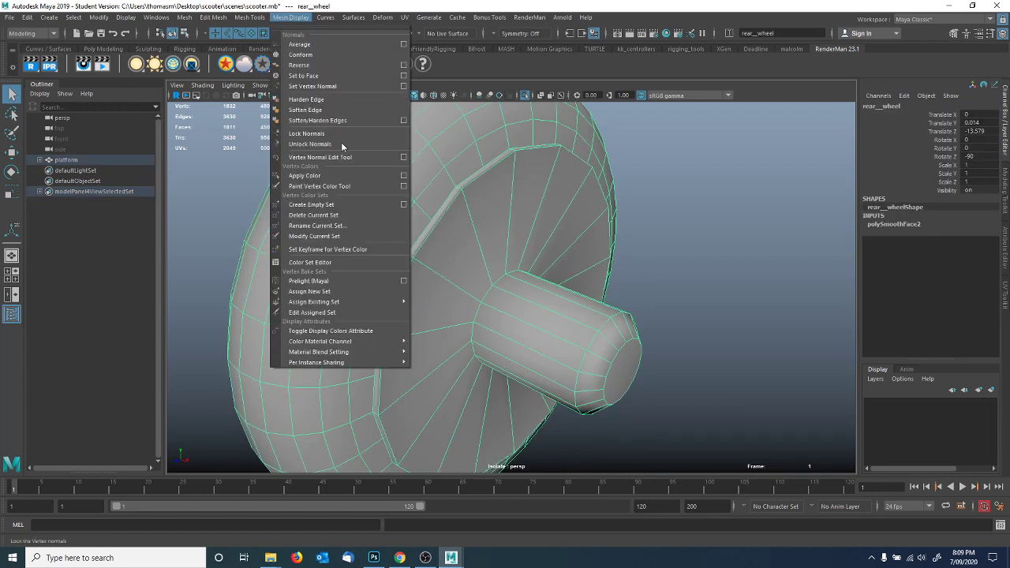
{"action": "left_click", "coordinate": [312, 122]}
{"action": "right_click_drag", "start_coordinate": [568, 249], "coordinate": [618, 237]}
{"action": "left_click", "coordinate": [681, 263]}
Turn off the rear wheel's isolation to show the whole scooter.
{"action": "scroll", "coordinate": [583, 256], "scroll_direction": "down", "scroll_amount": 4}
{"action": "left_click_drag", "start_coordinate": [579, 257], "coordinate": [522, 275], "text": "alt"}
{"action": "right_click_drag", "start_coordinate": [523, 275], "coordinate": [411, 216], "text": "alt"}
{"action": "left_click_drag", "start_coordinate": [411, 216], "coordinate": [477, 248], "text": "alt"}
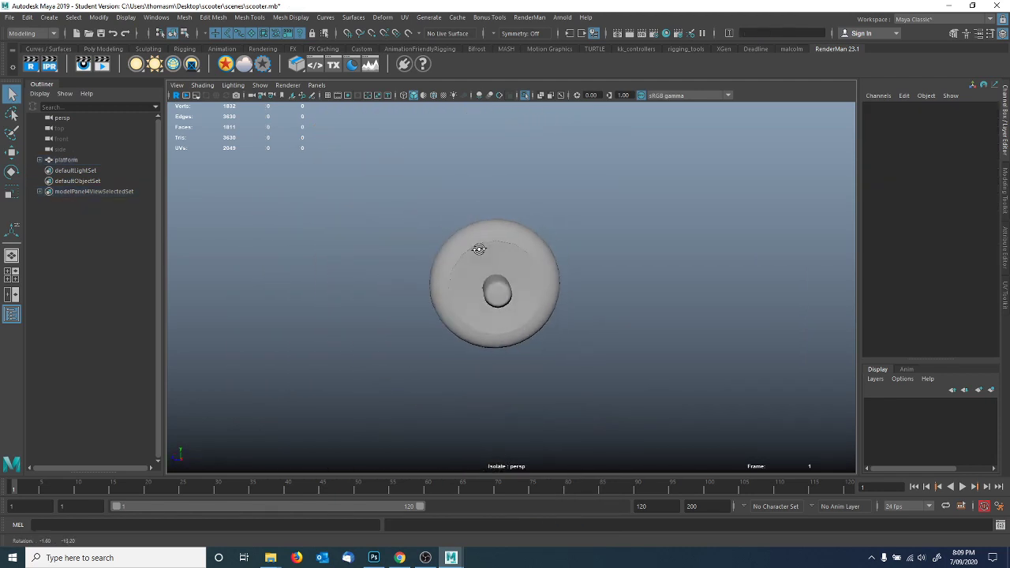
{"action": "left_click", "coordinate": [259, 86]}
{"action": "mouse_move", "coordinate": [272, 108]}
{"action": "left_click", "coordinate": [388, 113]}
{"action": "middle_click_drag", "start_coordinate": [595, 265], "coordinate": [741, 288], "text": "alt"}
{"action": "right_click_drag", "start_coordinate": [741, 288], "coordinate": [423, 252], "text": "alt"}
{"action": "left_click_drag", "start_coordinate": [423, 254], "coordinate": [469, 350], "text": "alt"}
Select the scooter's platform hierarchy to inspect its mesh, and check the annotated scooter reference in Photoshop.
{"action": "left_click", "coordinate": [468, 349]}
{"action": "left_click_drag", "start_coordinate": [437, 290], "coordinate": [434, 316], "text": "alt"}
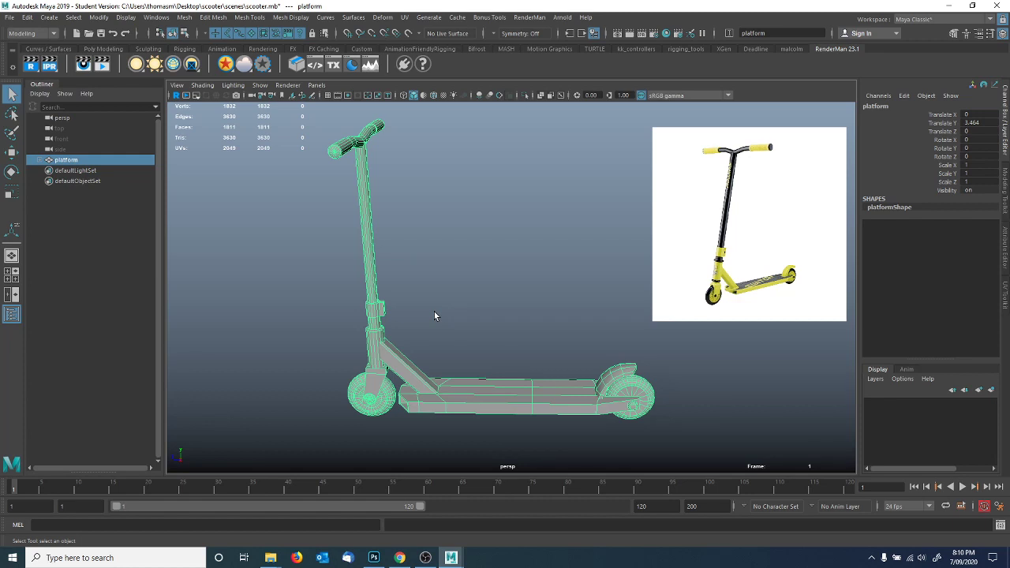
{"action": "key", "text": "alt+Tab"}
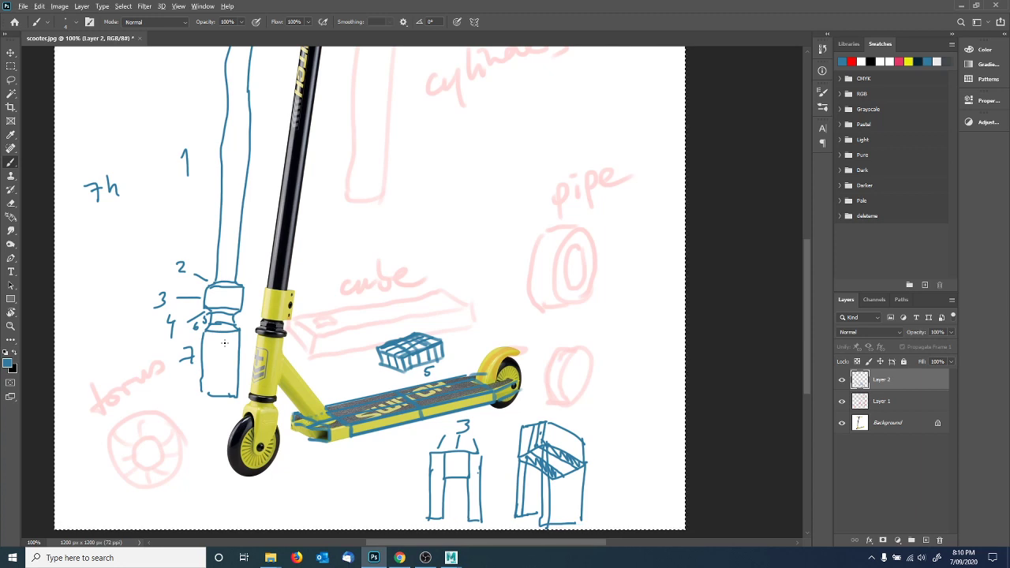
{"action": "key", "text": "alt+Tab"}
Deselect the scooter and save the current scene.
{"action": "left_click", "coordinate": [447, 277]}
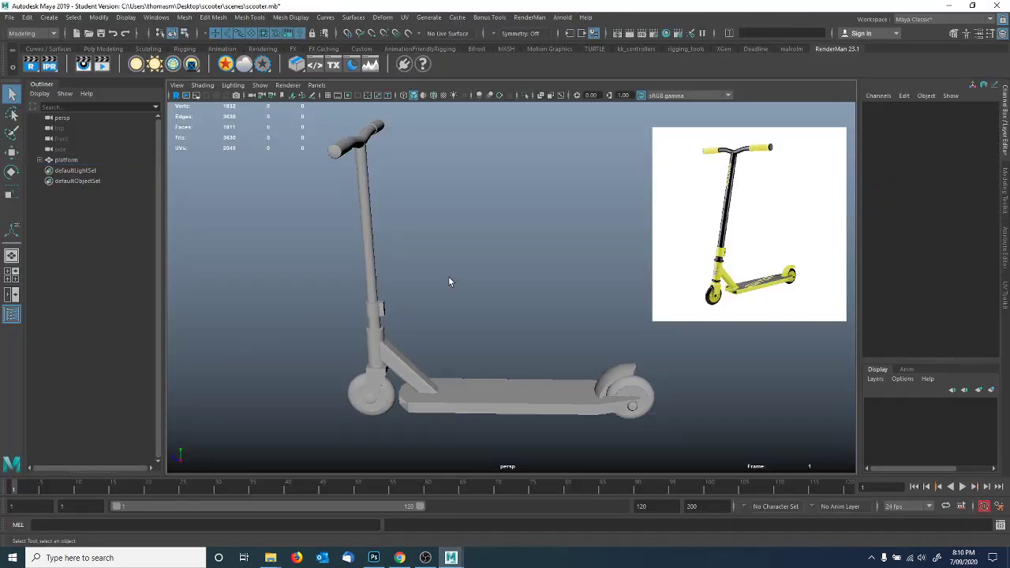
{"action": "mouse_move", "coordinate": [446, 279]}
{"action": "left_mouse_down", "text": "alt"}
{"action": "mouse_move", "coordinate": [489, 281]}
{"action": "mouse_move", "coordinate": [518, 259]}
{"action": "mouse_move", "coordinate": [509, 239]}
{"action": "mouse_move", "coordinate": [455, 244]}
{"action": "mouse_move", "coordinate": [427, 268]}
{"action": "mouse_move", "coordinate": [431, 287]}
{"action": "mouse_move", "coordinate": [448, 286]}
{"action": "left_mouse_up", "text": "alt"}
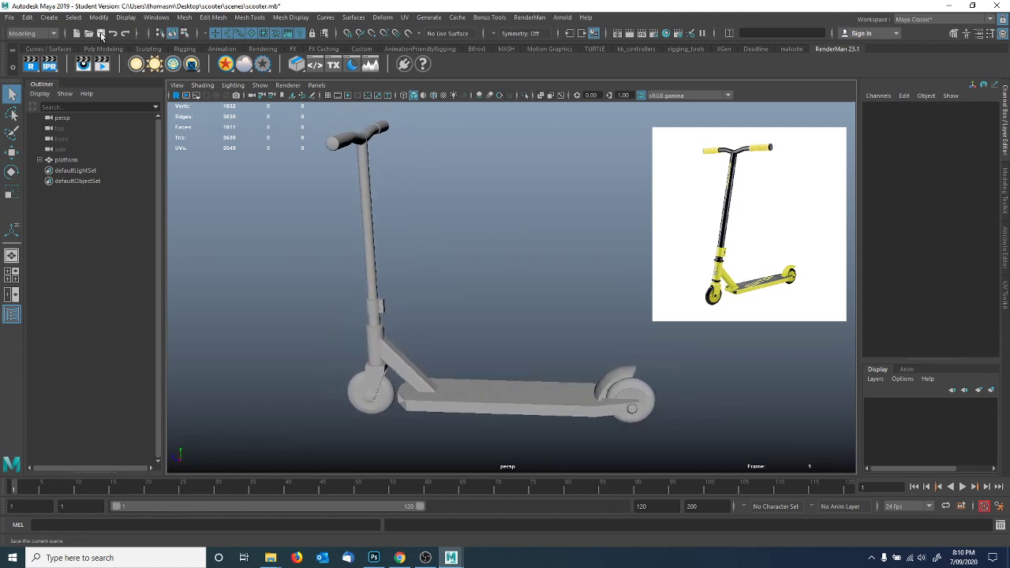
{"action": "left_click", "coordinate": [101, 33]}
{"action": "left_click", "coordinate": [479, 288]}
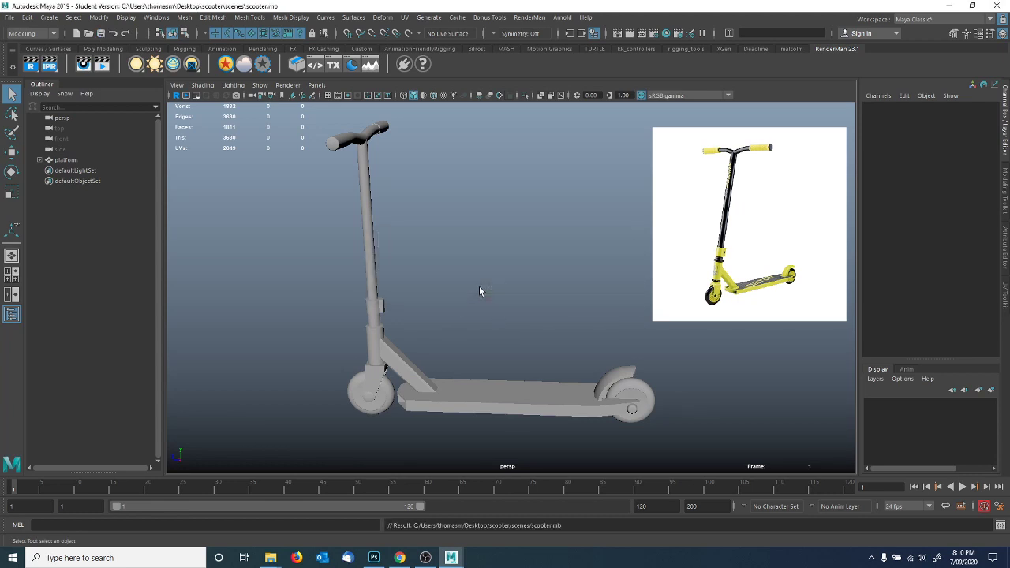